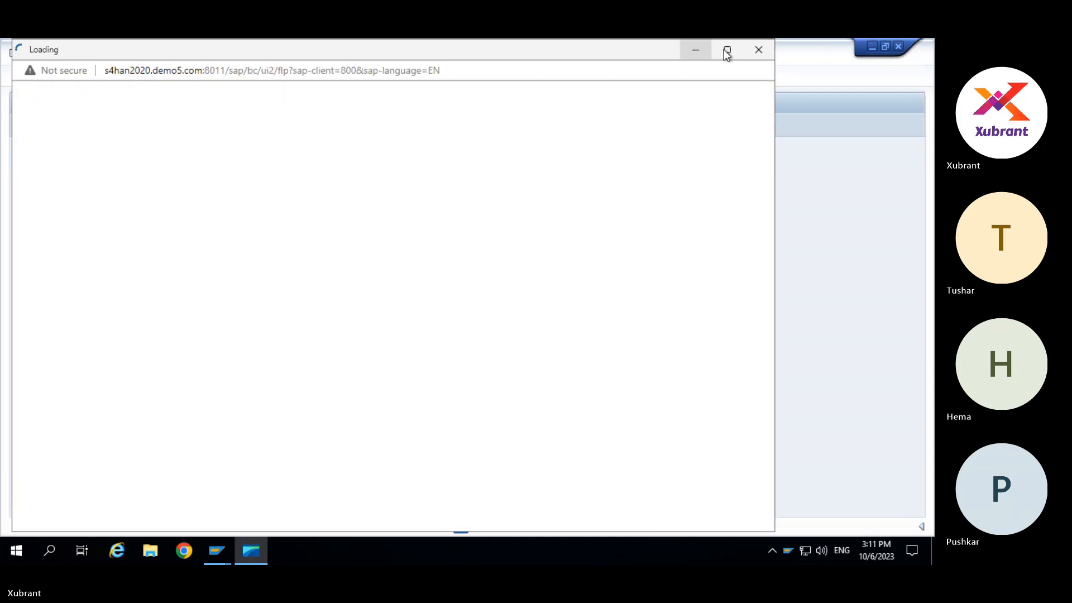
Maximize the browser window and proceed past the certificate warning to s4han2020.demo5.com.
left_click(727, 50)
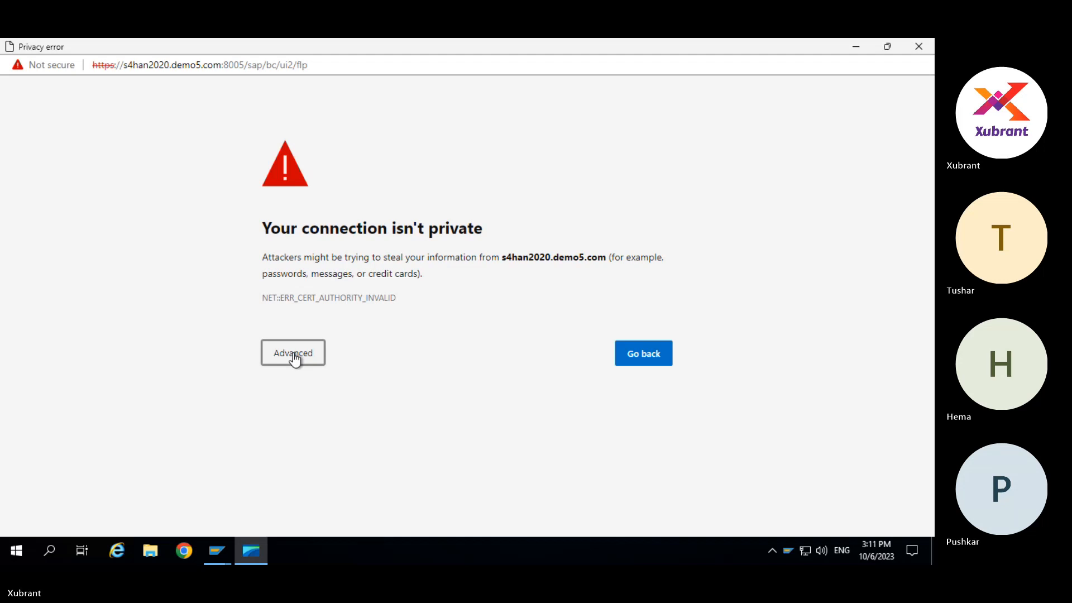
left_click(294, 355)
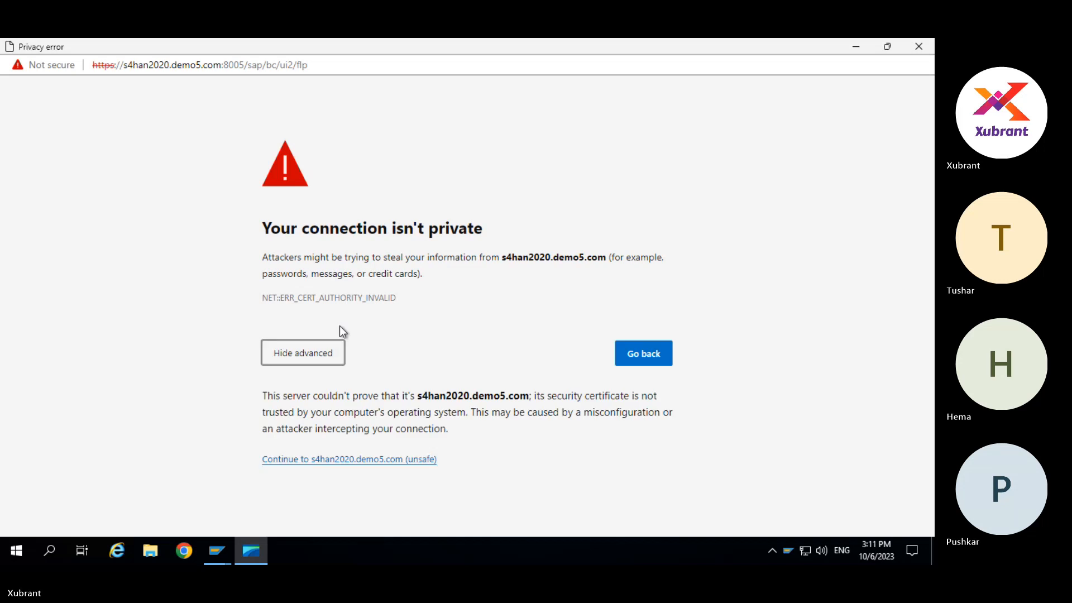
left_click(341, 461)
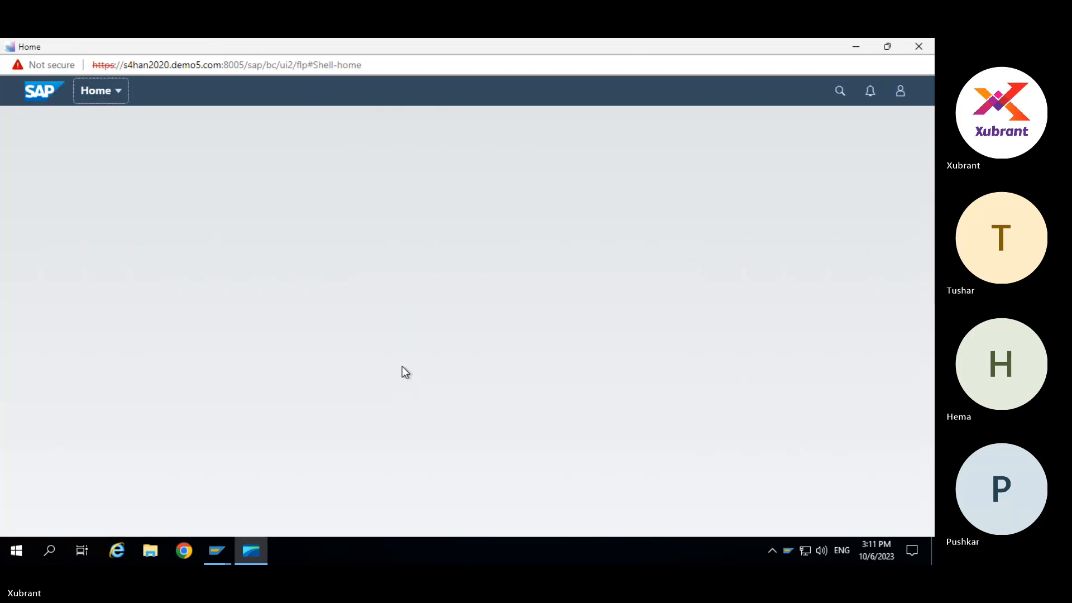
left_click(902, 92)
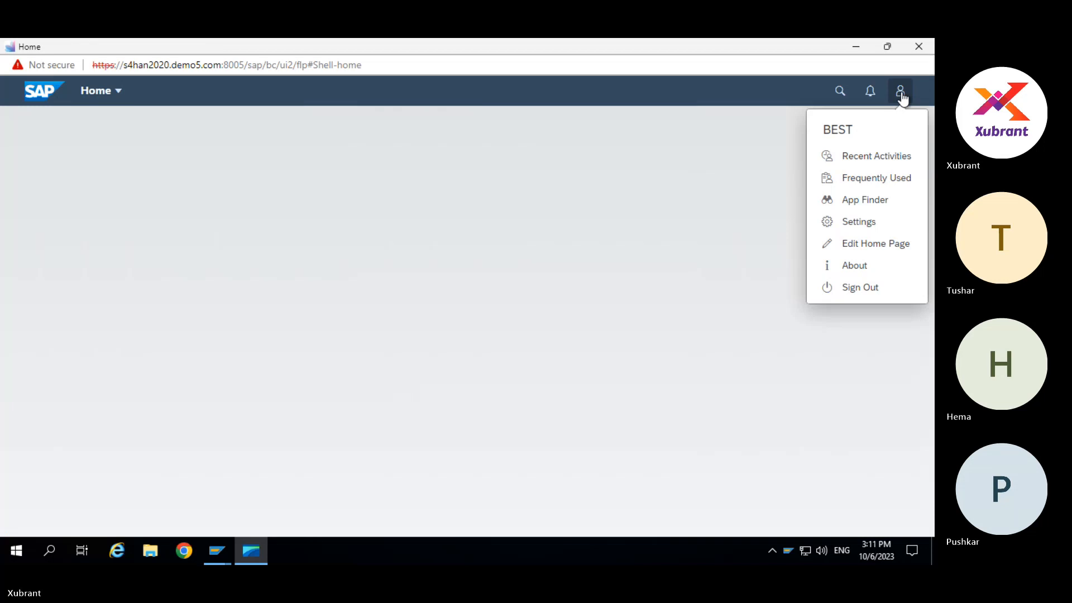
left_click(866, 158)
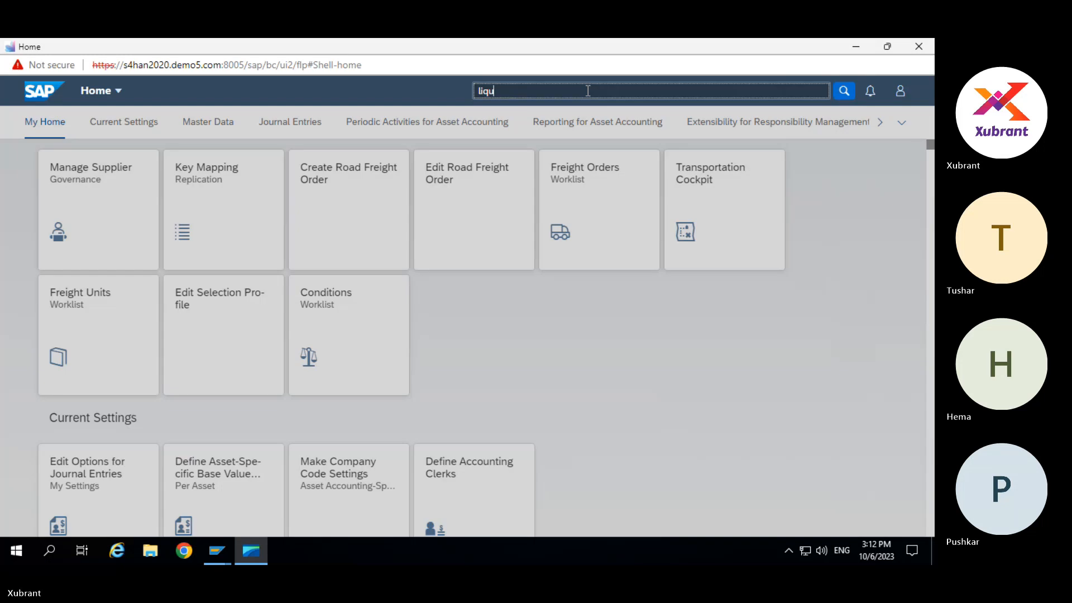
Search the launchpad for "liquidity ite" and open the Manage Liquidity Item Hierarchies app.
type("idity")
type("i")
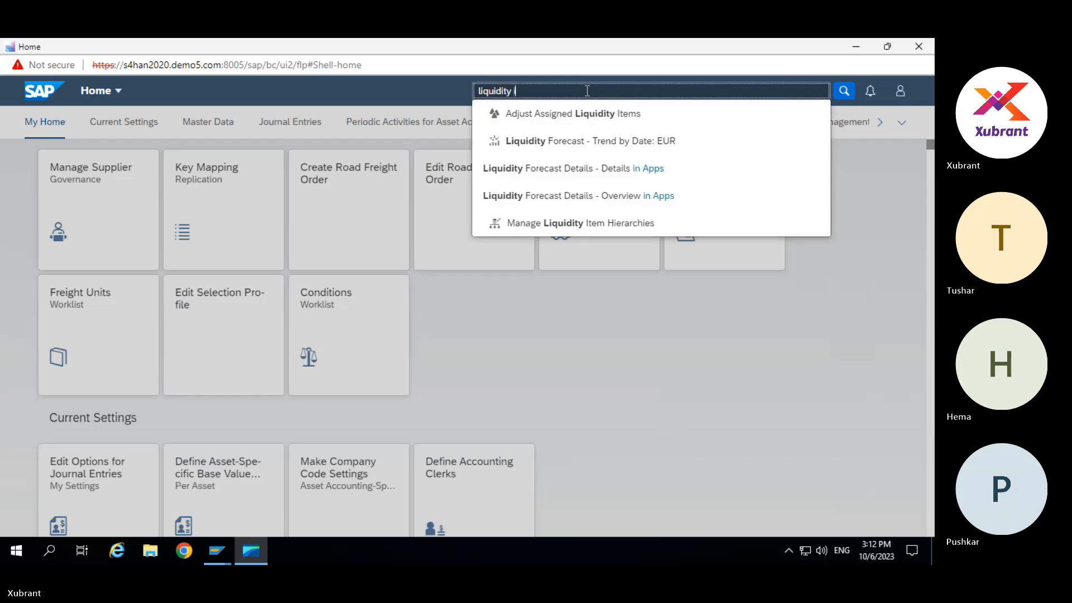
type("te")
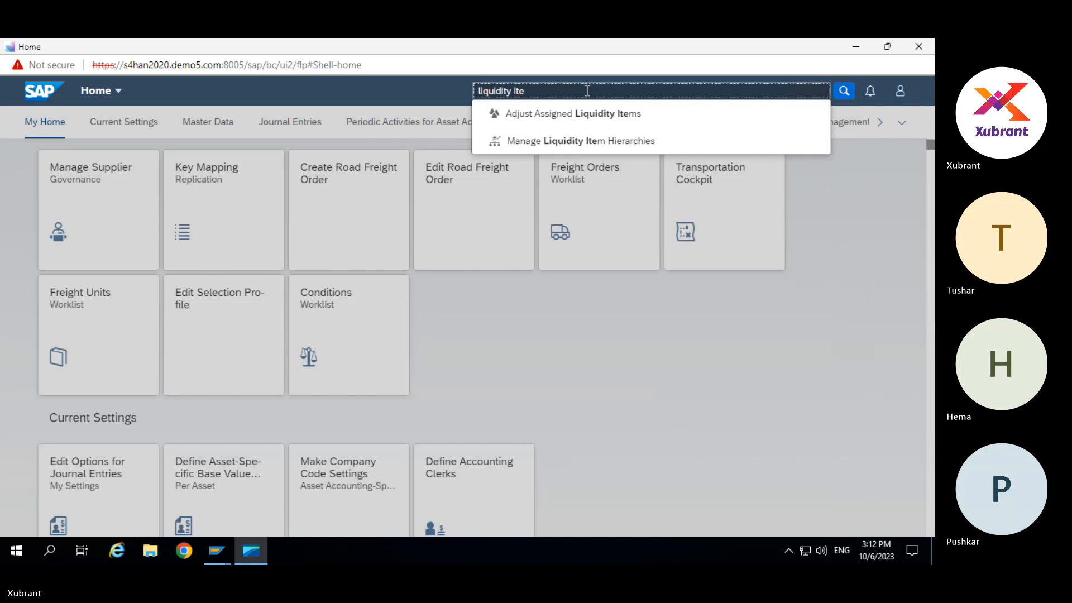
left_click(573, 143)
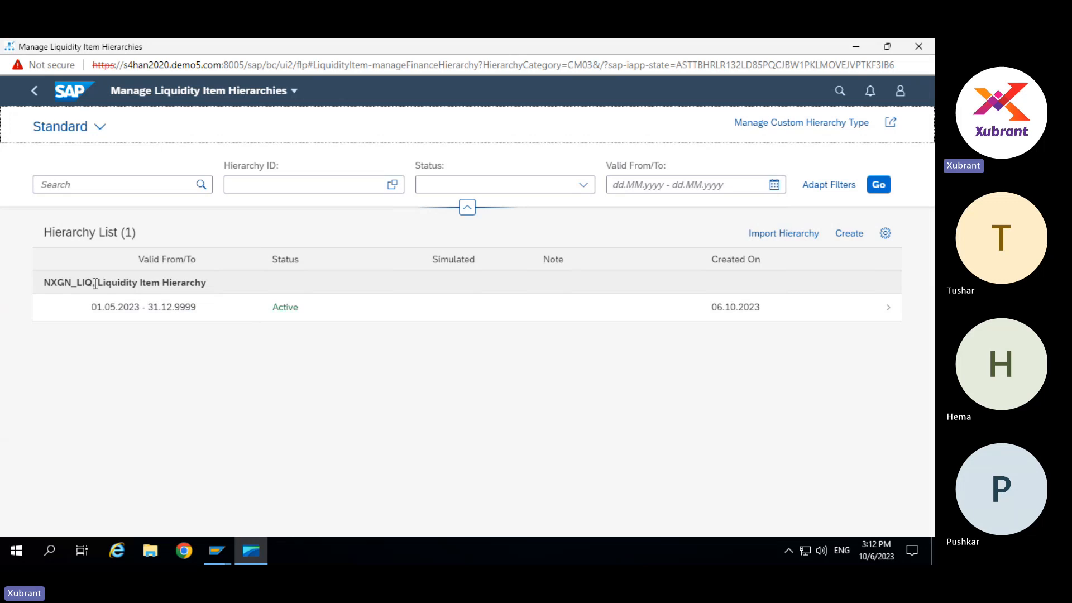
Review the nodes of the NXGN_LIQ liquidity item hierarchy, close its details and collapse the filter area.
left_click(545, 299)
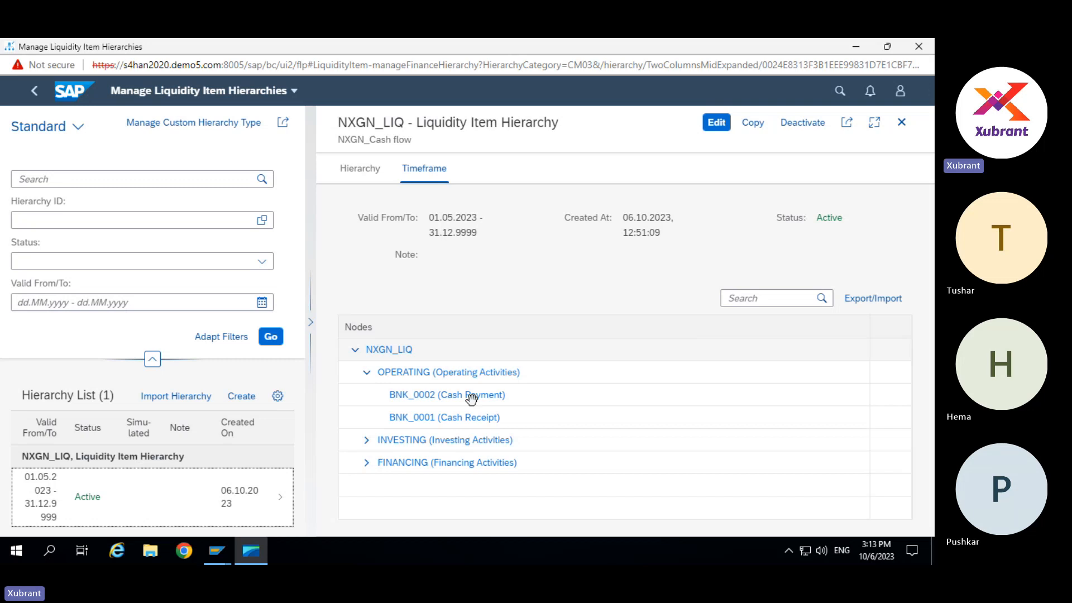
left_click(903, 124)
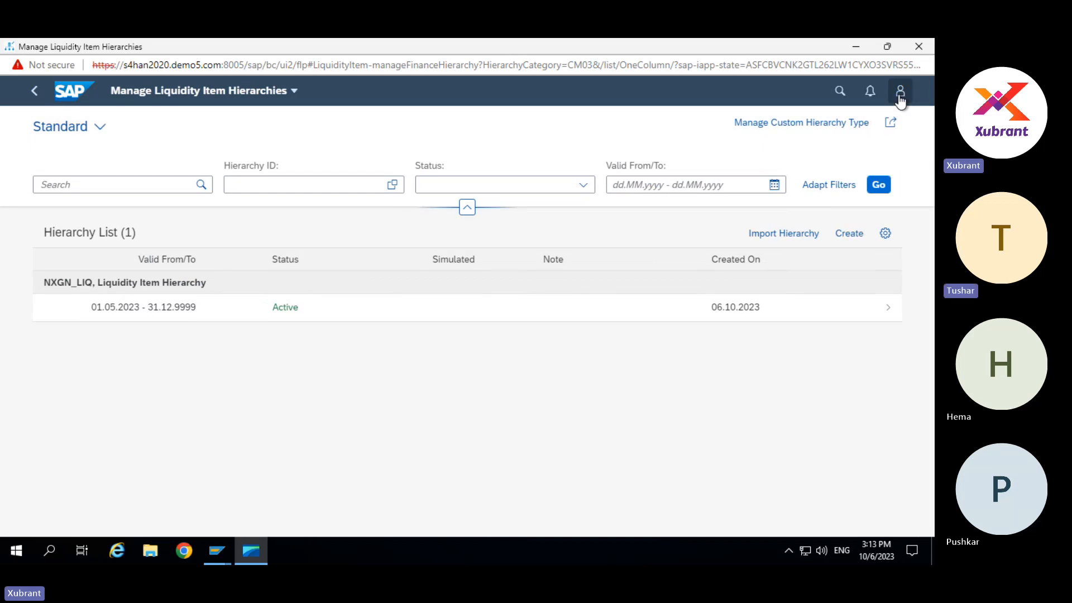
left_click(900, 93)
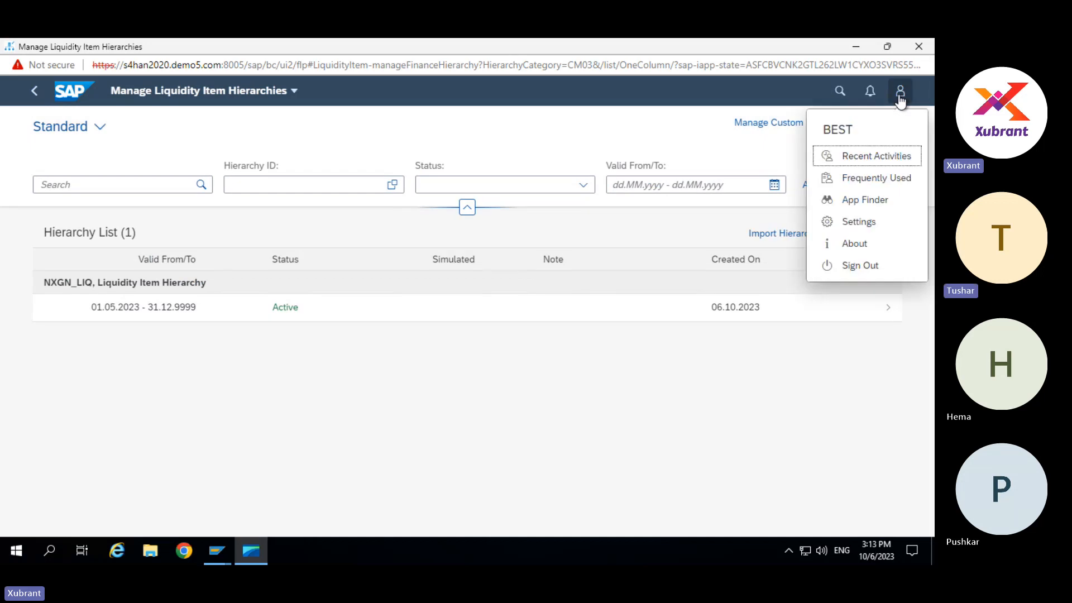
left_click(467, 143)
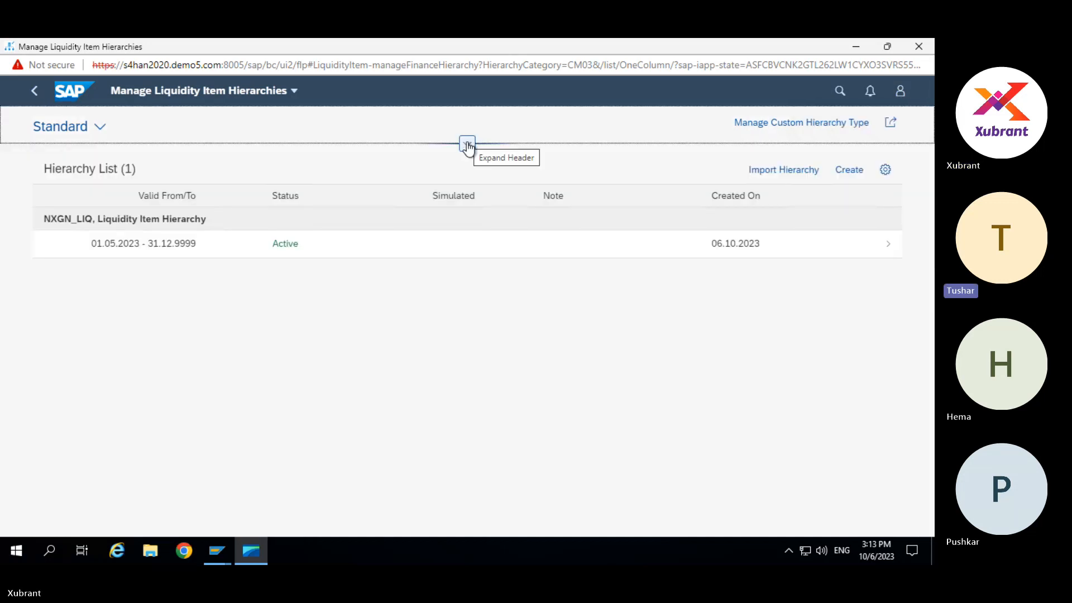
Open the NXGN_LIQ hierarchy for editing and expand its INVESTING (Investing Activities) node.
left_click(442, 246)
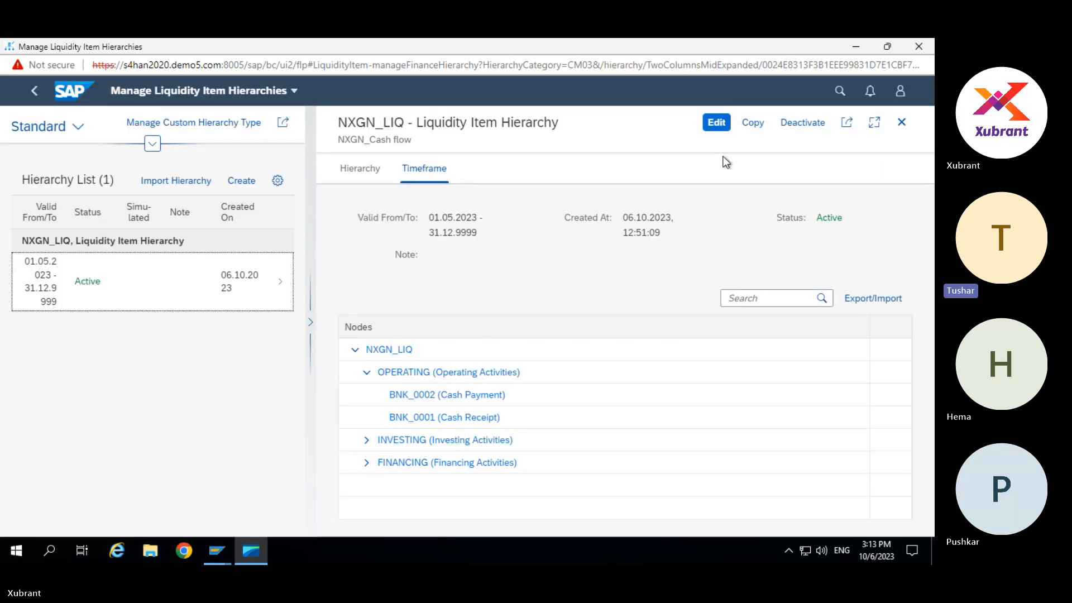
left_click(717, 122)
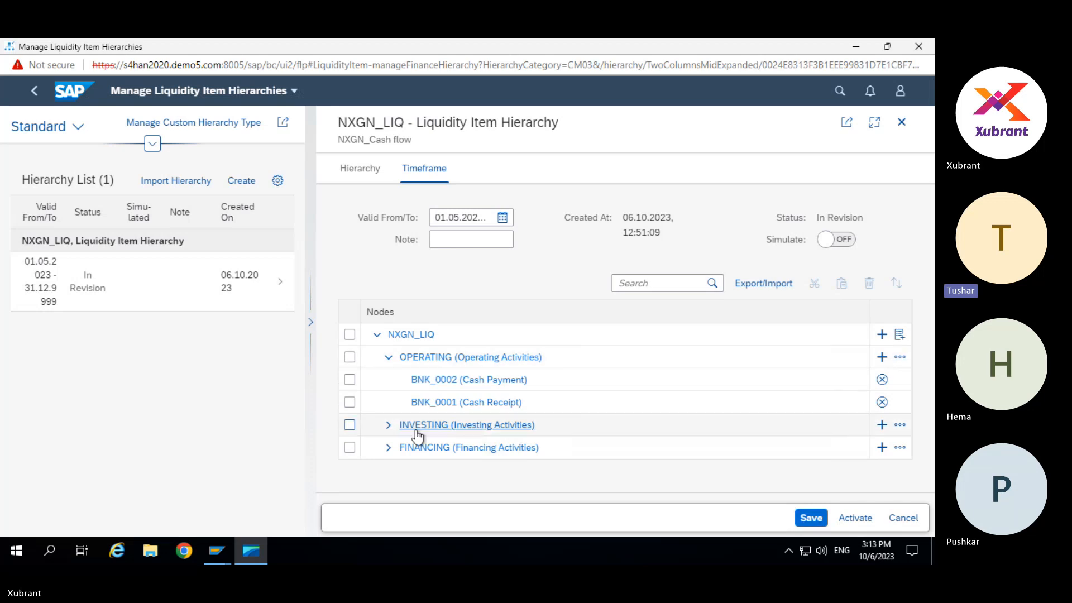
left_click(388, 425)
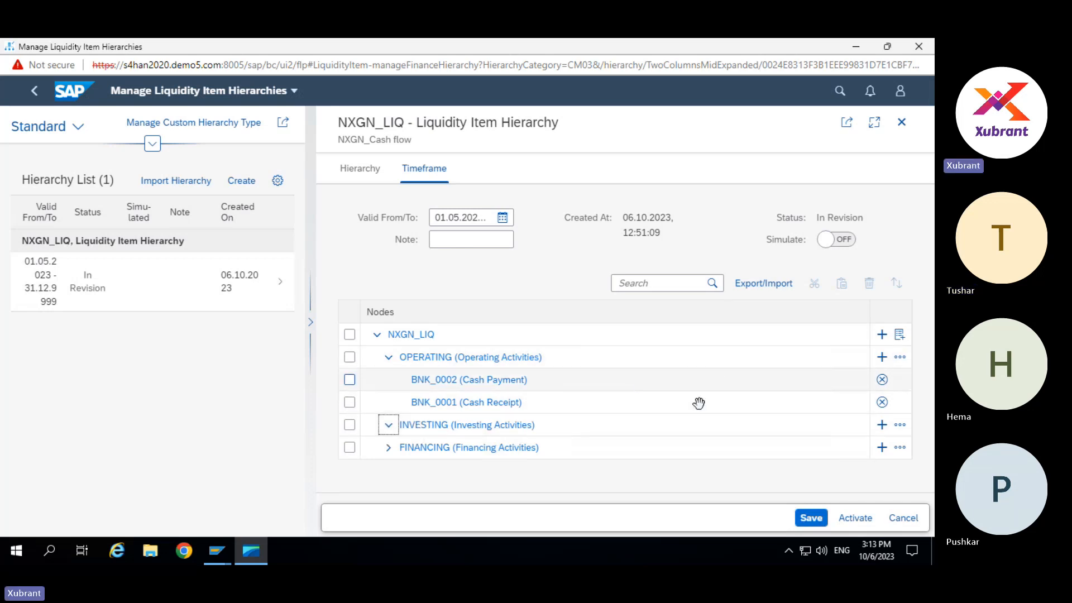
Start adding a node of type Liquidity Item under INVESTING and open the list of selectable items.
left_click(883, 425)
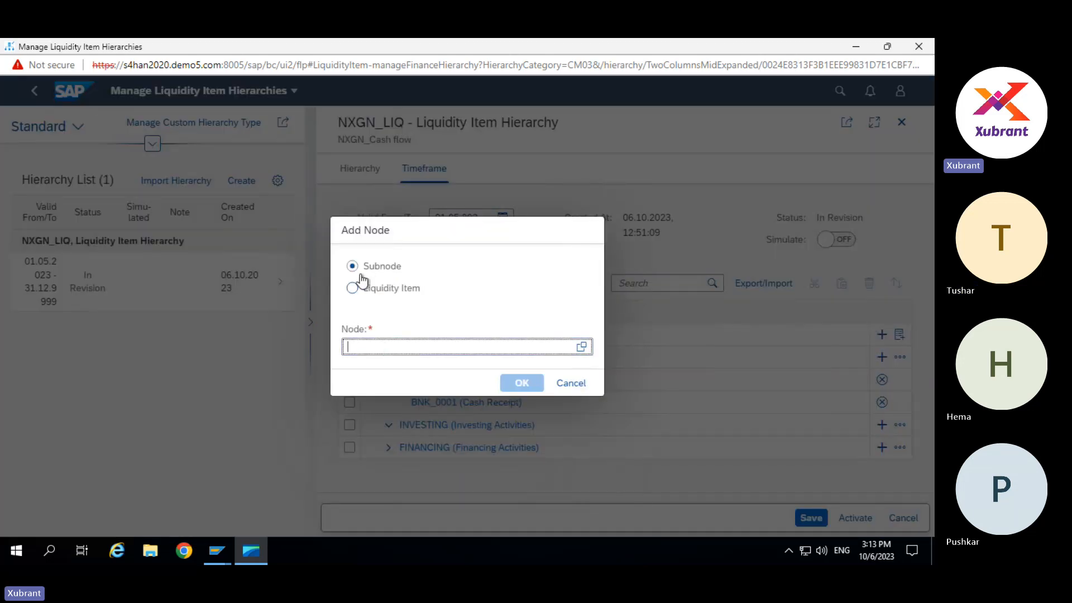
left_click(354, 290)
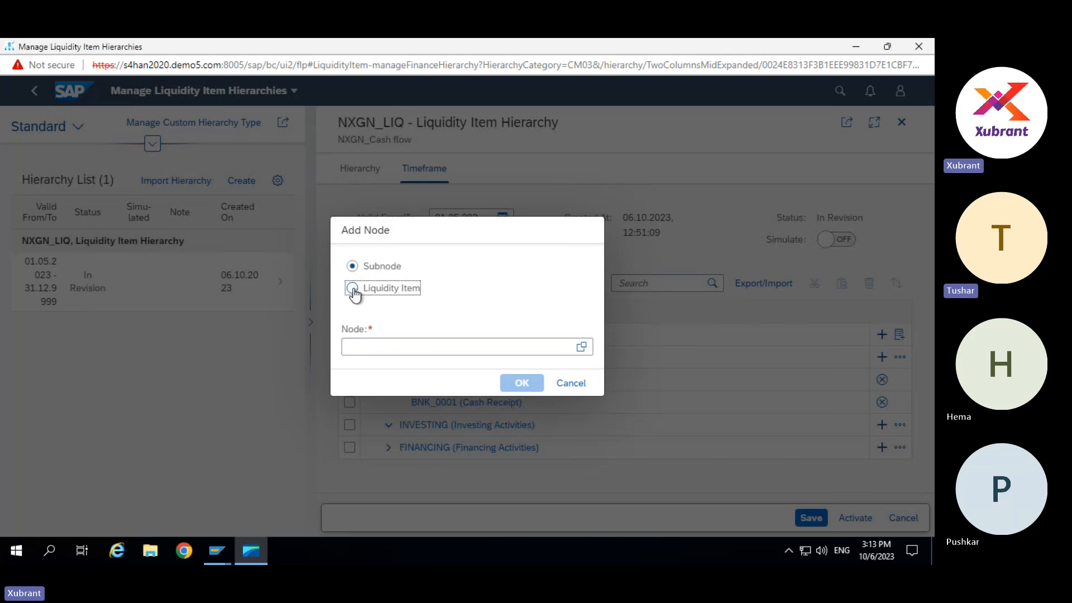
left_click(581, 346)
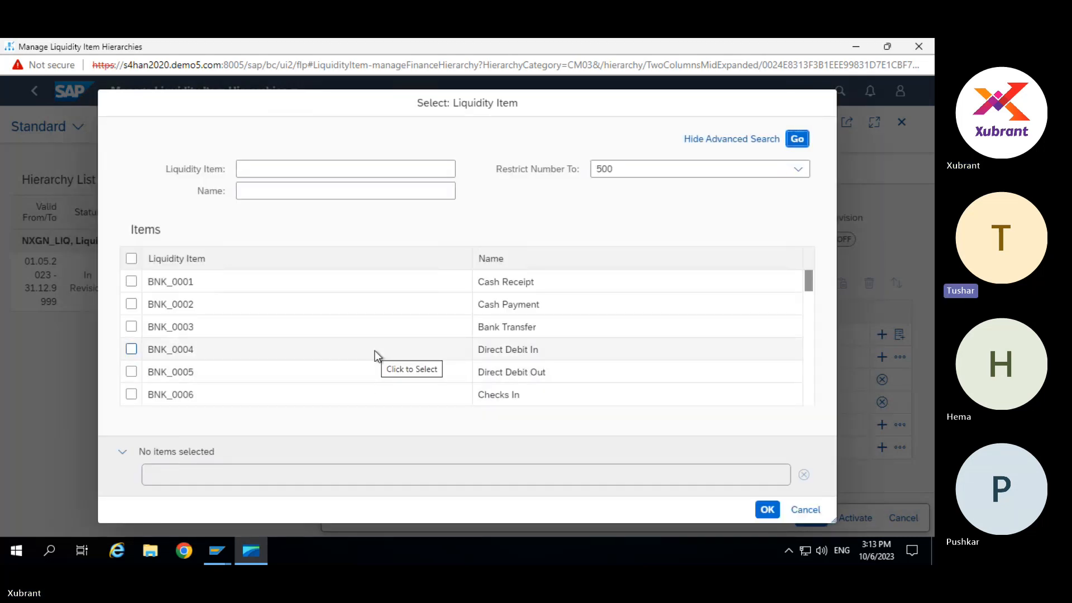
Browse the selectable liquidity items from the BNK entries down to LP_FC (Cash flow from financing).
scroll(374, 356, "down", 1)
scroll(374, 350, "down", 2)
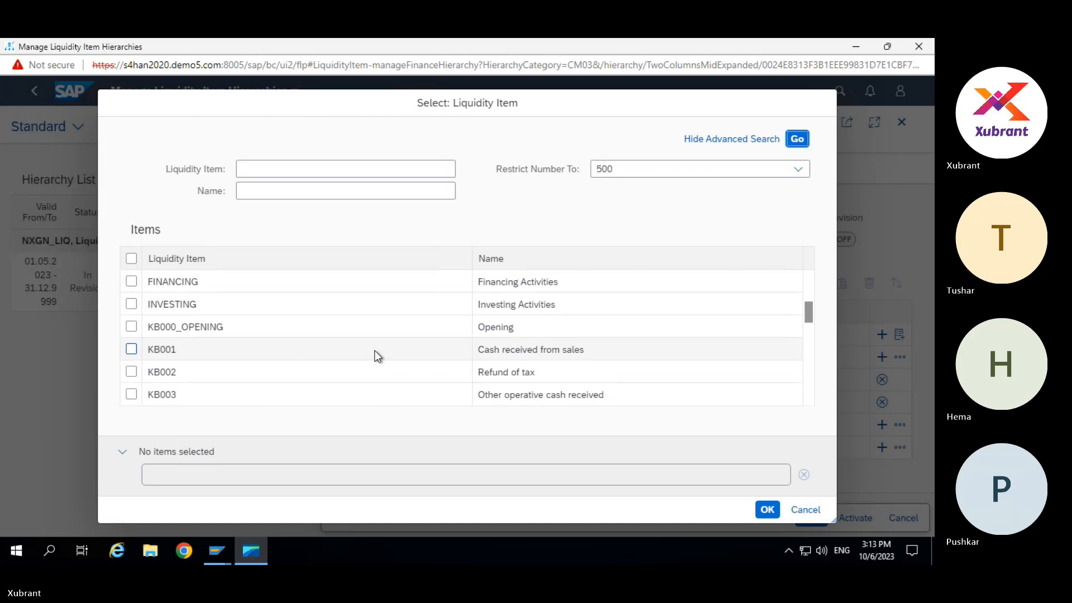
scroll(374, 350, "up", 3)
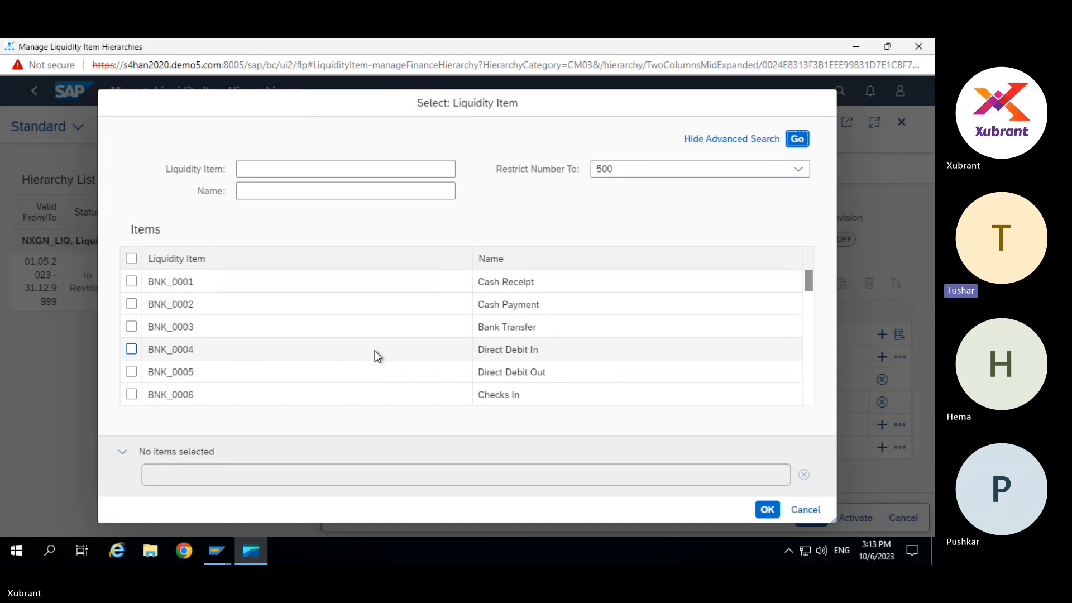
scroll(375, 351, "down", 1)
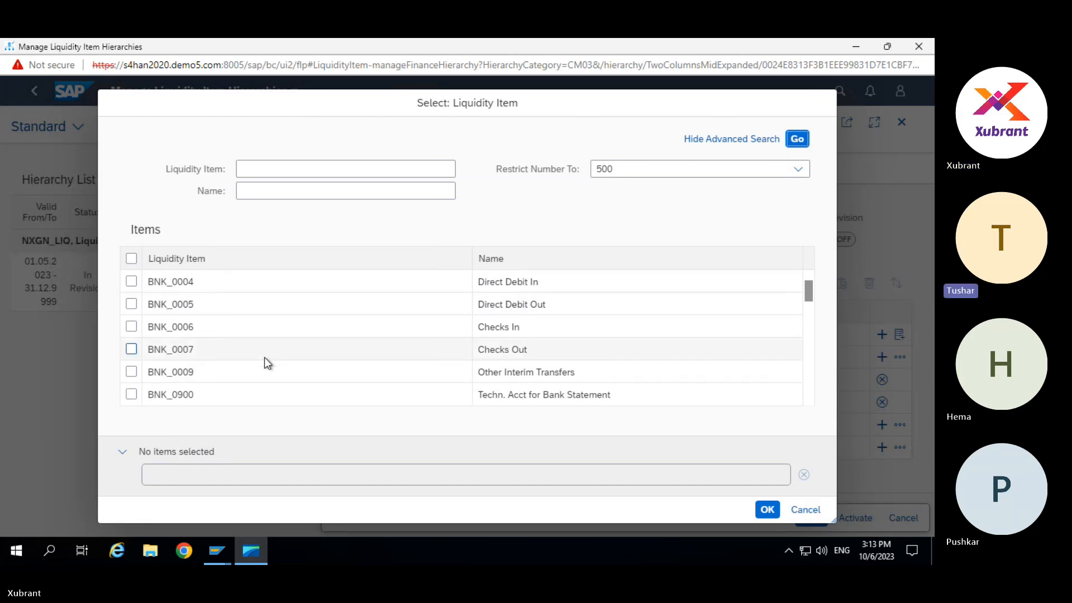
scroll(264, 358, "down", 2)
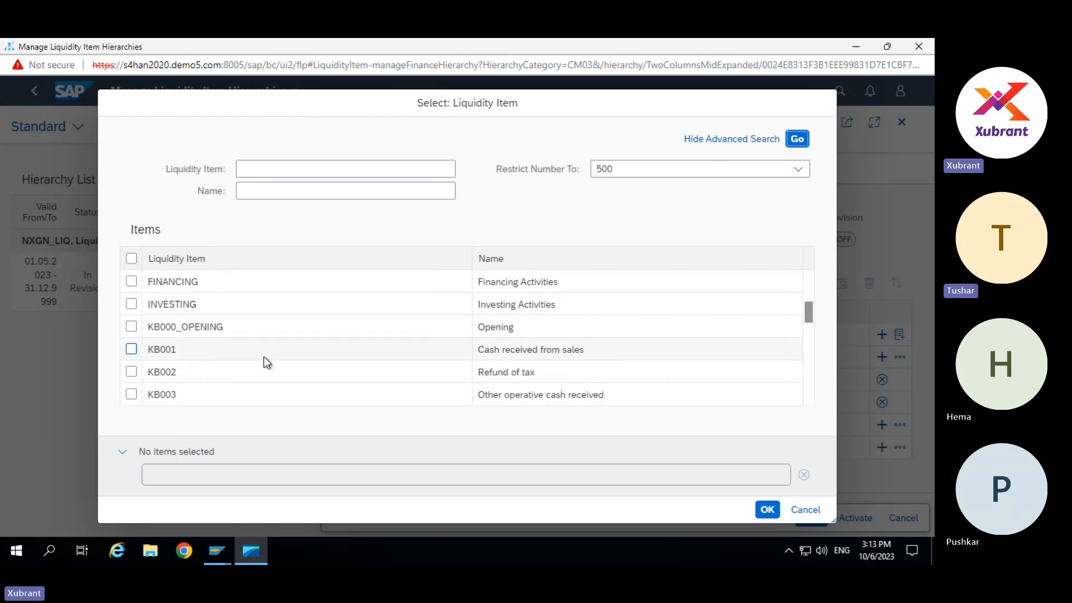
scroll(264, 357, "down", 10)
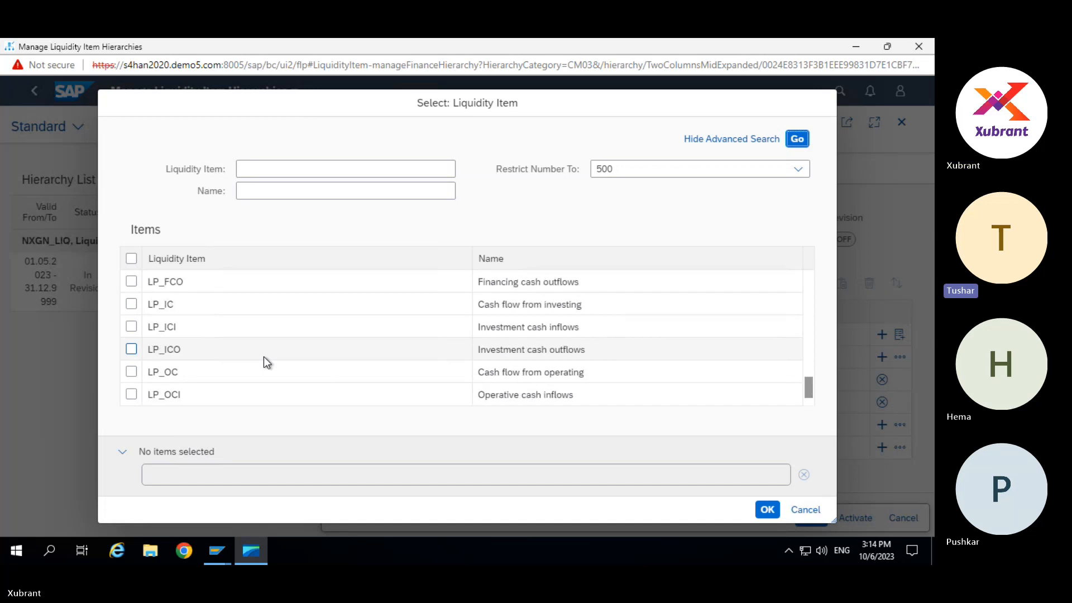
scroll(263, 356, "up", 1)
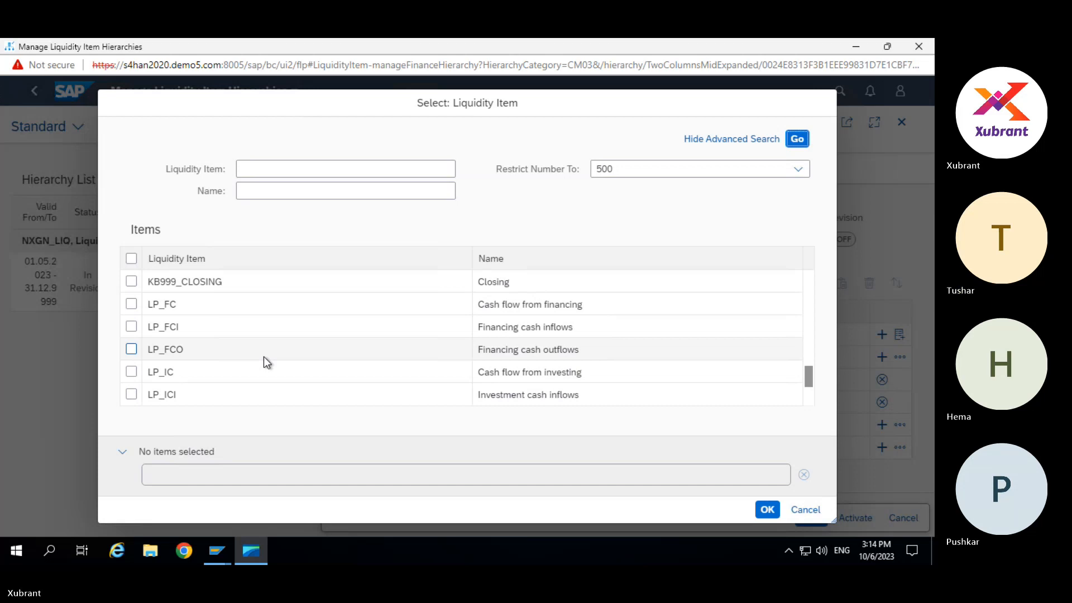
left_click_drag(148, 304, 184, 306)
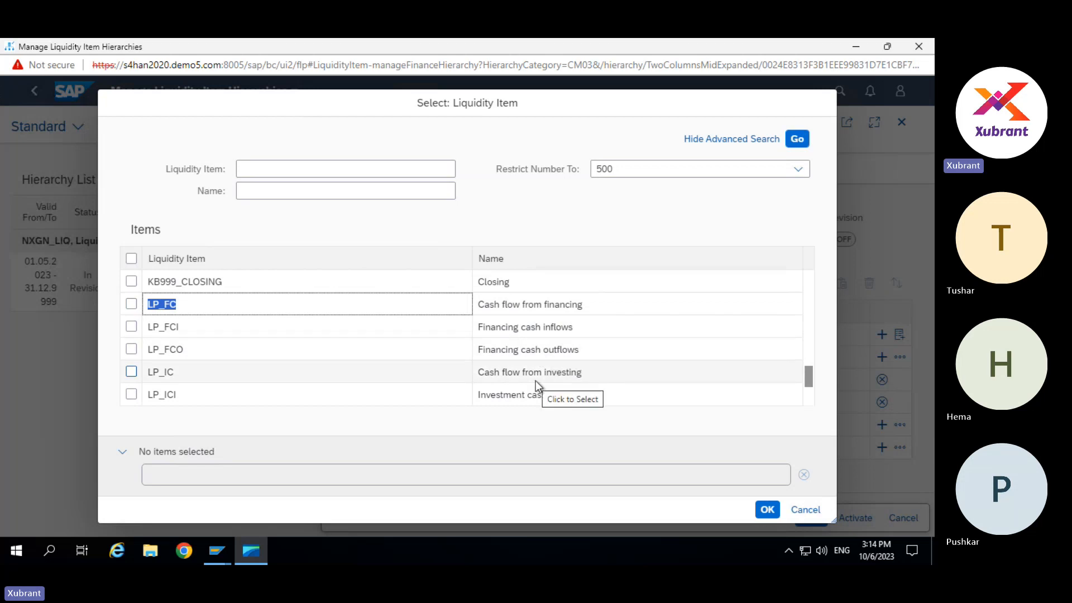
Examine the OPERATING, INVESTING and FINANCING entries in the item list, and cancel the selection and the new node.
scroll(532, 399, "down", 3)
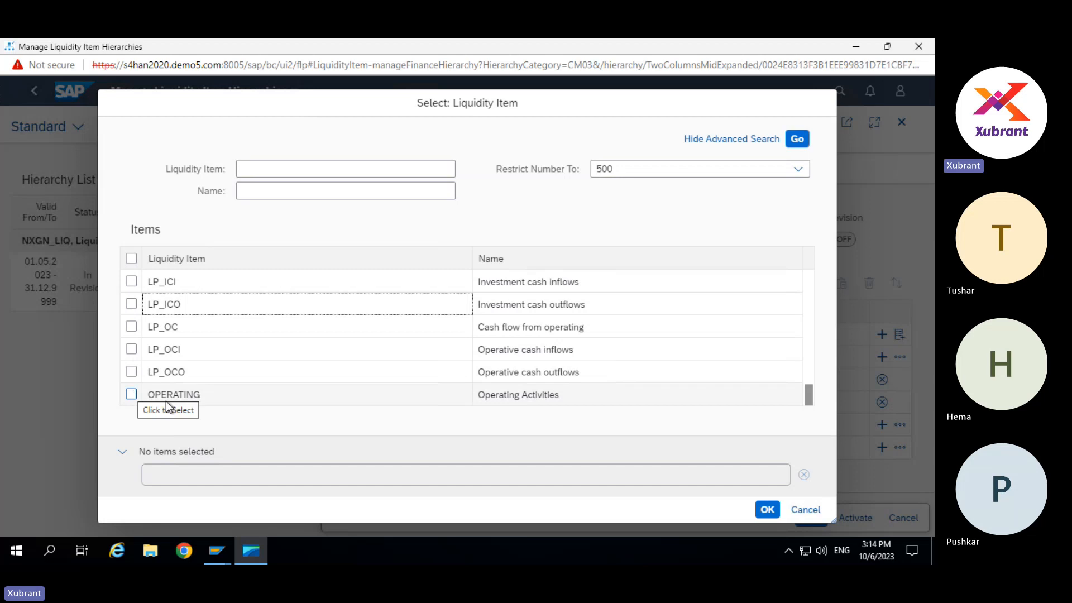
left_click_drag(205, 396, 142, 394)
scroll(278, 353, "up", 3)
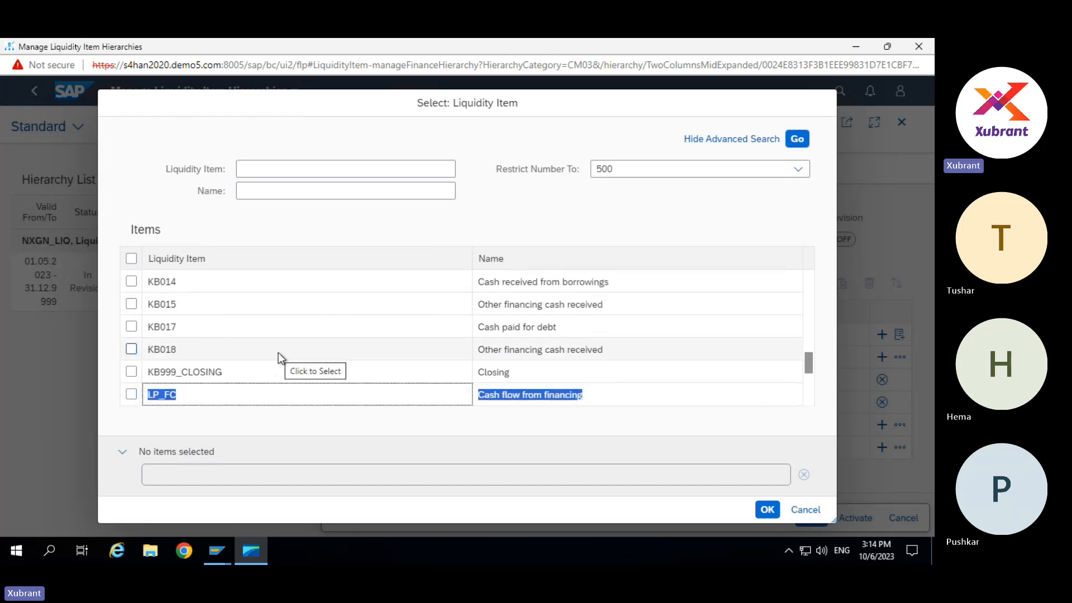
scroll(230, 370, "up", 3)
scroll(230, 370, "up", 3)
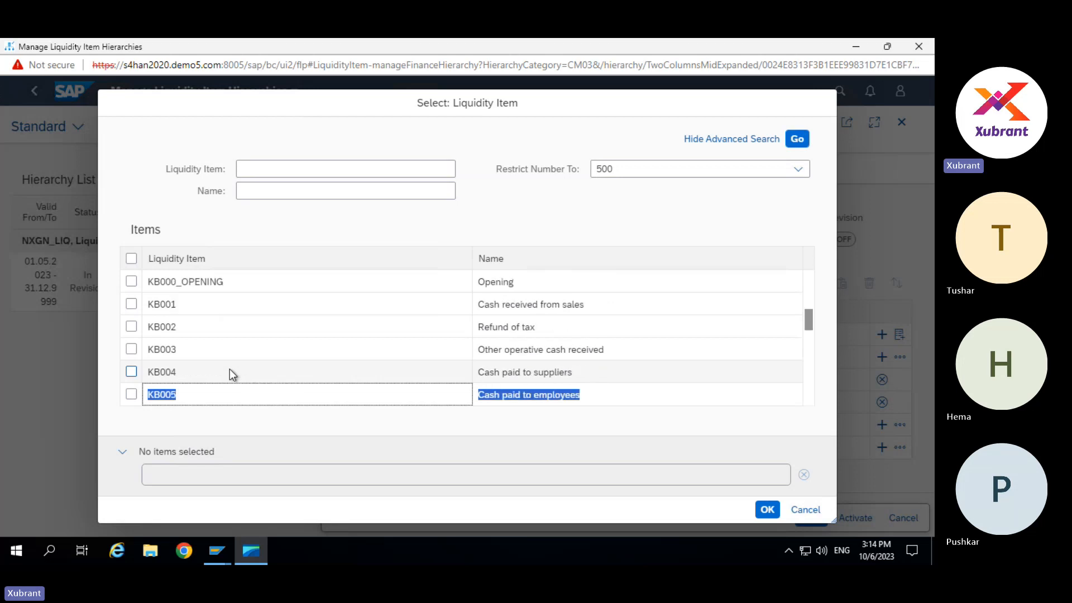
scroll(230, 370, "up", 2)
left_click_drag(202, 374, 147, 396)
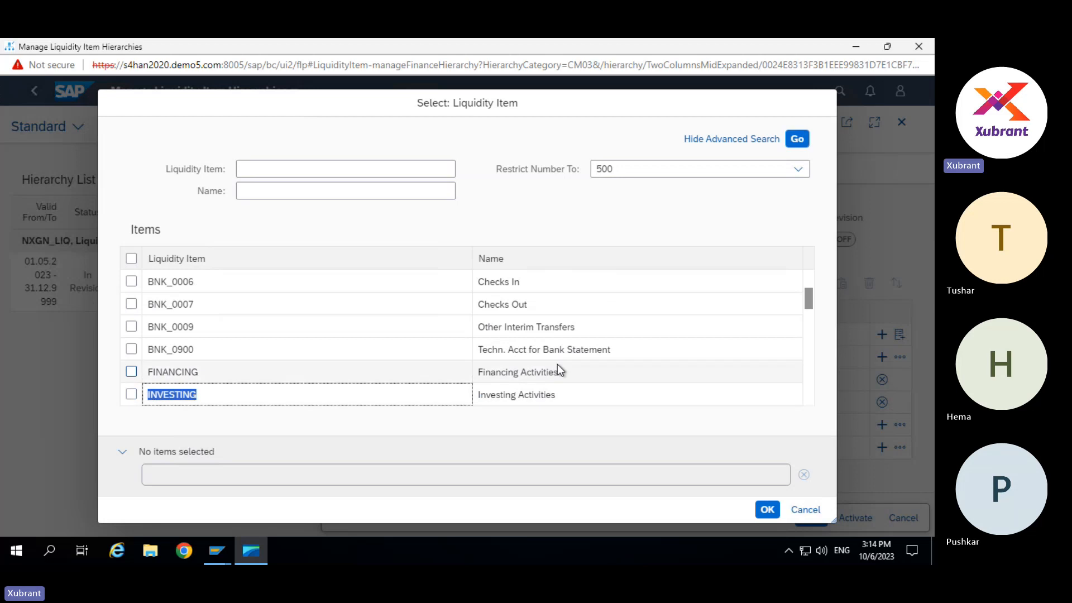
left_click(175, 373)
double_click(175, 373)
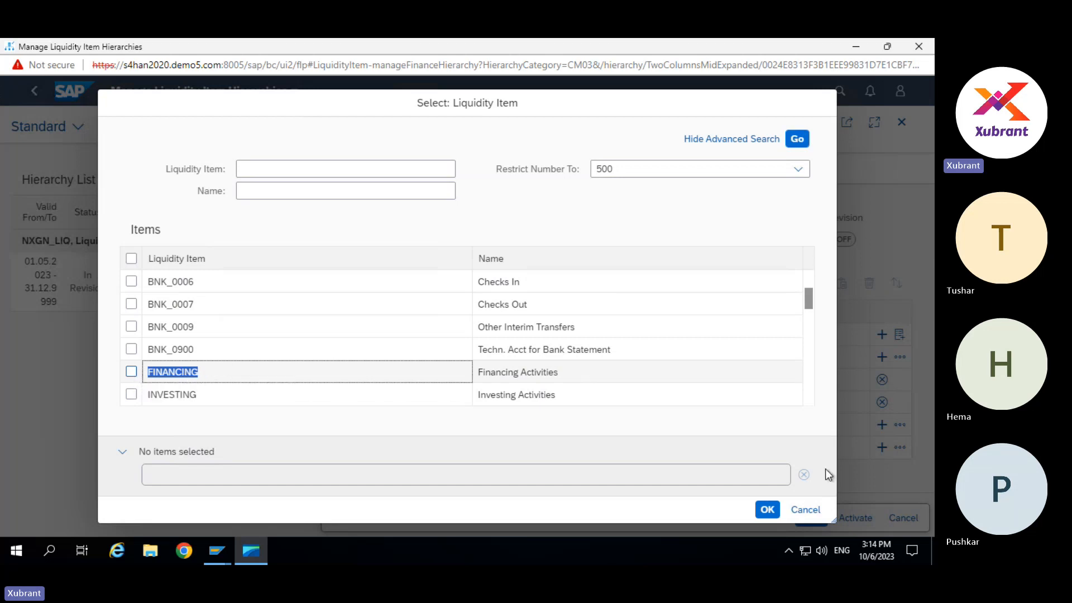
left_click(806, 509)
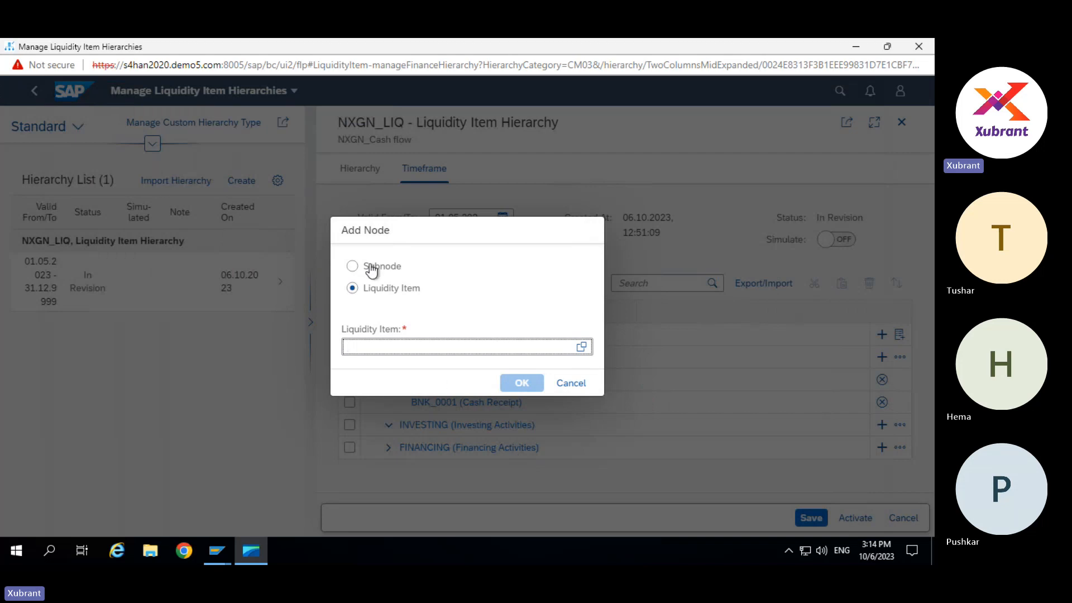
left_click(366, 267)
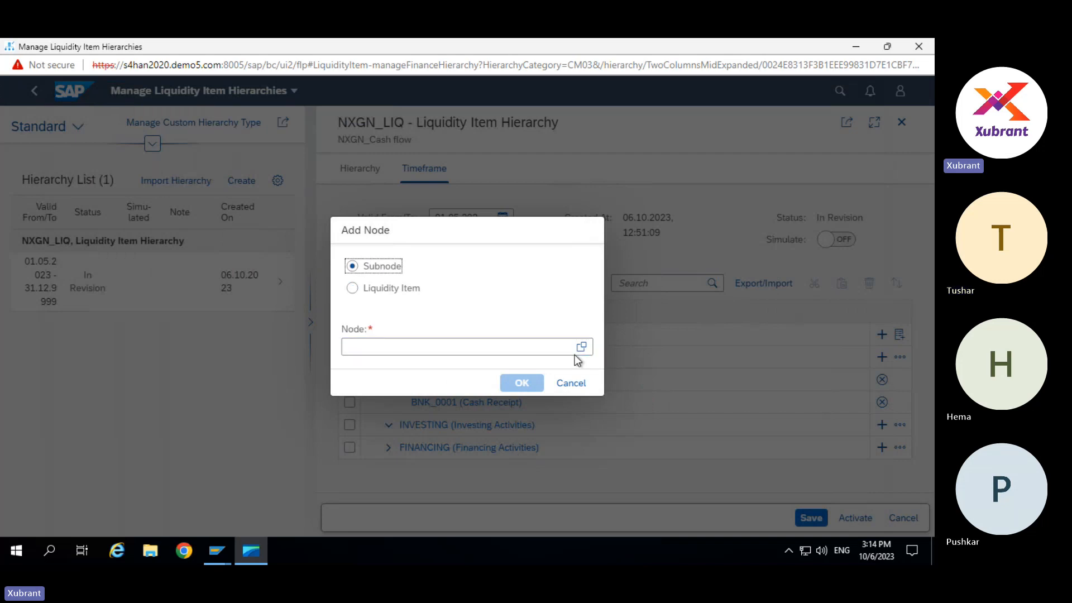
left_click(572, 383)
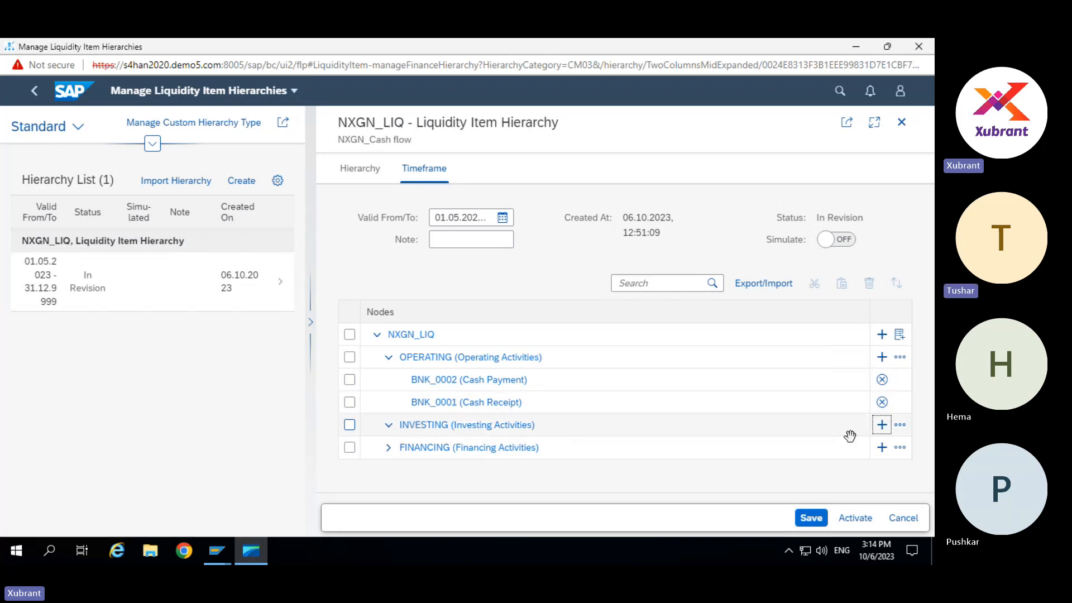
Add BNK_0006 (Checks In) as a subnode under the INVESTING (Investing Activities) node.
key("Return")
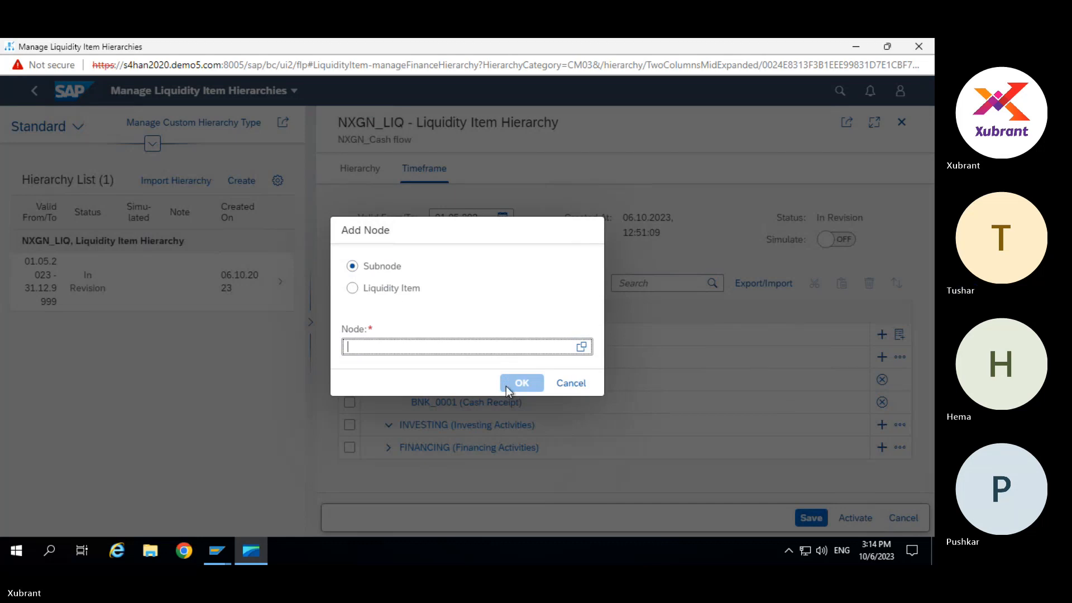
left_click(583, 350)
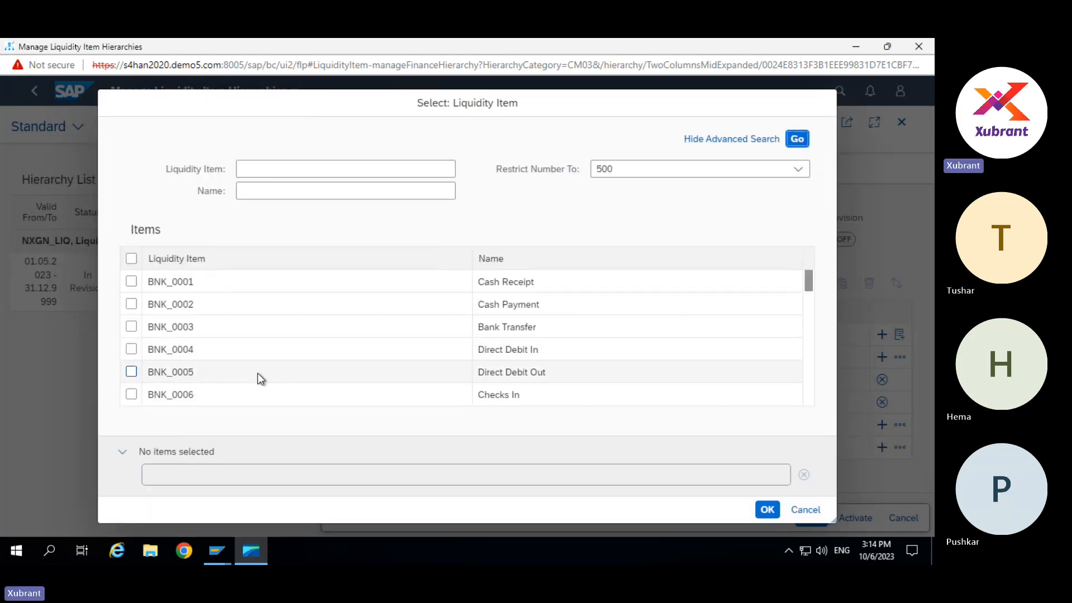
left_click(257, 393)
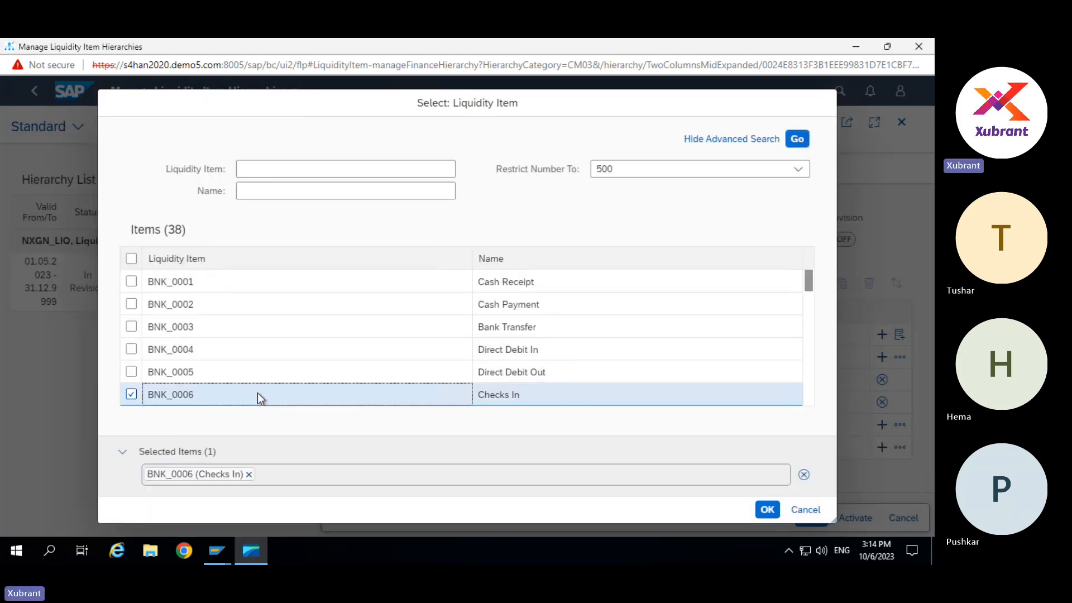
left_click(767, 509)
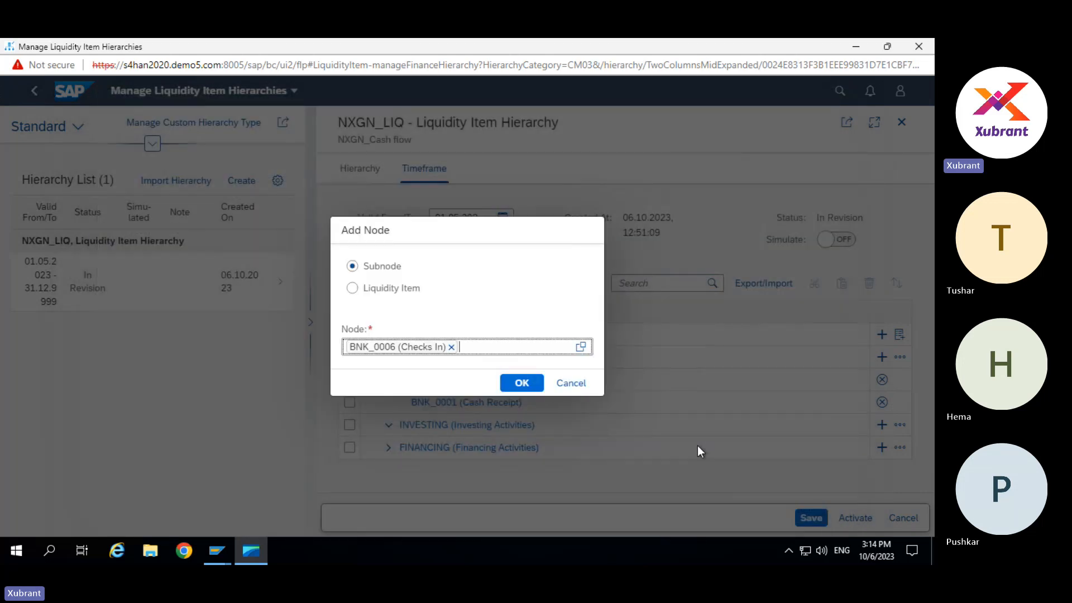
left_click(523, 383)
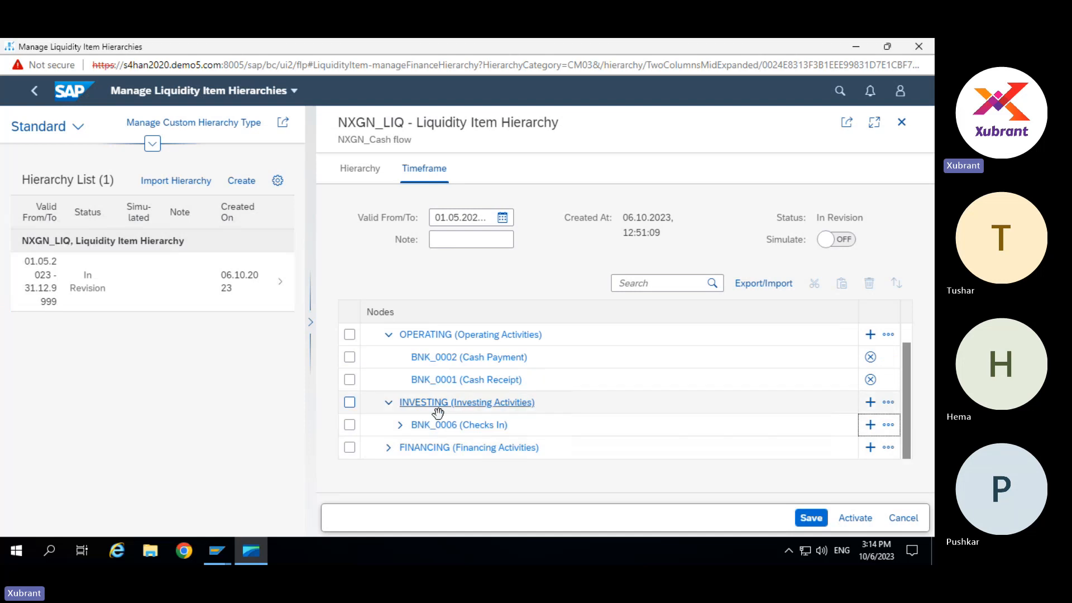
Expand FINANCING (Financing Activities), start adding a node under it, browse the selectable entries and cancel the selection list.
left_click(388, 448)
left_click(870, 447)
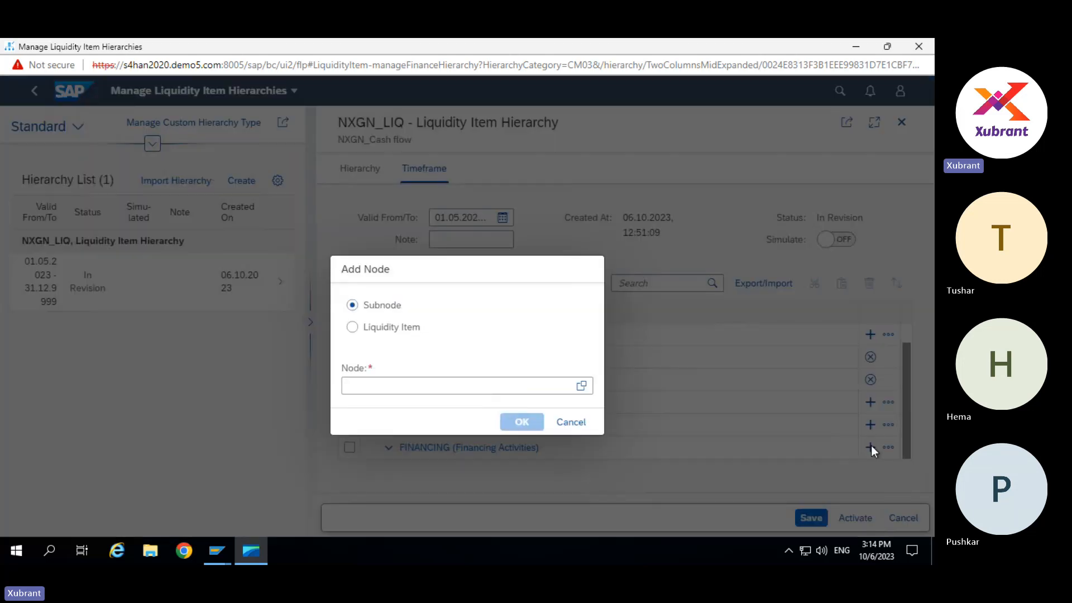
left_click(576, 354)
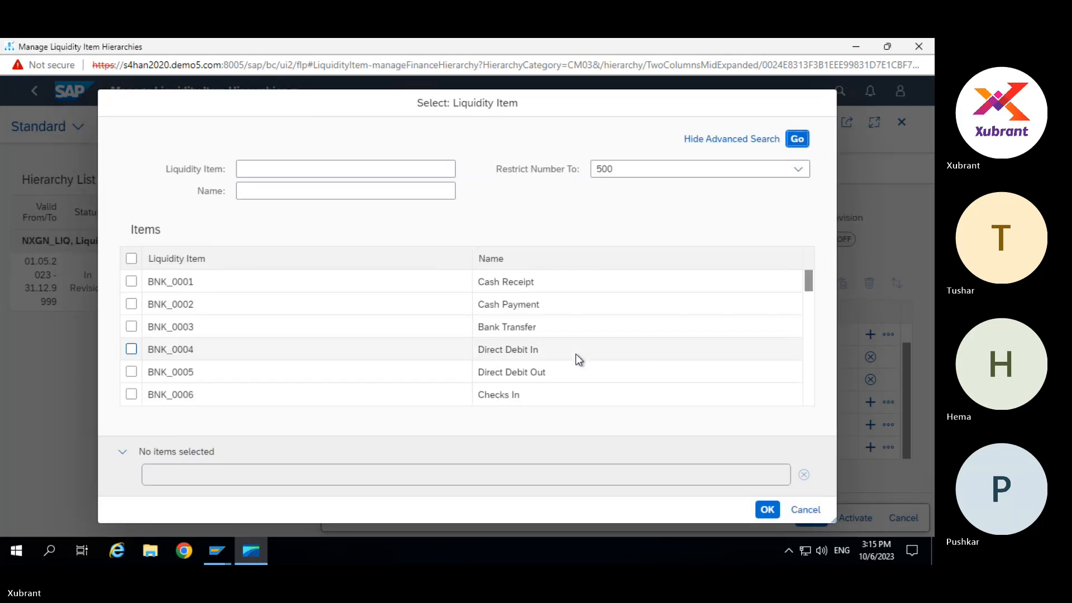
scroll(551, 360, "down", 10)
scroll(551, 361, "up", 2)
scroll(555, 366, "up", 1)
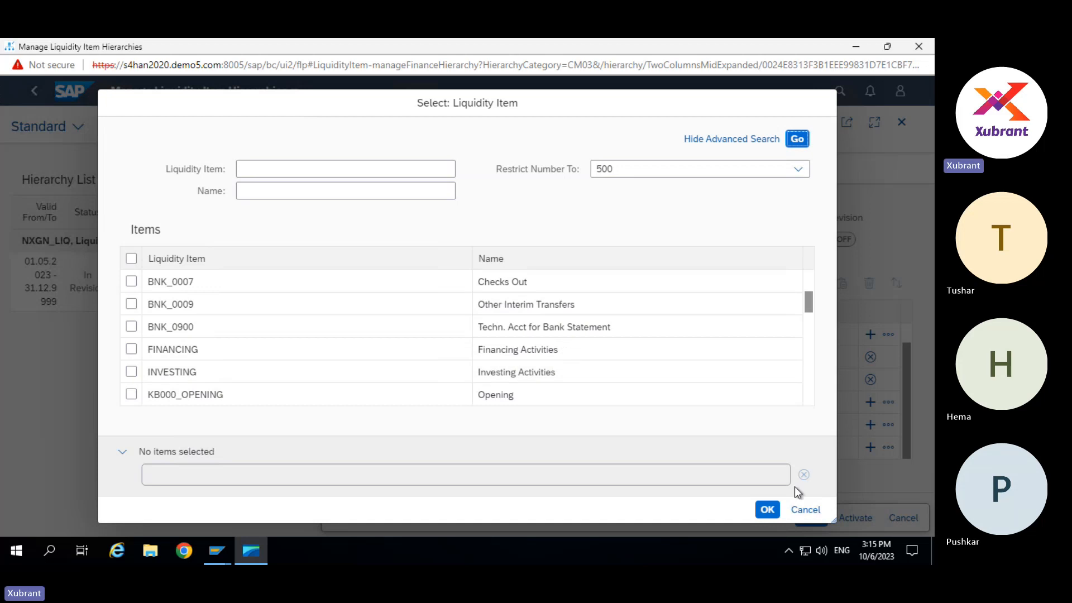
left_click(806, 509)
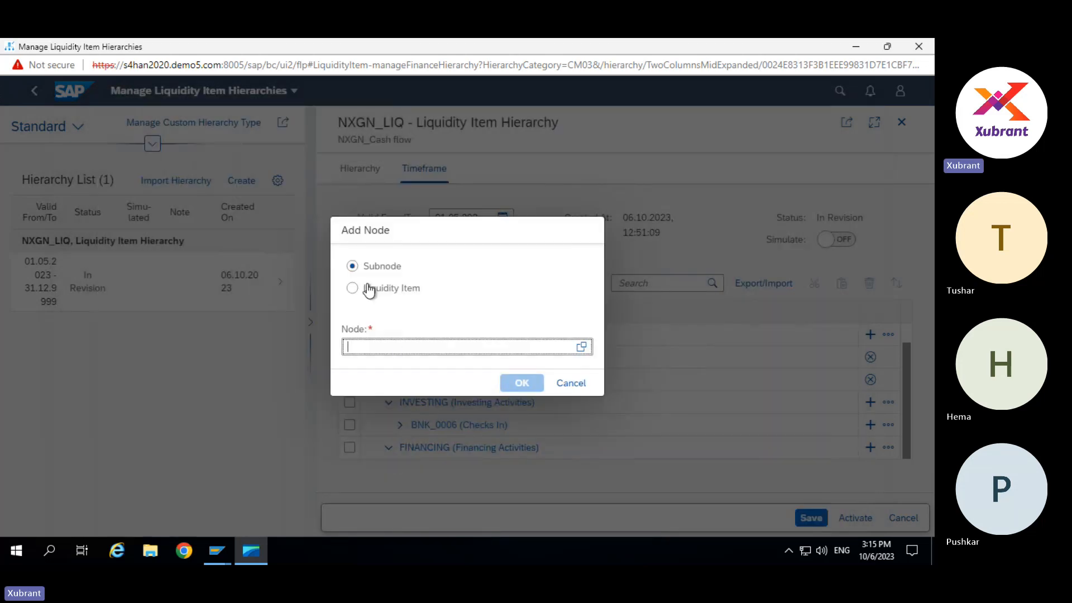
Set the new FINANCING node's type to Liquidity Item and add BNK_0009 (Other Interim Transfers).
left_click(353, 289)
left_click(582, 348)
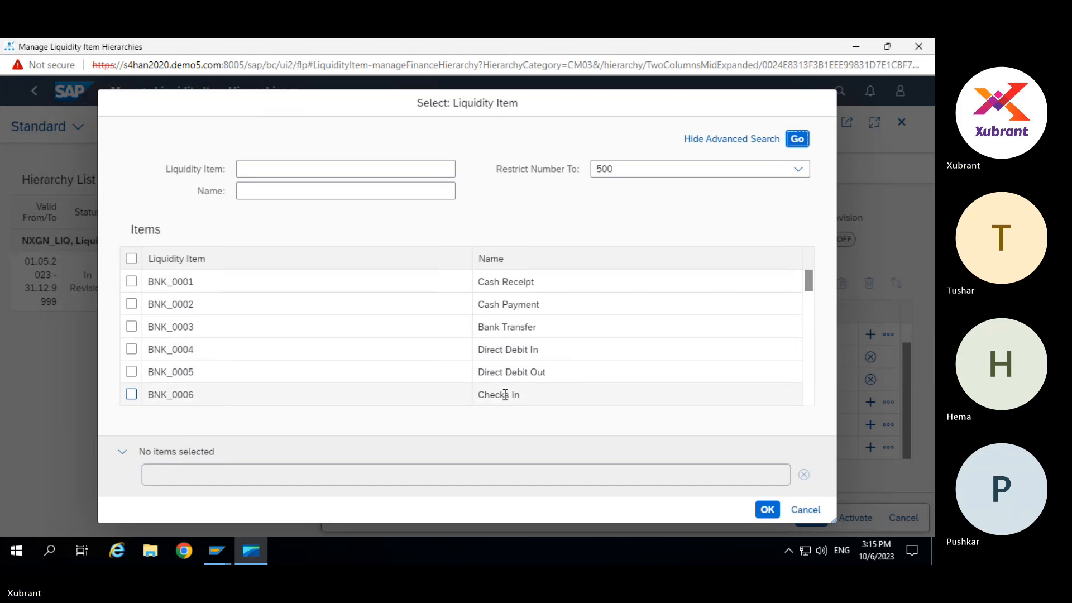
scroll(505, 395, "down", 1)
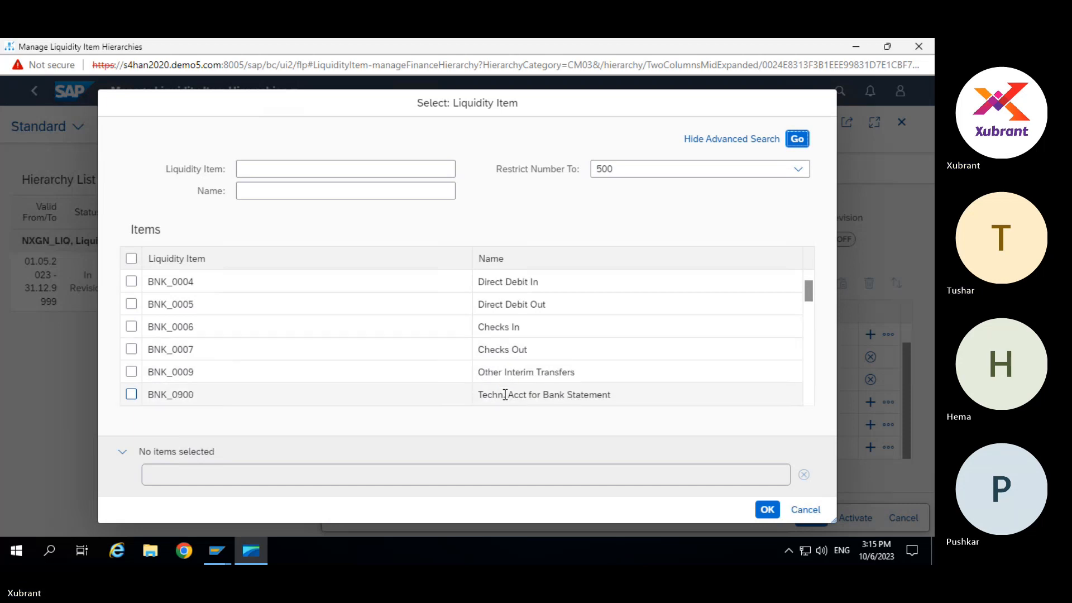
left_click(514, 372)
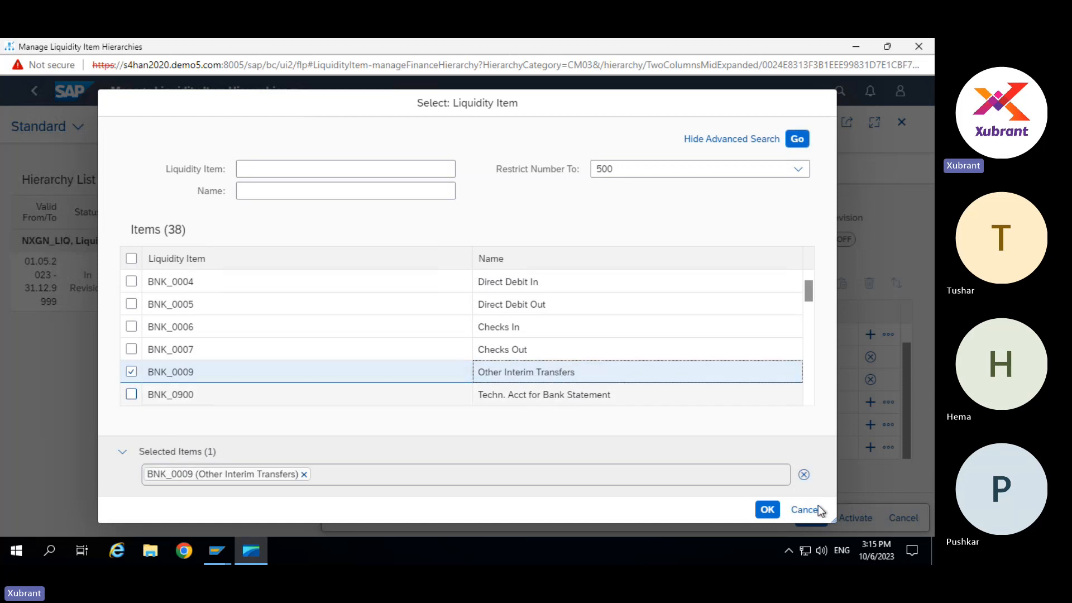
left_click(768, 510)
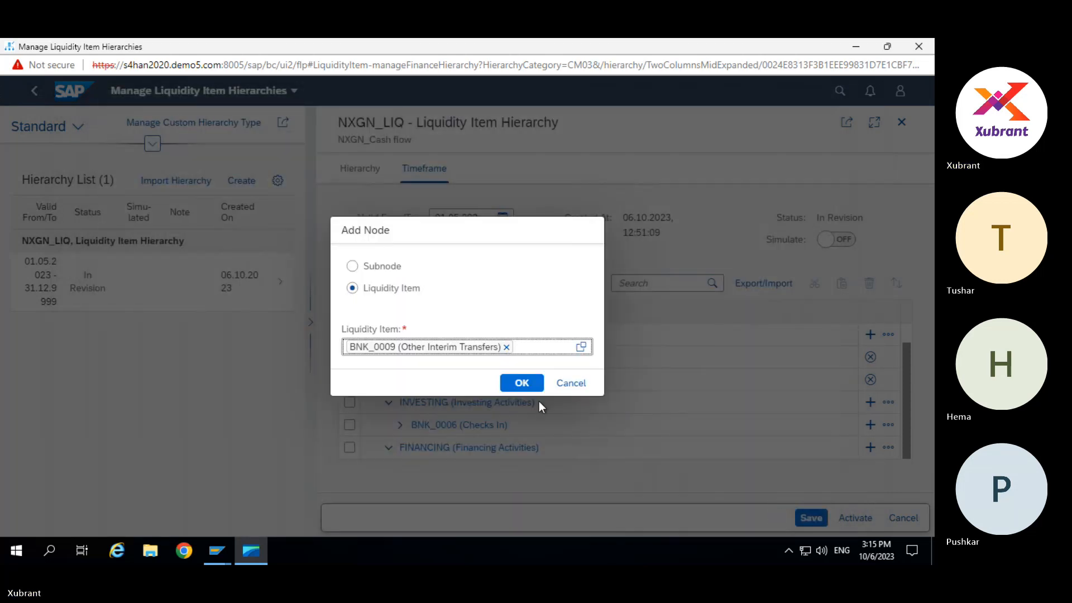
left_click(521, 383)
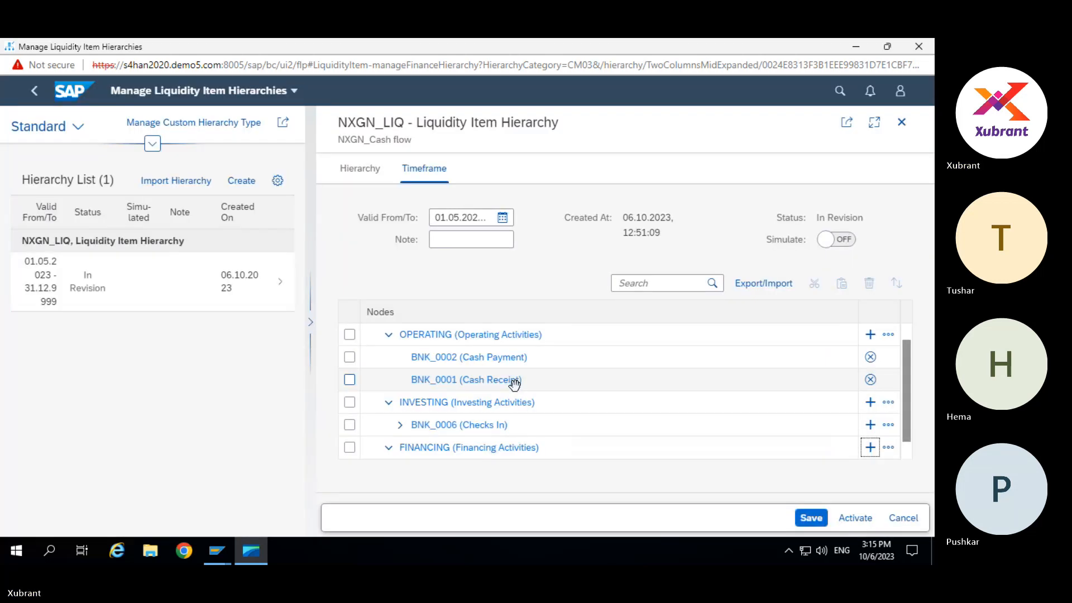
Delete the BNK_0006 (Checks In) subnode from under INVESTING.
left_click(889, 425)
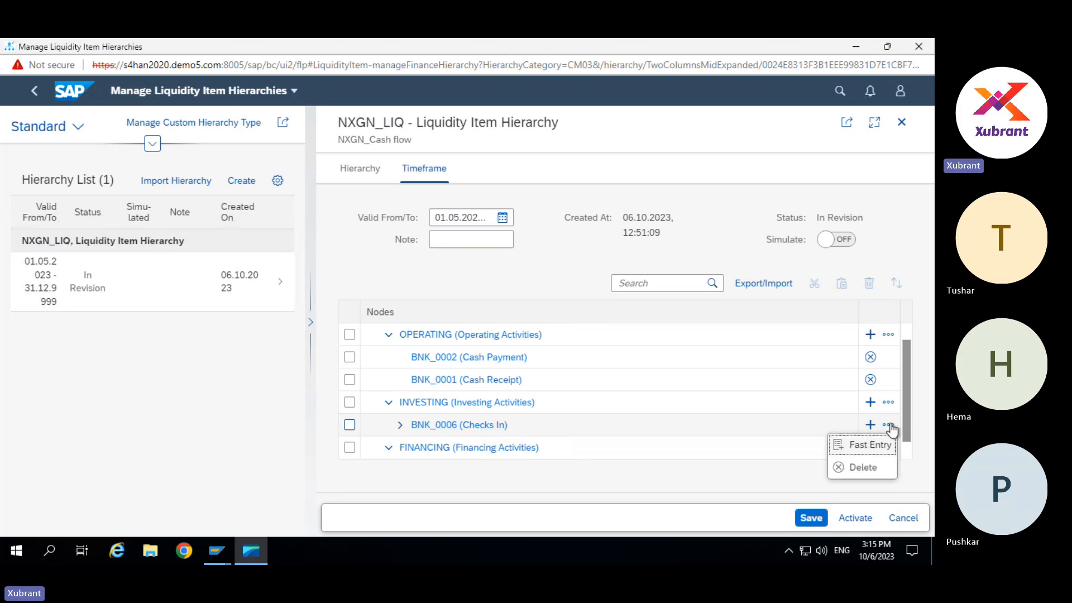
left_click(866, 465)
left_click(595, 340)
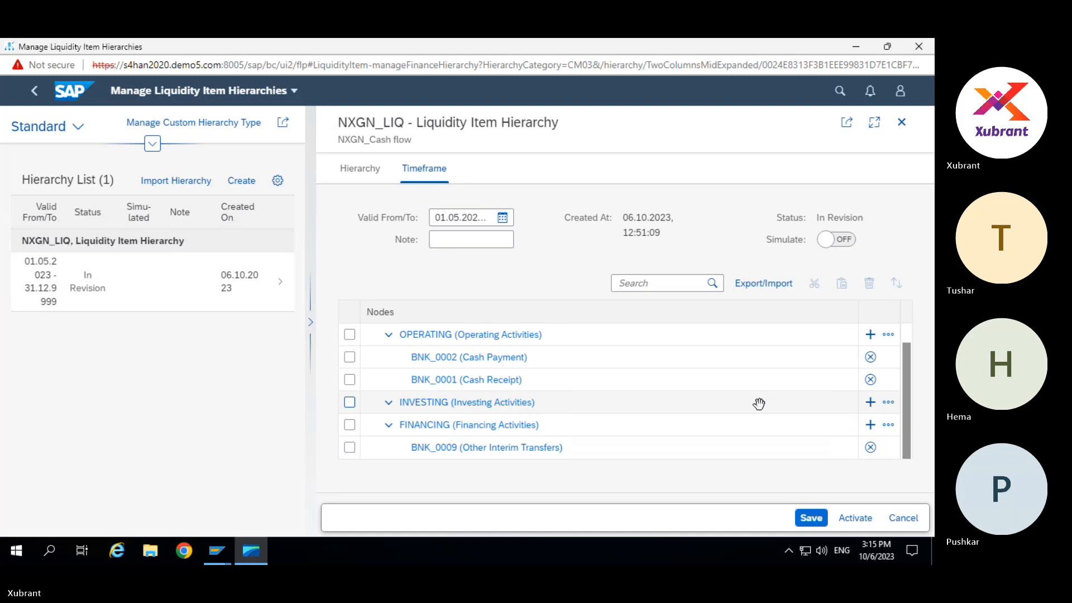
Add BNK_0006 (Checks In) under INVESTING as a node of type Liquidity Item.
left_click(871, 402)
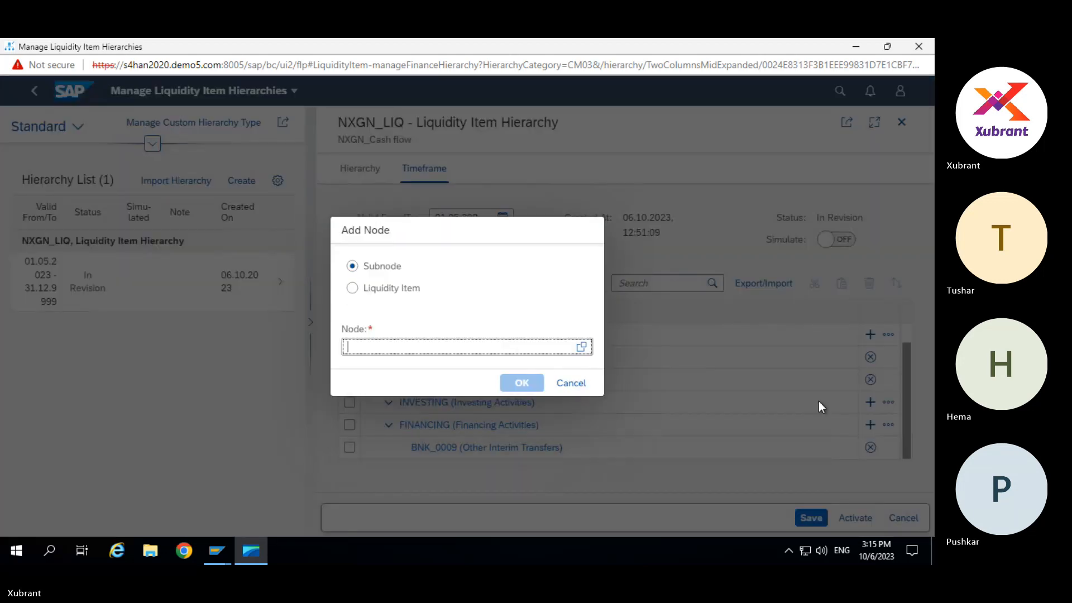
left_click(371, 293)
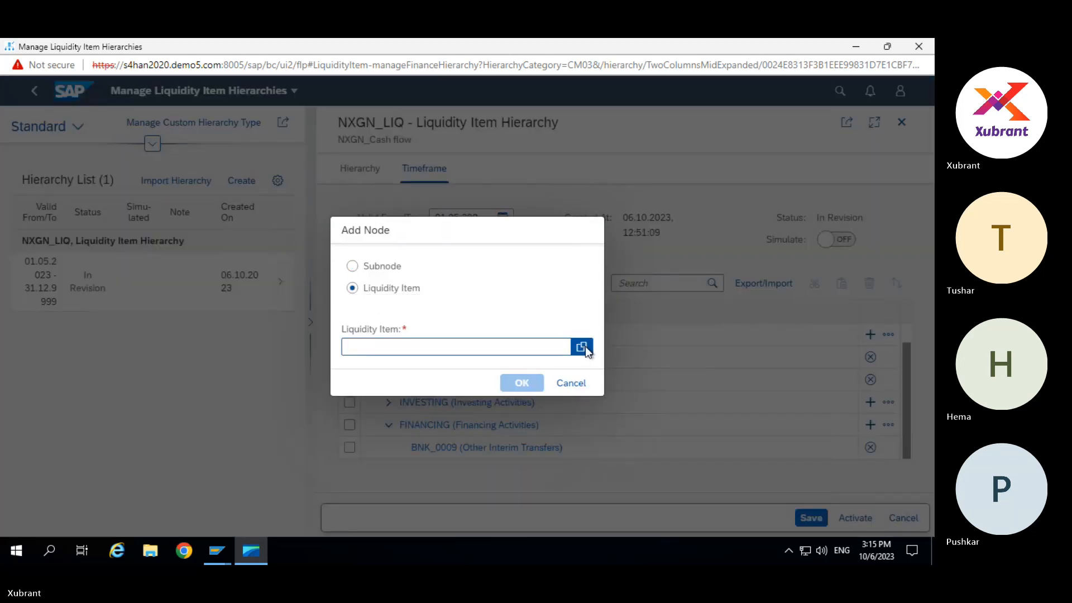
left_click(583, 347)
left_click(520, 395)
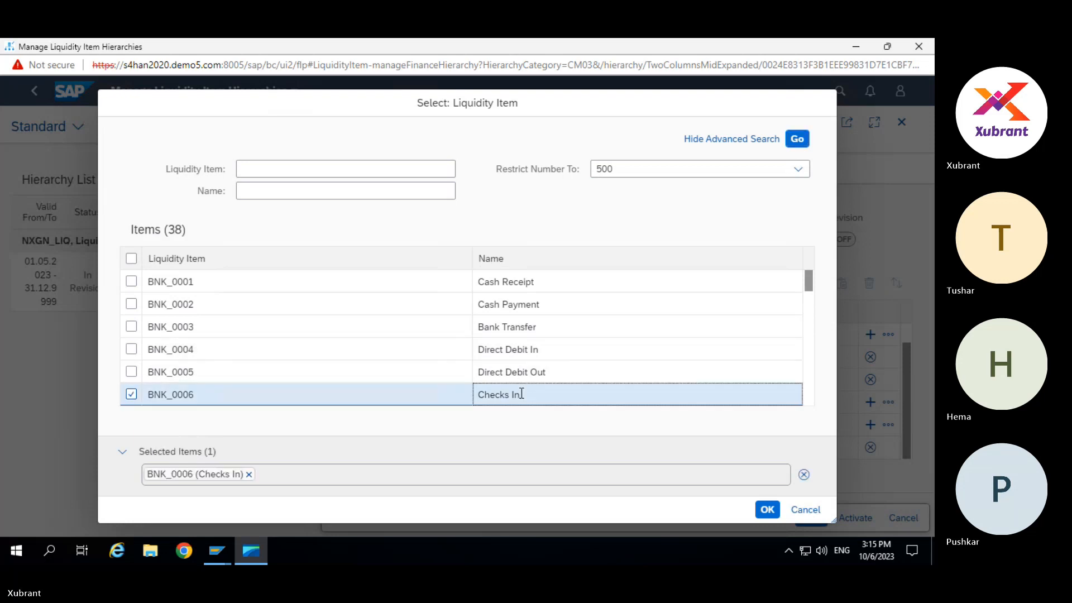
left_click(767, 509)
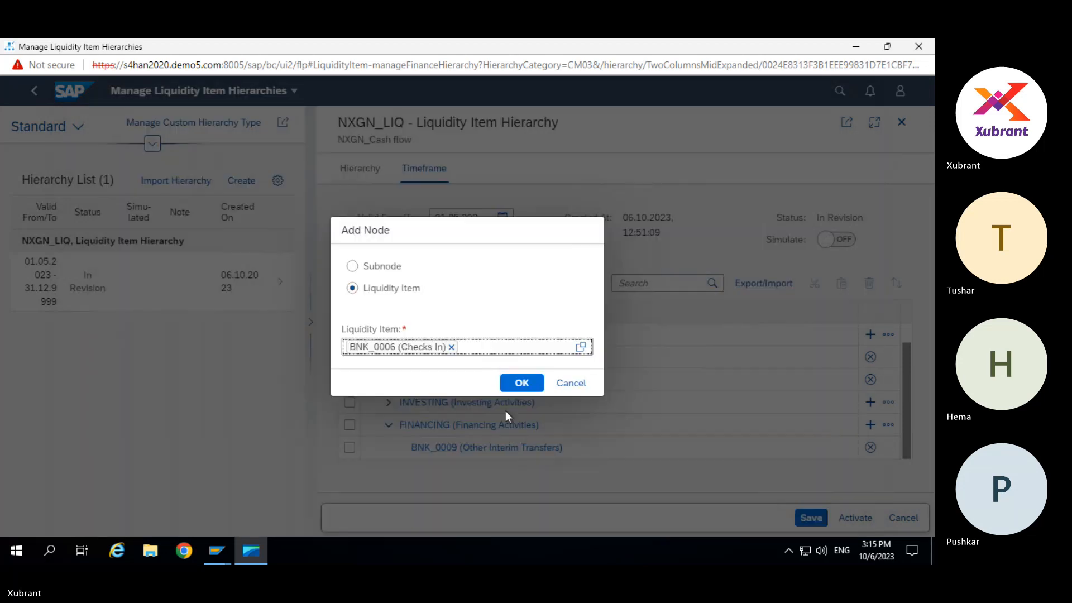
left_click(520, 383)
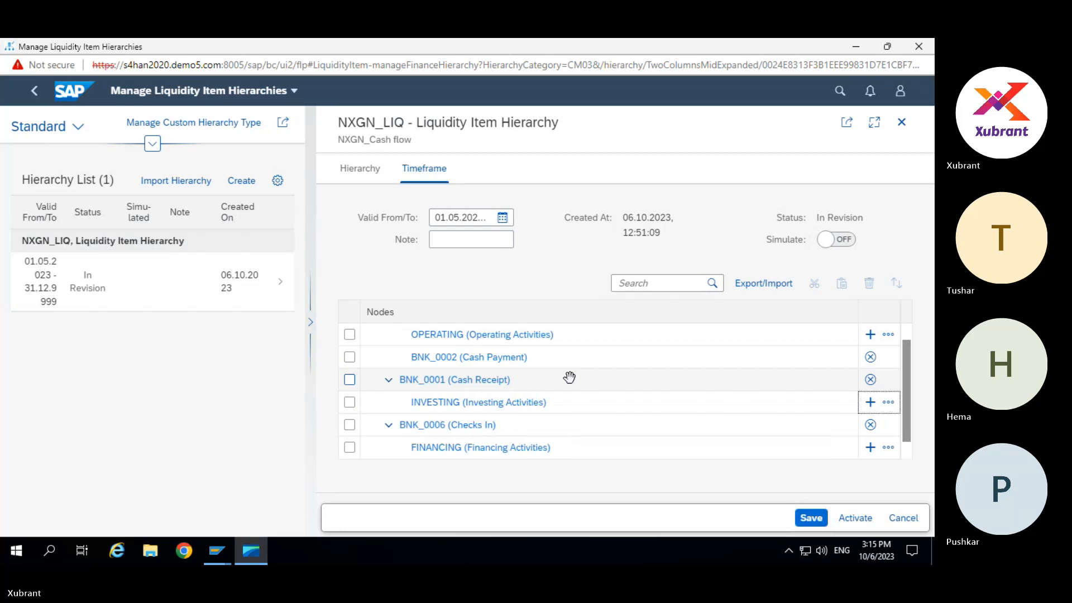
Save the changes to the NXGN_LIQ hierarchy and activate it.
scroll(586, 386, "down", 1)
left_click(811, 518)
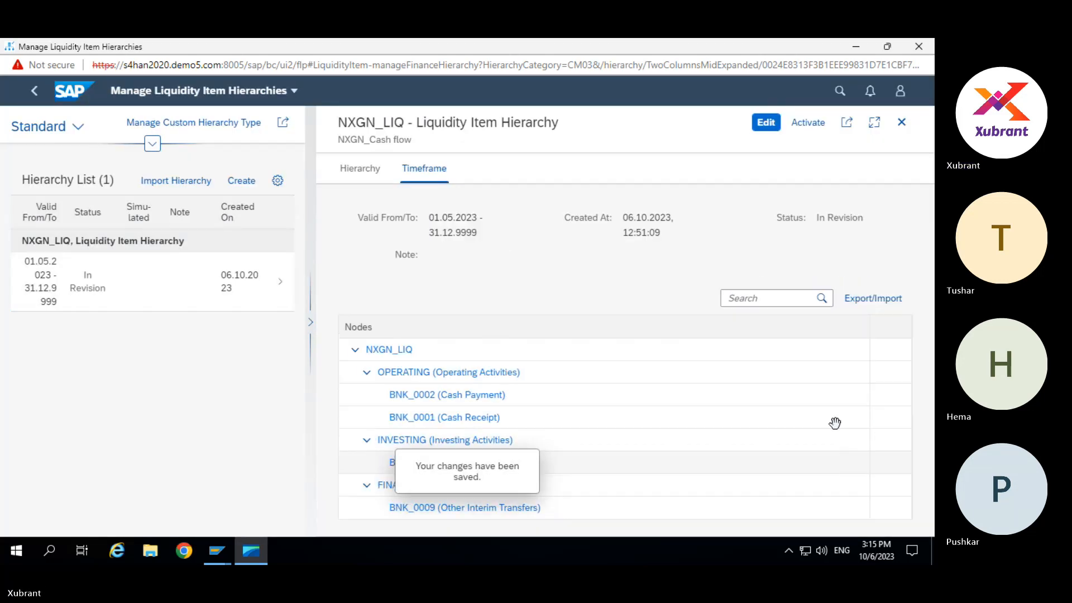
left_click(806, 123)
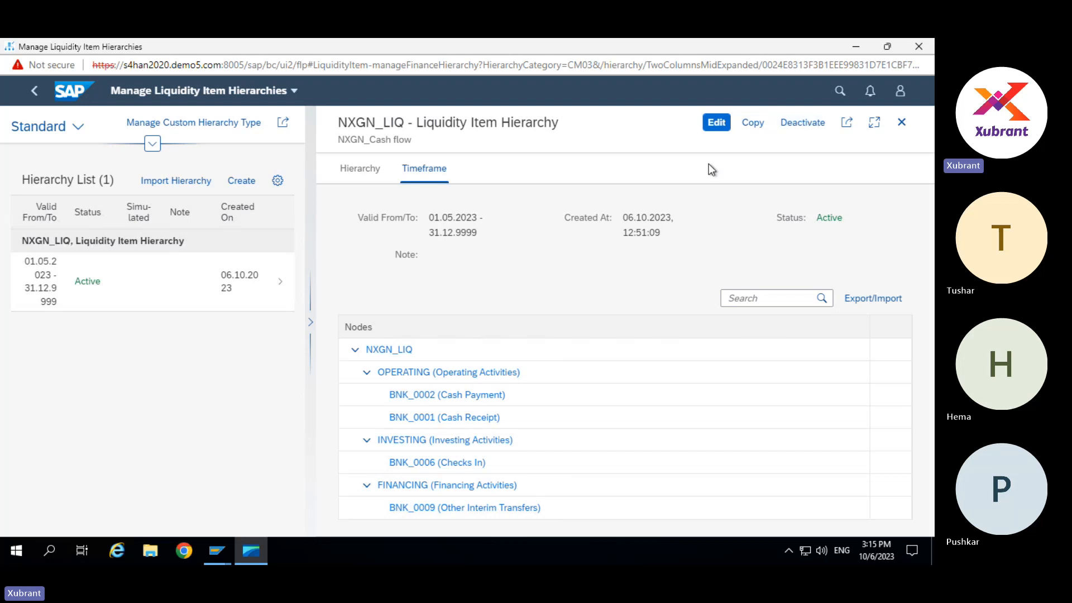
Look through the account's recent activities for previously used apps and close the list.
left_click(903, 95)
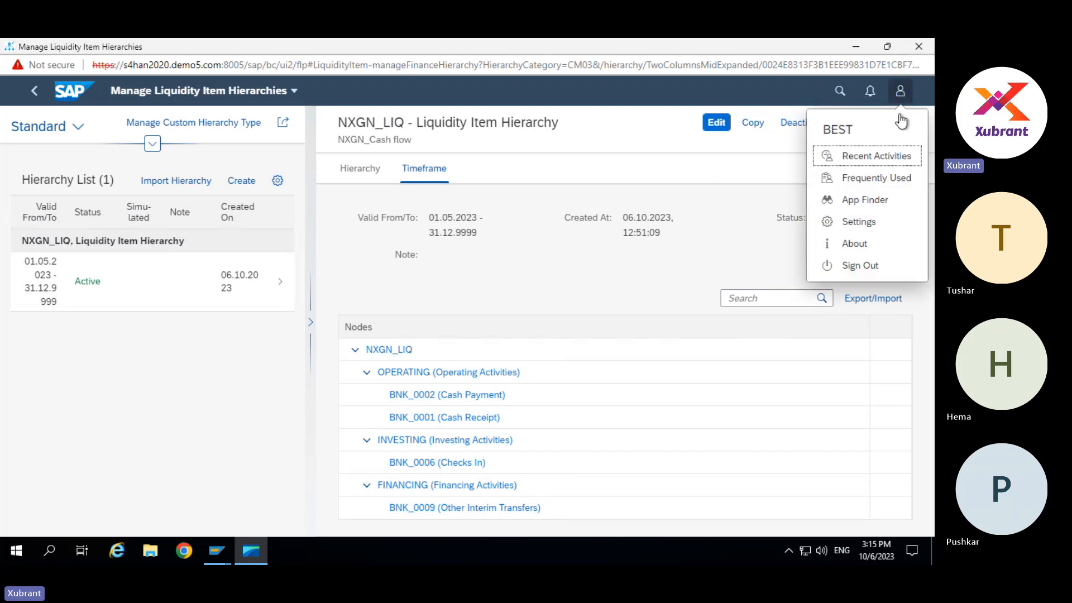
left_click(876, 158)
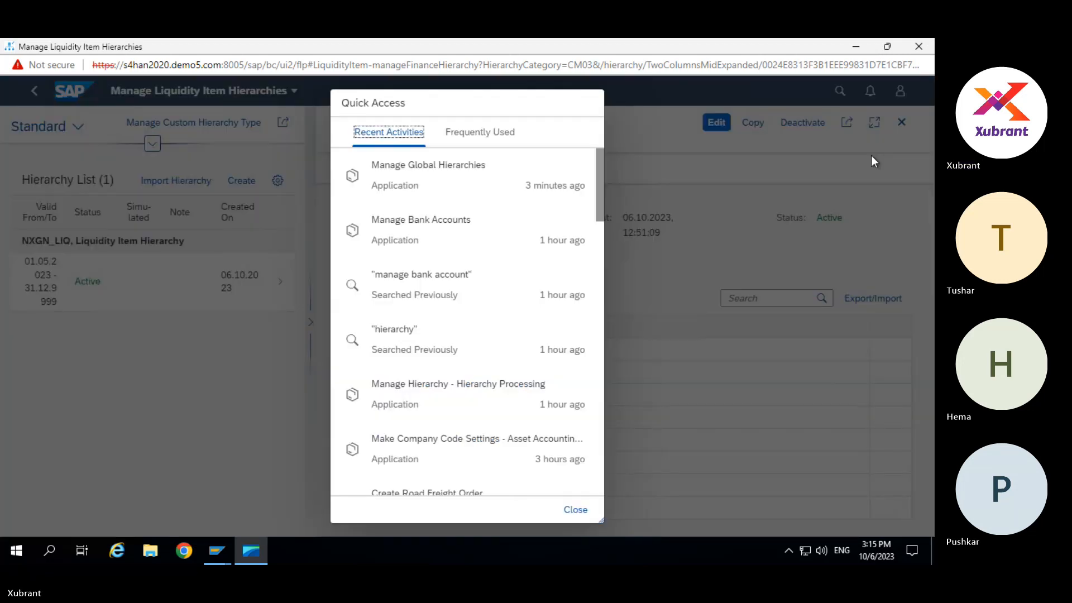
scroll(510, 280, "down", 12)
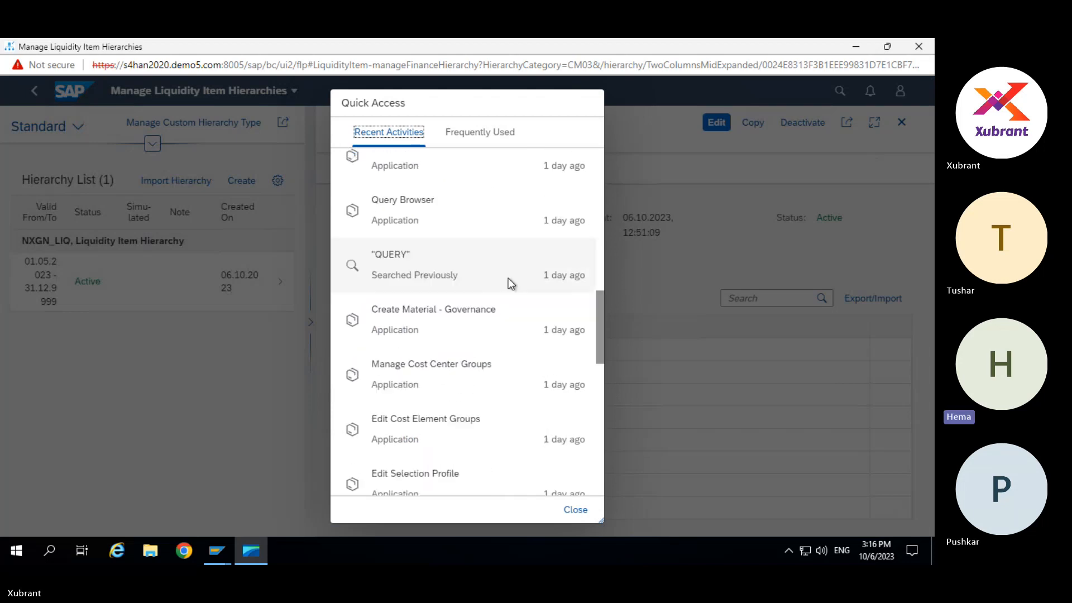
key("Escape")
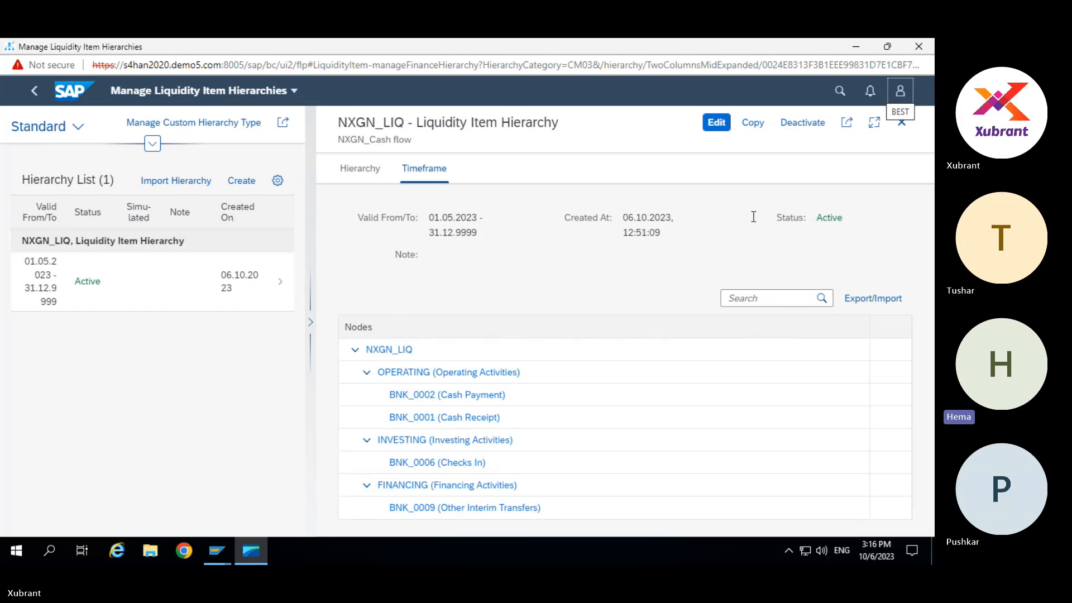
Search for "cash flow analyse", shorten the term to "cash flow analy" and open the Cash Flow Analyzer app.
left_click(839, 94)
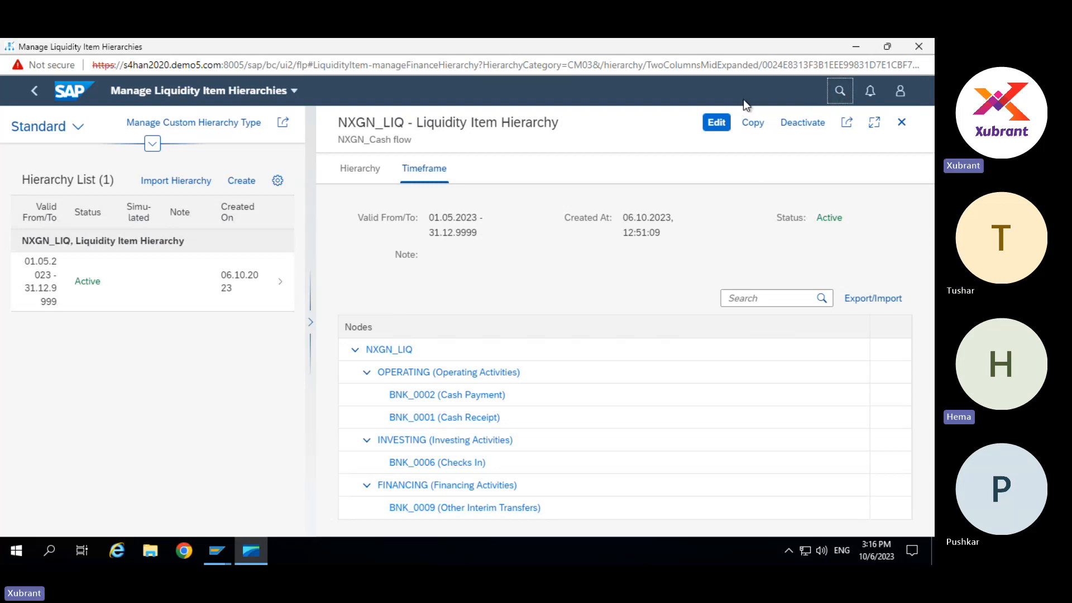
type("cash")
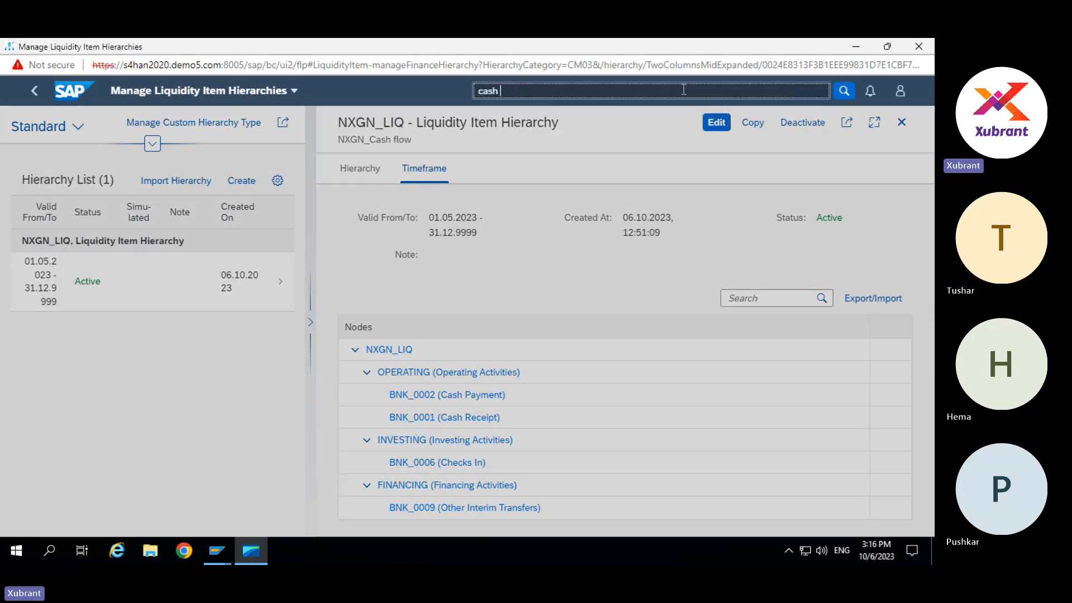
type(" flow analyse")
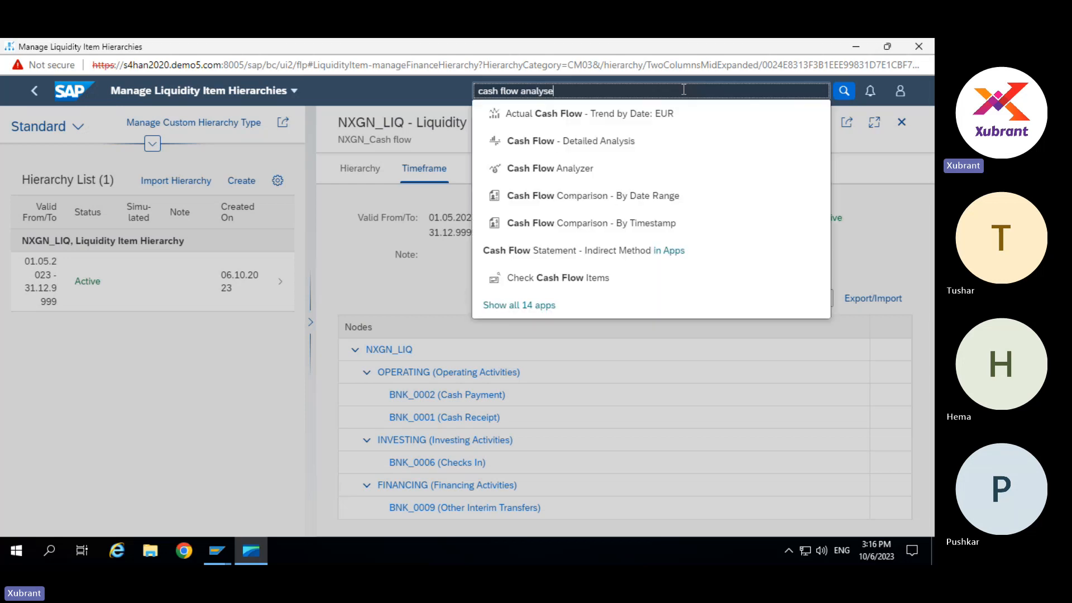
left_click(581, 114)
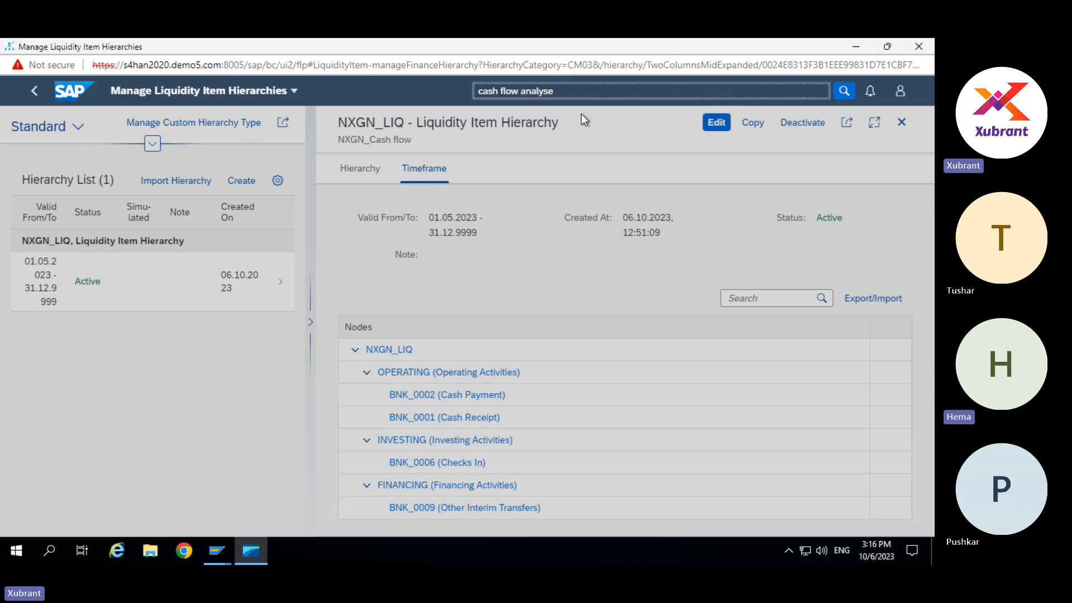
key("BackSpace")
key("BackSpace")
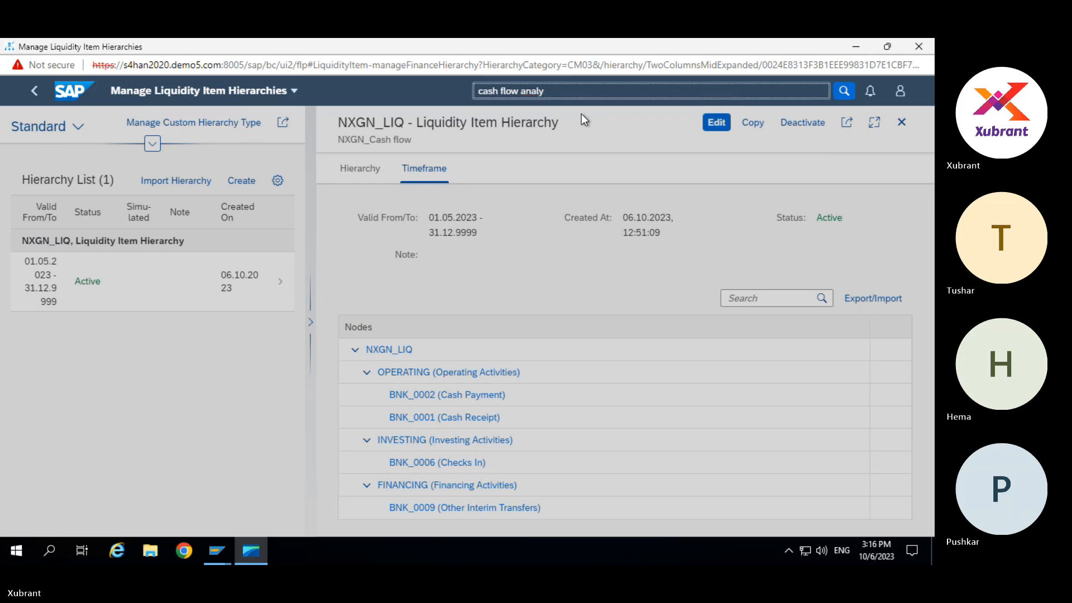
left_click(581, 115)
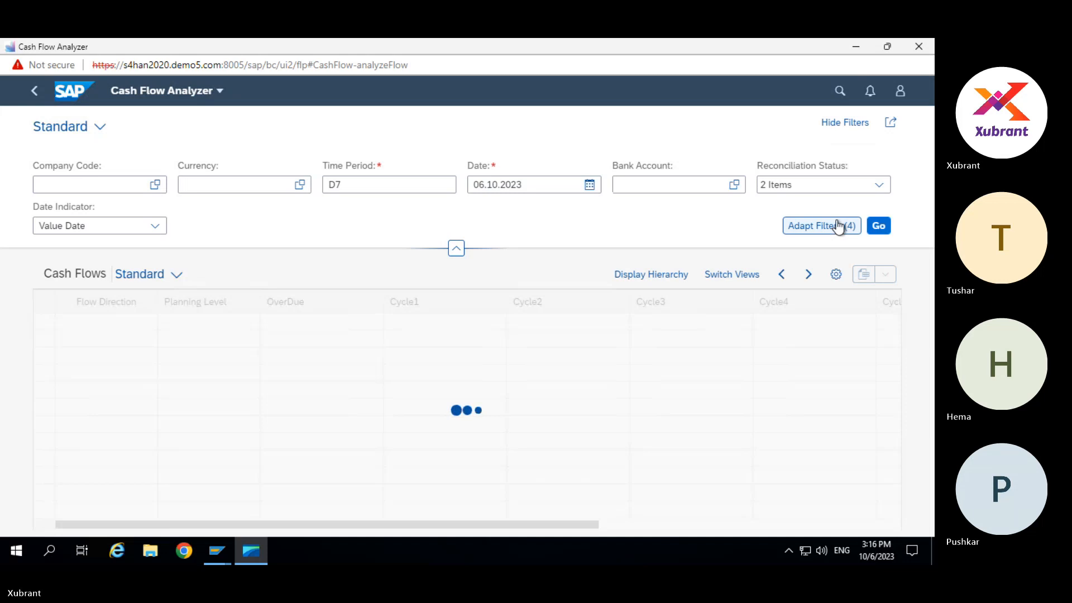
Filter the cash flows by company code NXGN and run the analysis.
left_click(98, 183)
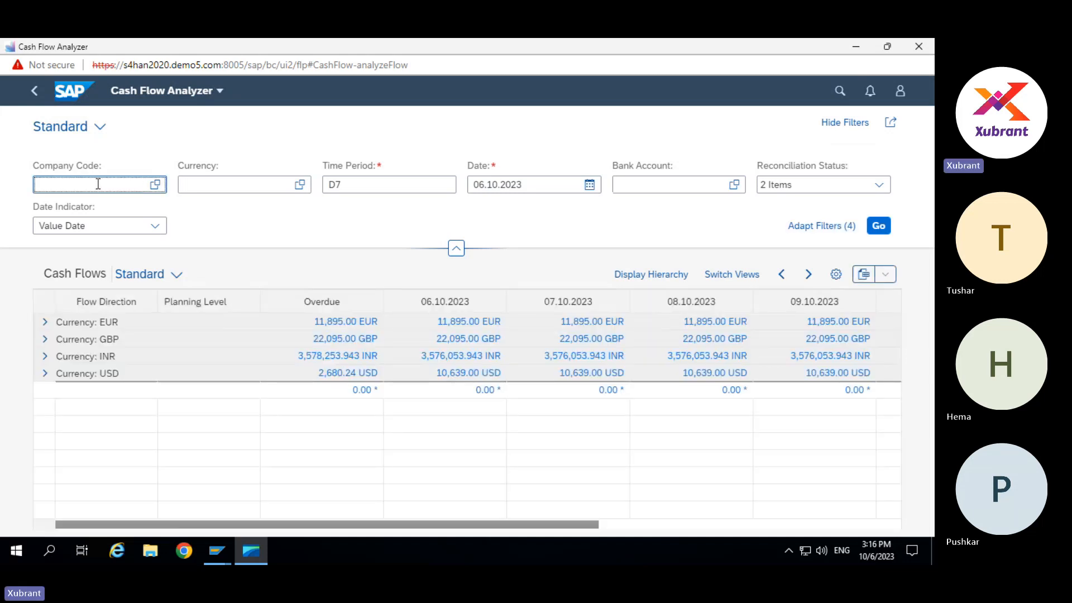
type("nxgn")
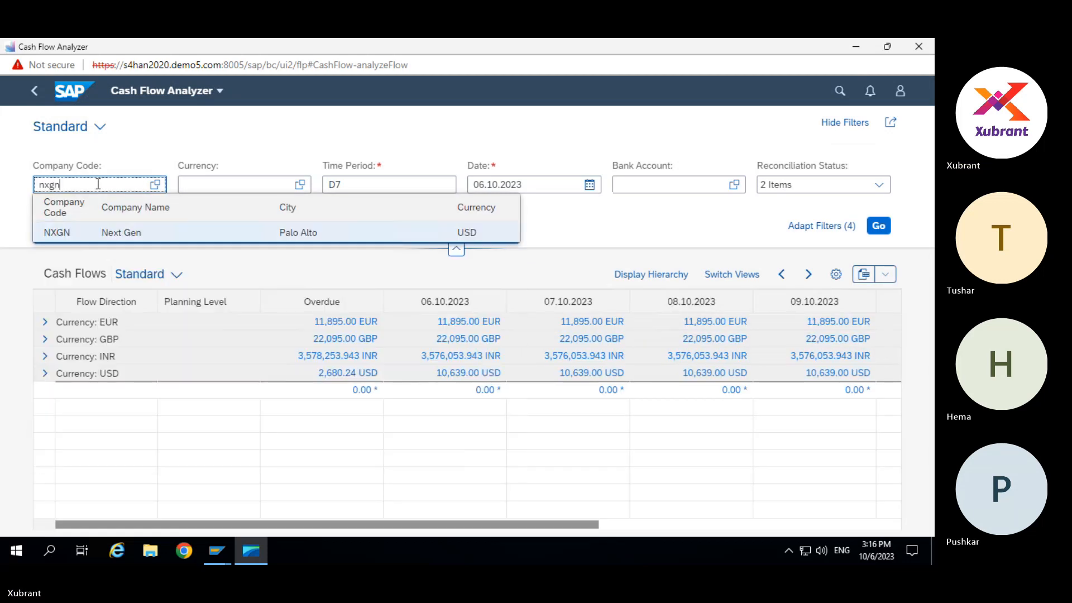
key("Return")
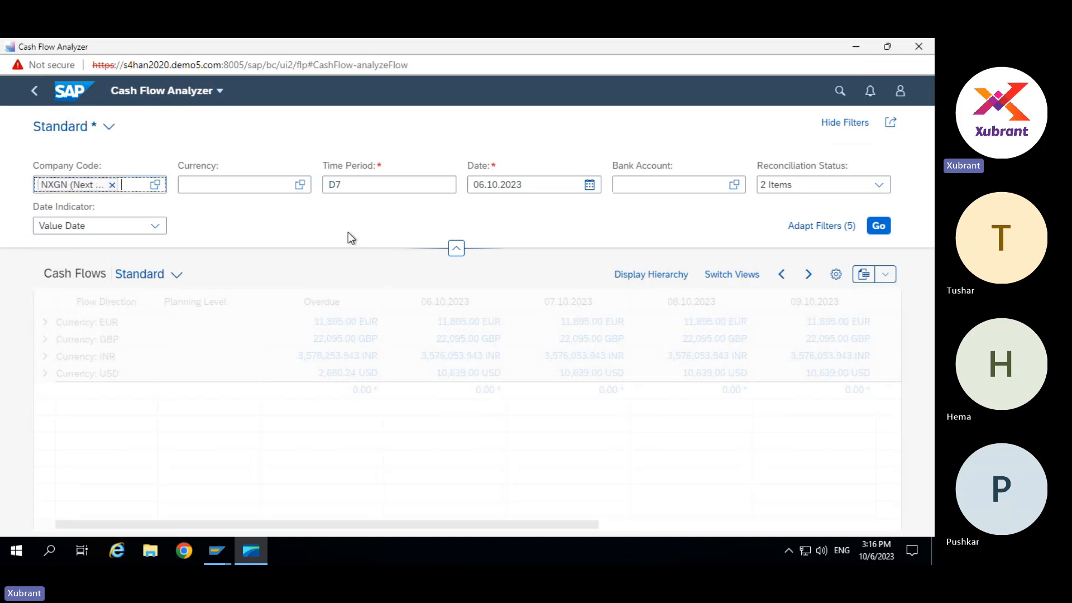
left_click(879, 229)
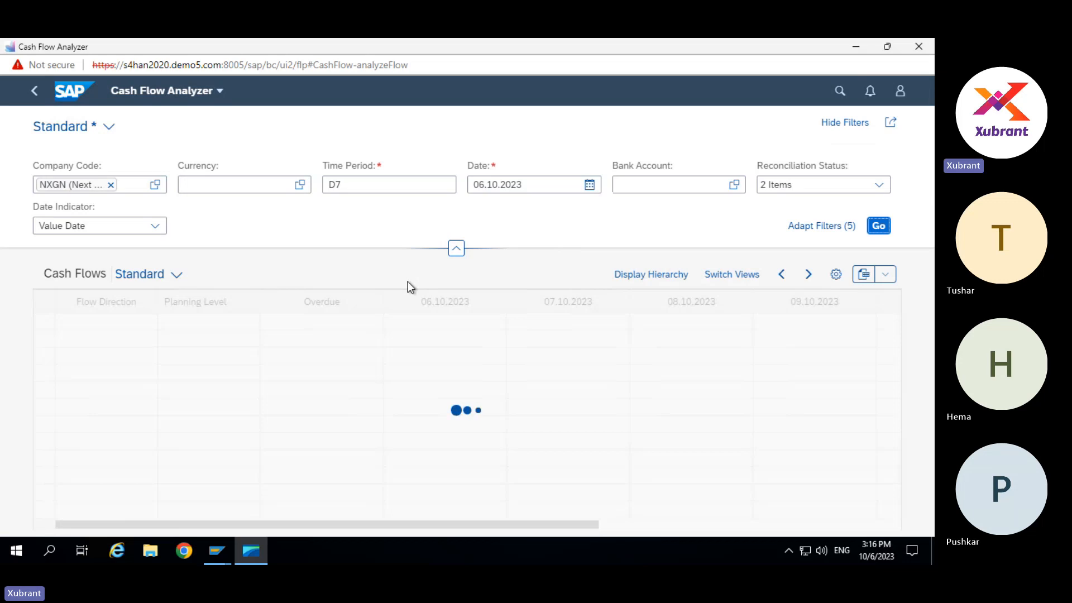
Set the cash flow analysis date to 15.09.2023 and refresh the results.
left_click_drag(531, 182, 397, 184)
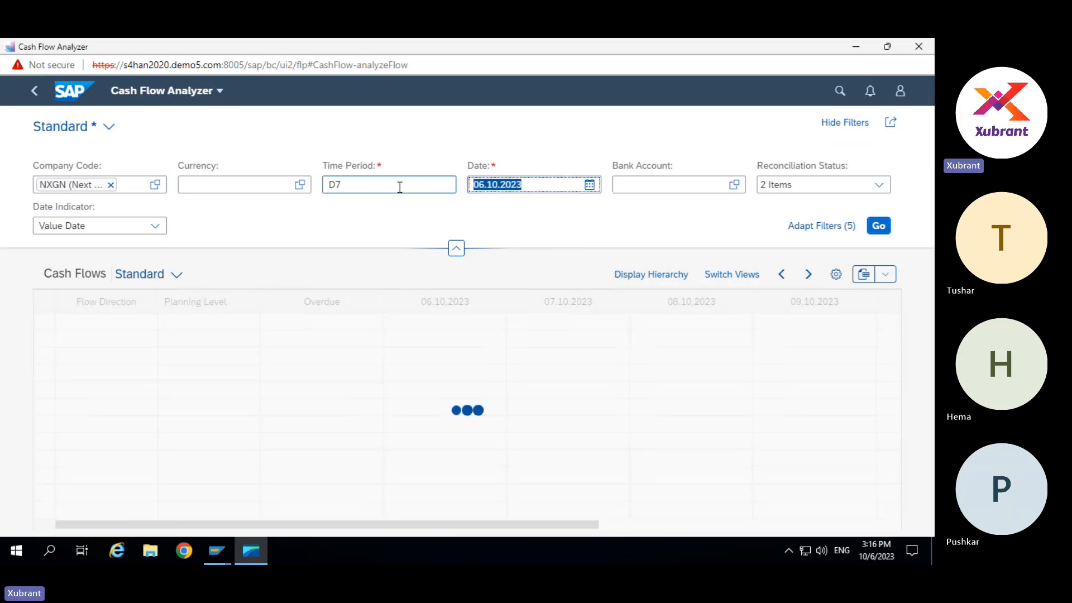
type("15.")
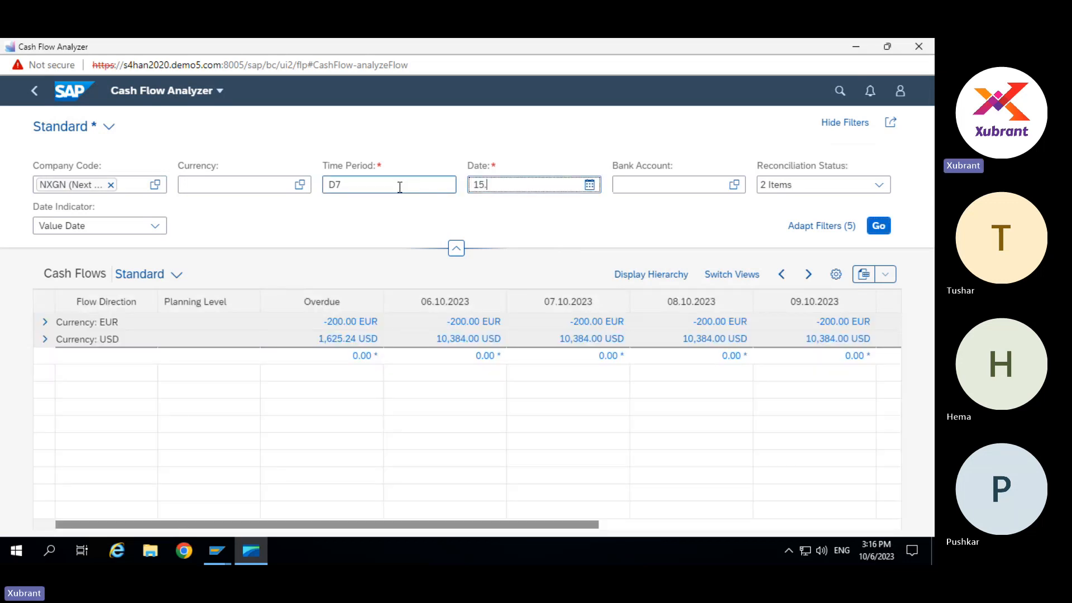
type("09.2023")
key("Return")
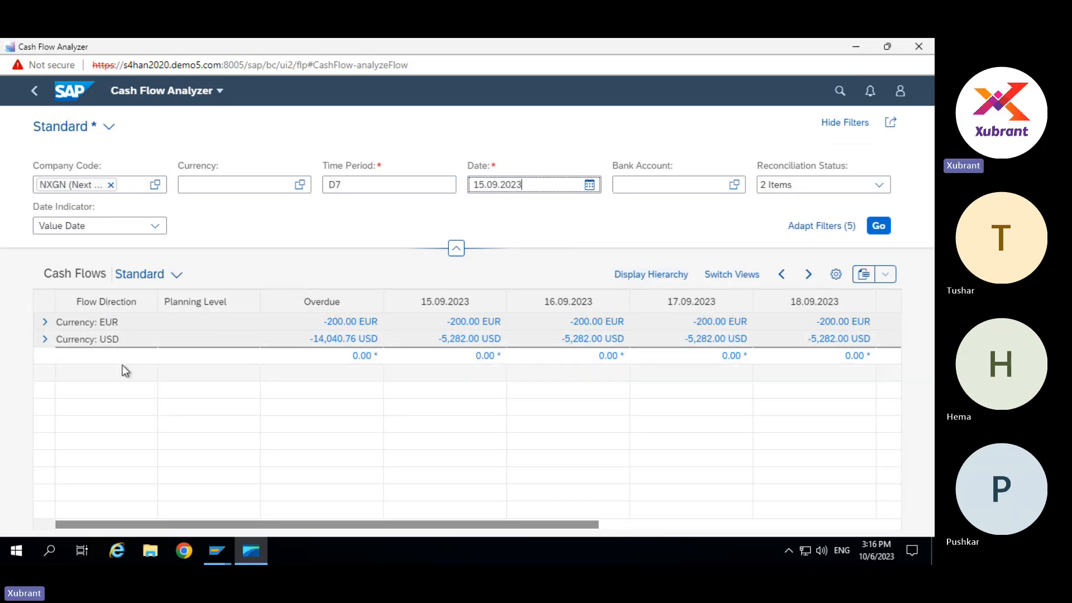
Choose the liquidity item hierarchy CM03/NXGN_LIQ for displaying the cash flows.
left_click(652, 275)
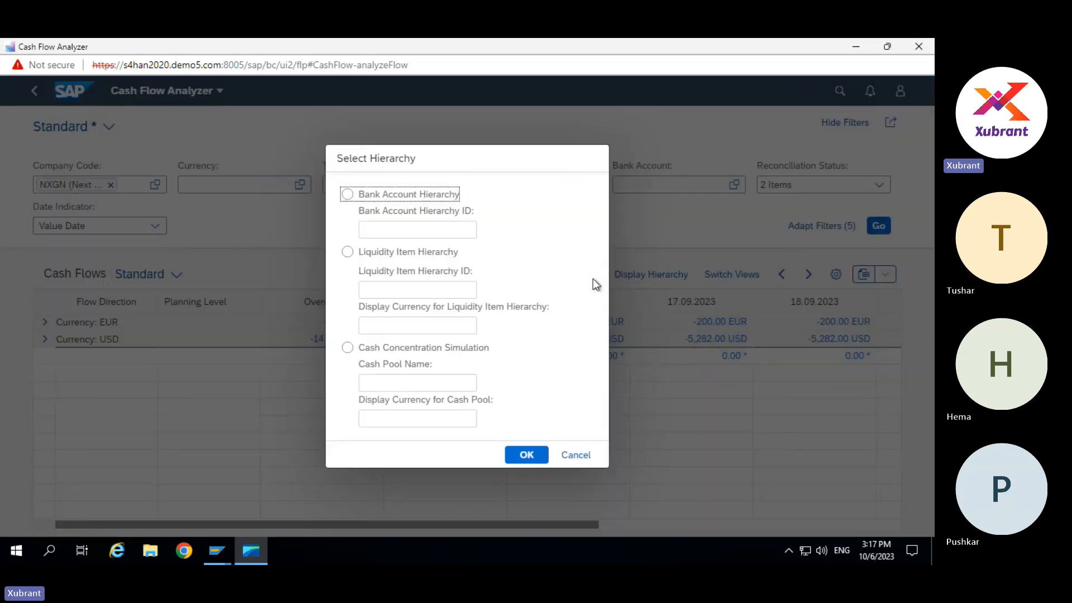
left_click(347, 252)
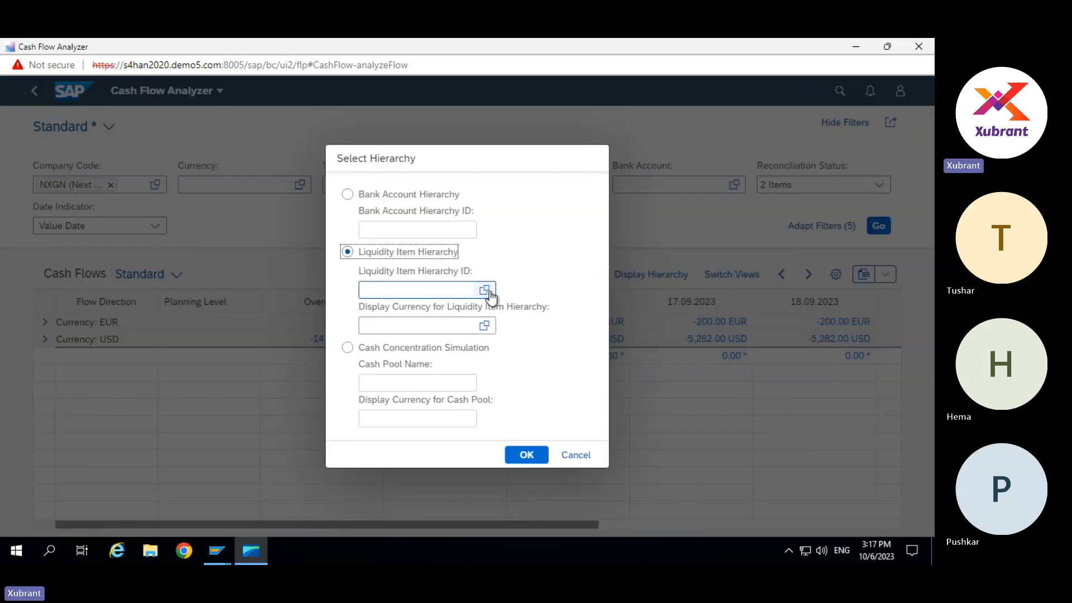
left_click(484, 289)
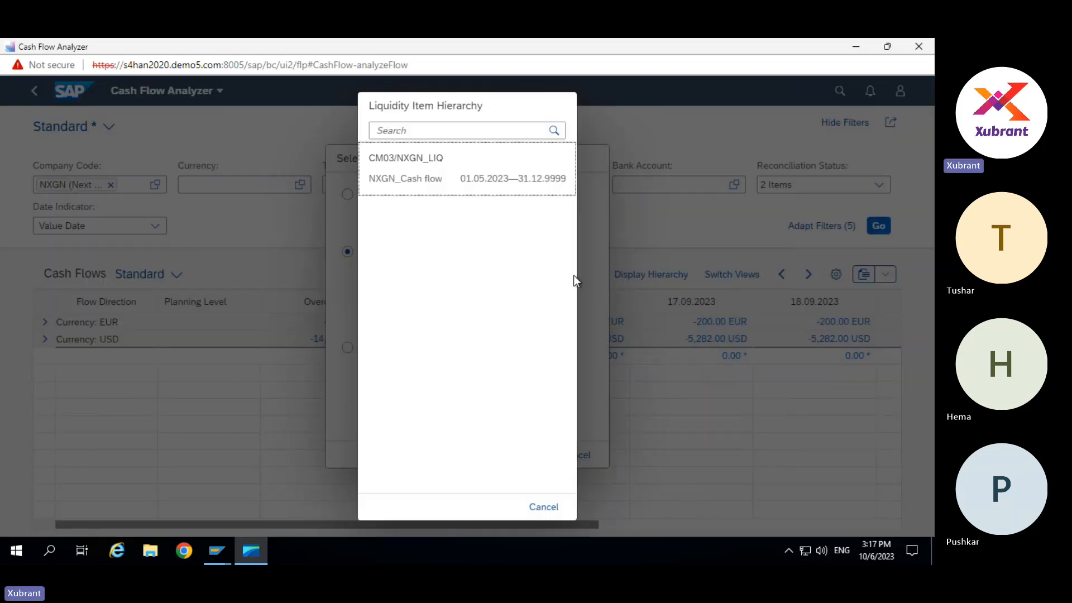
left_click(454, 173)
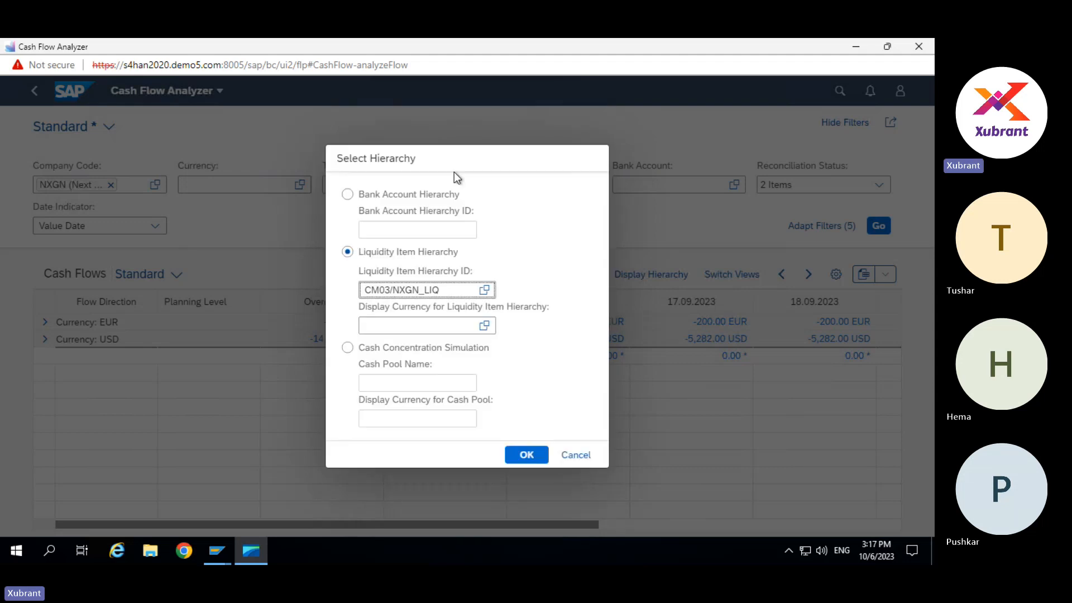
left_click(526, 455)
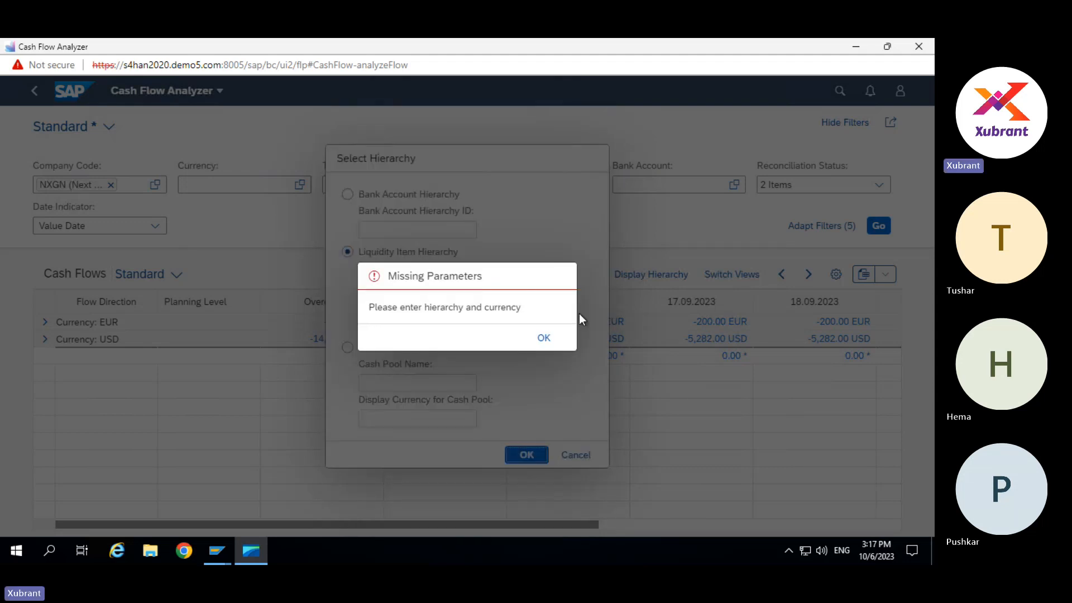
left_click(542, 337)
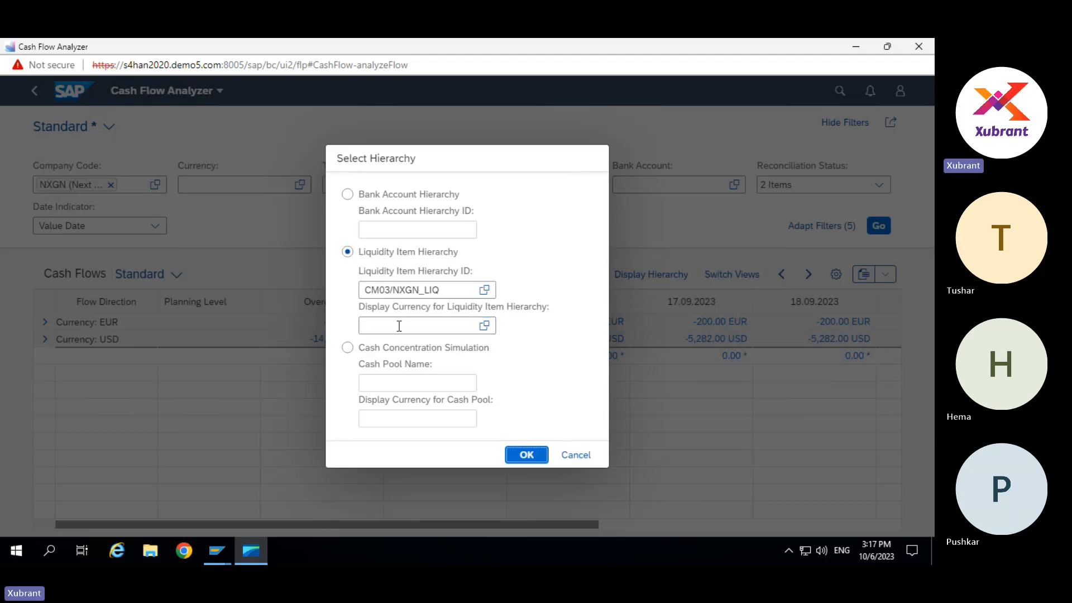
Set the hierarchy's display currency to USD and open the liquidity item hierarchy view.
left_click(483, 326)
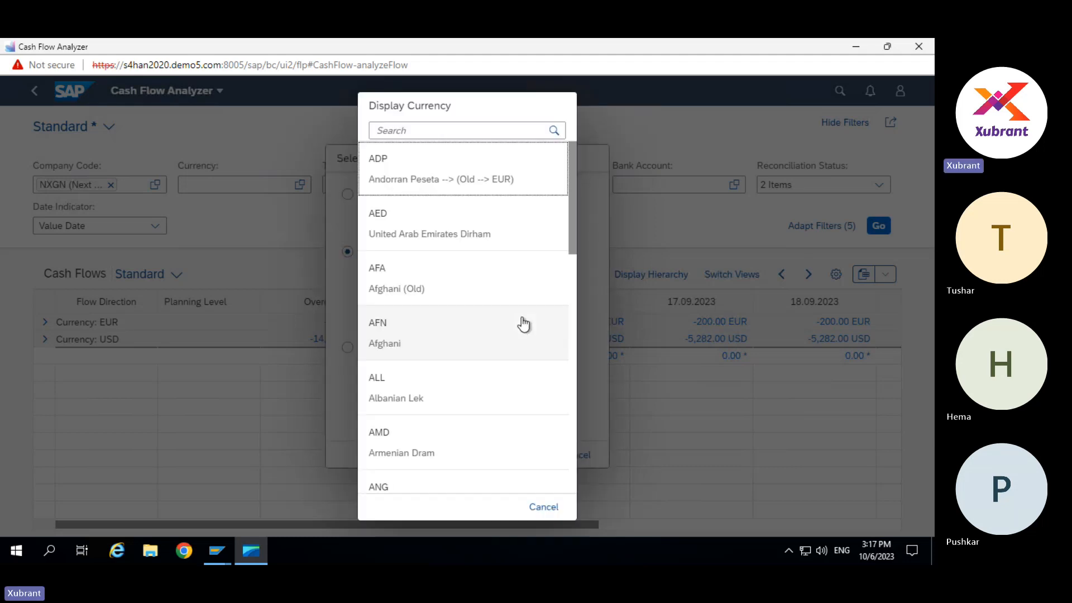
left_click(397, 131)
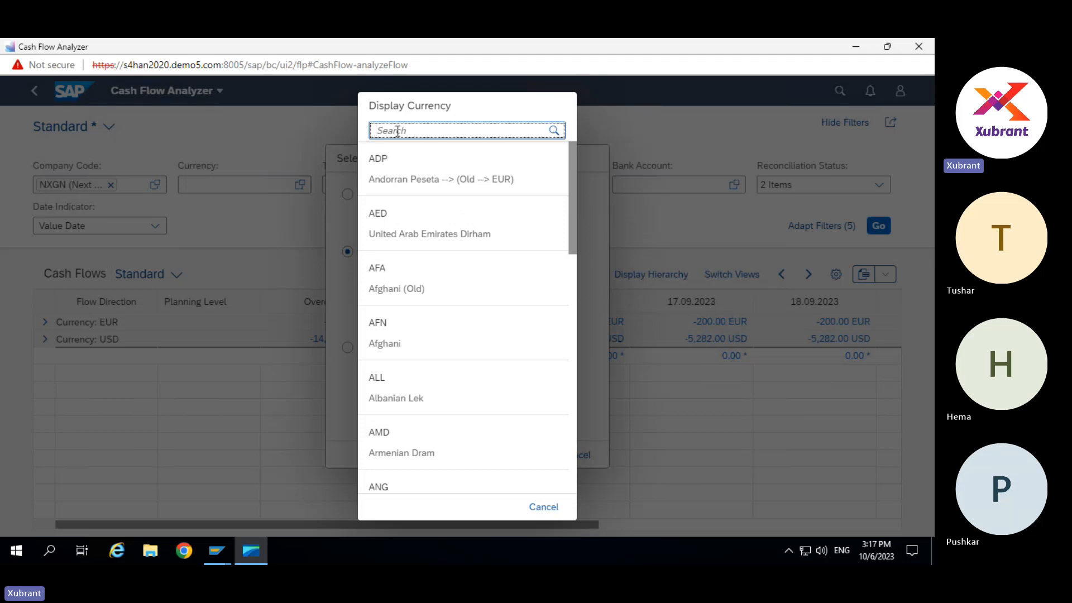
type("US")
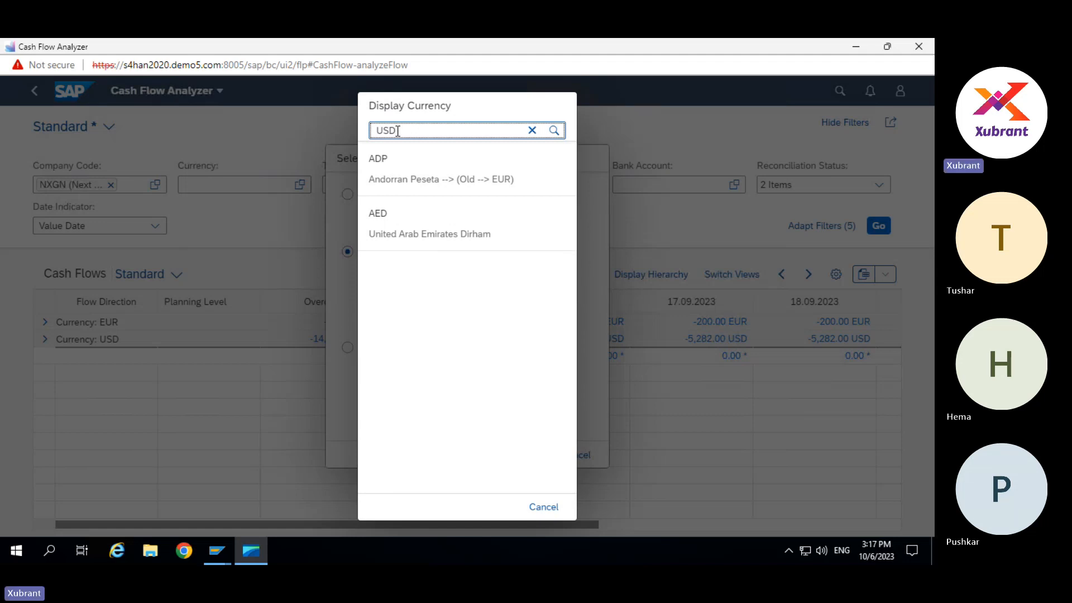
type("D")
left_click(407, 179)
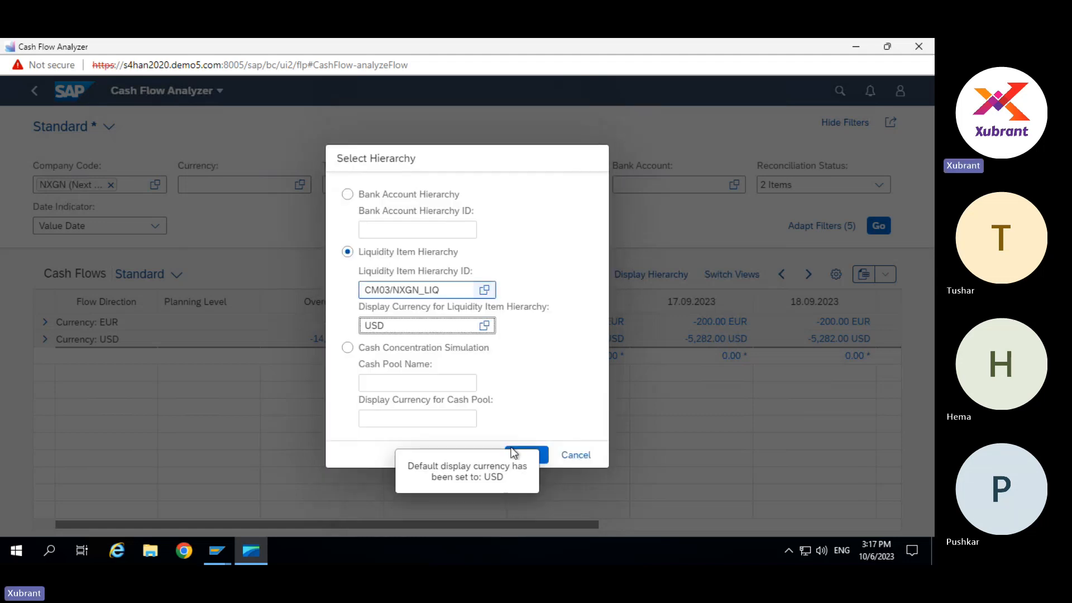
left_click(544, 455)
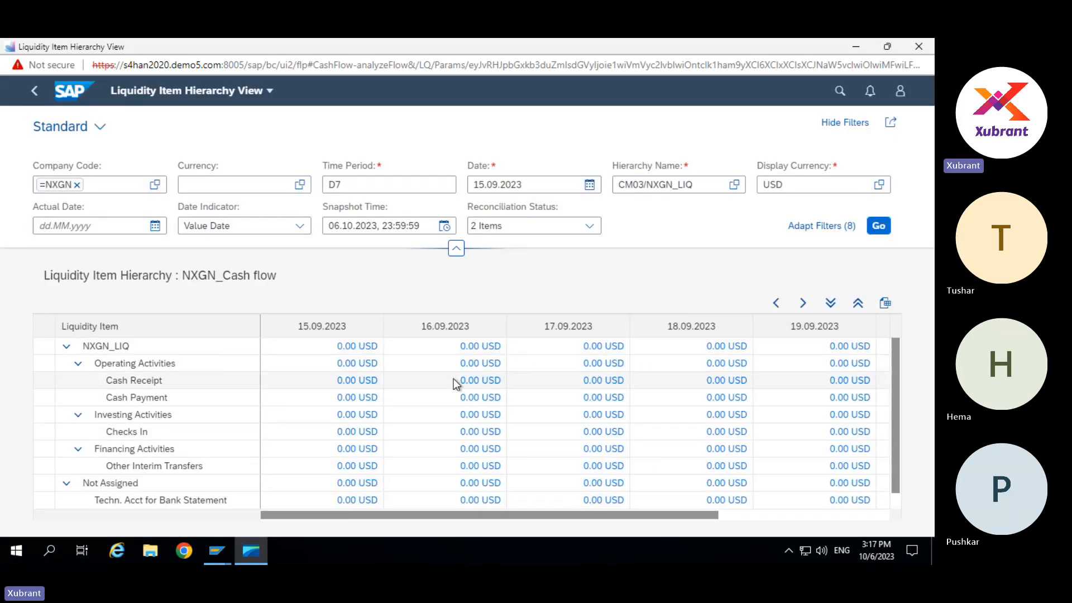
Review the daily amounts per liquidity item, then set the view's date to 01.09.2023 and refresh it.
scroll(453, 379, "down", 1)
scroll(453, 379, "up", 1)
left_click(764, 517)
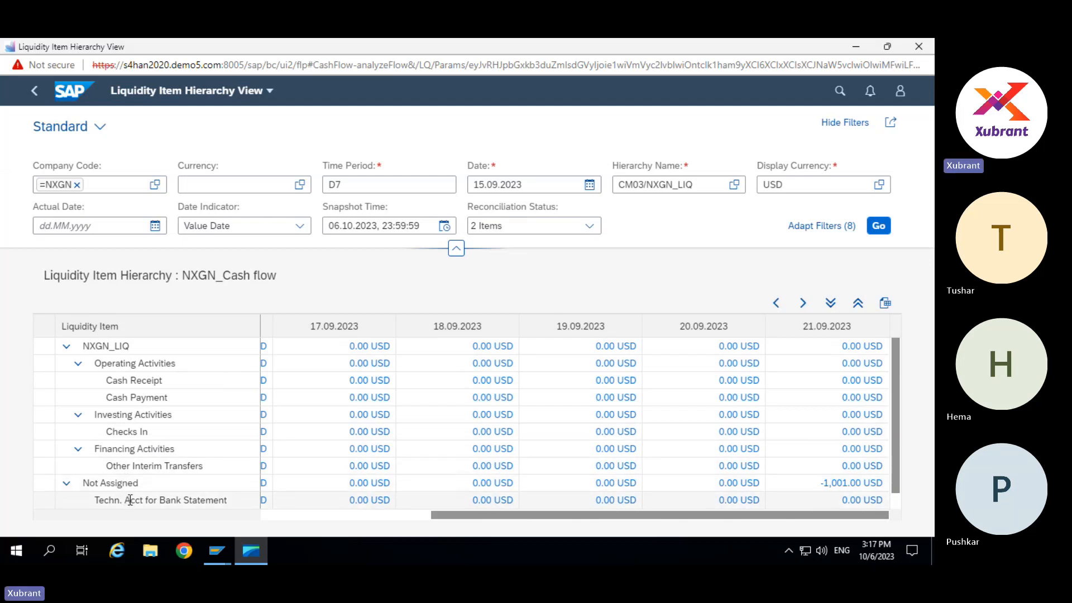
left_click(483, 184)
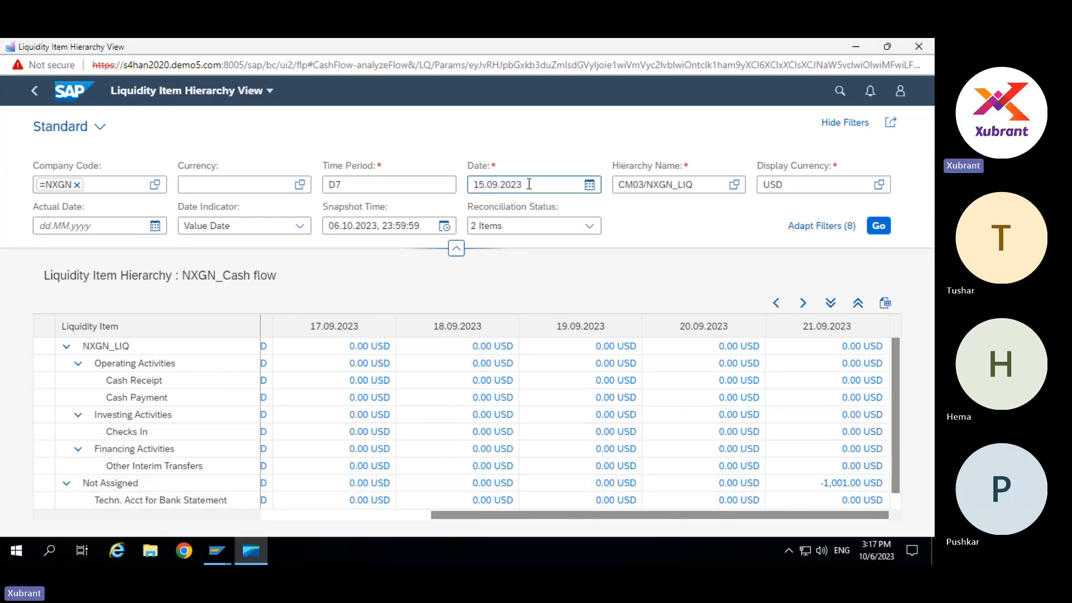
left_click_drag(529, 185, 413, 179)
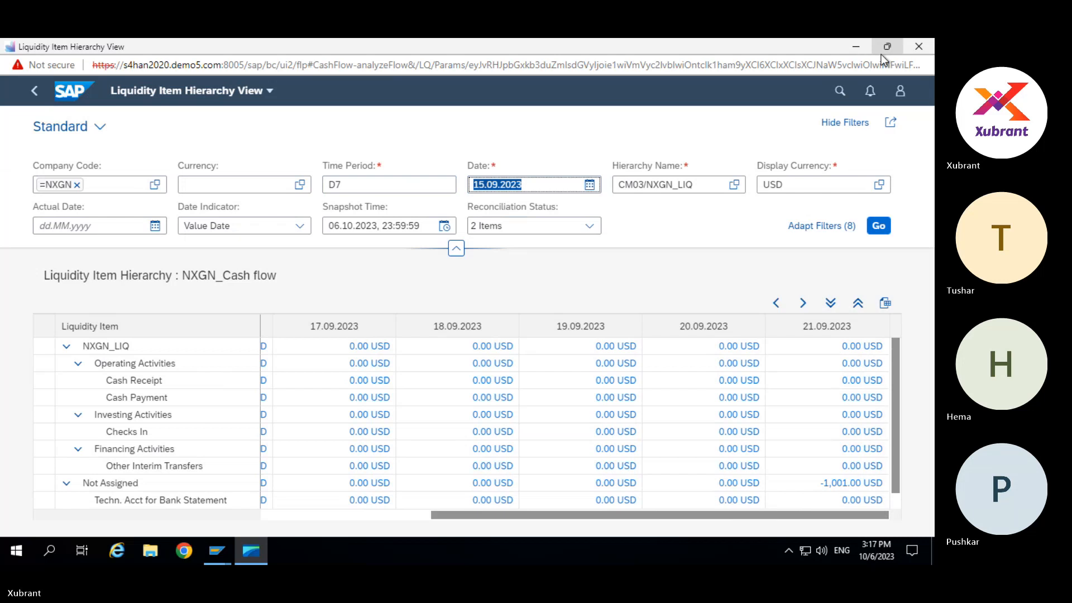
type("013")
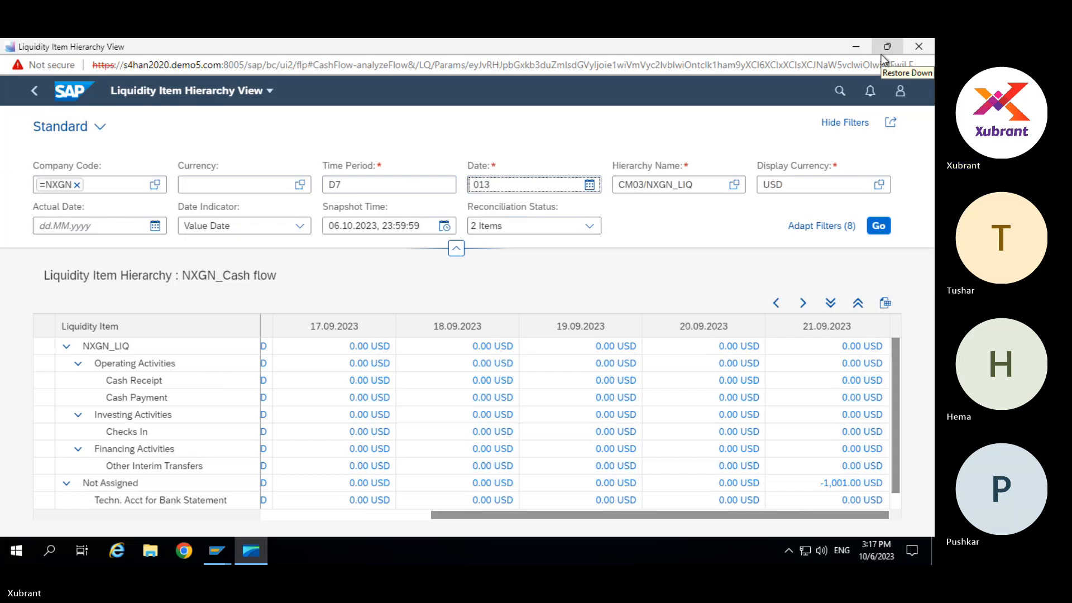
key("BackSpace")
type(".09.2023")
key("Return")
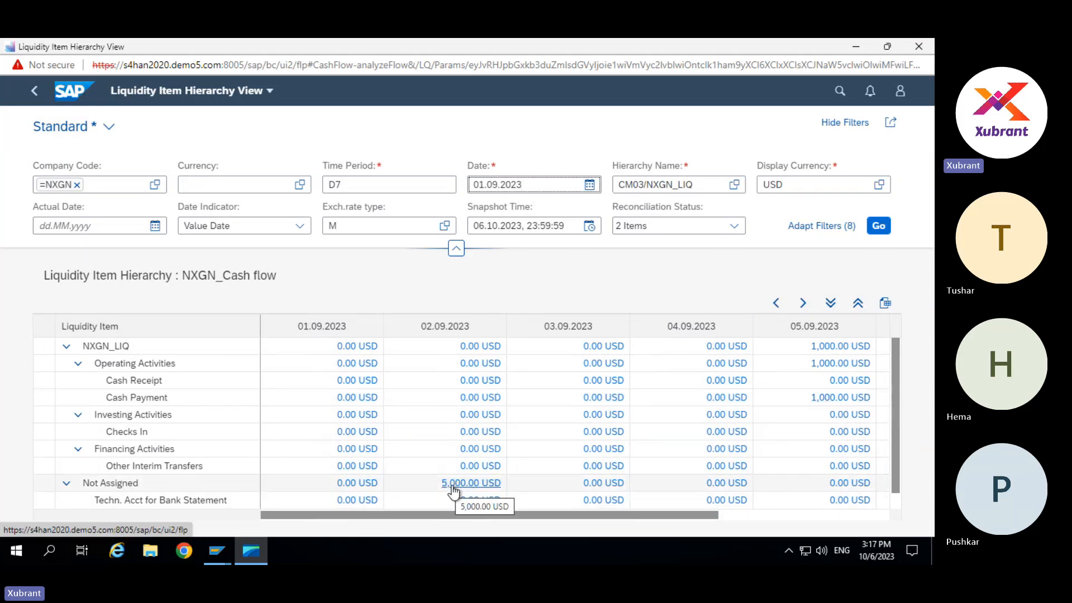
Extend the hierarchy view's time period to D15 and refresh the results.
left_click(763, 517)
left_click(343, 514)
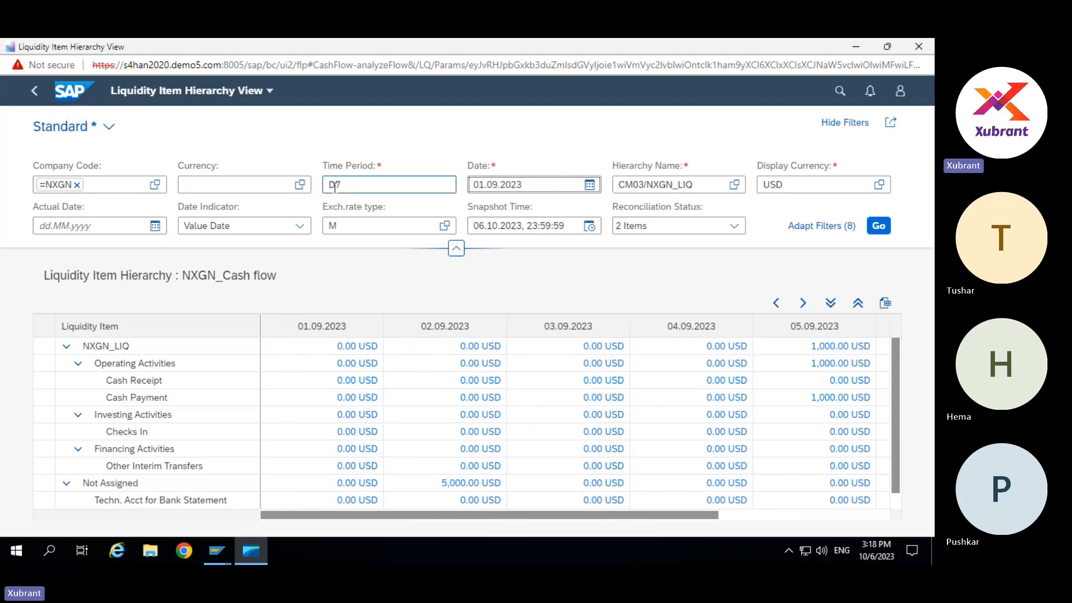
left_click_drag(334, 184, 376, 182)
type("15")
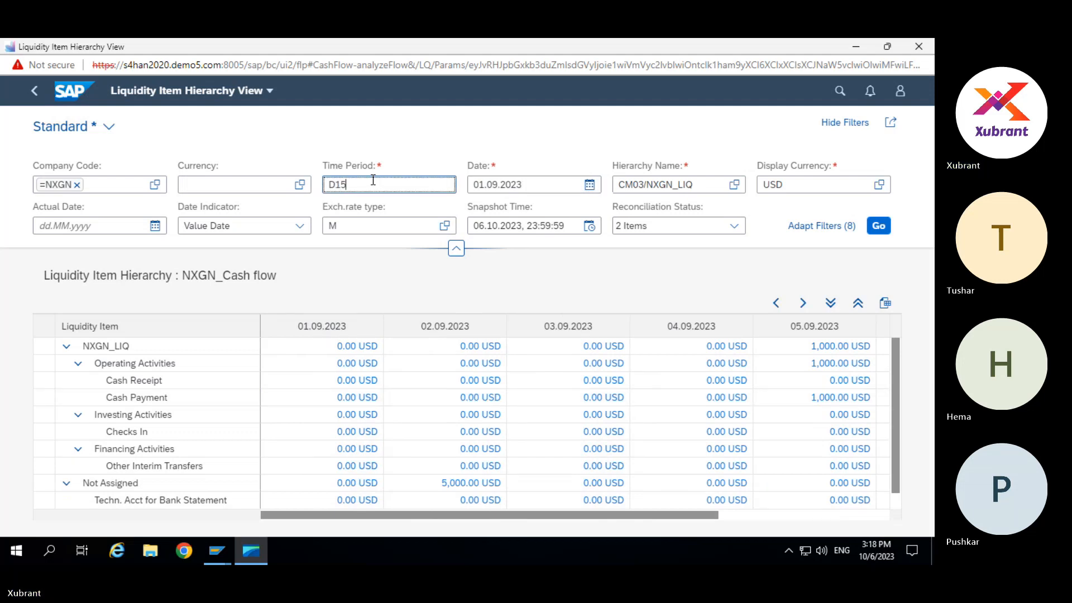
key("Return")
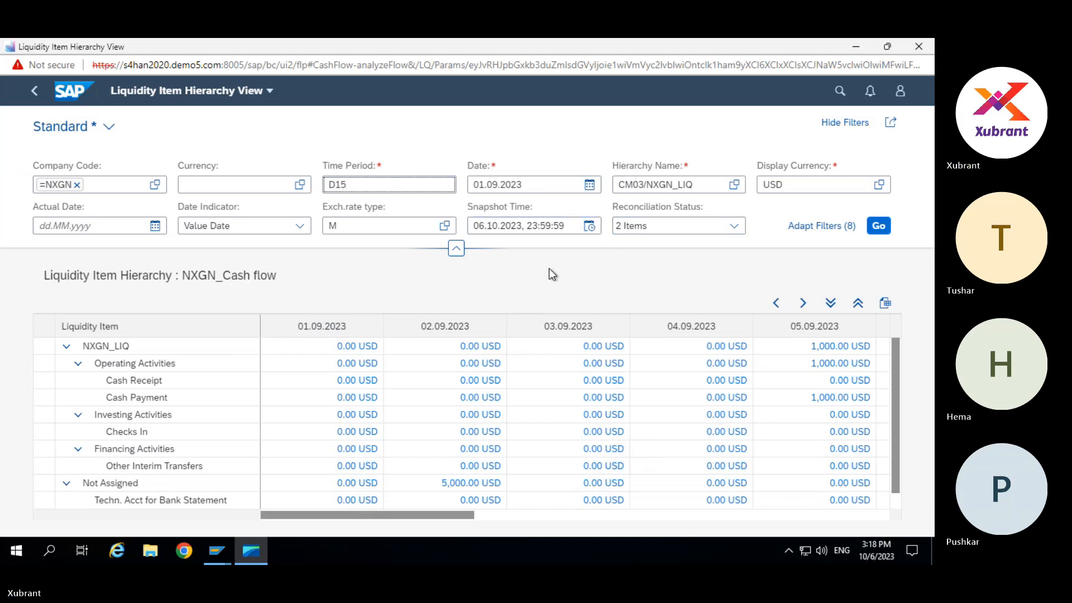
Switch to SAP Easy Access, run transaction SPRO and open the SAP Reference IMG.
key("alt+Tab")
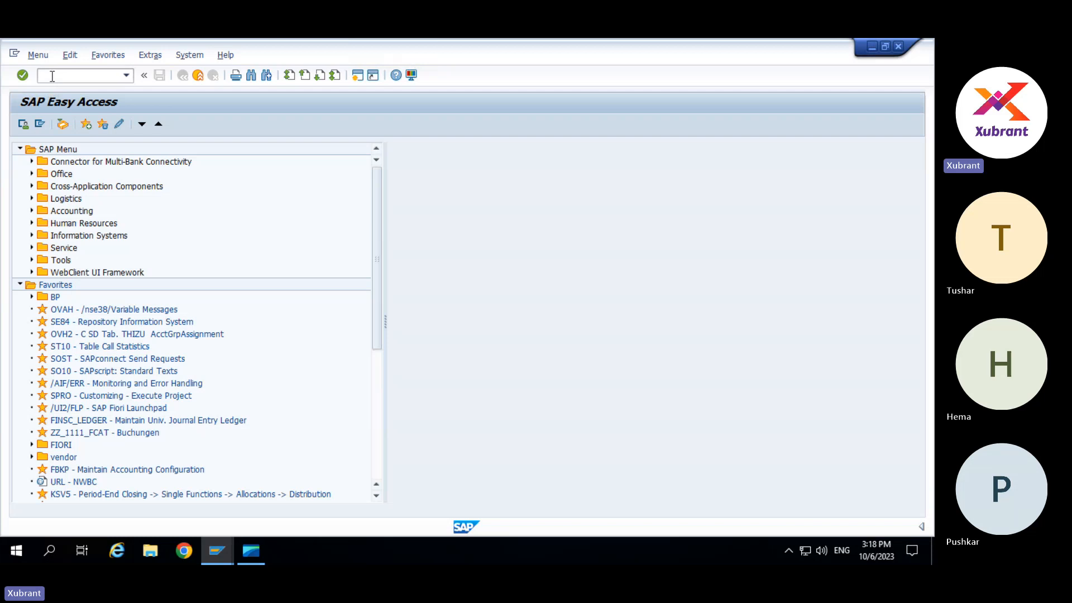
left_click(52, 76)
type("spro")
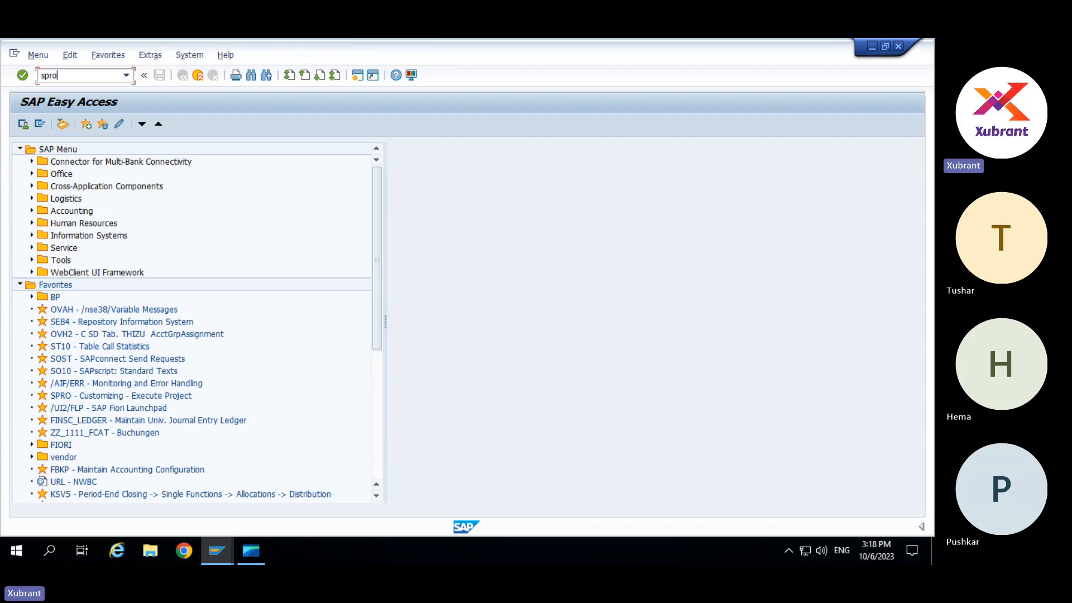
key("Return")
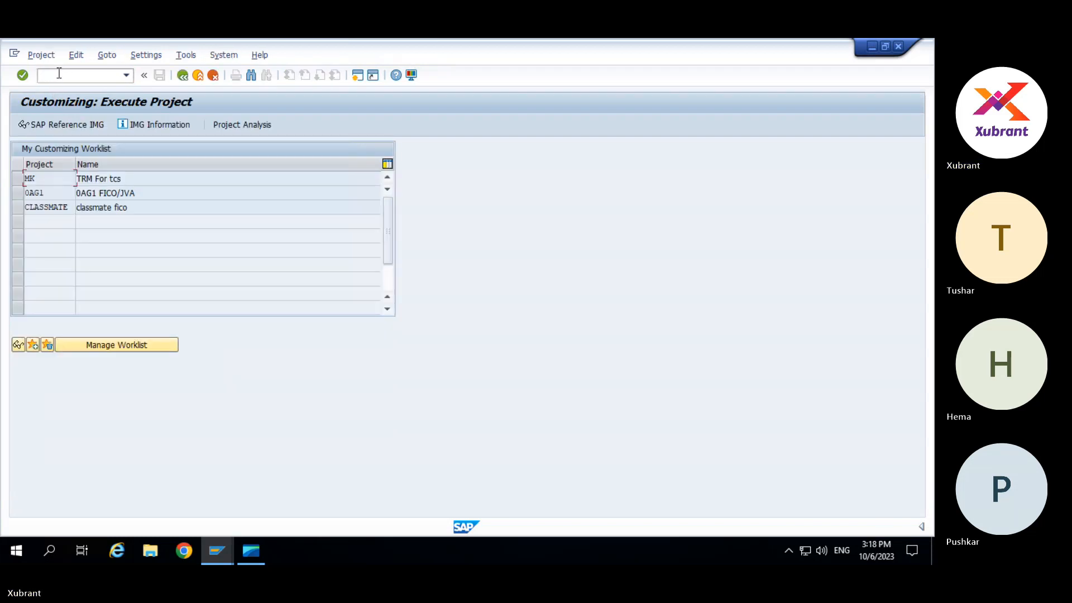
left_click(81, 123)
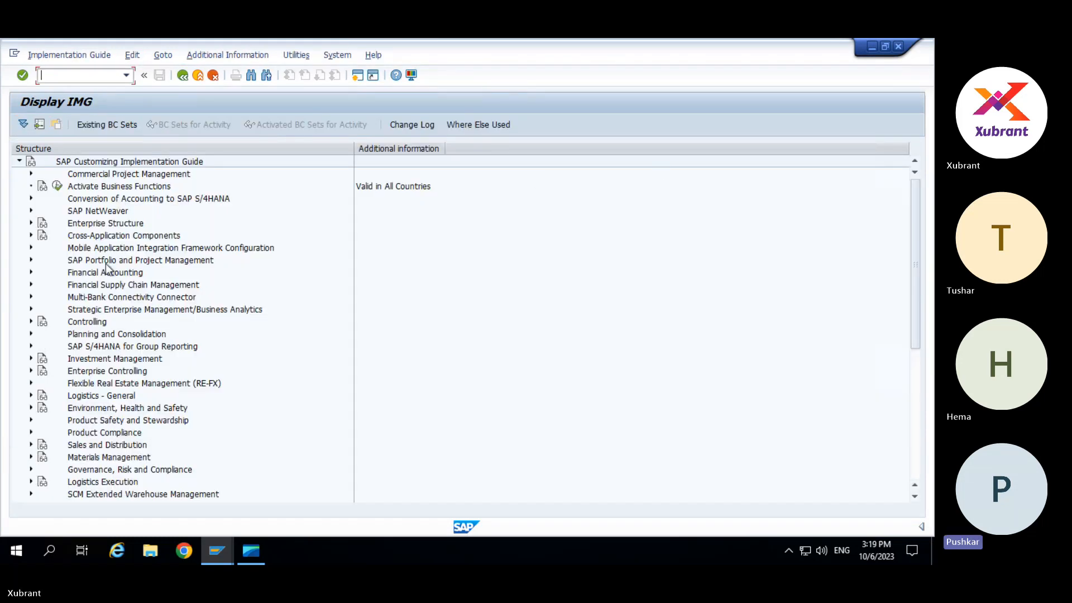
Expand Financial Supply Chain Management, Cash and Liquidity Management, Cash Management, Liquidity Items and Derivation Rules for Liquidity Items in the implementation guide.
left_click(31, 284)
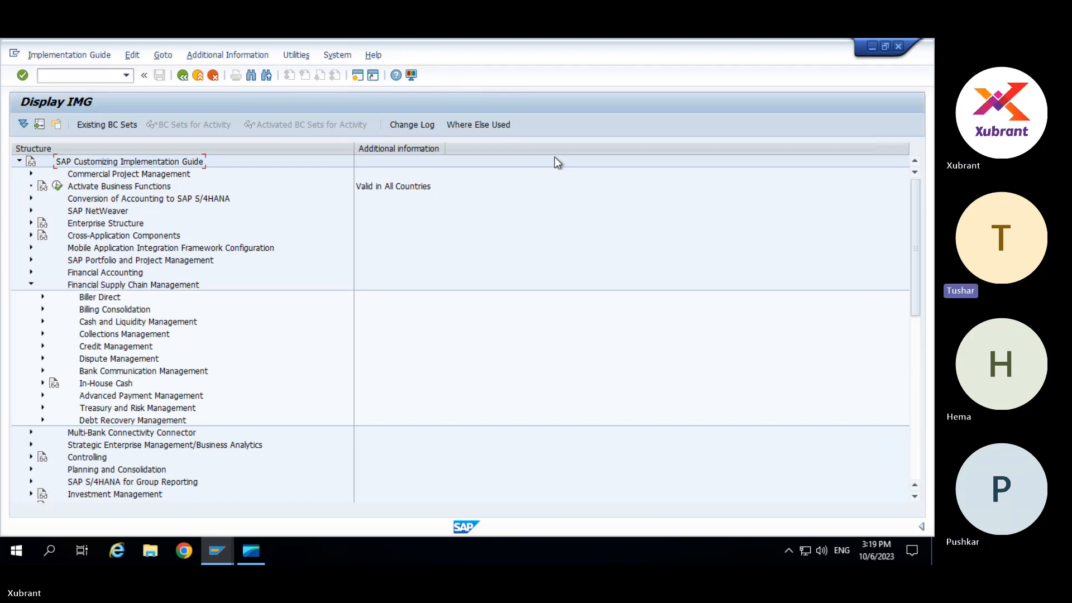
left_click(42, 322)
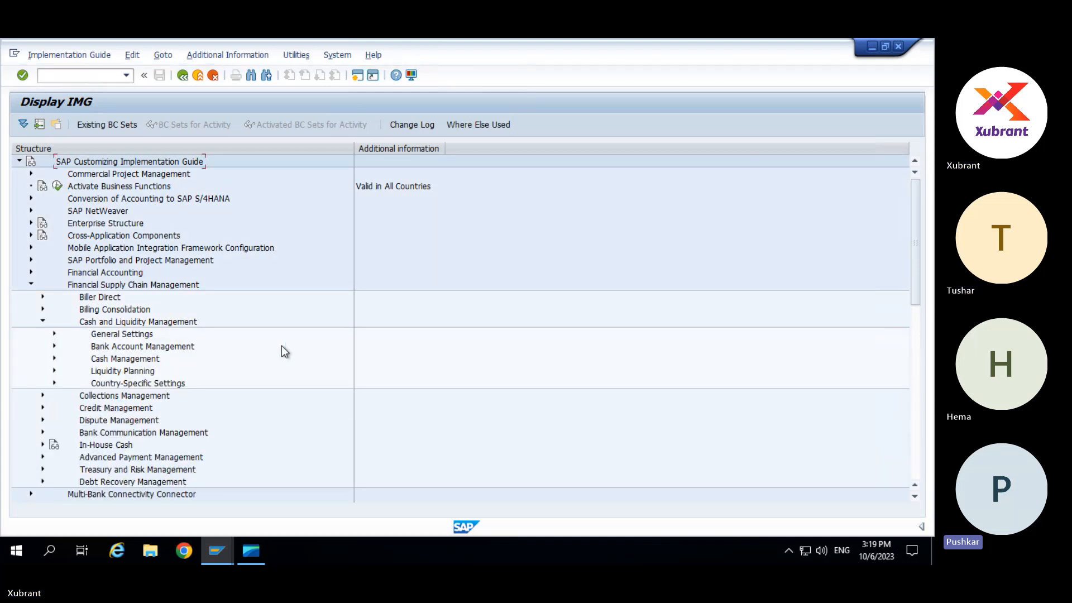
left_click(54, 360)
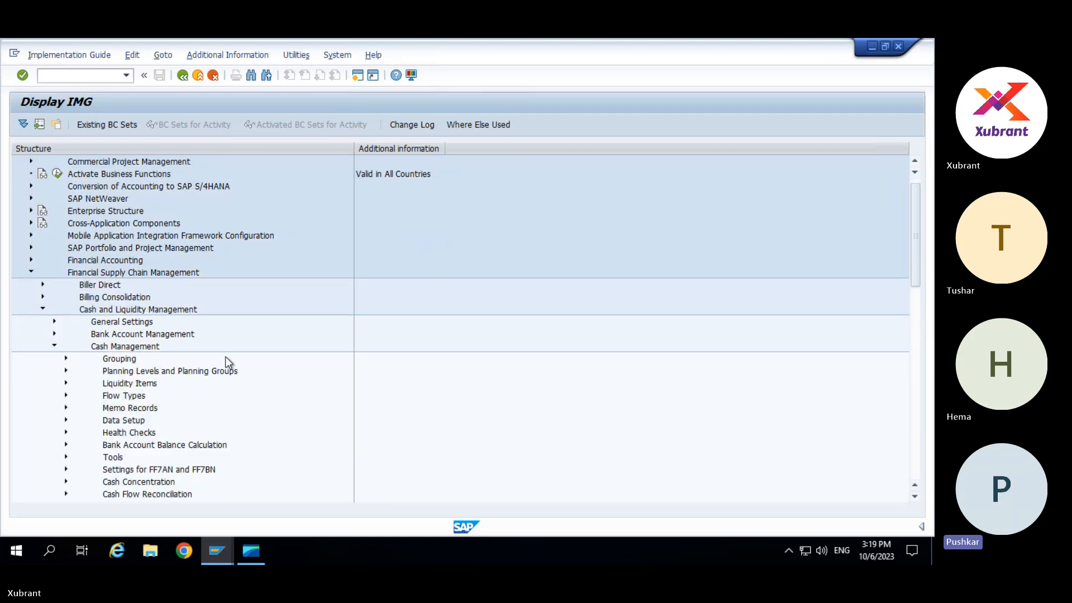
left_click(66, 382)
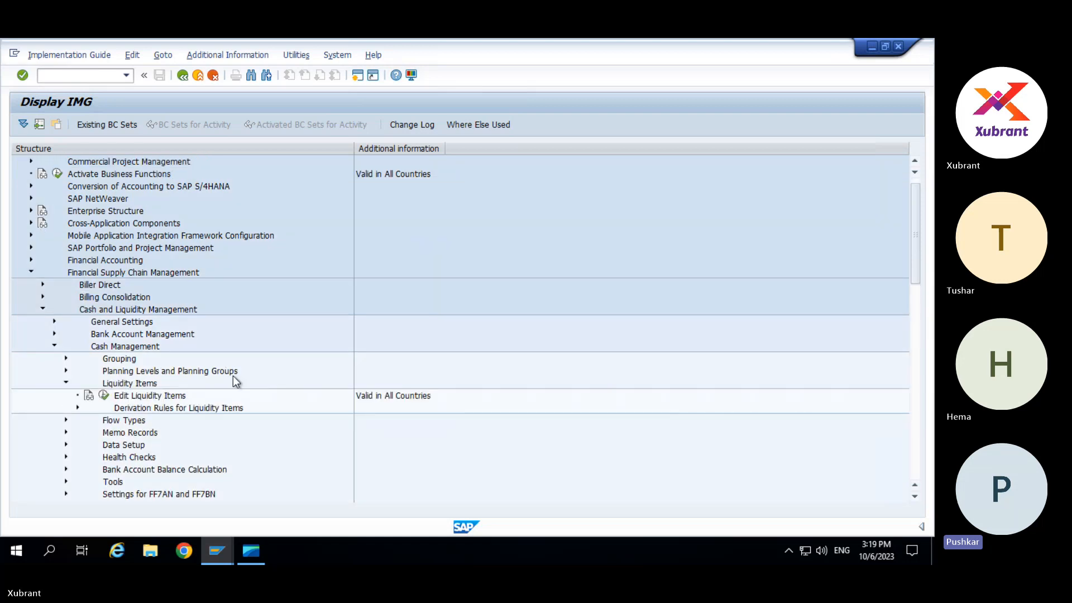
left_click(77, 407)
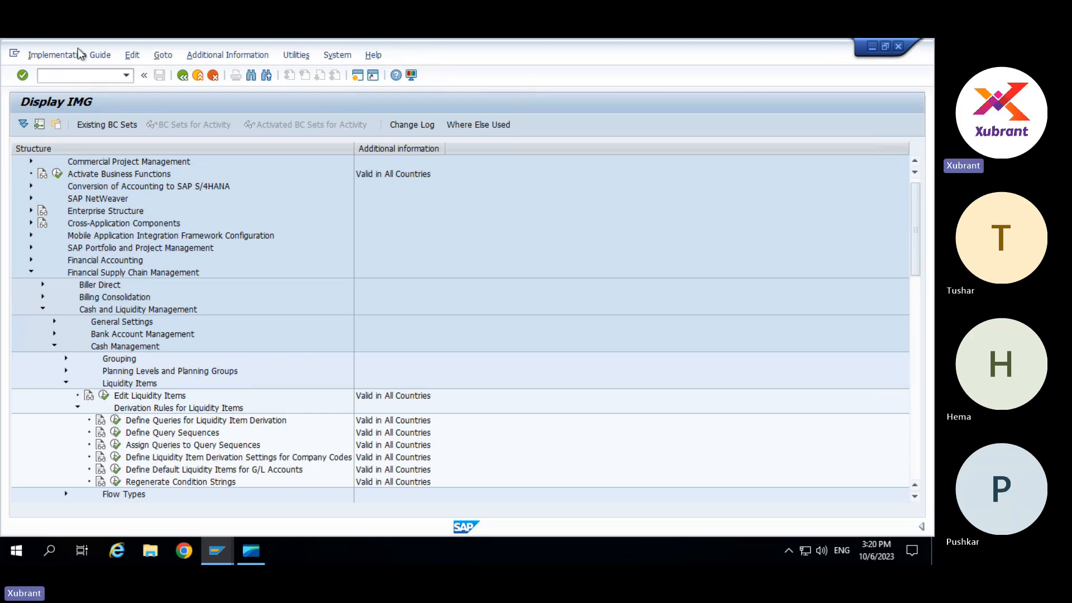
left_click(75, 76)
type("/o")
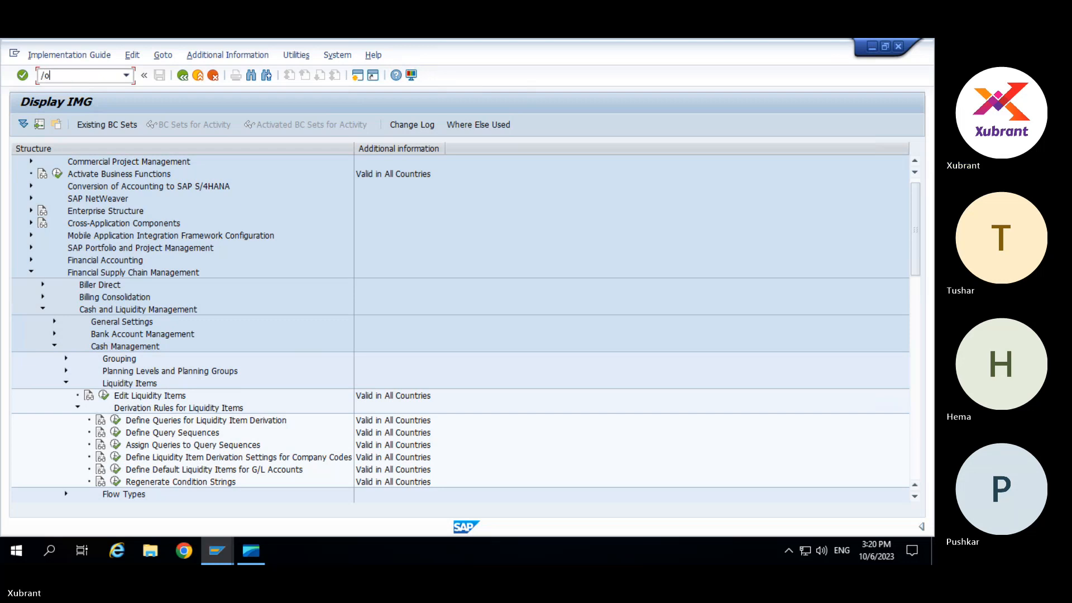
key("Down")
key("Down")
key("Down")
key("Down")
key("Down")
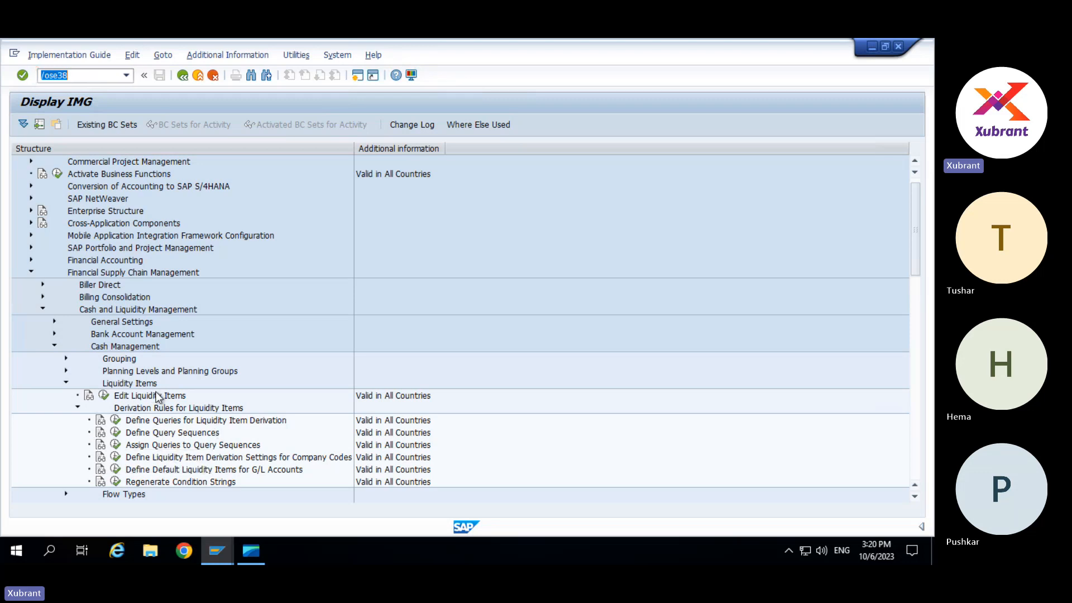
Open the Edit Liquidity Items activity and look through the configured liquidity items, including the KB and LP_ entries.
left_click(104, 396)
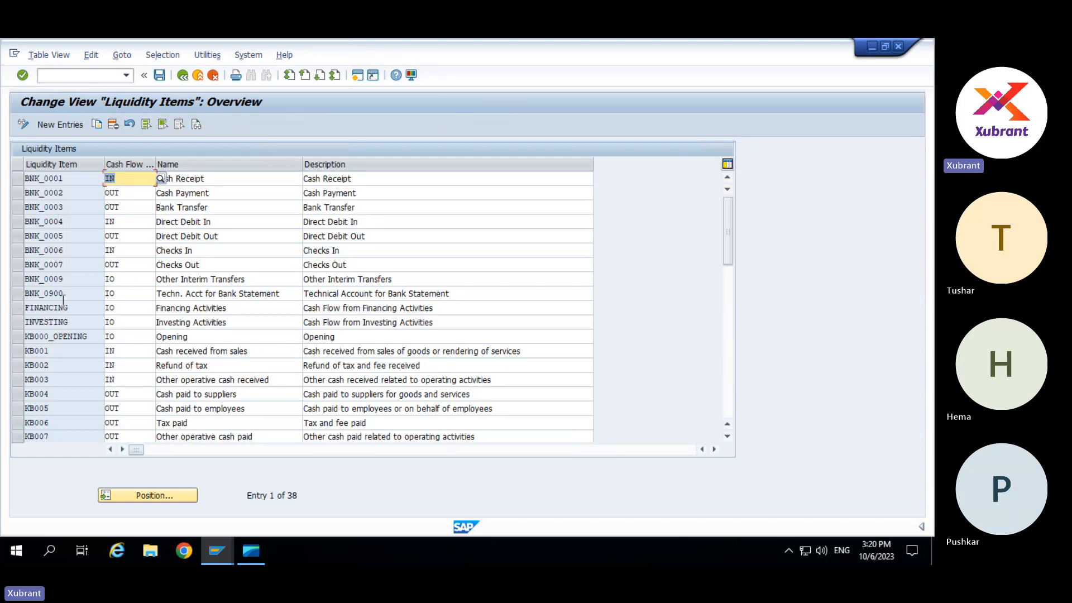
left_click(87, 310)
left_click(80, 324)
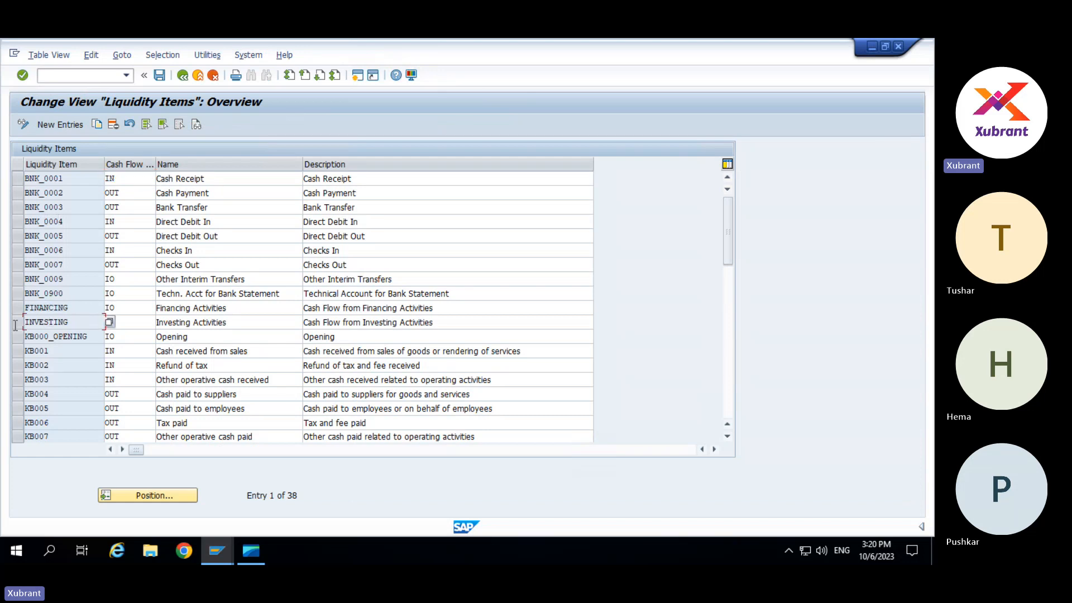
scroll(77, 374, "down", 6)
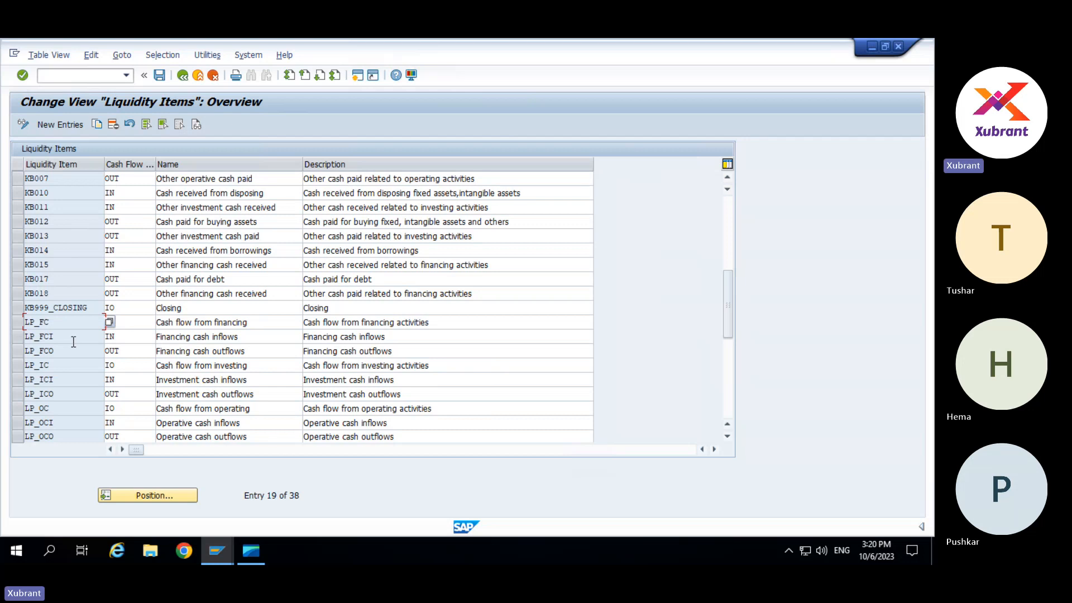
scroll(73, 342, "down", 1)
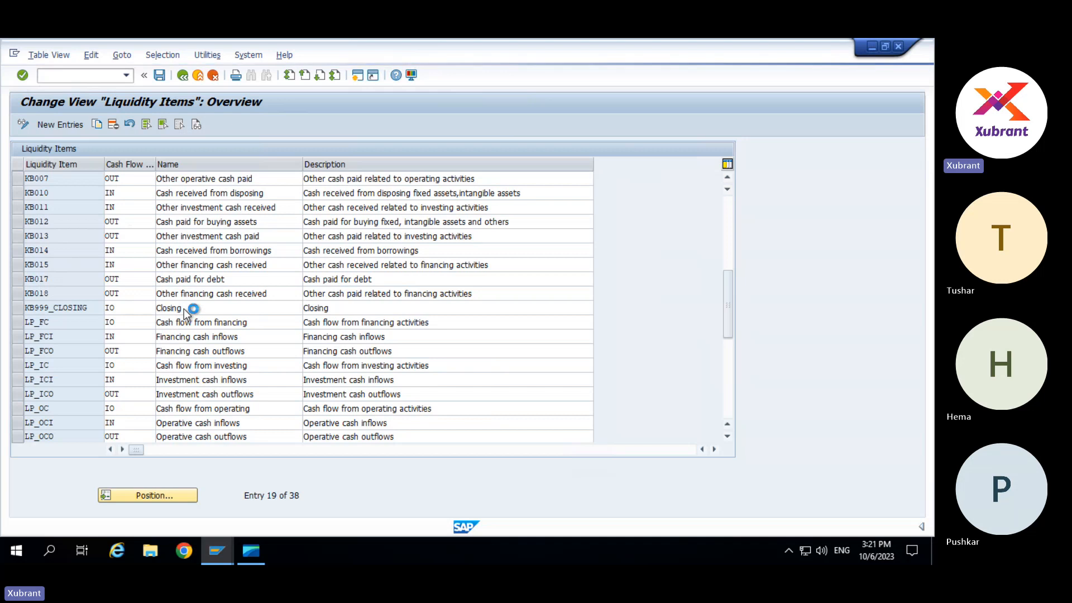
Try to stop the running transaction, then examine the FINANCING and INVESTING entries in the liquidity items table.
left_click(14, 56)
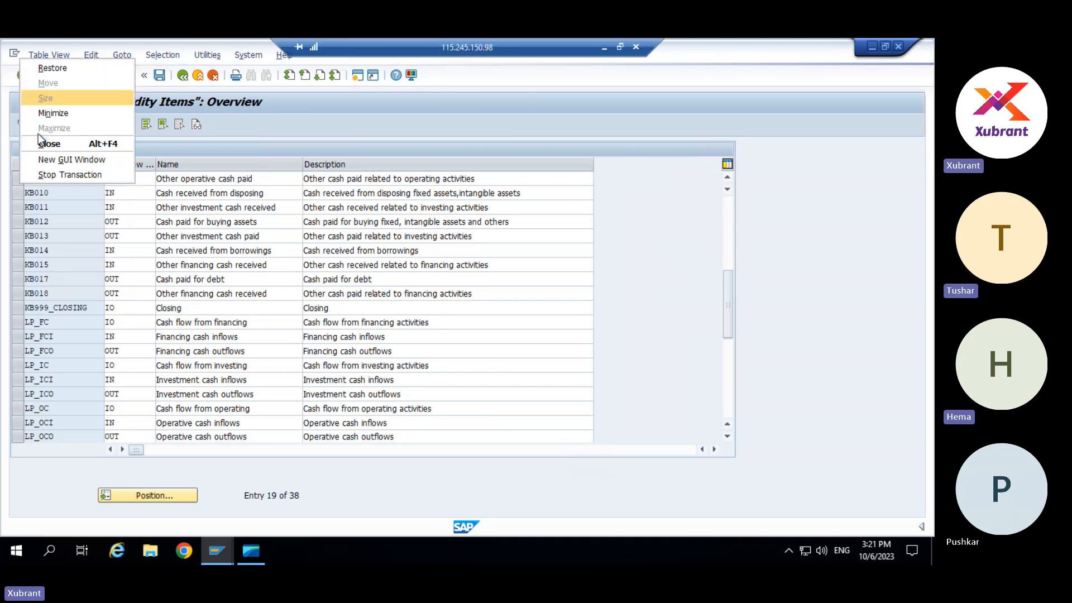
left_click(49, 174)
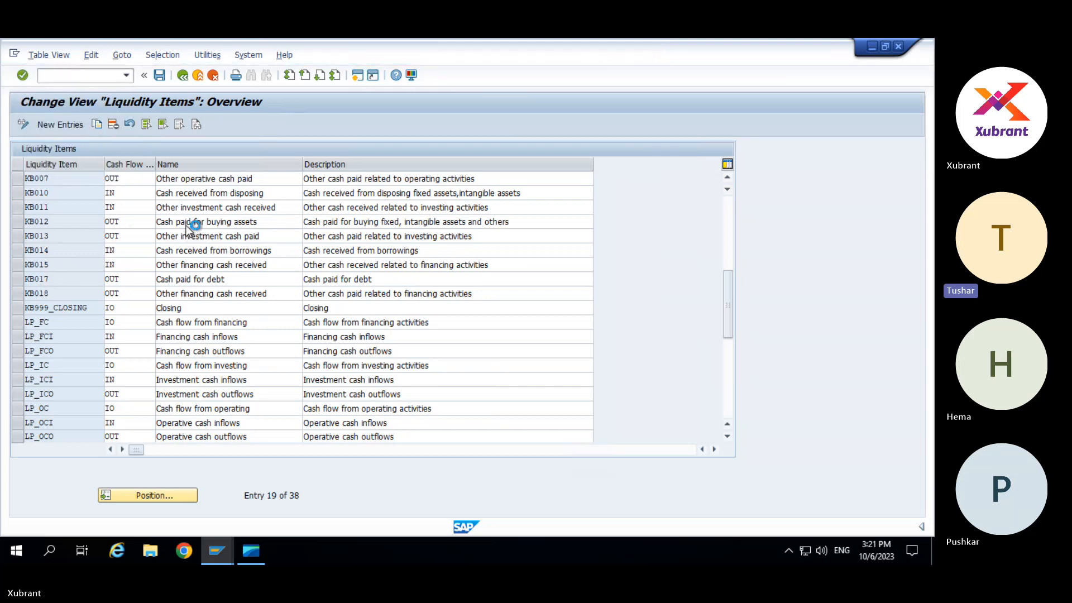
scroll(187, 227, "up", 1)
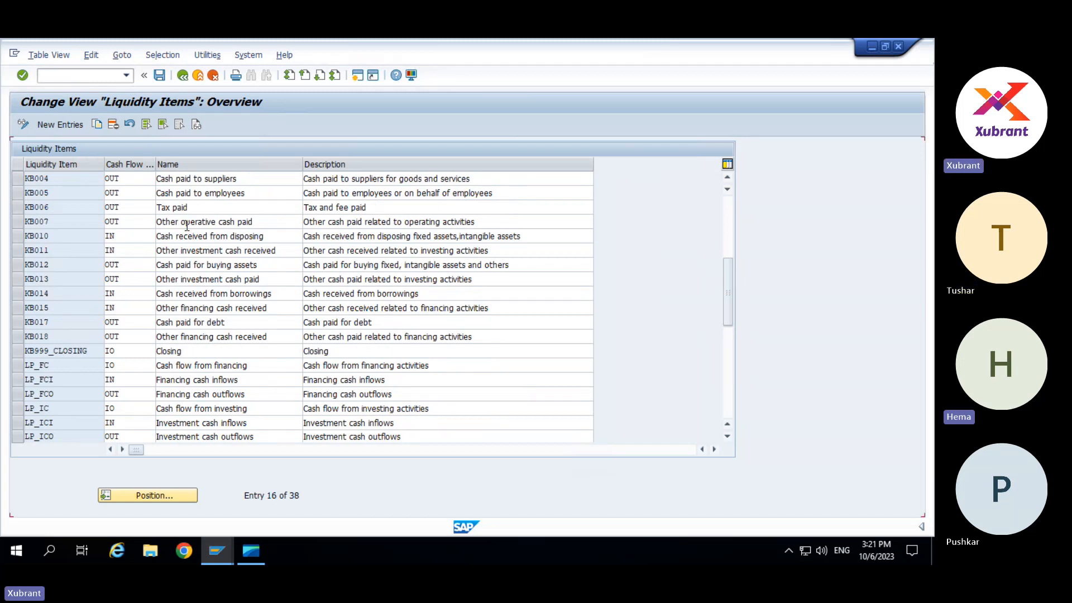
scroll(187, 227, "up", 5)
double_click(67, 308)
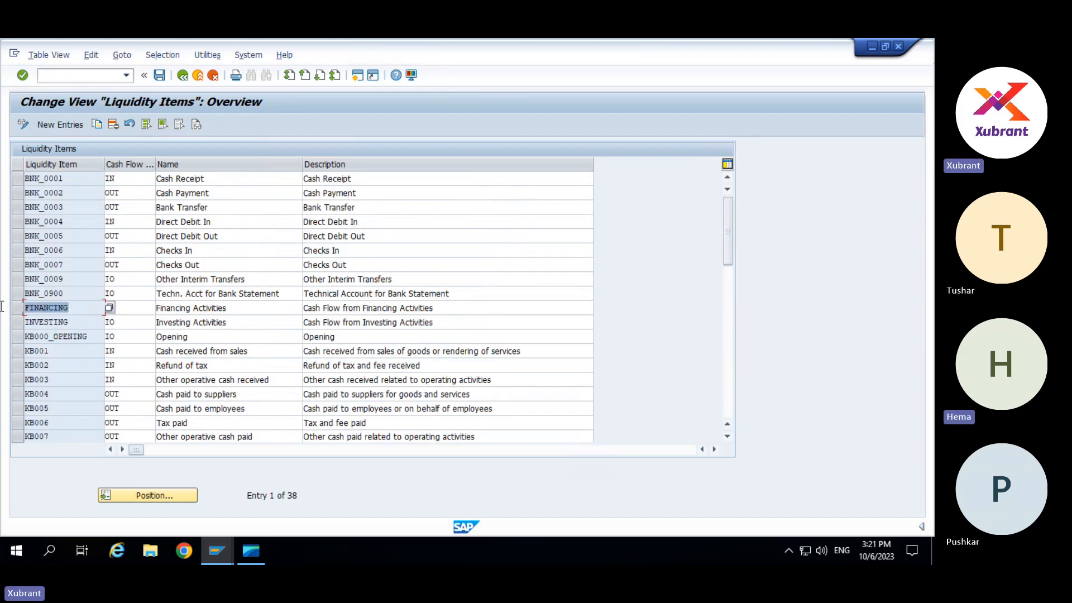
double_click(78, 322)
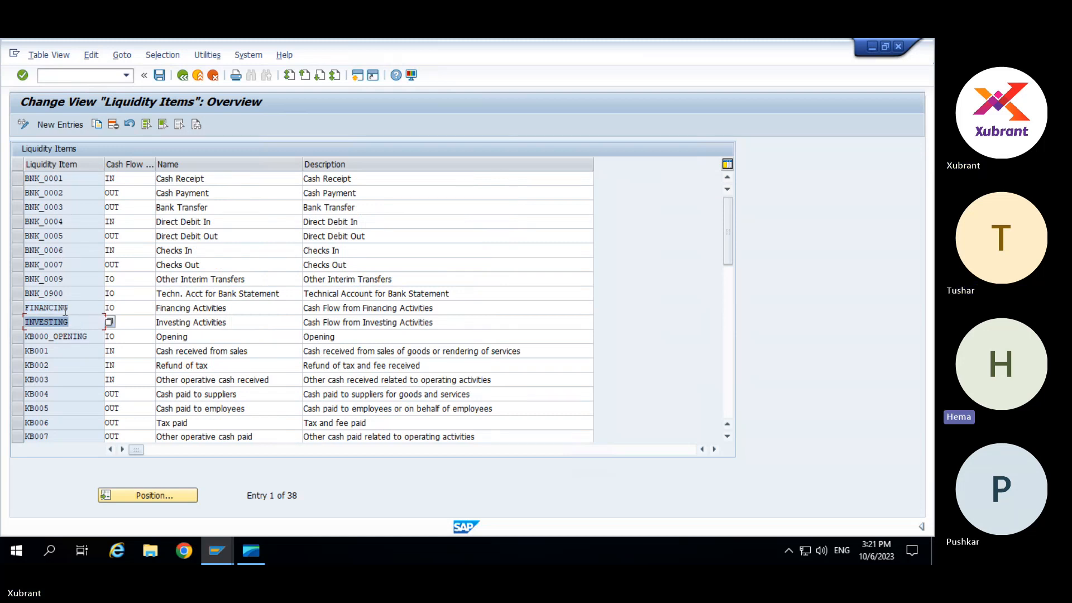
Check the cash flow directions assigned to the BNK liquidity items and view the list of possible directions for BNK_0900.
left_click(121, 193)
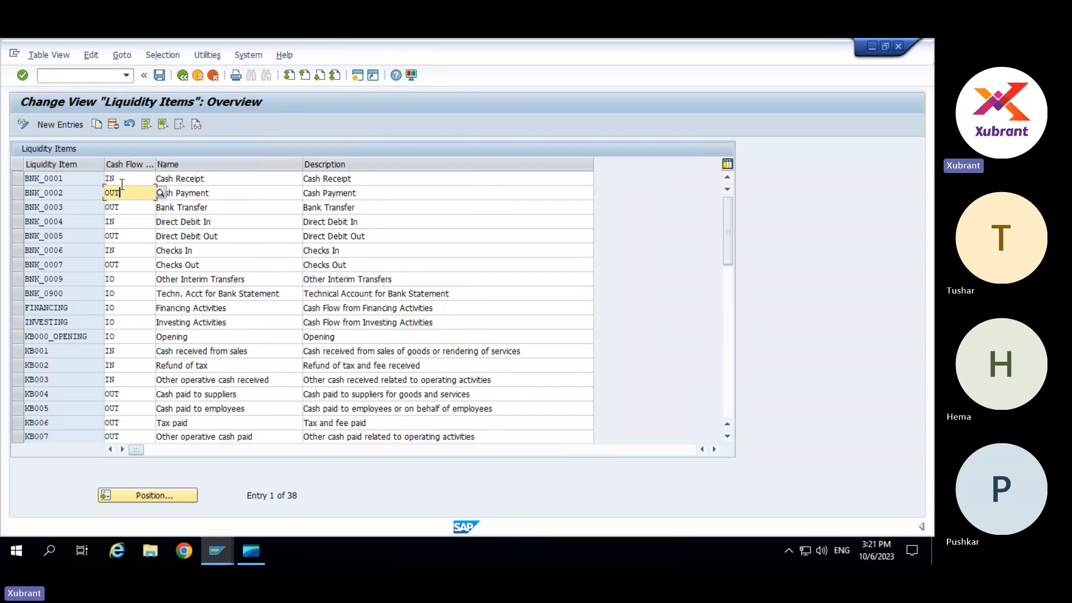
left_click(122, 179)
left_click(123, 193)
left_click(122, 208)
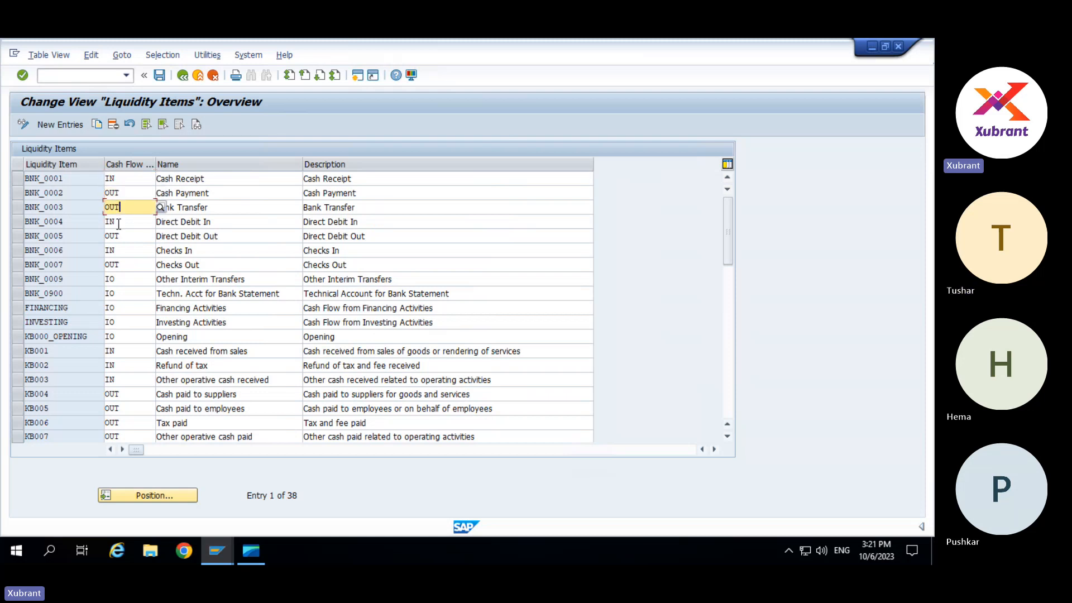
left_click(119, 295)
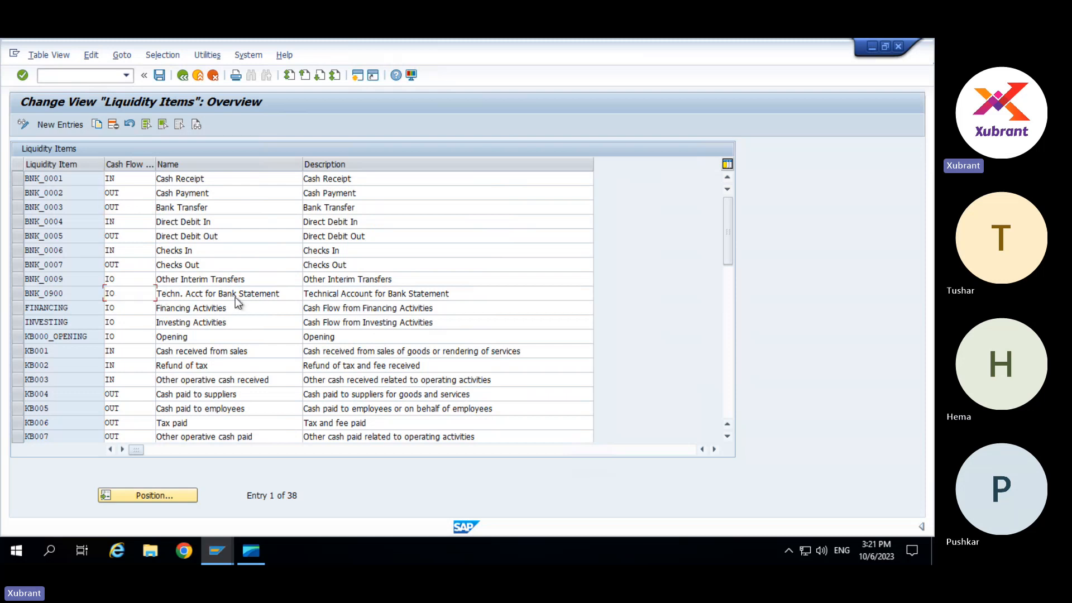
key("F4")
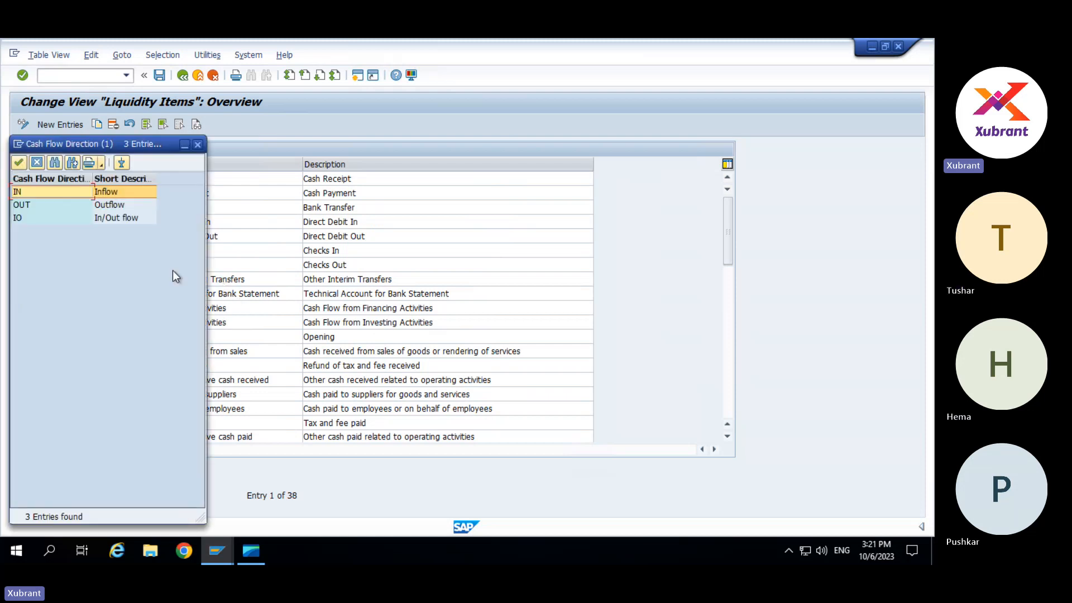
left_click(197, 144)
Examine the Opening and FINANCING liquidity items, then return to the implementation guide.
left_click_drag(199, 335, 89, 348)
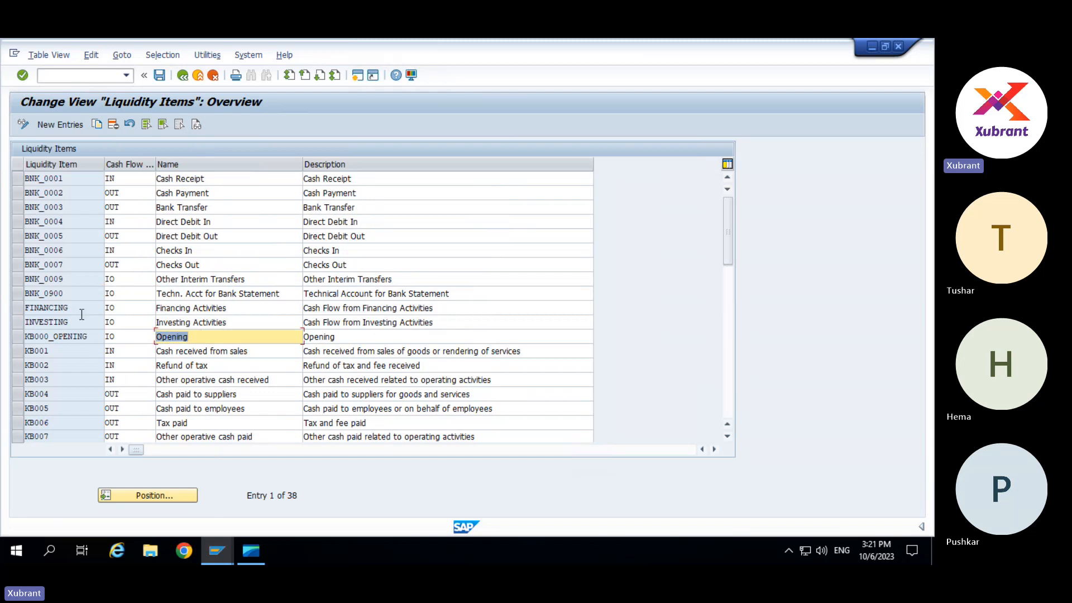
left_click_drag(82, 307, 2, 310)
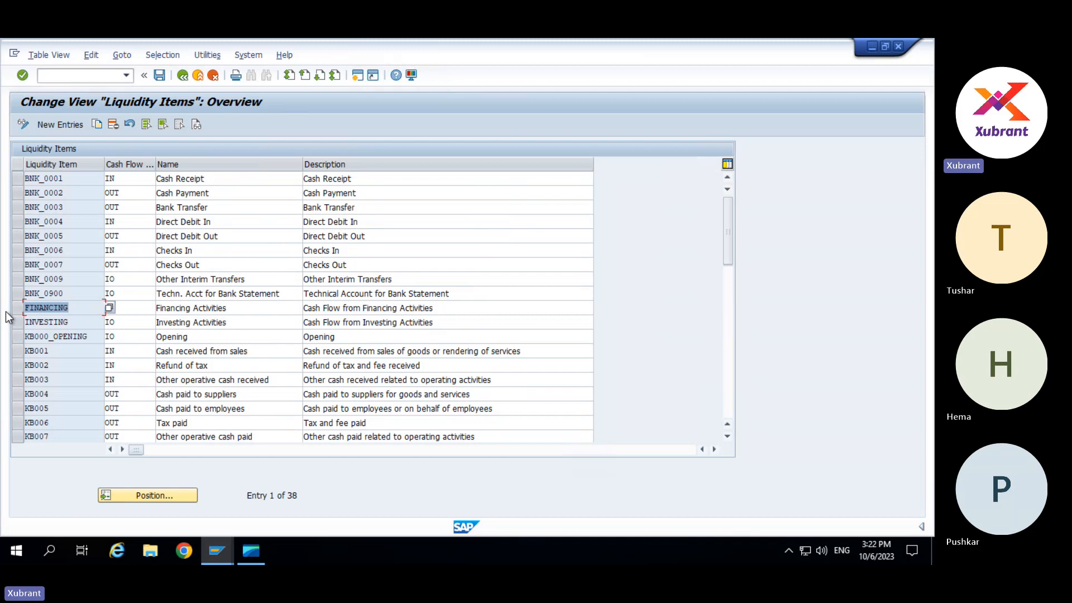
key("F3")
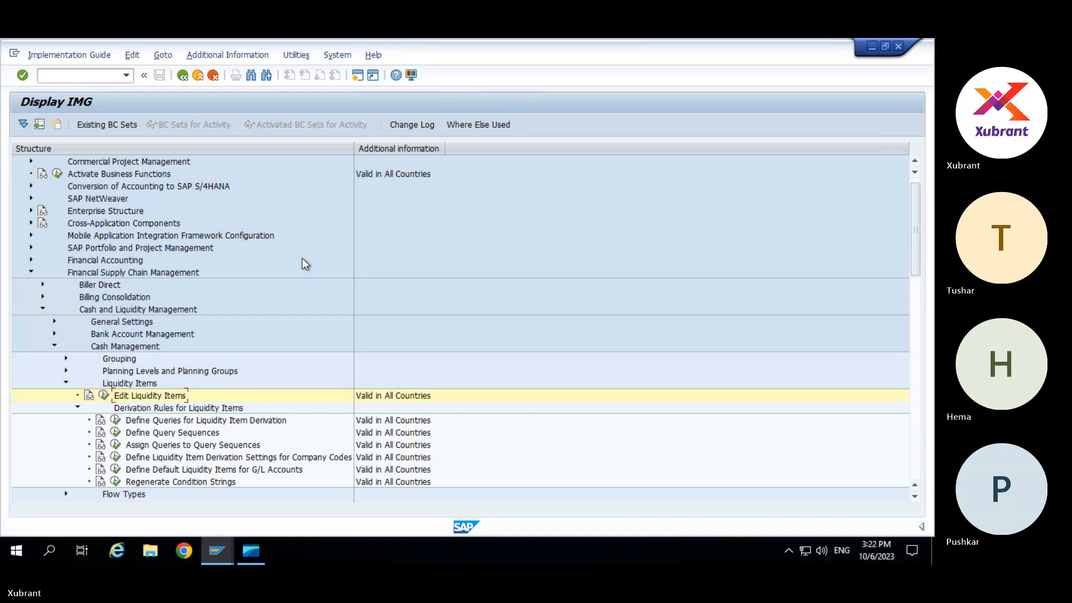
Switch to the Liquidity Item Hierarchy View and review the daily amounts per liquidity item through 12.09.2023.
key("alt+Tab")
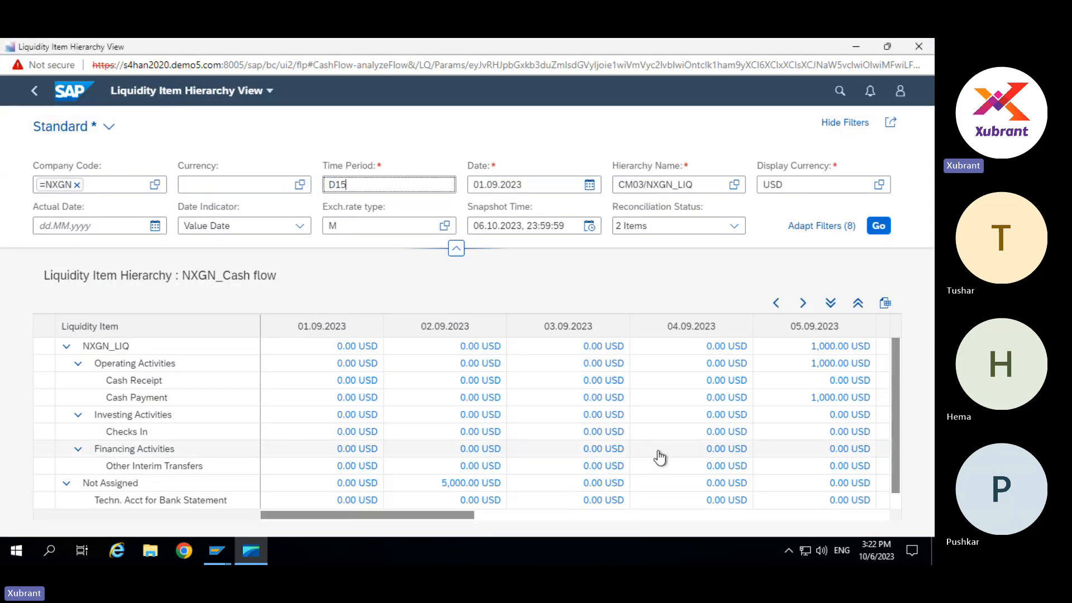
left_click(514, 516)
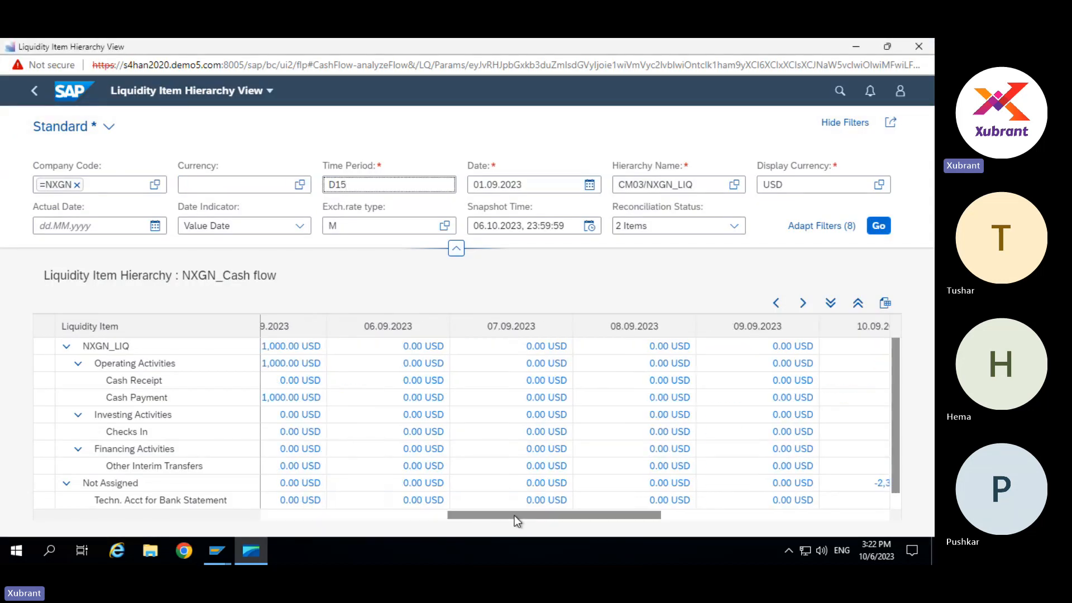
left_click_drag(515, 515, 608, 512)
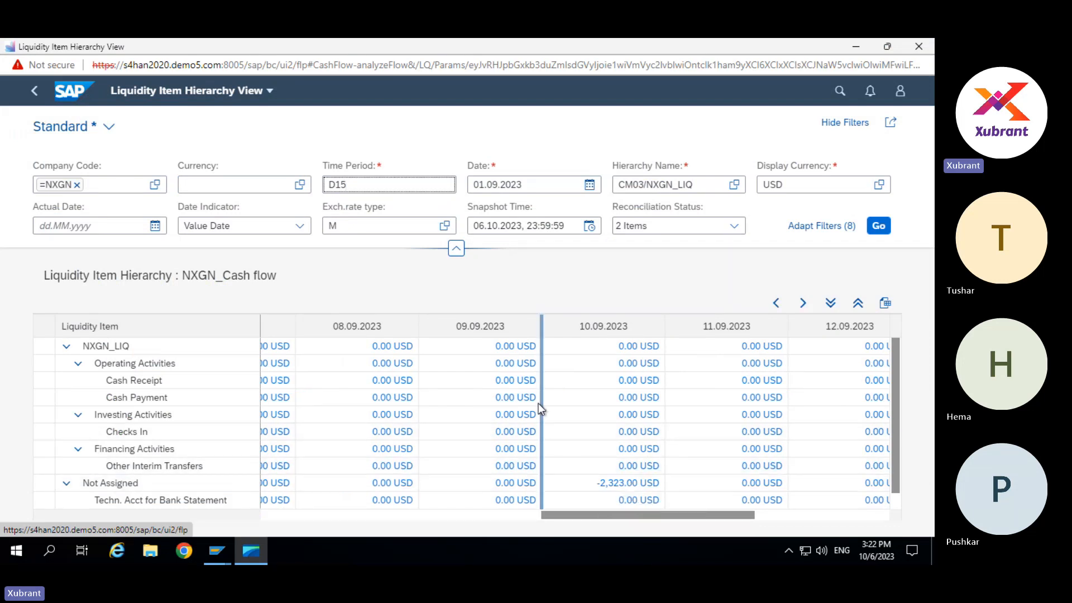
left_click(330, 516)
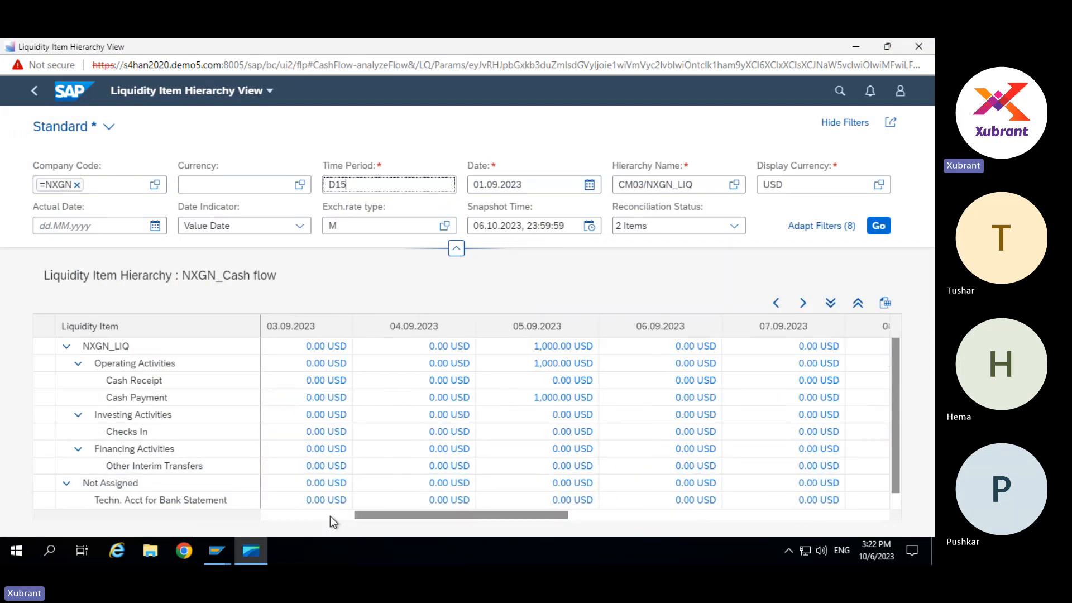
Minimize the hierarchy view and open the annual report PDF from the desktop.
left_click(251, 552)
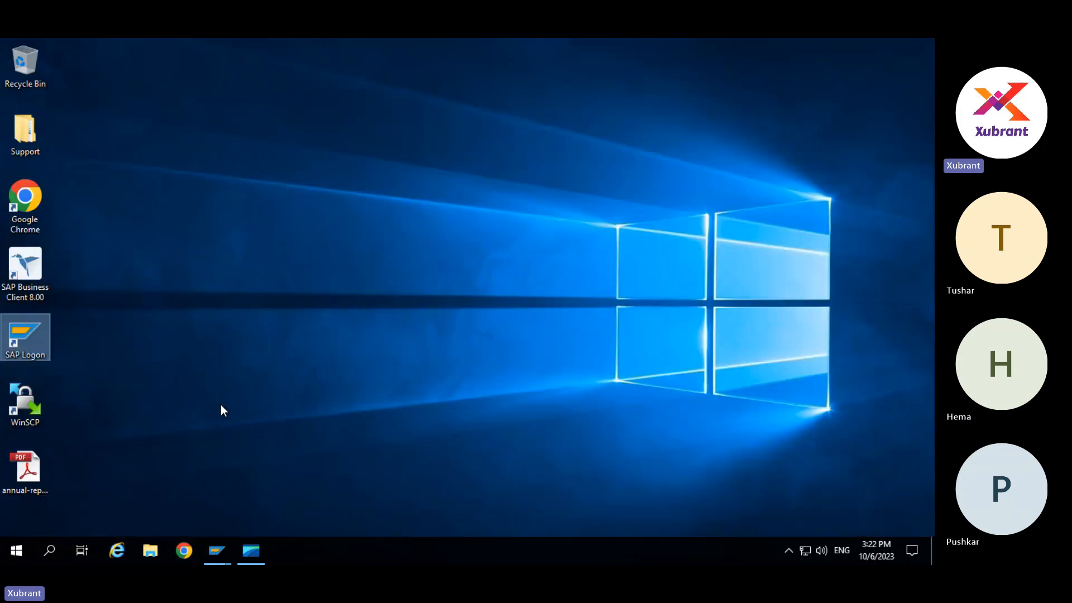
double_click(25, 472)
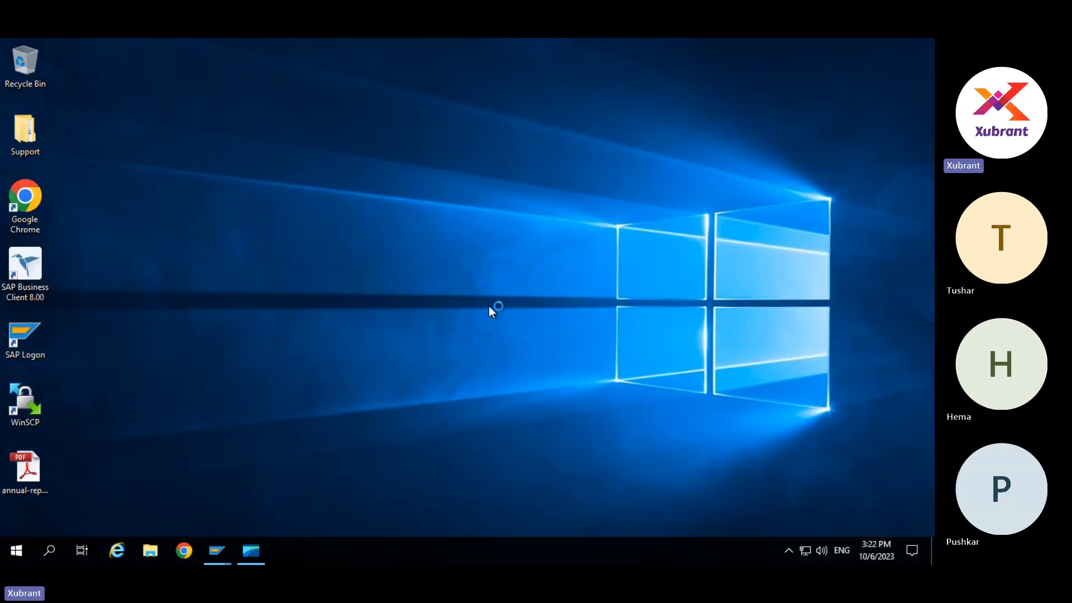
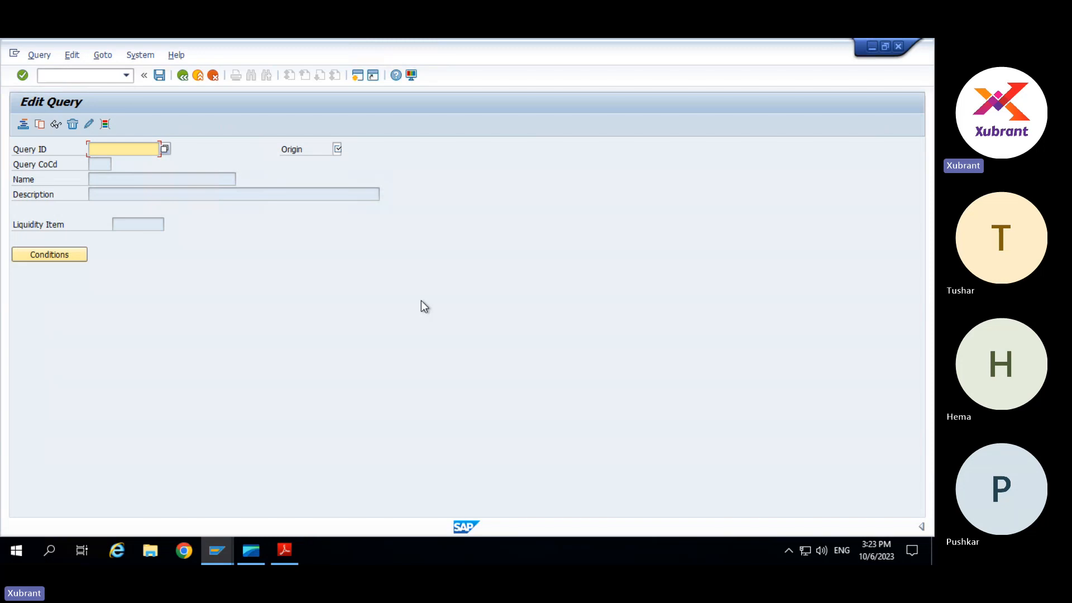
Open the liquidity item derivation query ZNXGN01 with origin C in Edit Query.
key("Down")
key("Down")
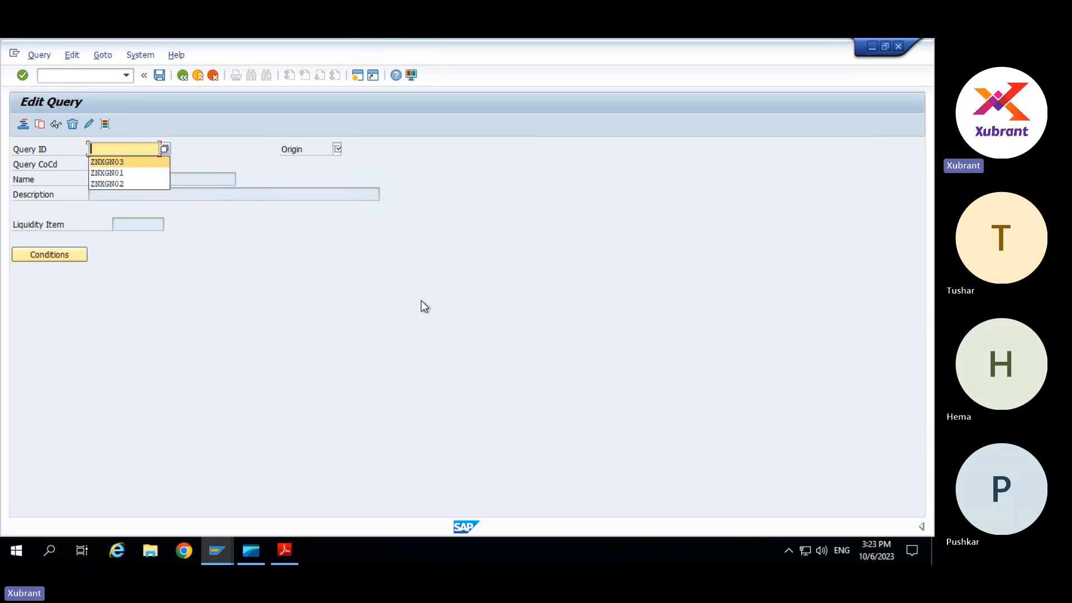
key("Return")
key("Tab")
type("C")
key("Return")
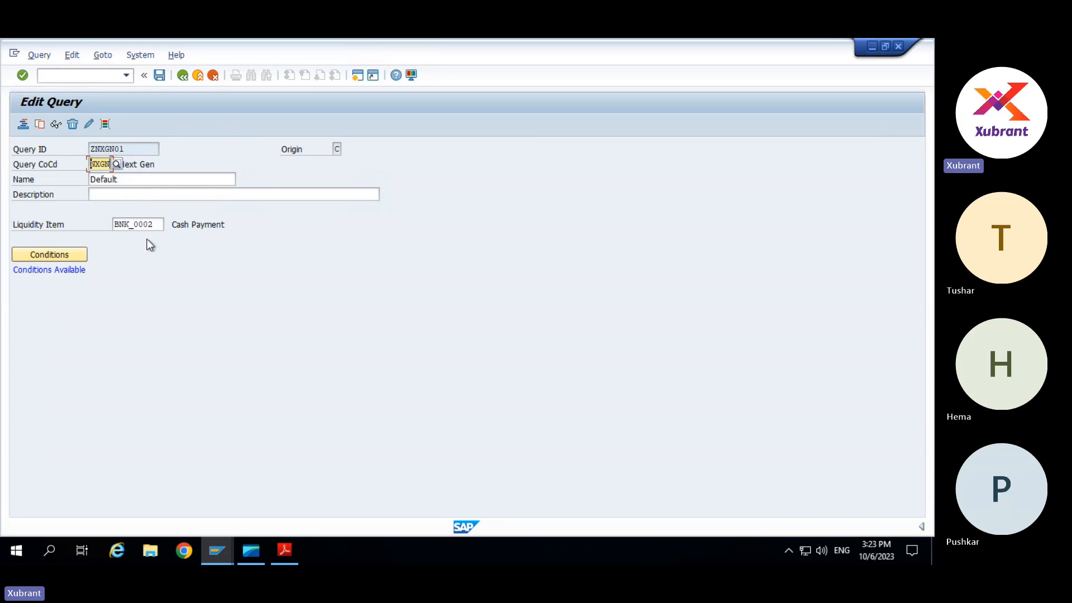
Open the query's conditions, expand Additional Fields, widen the field list and look through the Accounting Document Header fields.
left_click(71, 254)
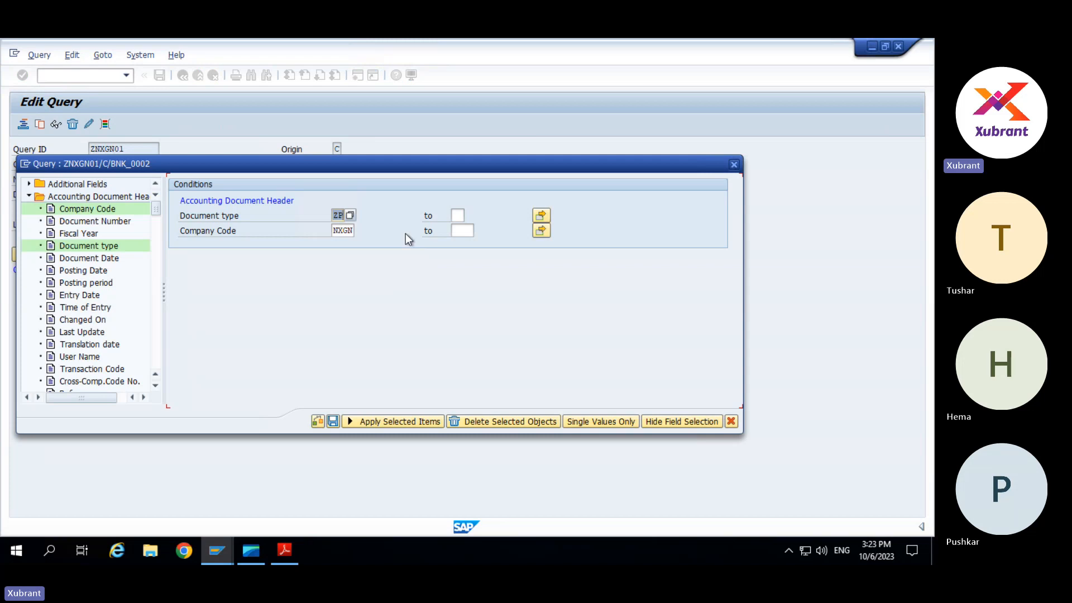
left_click(29, 184)
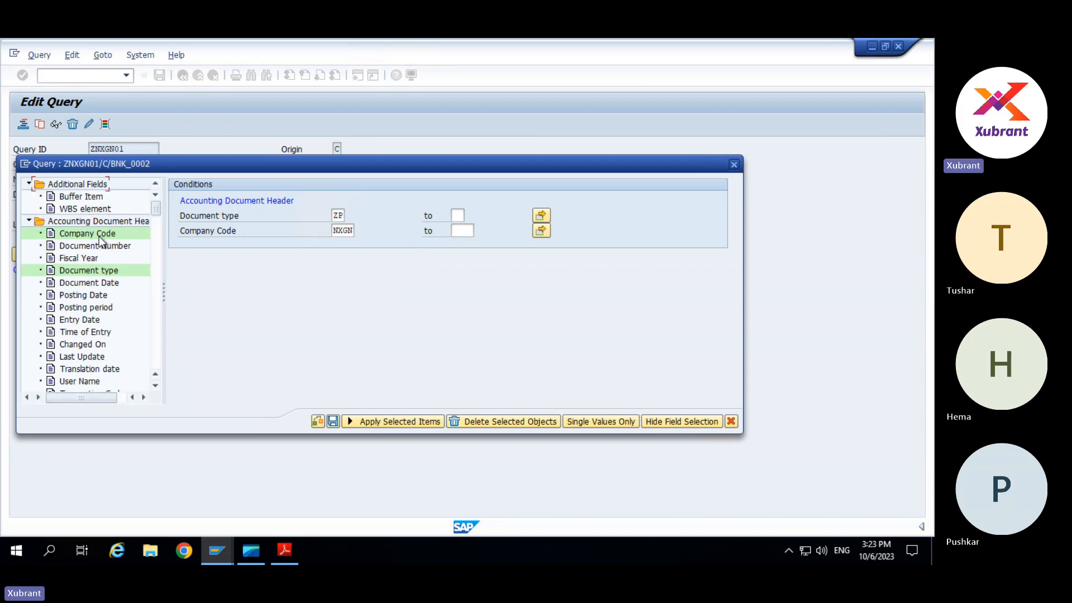
left_click_drag(164, 291, 305, 291)
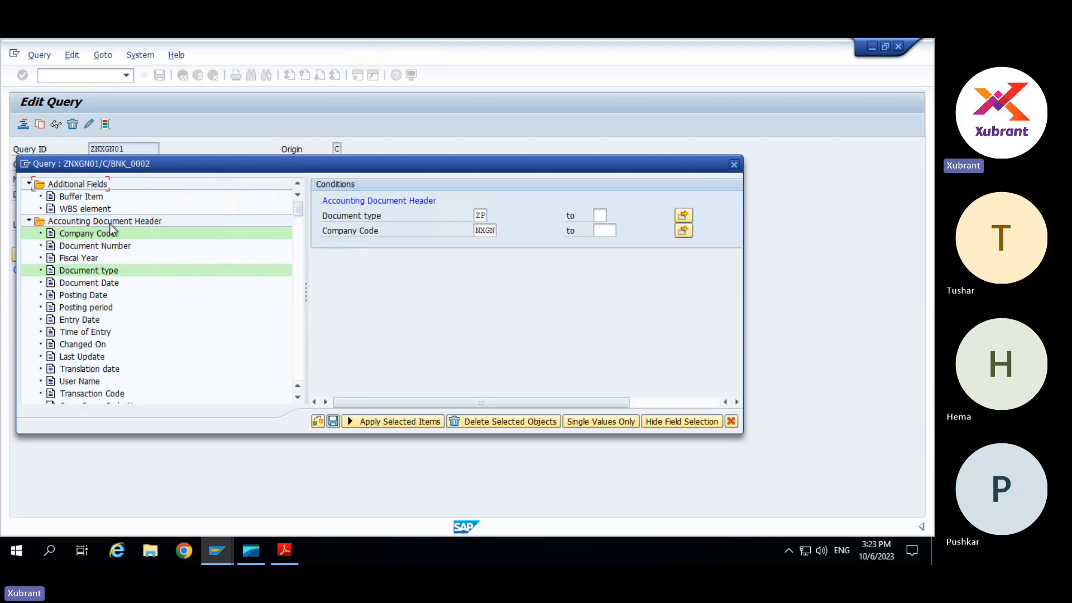
scroll(299, 357, "down", 15)
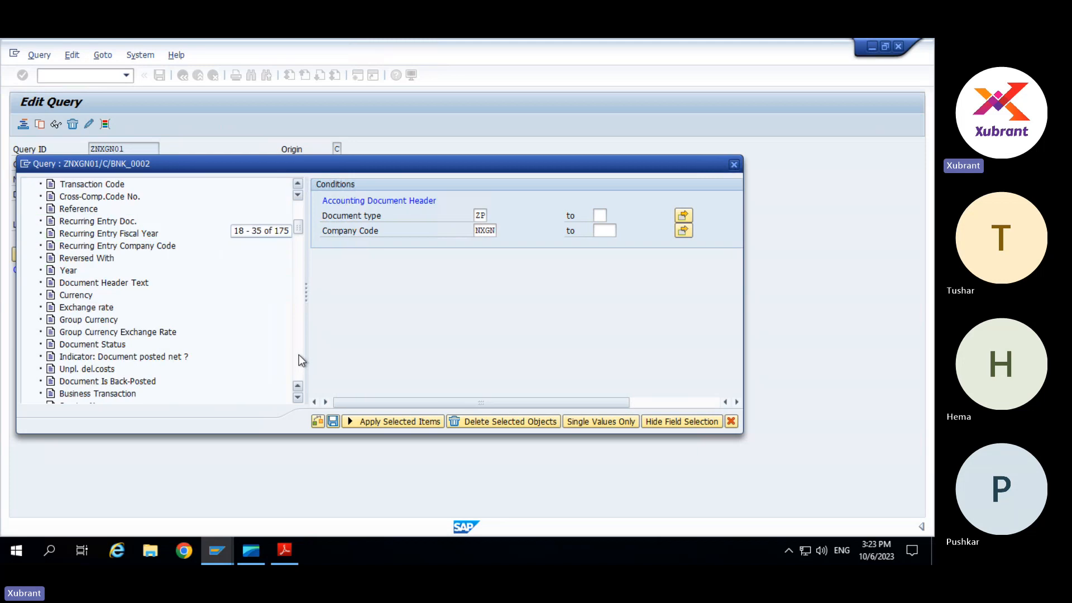
scroll(299, 357, "down", 20)
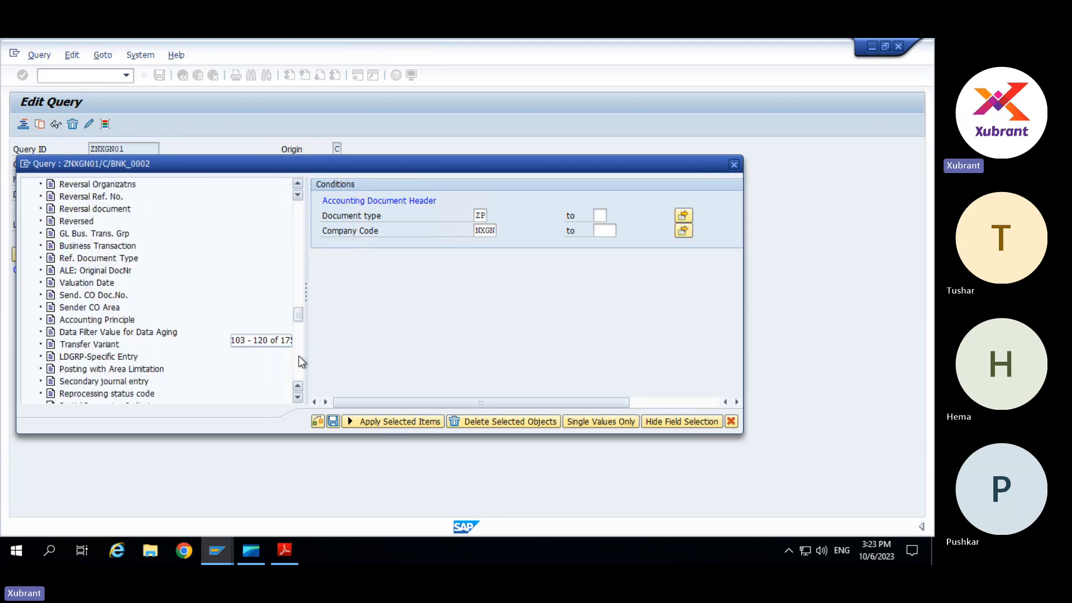
scroll(300, 378, "down", 7)
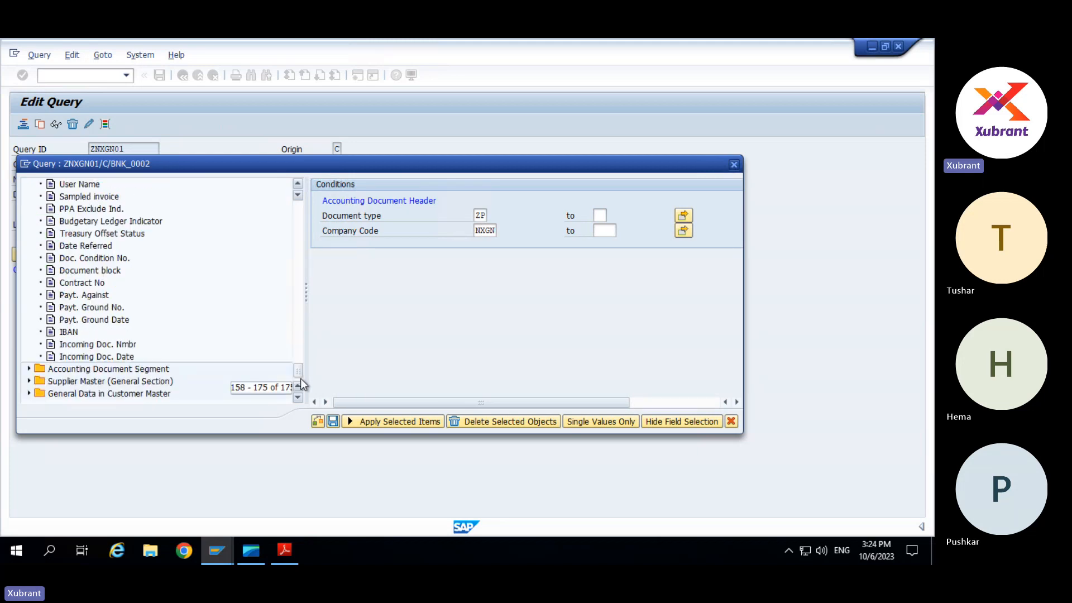
Expand Supplier Master (General Section) and look through the fields available as query conditions.
left_click(29, 380)
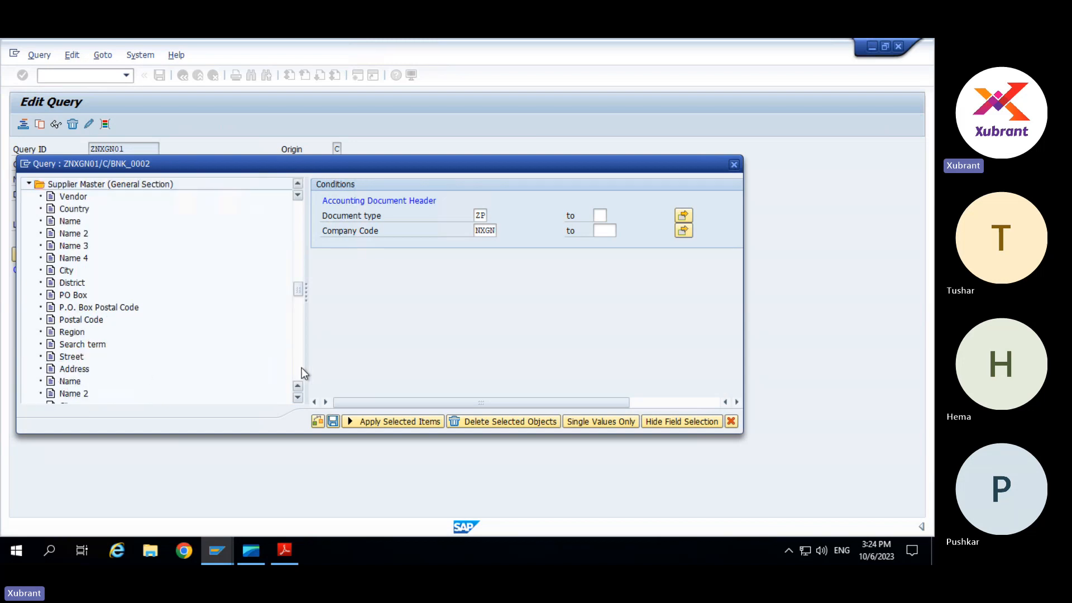
scroll(302, 368, "down", 6)
scroll(302, 368, "down", 20)
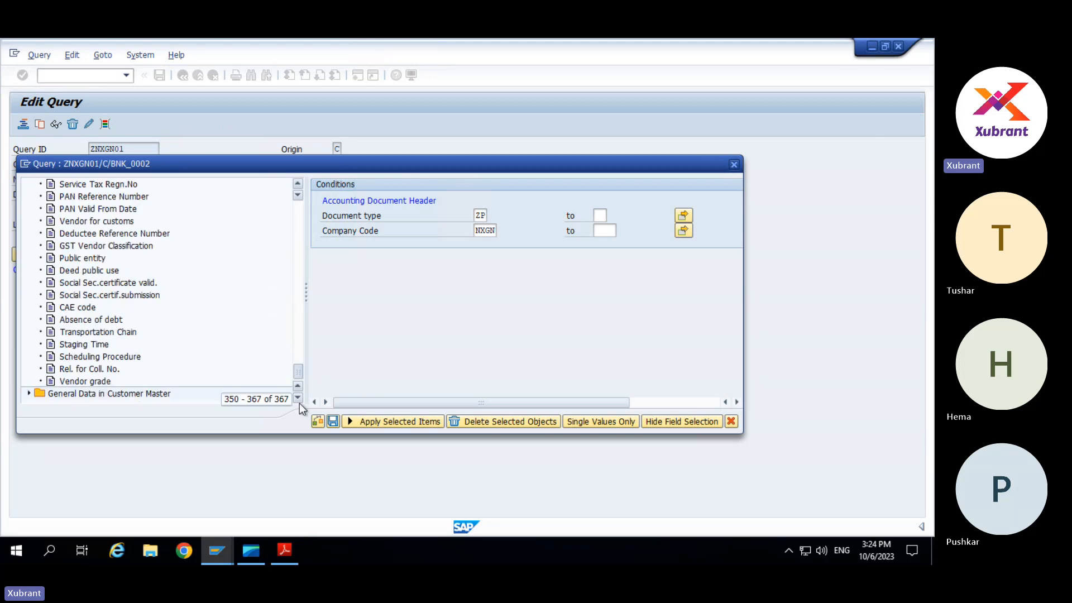
Expand General Data in Customer Master to view its condition fields, and close the query's conditions.
left_click(29, 393)
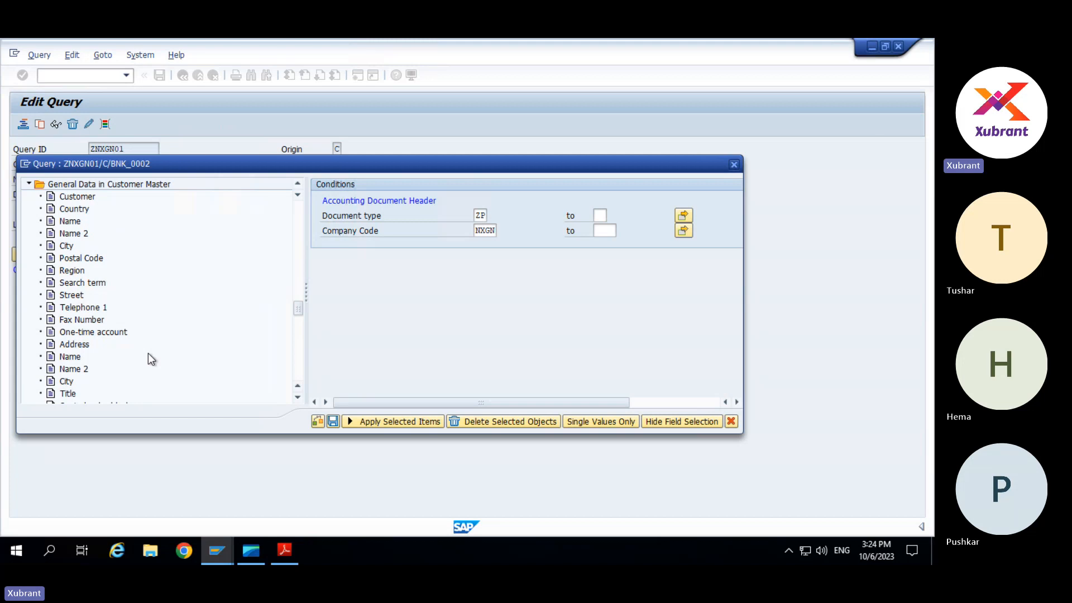
double_click(480, 215)
left_click(735, 165)
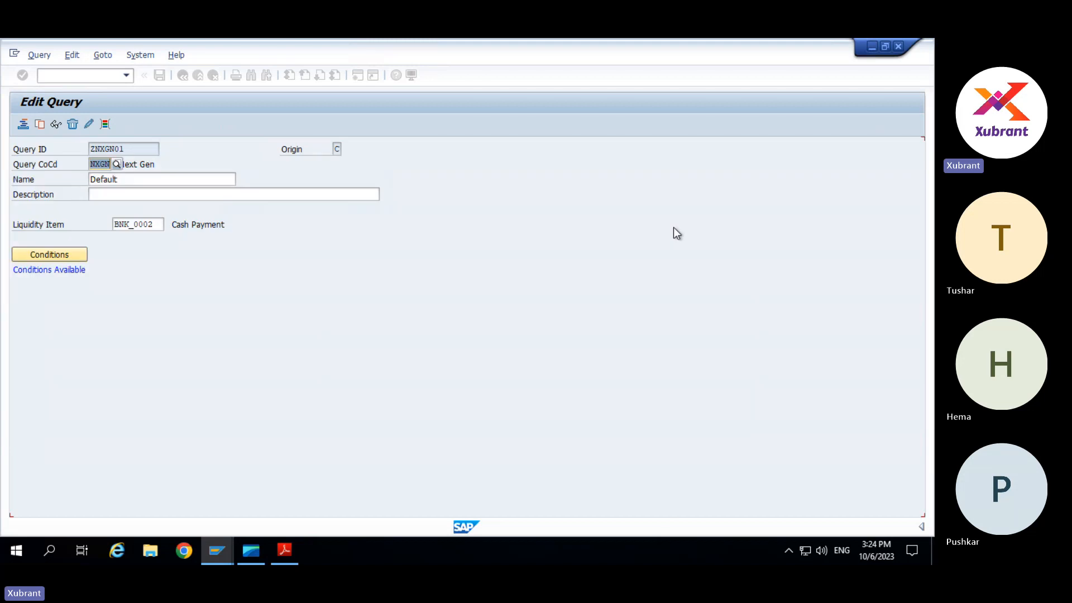
double_click(178, 225)
left_click_drag(300, 229, 314, 226)
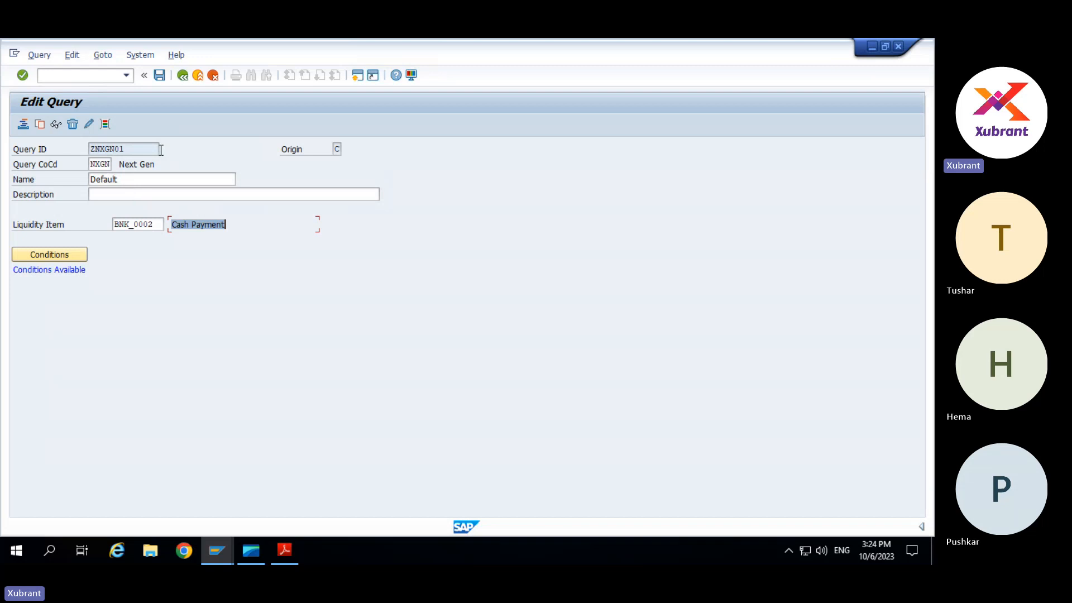
Open General Table Display in a new session with the command /ose16n.
left_click(90, 75)
type("/ose16n")
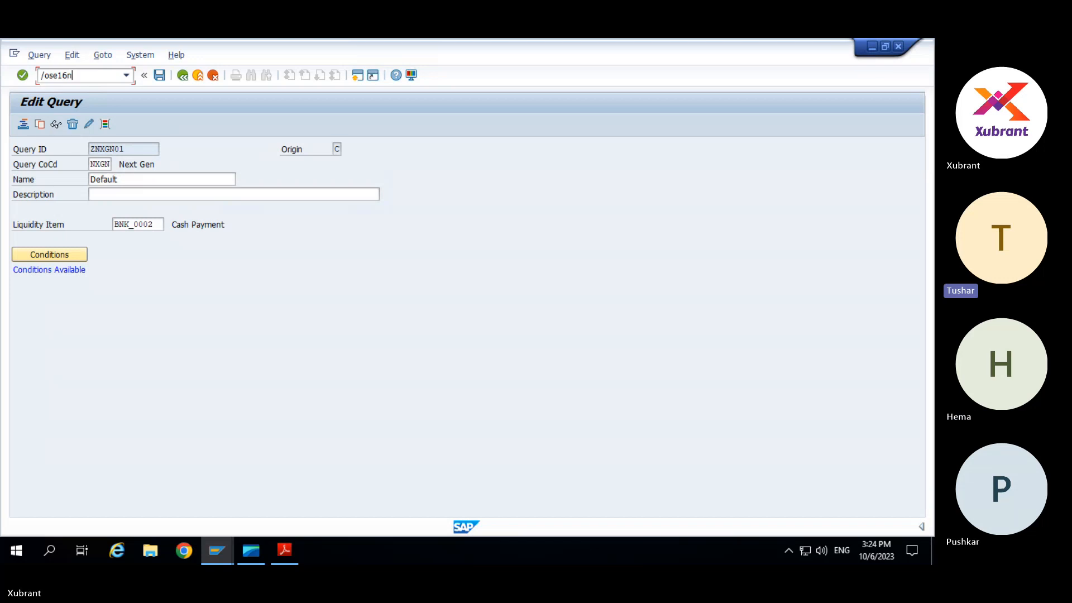
key("Return")
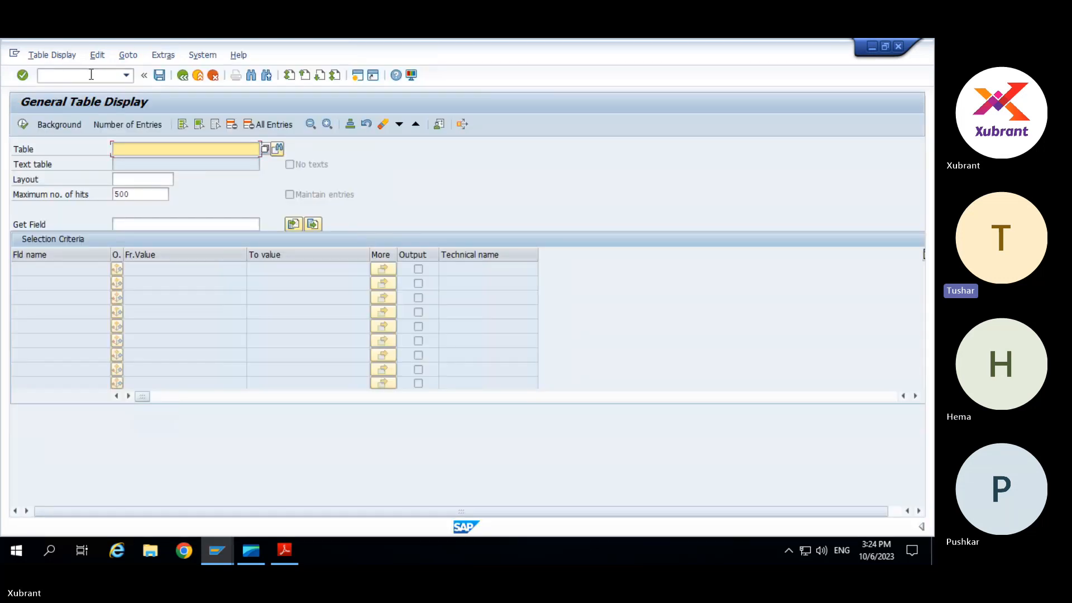
Switch back to Edit Query, reopen the conditions of ZNXGN01 and look through the Accounting Document Header fields.
key("alt+Tab")
left_click(57, 255)
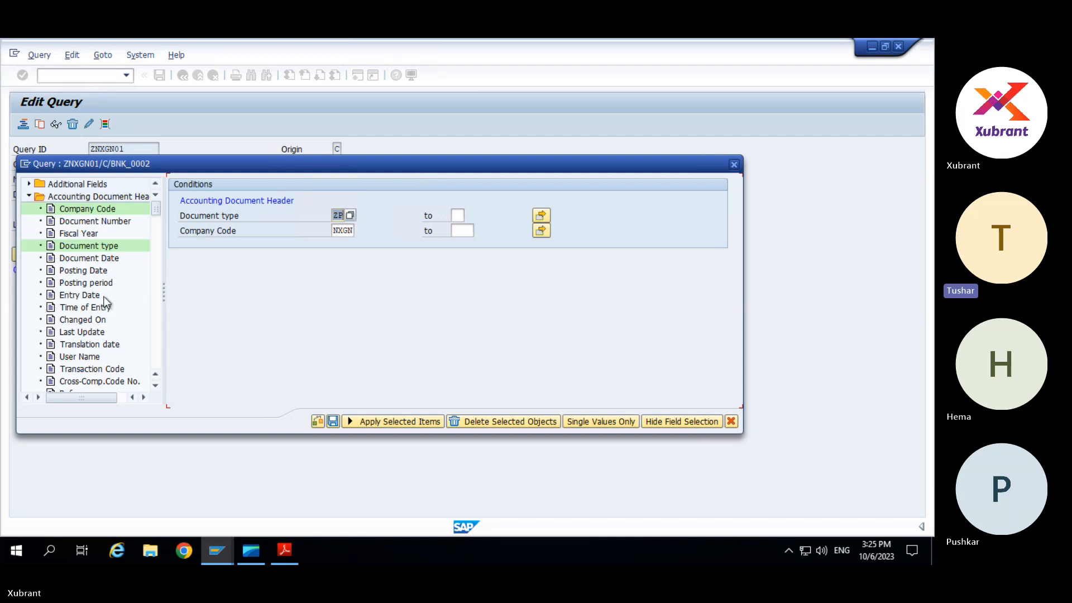
scroll(105, 300, "down", 3)
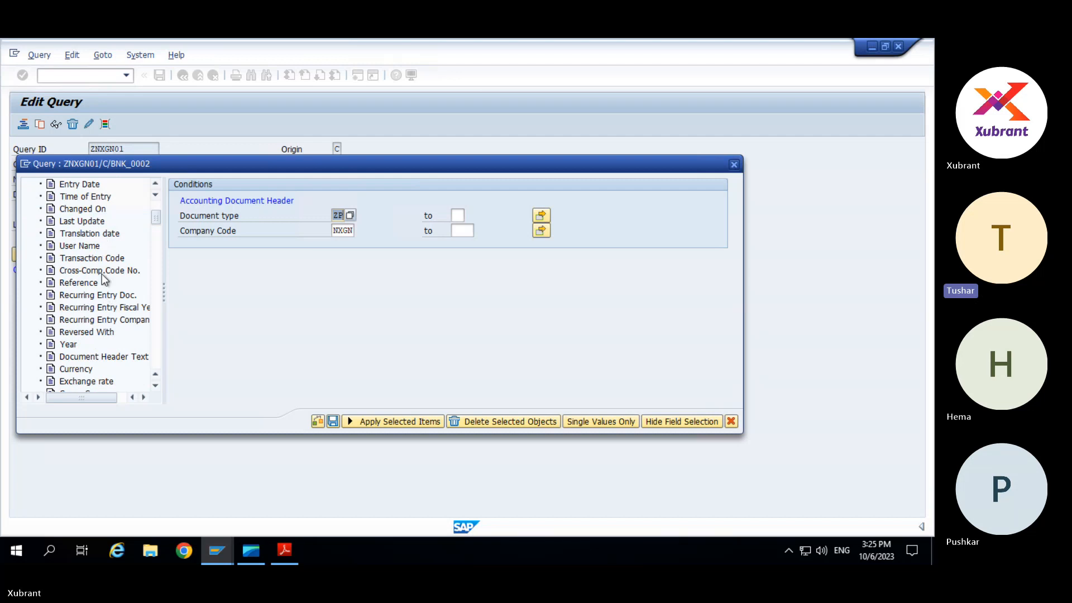
scroll(98, 286, "down", 1)
scroll(99, 286, "down", 2)
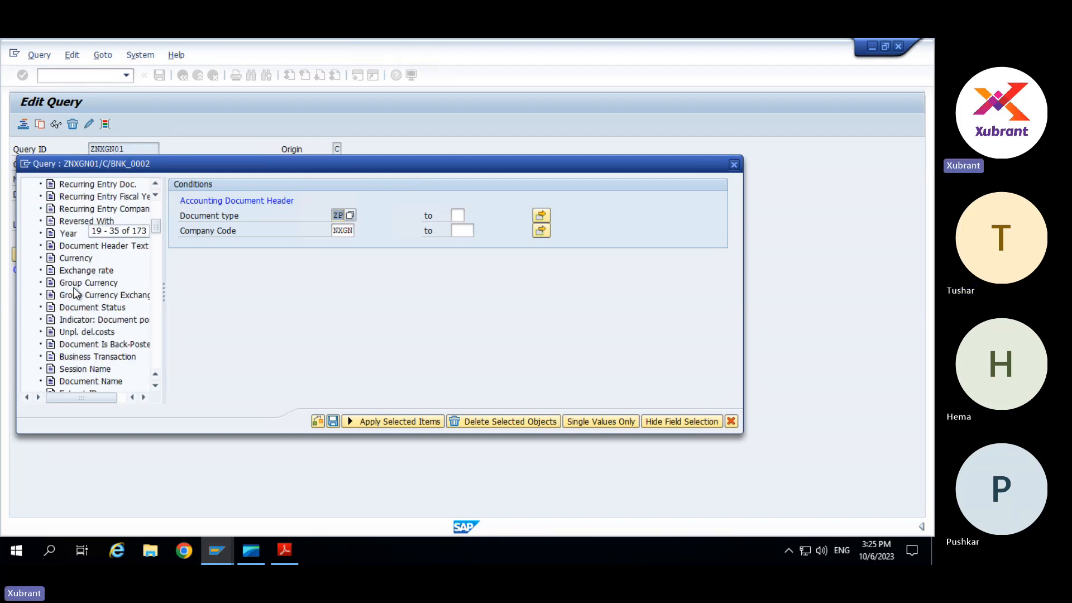
scroll(115, 326, "down", 2)
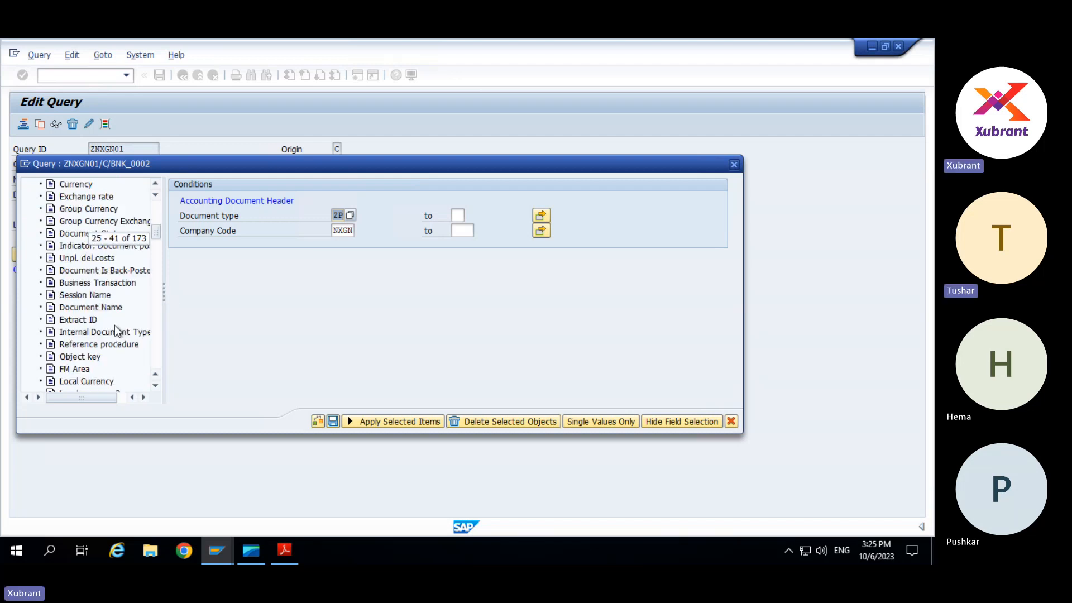
scroll(125, 307, "down", 4)
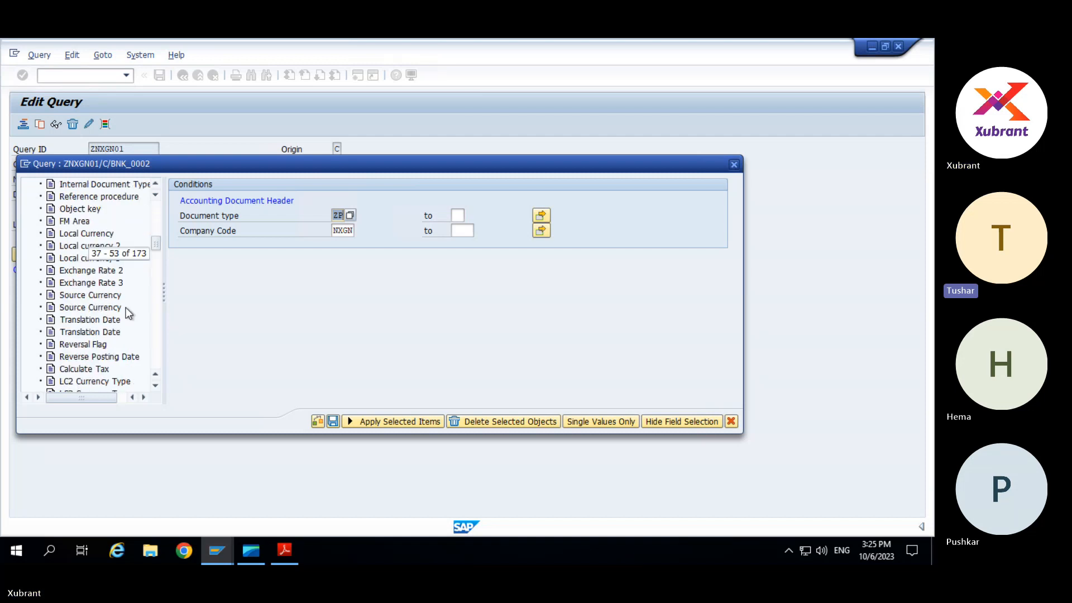
scroll(125, 306, "down", 4)
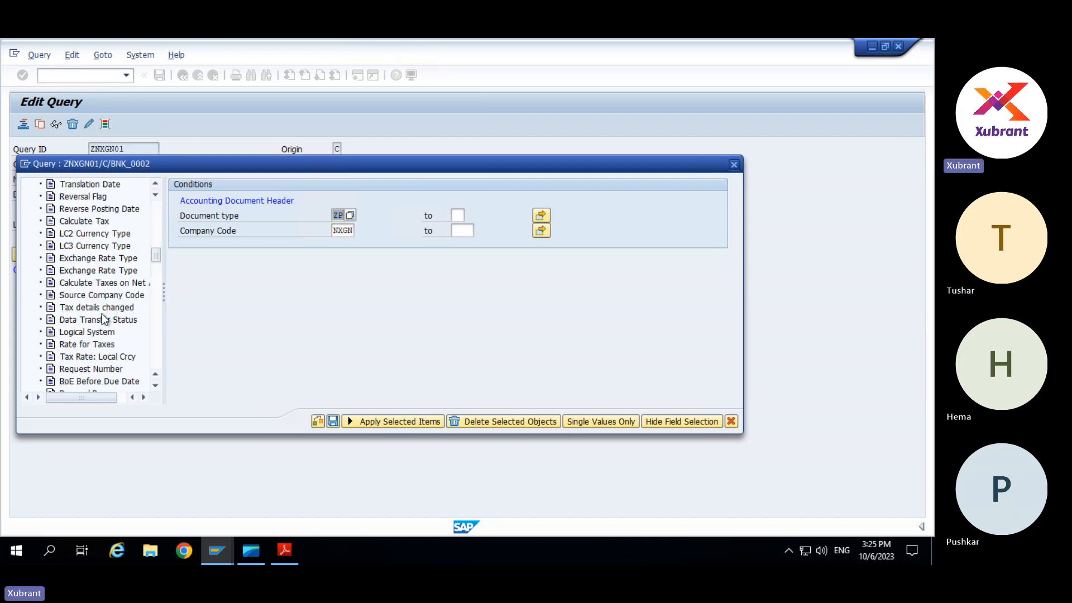
scroll(102, 313, "down", 3)
scroll(102, 313, "down", 3)
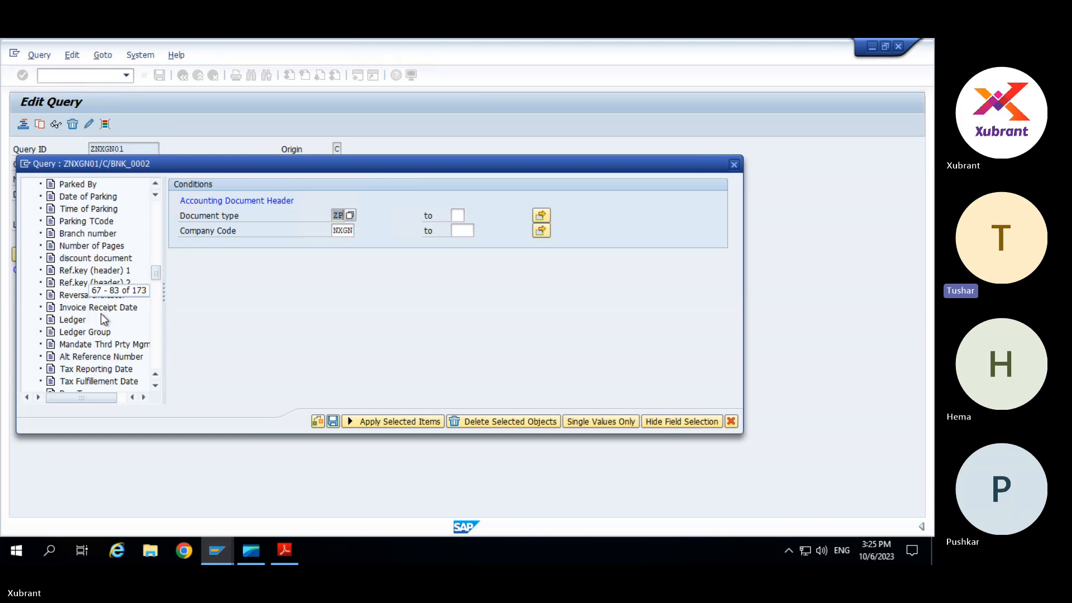
scroll(94, 319, "down", 3)
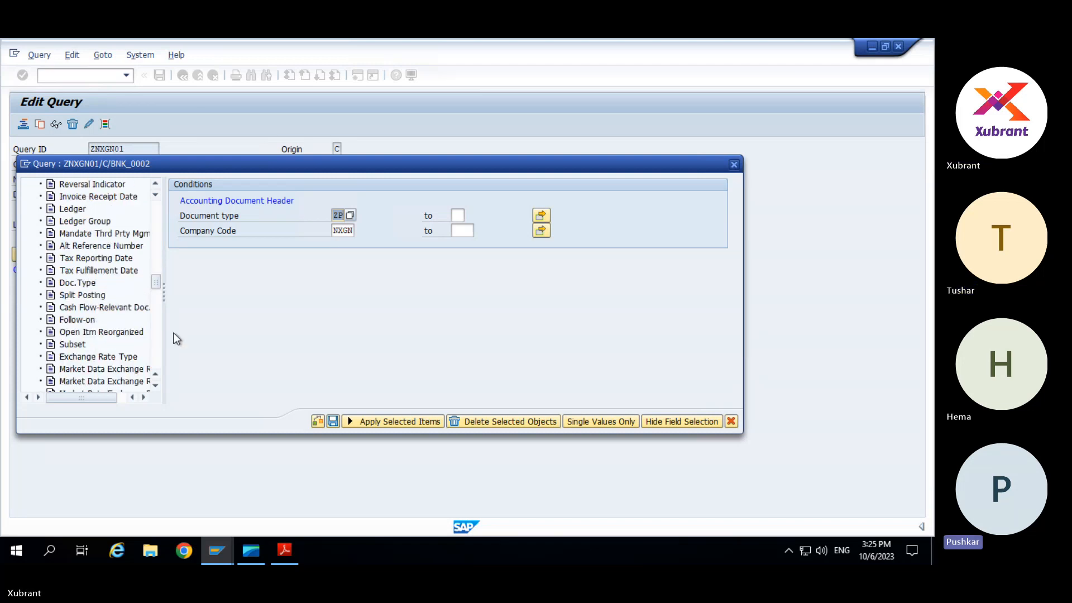
Add the Accounting Document Header fields Ledger Group and Business Transaction to the query's conditions.
double_click(98, 223)
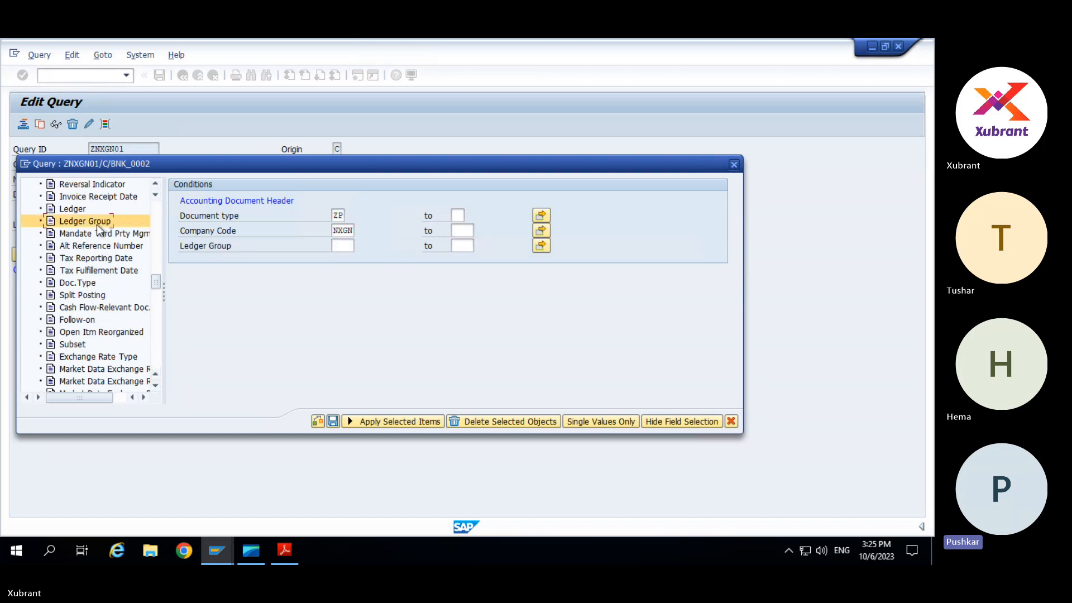
scroll(118, 324, "down", 5)
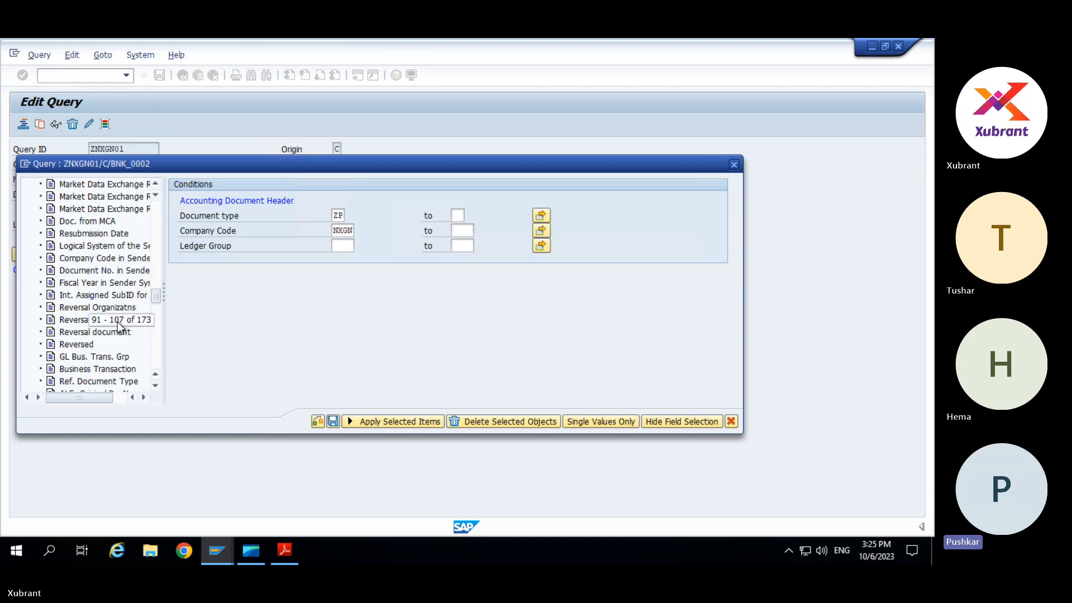
scroll(118, 324, "down", 1)
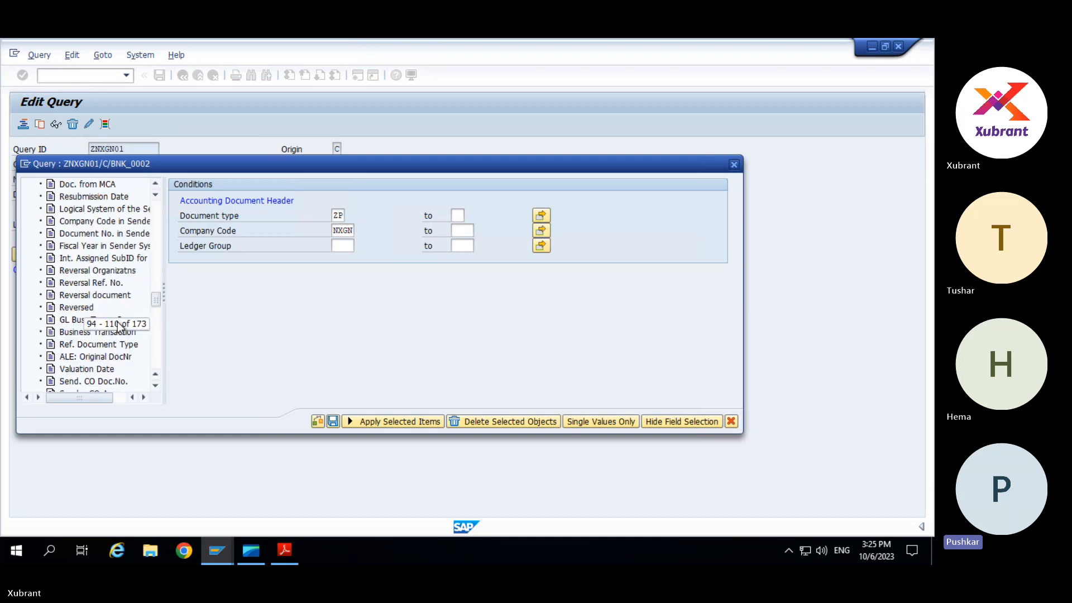
scroll(106, 305, "up", 2)
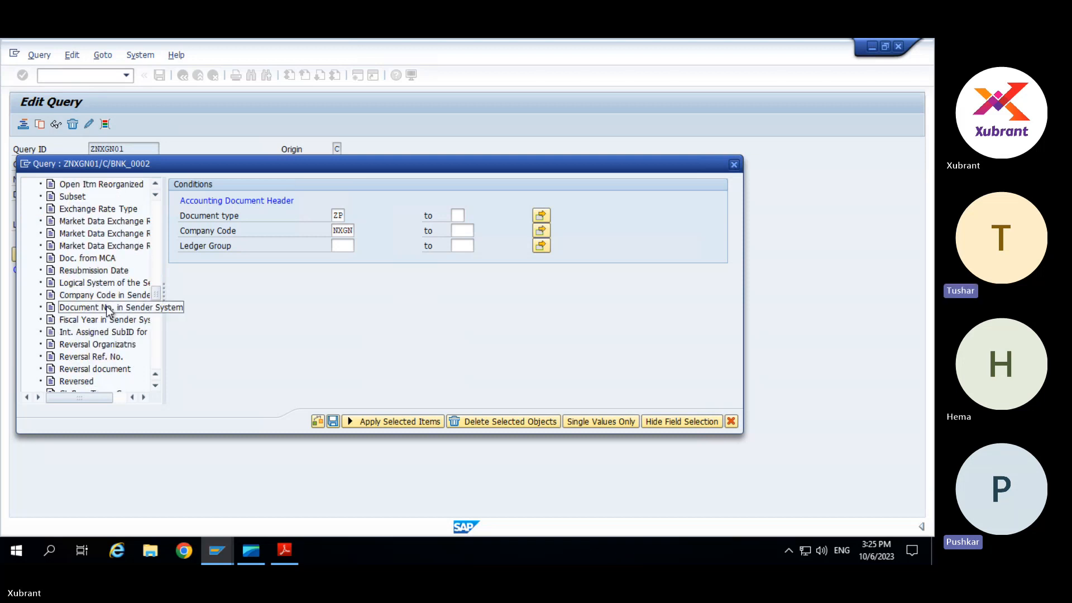
scroll(106, 306, "down", 2)
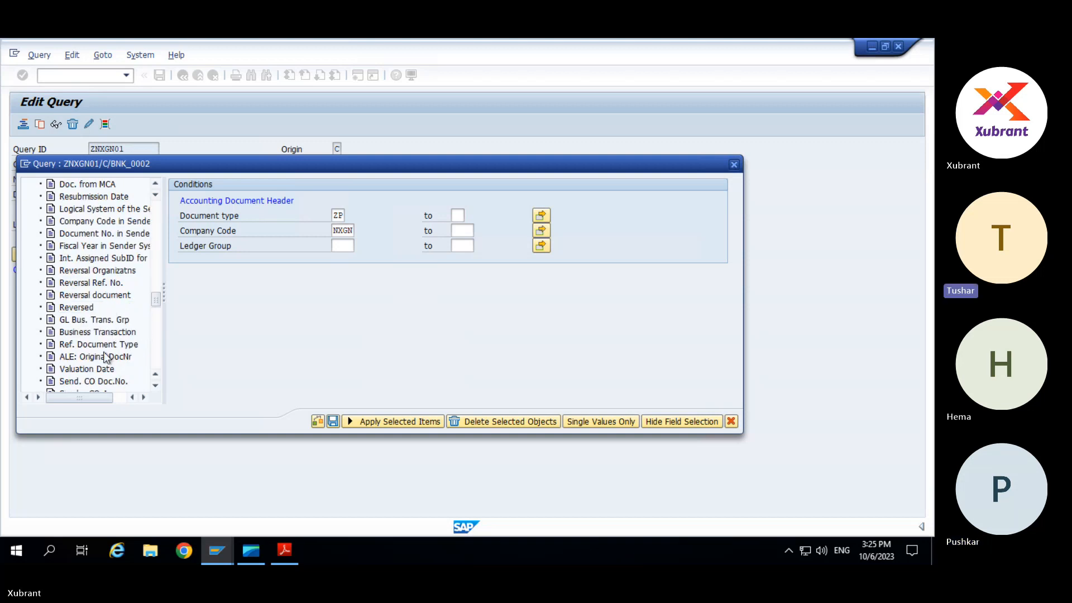
left_click(103, 331)
left_click(354, 261)
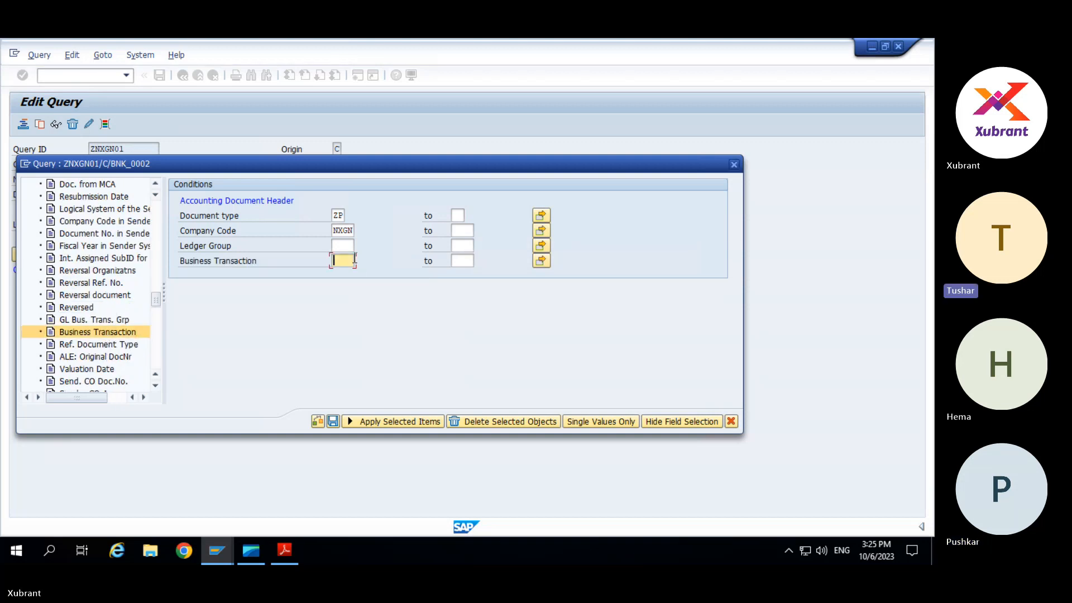
Add Reversal document to the query's conditions and choose the value "Flag is not set" for it.
left_click(99, 294)
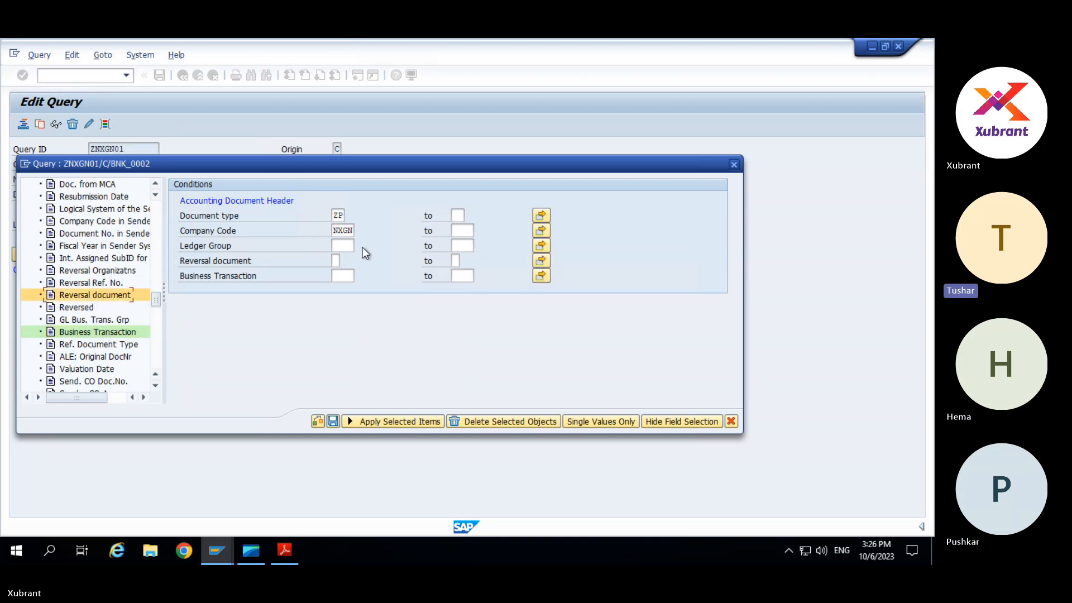
left_click(336, 261)
left_click(345, 261)
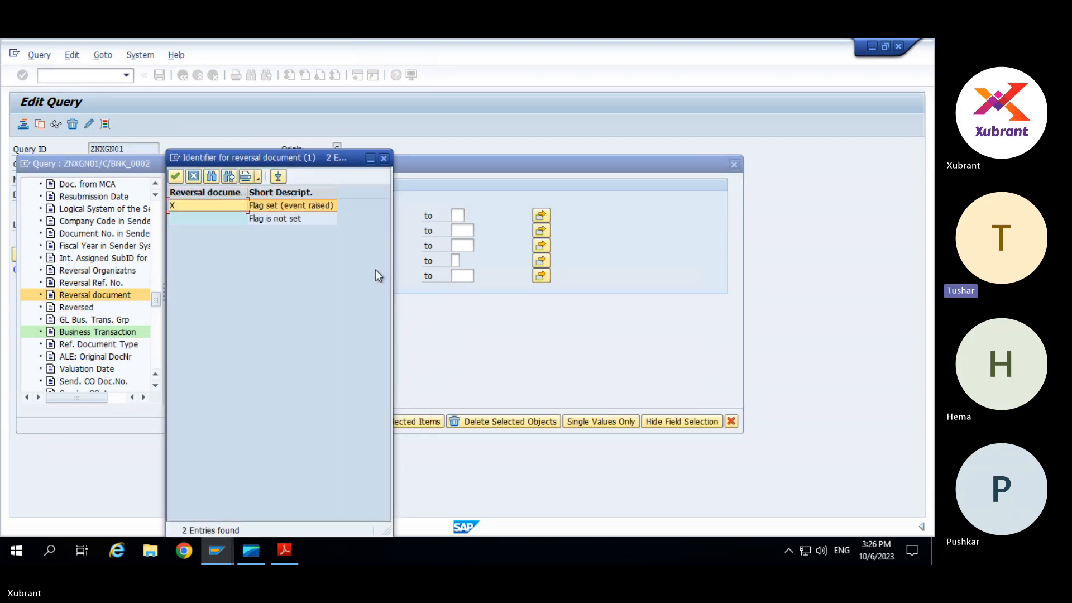
double_click(293, 220)
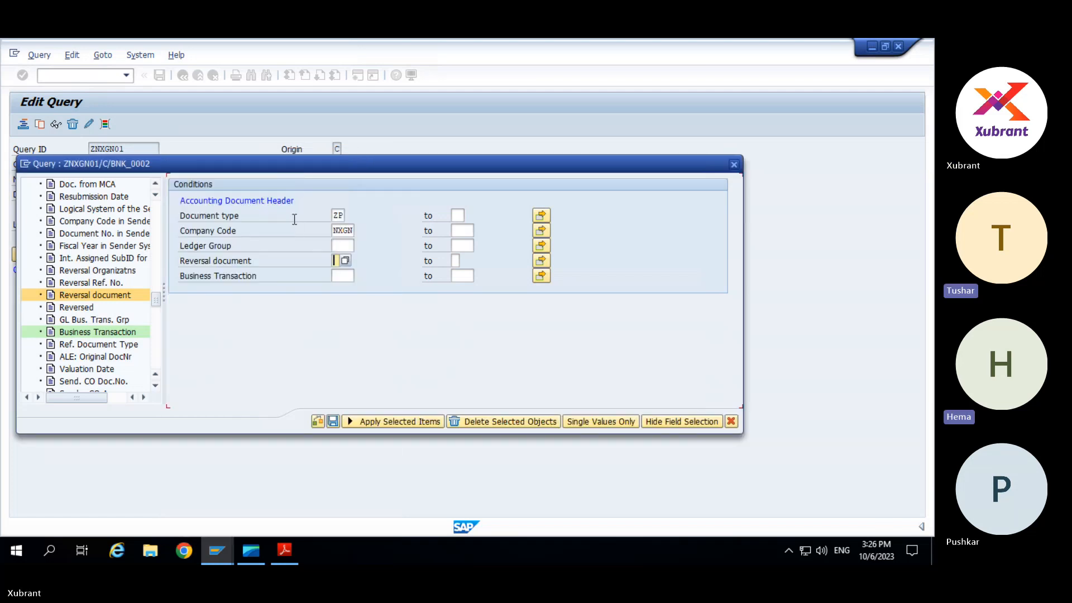
Look through the remaining header fields, expand the accounting document segment folder and examine its fields available as conditions.
scroll(107, 338, "down", 15)
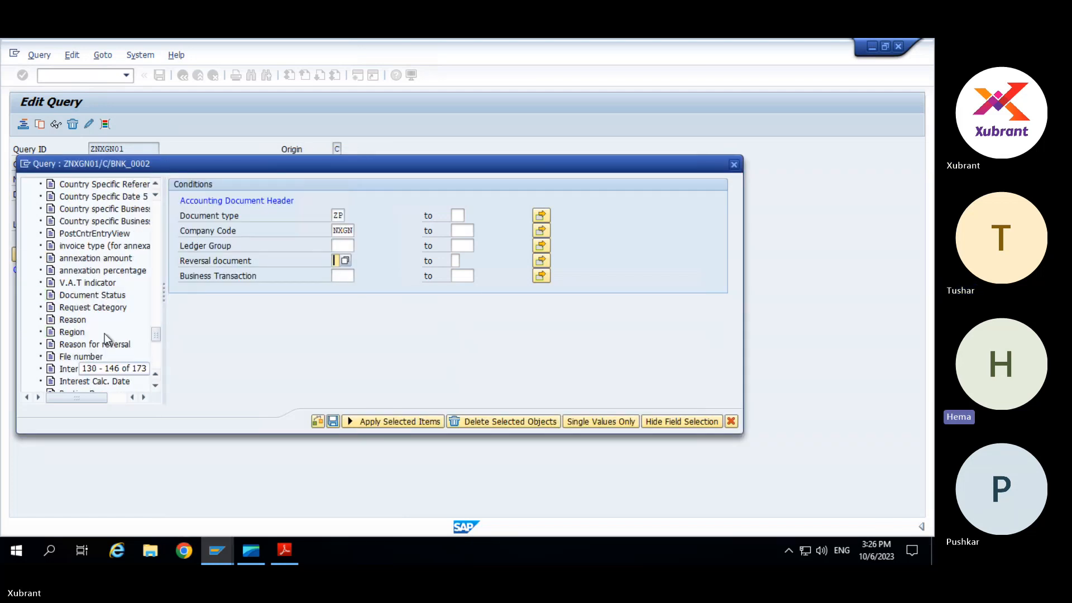
scroll(108, 338, "down", 10)
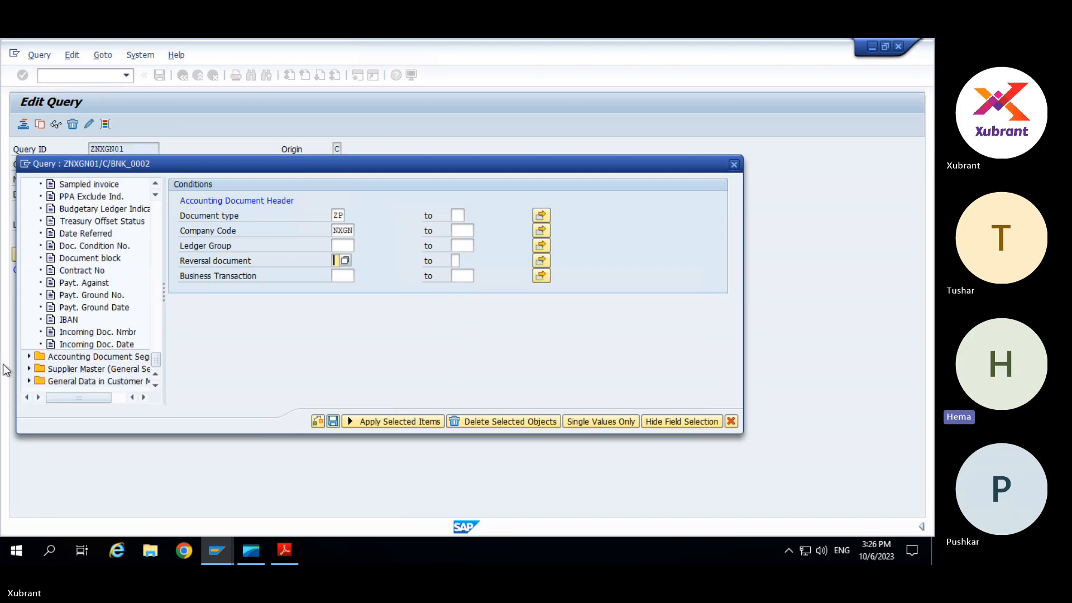
left_click(29, 356)
scroll(95, 317, "down", 5)
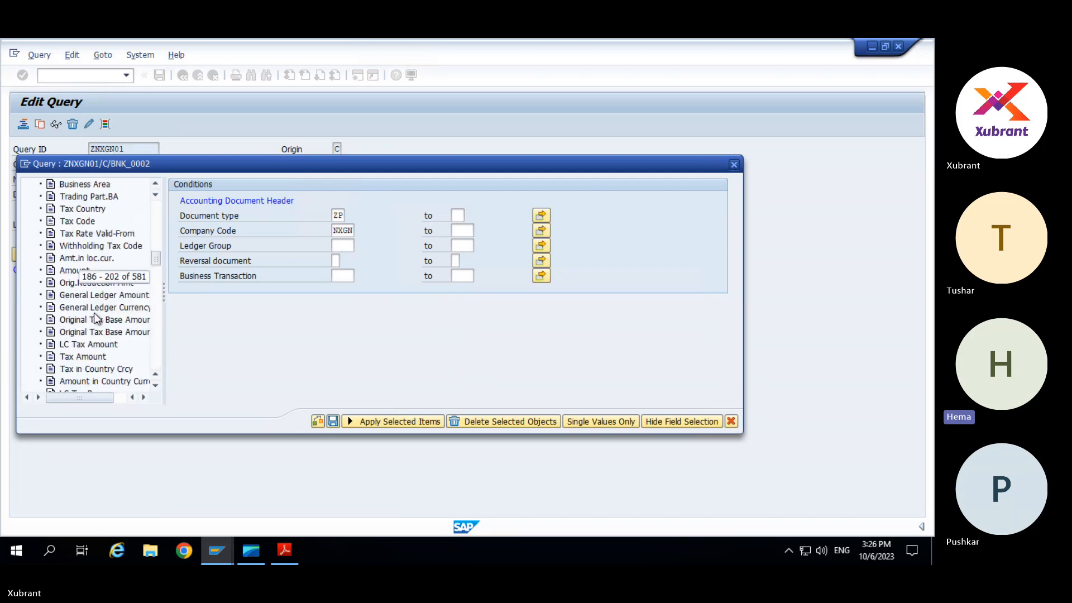
scroll(93, 314, "down", 20)
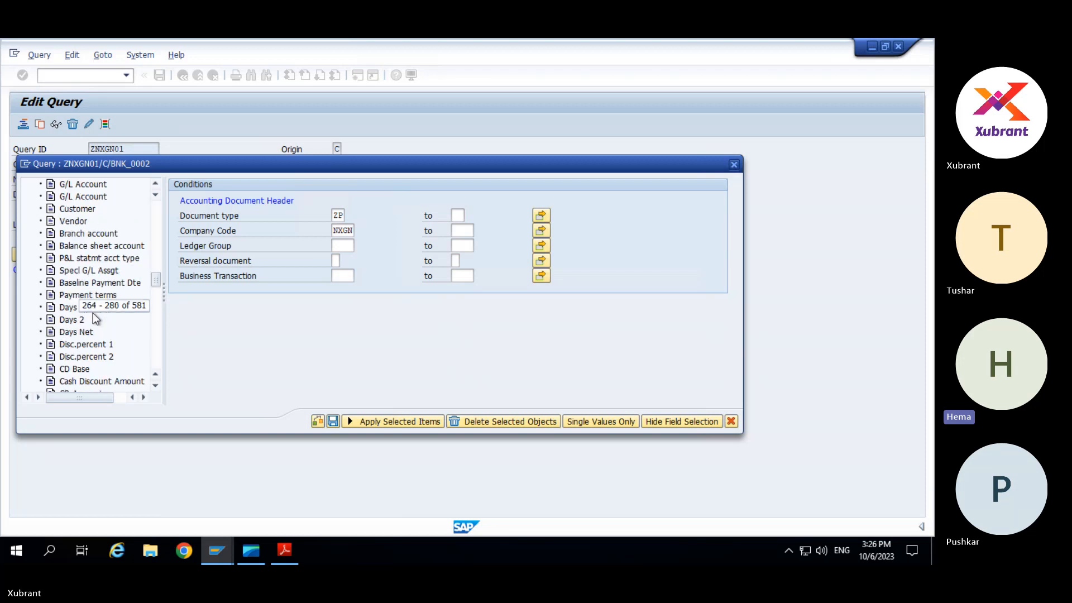
scroll(92, 313, "down", 3)
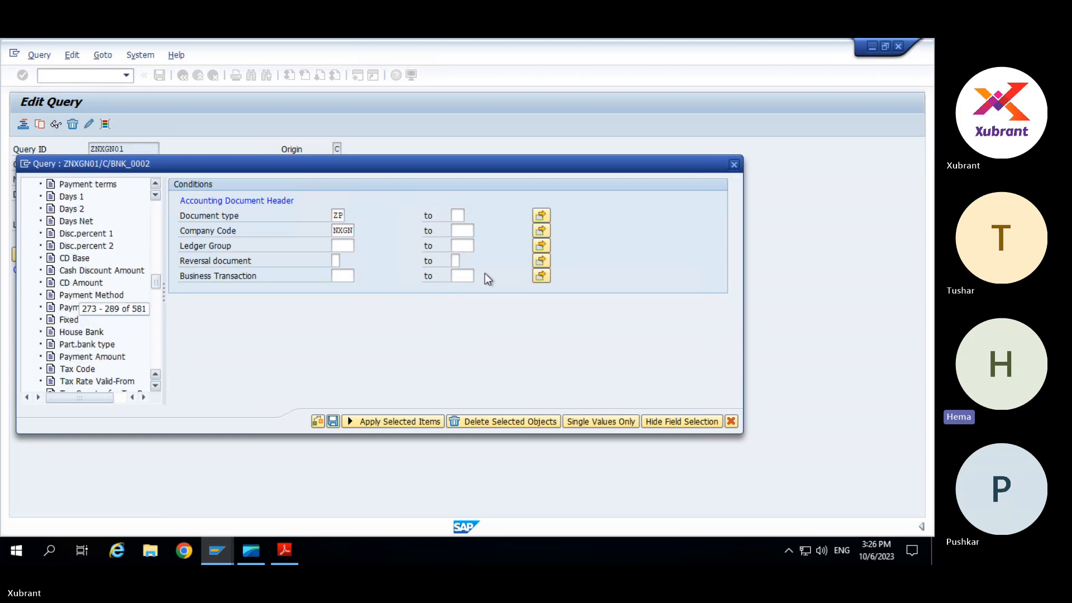
Switch to the Liquidity Item Hierarchy View and display the cash flow items behind Cash Payment on 05.09.2023.
key("alt+Tab")
key("alt+Tab")
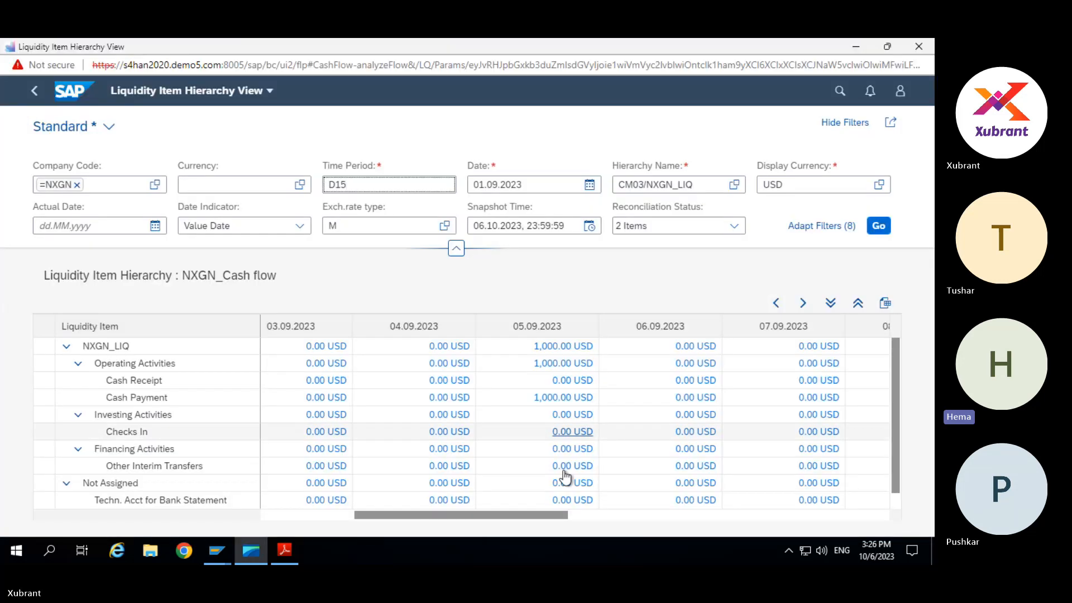
left_click(552, 398)
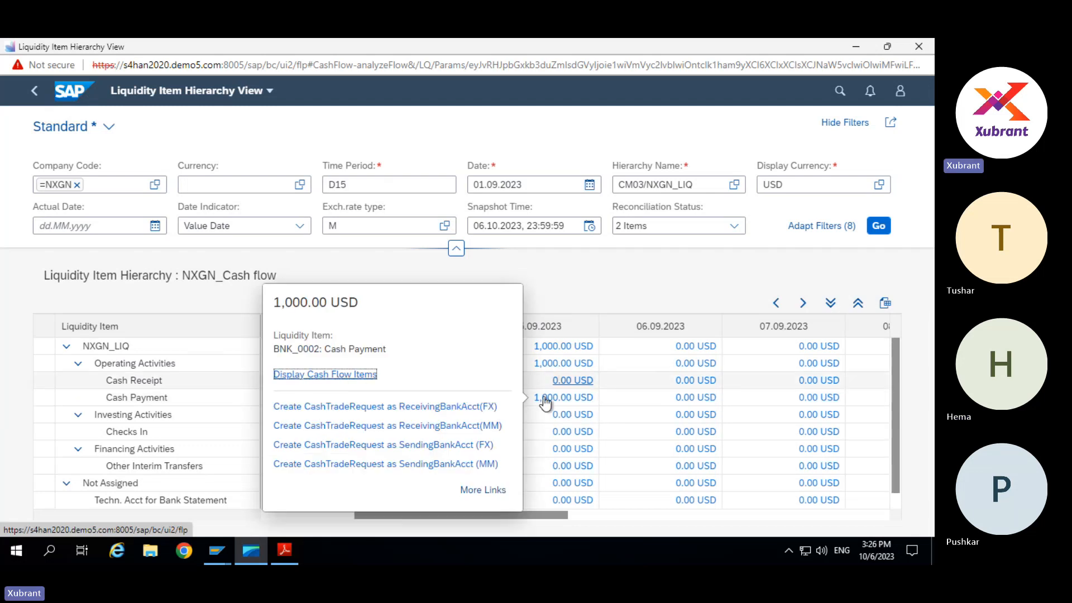
left_click(336, 374)
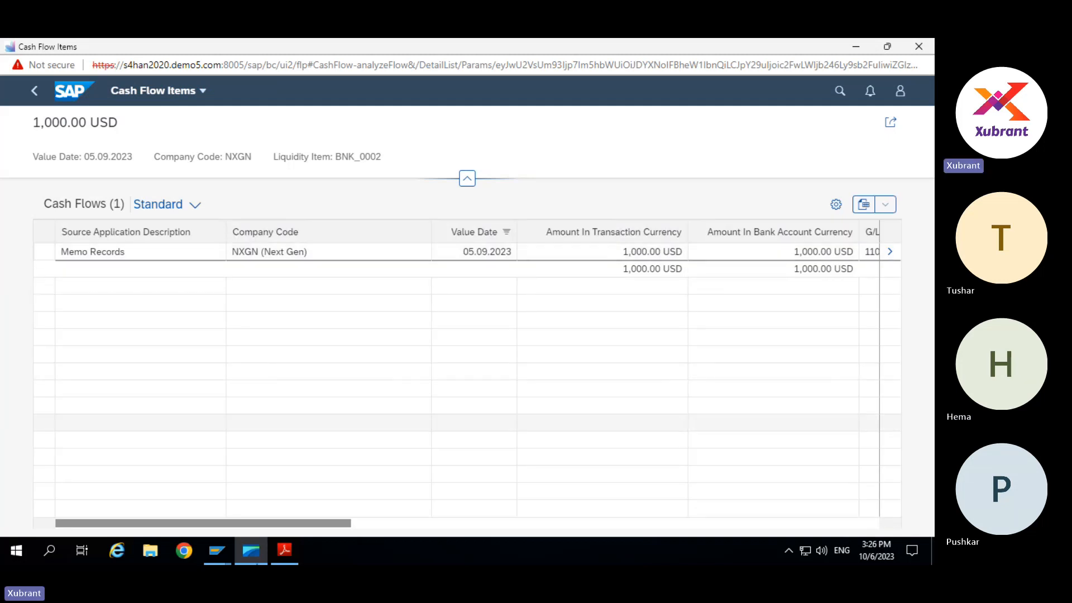
Examine the cash flow's source application and liquidity item, and return to the liquidity item hierarchy.
left_click_drag(61, 251, 173, 259)
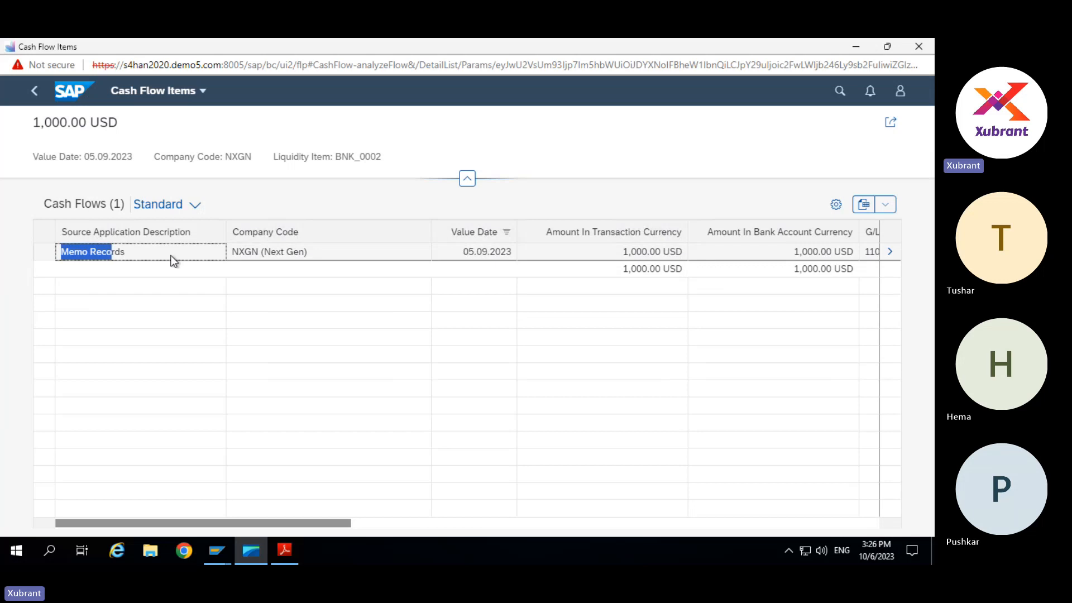
left_click(371, 525)
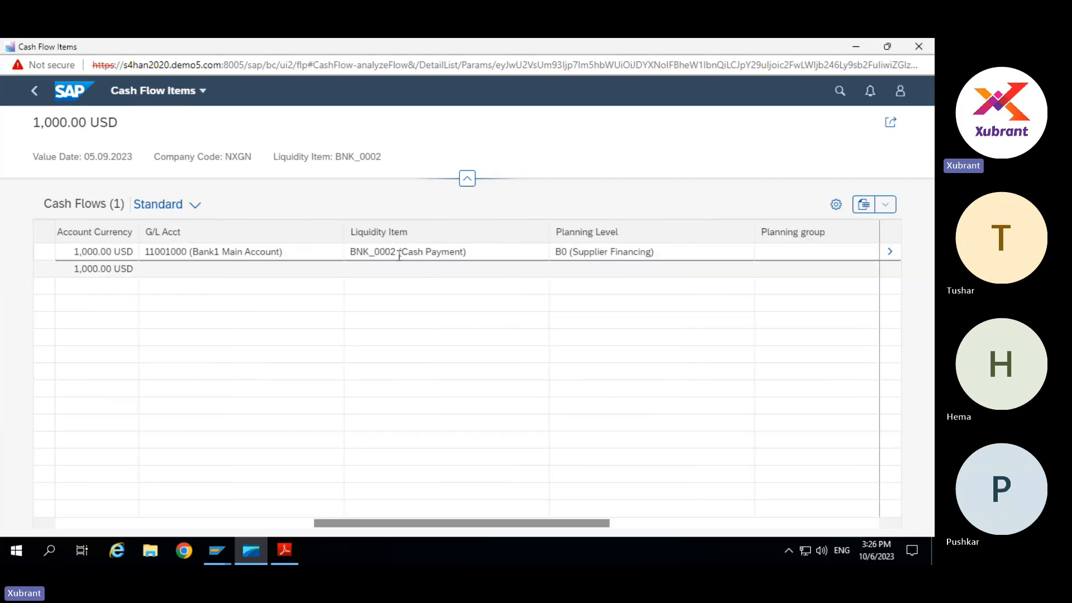
left_click(352, 252)
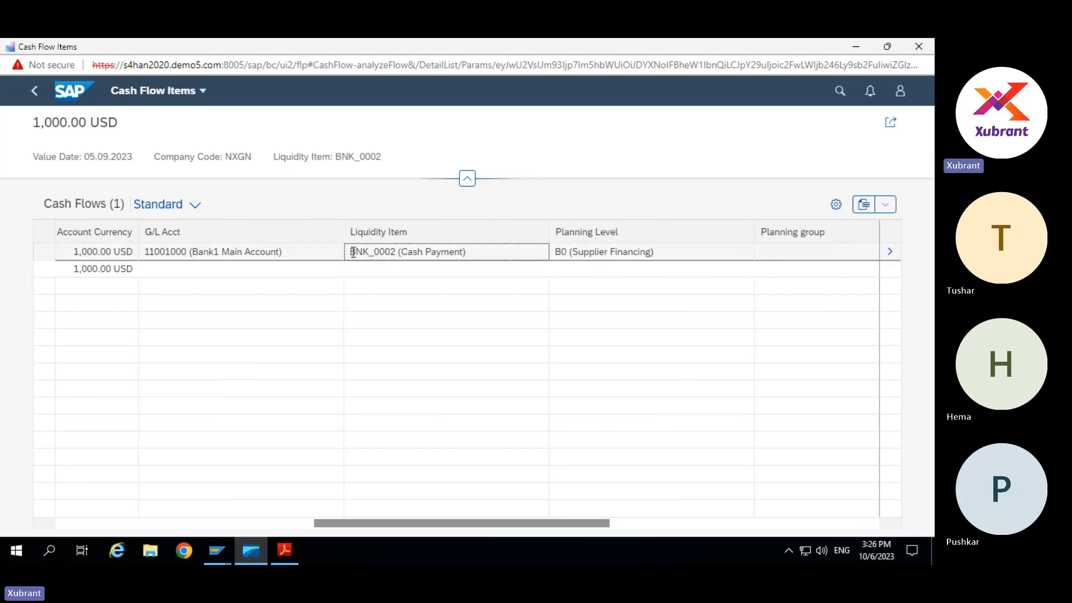
left_click_drag(351, 251, 397, 252)
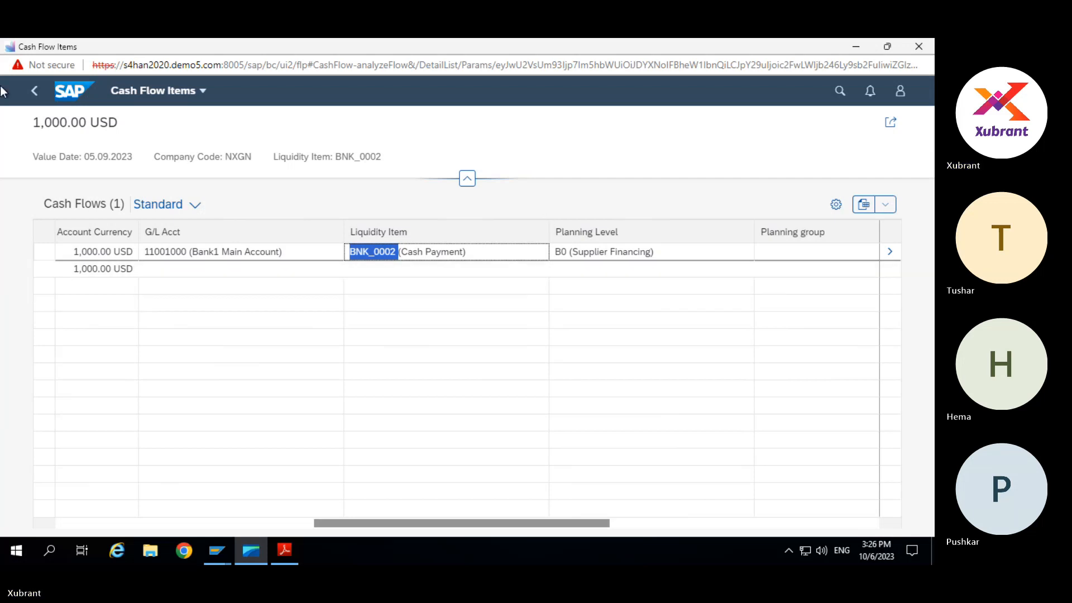
left_click(35, 92)
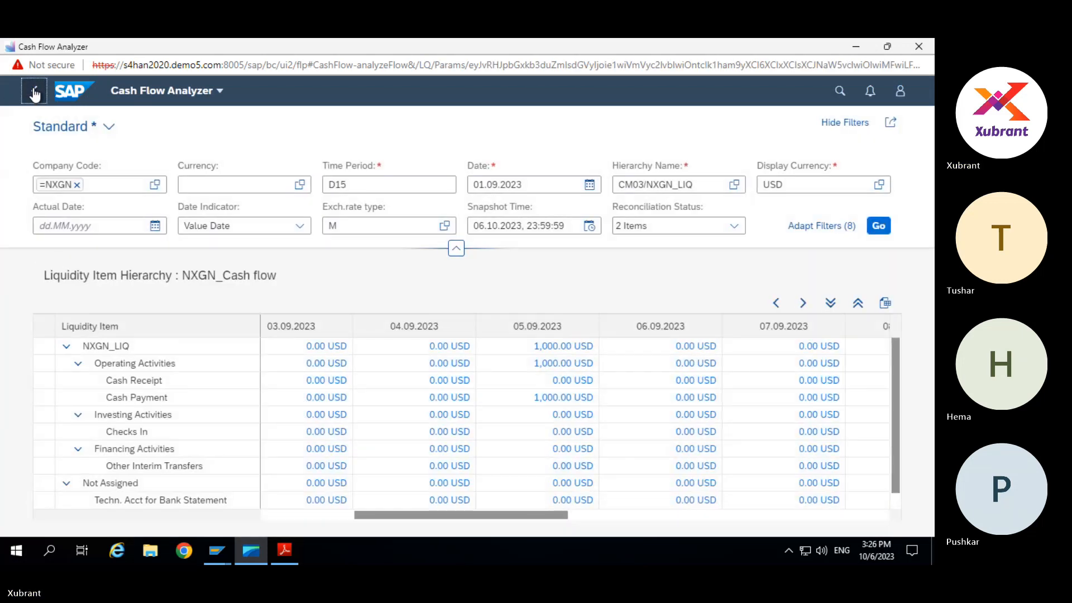
Switch back to SAP GUI and close the conditions of query ZNXGN01.
key("alt+Tab")
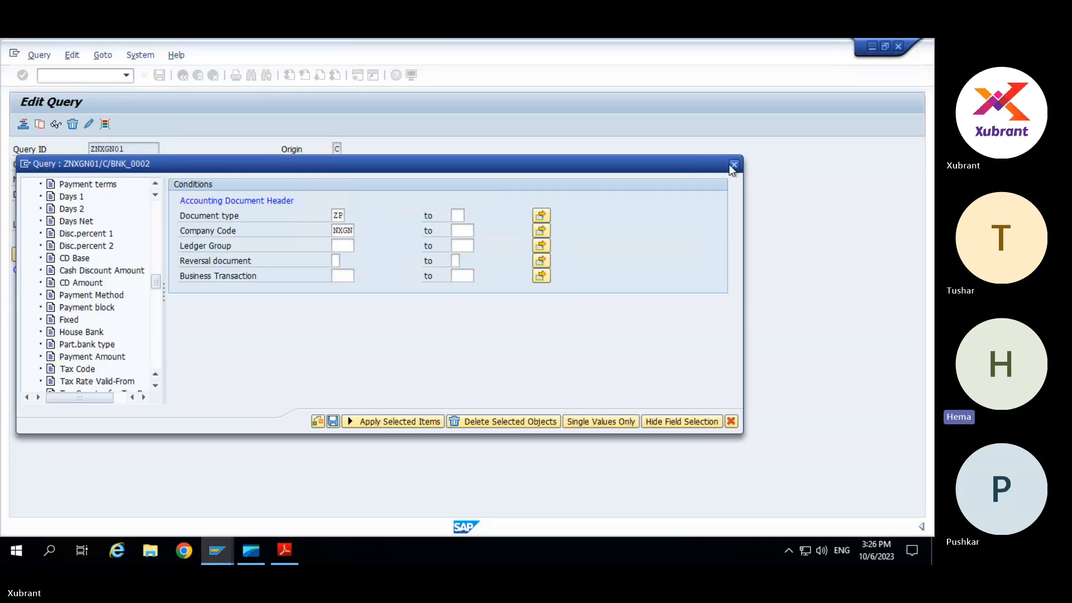
left_click(733, 165)
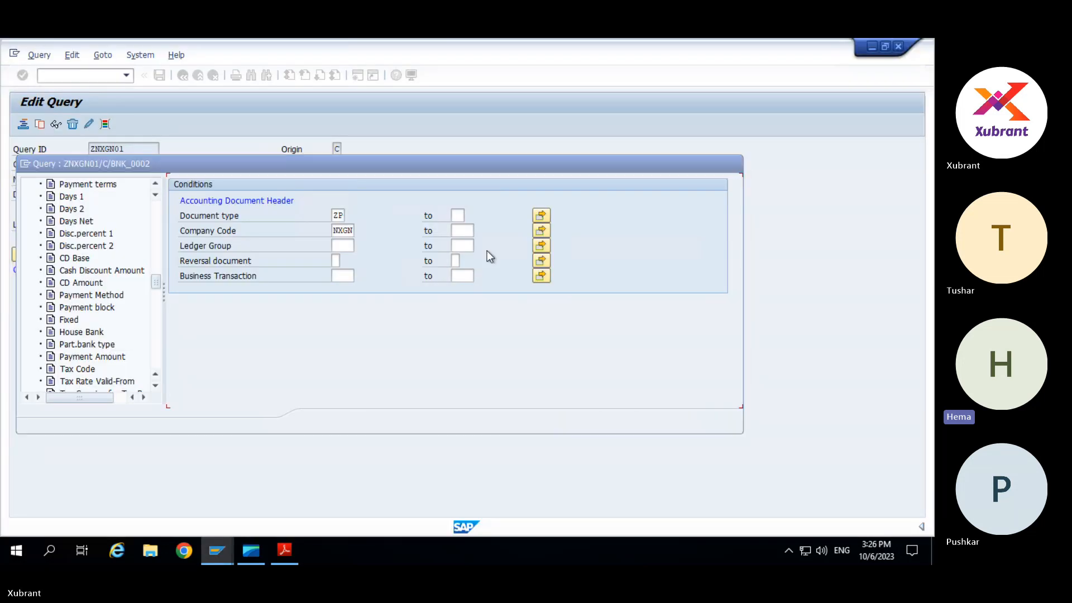
left_click(186, 291)
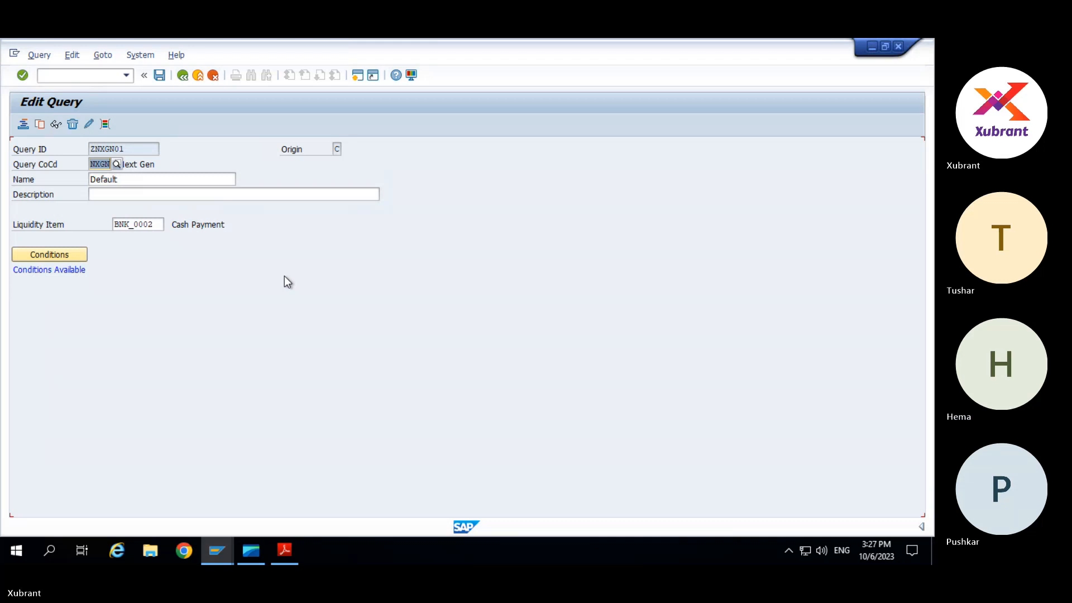
Compare the Cash Payment row in the Cash Flow Analyzer's liquidity item hierarchy with the liquidity item set in query ZNXGN01.
key("alt+Tab")
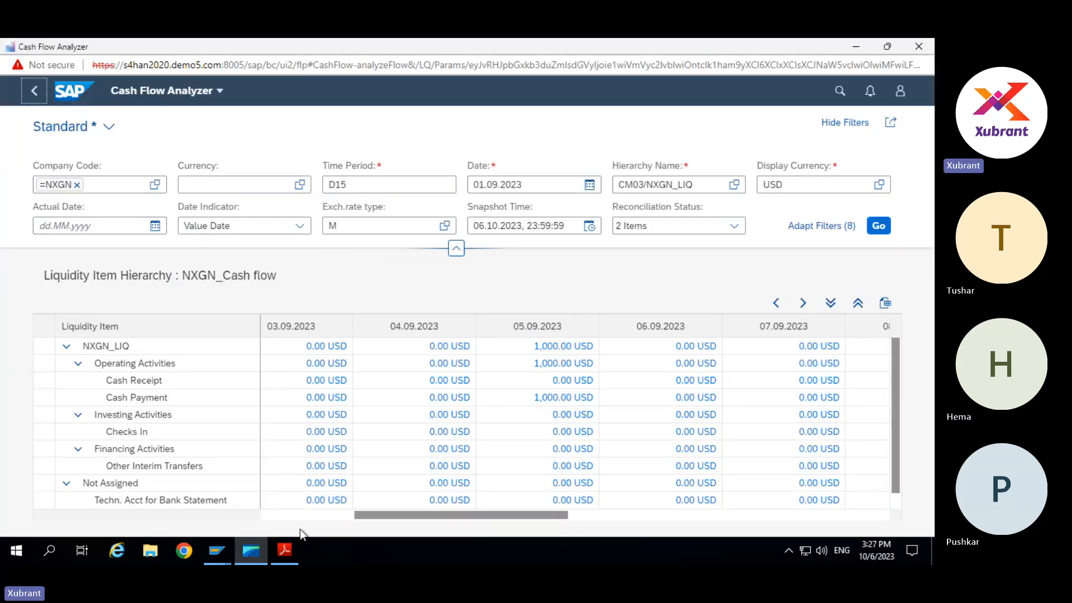
left_click(291, 514)
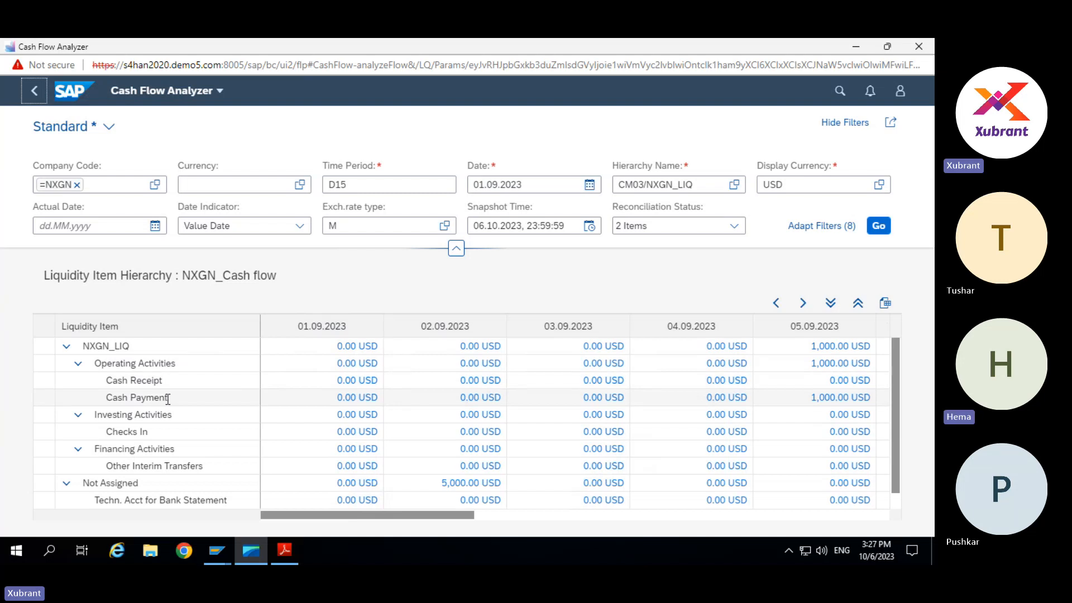
key("alt+Tab")
left_click(164, 225)
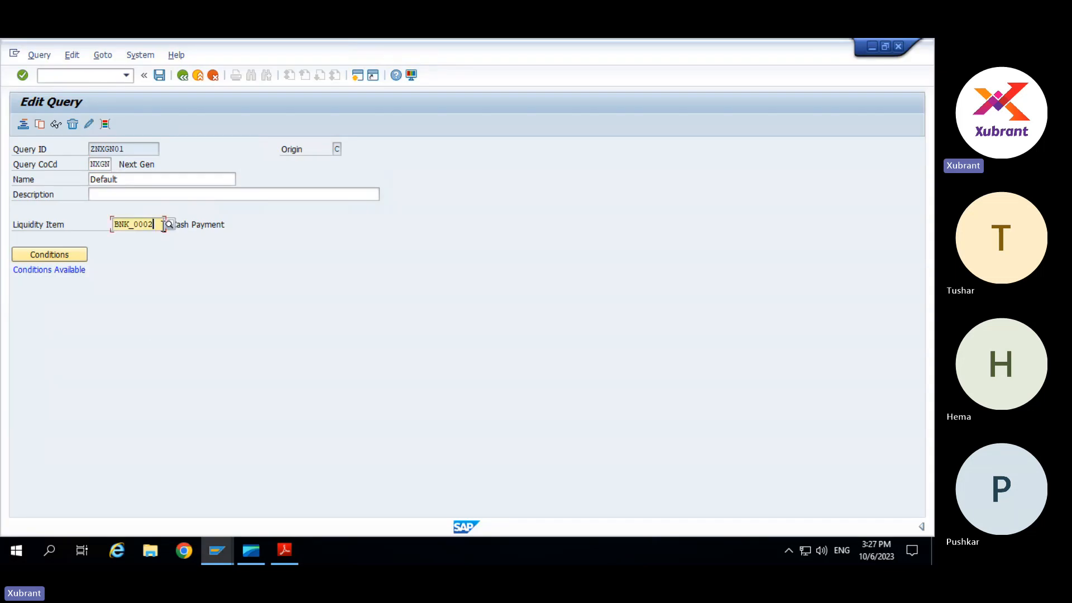
key("alt+Tab")
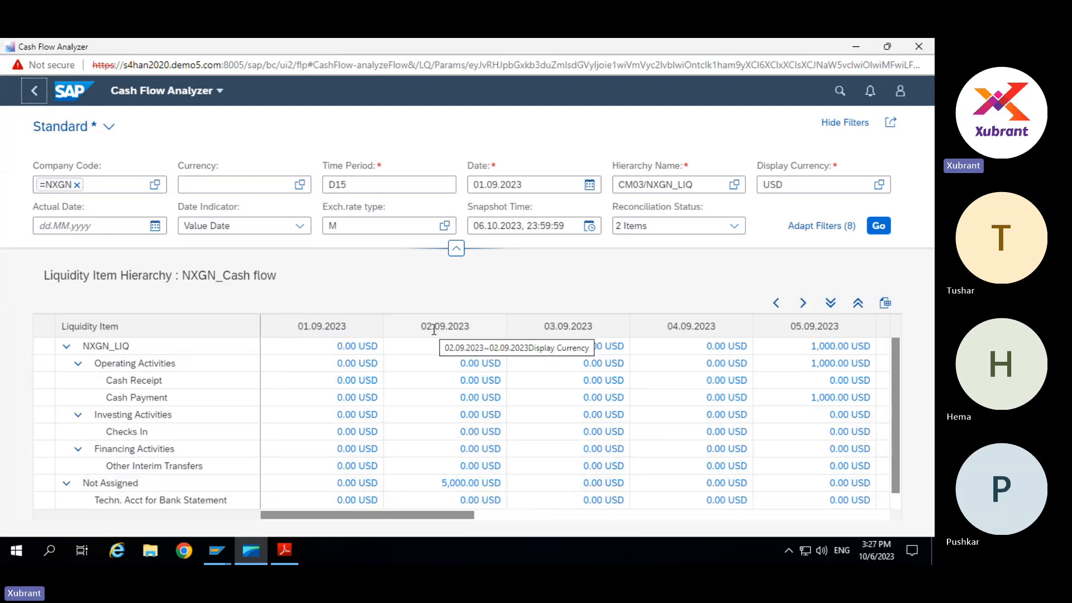
left_click(115, 400)
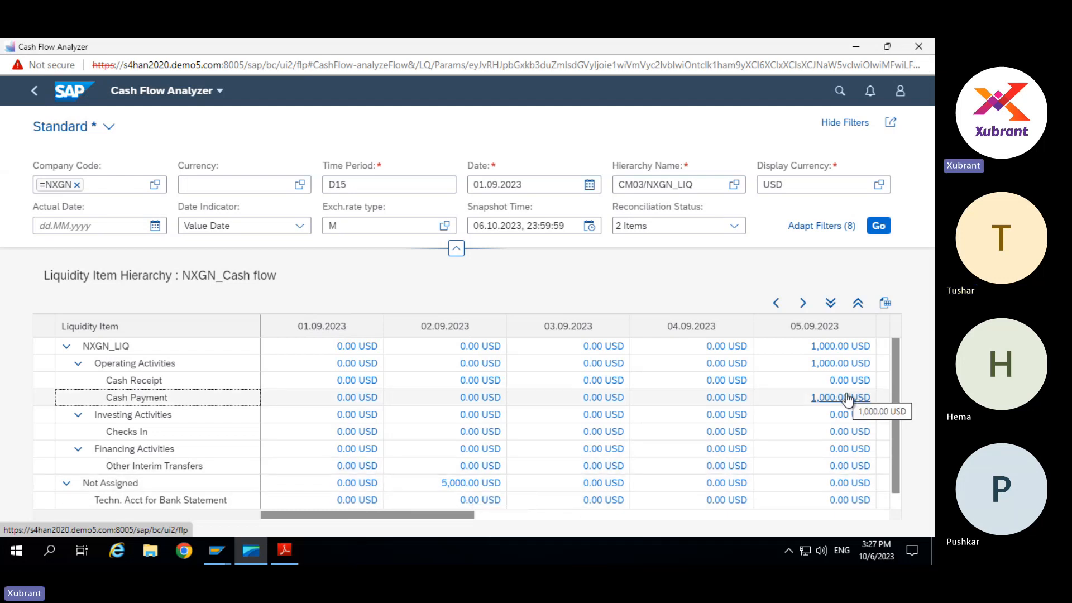
Examine the cash flow items behind the unassigned #EMPTY amount on 10.09.2023, and return to the liquidity item hierarchy.
left_click(489, 517)
left_click_drag(494, 515, 648, 511)
left_click(455, 484)
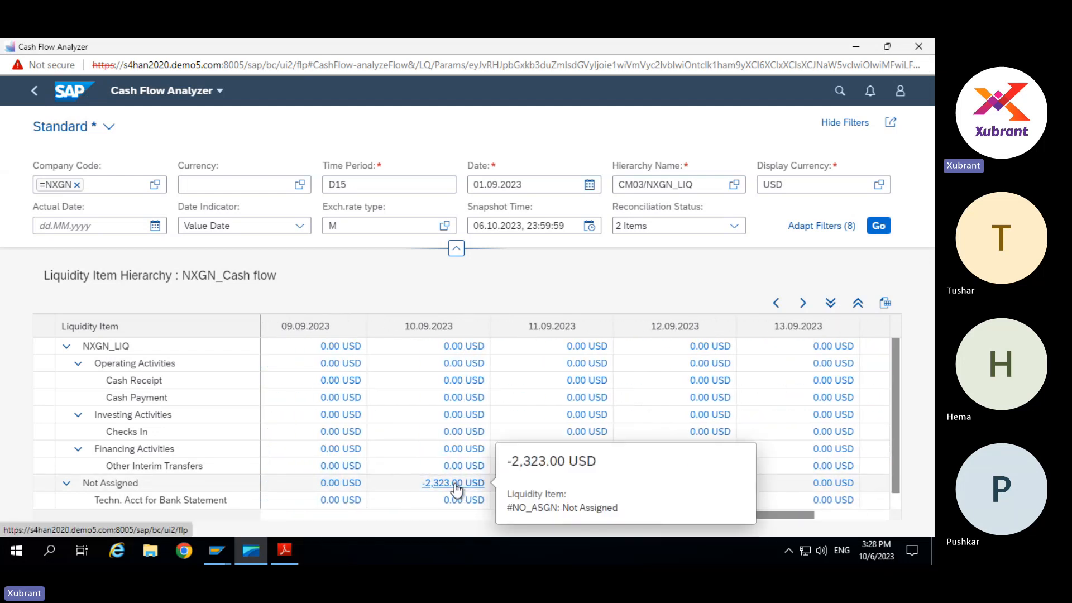
scroll(455, 490, "down", 1)
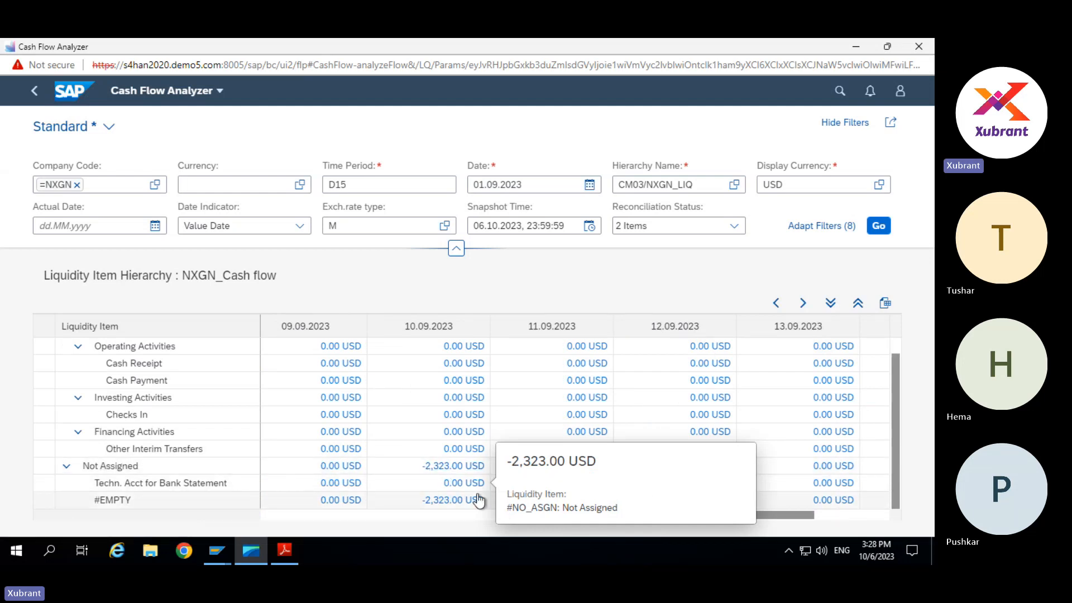
left_click(455, 500)
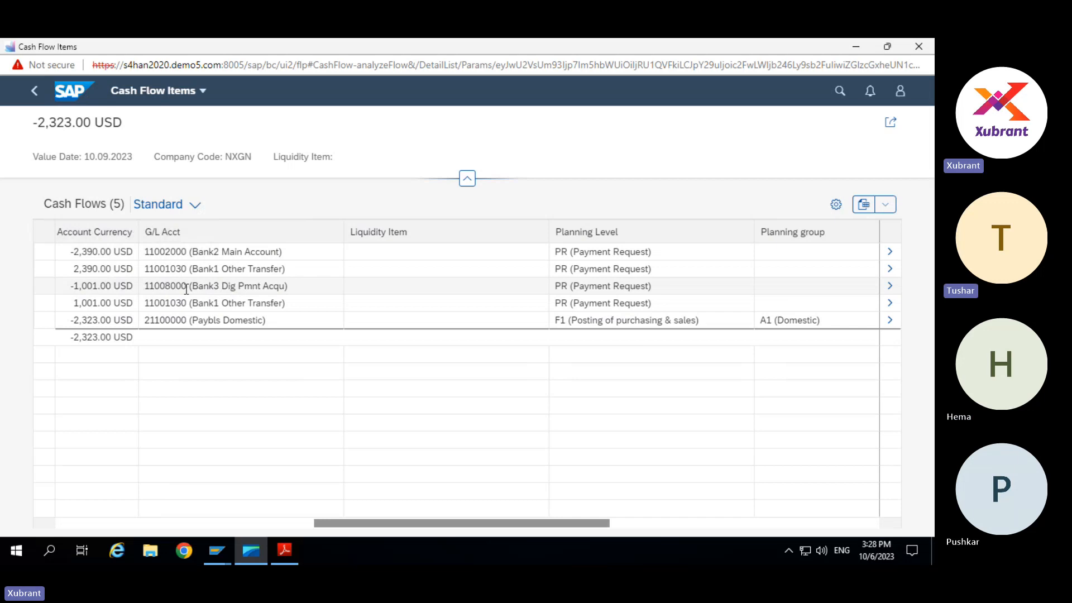
left_click(34, 92)
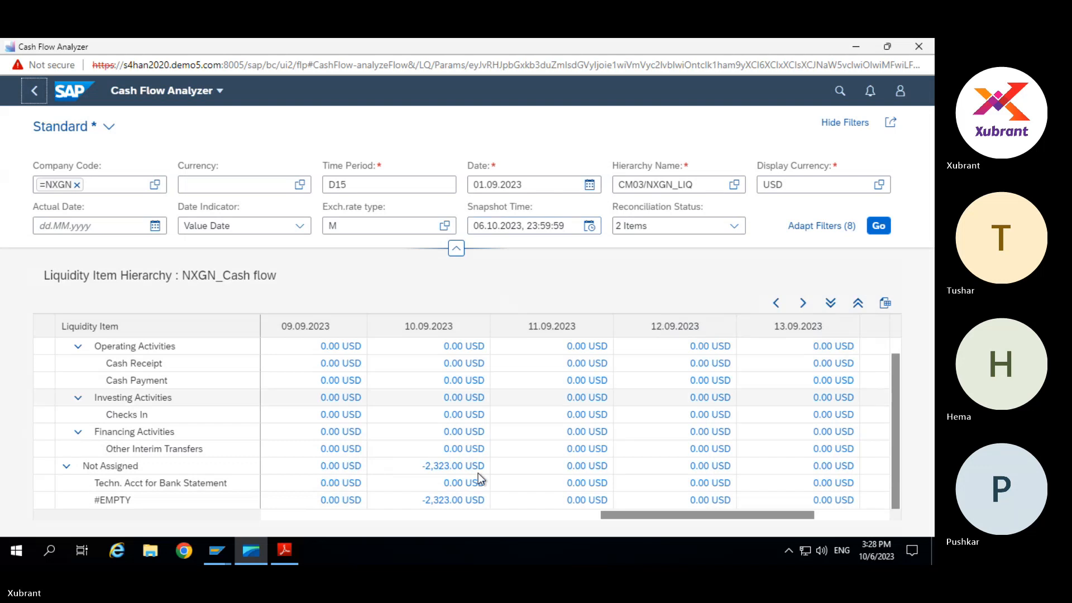
left_click(848, 514)
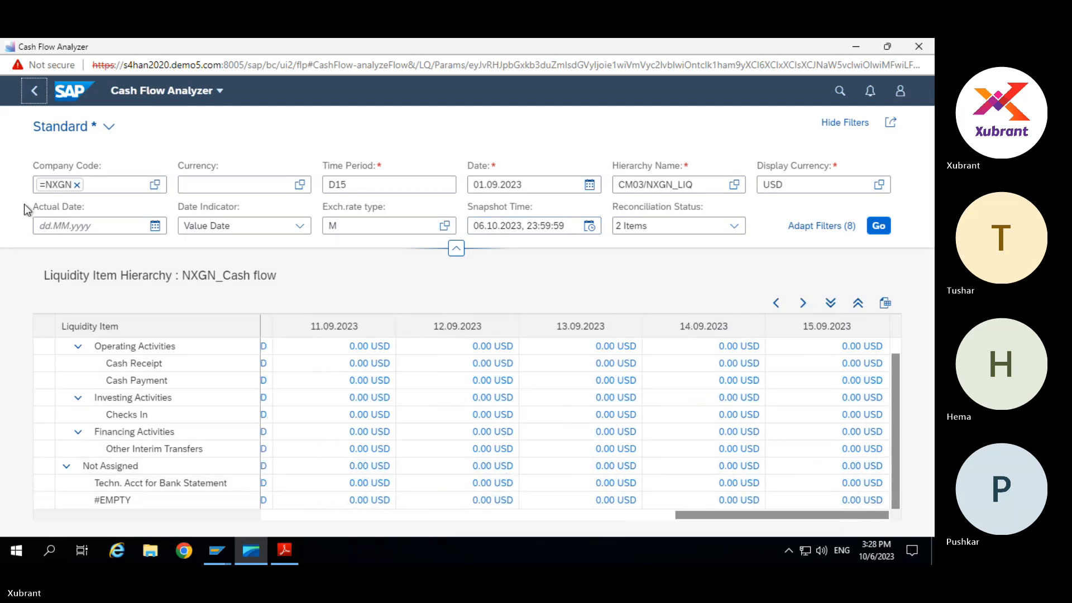
Switch to SAP GUI, leave the query editor and view the defined query sequences for origin C.
key("alt+Tab")
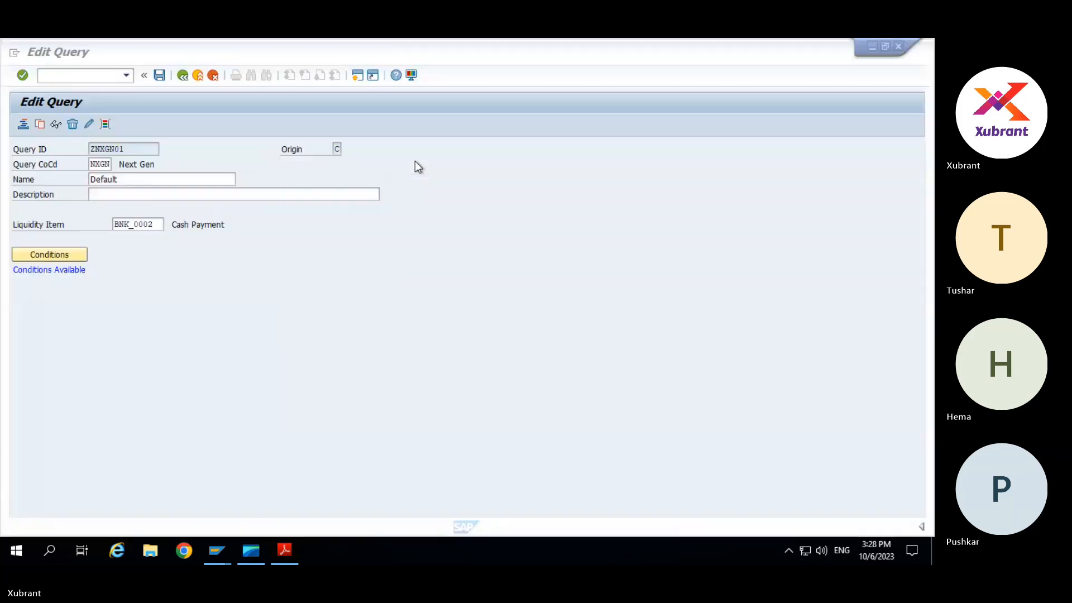
key("F3")
left_click(206, 320)
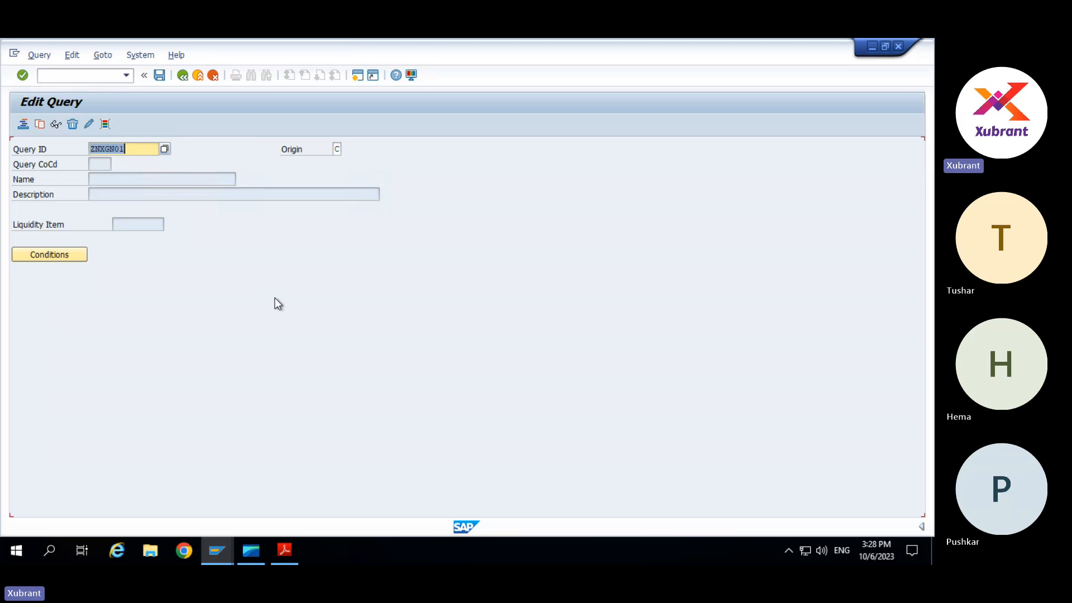
key("F3")
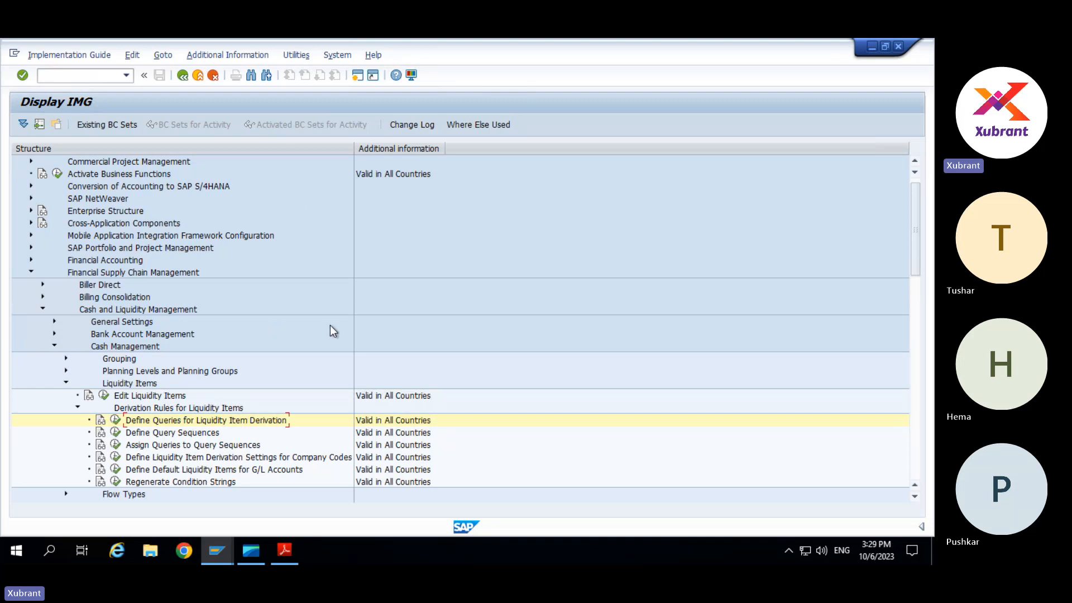
left_click(116, 433)
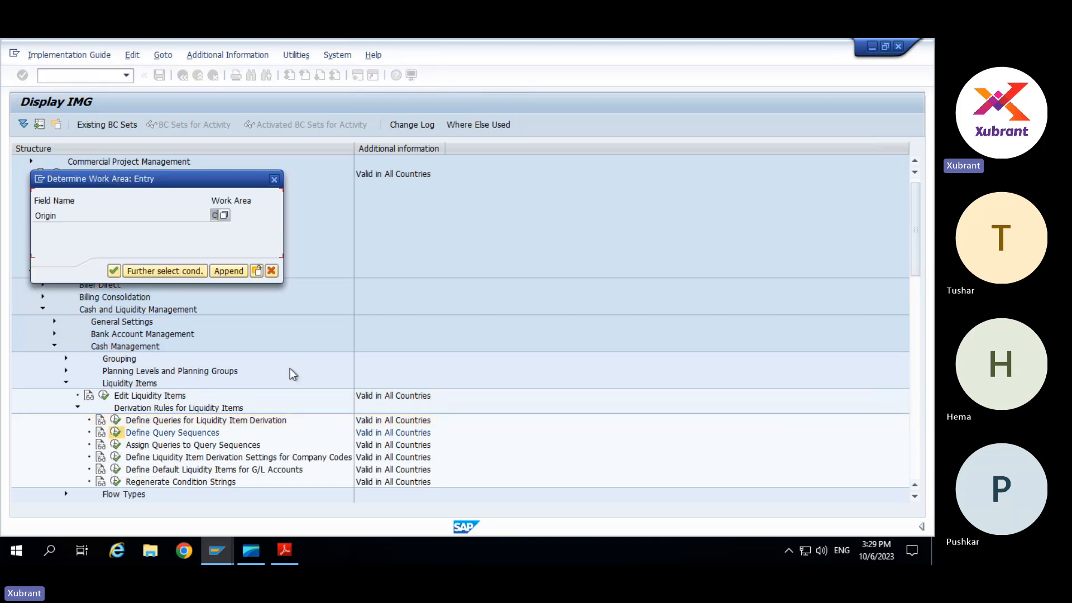
left_click(113, 271)
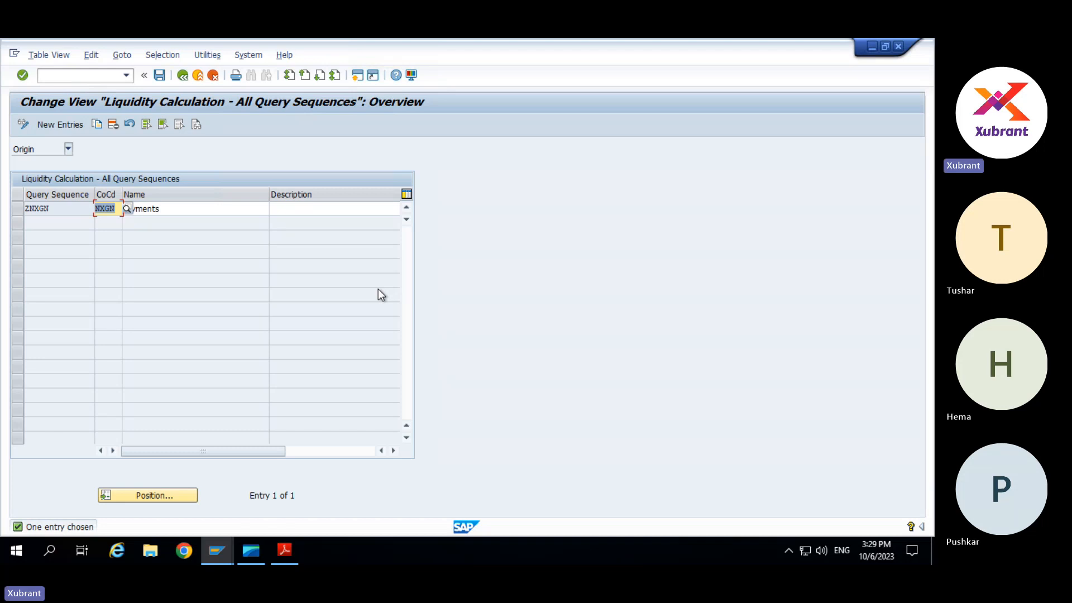
left_click(183, 76)
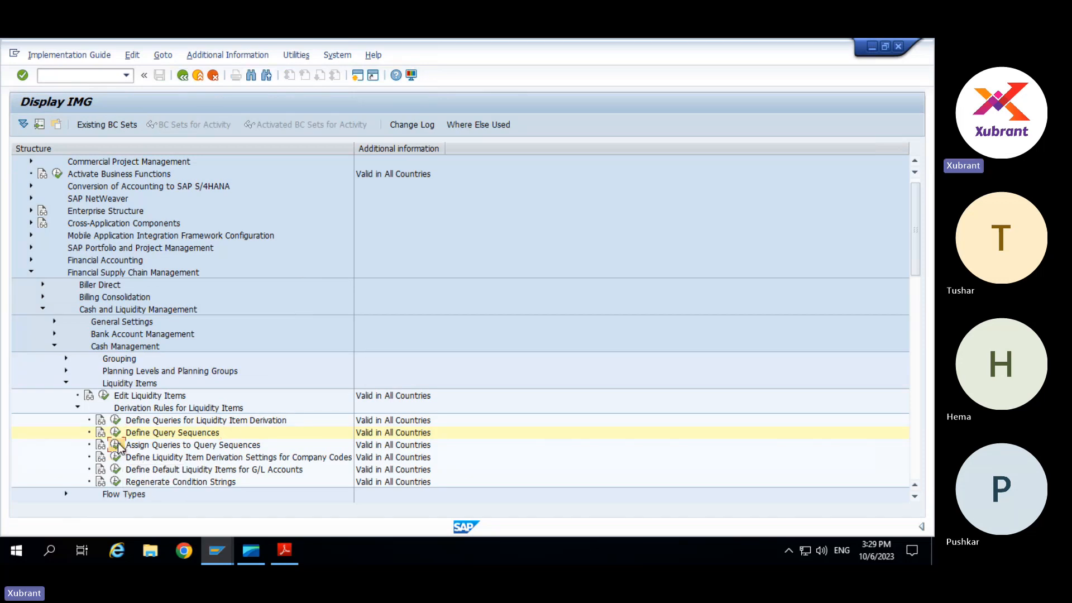
Review the queries assigned to query sequence ZNXGN for origin C, and return to the implementation guide.
left_click(118, 445)
key("Return")
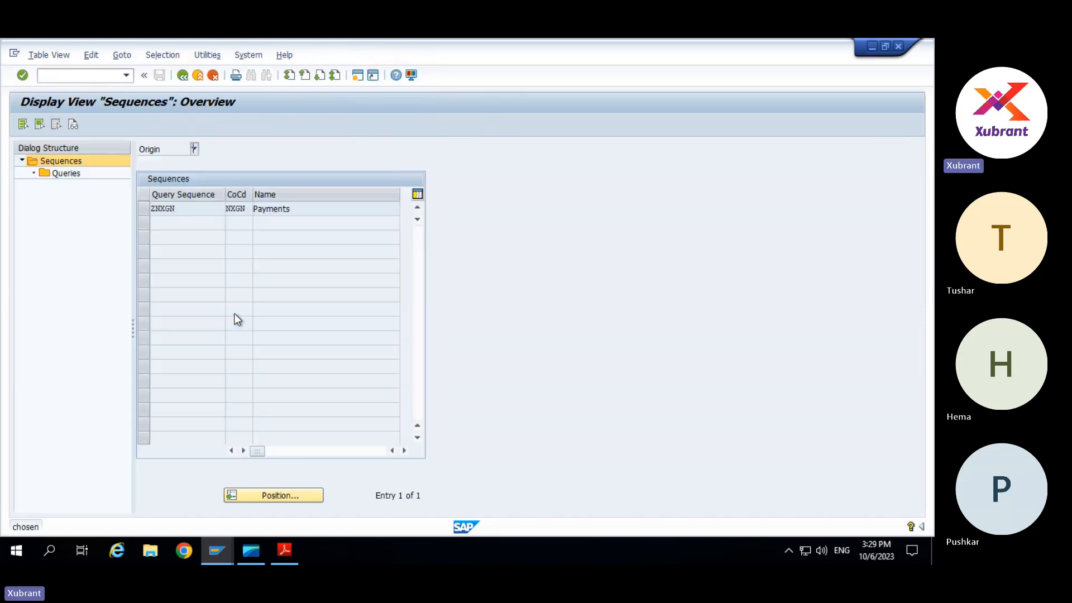
left_click(144, 209)
left_click(69, 175)
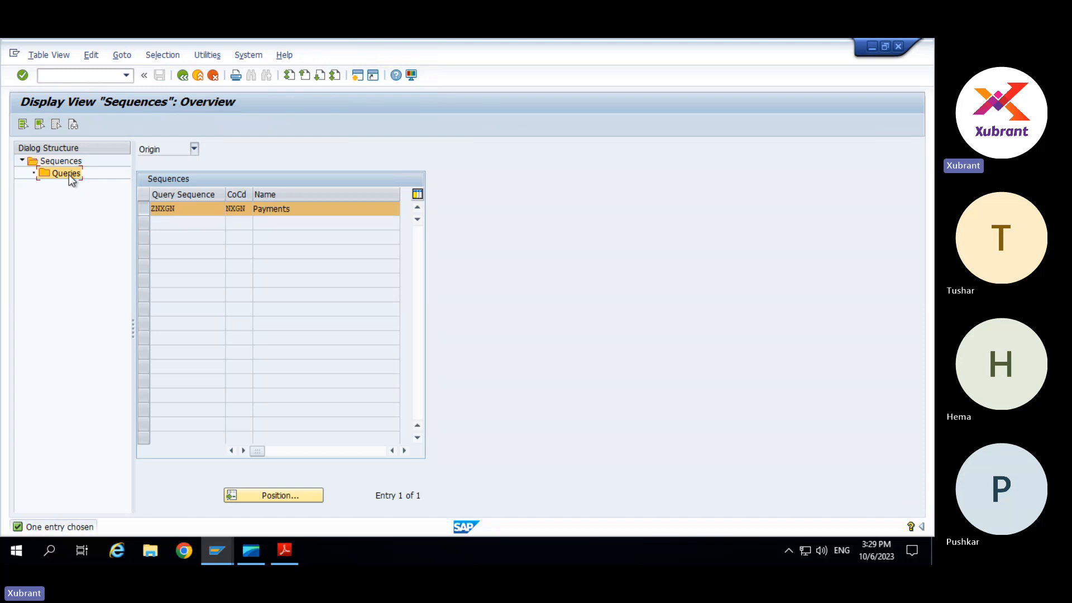
double_click(68, 174)
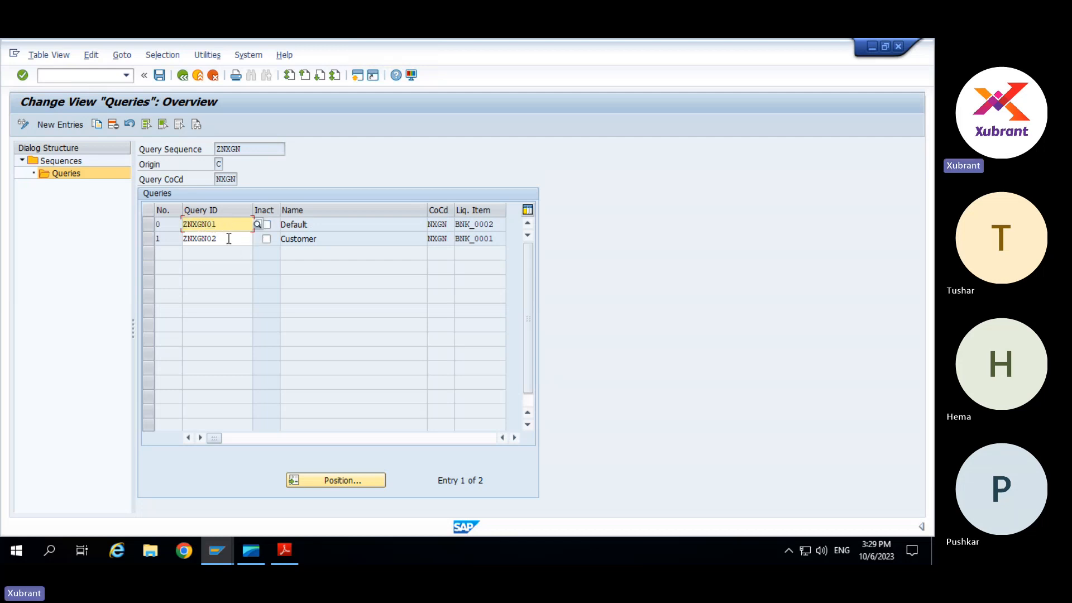
left_click(233, 239)
left_click(231, 224)
left_click(232, 240)
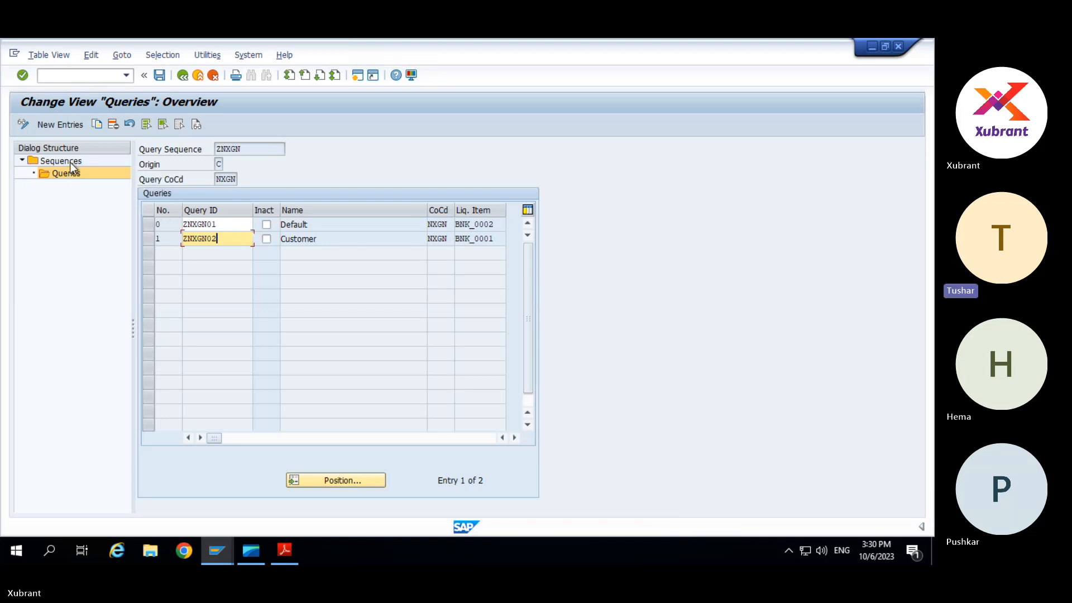
key("F3")
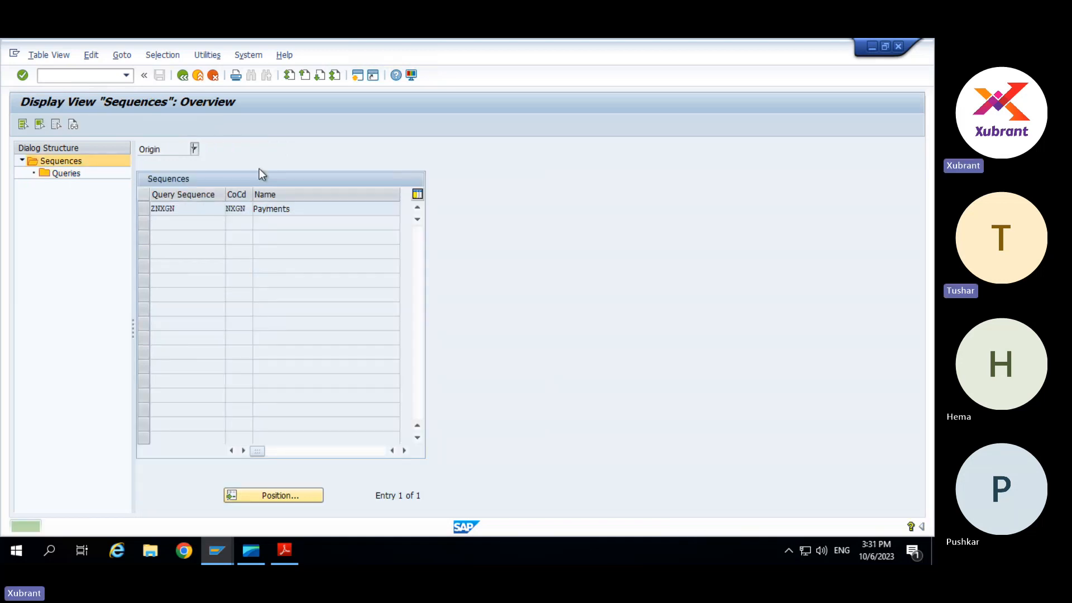
key("F3")
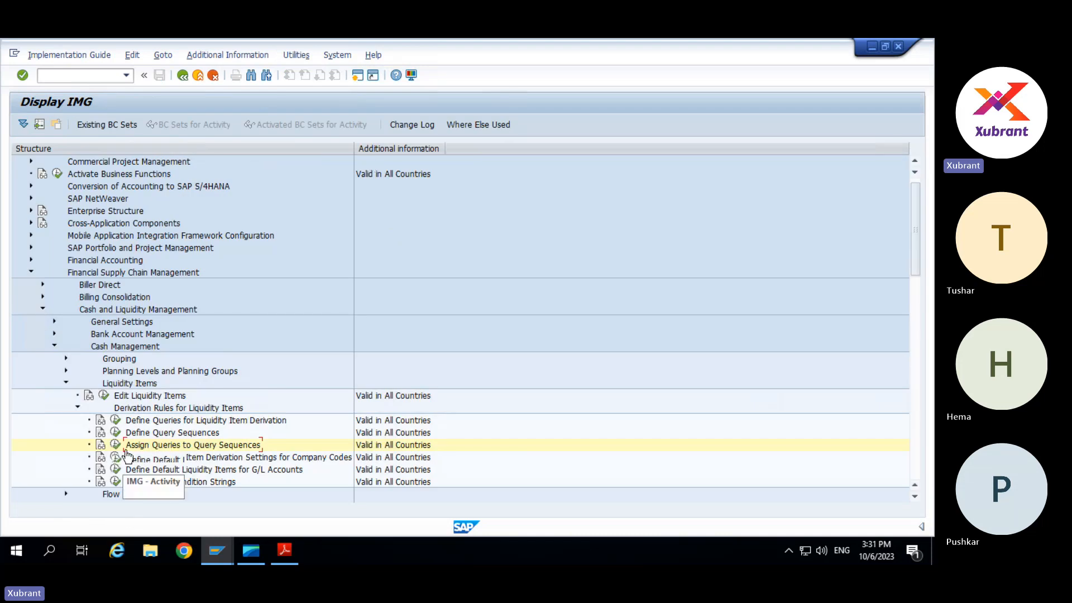
Look through the origin values available when defining query sequences, and cancel the work area entry.
left_click(115, 432)
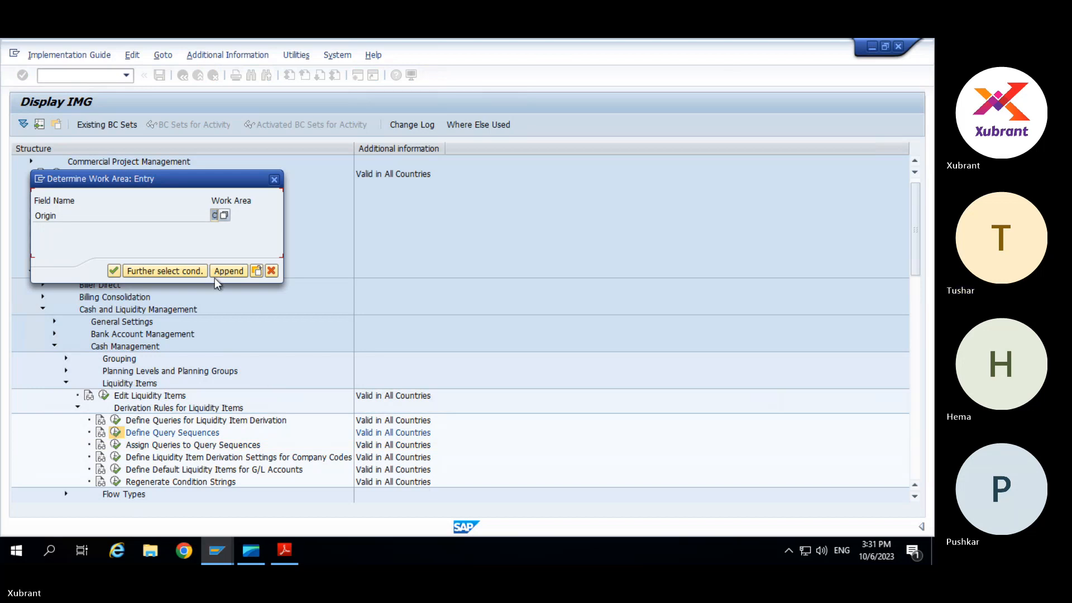
left_click(224, 215)
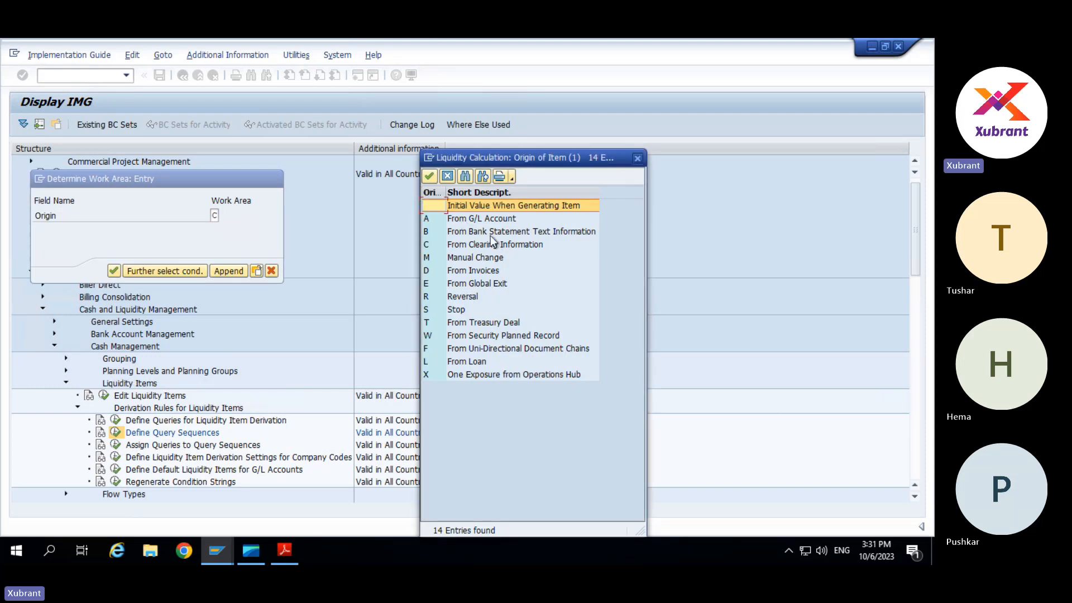
left_click(490, 220)
left_click(488, 229)
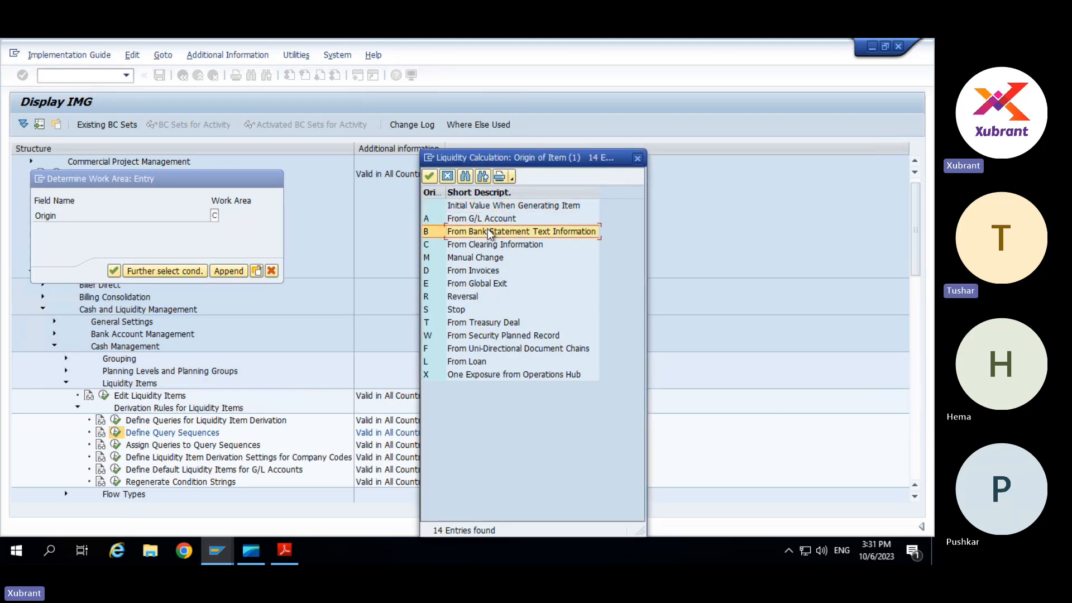
left_click(482, 244)
left_click(478, 258)
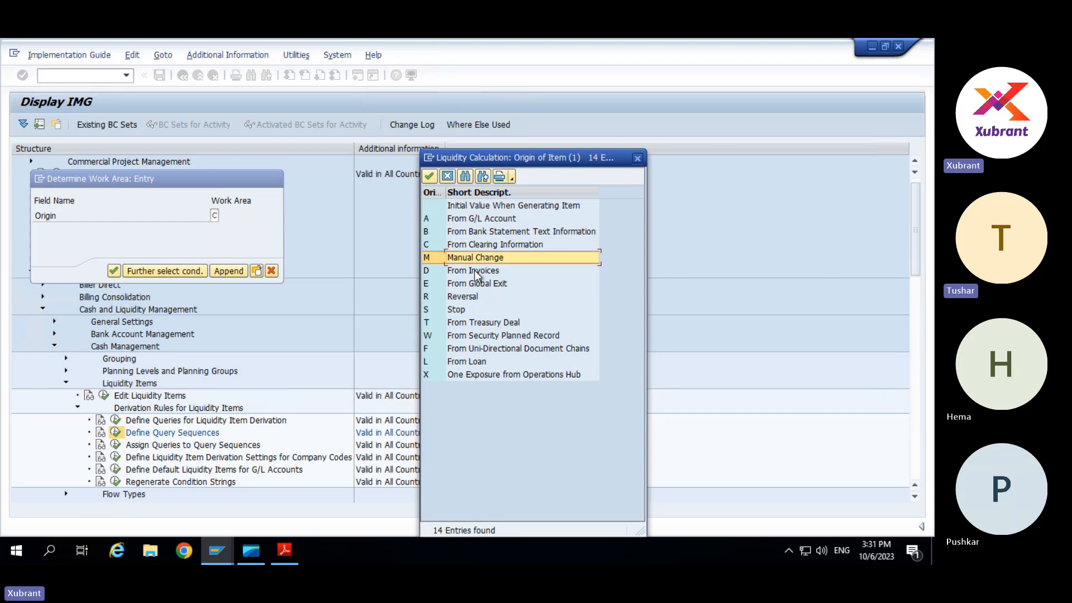
left_click(476, 271)
left_click(473, 286)
left_click(469, 298)
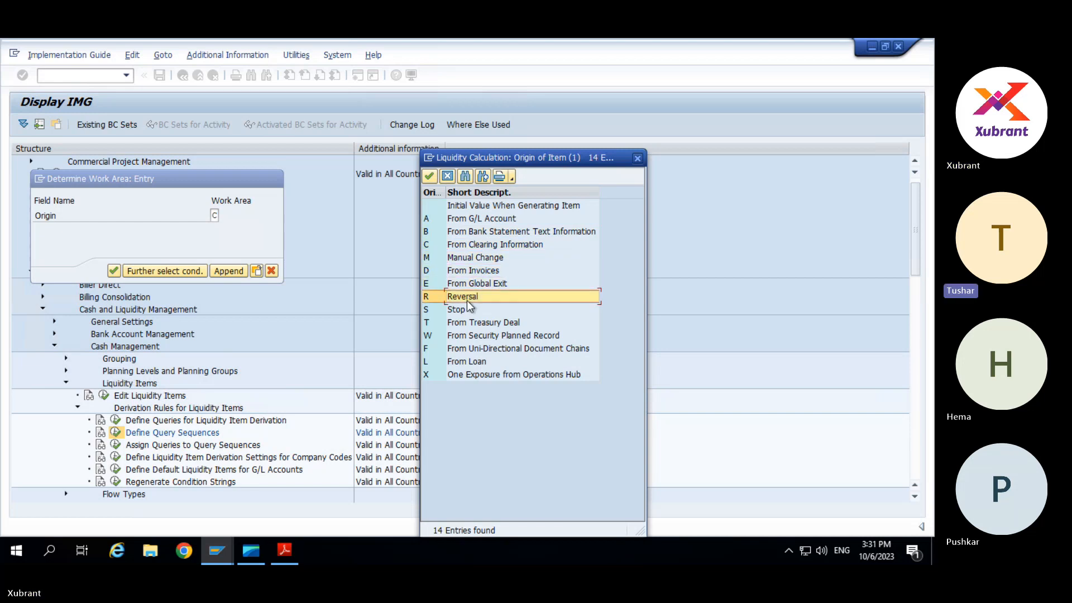
left_click(467, 311)
left_click(466, 323)
left_click(467, 336)
left_click(468, 349)
left_click(470, 362)
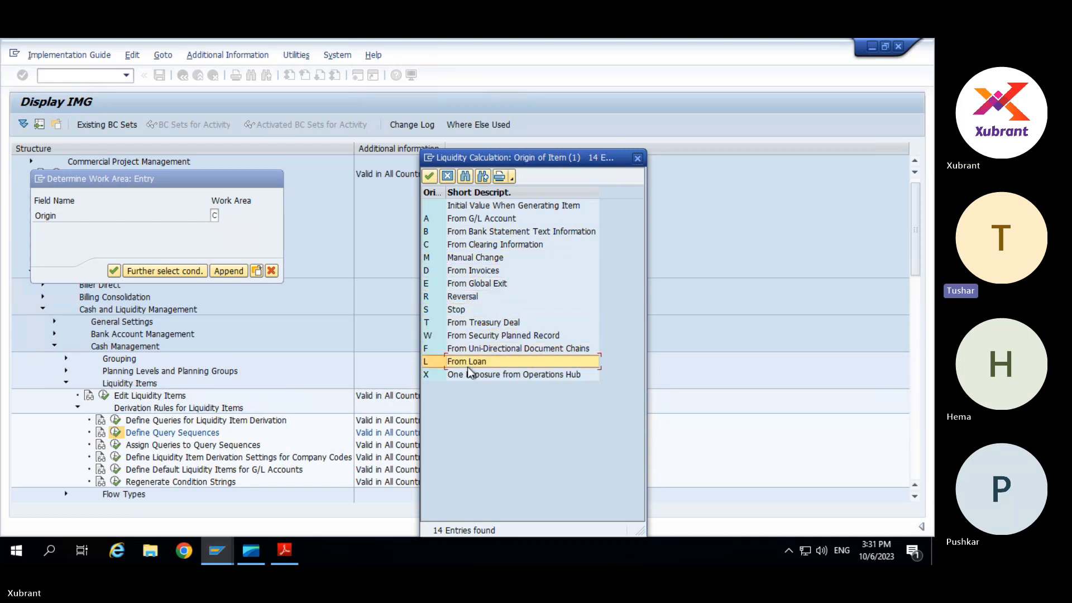
left_click(473, 375)
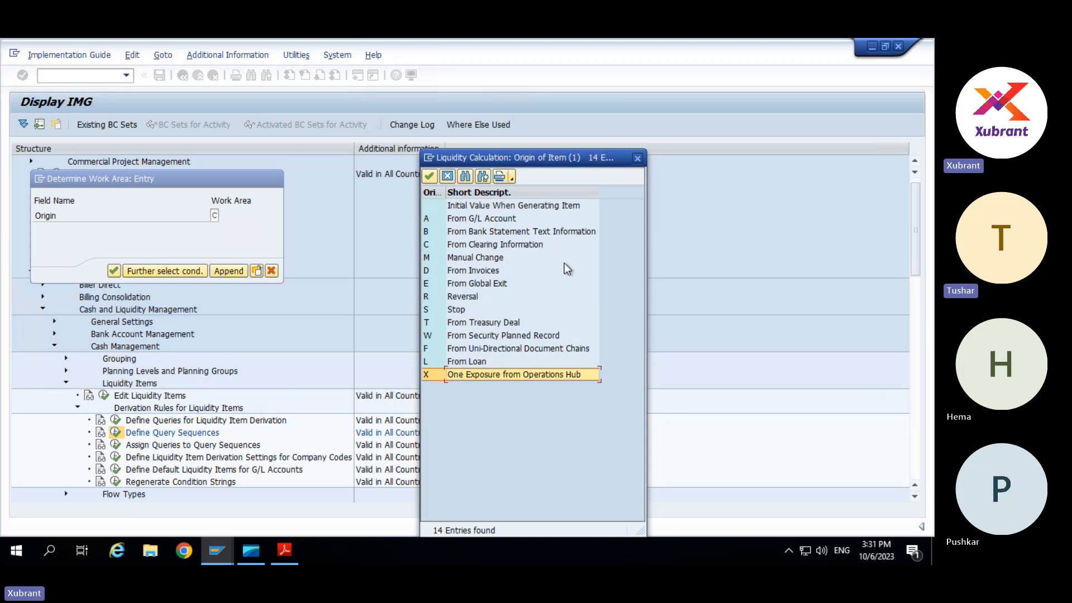
double_click(459, 324)
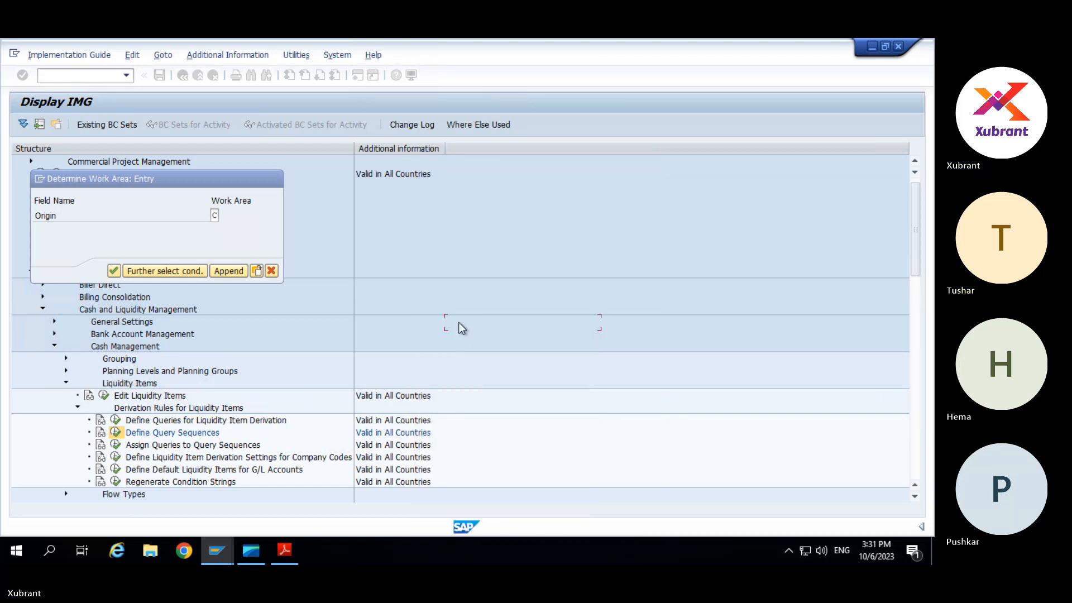
key("Escape")
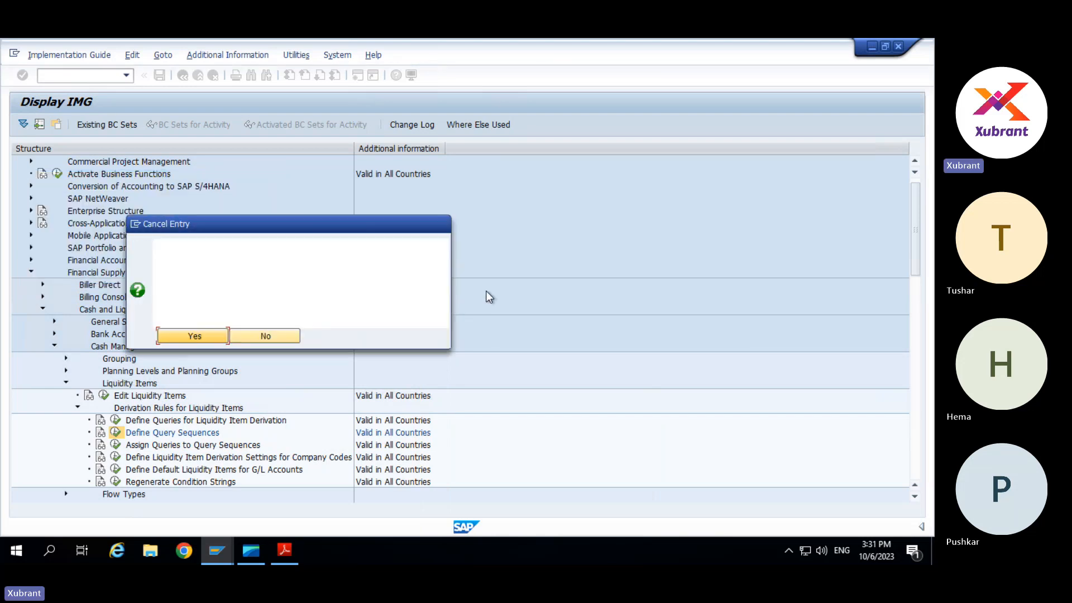
left_click(219, 333)
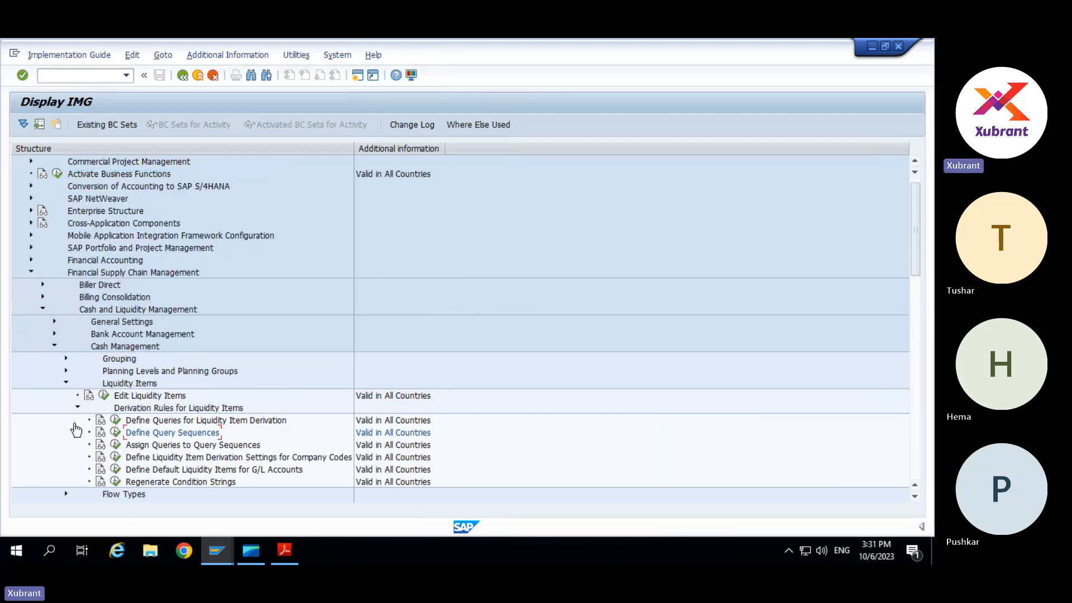
Open the liquidity item derivation queries and start query ZNXGN01 with origin T, From Treasury Deal.
left_click(115, 432)
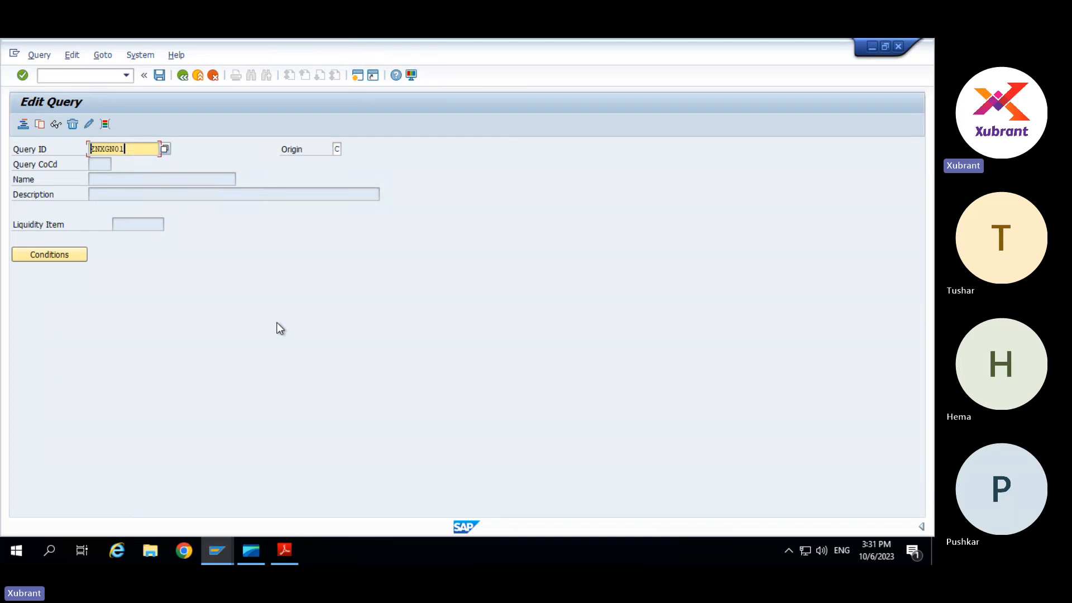
key("Tab")
left_click(347, 149)
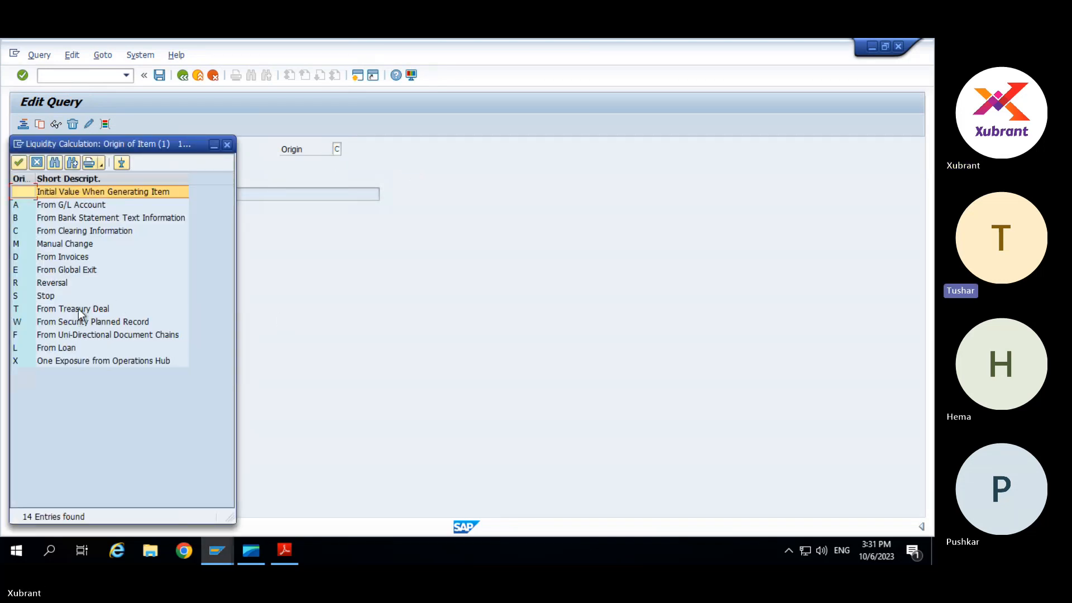
double_click(78, 309)
key("Return")
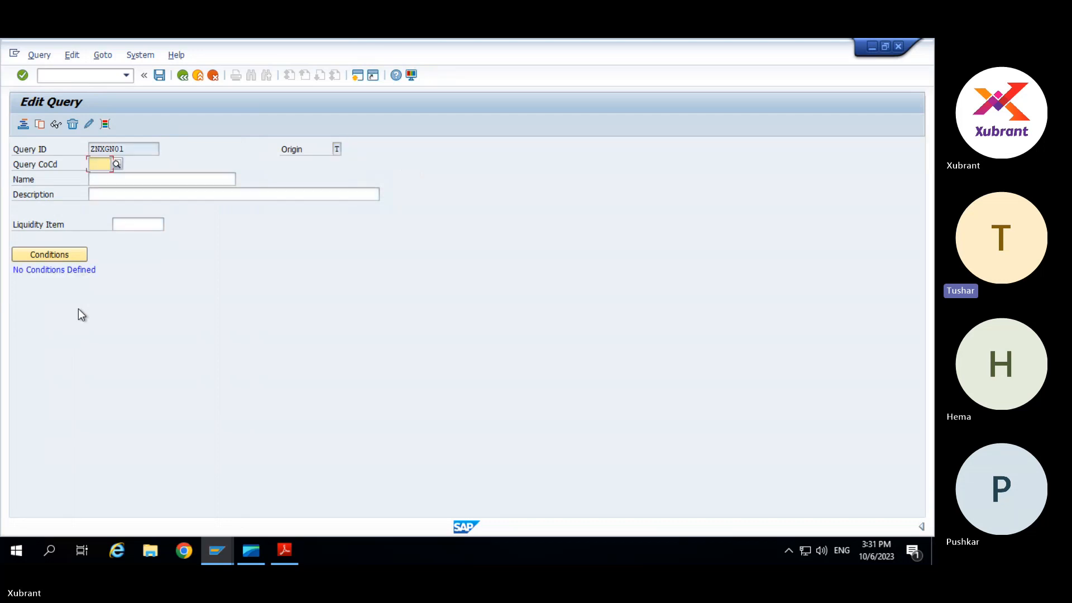
Fill in the treasury-origin query with company code NXGN, the name Treasury and liquidity item BNK_0001.
key("BackSpace")
key("Down")
key("Return")
key("Return")
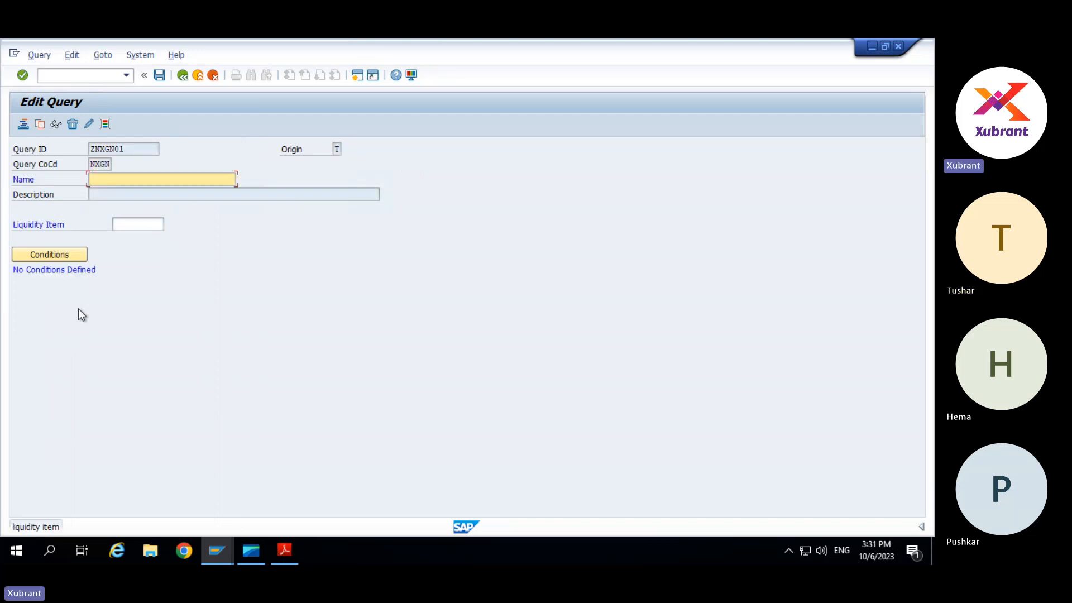
type("Treasury")
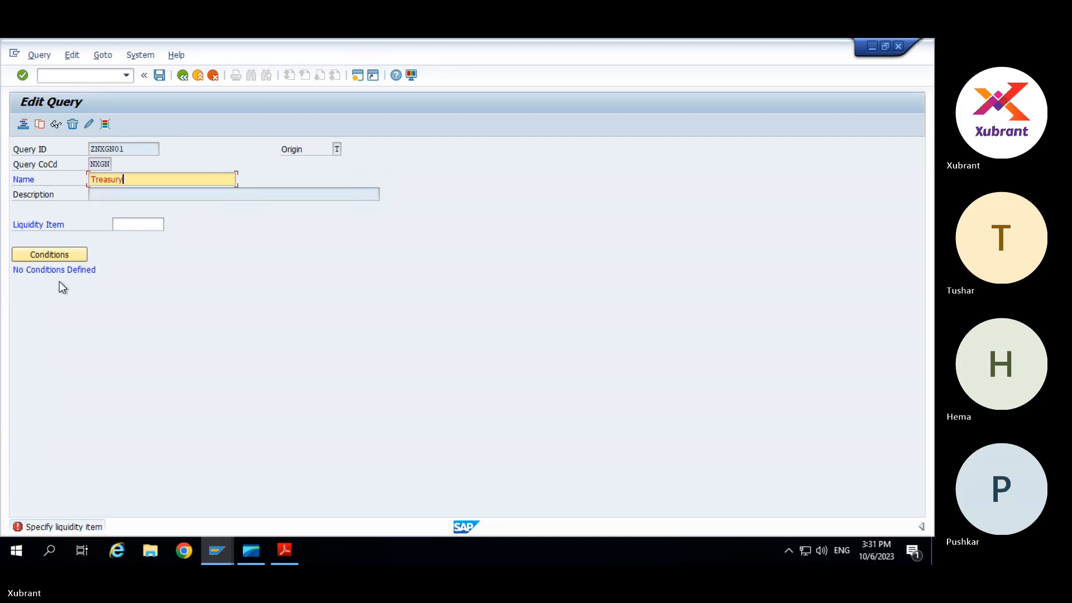
key("Return")
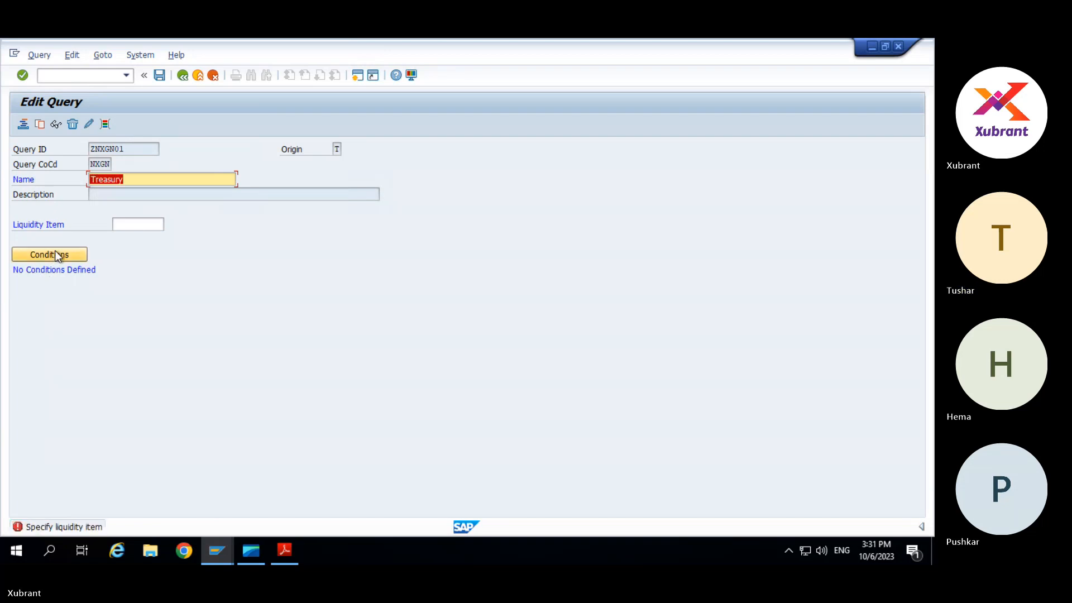
left_click(139, 224)
key("BackSpace")
key("Down")
key("Down")
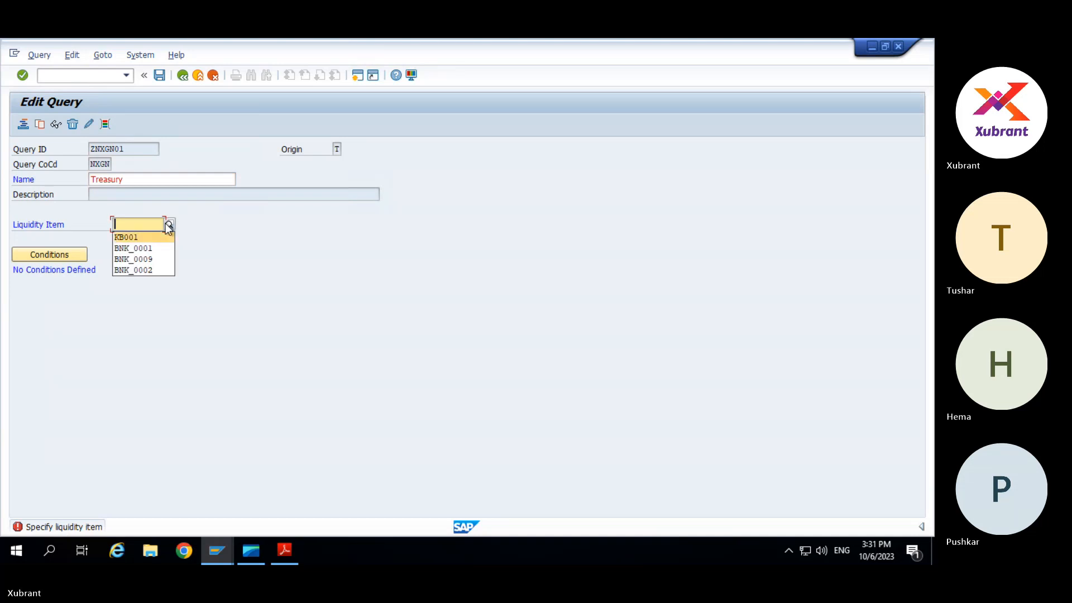
key("Return")
key("Return")
Examine the condition fields offered for CMF line items, transactions and transaction flows, and discard the unsaved query.
left_click(84, 253)
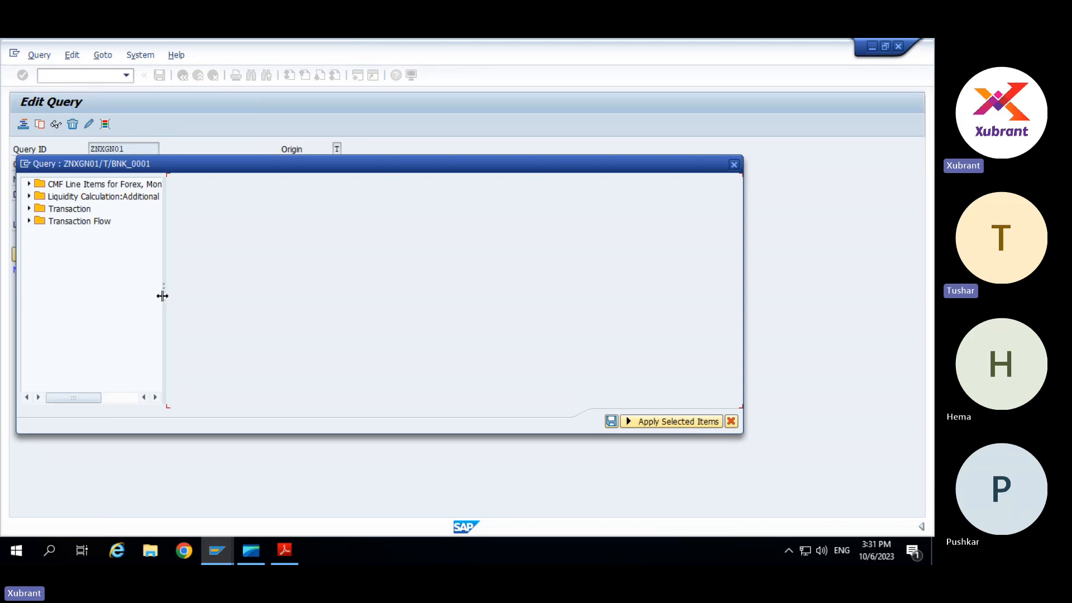
left_click_drag(163, 294, 391, 269)
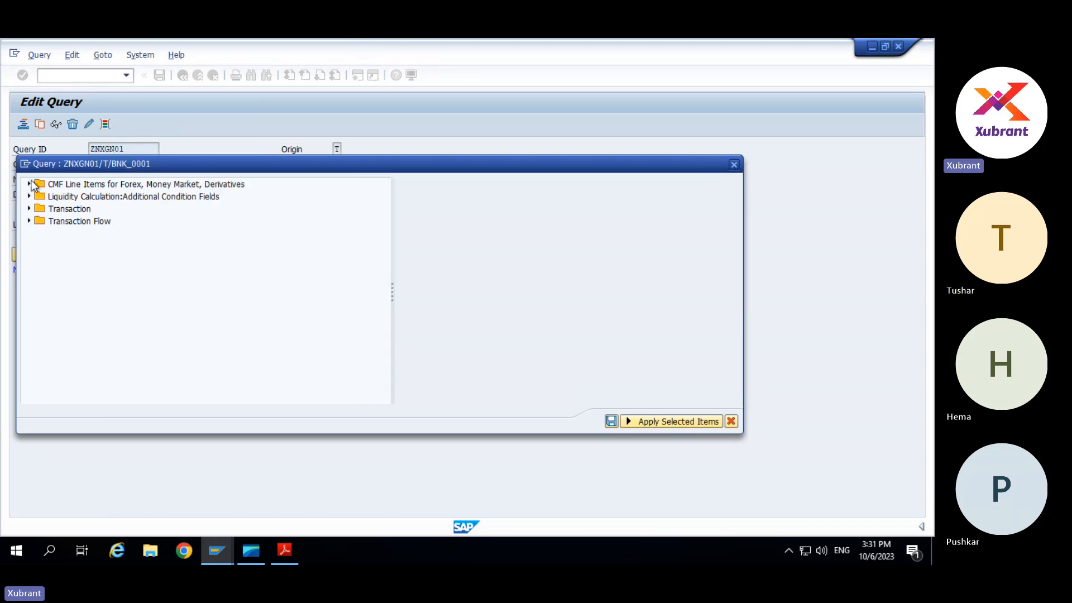
left_click(29, 184)
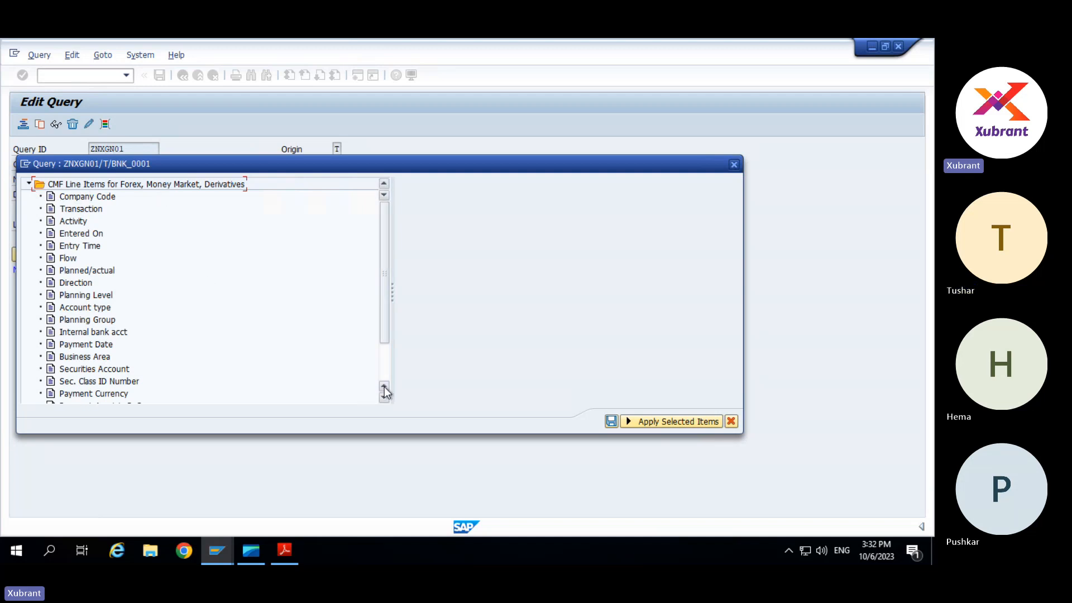
left_click(386, 371)
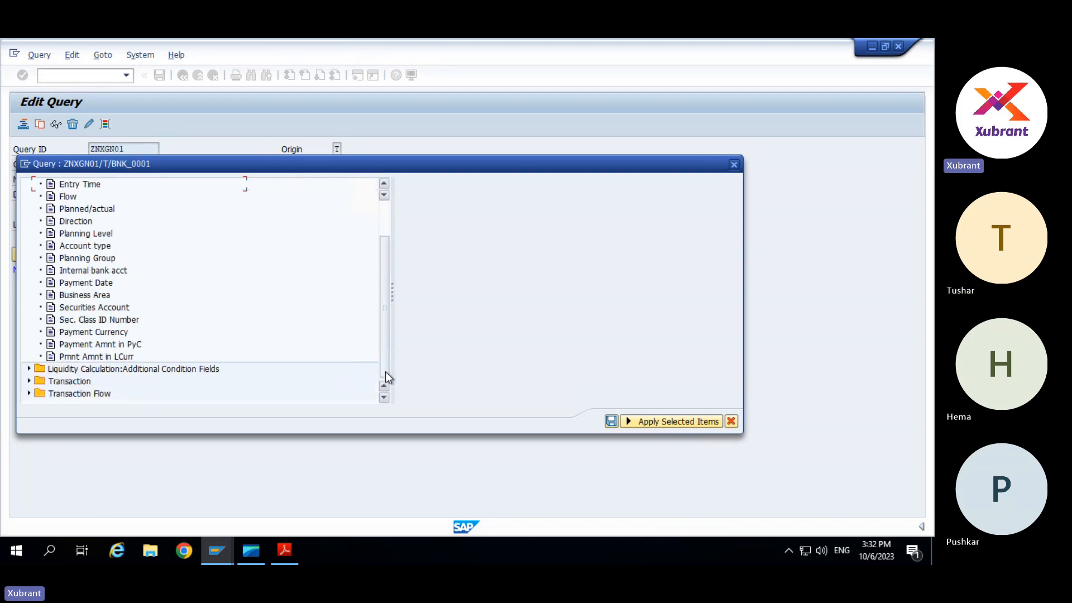
left_click(29, 394)
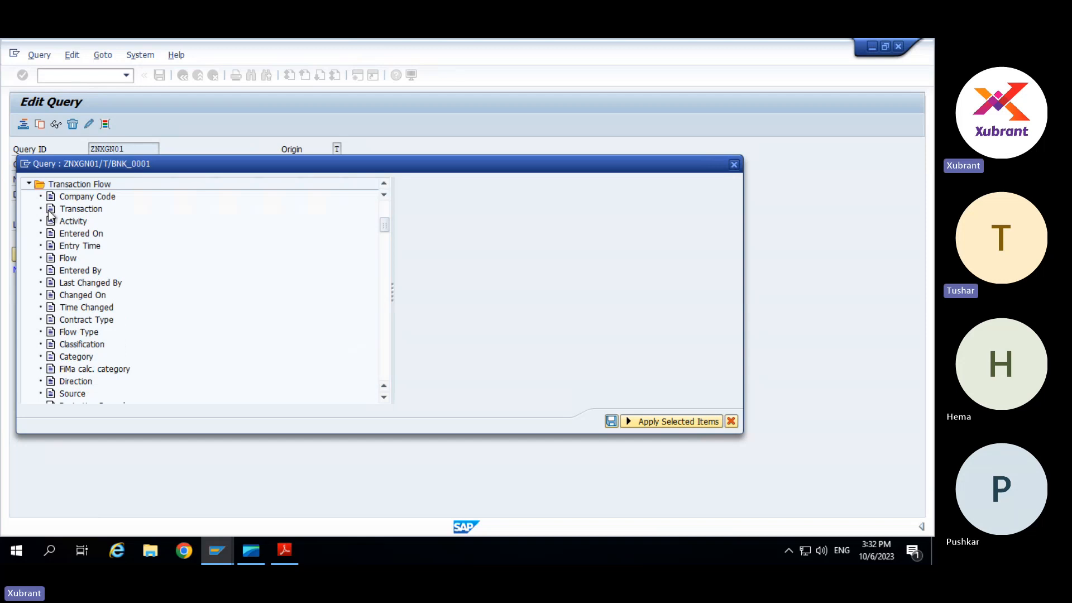
left_click(383, 214)
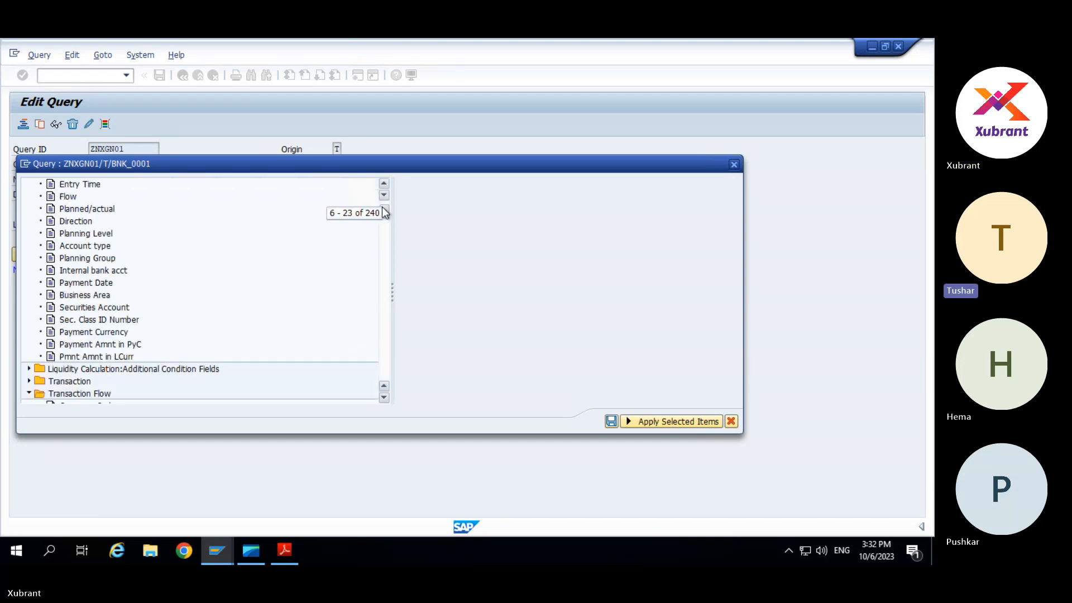
left_click(30, 378)
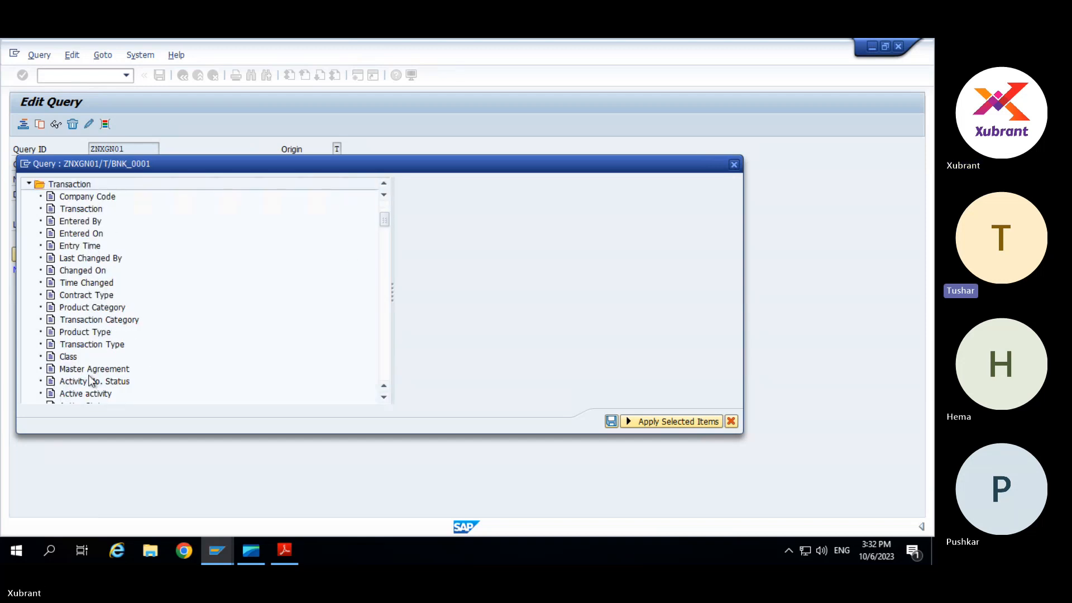
left_click(731, 422)
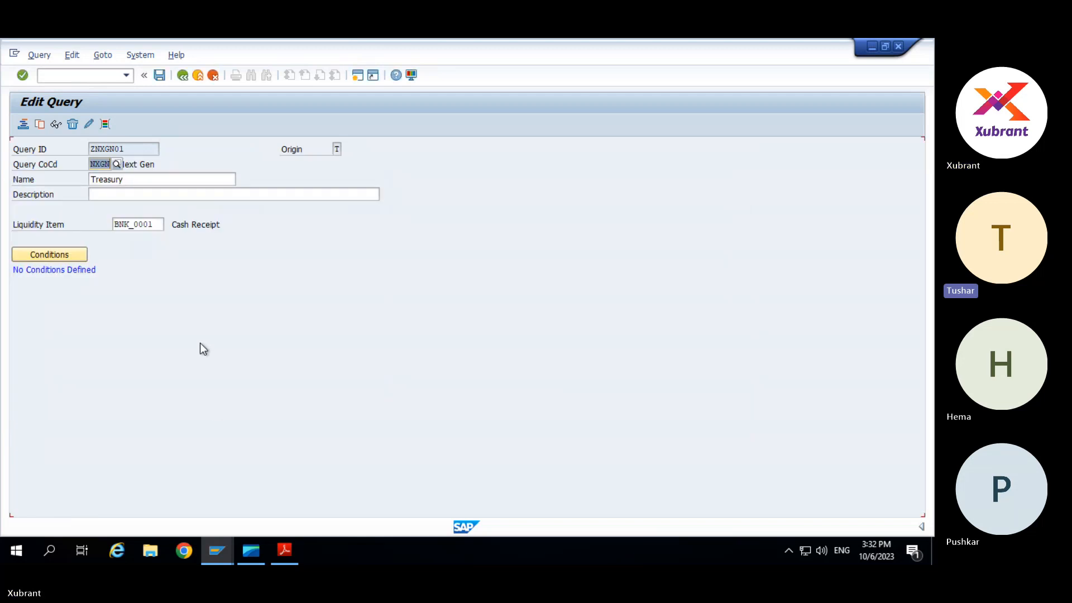
key("F3")
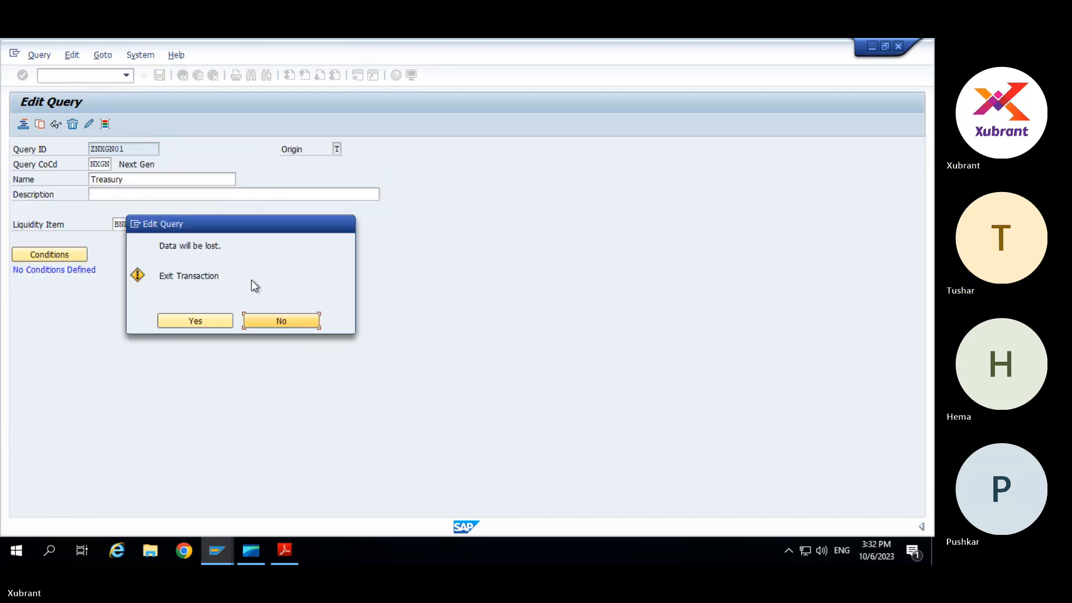
left_click(216, 321)
Try to create query ZNXGN01 with origin E, From Global Exit, and return to the implementation guide.
left_click(337, 149)
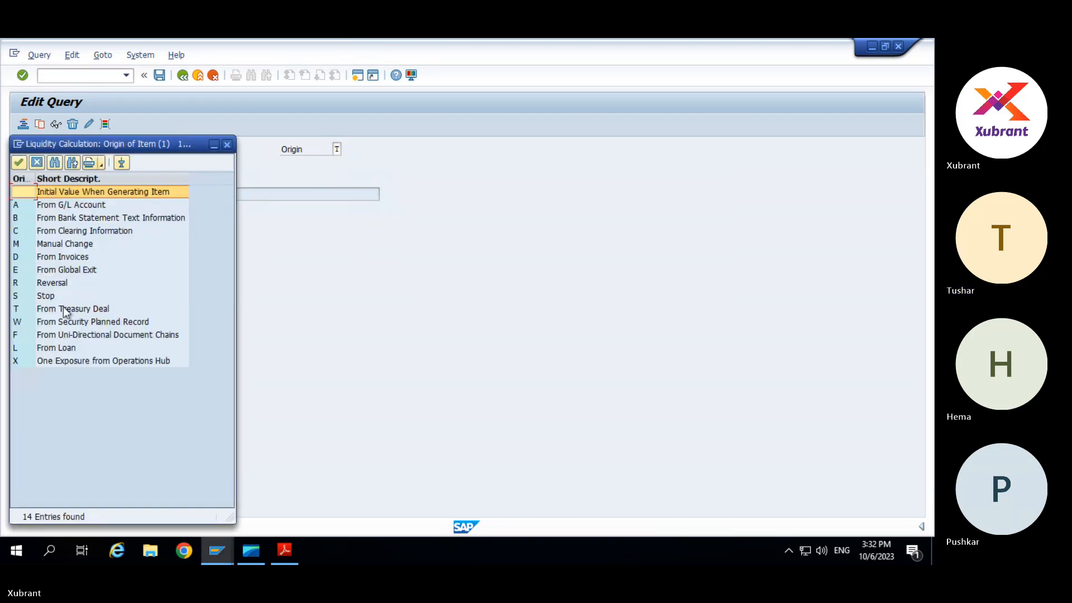
double_click(66, 271)
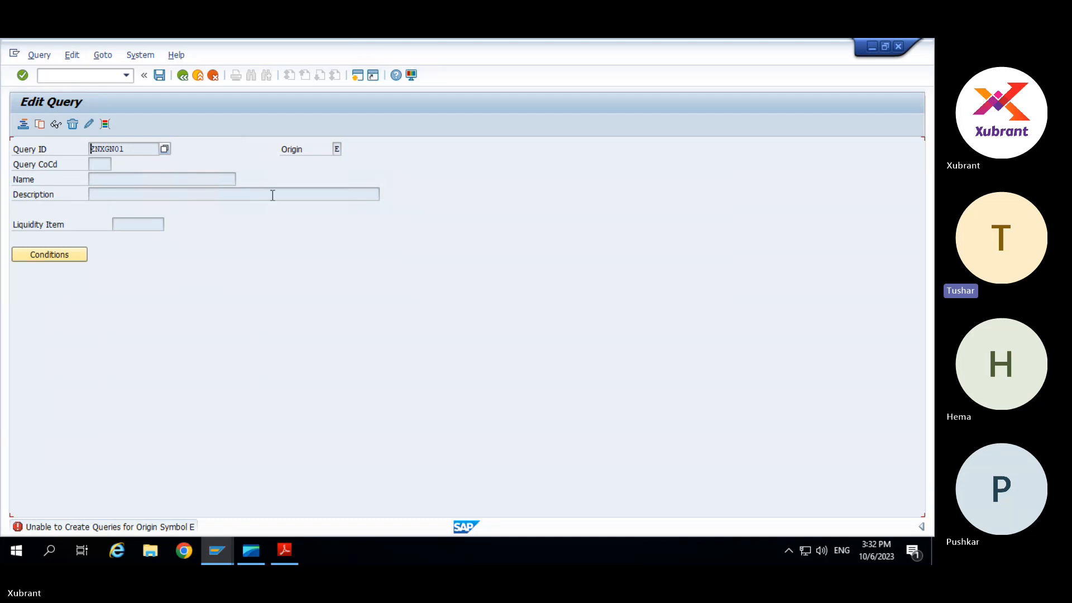
key("Return")
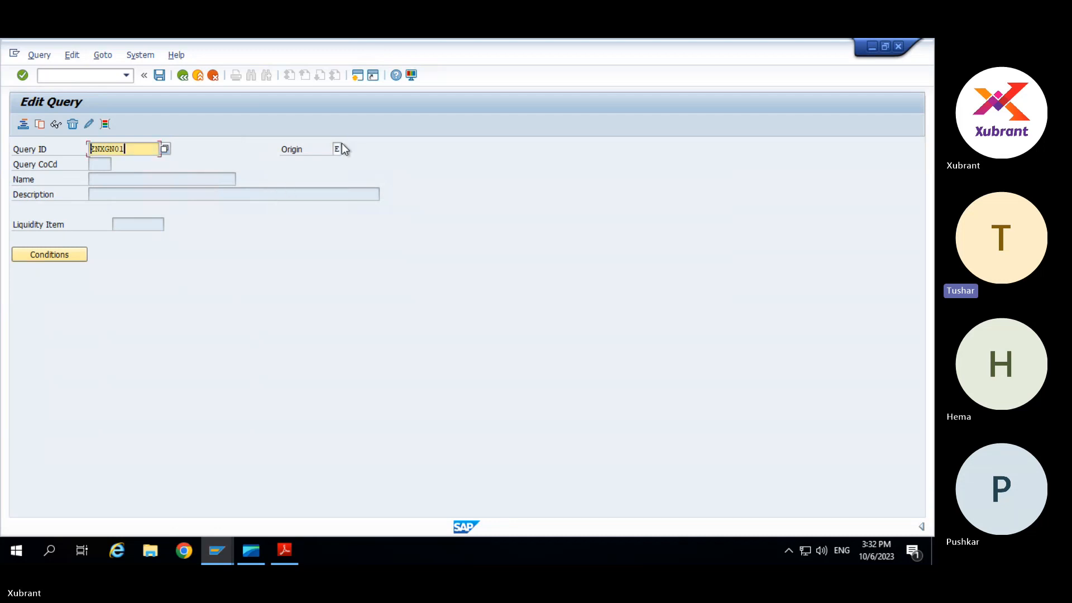
left_click(340, 148)
key("F4")
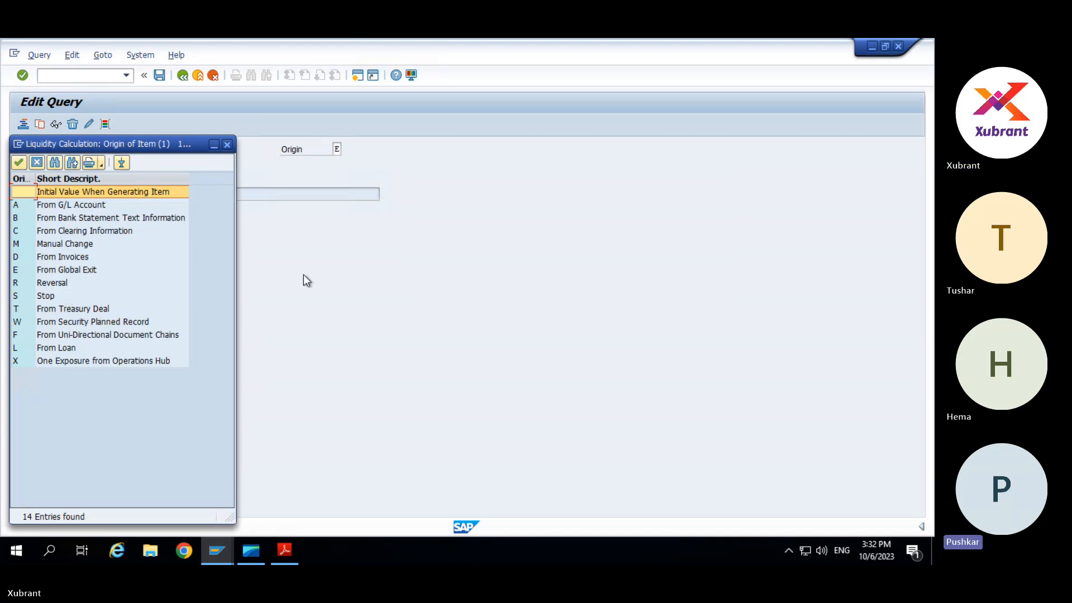
key("Escape")
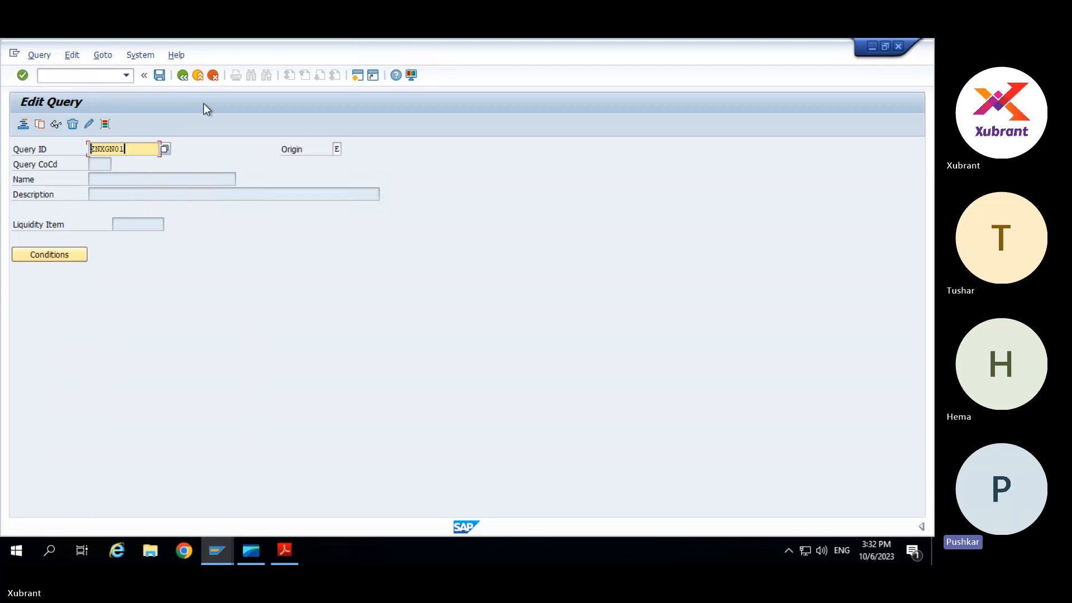
left_click(198, 79)
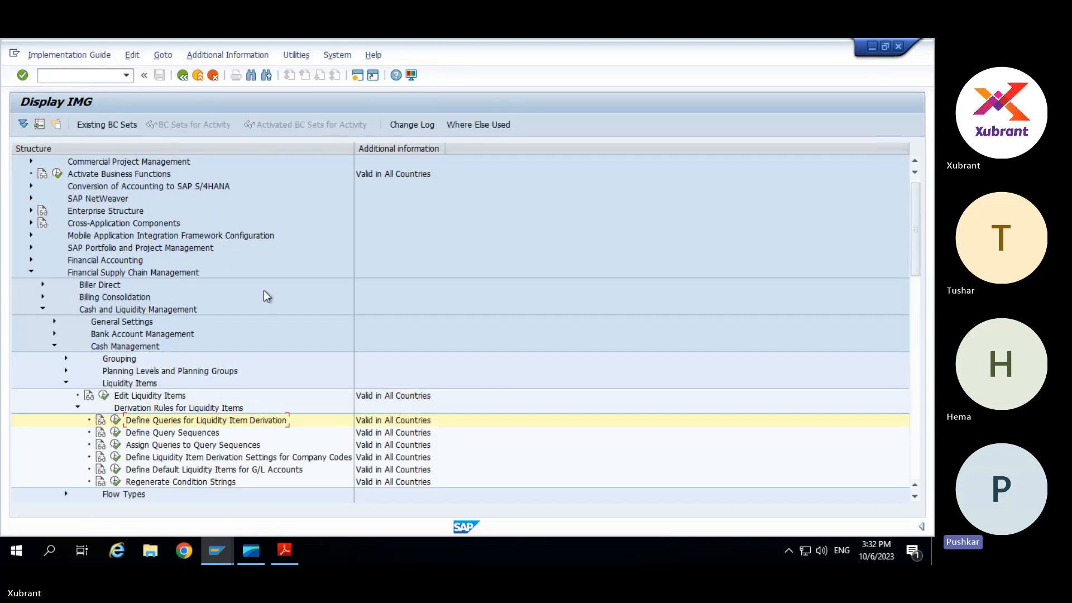
Start transaction BP in a new session, find XYZ Company by its supplier number and open its business partner record.
scroll(250, 287, "down", 2)
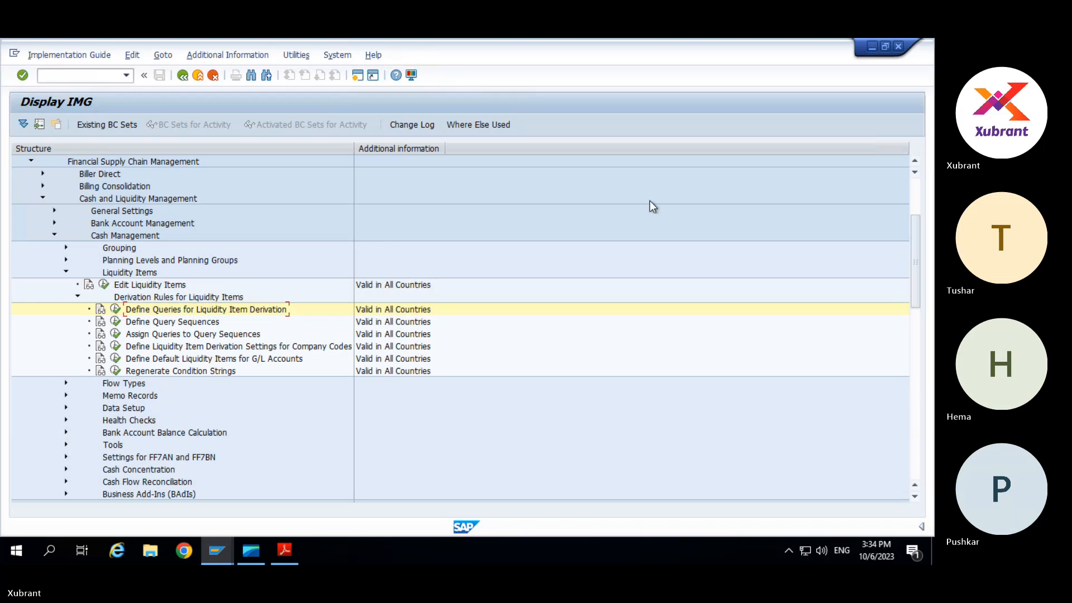
left_click(62, 76)
type("/obp")
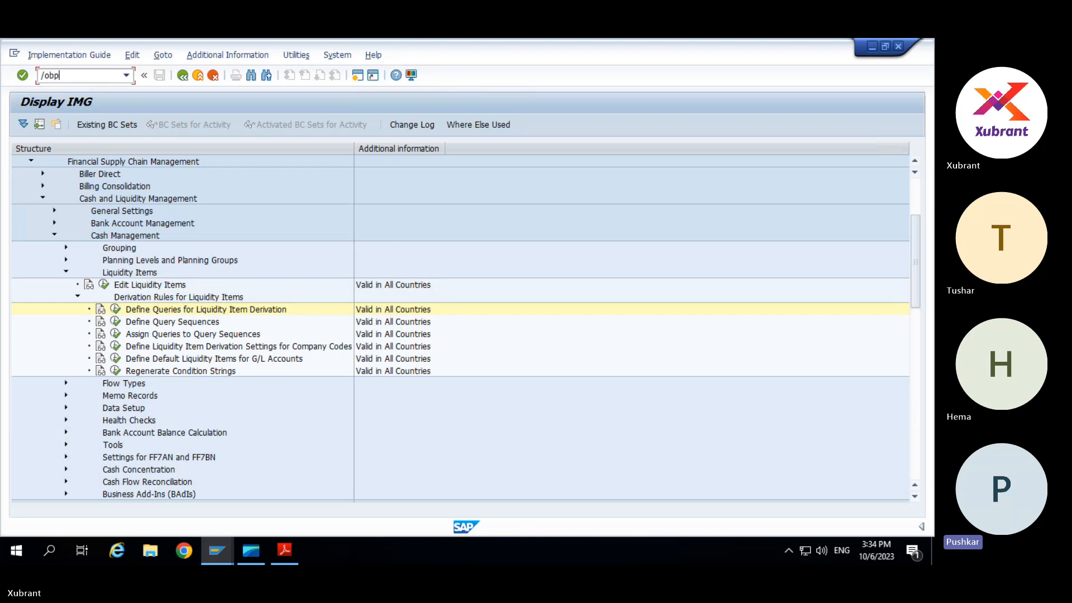
key("Return")
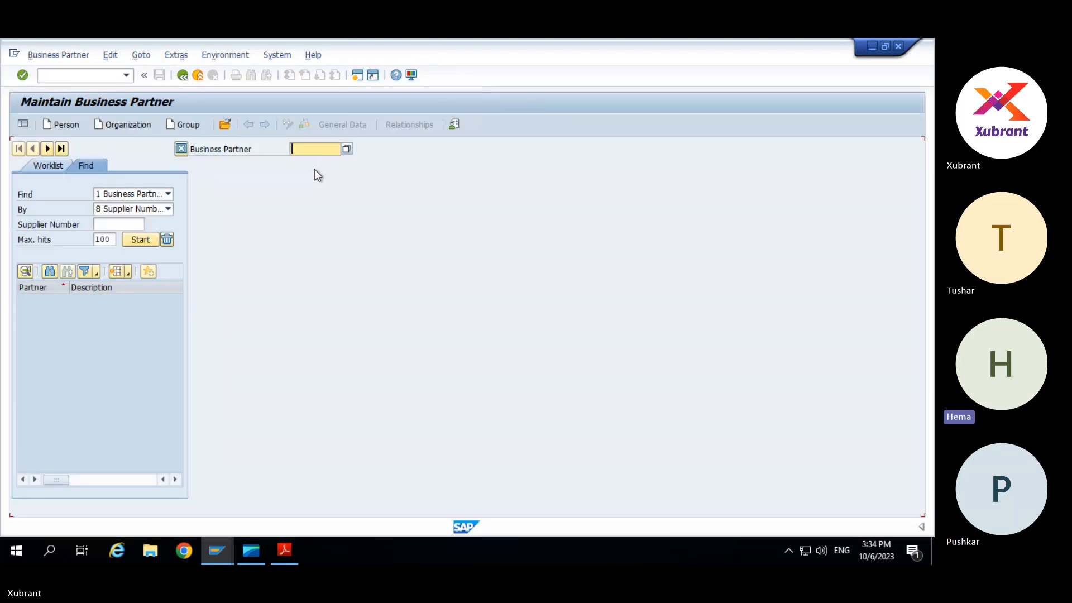
left_click(116, 224)
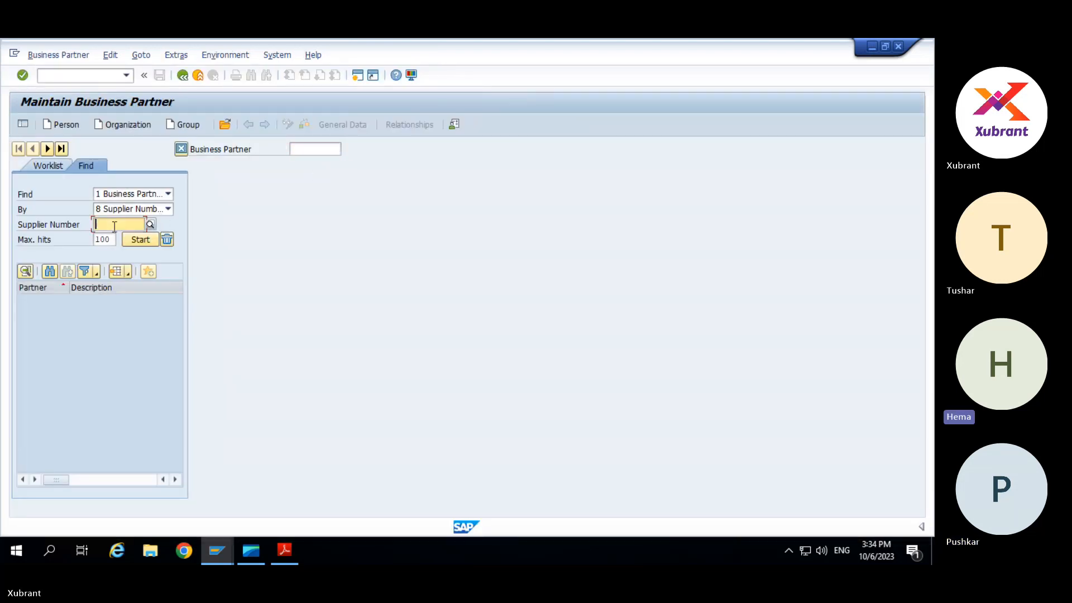
left_click(134, 237)
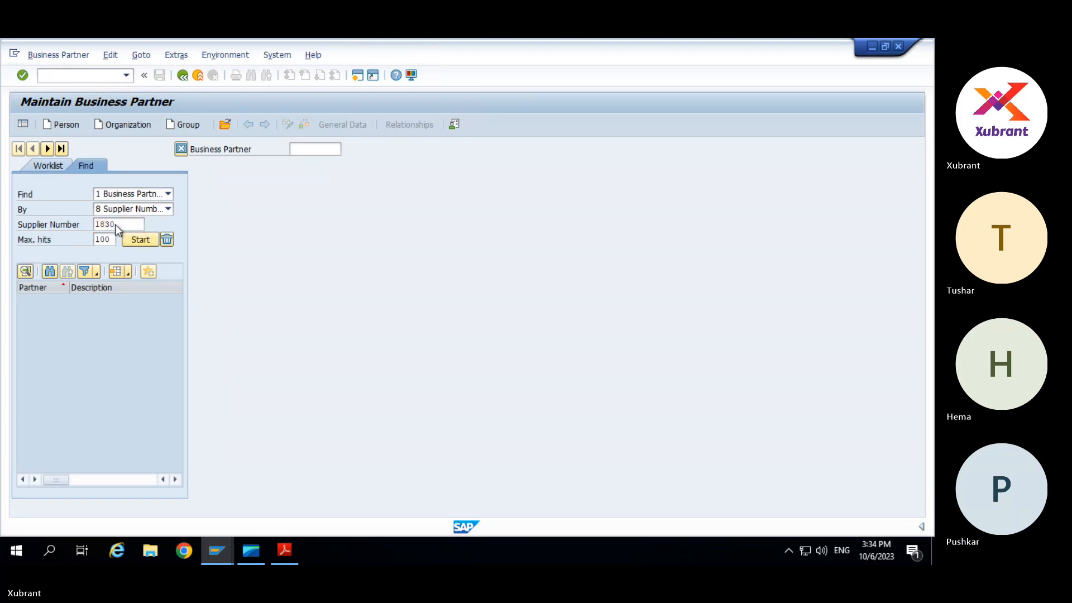
key("Return")
double_click(102, 301)
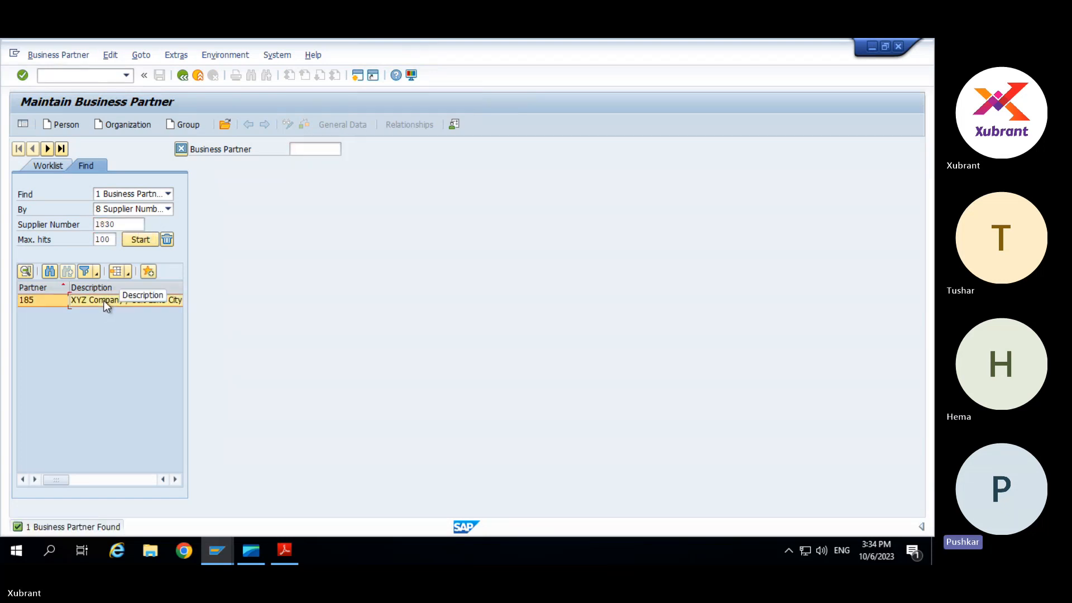
key("alt+Tab")
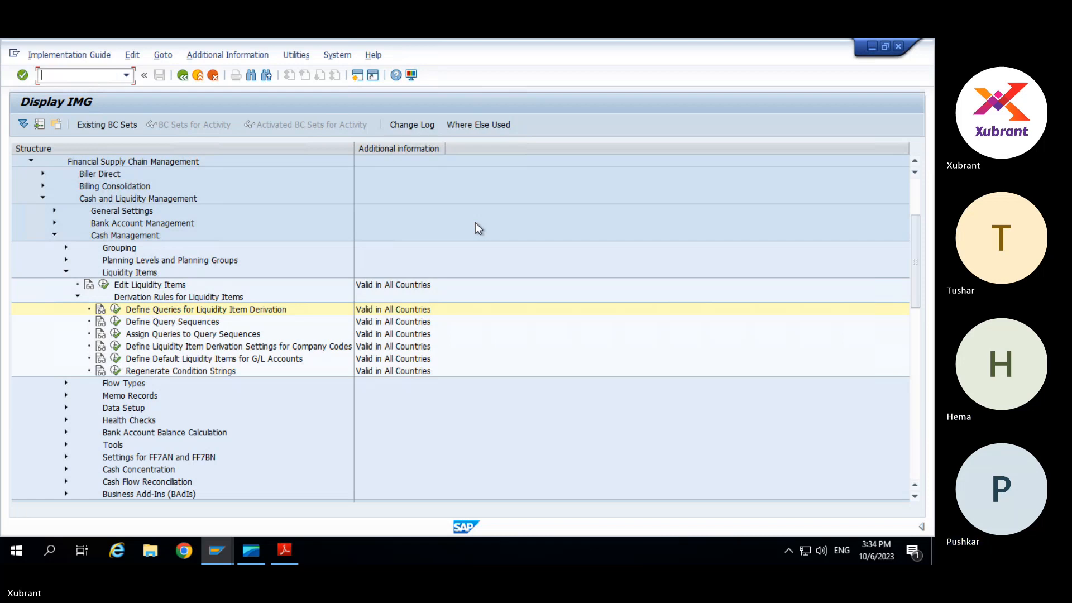
key("alt+Tab")
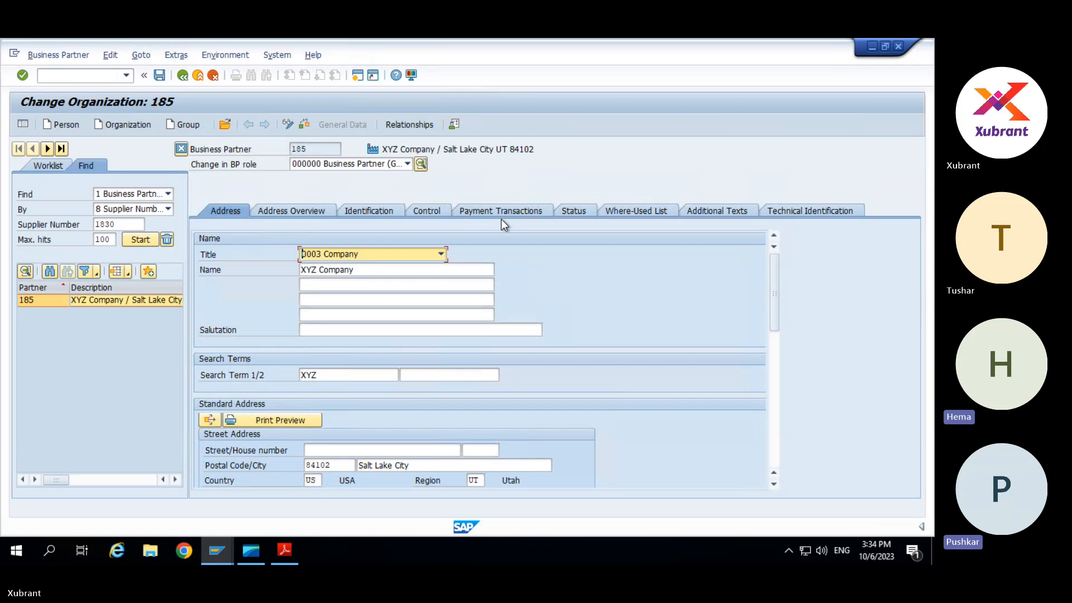
Switch the XYZ Company business partner to display mode and show it in role FLCU00 Customer (Fin.Accounting).
left_click(393, 166)
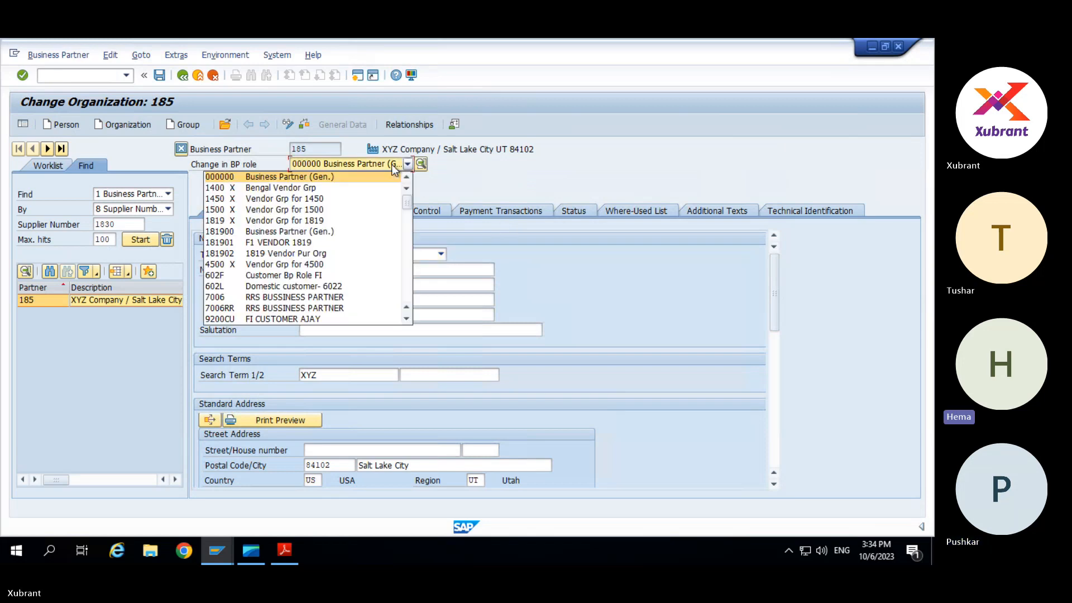
left_click(395, 169)
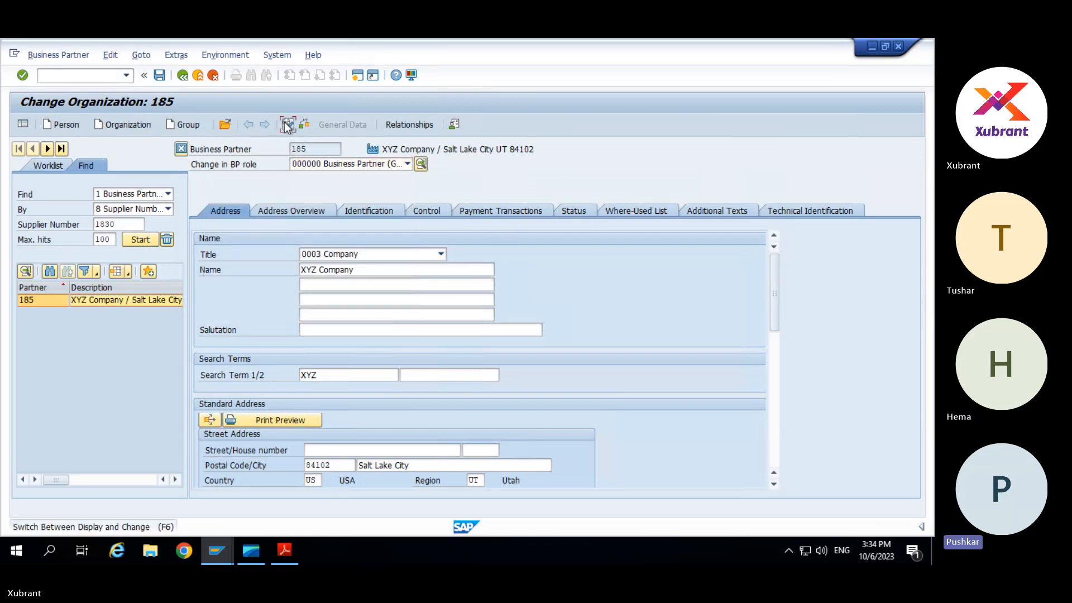
left_click(352, 165)
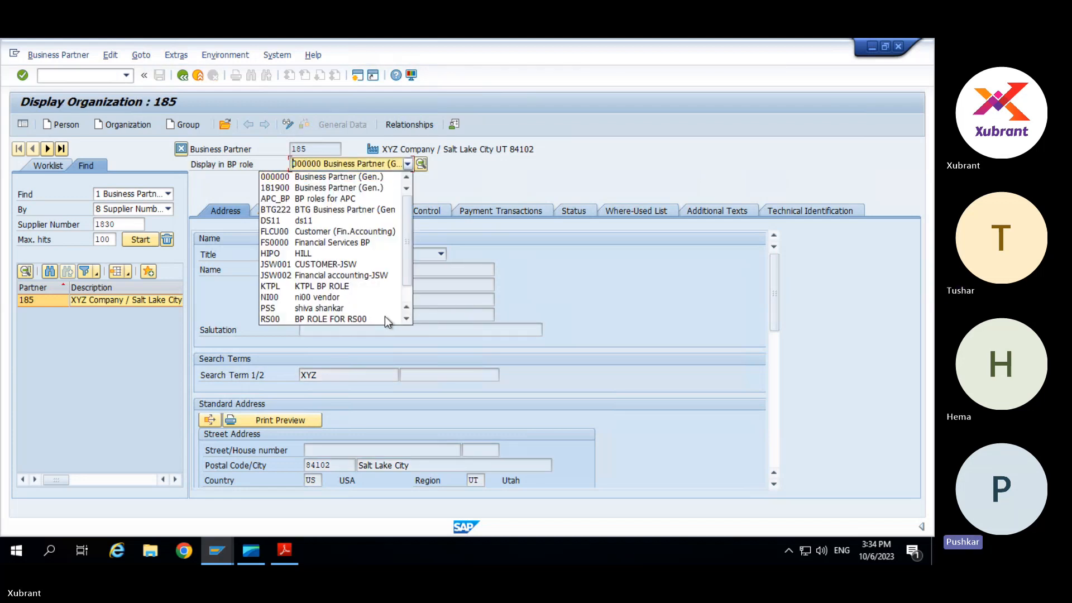
scroll(386, 314, "down", 1)
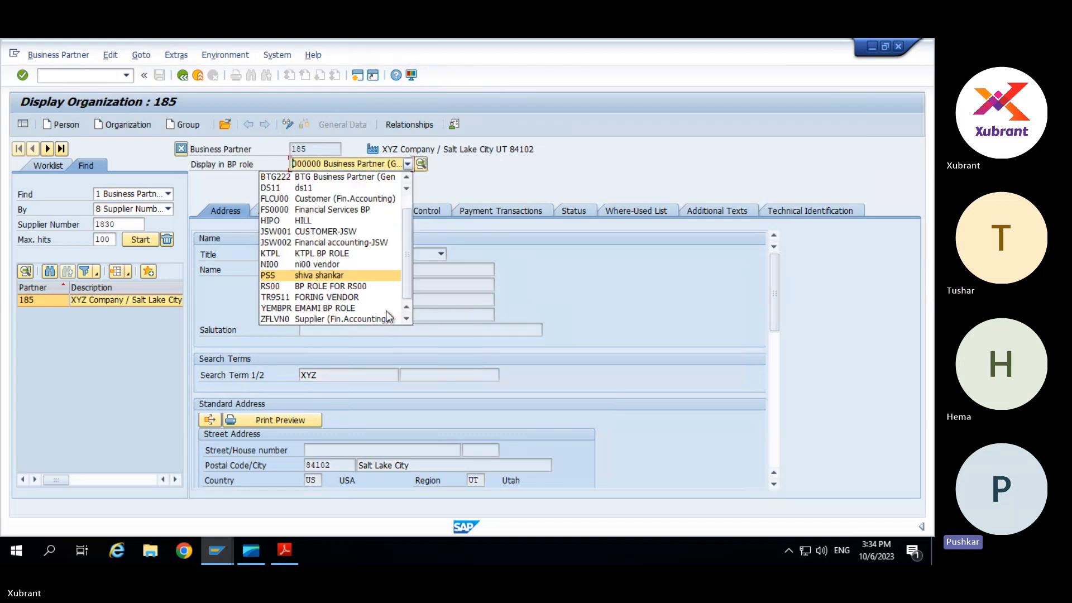
left_click(360, 201)
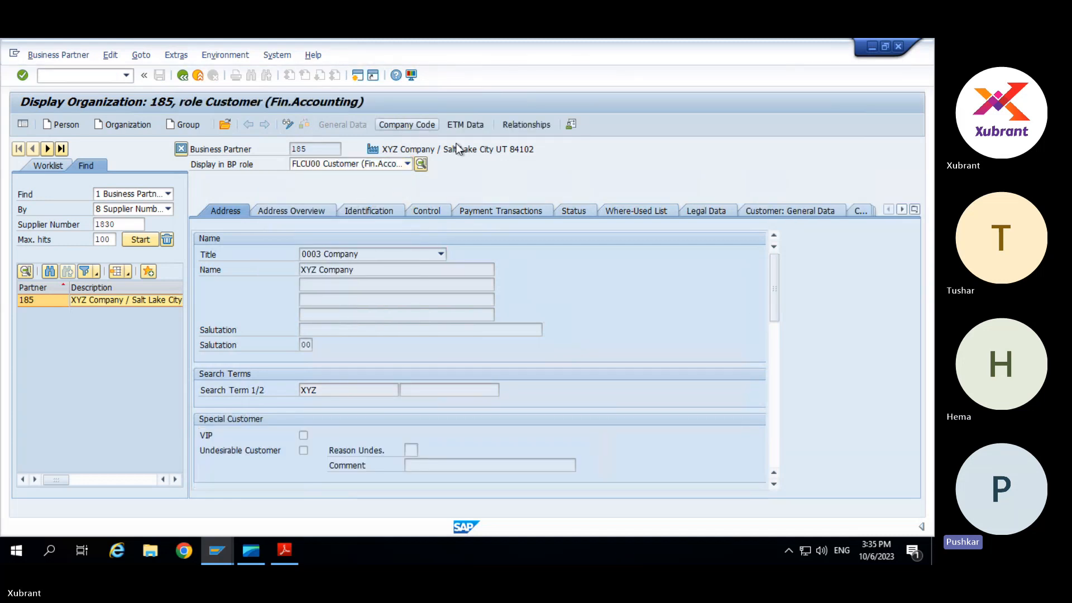
Display the business partner's company code data for NXGN, and review the September 2023 liquidity item flows in the Cash Flow Analyzer.
left_click(613, 211)
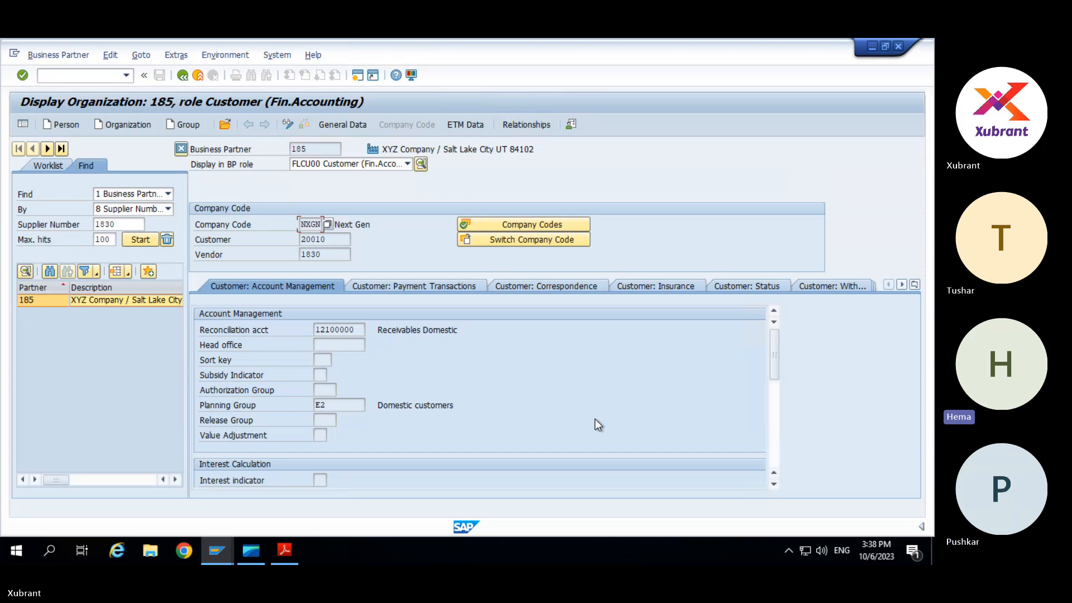
key("alt+Tab")
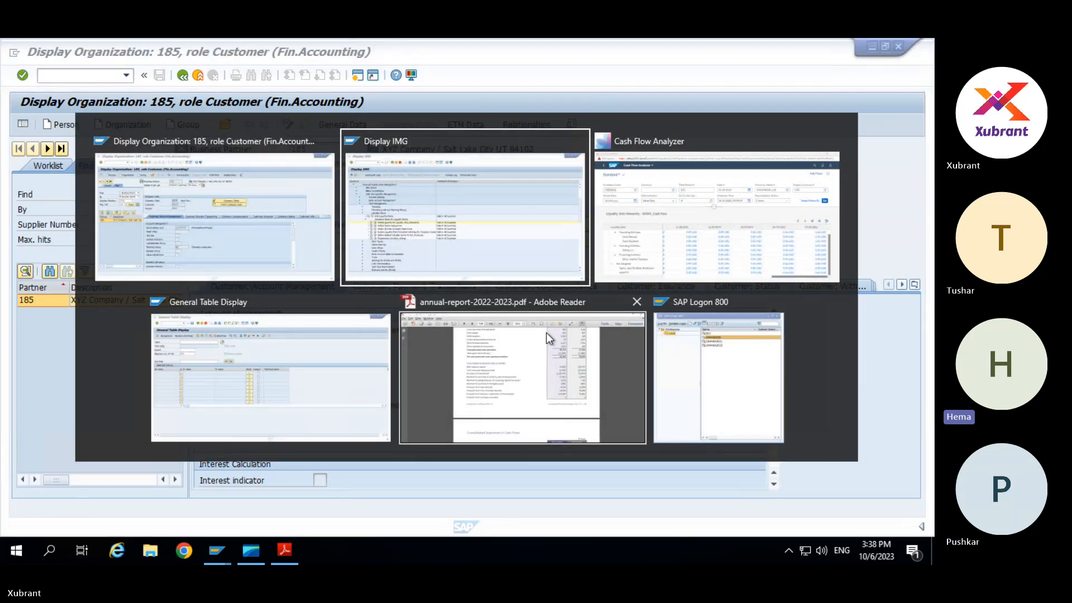
key("alt+Tab")
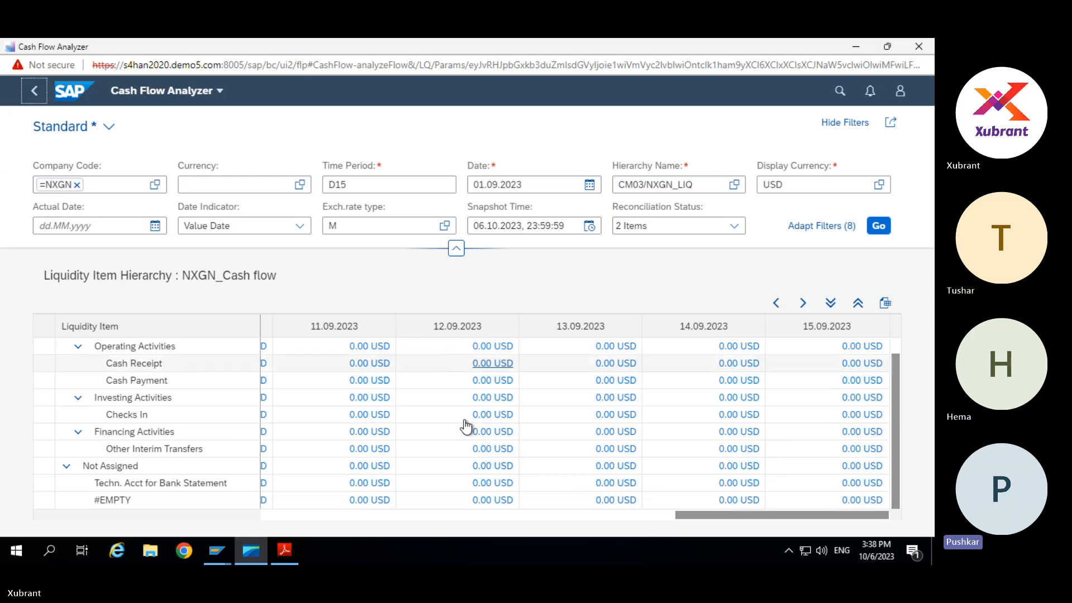
left_click(281, 511)
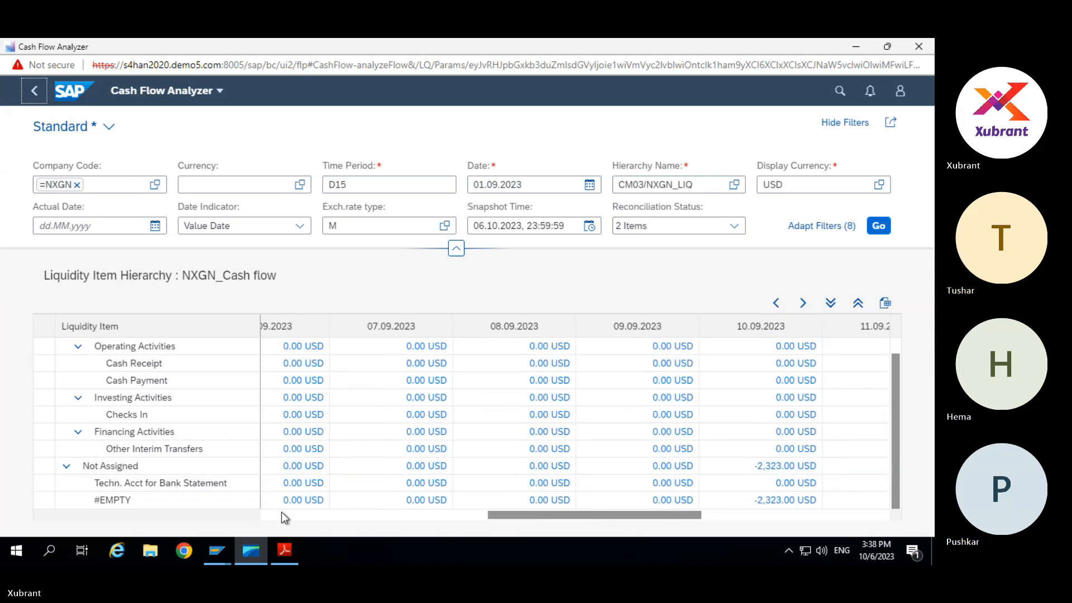
left_click(282, 512)
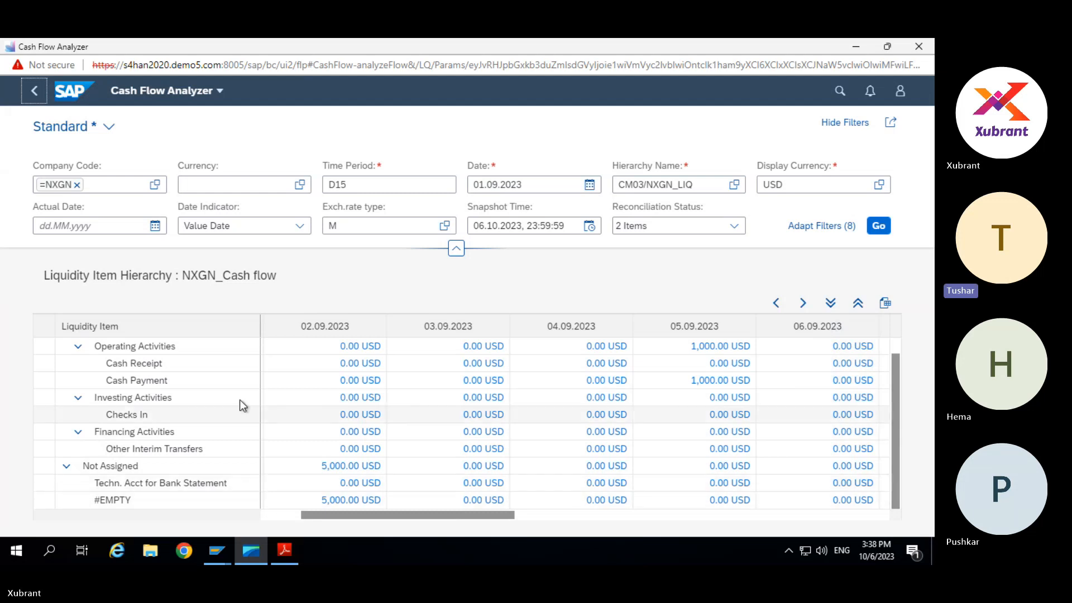
Set the Cash Flow Analyzer date to 01.08.2023 and reload the liquidity item hierarchy.
left_click_drag(498, 185, 493, 185)
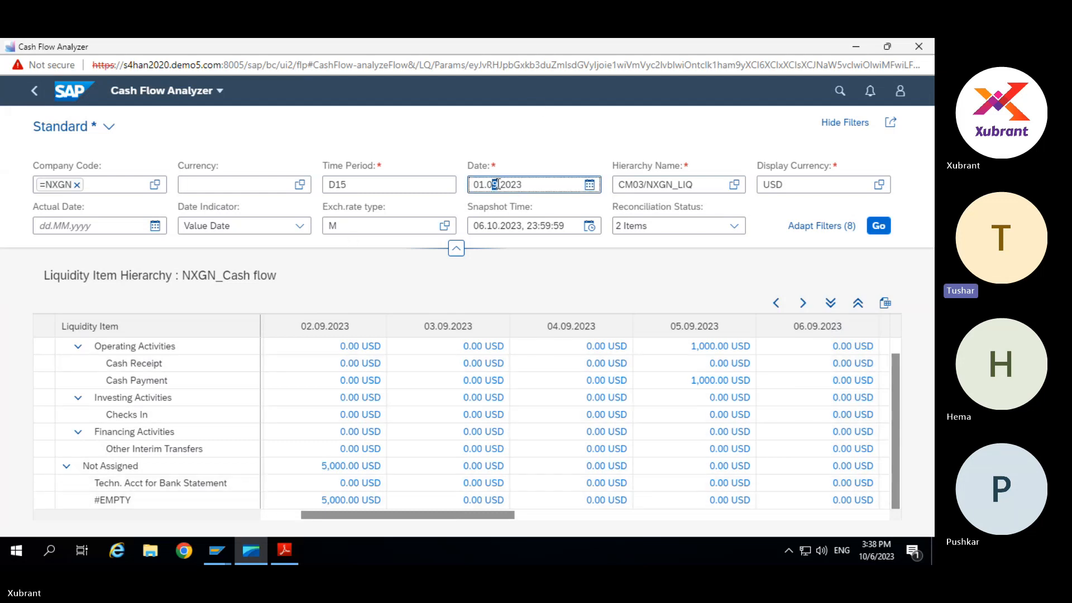
type("8")
key("Return")
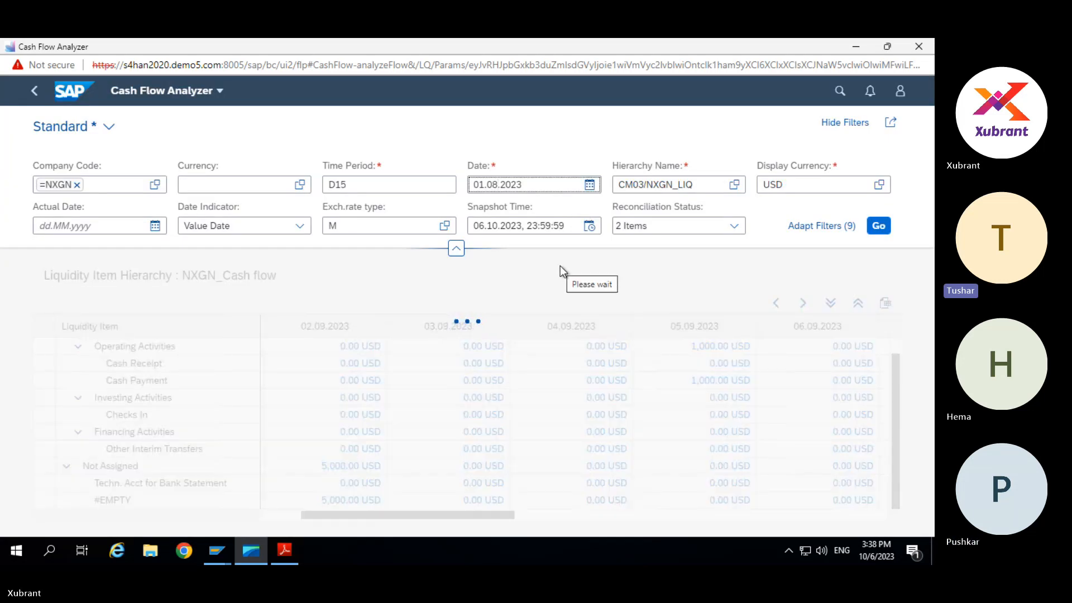
Return to the XYZ Company business partner and examine the values offered for the customer's planning group.
key("alt+Tab")
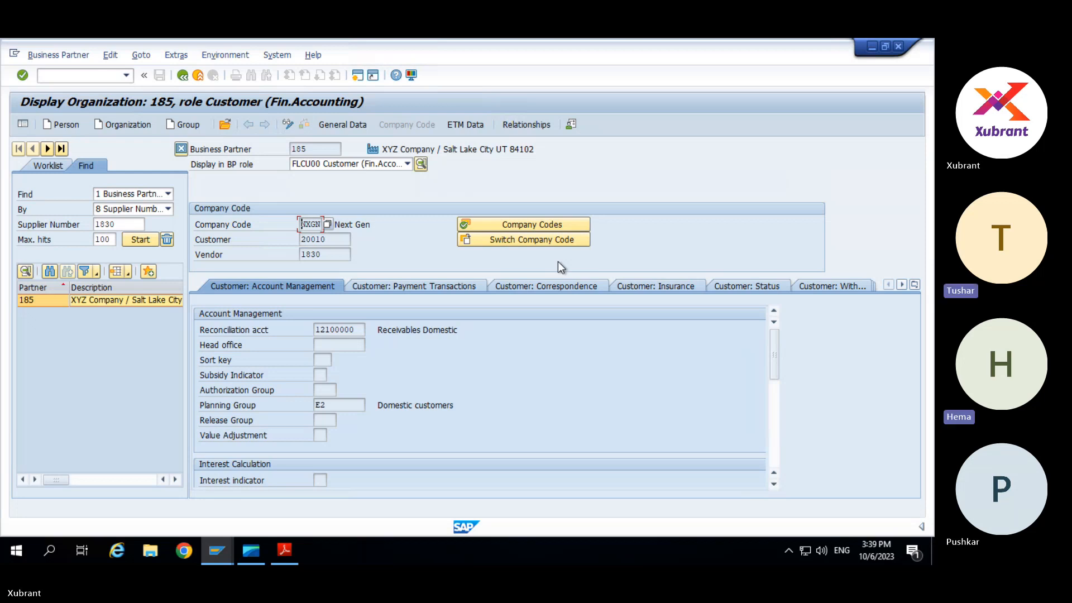
left_click(332, 404)
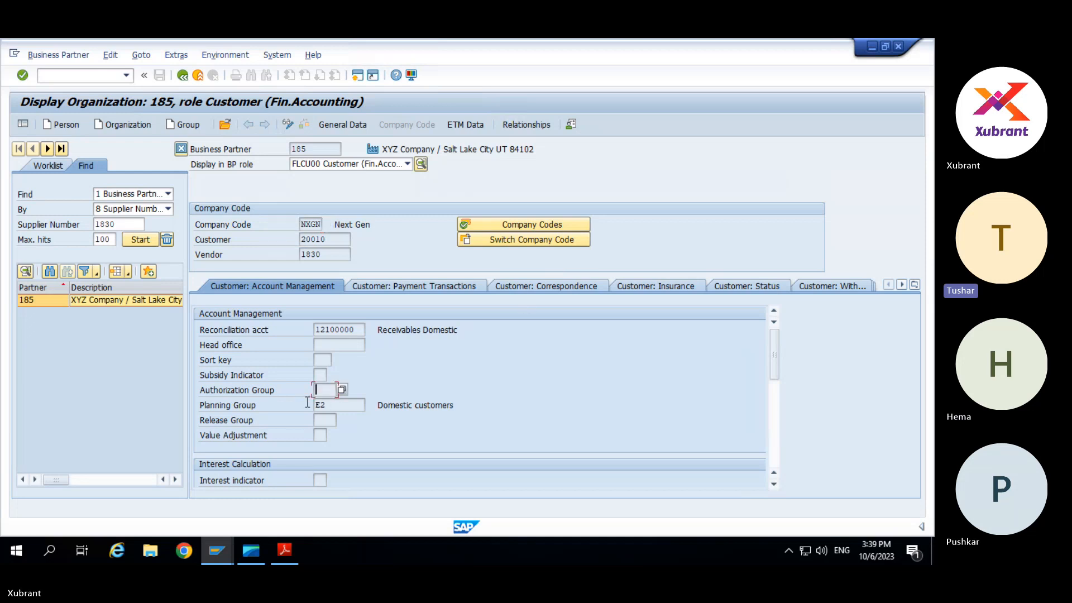
left_click(371, 403)
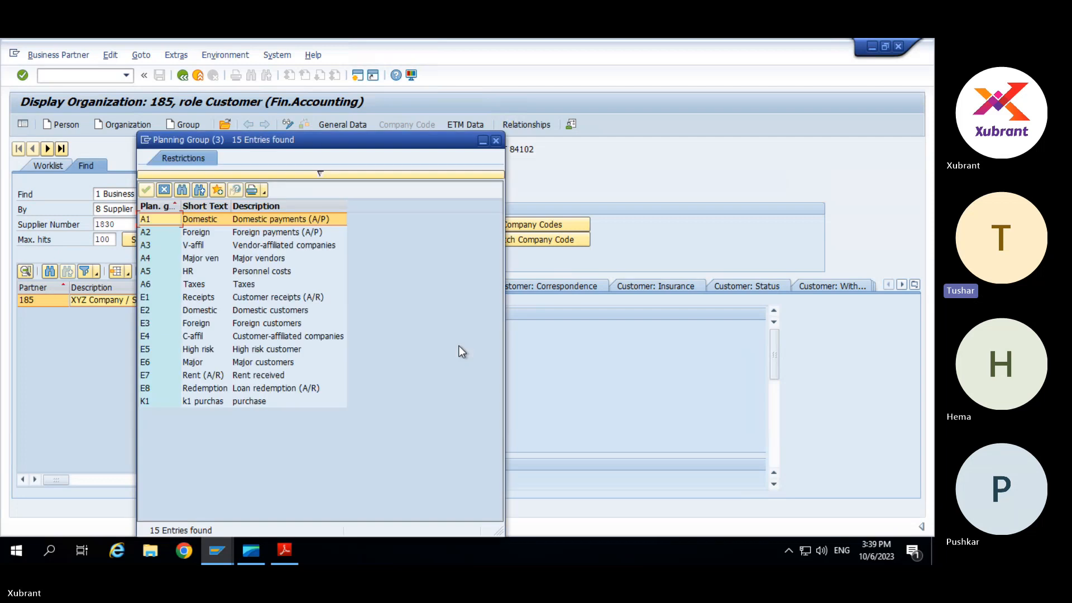
left_click(496, 140)
Open Define Planning Groups in the implementation guide and examine the planning levels offered for group A1.
key("alt+Tab")
key("alt+Tab")
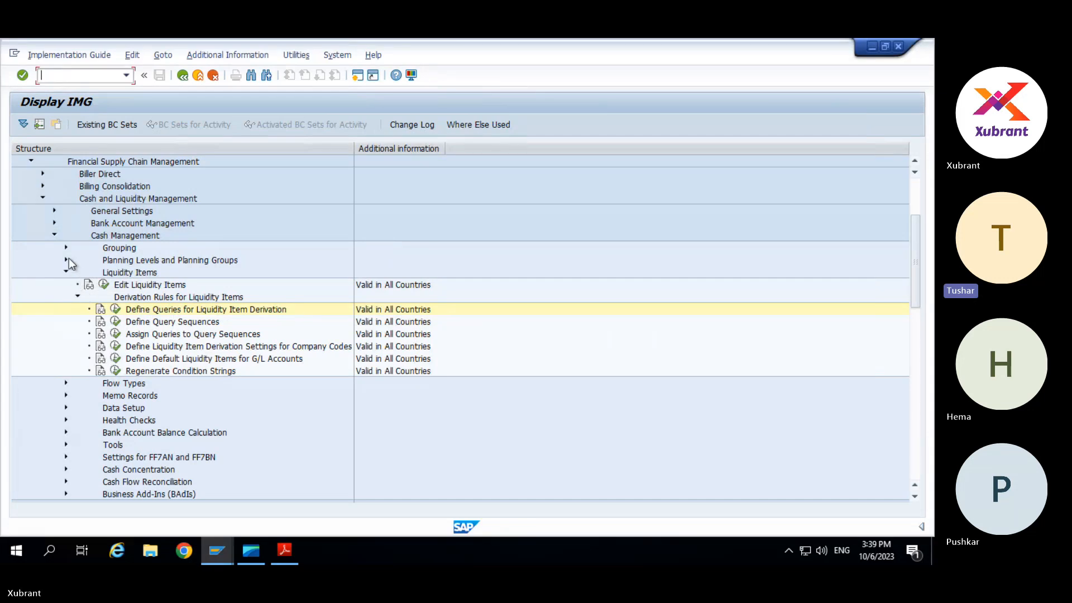
left_click(68, 259)
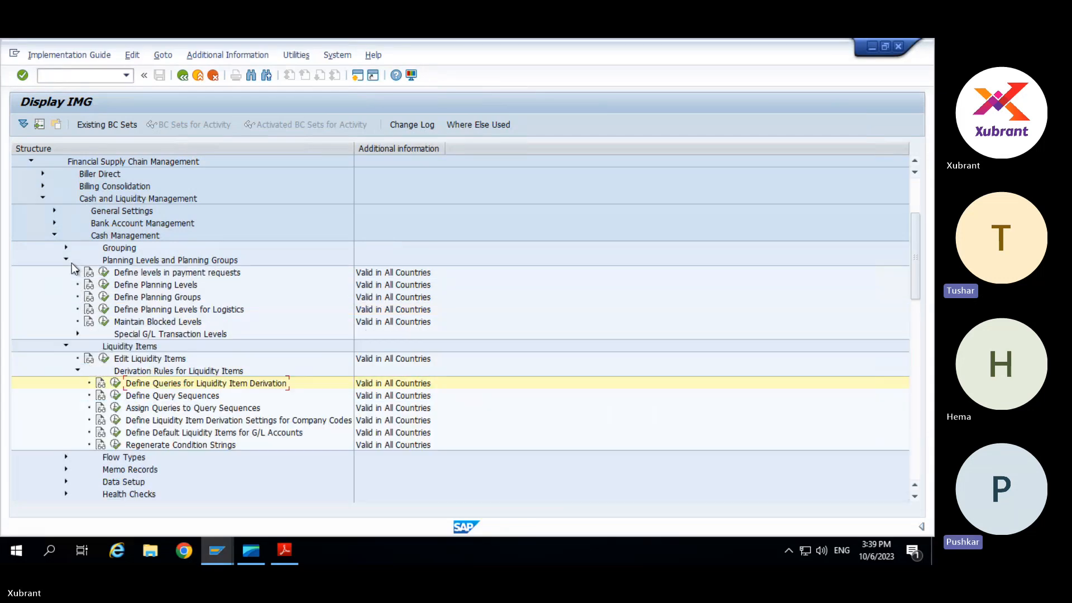
left_click(104, 299)
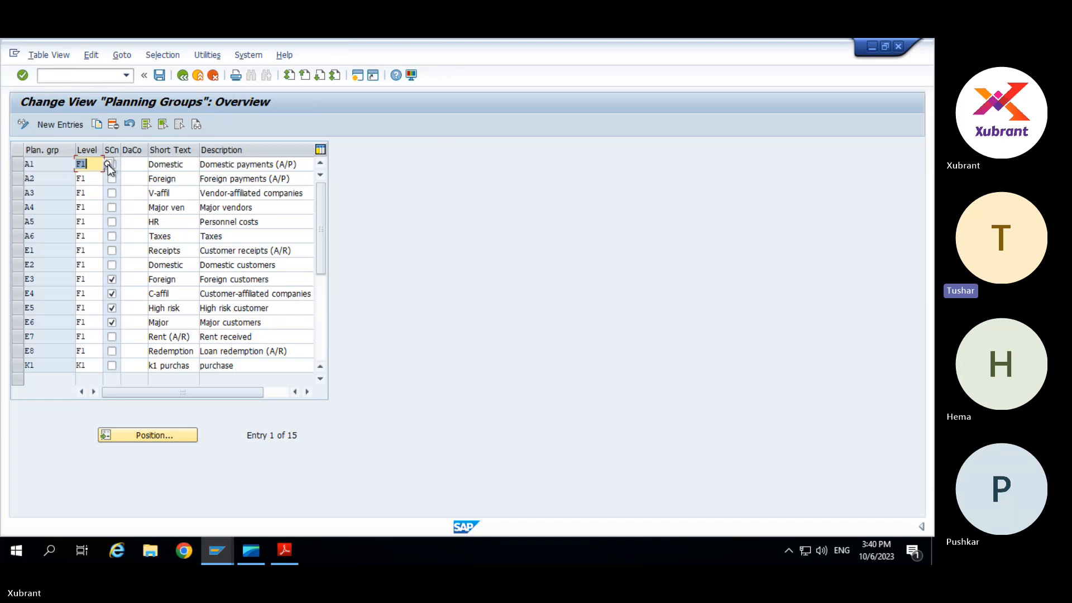
key("F4")
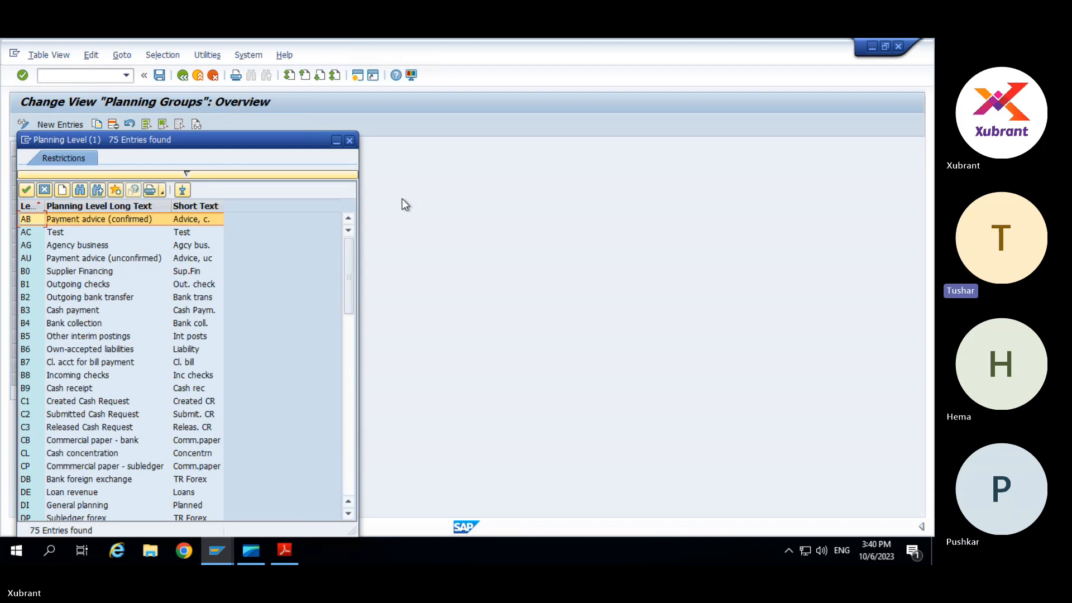
scroll(195, 316, "down", 5)
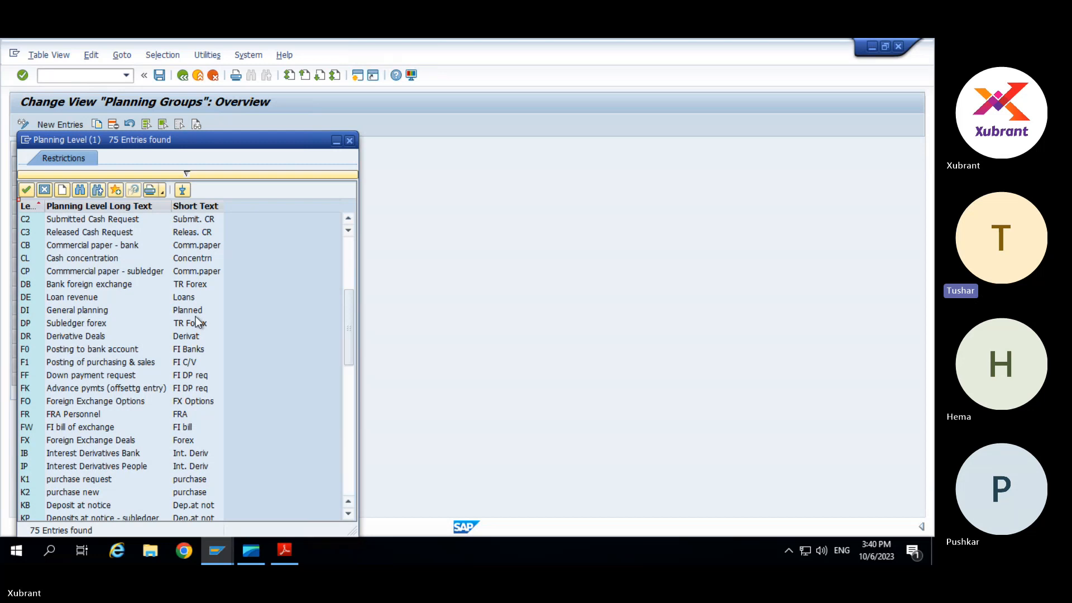
key("Escape")
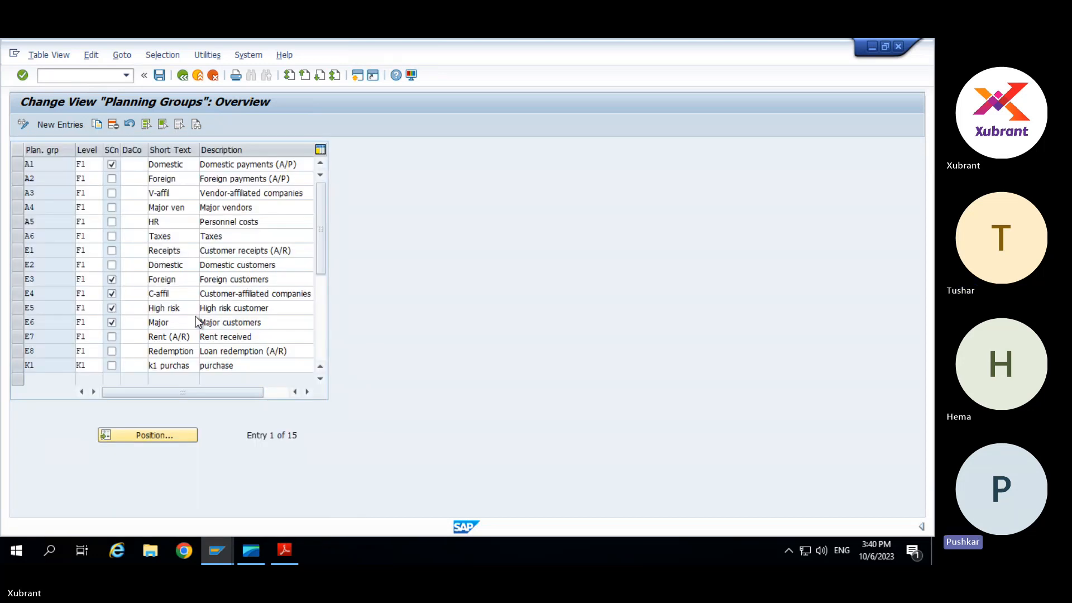
Switch to the Cash Flow Analyzer to review the August 2023 flows and check which saved views are available.
key("alt+Tab")
key("alt+Tab")
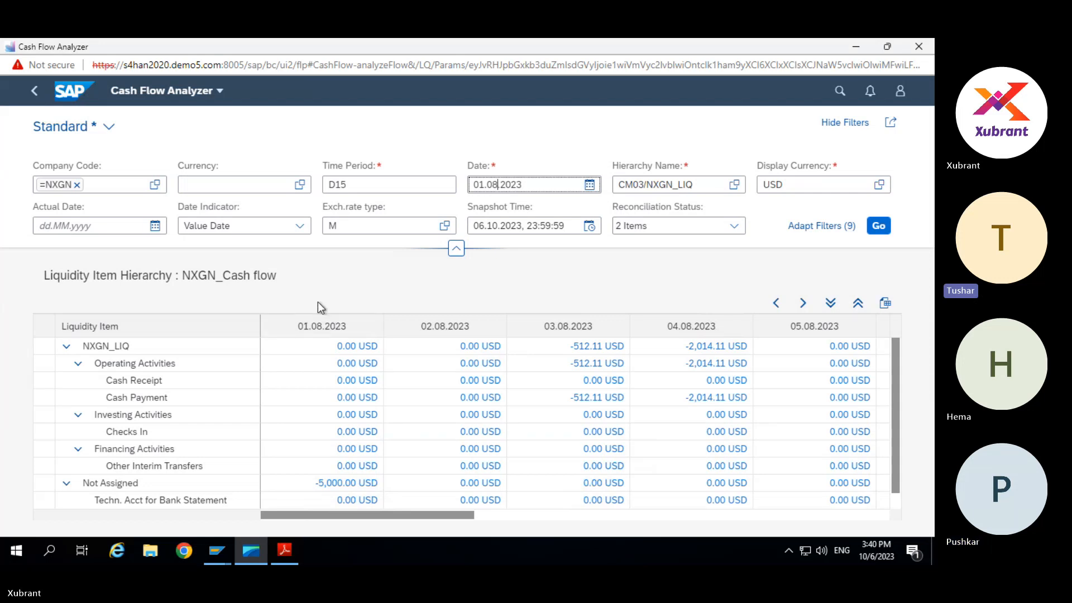
left_click(109, 126)
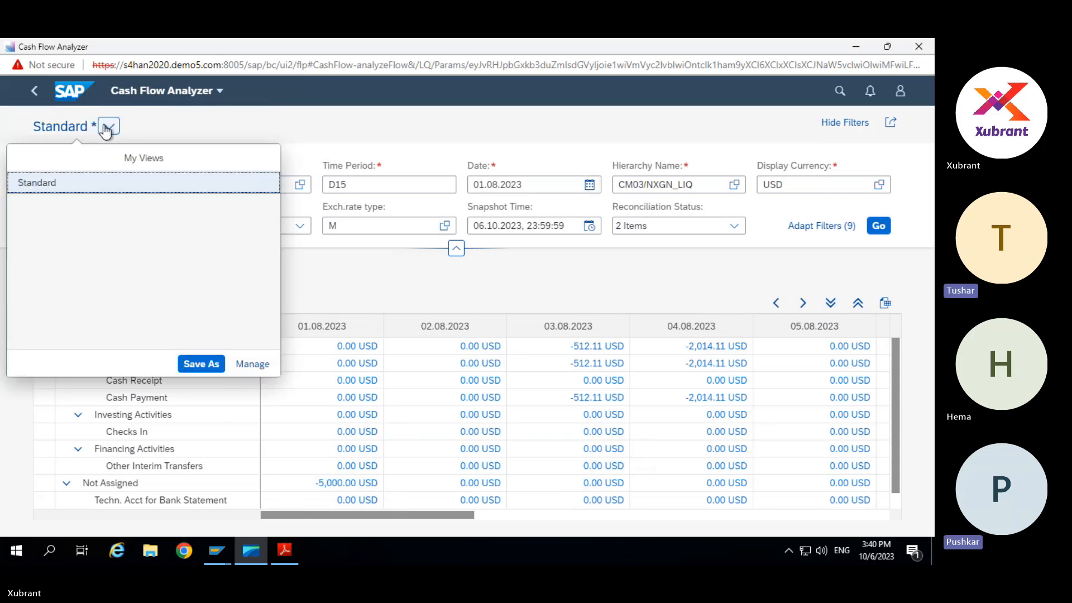
left_click(179, 133)
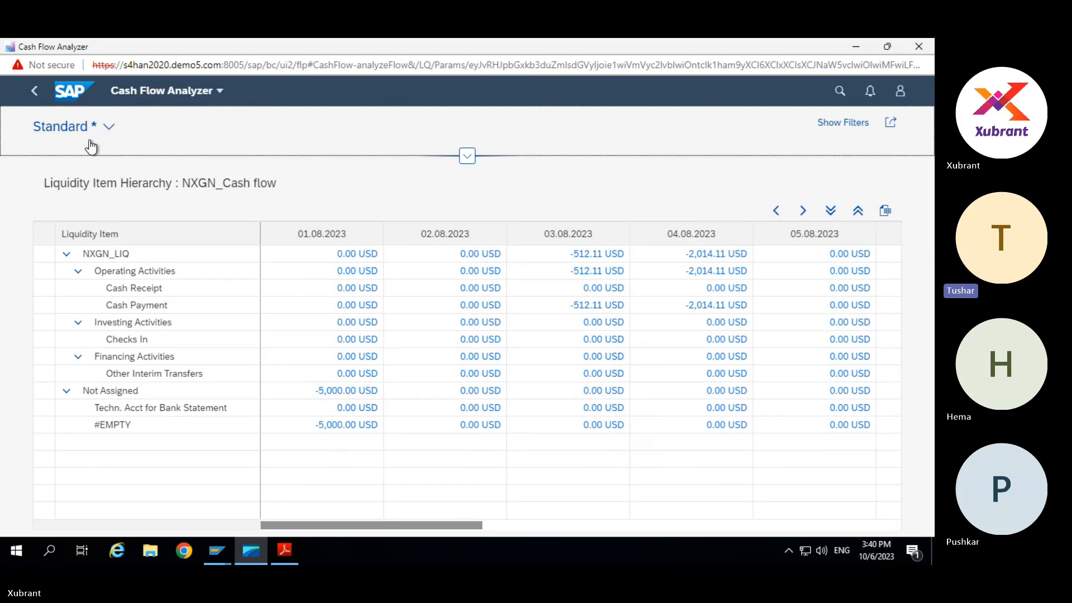
left_click(108, 127)
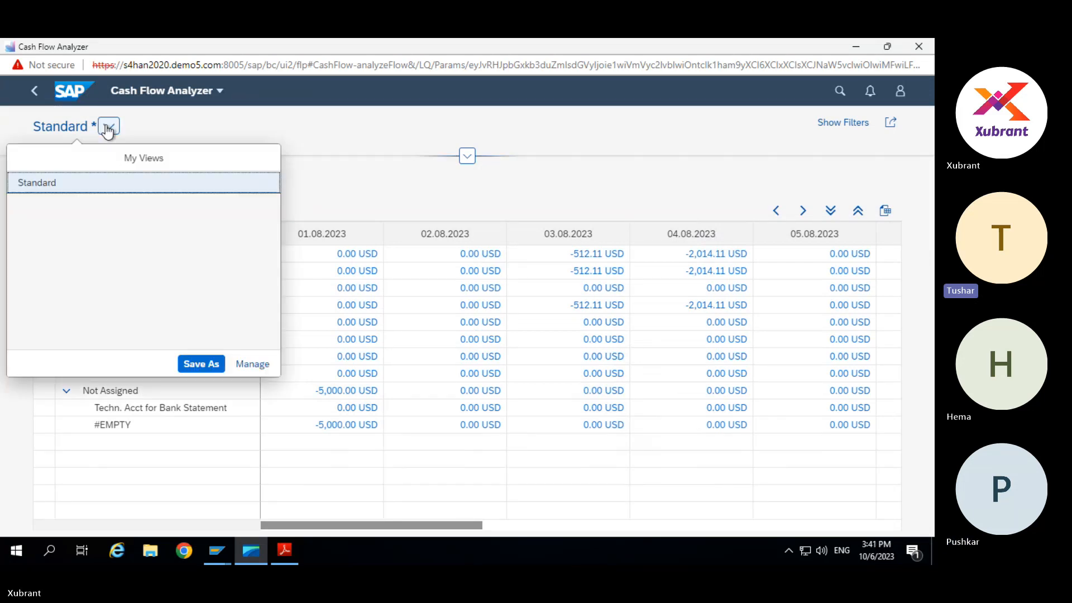
left_click(346, 145)
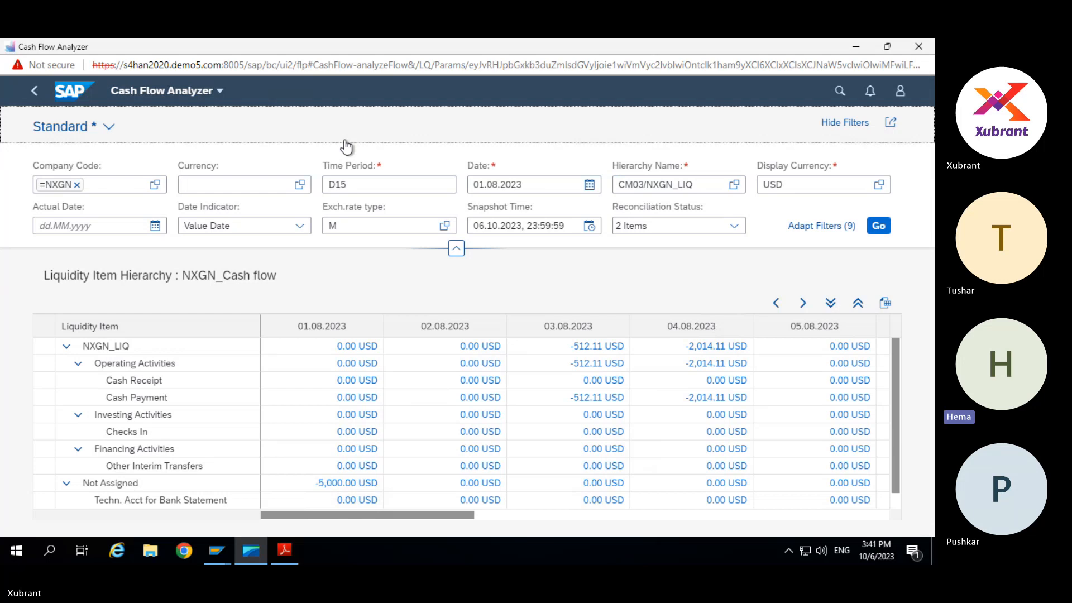
Return to the planning groups window and start the transaction for editing G/L accounts centrally.
key("alt+Tab")
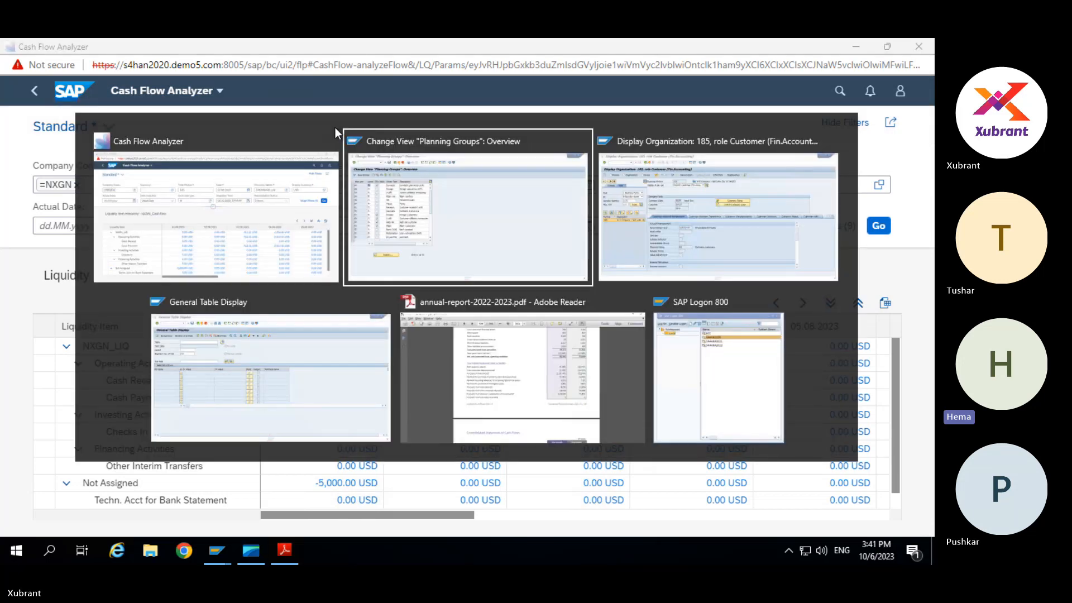
type("/")
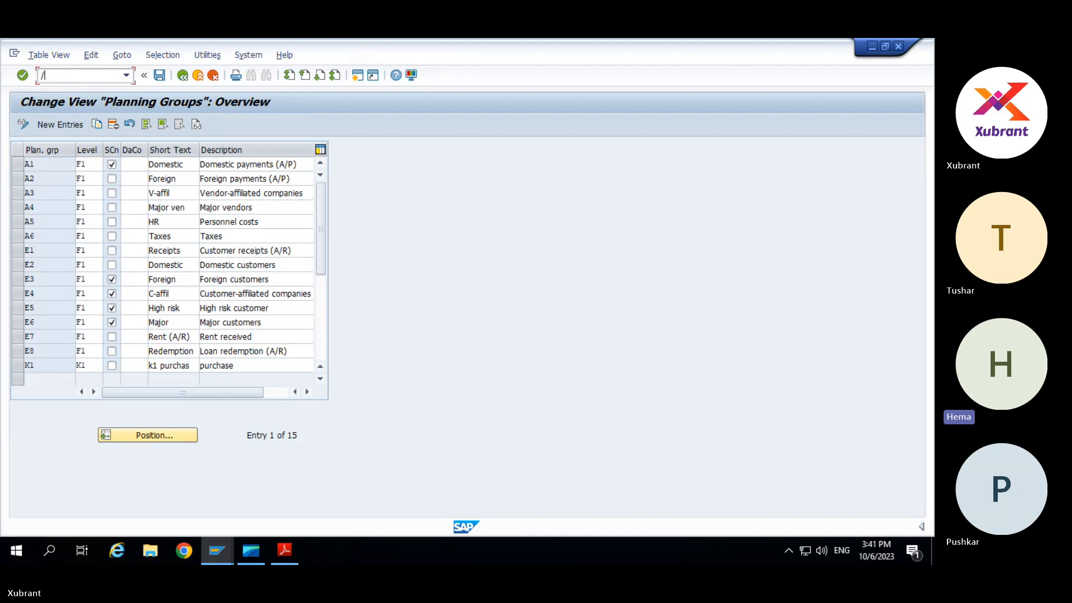
type("nfb60")
key("Return")
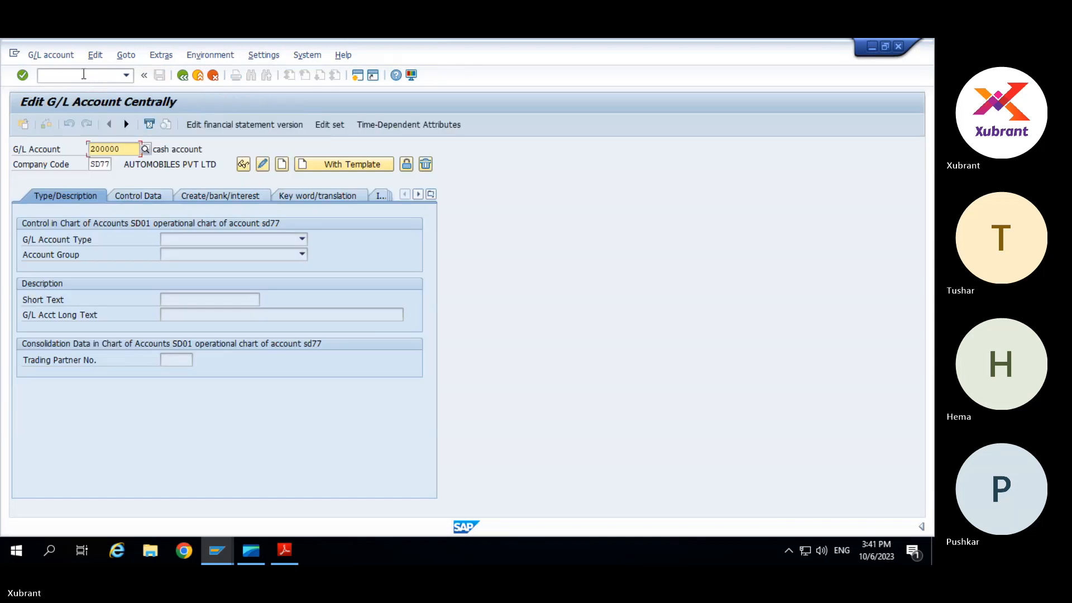
Search for G/L accounts matching 110* in company code NXGN and select Bank 1 - Bank (Main) Account.
key("Delete")
key("Delete")
key("Delete")
key("Delete")
key("Delete")
key("Delete")
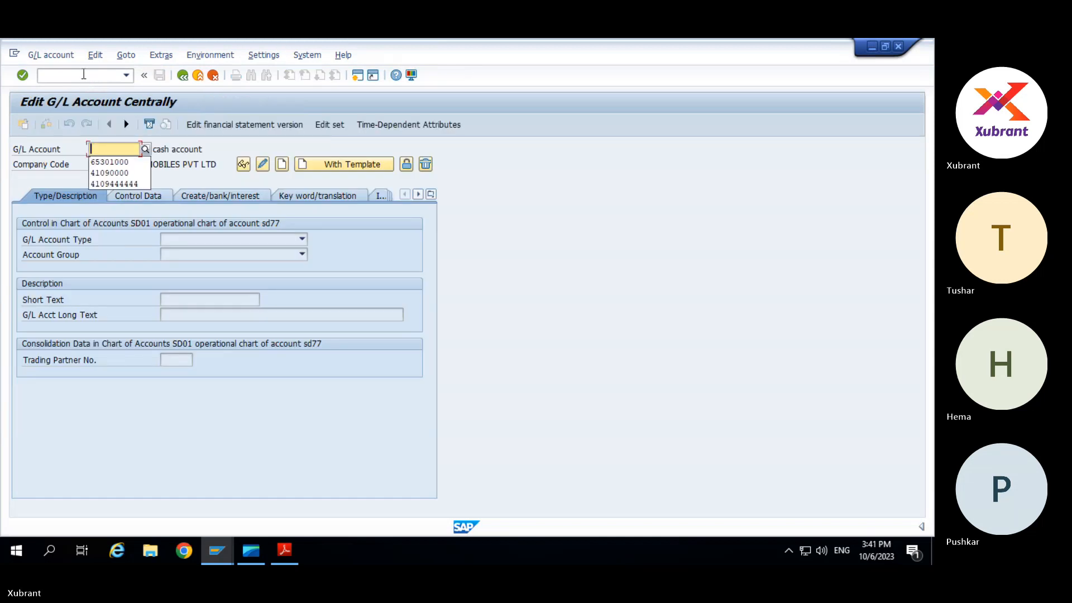
type("110")
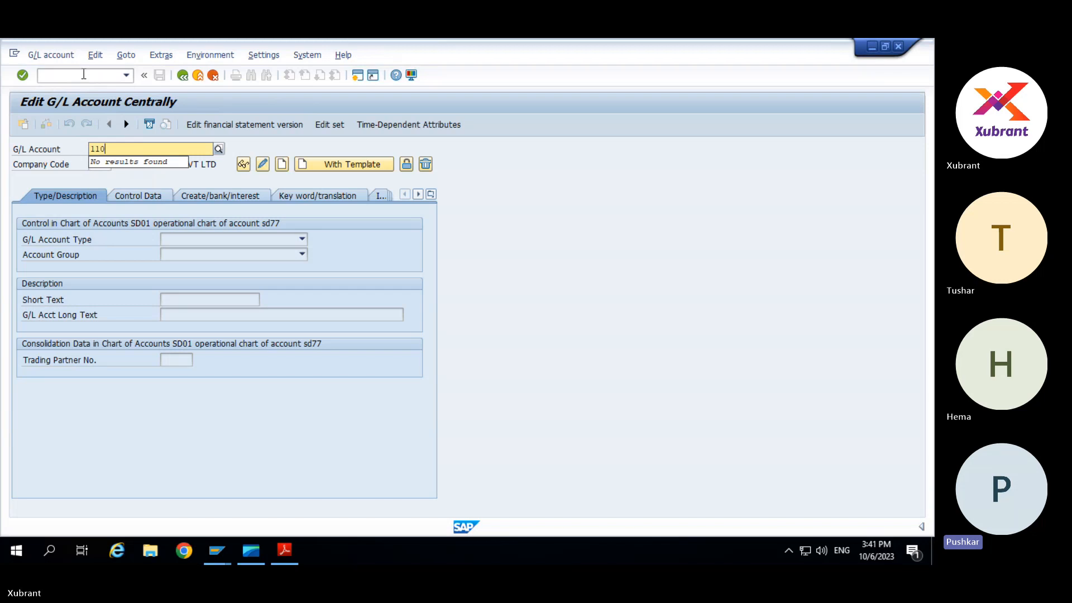
type("*")
key("Return")
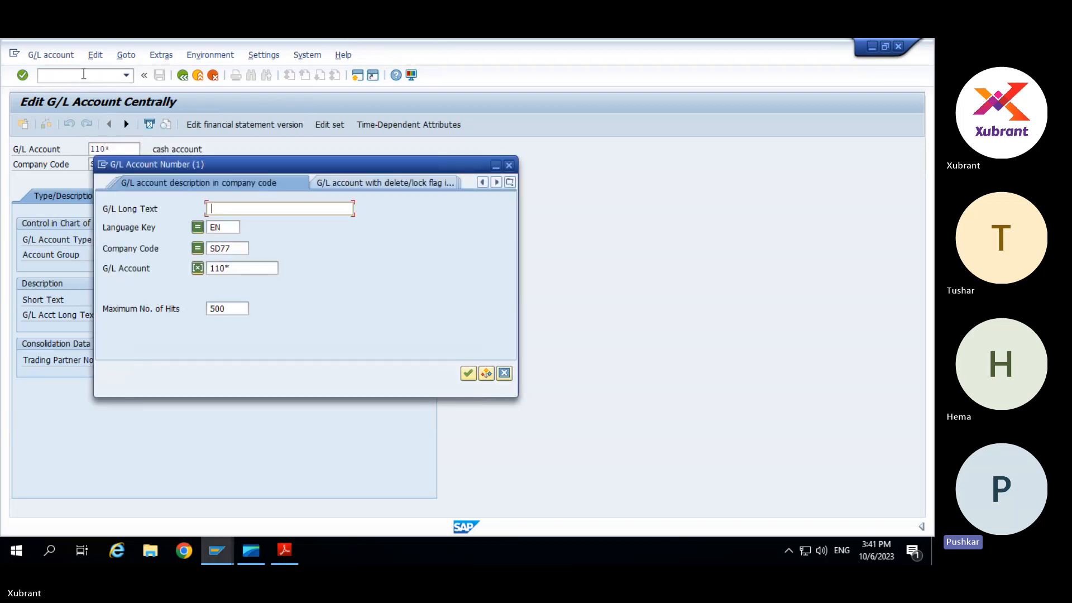
key("Tab")
key("Tab")
type("nagp")
key("Return")
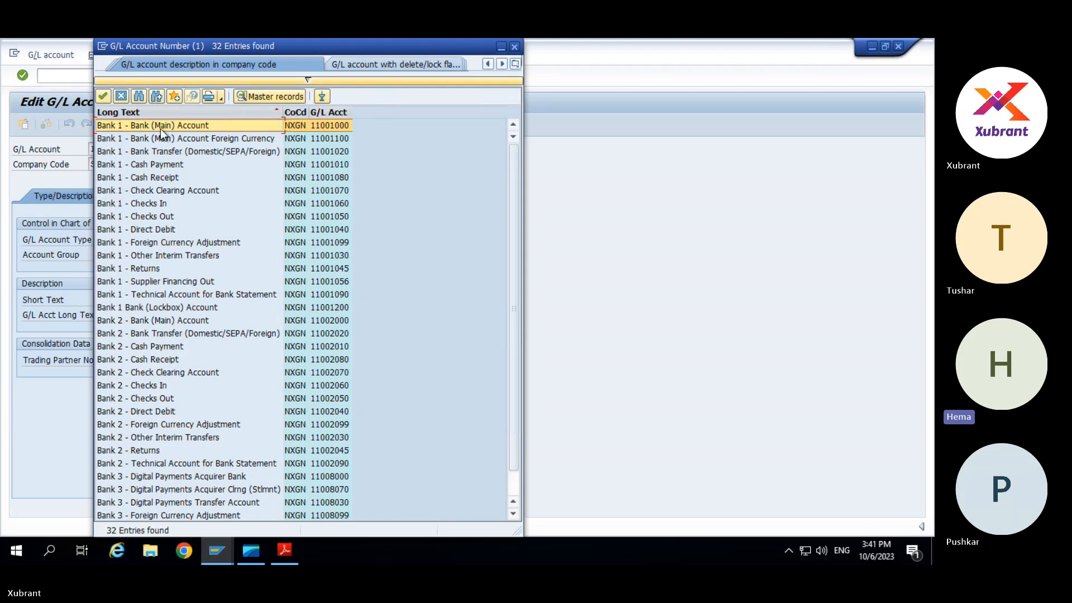
double_click(160, 128)
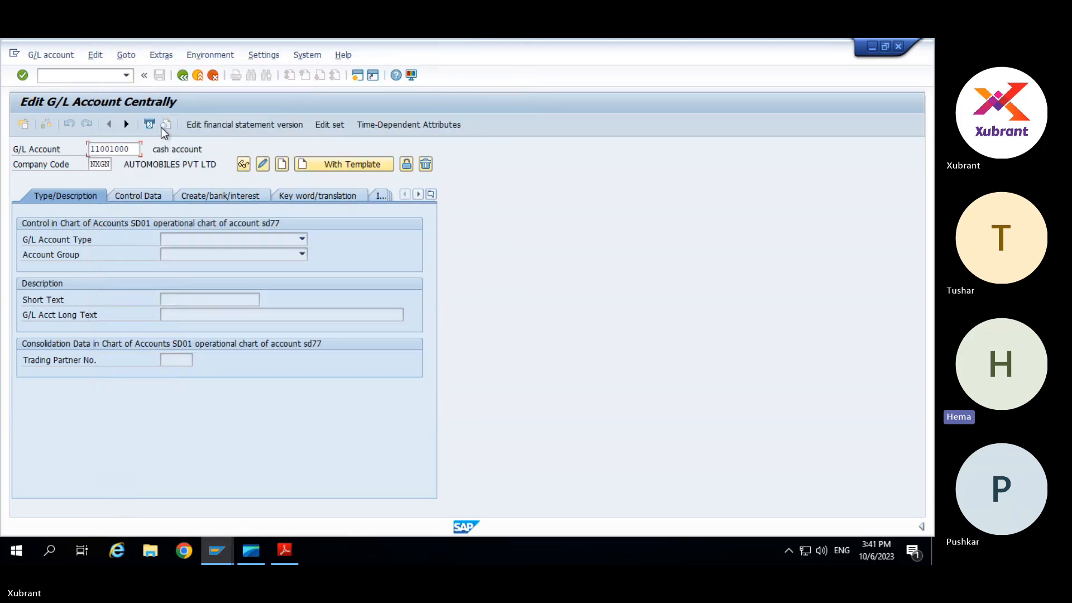
Check the bank account's planning level in its creation, bank and interest data, and compare it with the business partner's planning group.
left_click(218, 196)
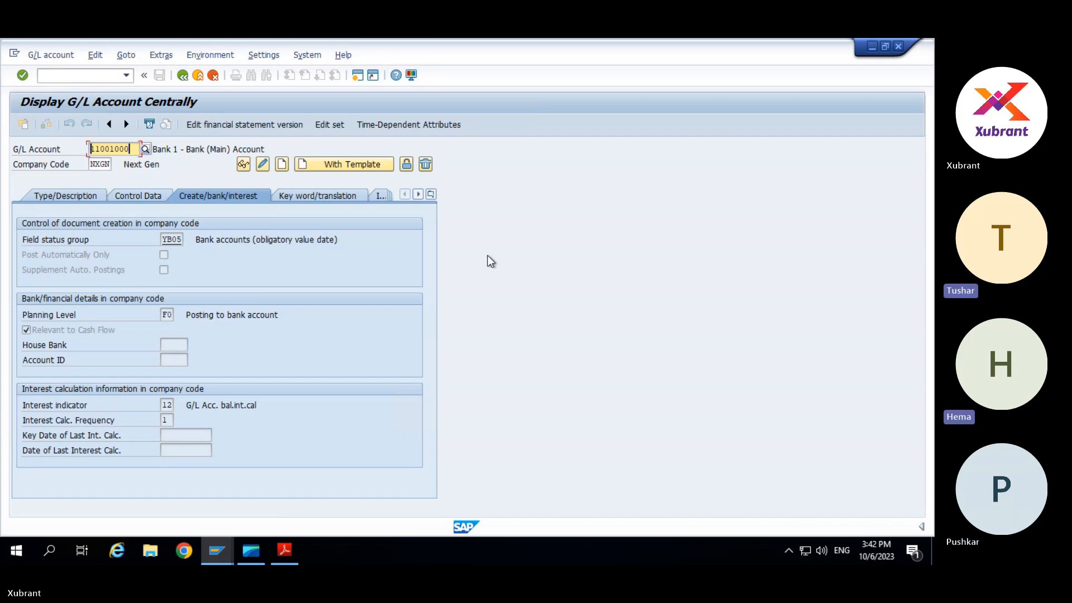
key("alt+Tab")
key("Tab")
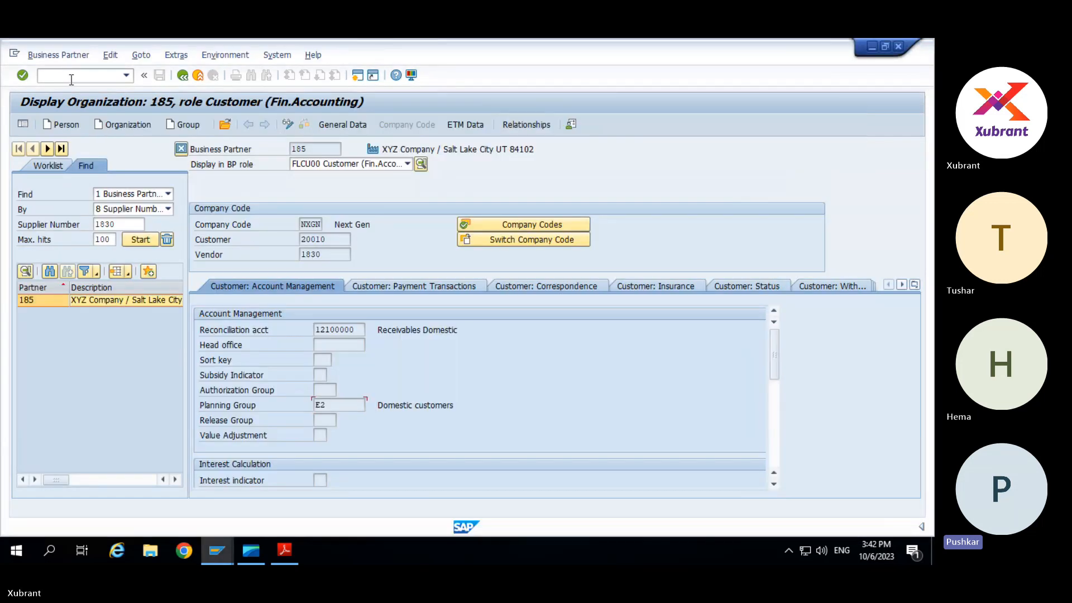
key("alt+Tab")
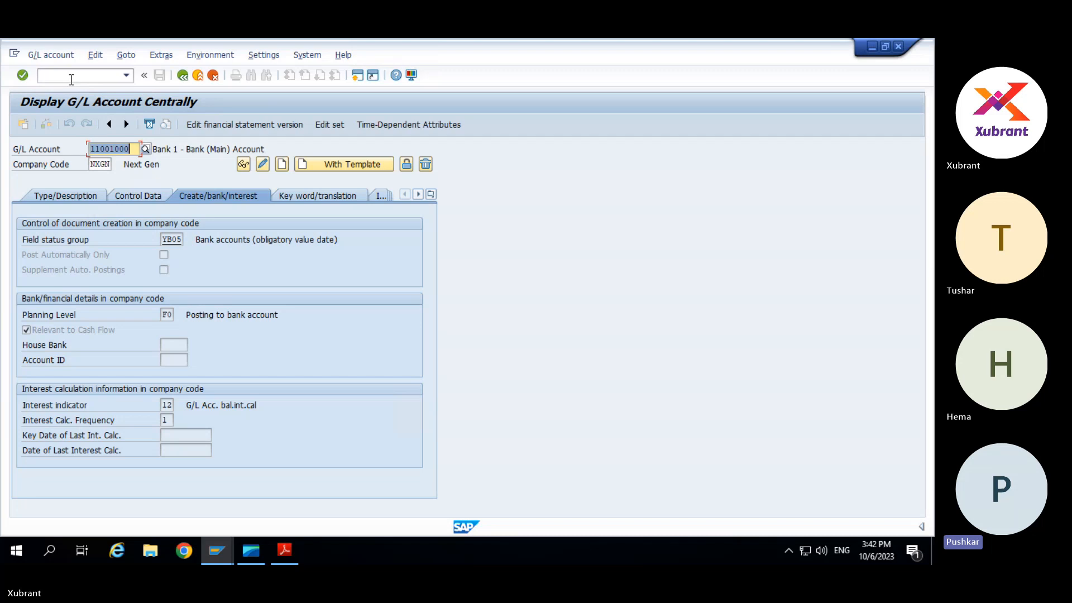
Start transaction SPRO in a new session and display the SAP Reference IMG.
left_click(64, 79)
type("/o")
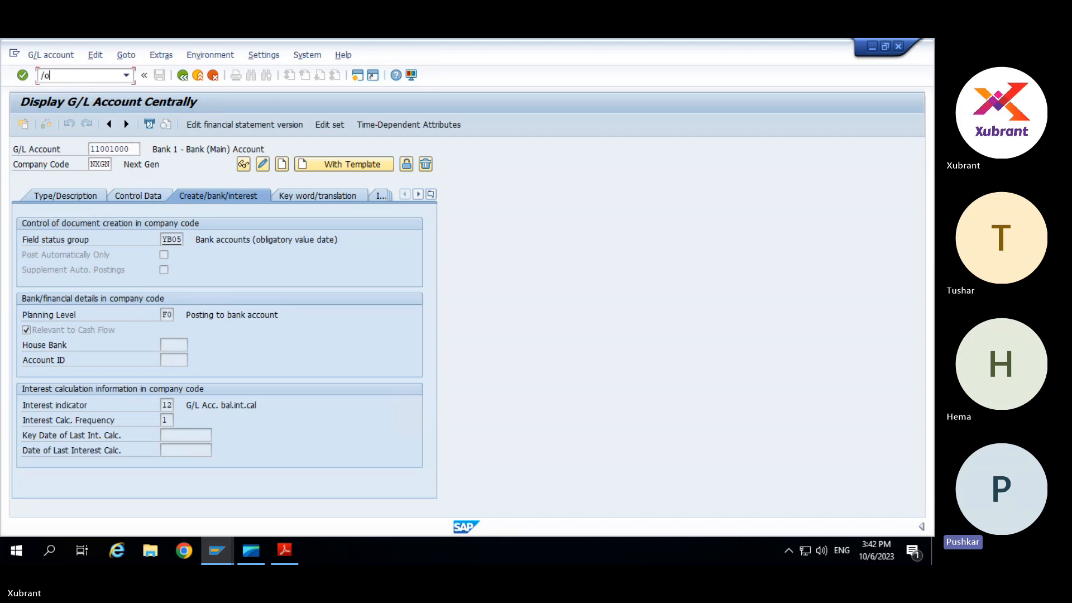
type("spro")
key("Return")
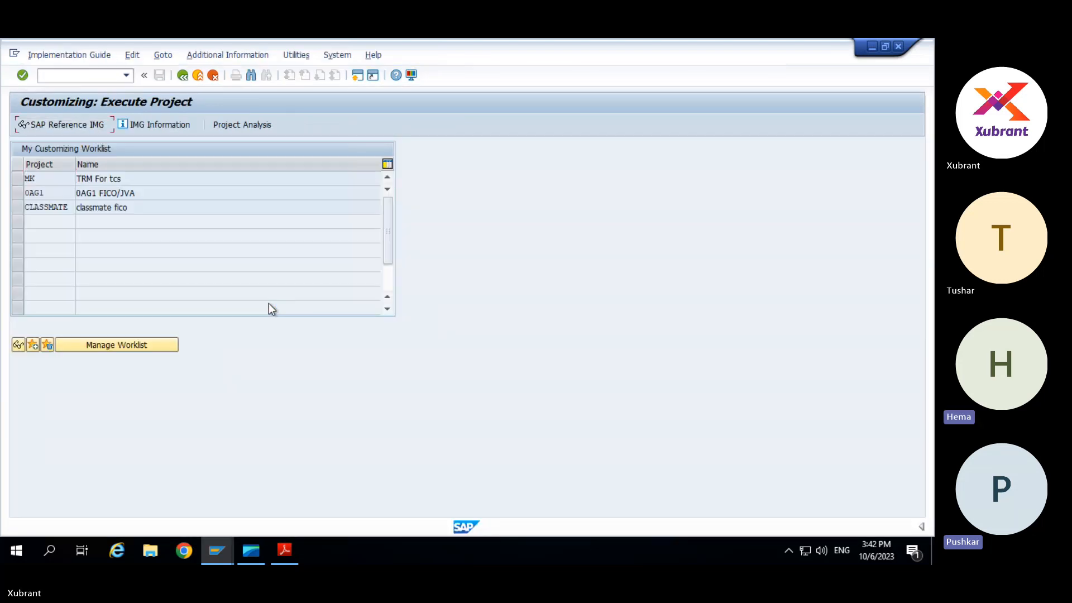
key("F5")
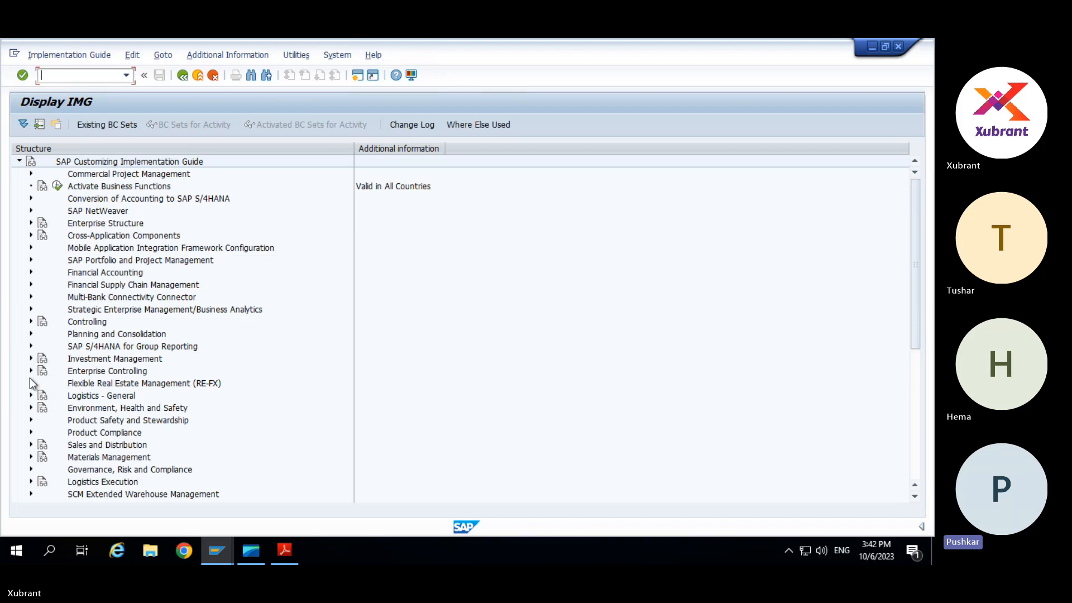
Open Define Default Liquidity Items for G/L Accounts under Cash Management's derivation rules for liquidity items in the implementation guide.
left_click(32, 285)
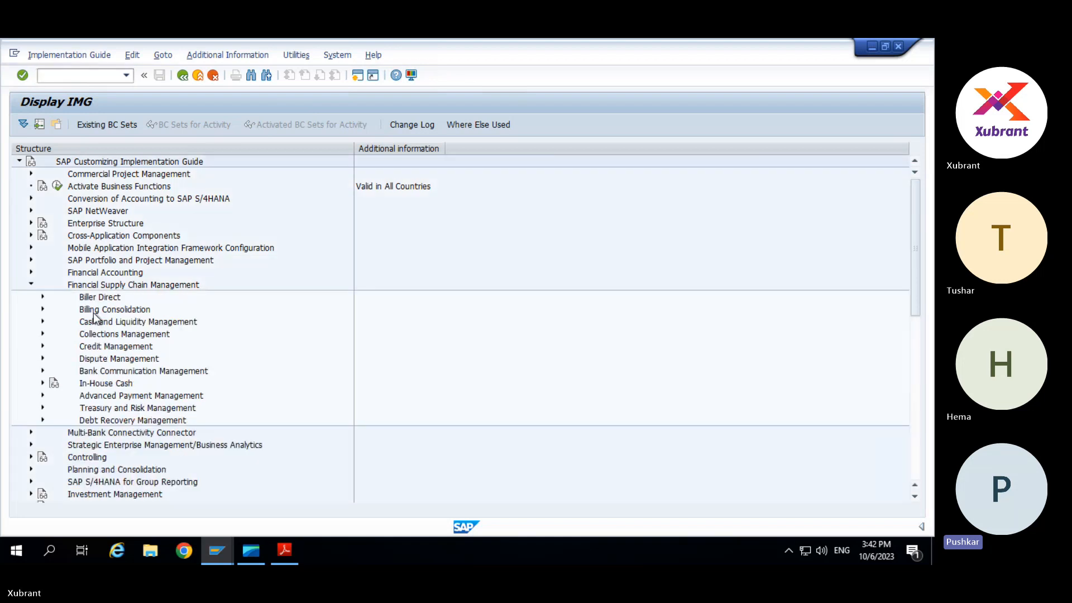
left_click(43, 322)
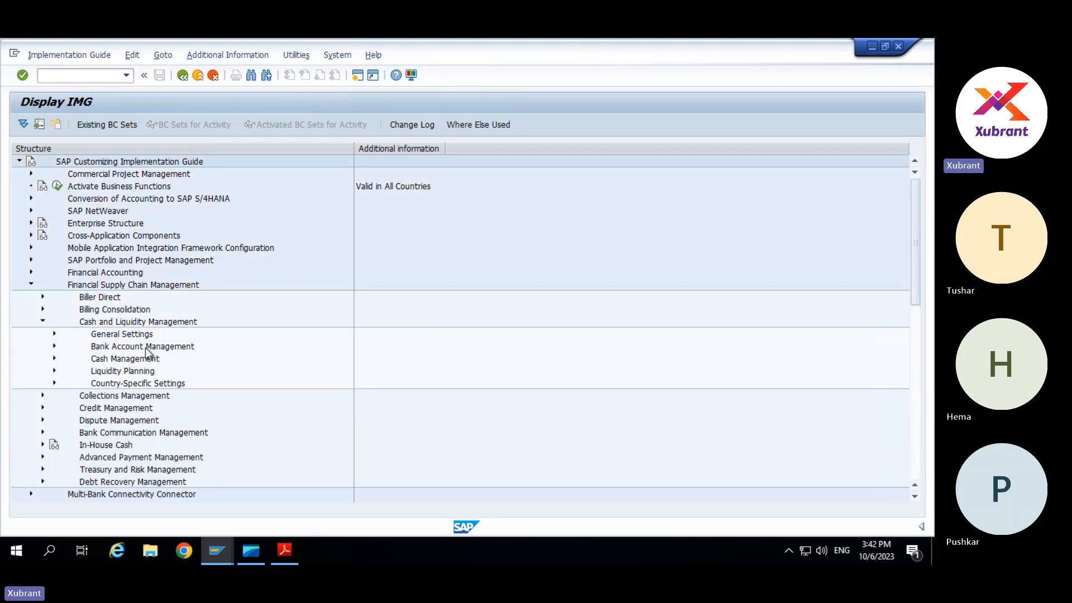
left_click(54, 359)
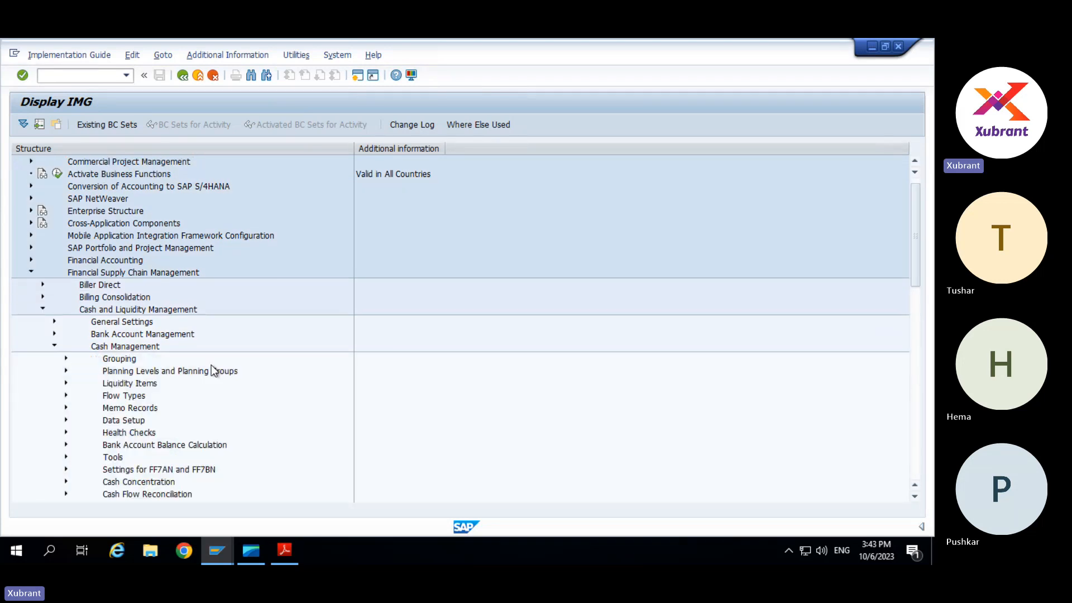
left_click(66, 383)
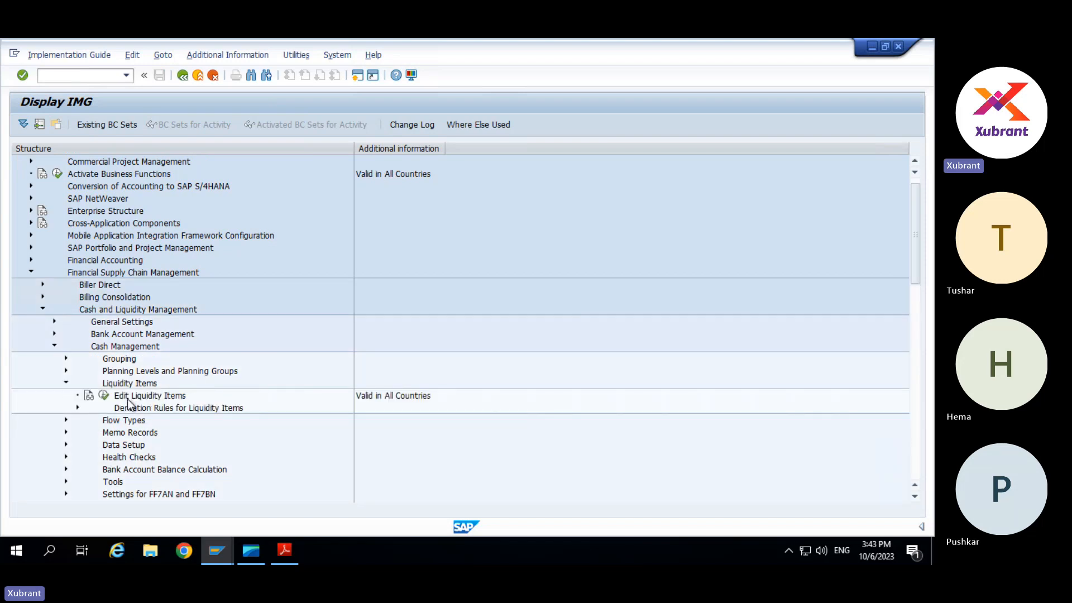
left_click(78, 408)
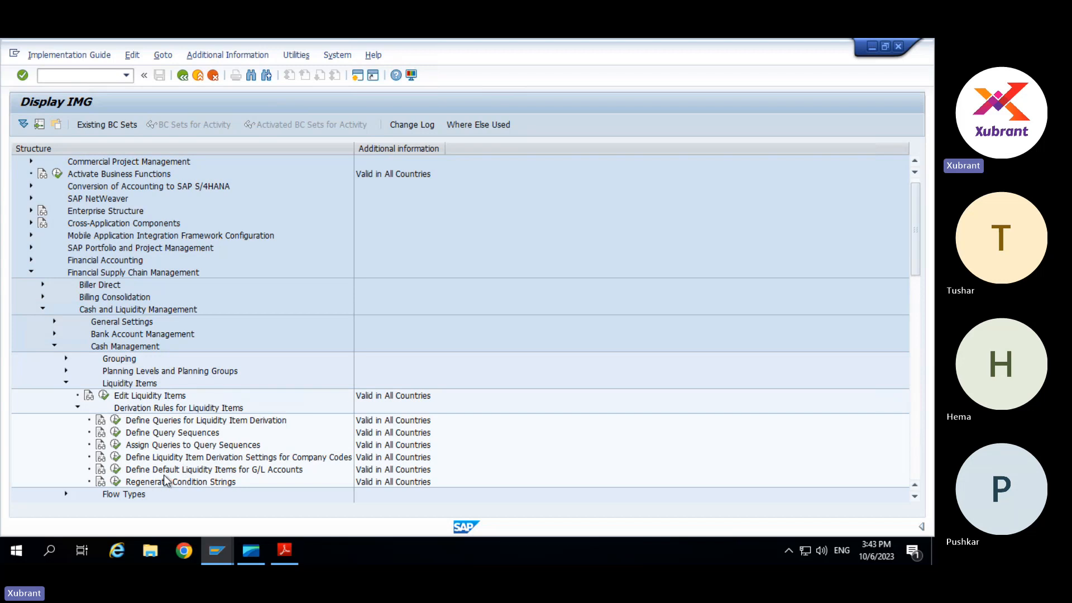
left_click(116, 468)
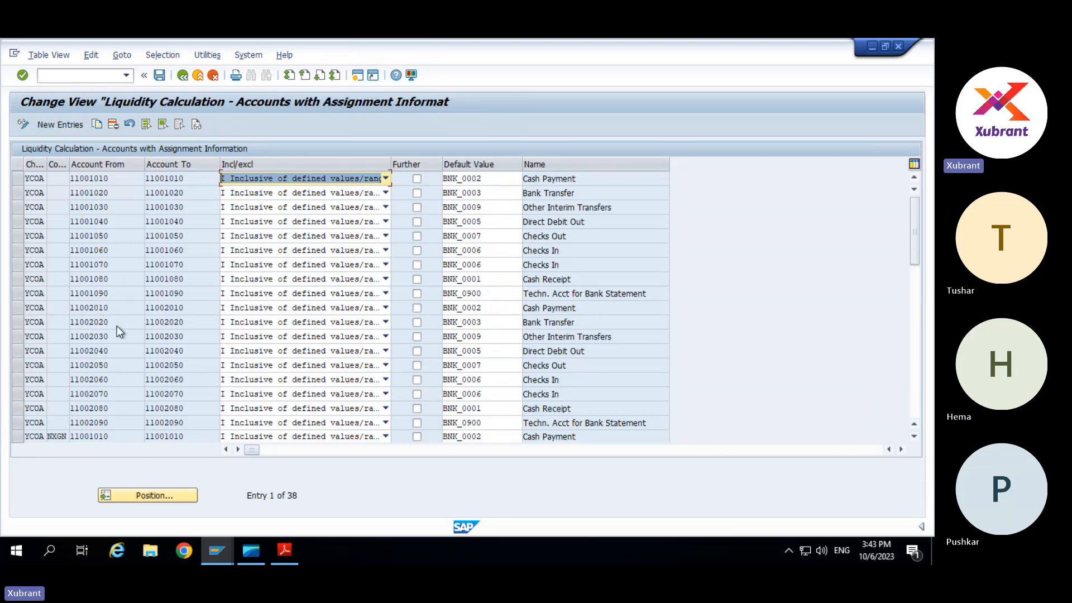
Examine company code NXGN's default liquidity items by G/L account and the inclusive/exclusive options of its first Cash Payment entry, and return to the IMG.
scroll(116, 327, "down", 2)
scroll(115, 326, "down", 3)
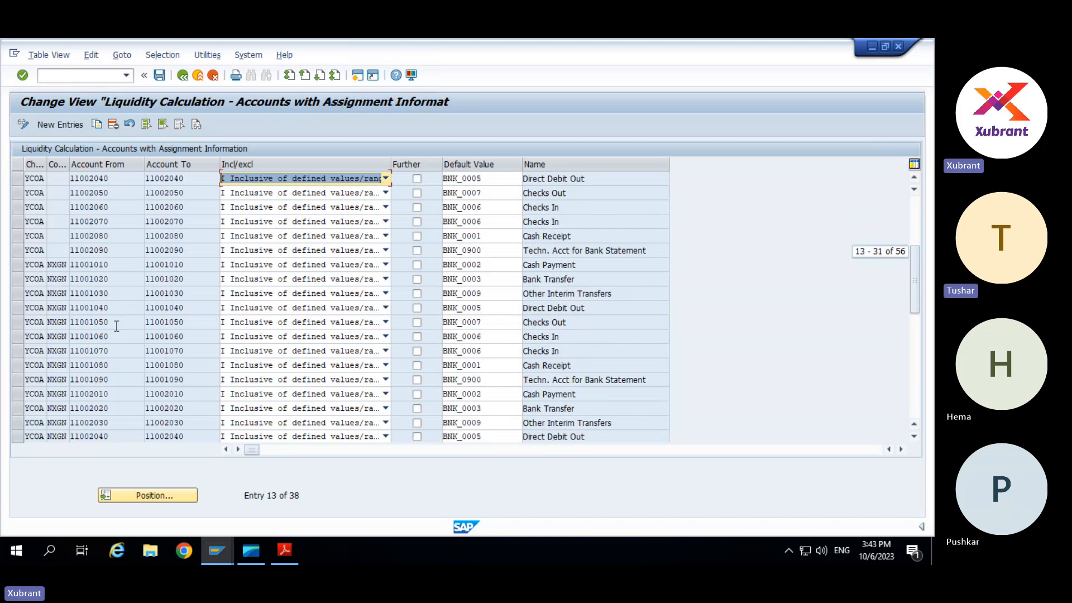
scroll(114, 324, "down", 2)
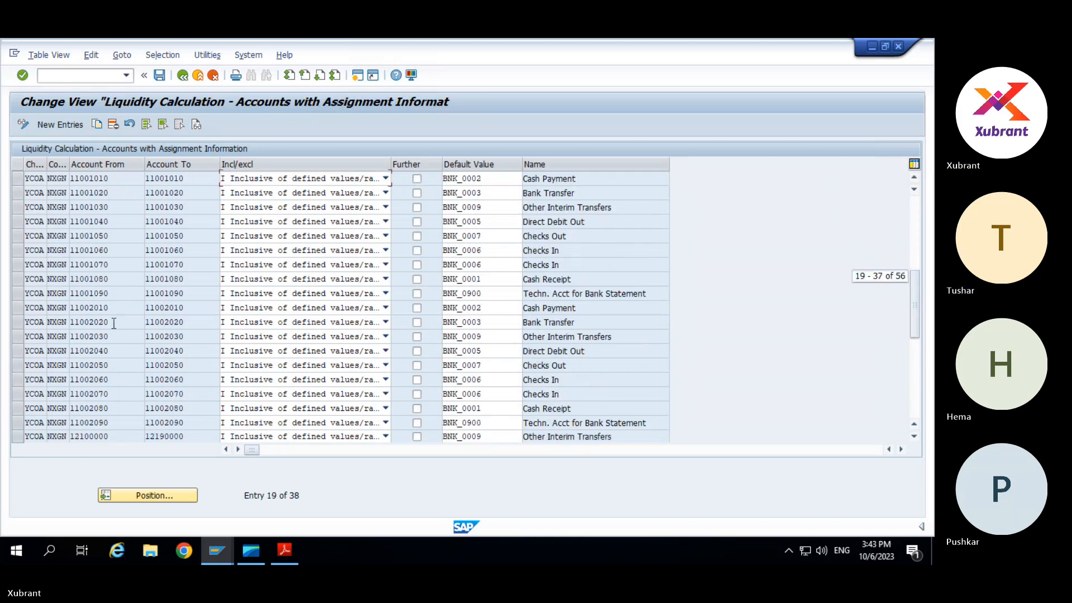
scroll(112, 323, "up", 3)
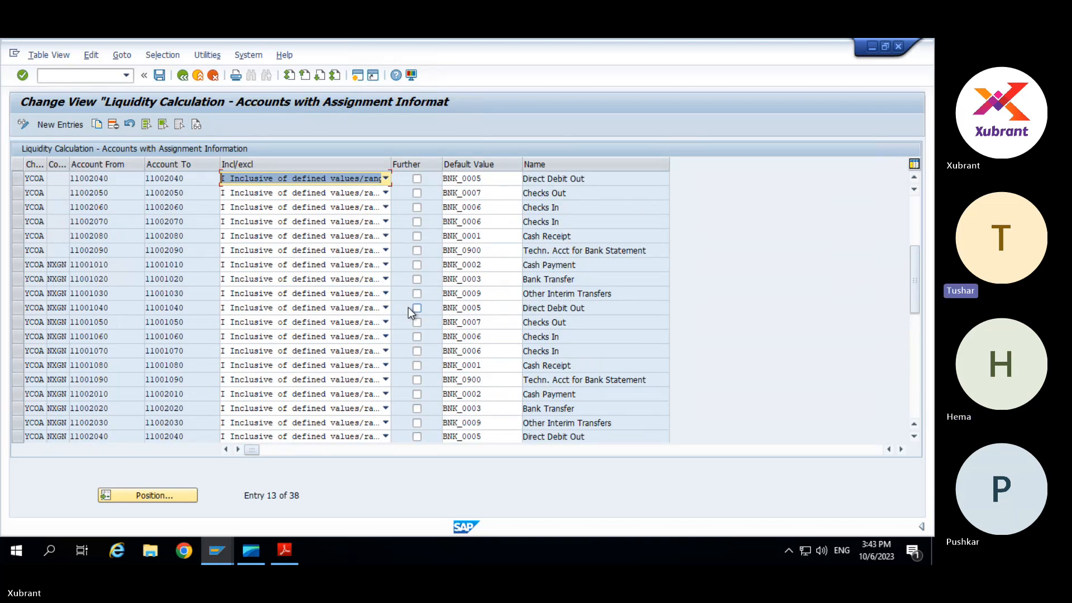
left_click(386, 265)
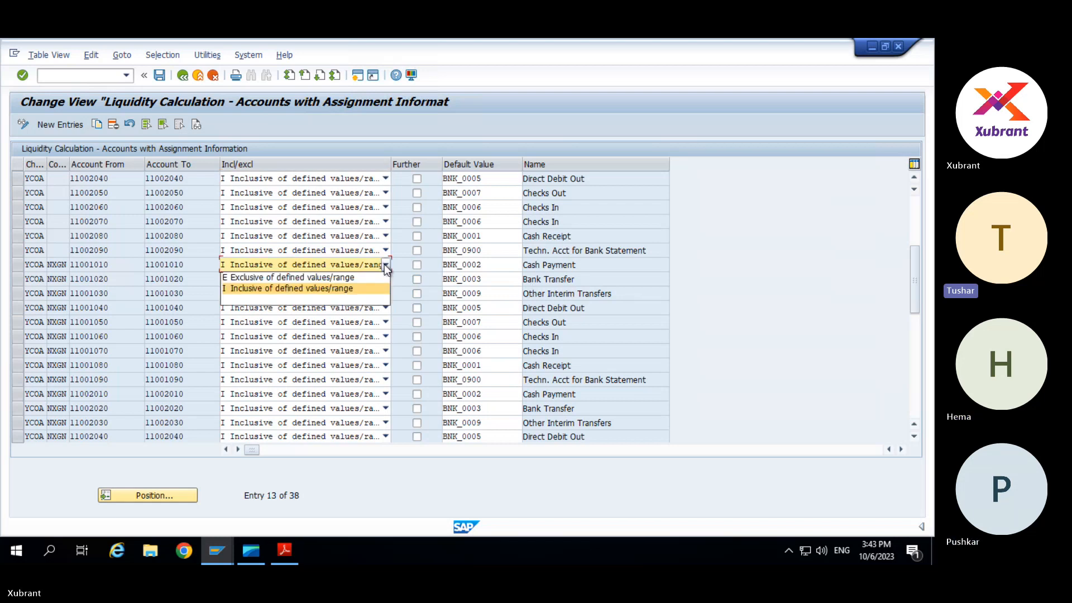
left_click(385, 266)
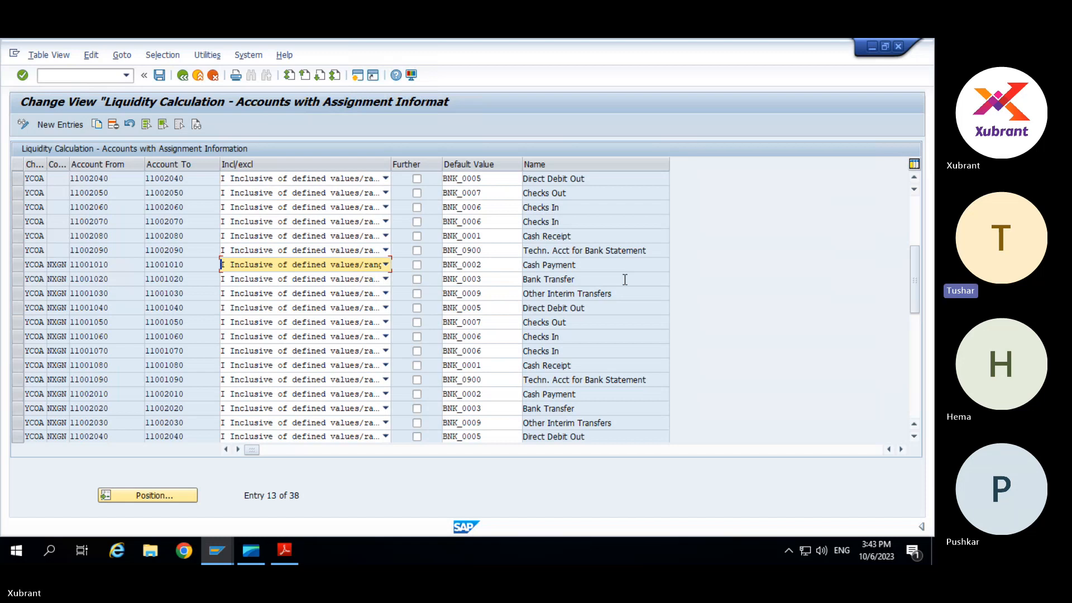
left_click(344, 263)
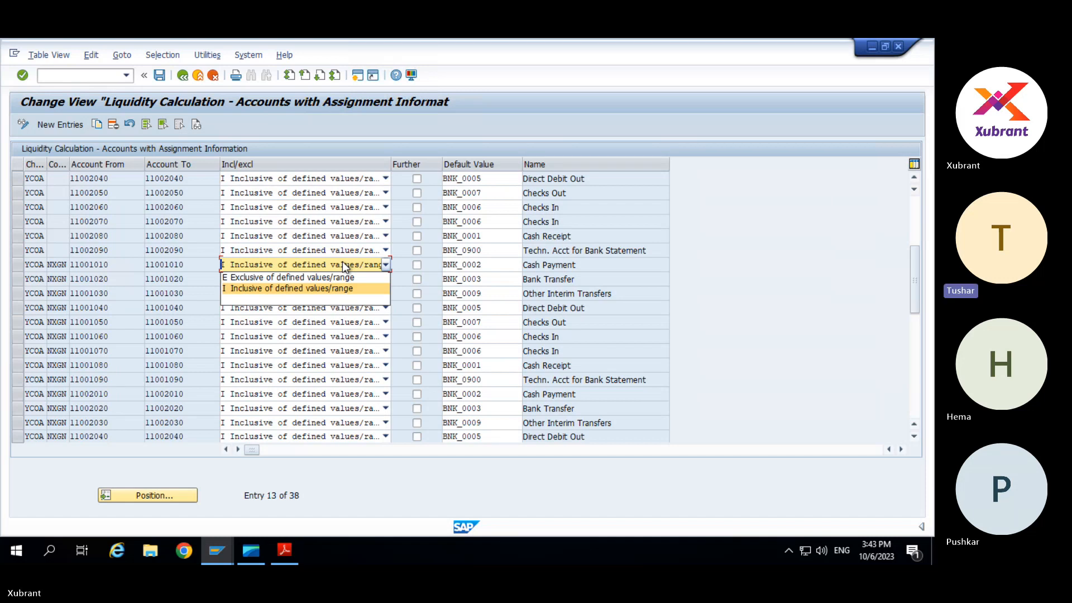
left_click(745, 269)
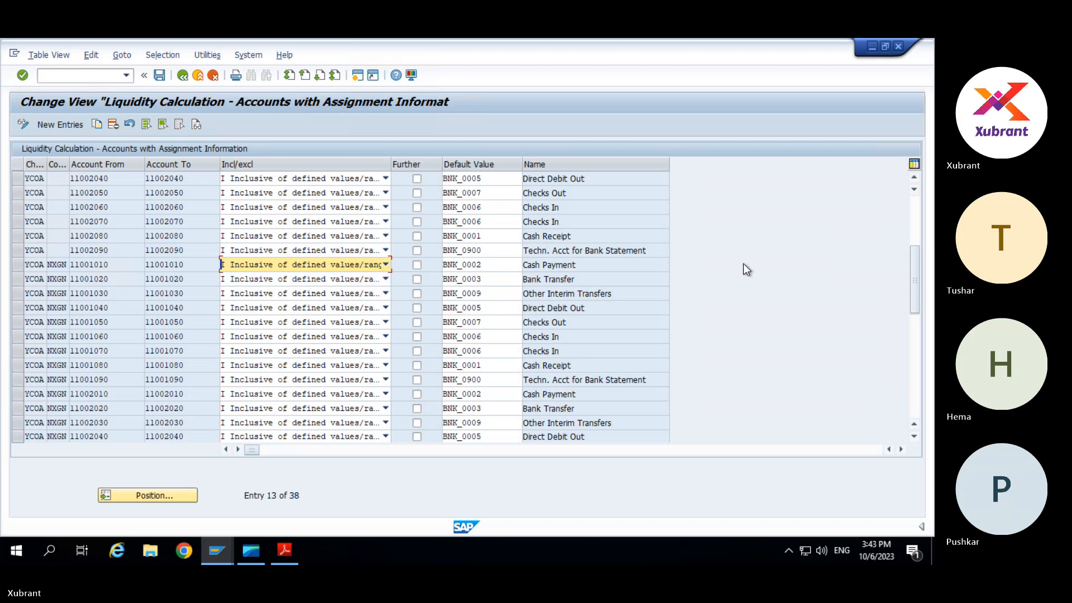
key("F3")
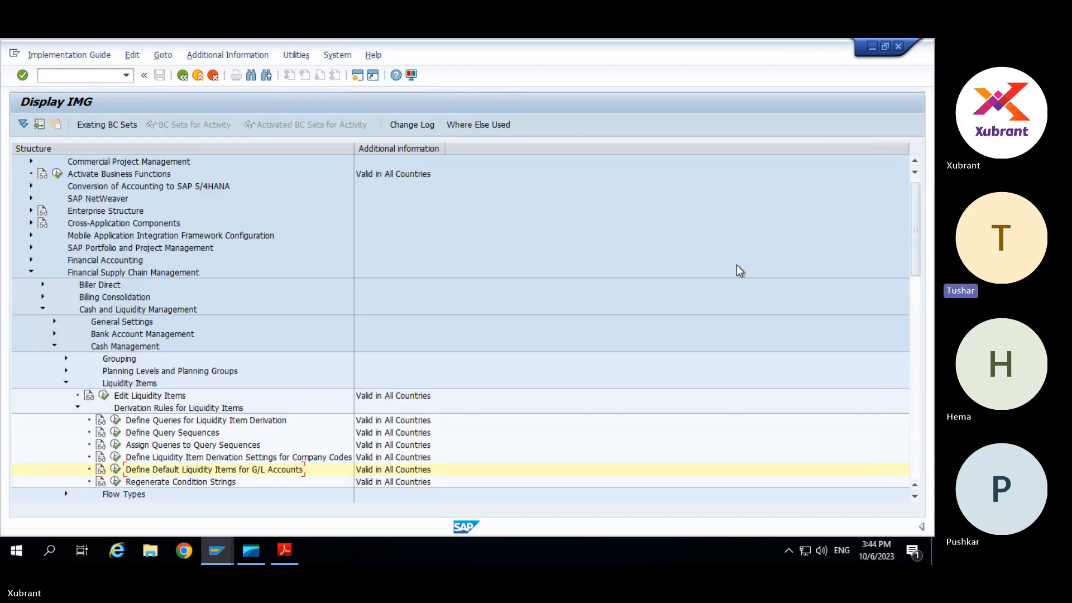
Review the defined query sequences for liquidity calculation, and check the liquidity item derivation settings for company codes.
scroll(553, 282, "up", 1)
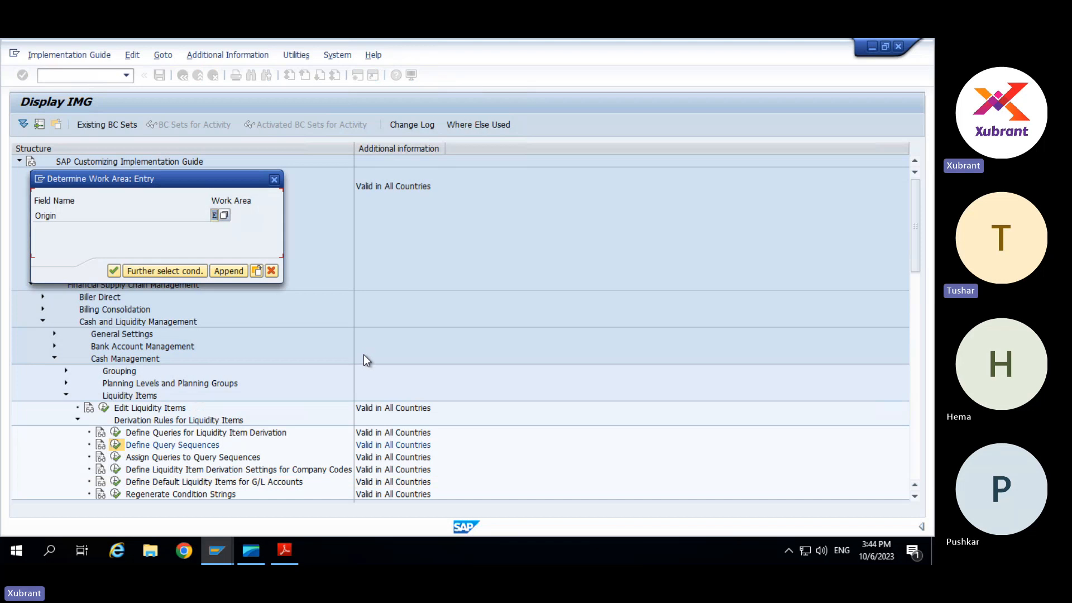
key("Return")
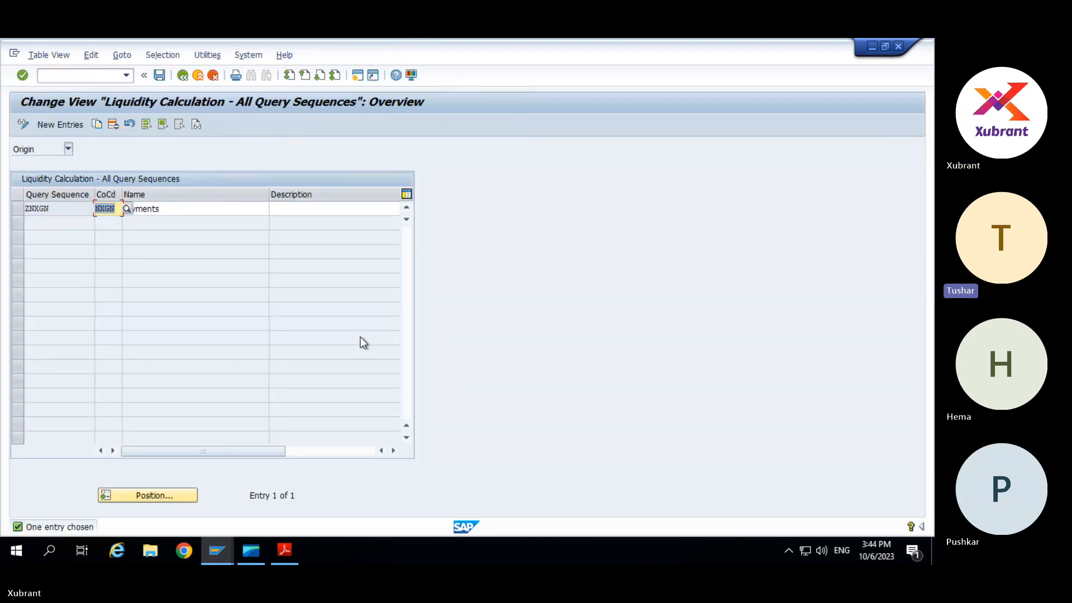
key("F3")
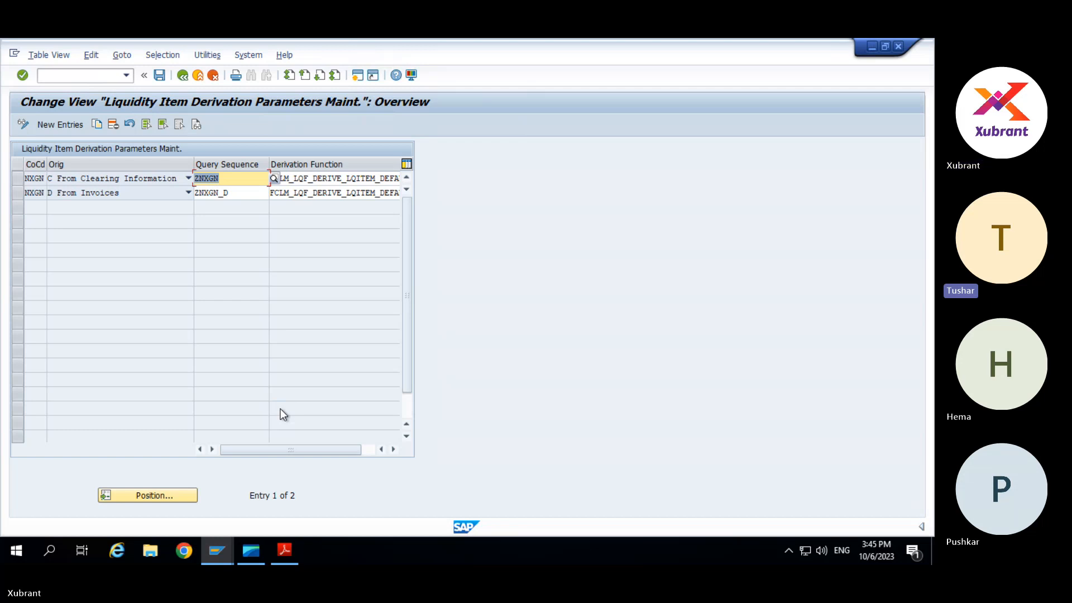
Check the derivation functions assigned to company code NXGN in the liquidity item derivation parameters.
key("Tab")
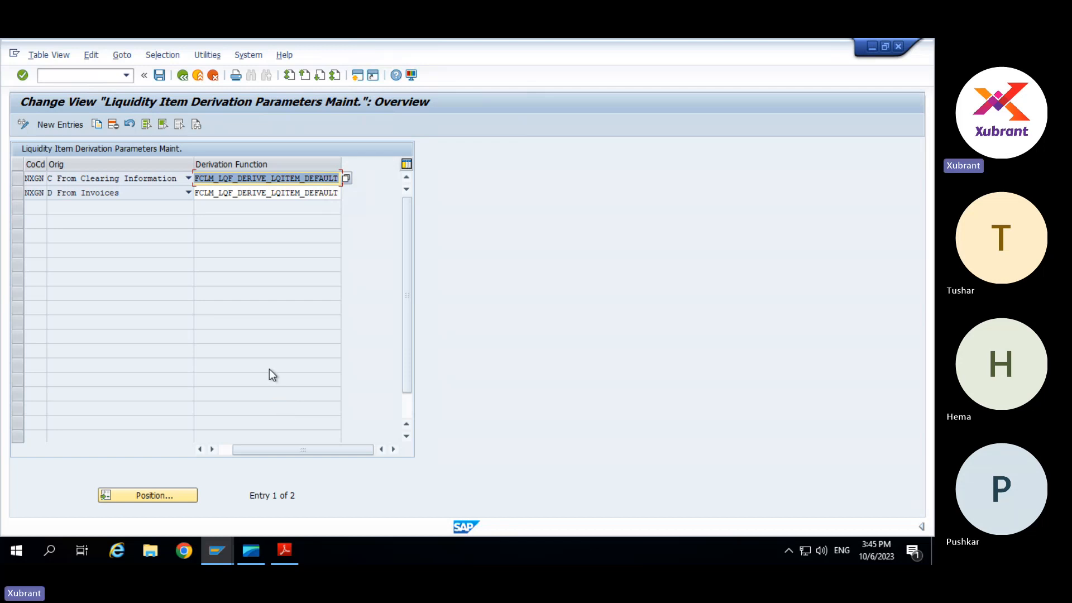
left_click(265, 346)
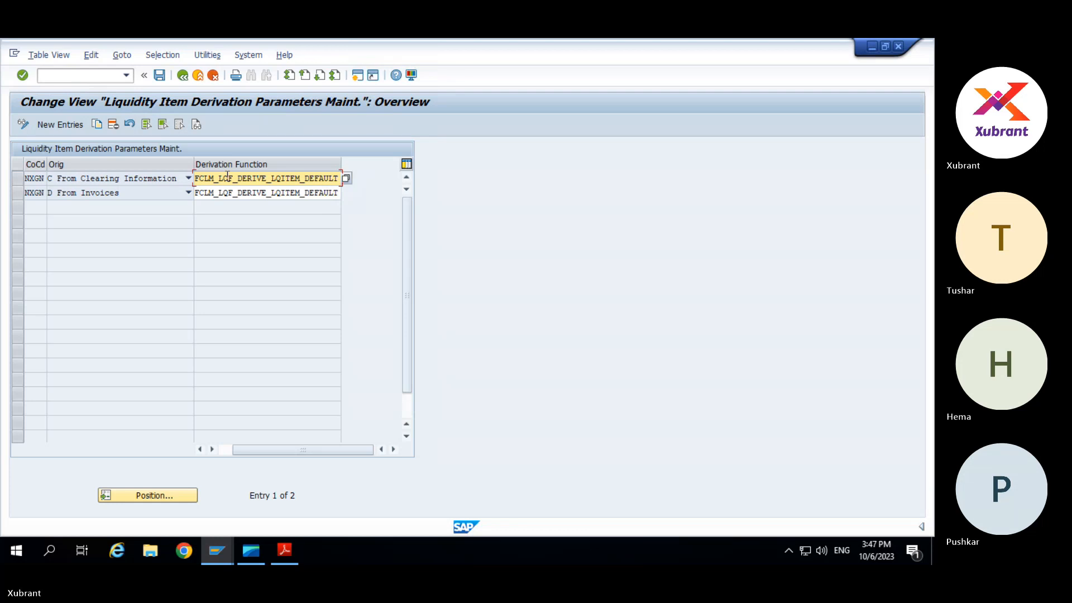
Switch to the Cash Flow Analyzer and go back to the hierarchy list in Manage Liquidity Item Hierarchies.
key("alt+Tab")
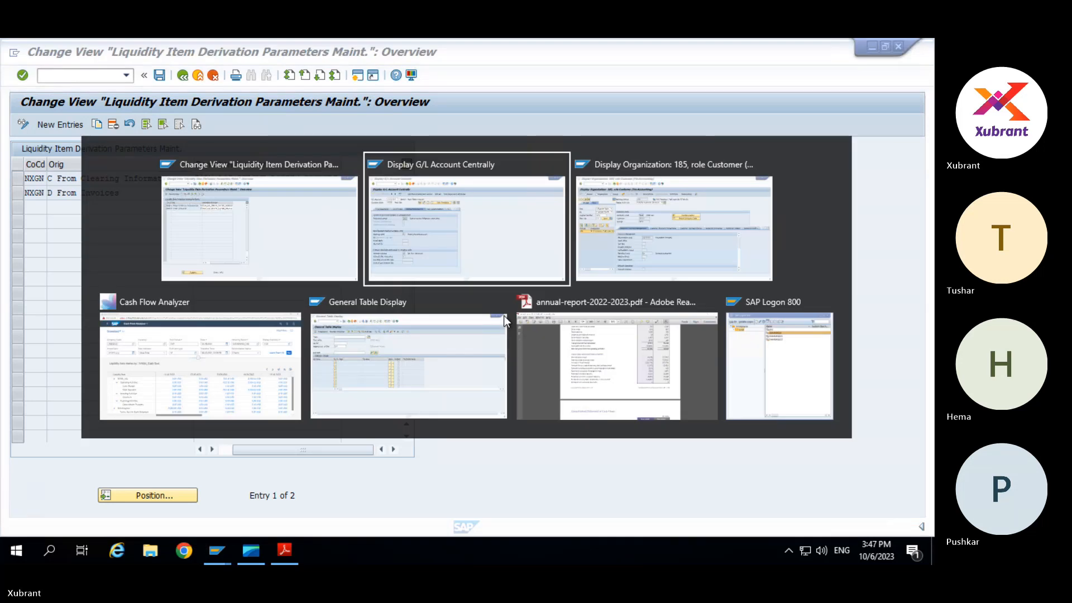
key("alt+Tab")
key("alt+Tab")
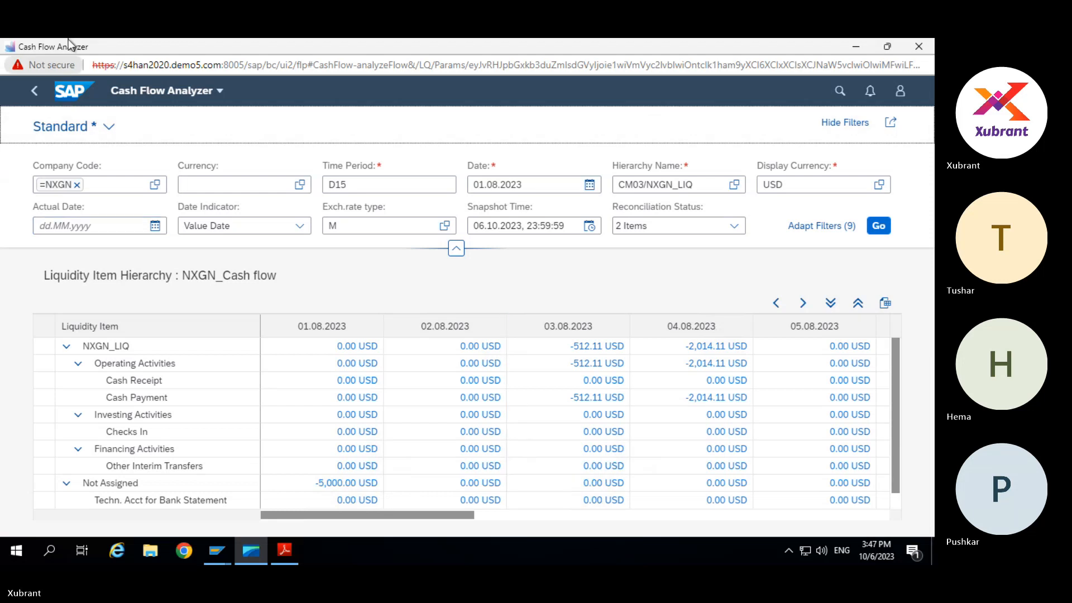
left_click(33, 93)
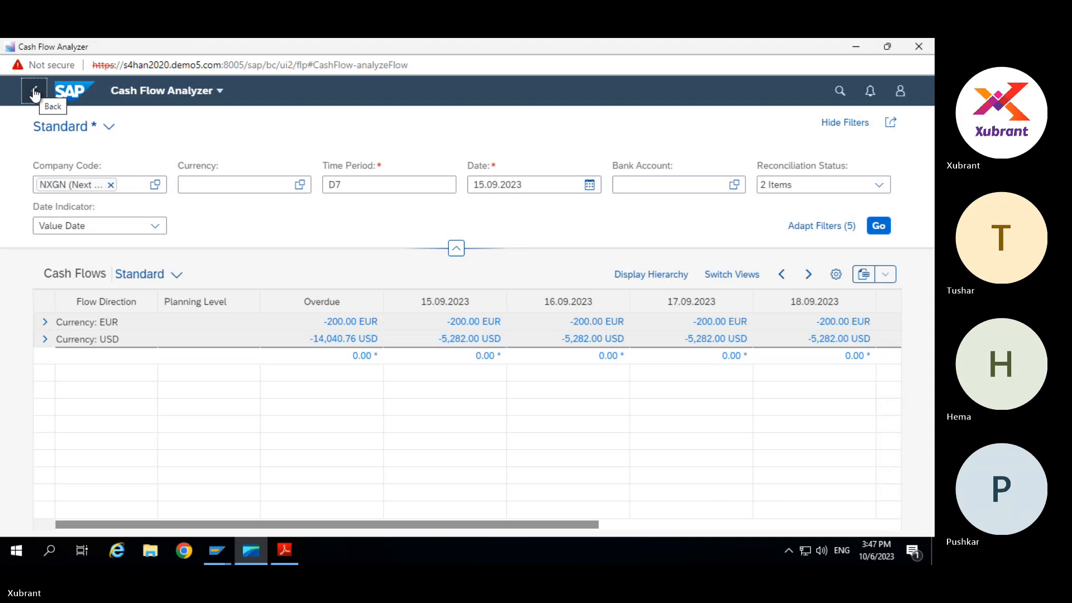
left_click(35, 93)
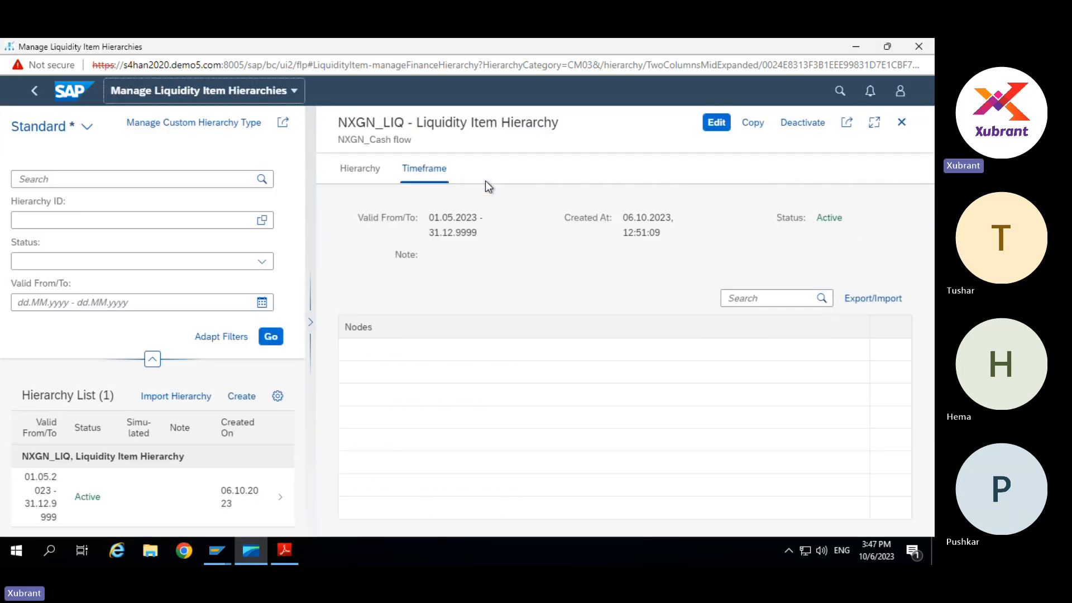
left_click(35, 90)
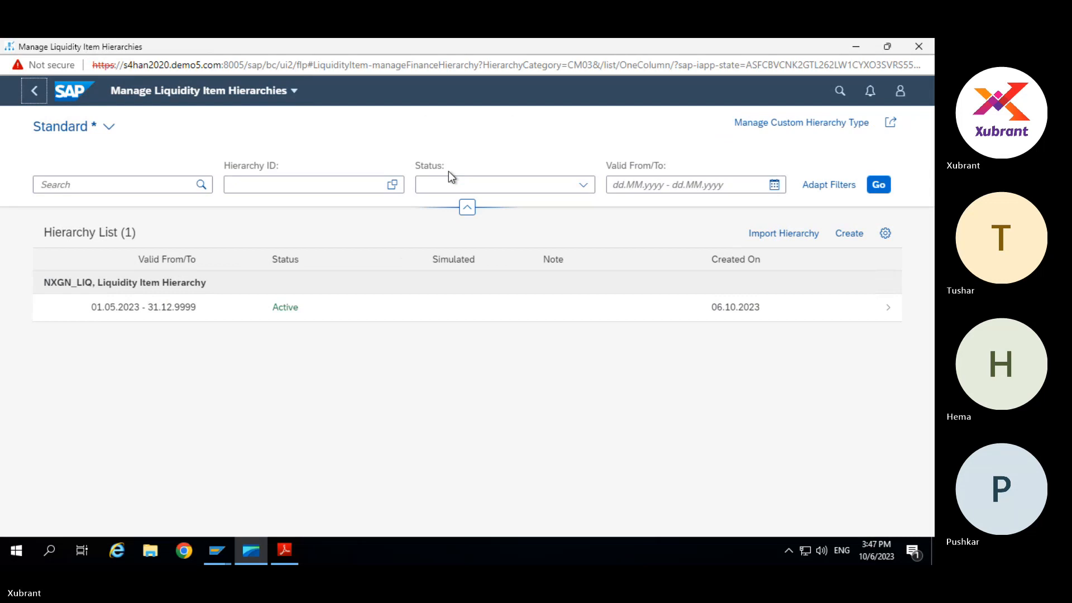
Return to the SAP GUI implementation guide and open Define Basic Settings under the General Settings of Cash and Liquidity Management.
key("alt+Tab")
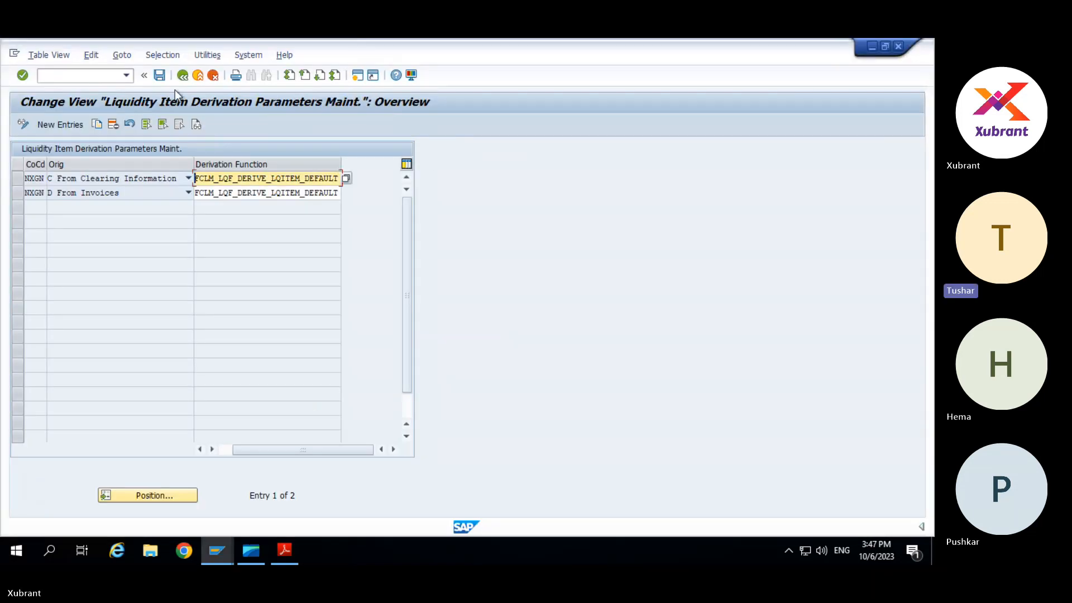
left_click(181, 76)
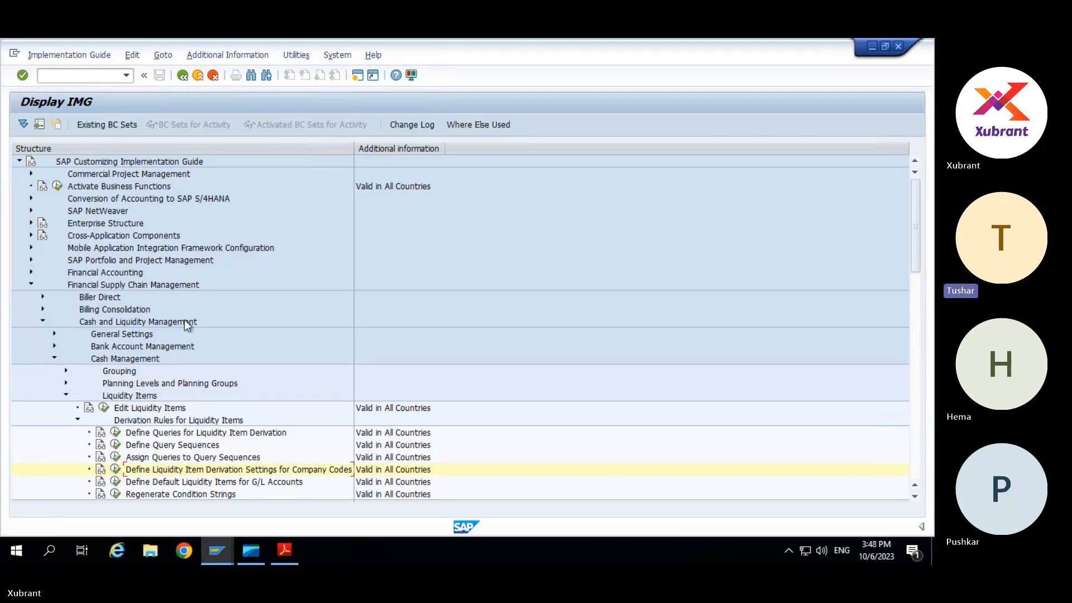
left_click(55, 333)
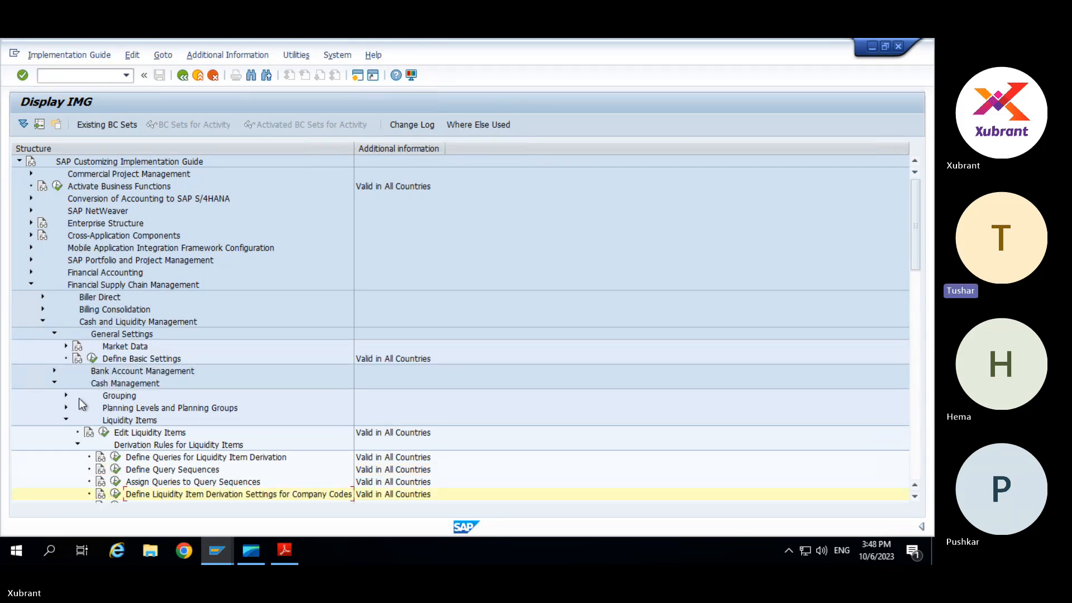
left_click(93, 358)
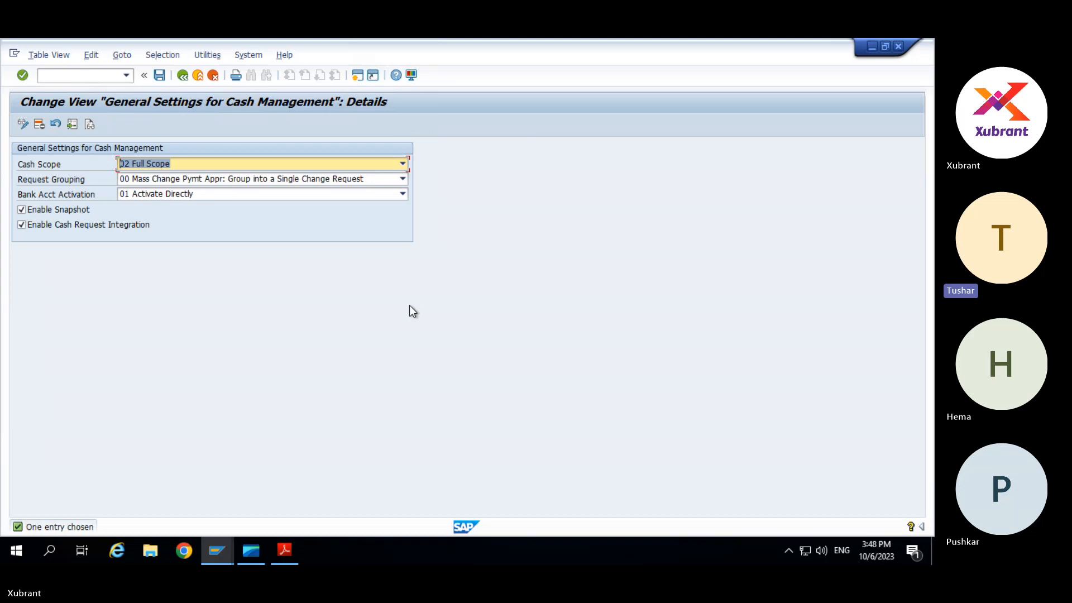
Review the available Cash Scope and Request Grouping options in the cash management general settings without changing them.
left_click(402, 165)
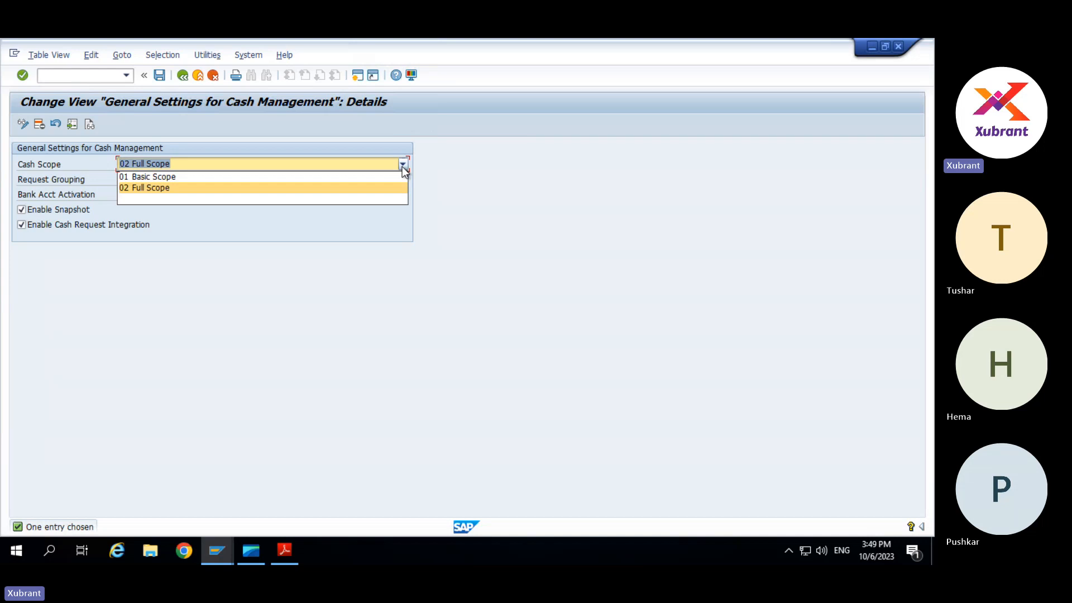
left_click(592, 210)
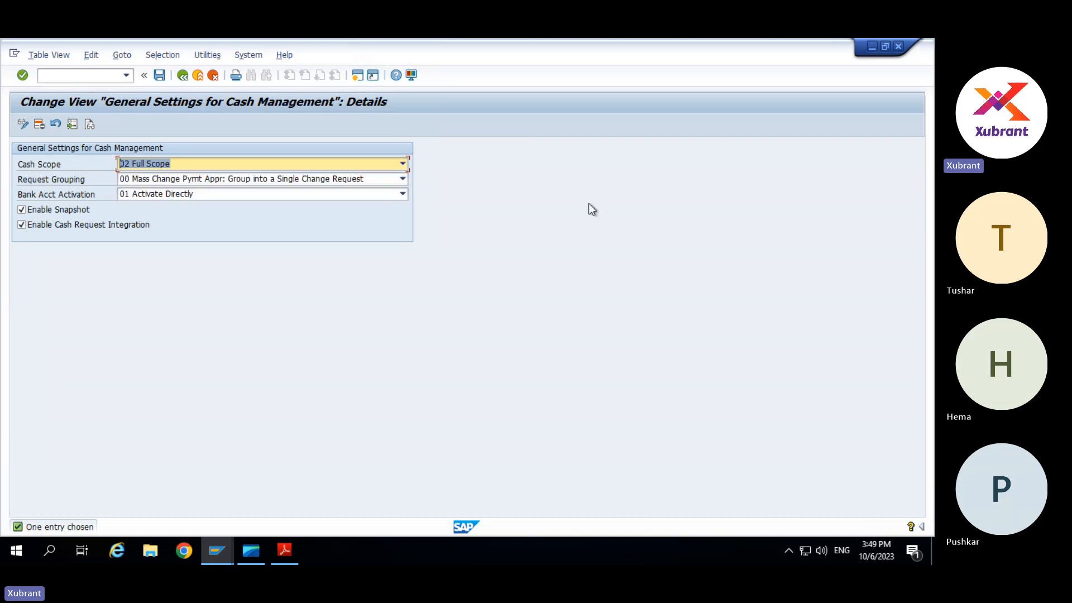
left_click(293, 180)
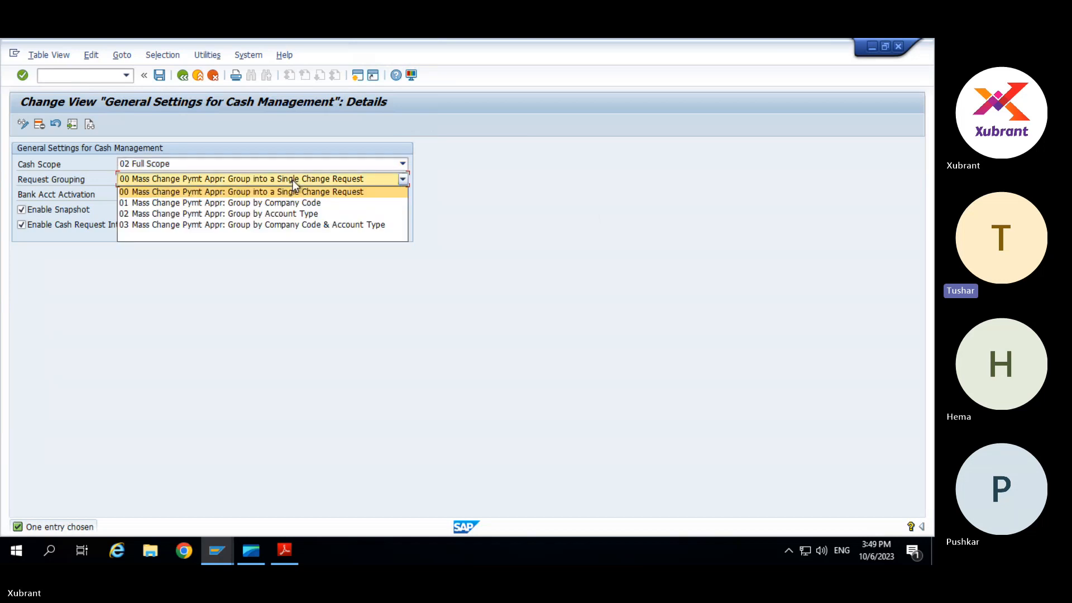
key("F1")
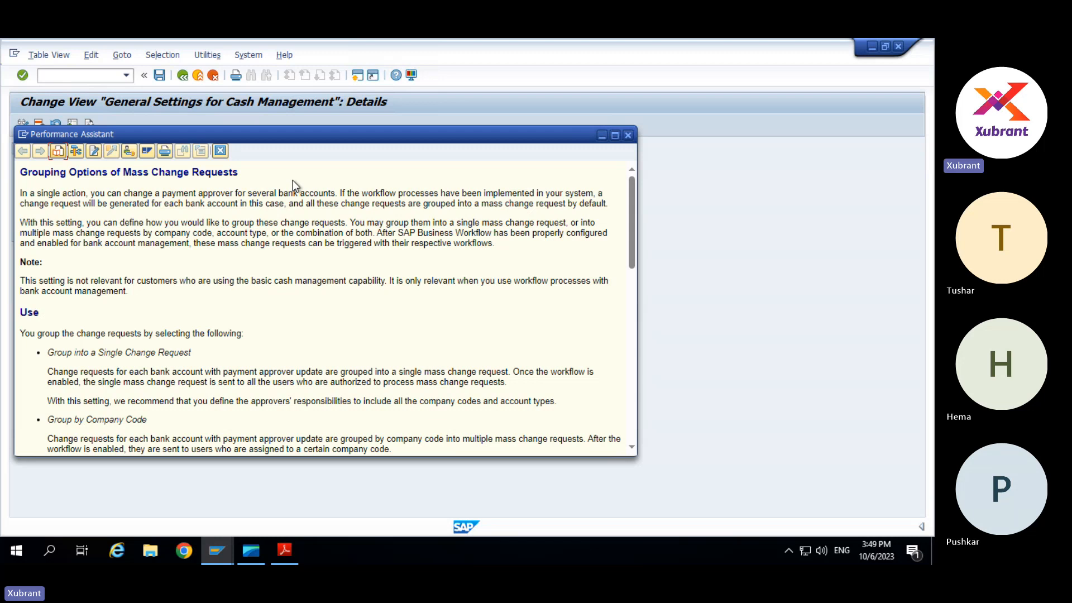
left_click(627, 135)
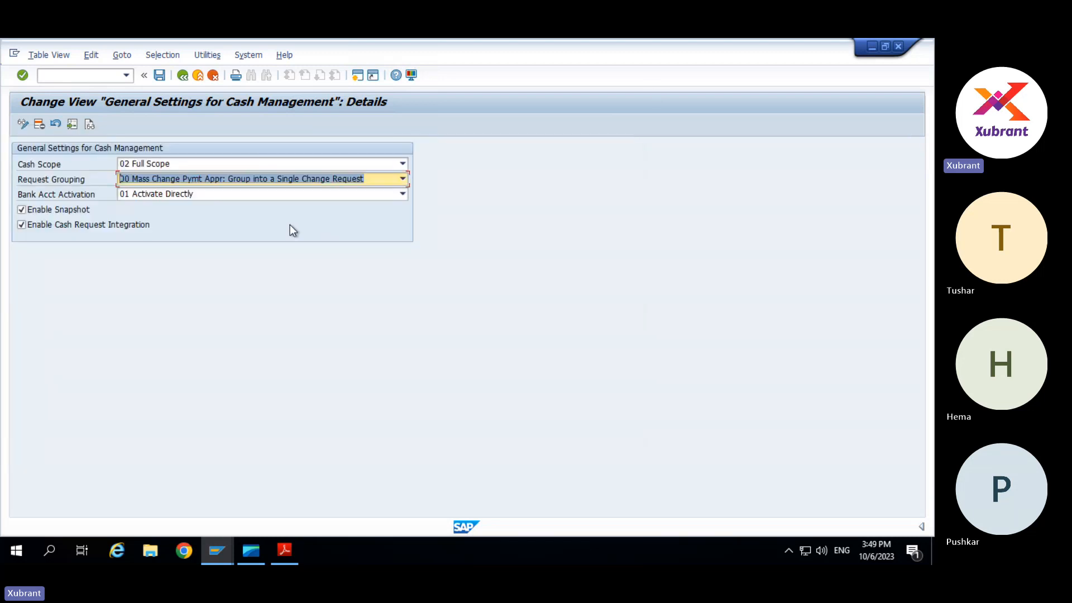
left_click(292, 176)
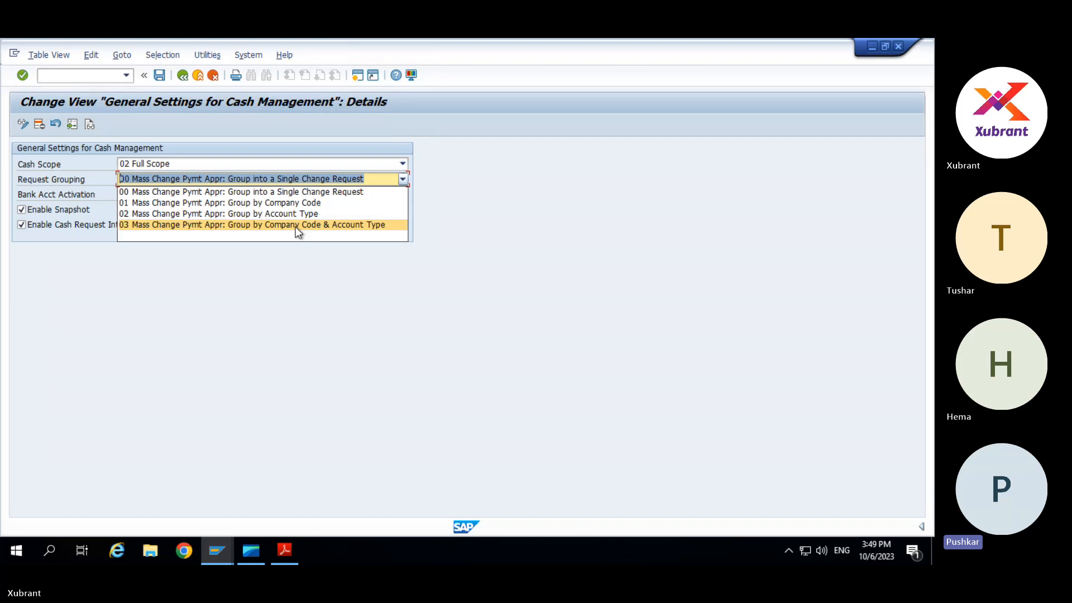
key("Escape")
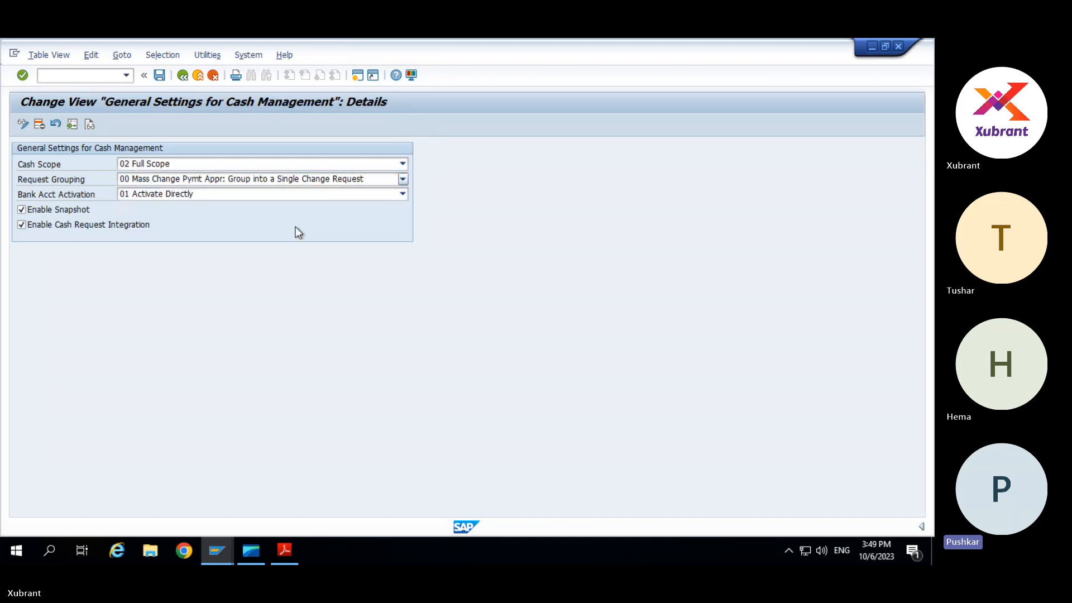
Read the help on Request Grouping and follow its link to Define Responsibilities for Rules Used in Workflow Steps.
key("F1")
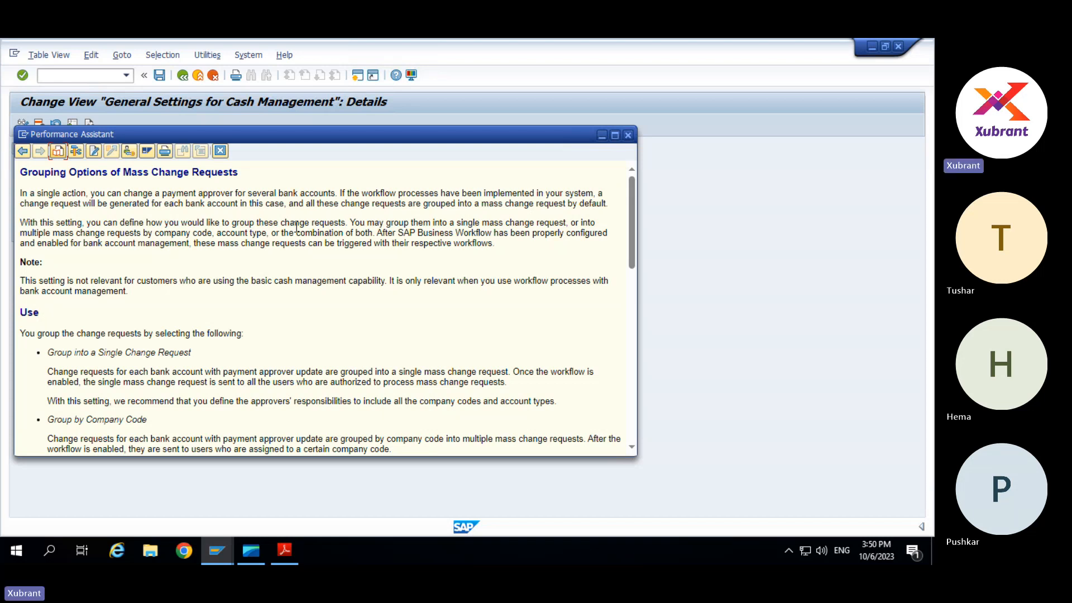
scroll(314, 344, "down", 8)
scroll(314, 346, "down", 3)
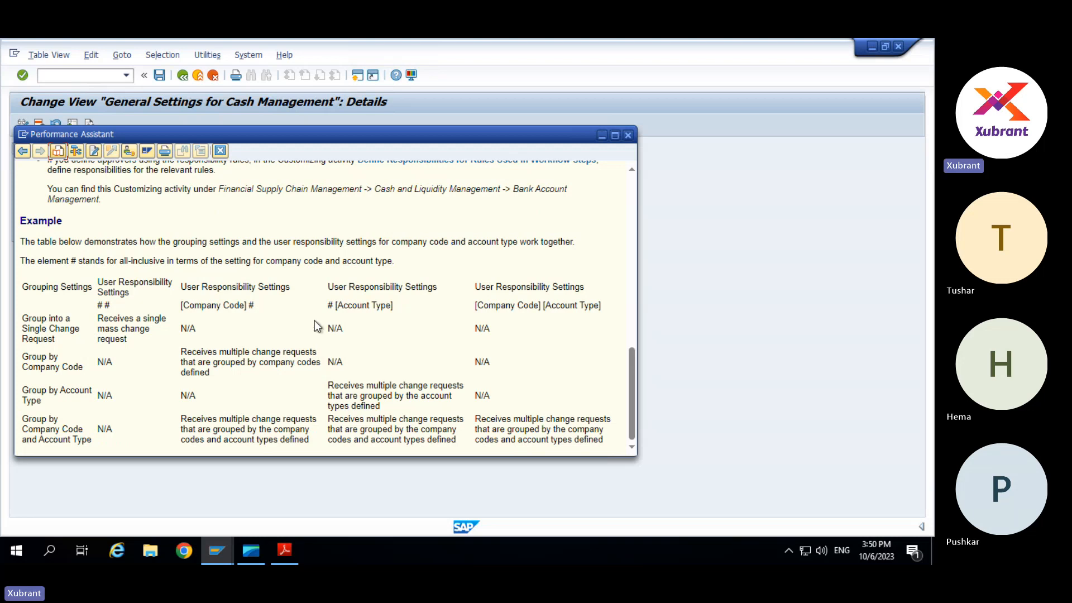
scroll(315, 332, "up", 5)
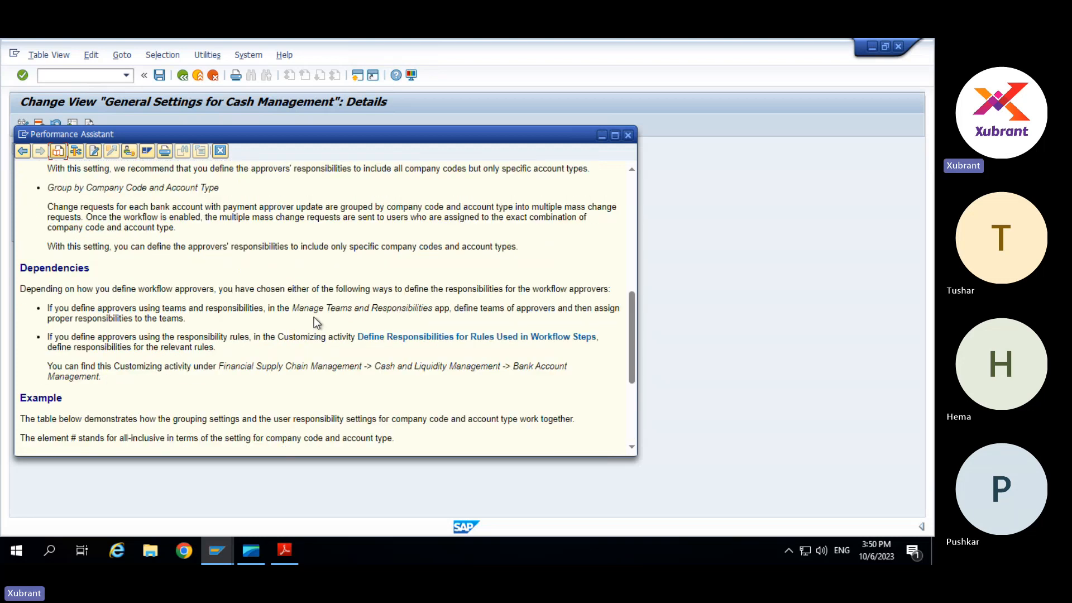
scroll(314, 316, "up", 1)
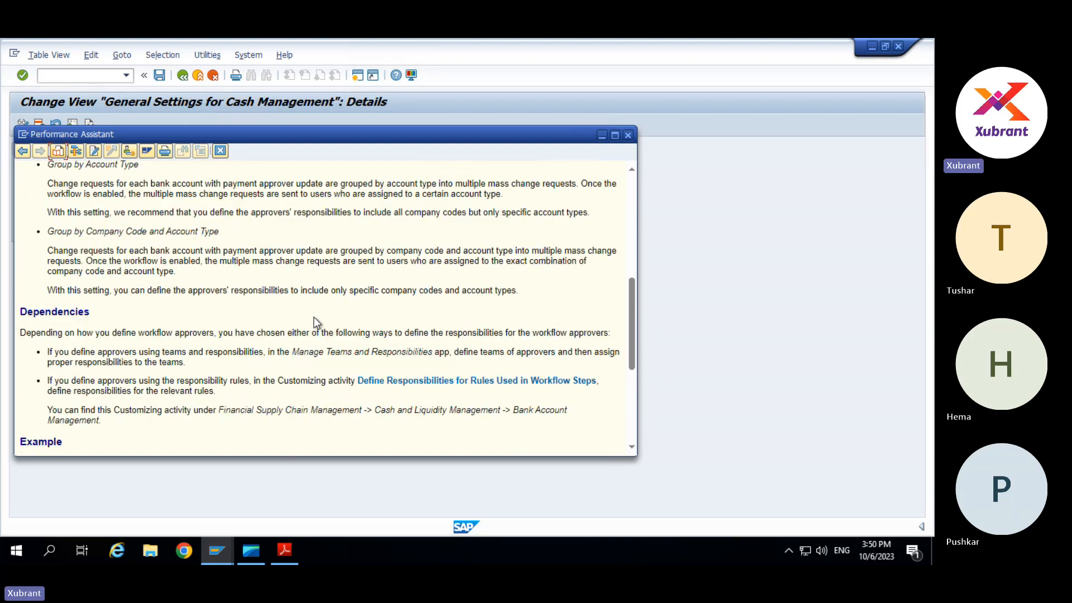
left_click(412, 383)
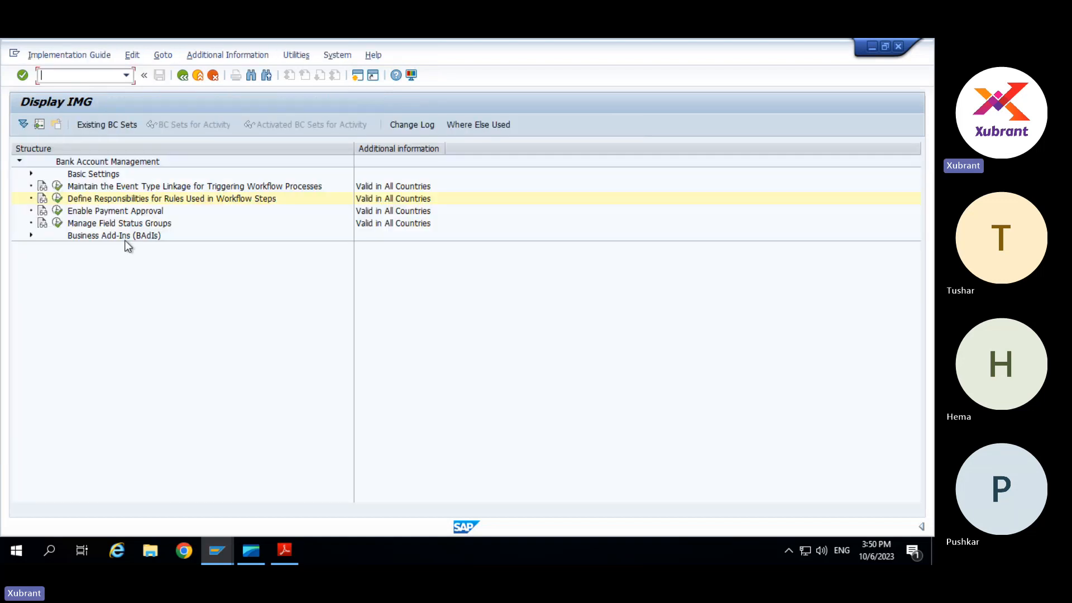
left_click(57, 198)
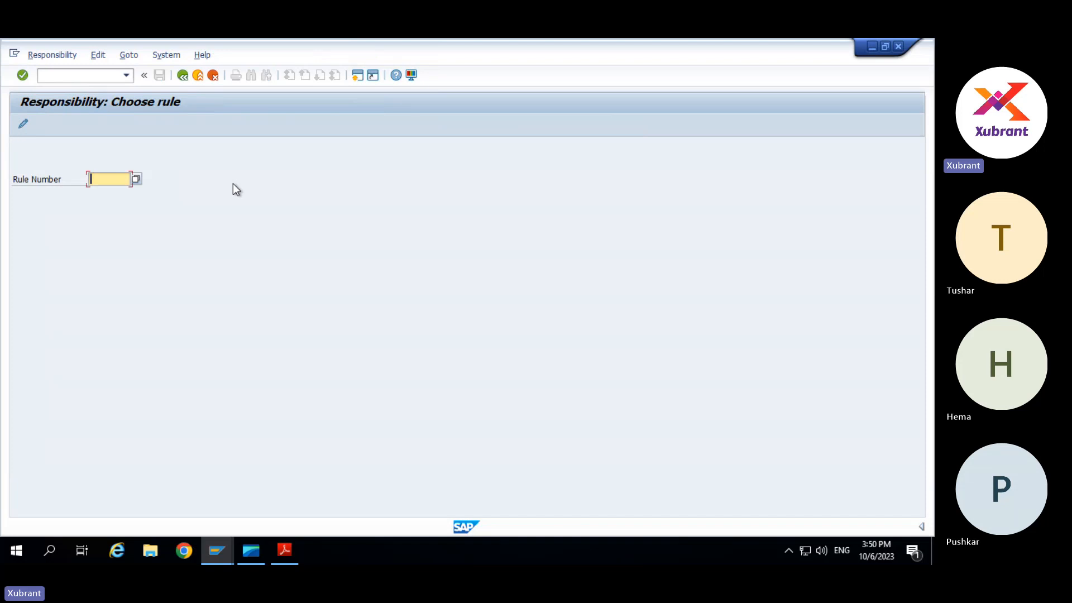
key("F4")
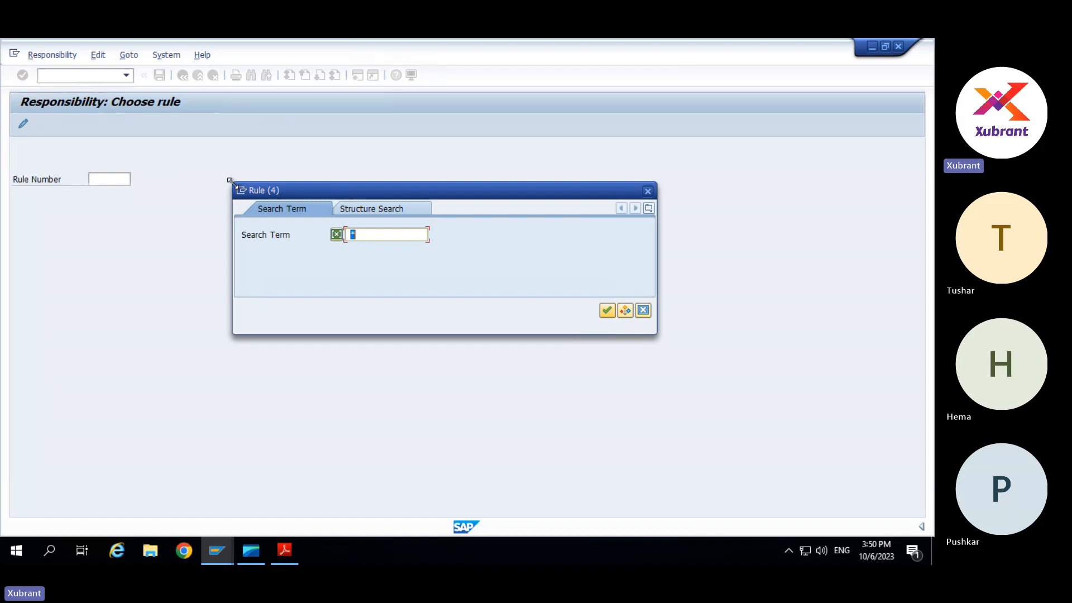
key("Escape")
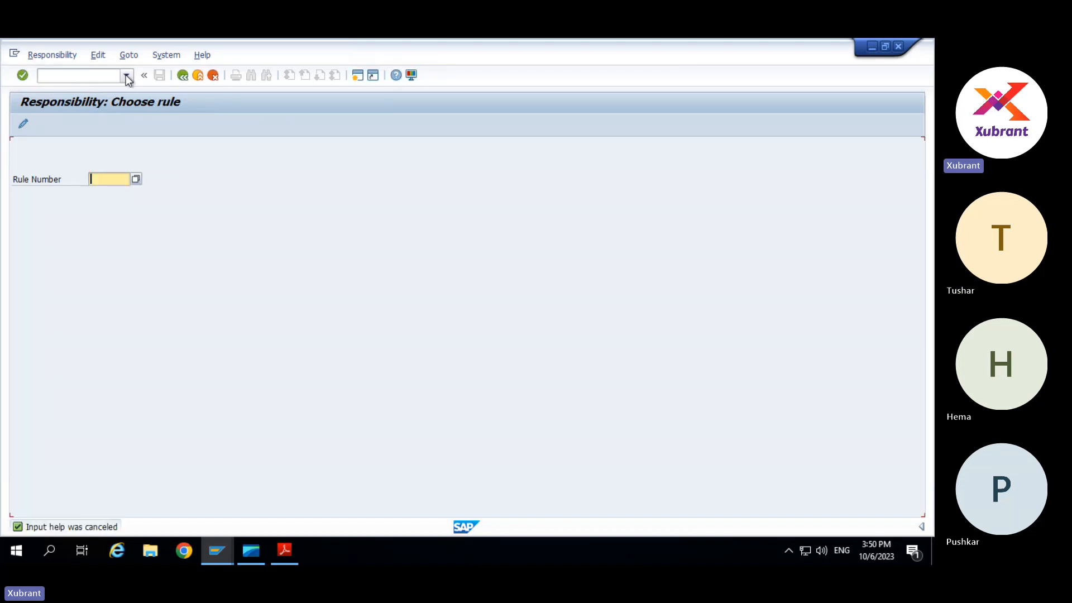
key("F3")
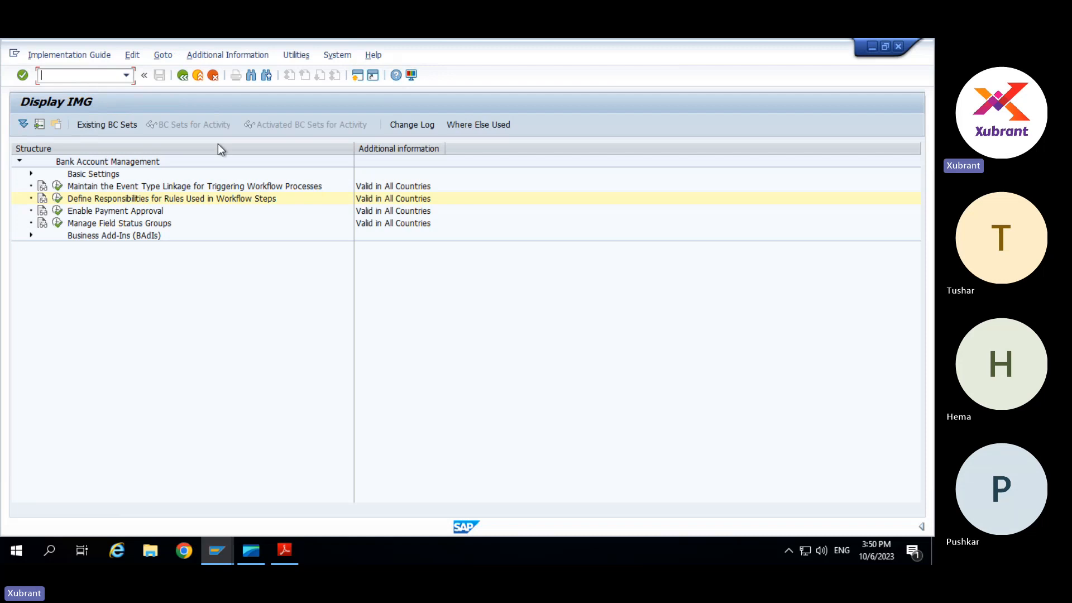
Open Define Responsibilities for Rules Used in Workflow Steps and list all rules available for the rule number.
left_click(79, 201)
left_click(58, 200)
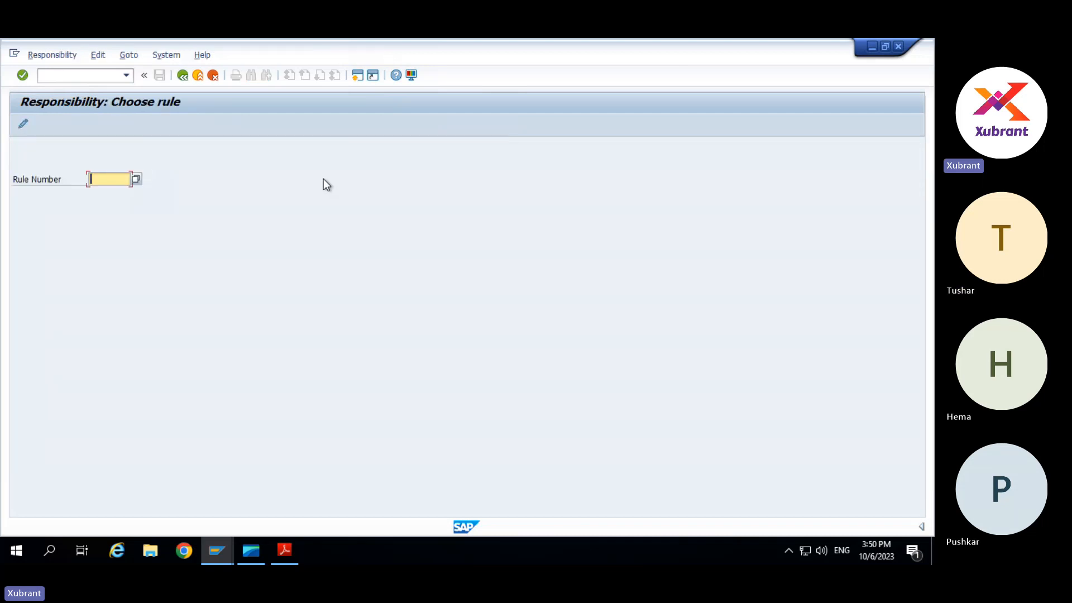
key("F4")
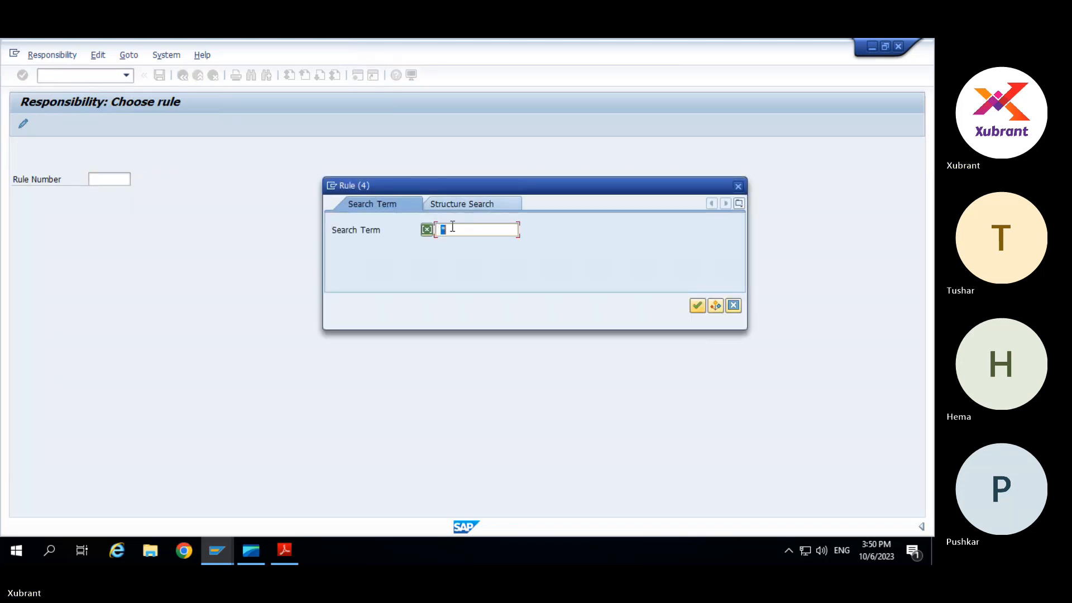
key("Return")
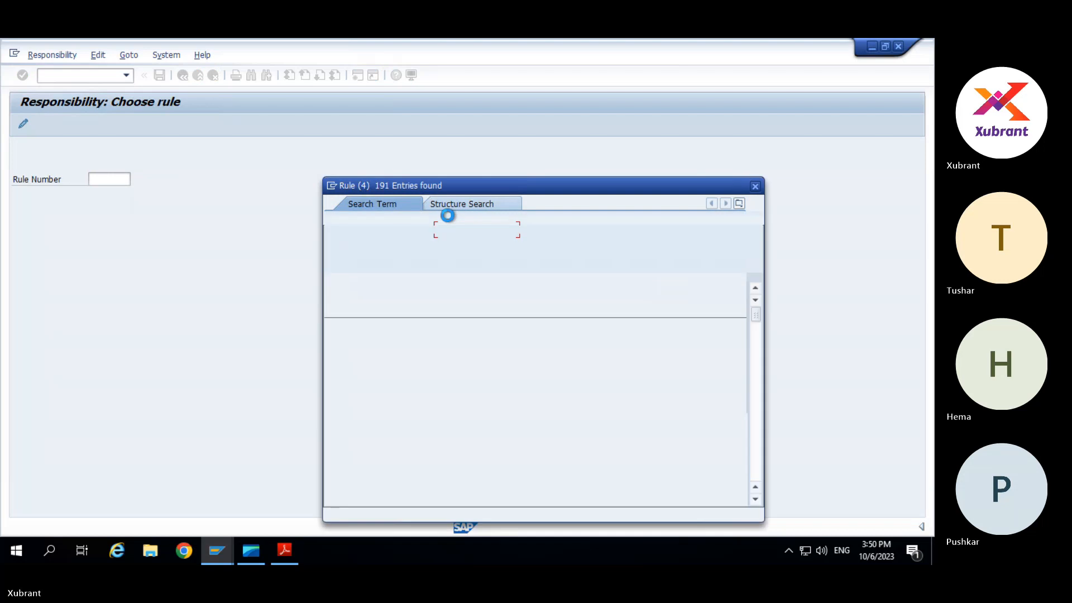
Search the rule list for "cash" and choose the Cash Manager rule 67600007 with abbreviation COPC_CASHMGR.
scroll(410, 403, "down", 5)
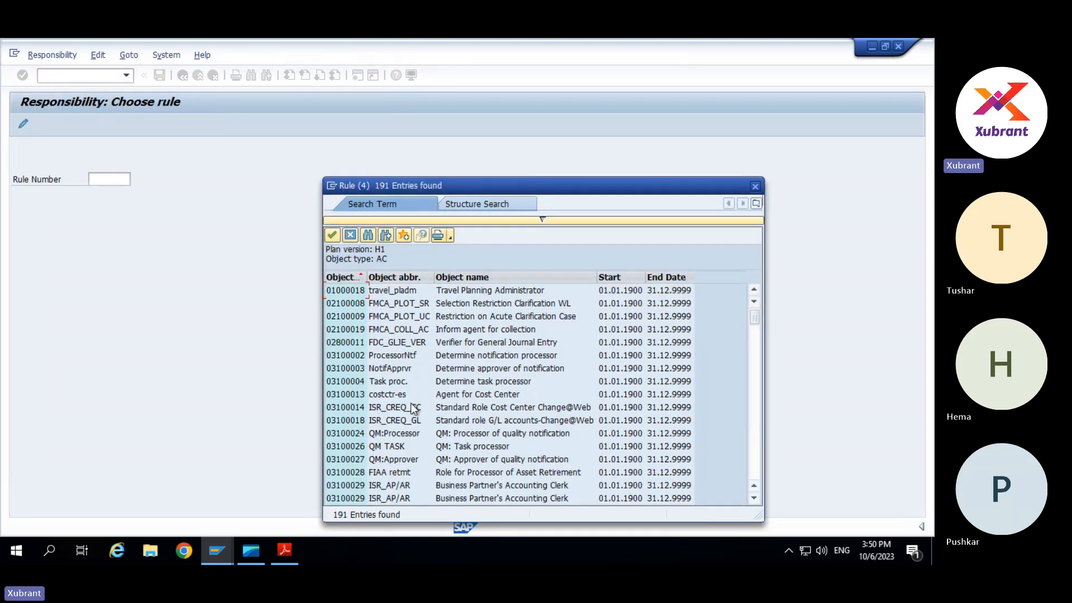
scroll(410, 408, "down", 12)
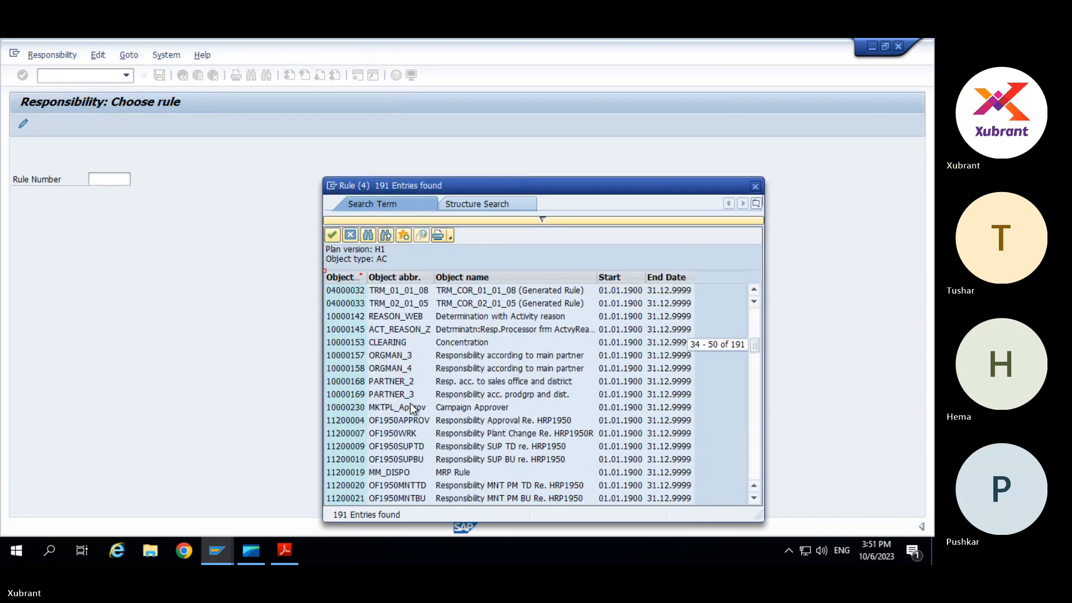
scroll(410, 403, "down", 7)
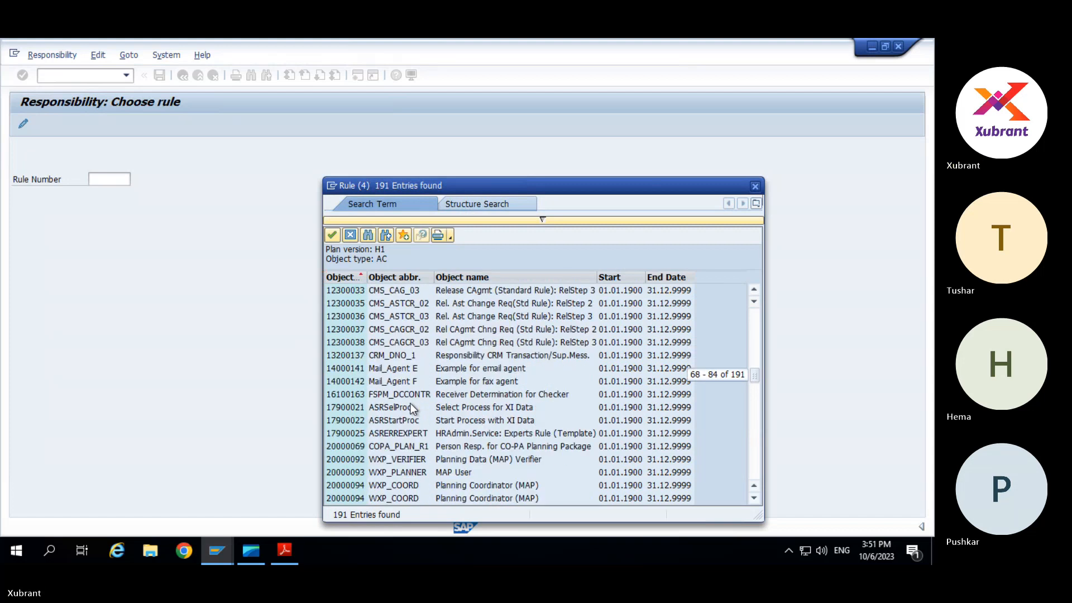
scroll(411, 407, "down", 2)
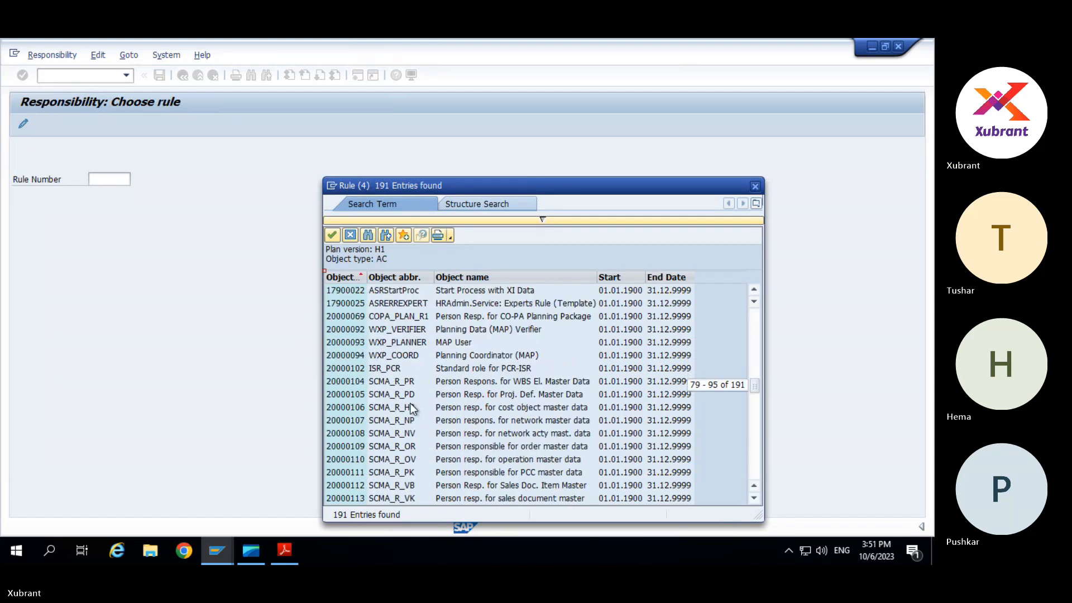
key("ctrl+f")
type("cash")
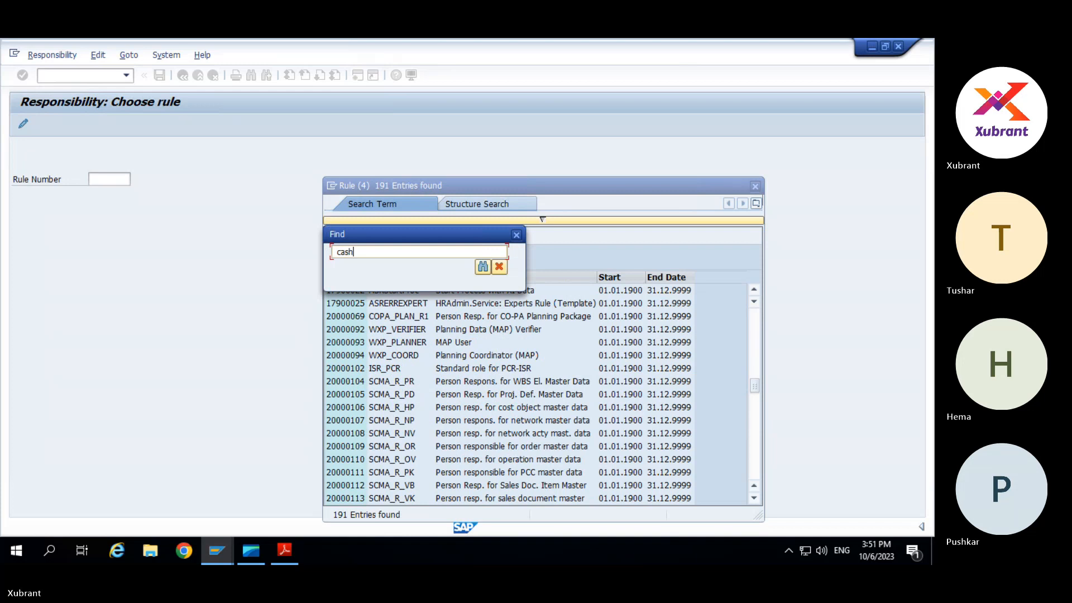
key("Return")
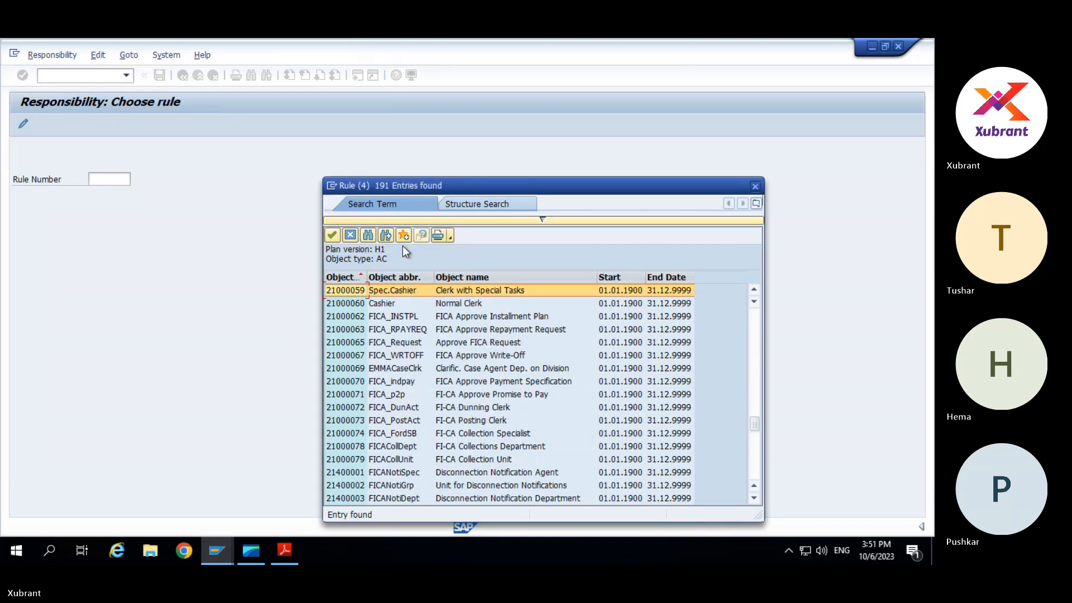
left_click(386, 234)
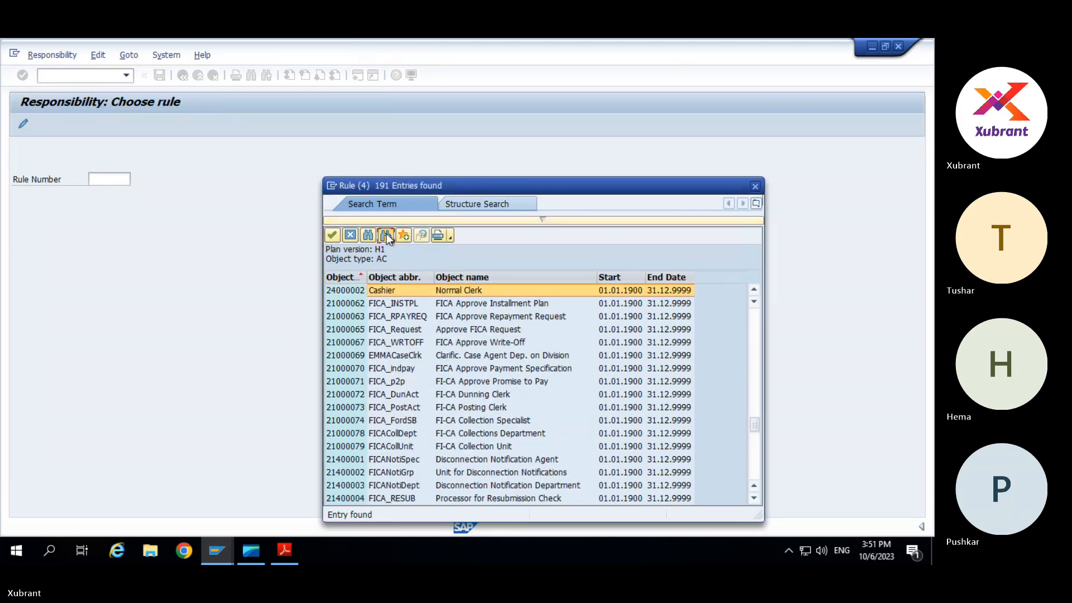
left_click(387, 233)
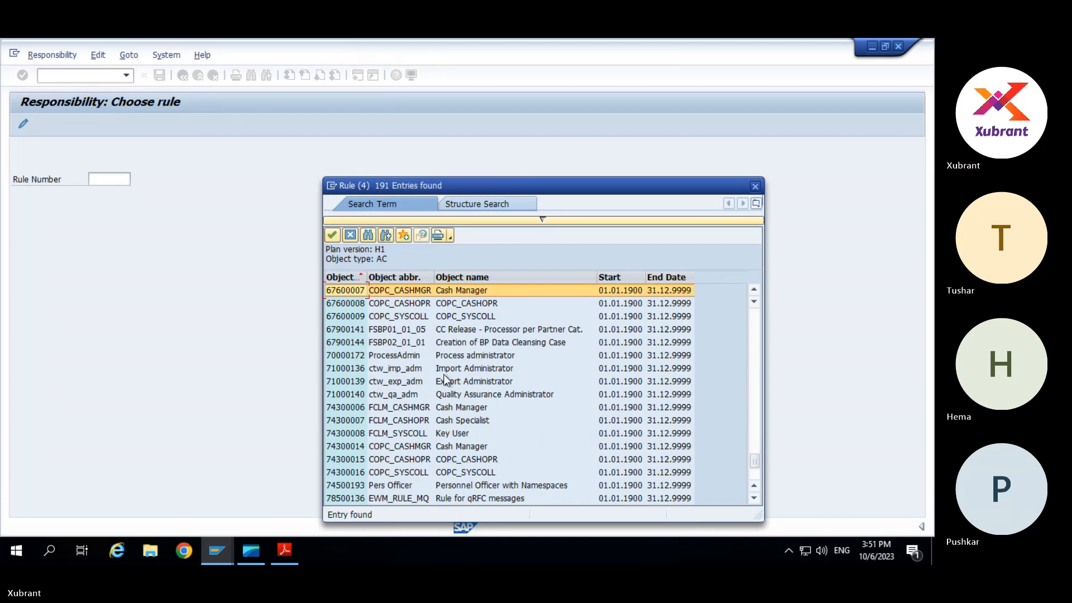
scroll(446, 379, "up", 1)
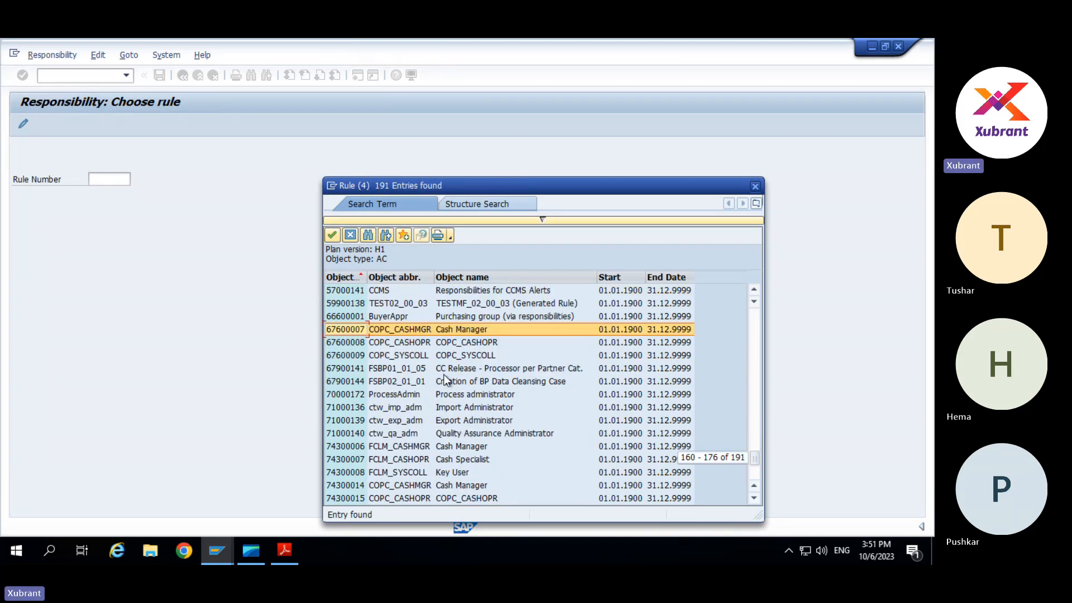
double_click(356, 328)
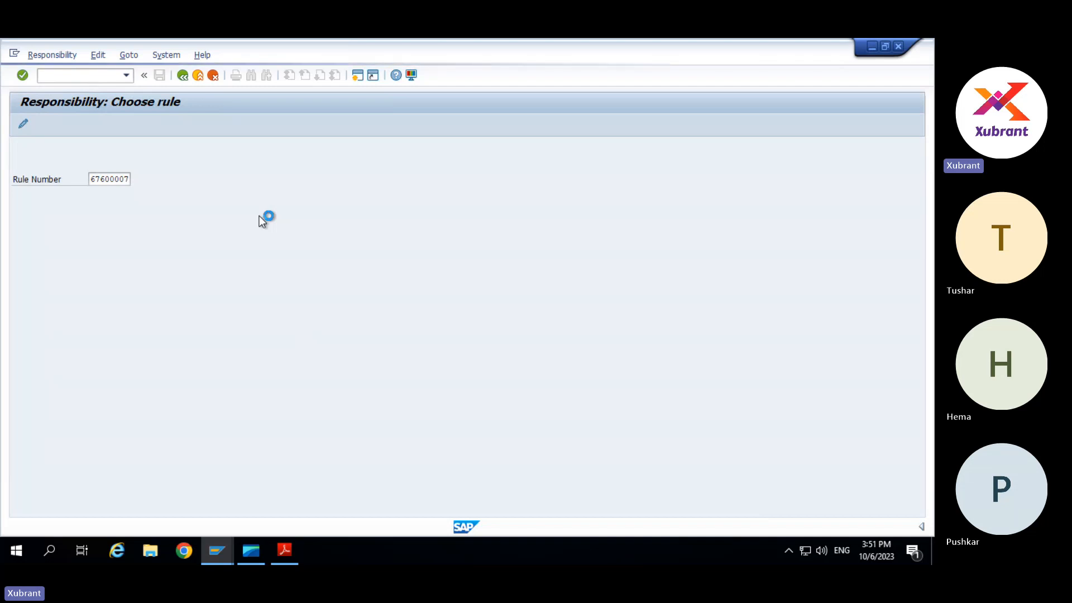
Reopen the help on Grouping Options of Mass Change Requests and read all four options, from single change request to company code and account type.
key("alt+Tab")
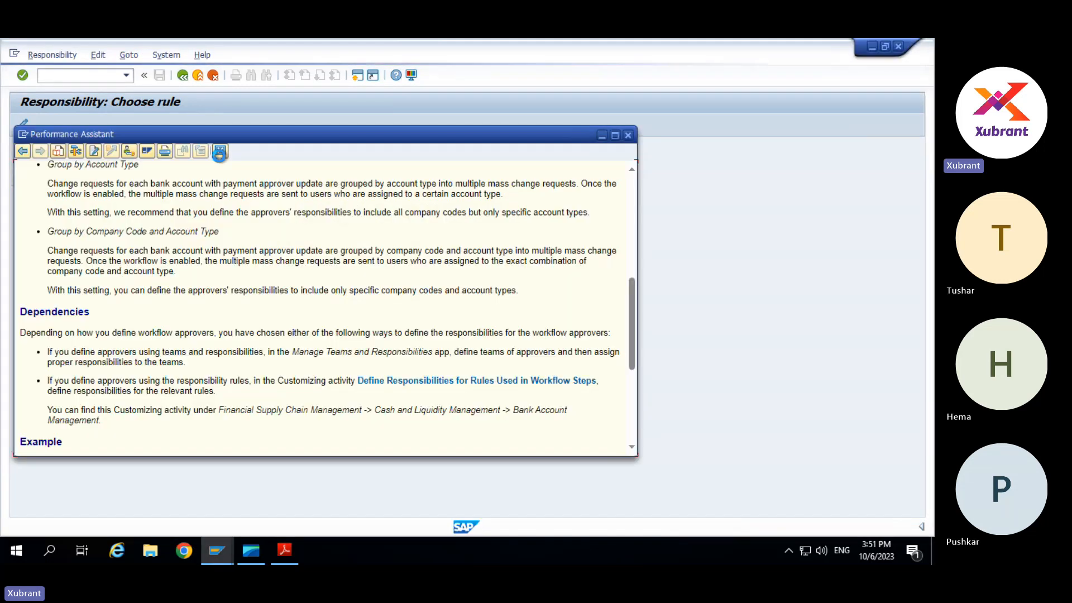
scroll(190, 313, "up", 5)
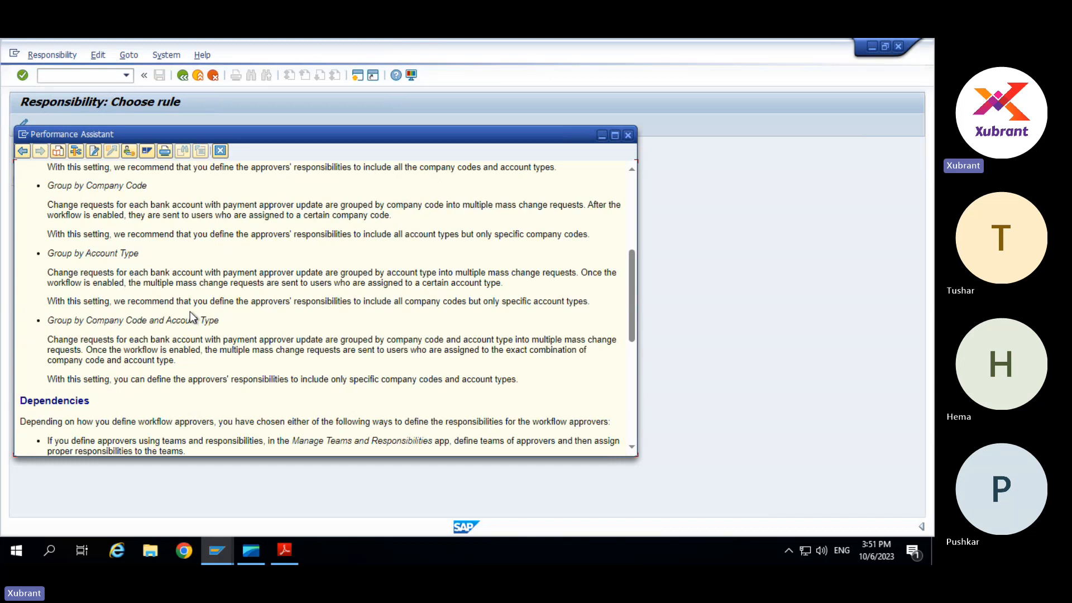
scroll(190, 313, "up", 3)
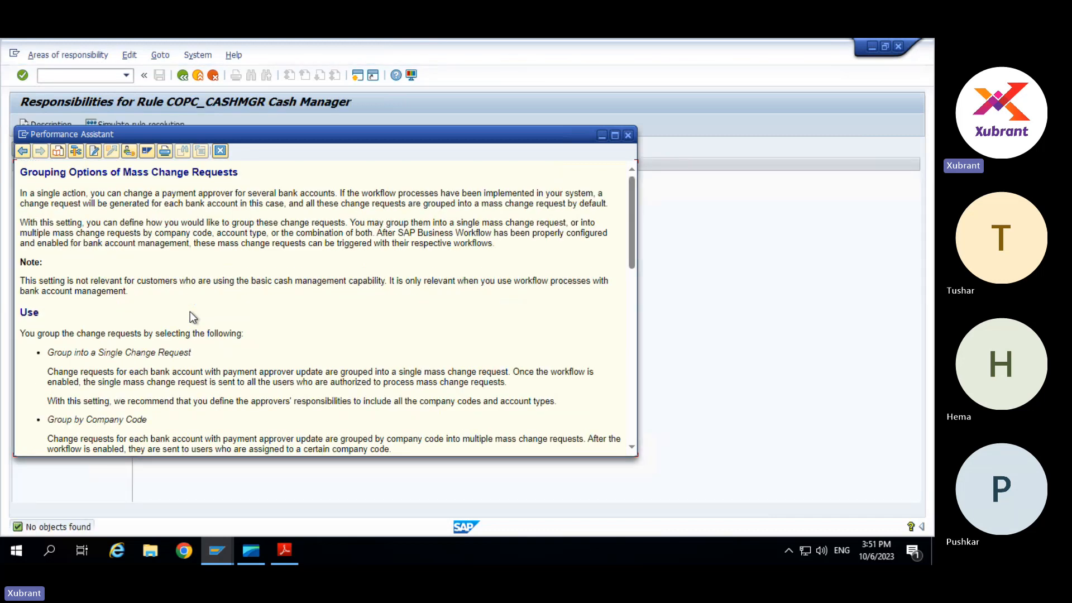
scroll(190, 313, "down", 3)
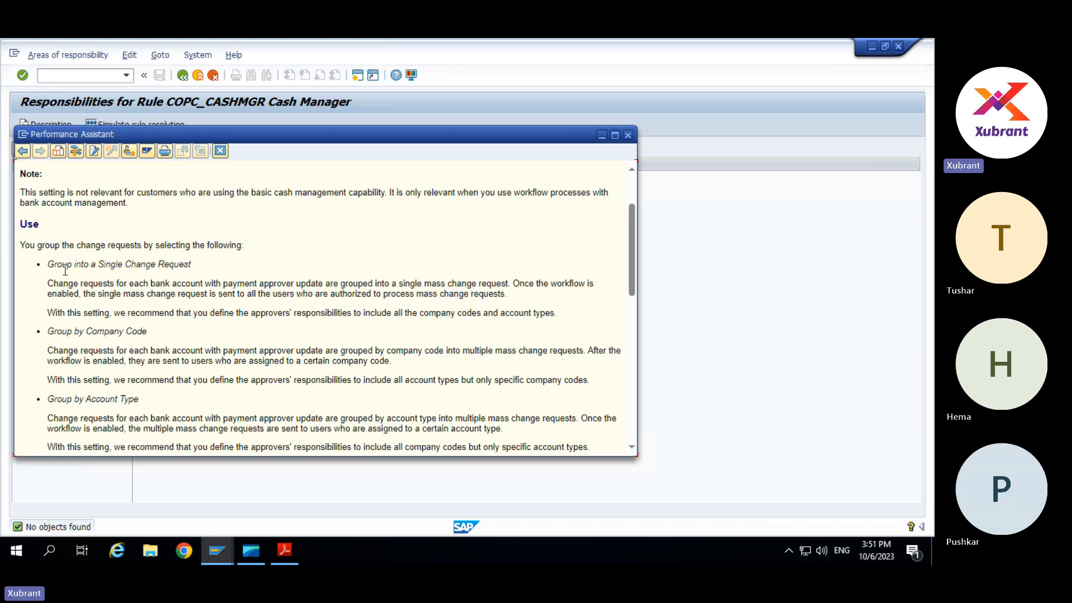
left_click_drag(48, 264, 194, 266)
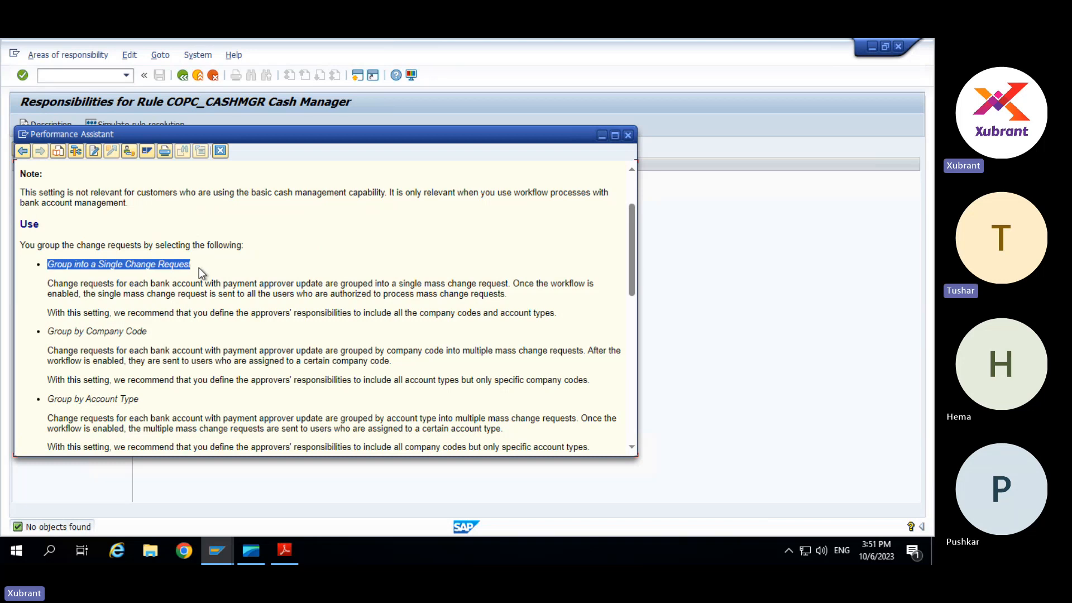
left_click(64, 333)
left_click_drag(98, 333, 147, 335)
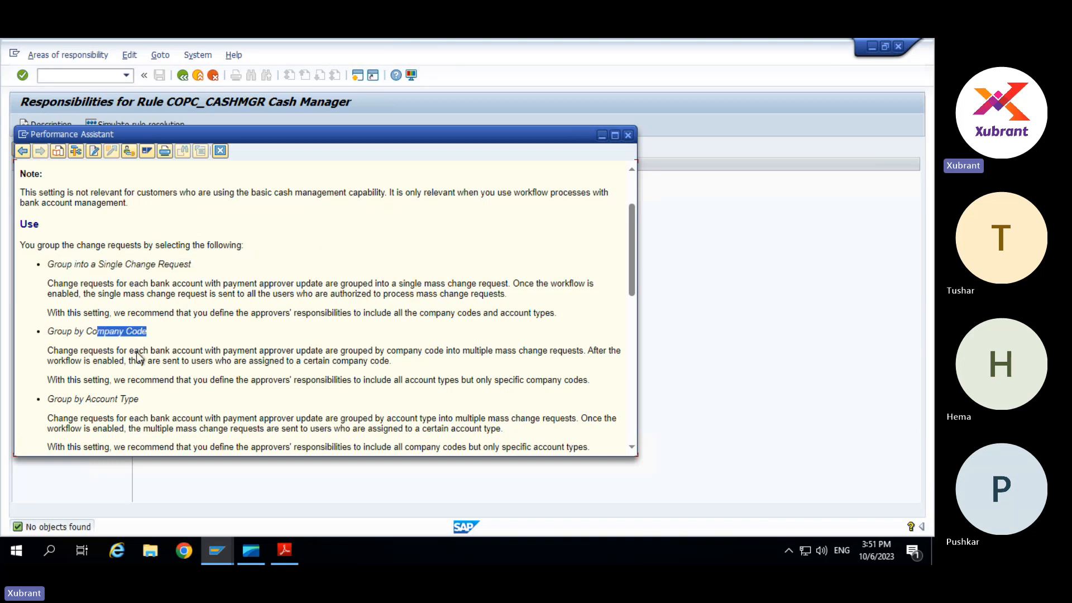
left_click_drag(51, 401, 141, 400)
scroll(172, 370, "down", 5)
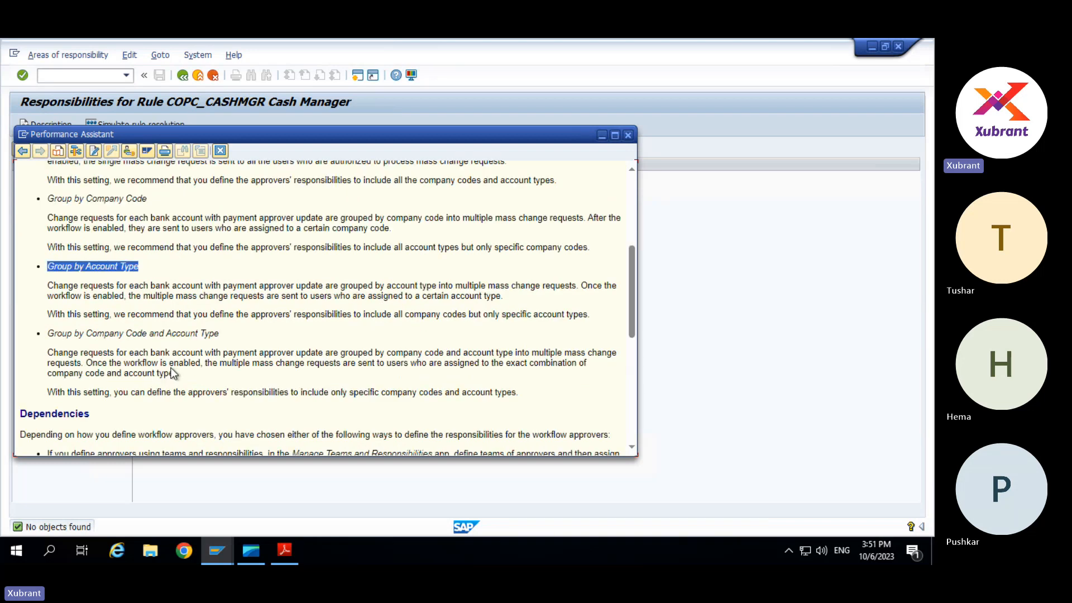
left_click_drag(48, 289, 293, 291)
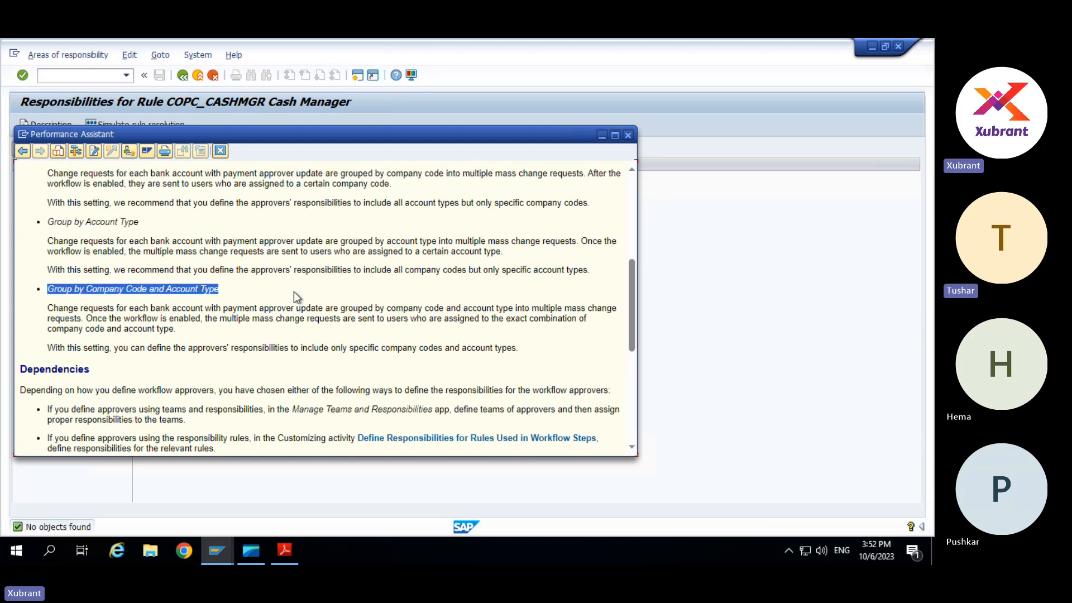
Compare the responsibilities screen of the Cash Manager rule with the grouping options described in the help.
key("alt+Tab")
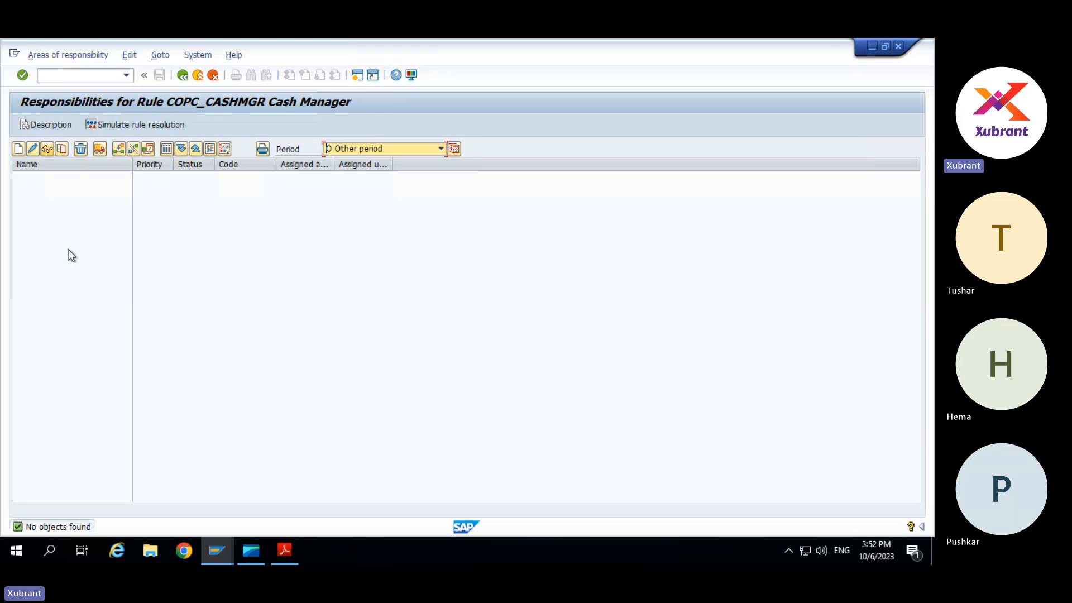
key("alt+Tab")
scroll(161, 300, "up", 3)
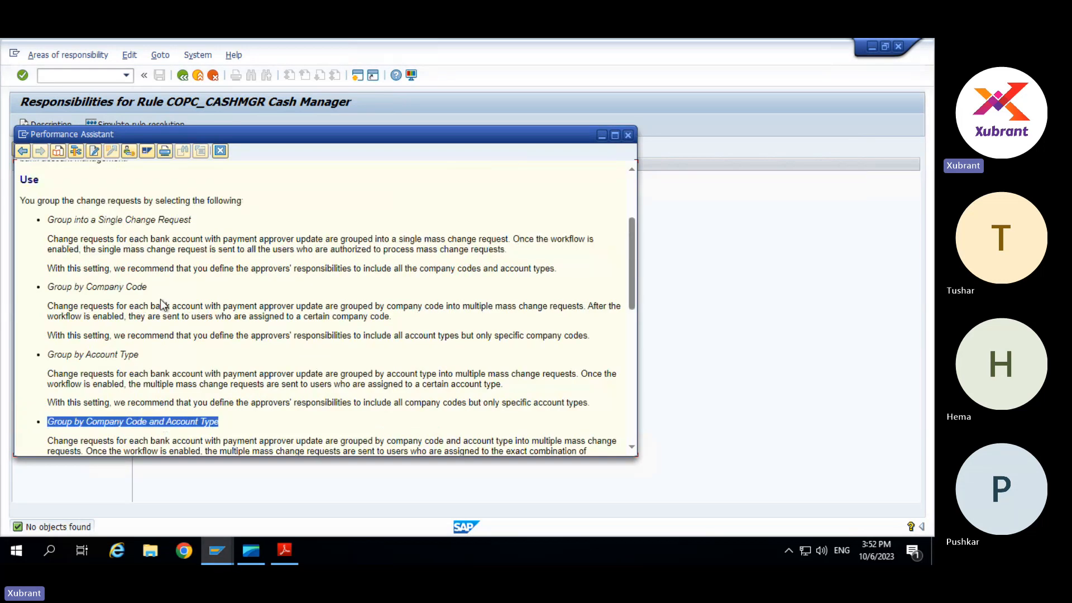
key("alt+Tab")
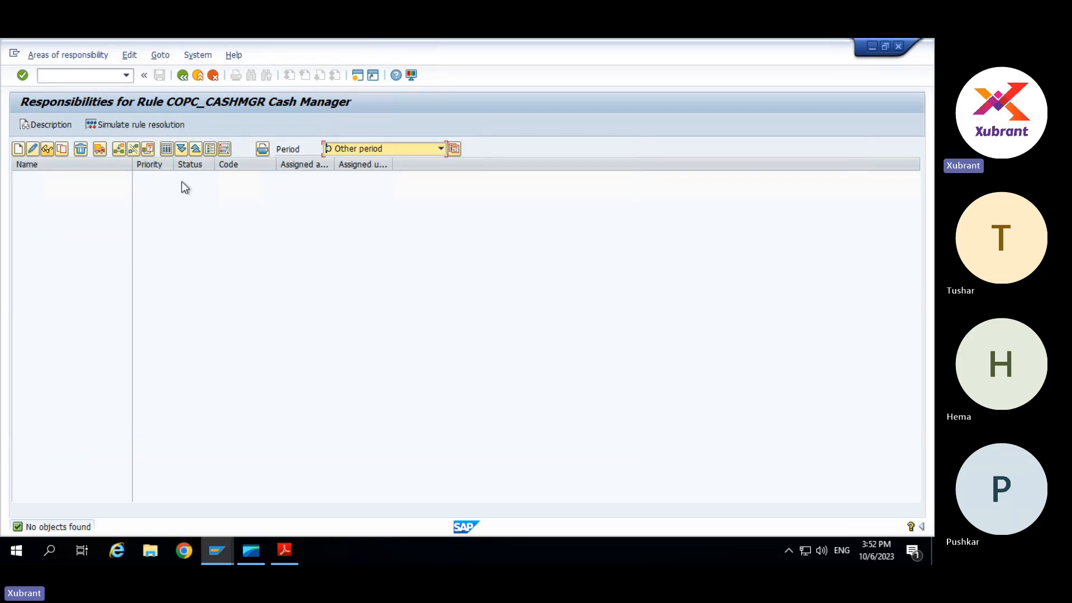
Reopen Define Responsibilities for Rules Used in Workflow Steps and try to open rule number 67600006.
left_click(179, 79)
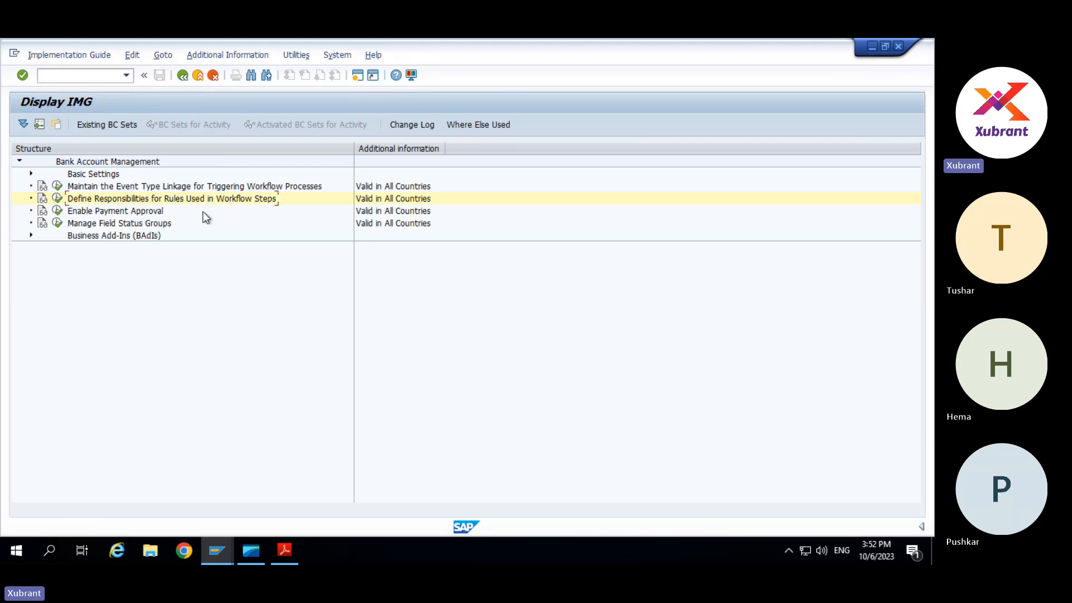
left_click(57, 198)
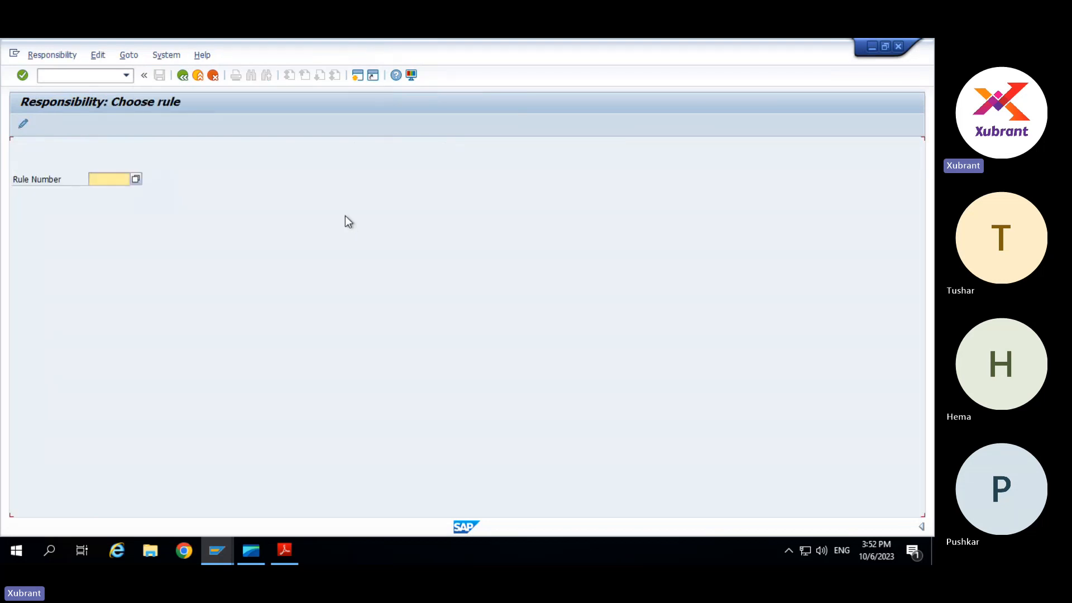
type("67600006")
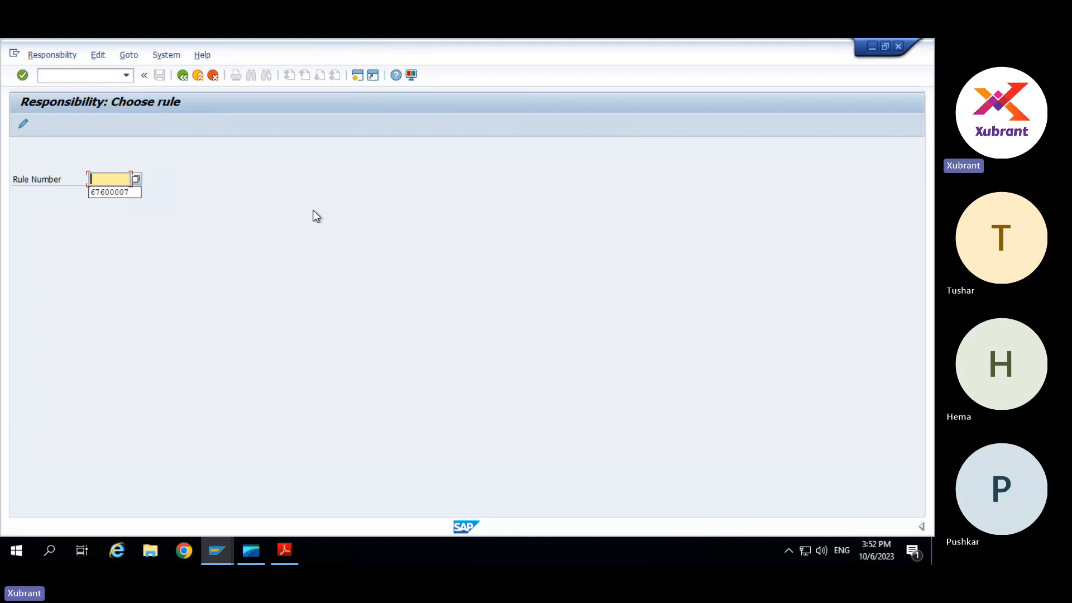
key("Return")
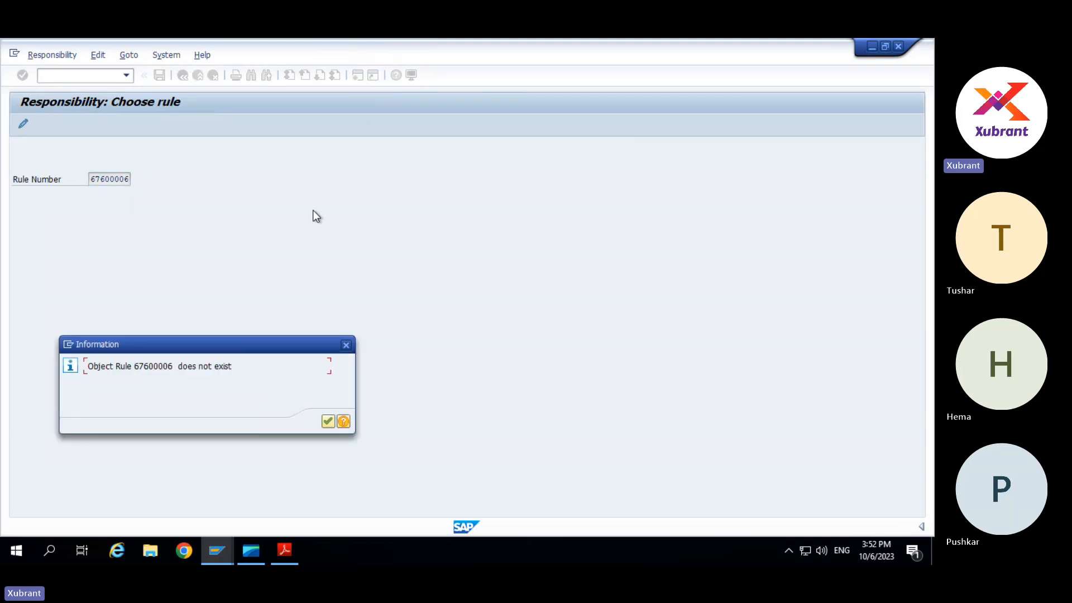
key("Return")
Correct the rule number to 67600007 and open the responsibilities for that rule.
key("Left")
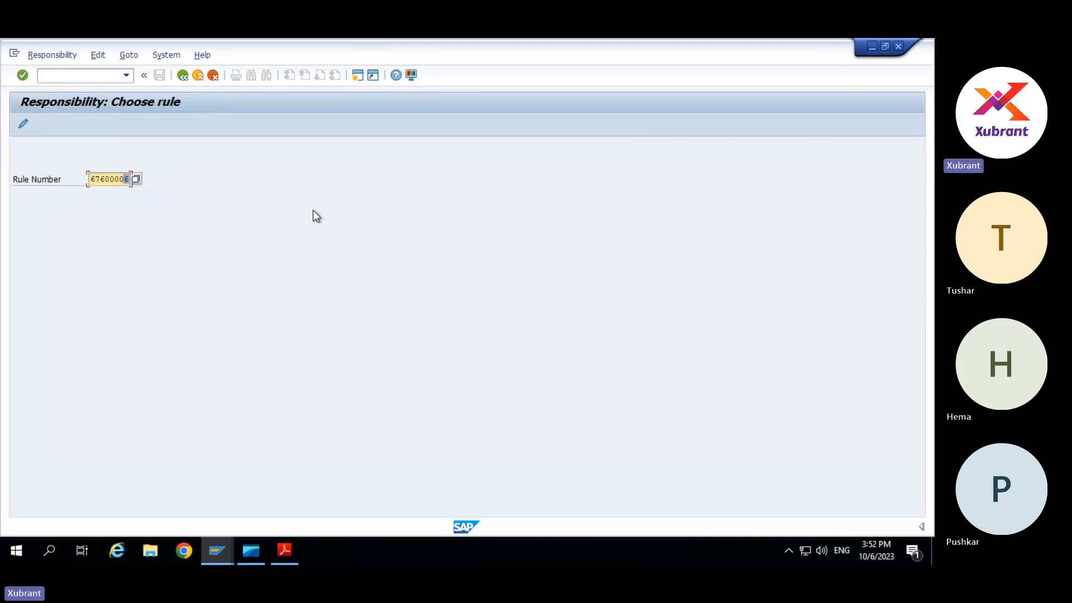
type("7")
key("Return")
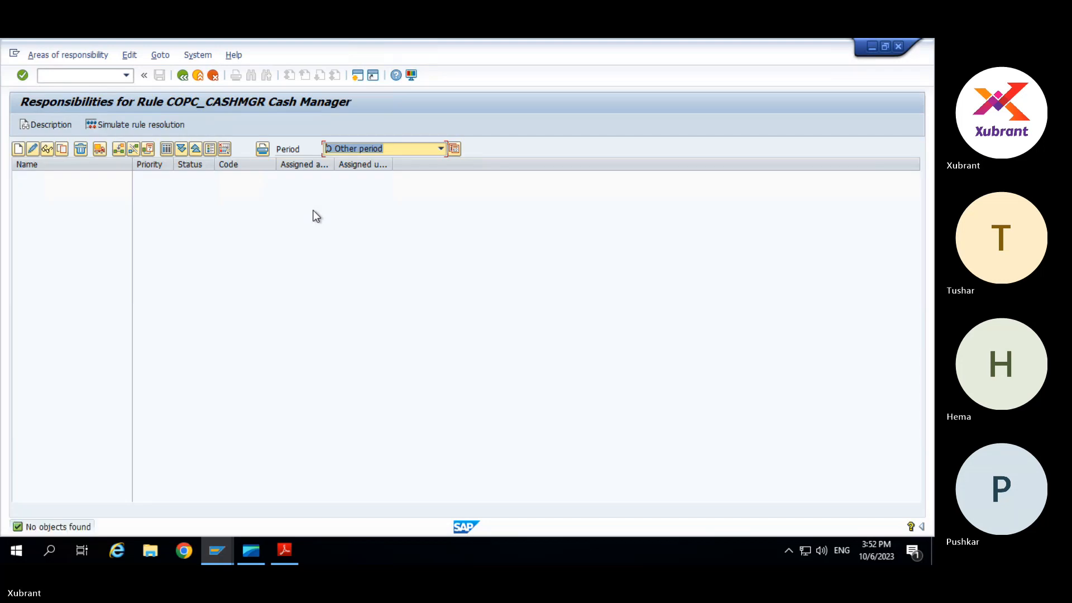
Return to the rule selection, choose the Cash Specialist rule 74300007 through the structure search and open its responsibilities.
left_click(183, 75)
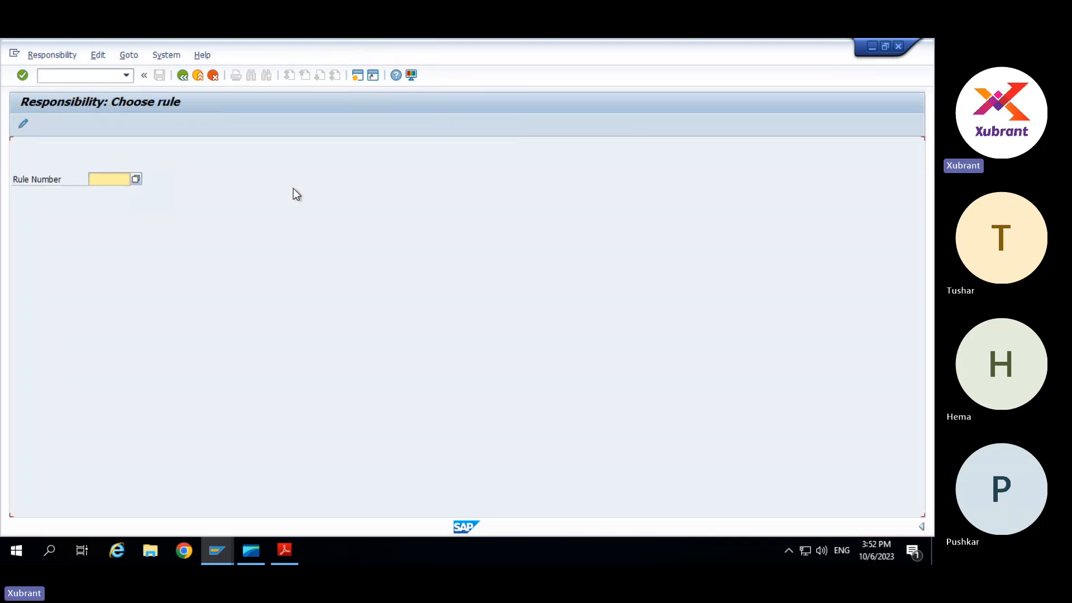
left_click(136, 179)
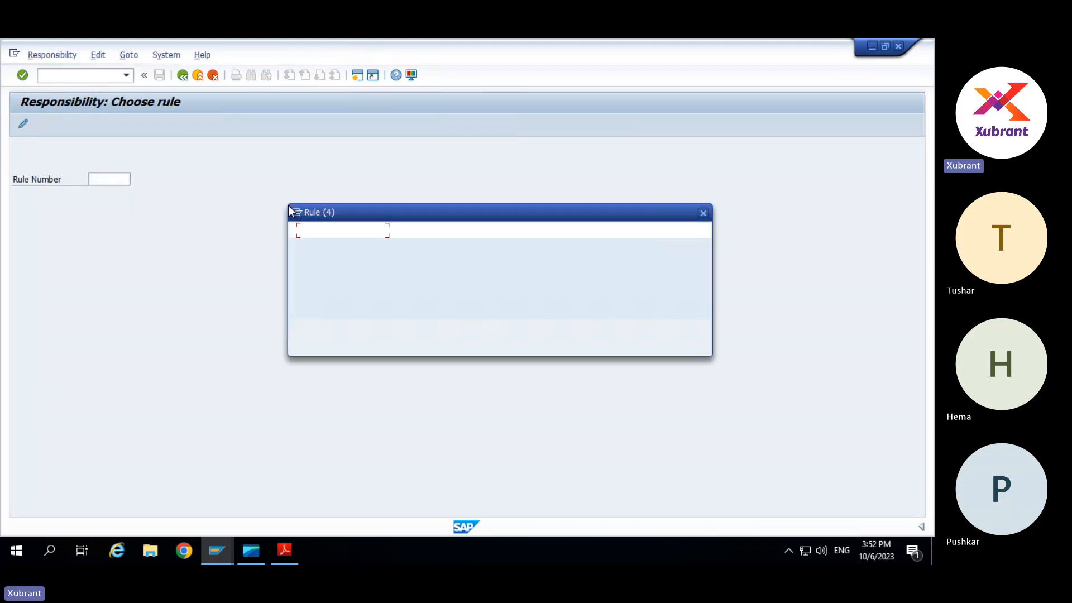
left_click(432, 228)
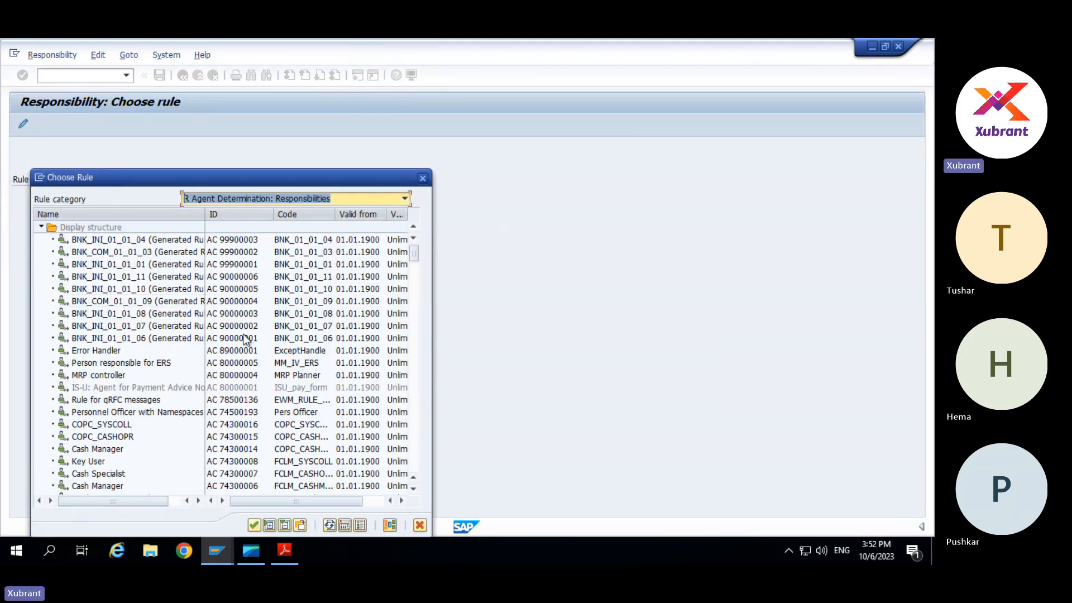
scroll(242, 341, "down", 4)
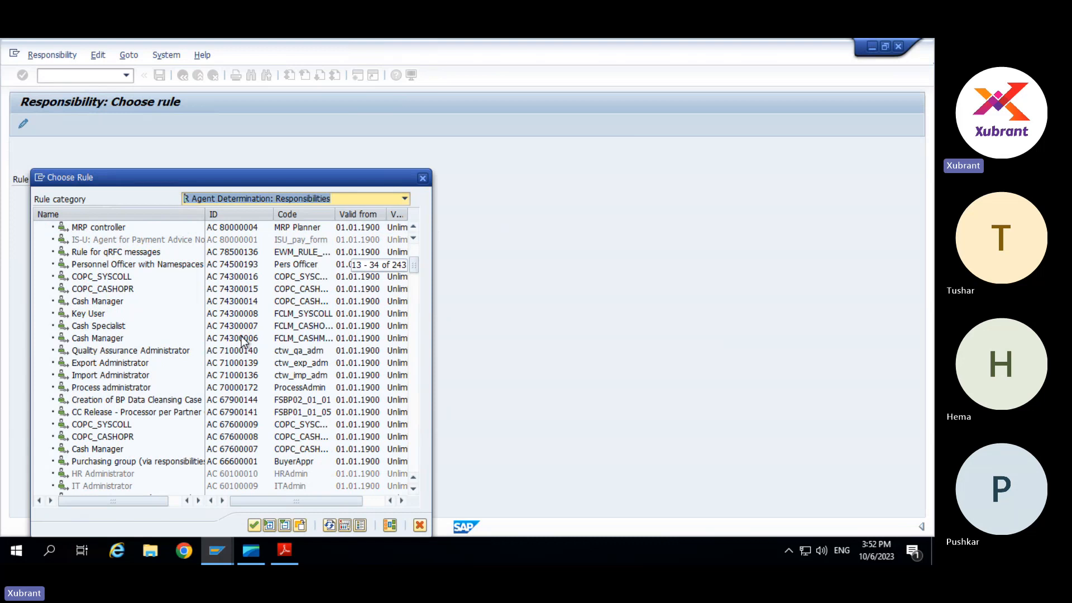
double_click(95, 326)
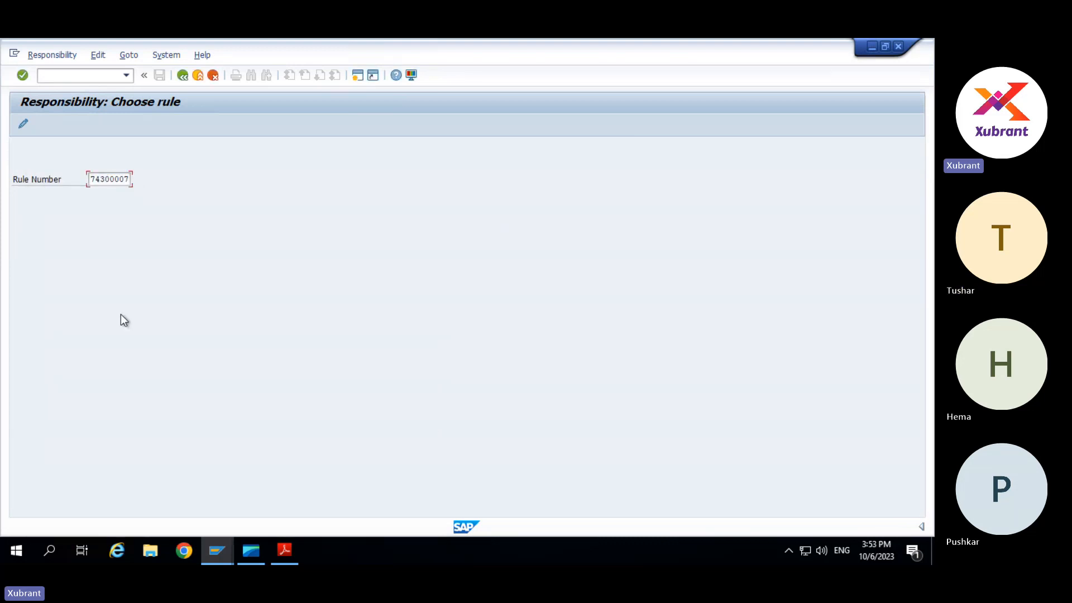
key("Return")
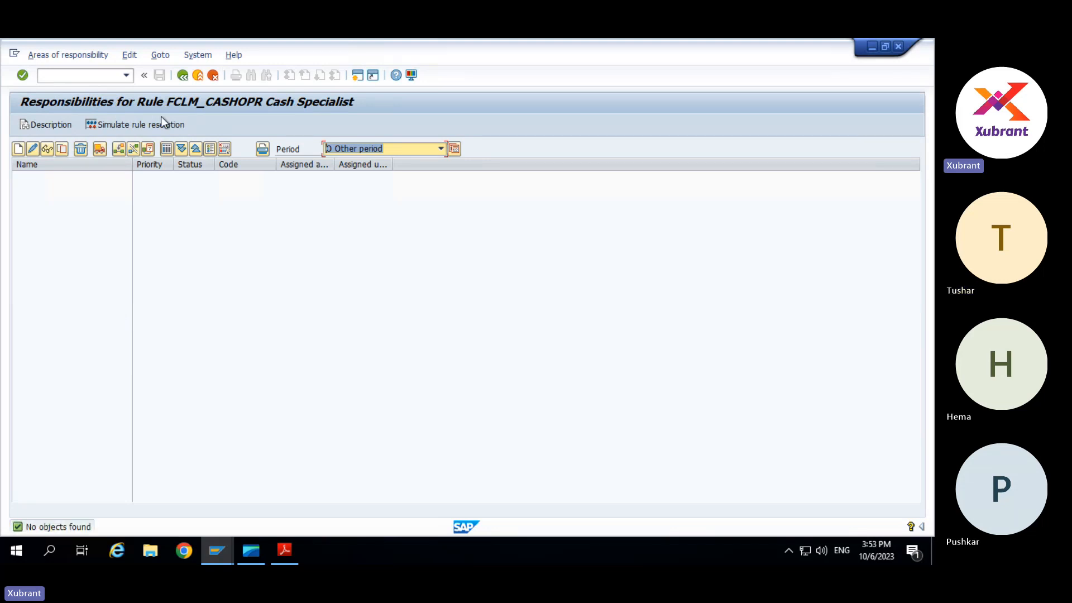
Reopen Define Responsibilities for Rules Used in Workflow Steps and check the account type and company code specifications of Cash Manager rule 74300006.
left_click(183, 76)
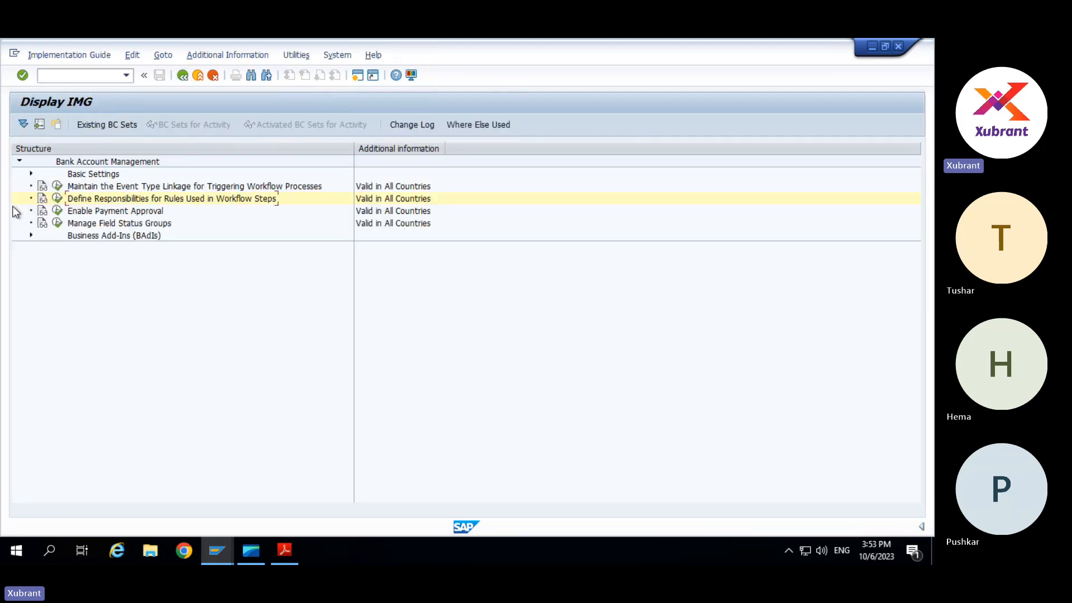
left_click(57, 199)
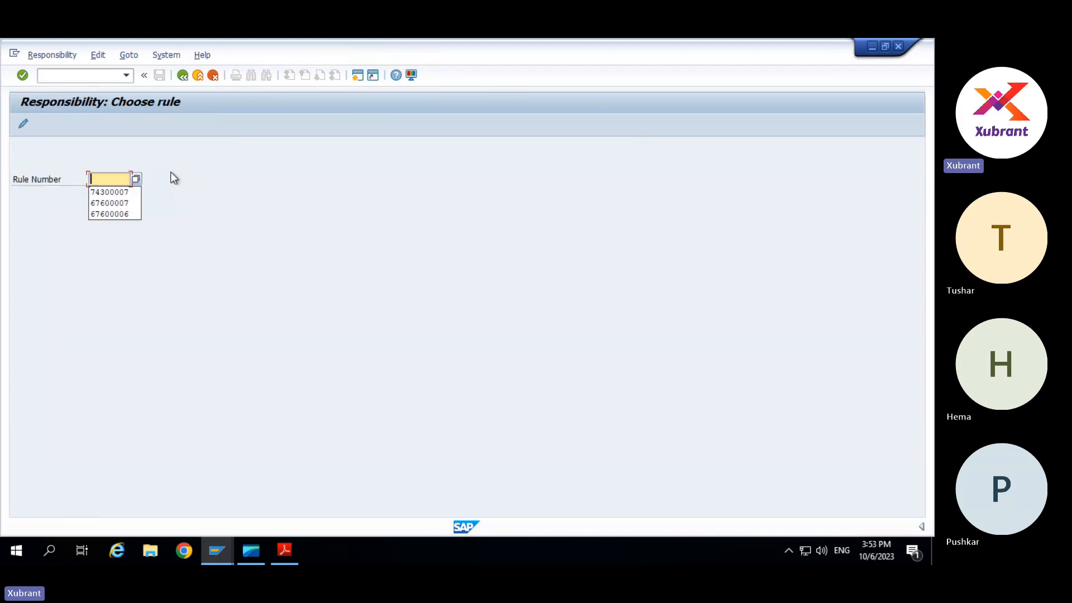
type("74300006")
key("Return")
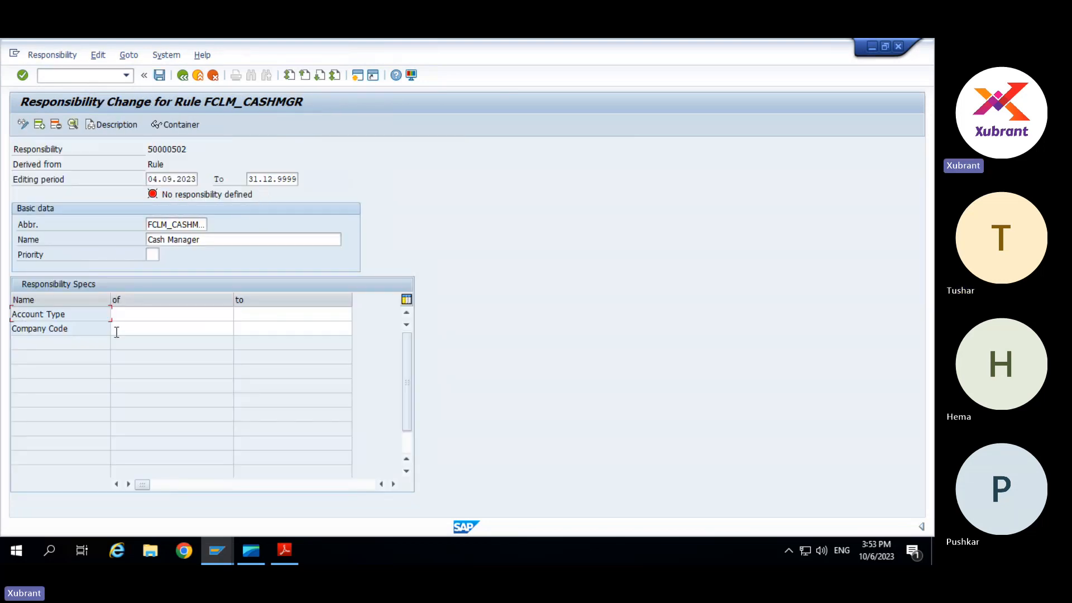
left_click(127, 327)
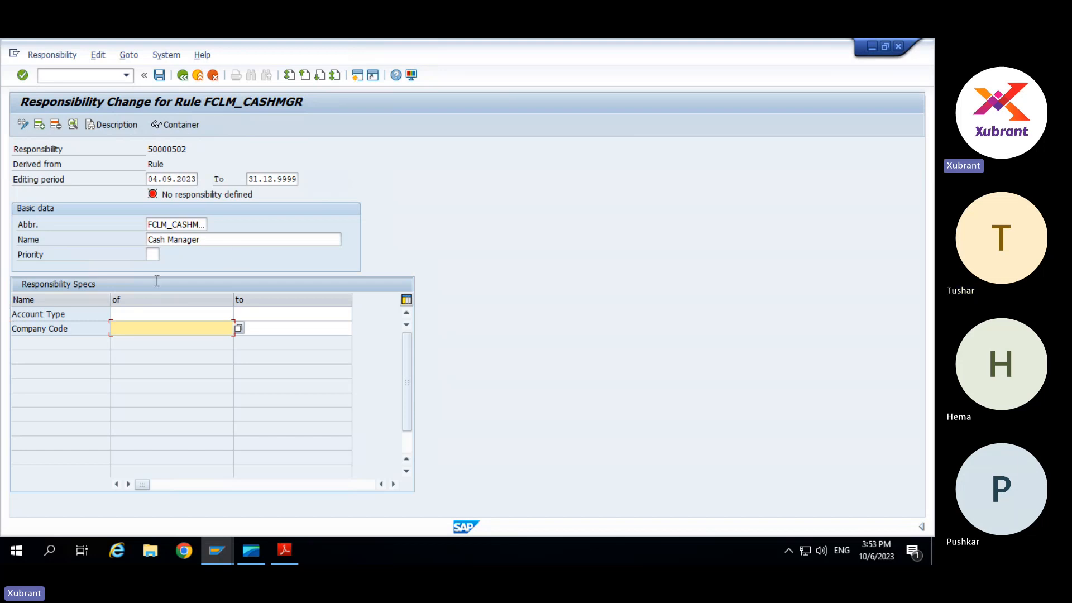
key("F3")
key("F3")
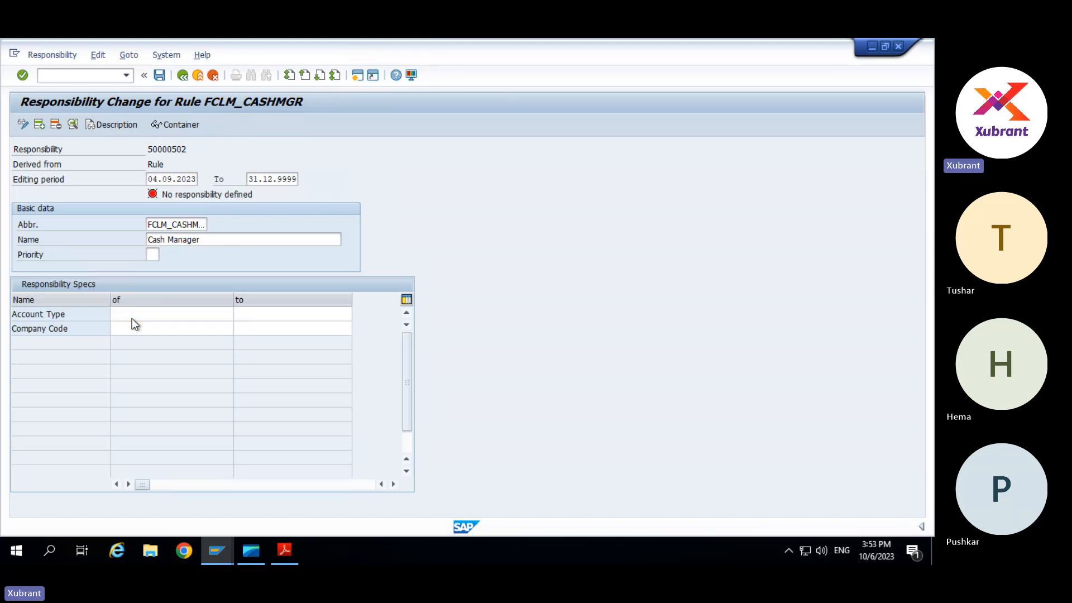
key("F10")
key("Escape")
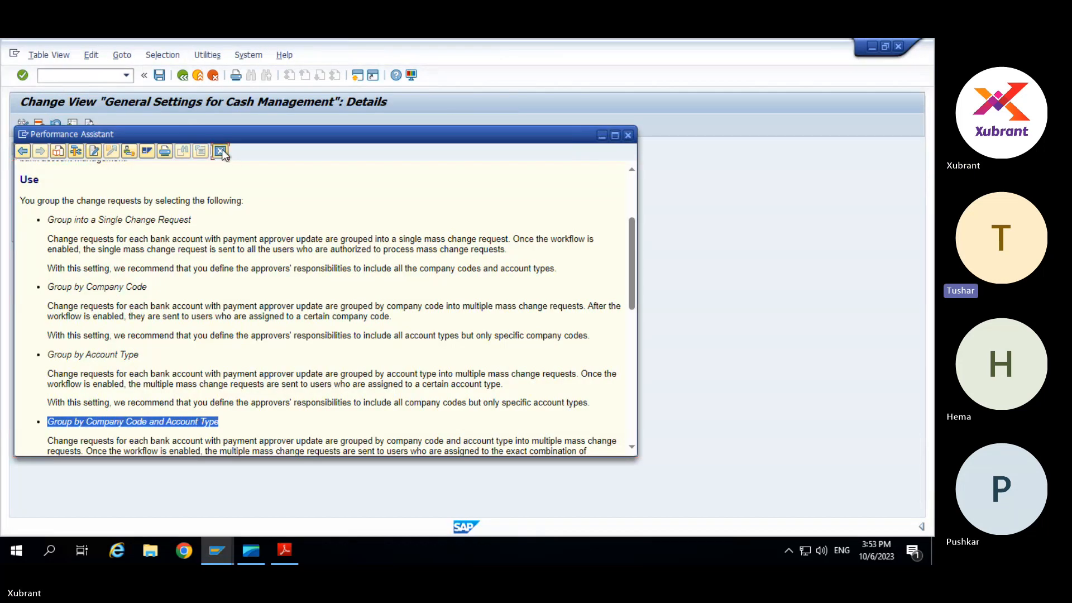
Close the grouping help, view the Bank Acct Activation options in the general cash management settings and return to the implementation guide.
left_click(223, 150)
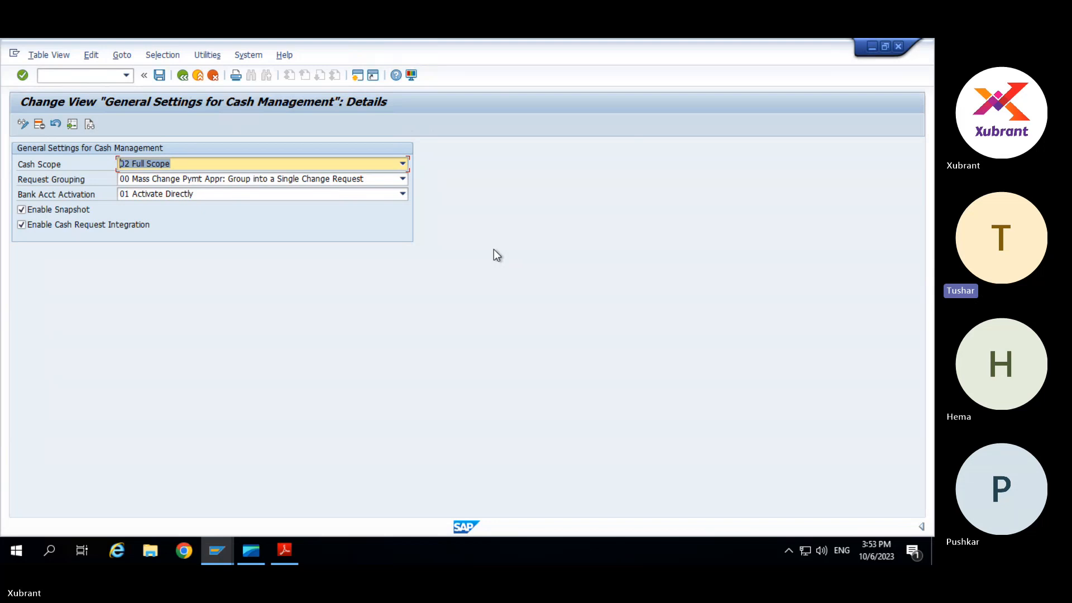
left_click(365, 196)
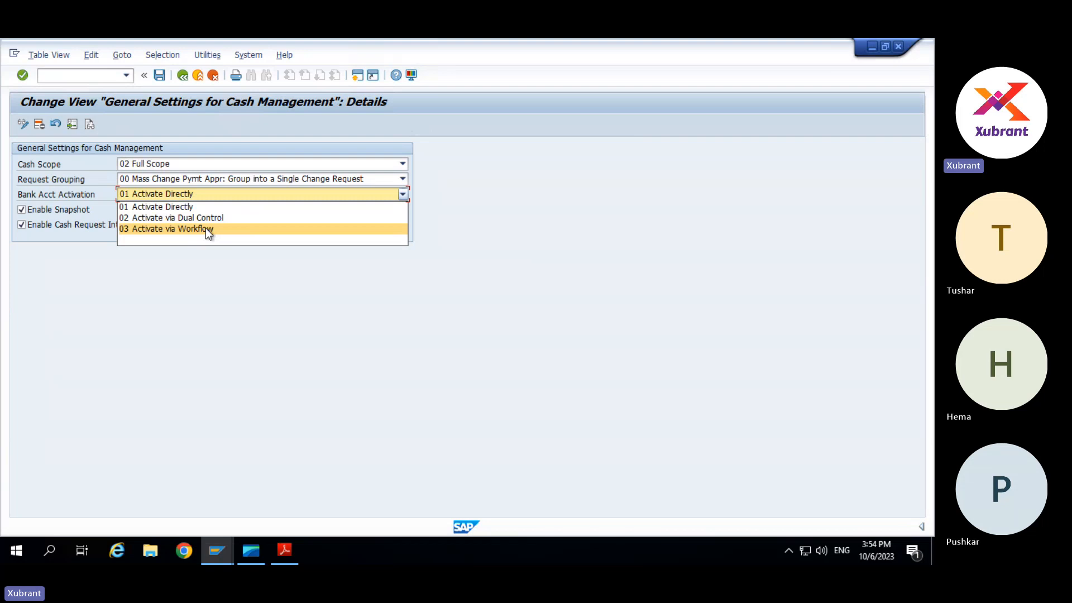
left_click(515, 306)
key("F3")
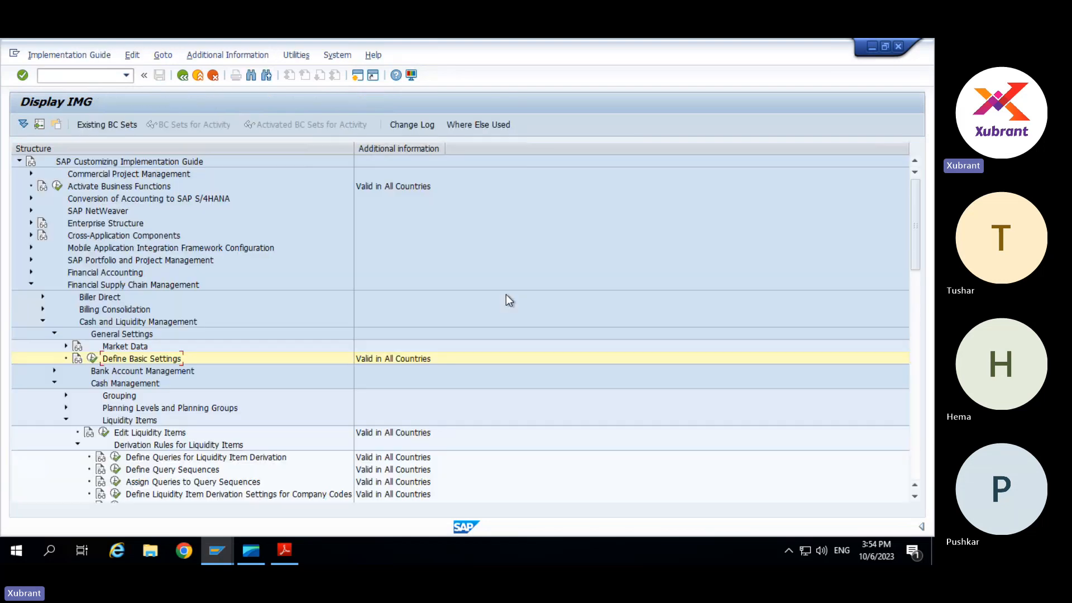
Open Maintain Structure under Cash Management Grouping, look over the first grouping structure entries and return to the implementation guide.
scroll(506, 294, "down", 3)
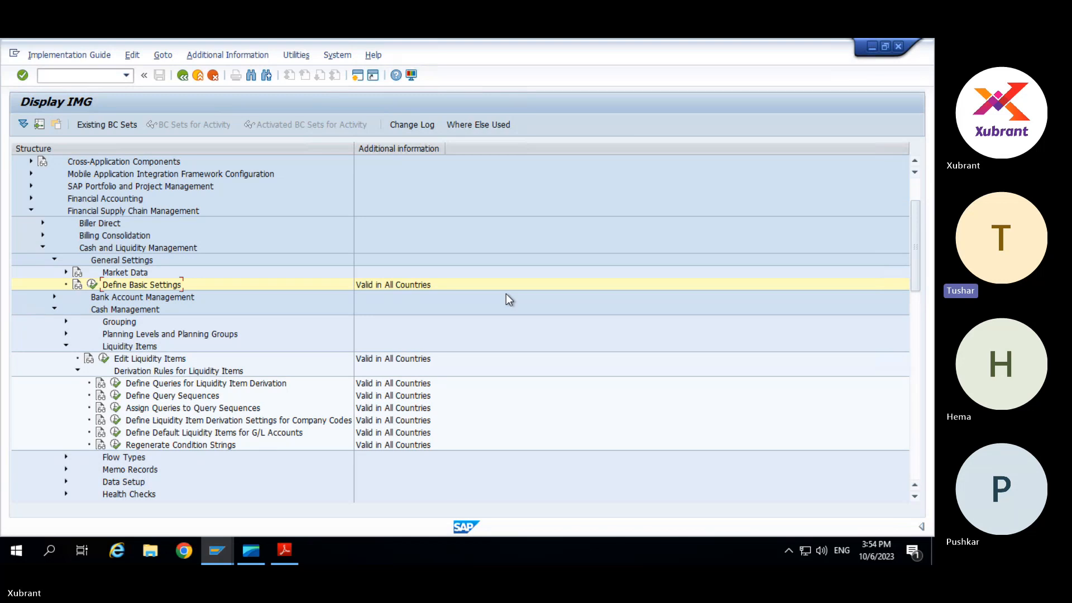
left_click(66, 321)
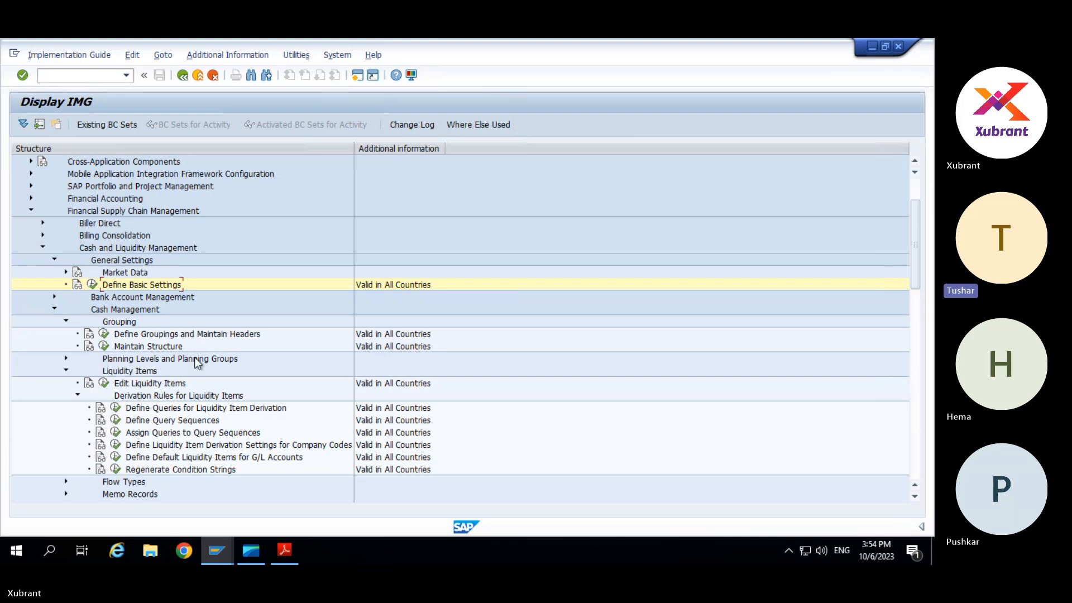
left_click(104, 347)
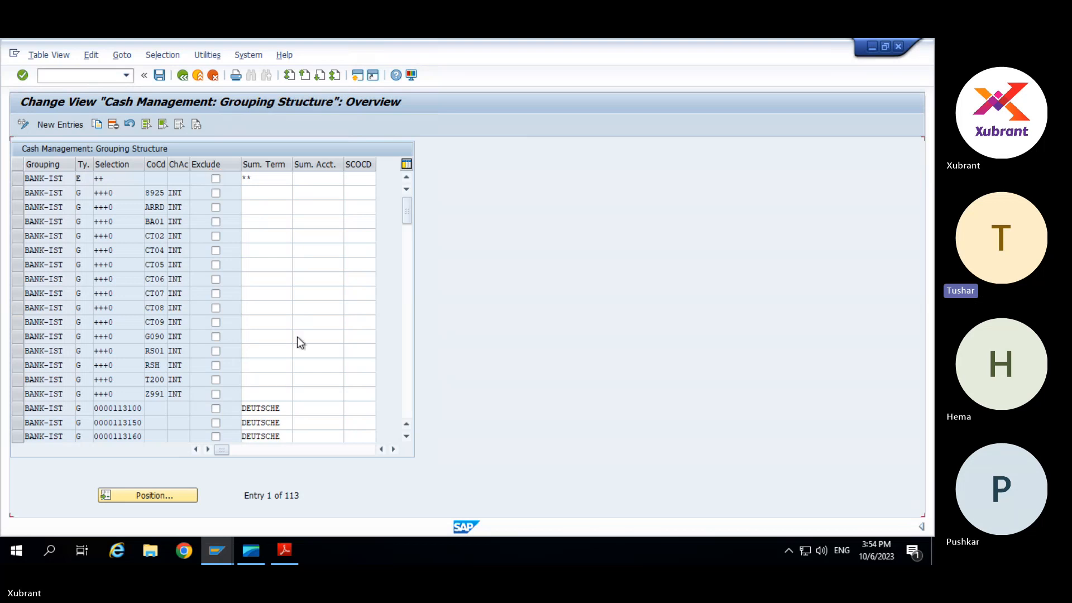
scroll(299, 337, "down", 4)
scroll(298, 335, "down", 2)
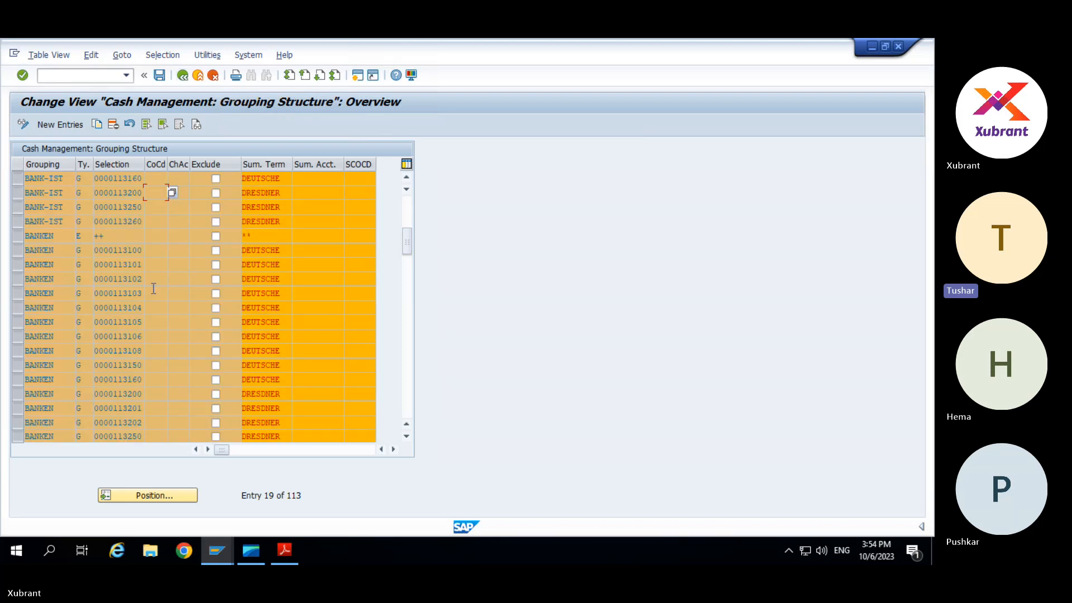
left_click(183, 75)
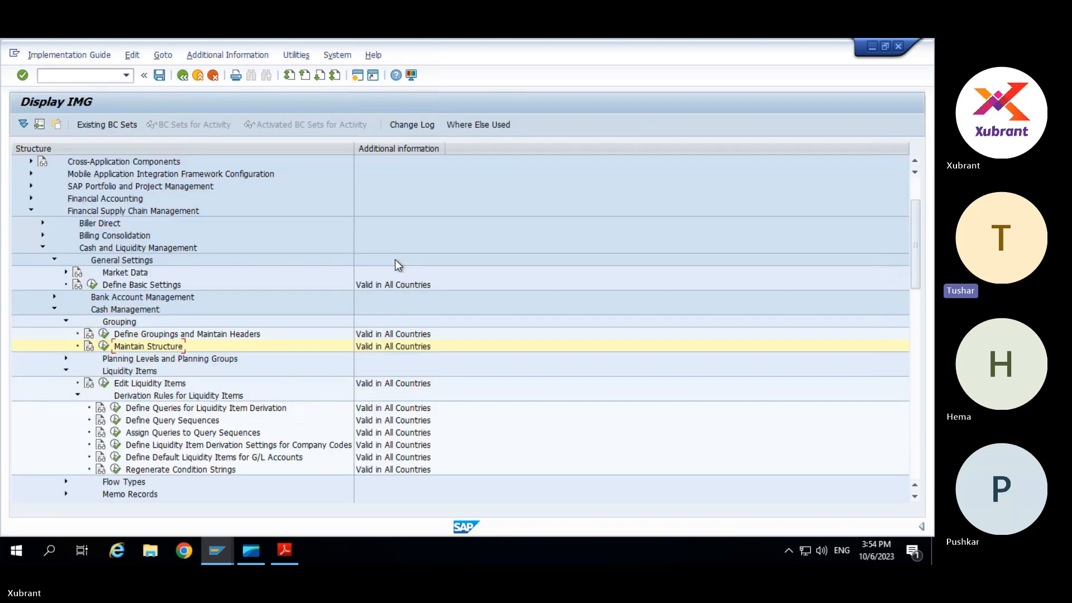
Read the Maintain Structure documentation on what to specify for the cash position and the liquidity forecast, and close it.
left_click(89, 347)
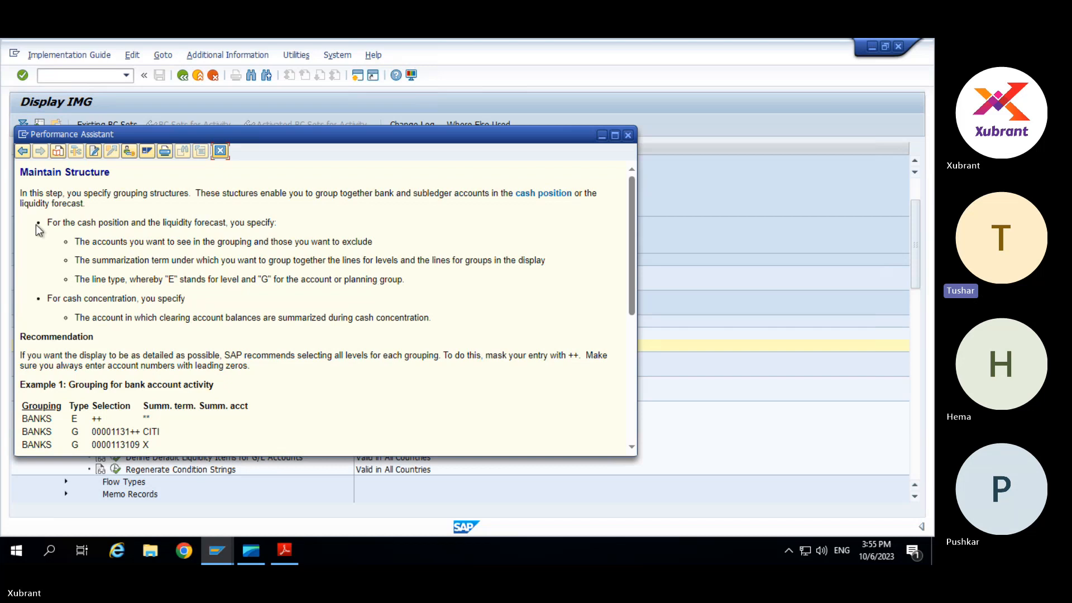
left_click_drag(48, 223, 228, 223)
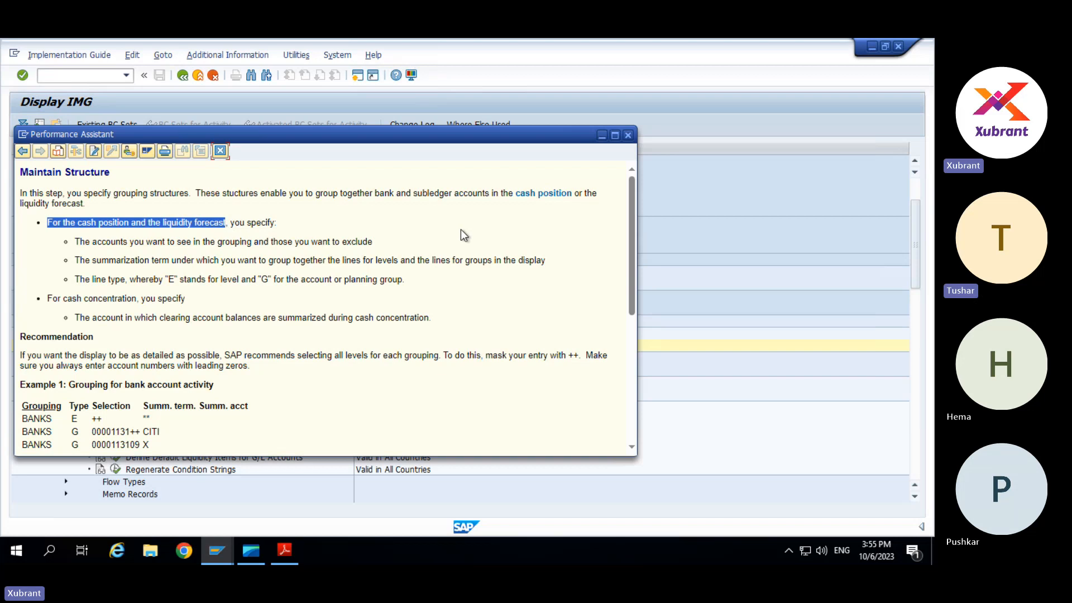
key("Escape")
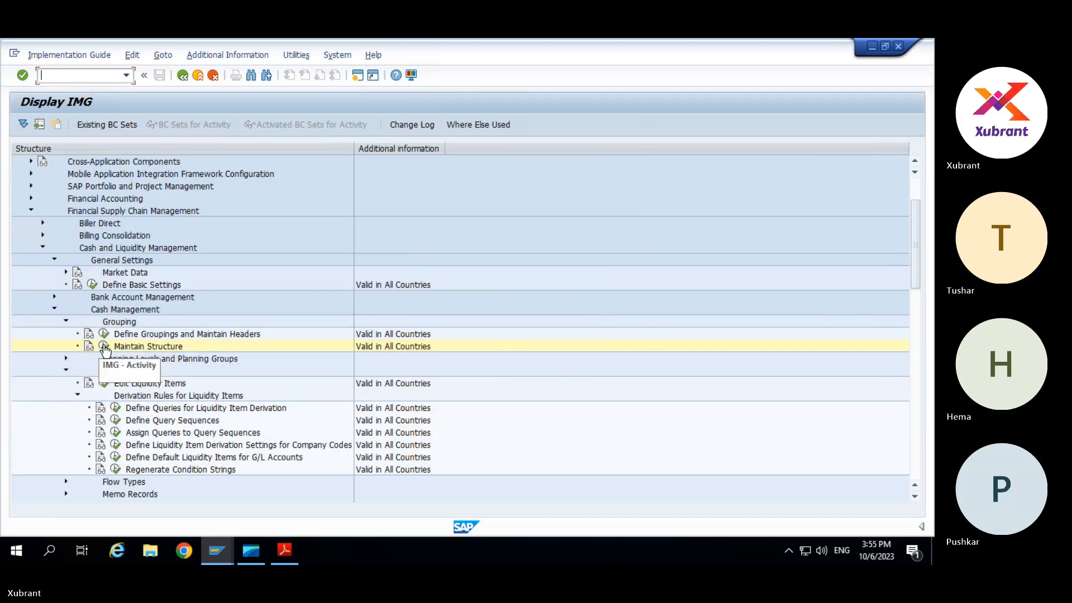
Reopen Maintain Structure, examine the grouping structure entries from BANK-IST through YTOTAL and return to the implementation guide.
left_click(104, 346)
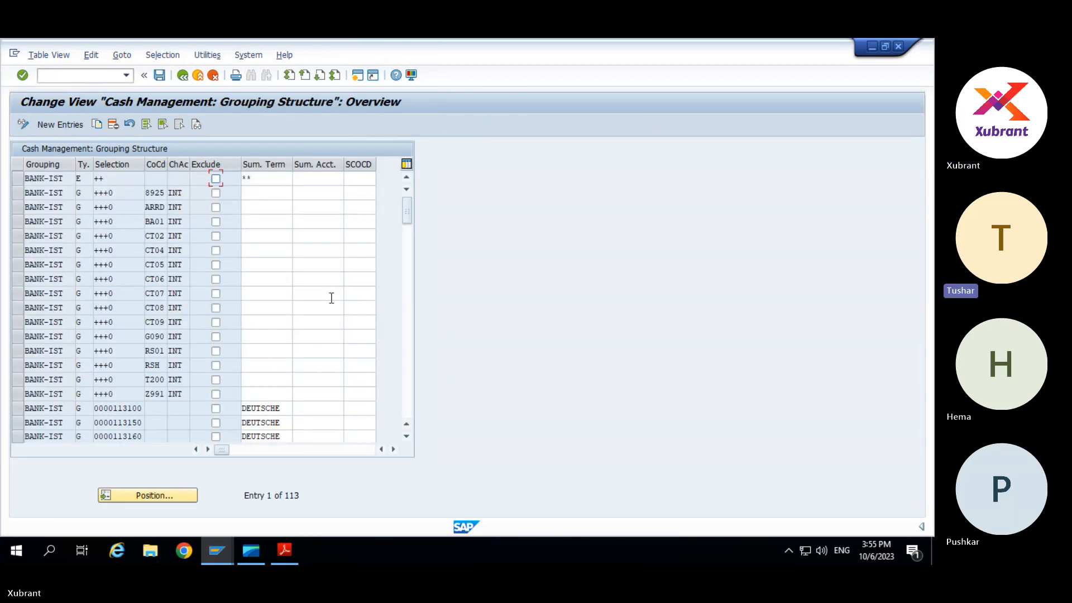
scroll(324, 303, "down", 4)
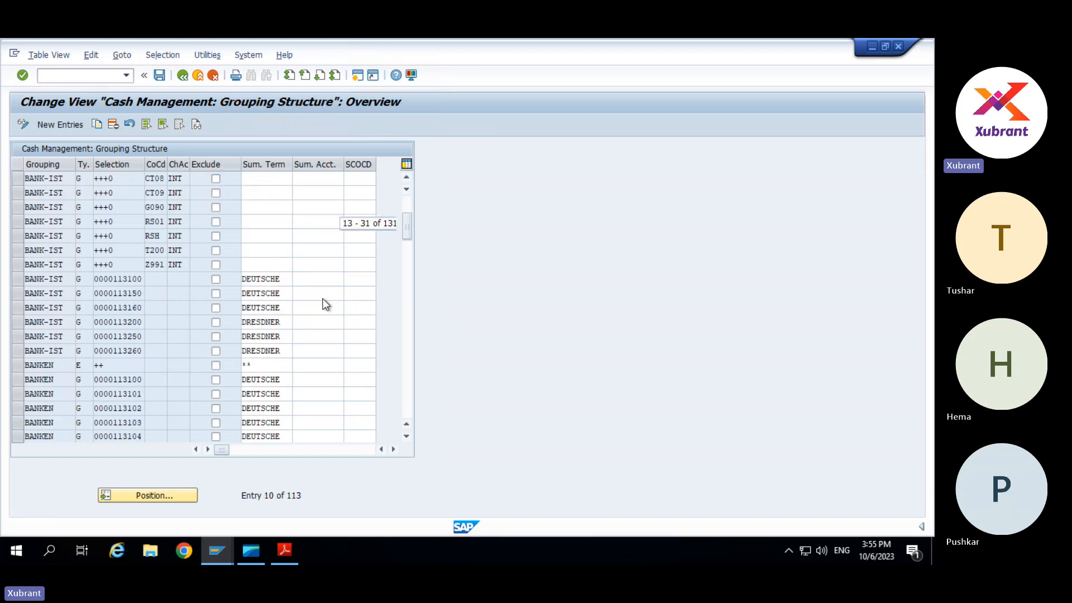
scroll(325, 302, "down", 10)
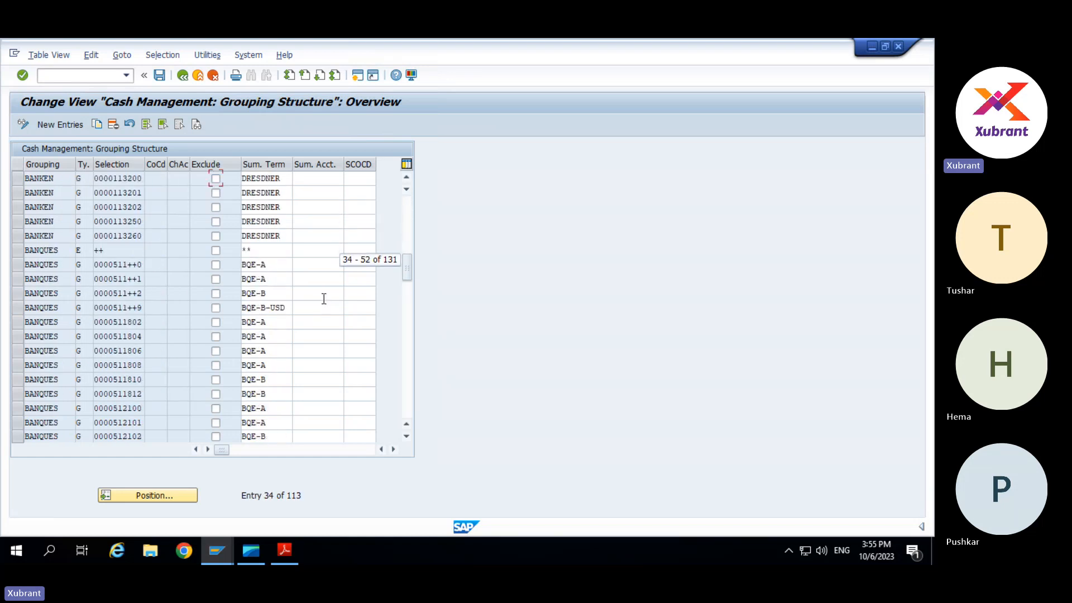
scroll(324, 299, "down", 5)
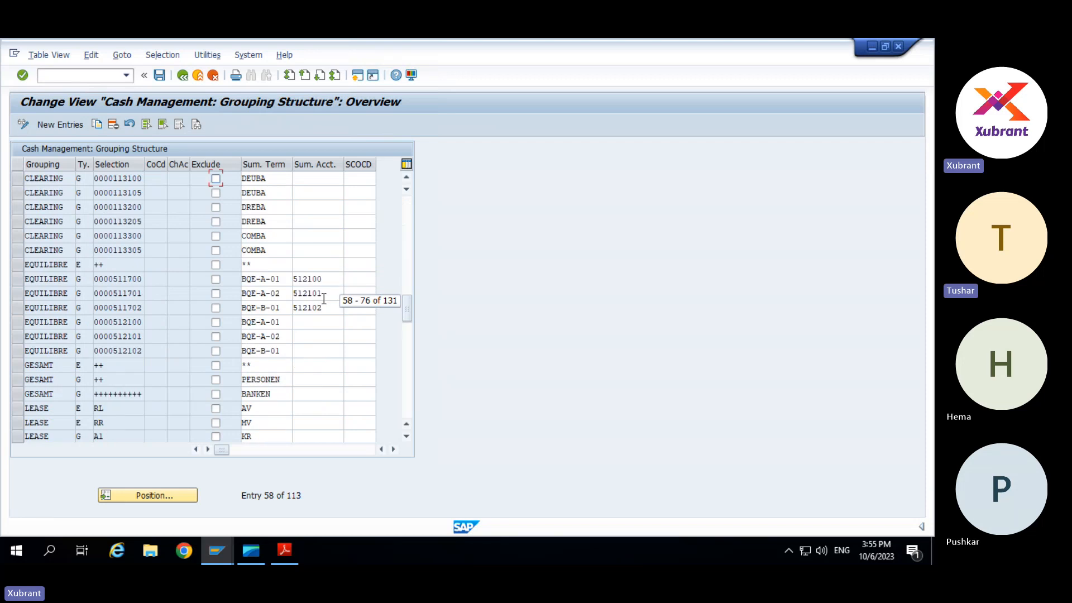
scroll(324, 301, "down", 5)
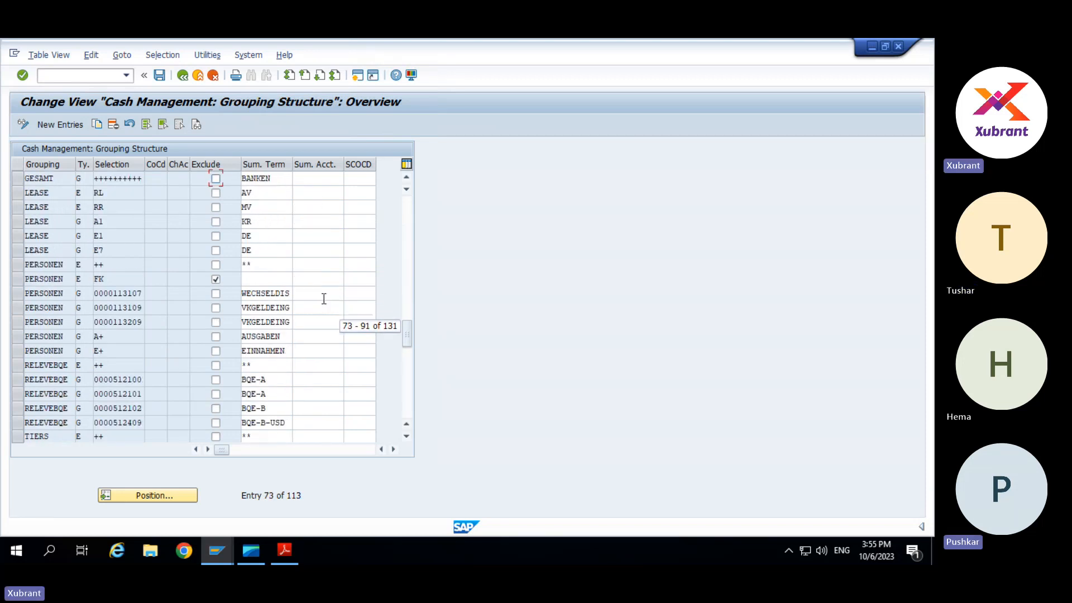
scroll(323, 299, "down", 4)
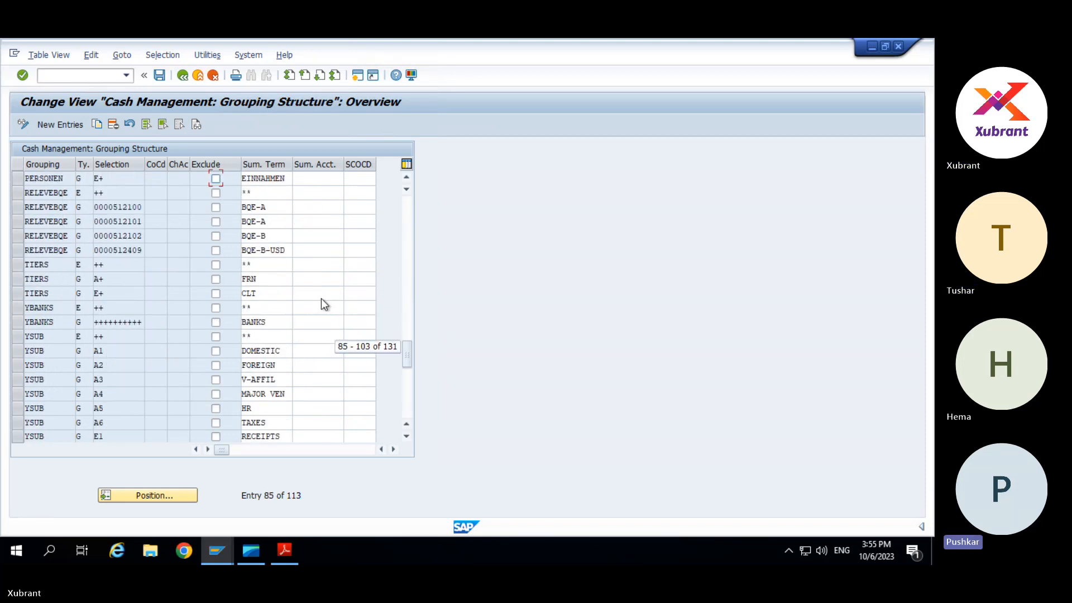
scroll(324, 302, "down", 4)
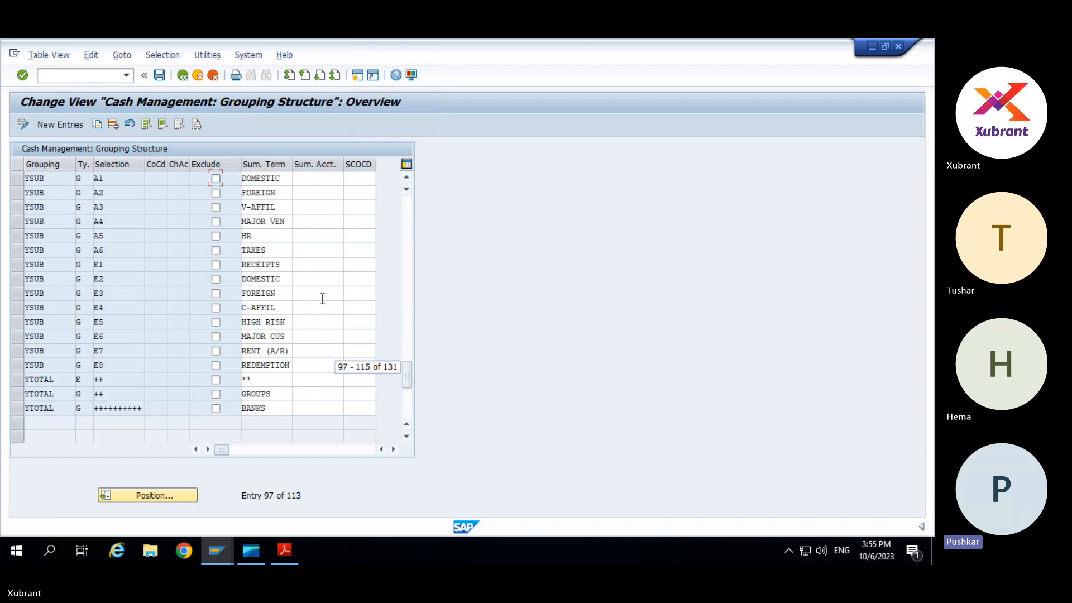
key("F3")
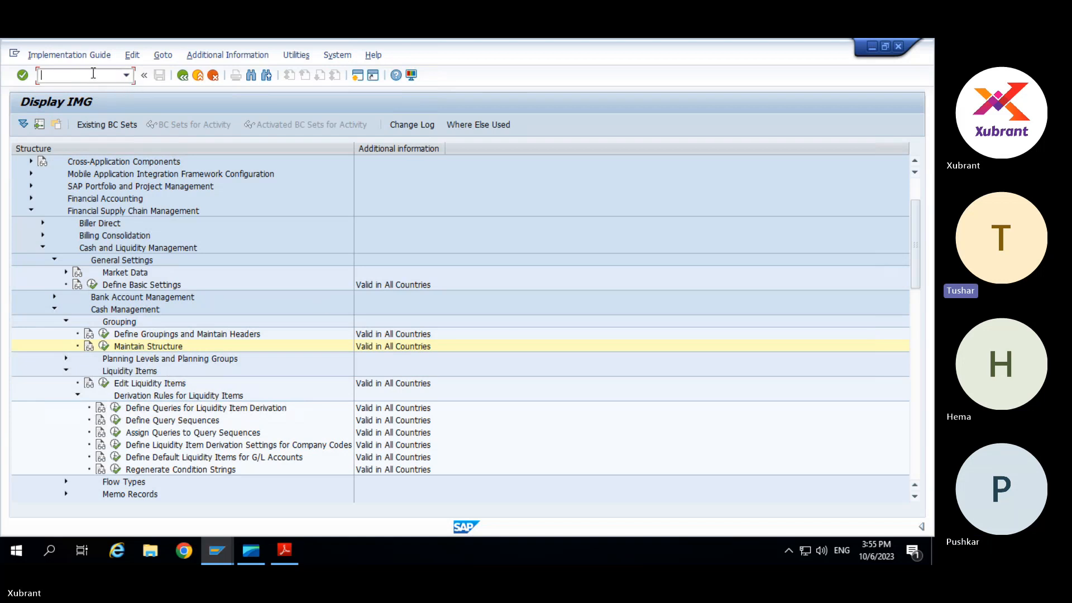
Open manual bank statement transaction FF67 in a new session and leave it for SAP Easy Access.
type("/off67")
key("Return")
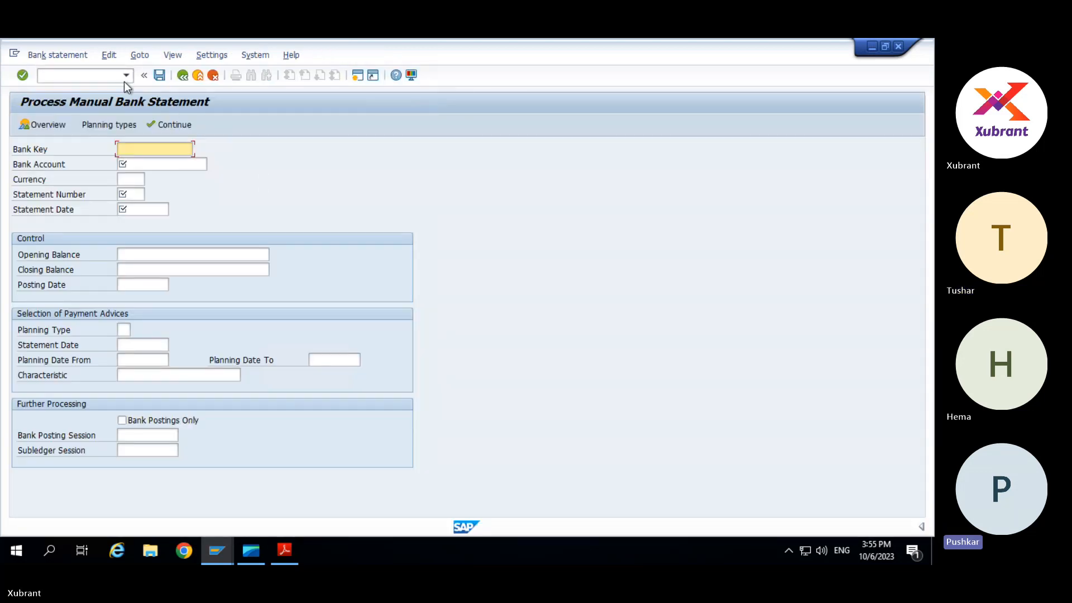
left_click(183, 76)
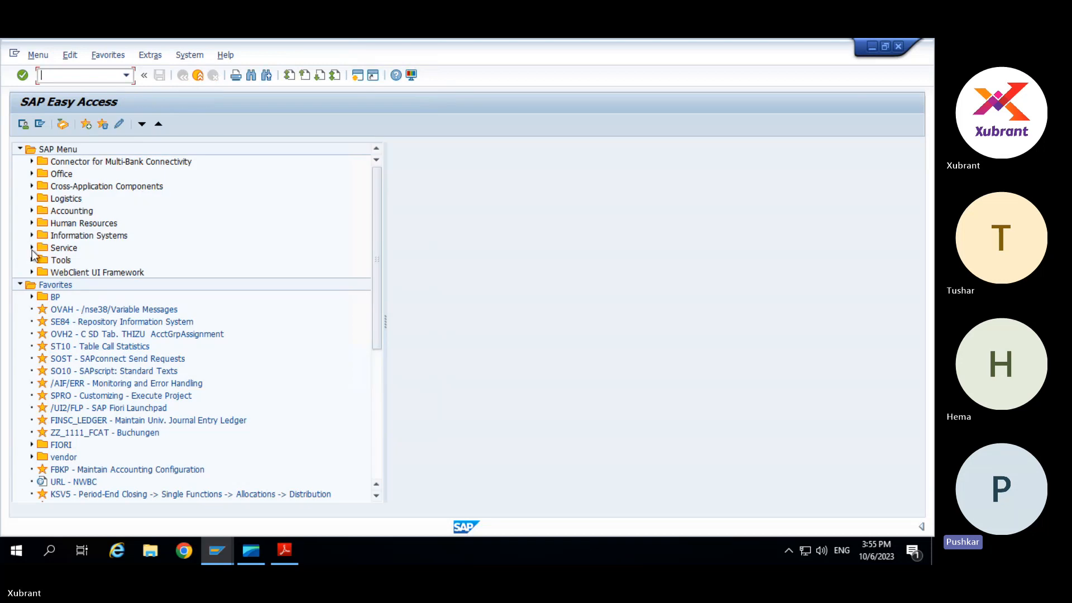
Open FF7AN - Display Cash Position from Cash and Liquidity Management under Accounting, Financial Supply Chain Management.
left_click(31, 211)
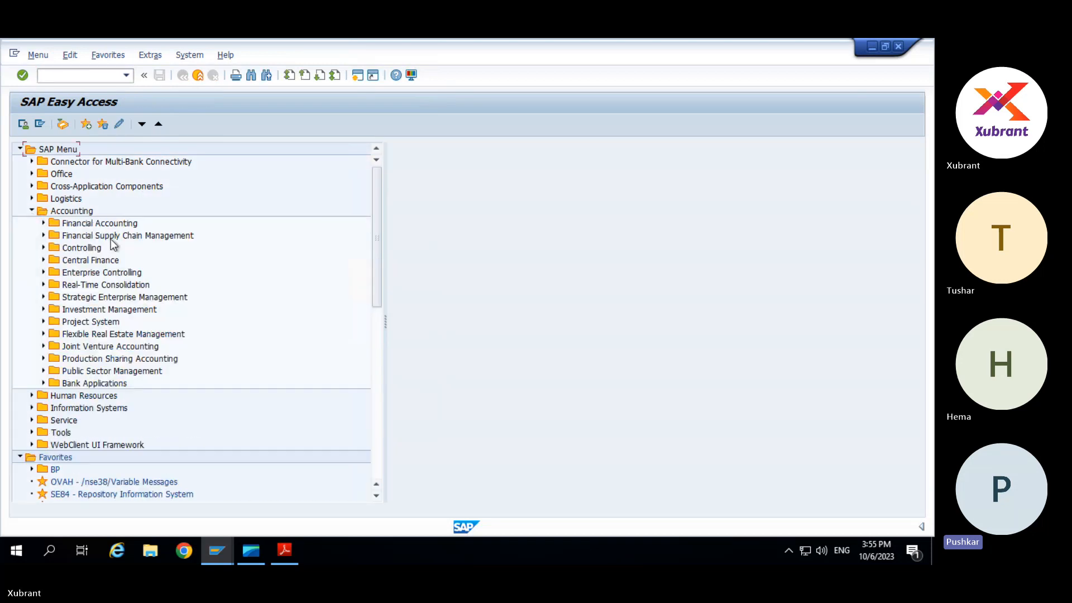
left_click(43, 236)
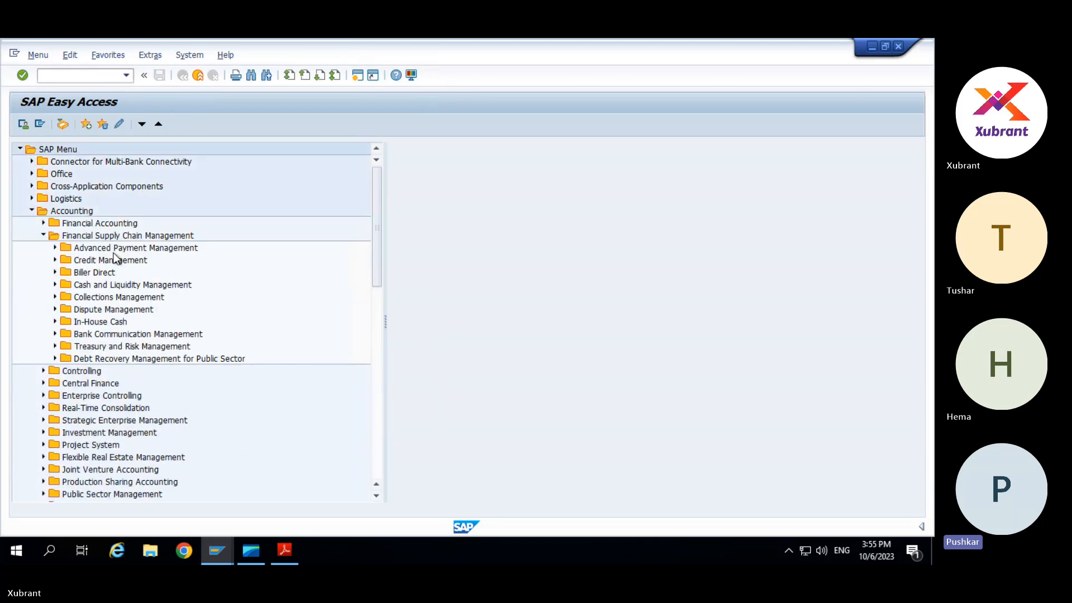
left_click(55, 285)
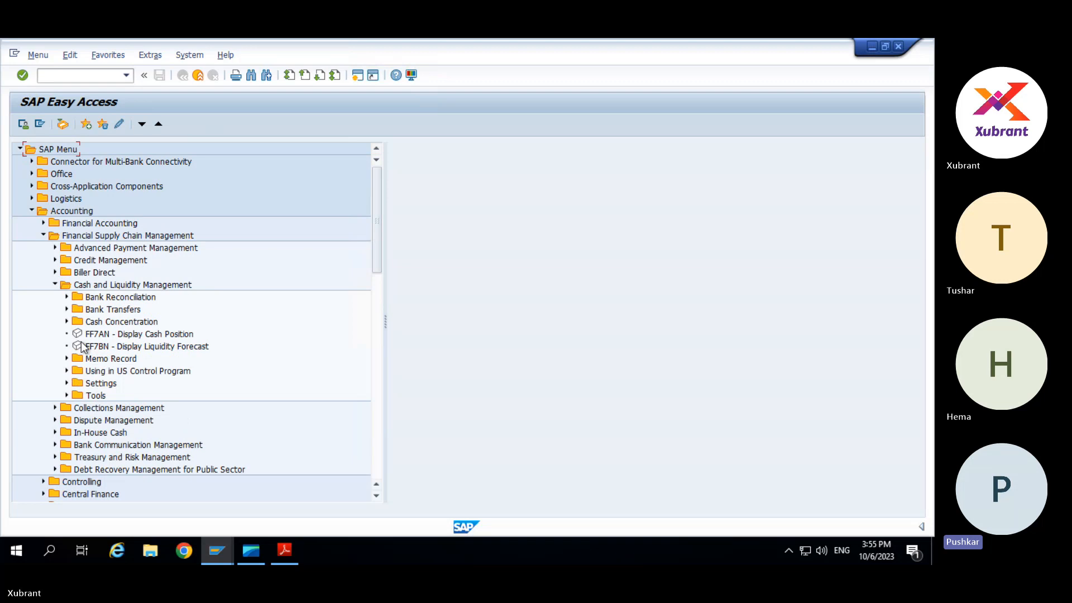
double_click(99, 335)
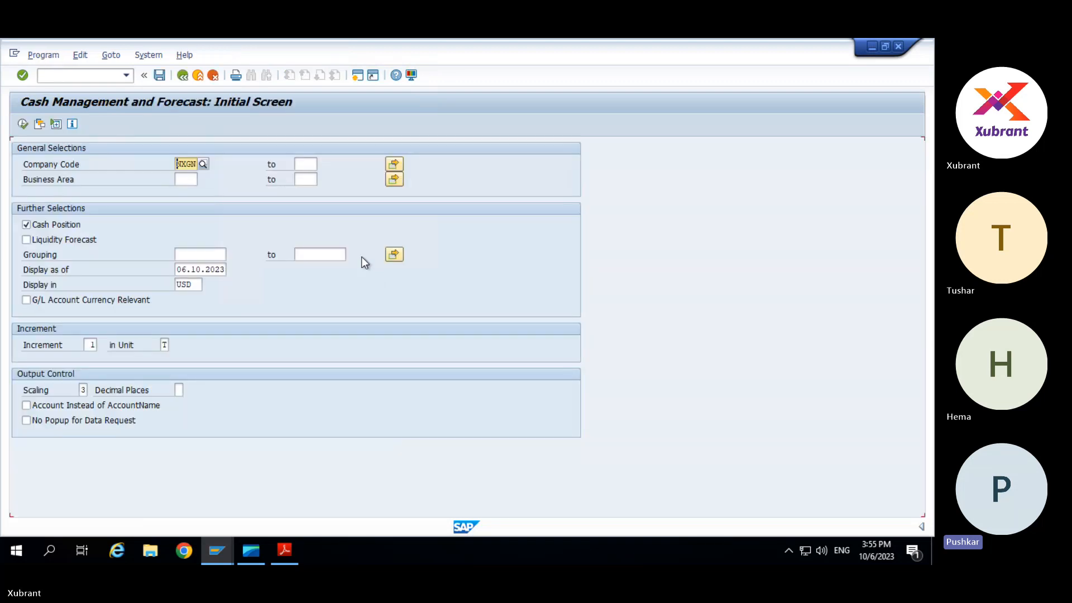
Choose grouping BANKEN from the available entries and run the cash position report for company code NXGN.
left_click(217, 252)
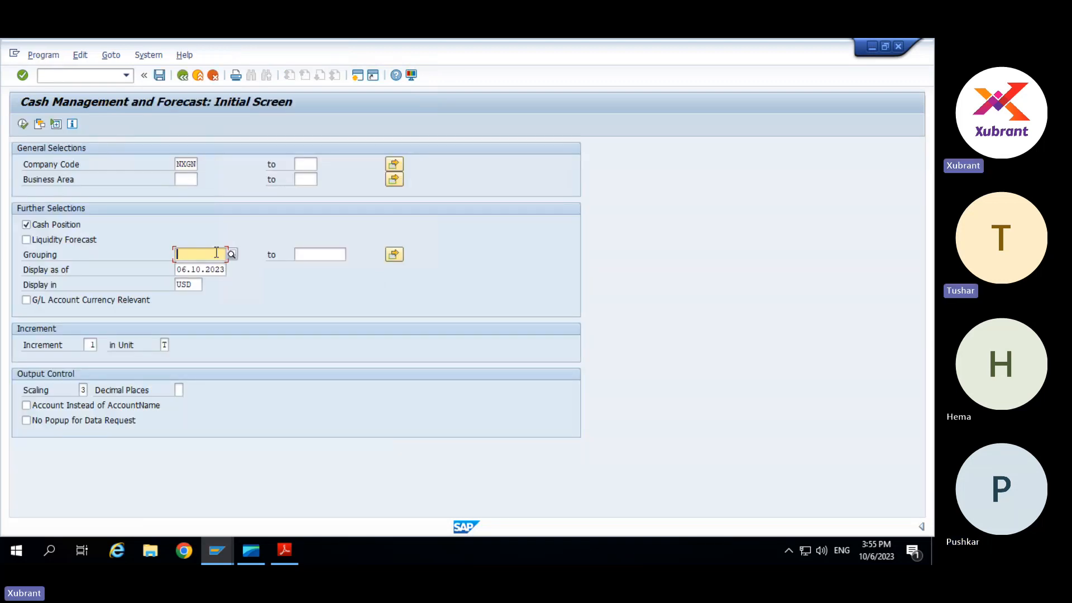
left_click(232, 254)
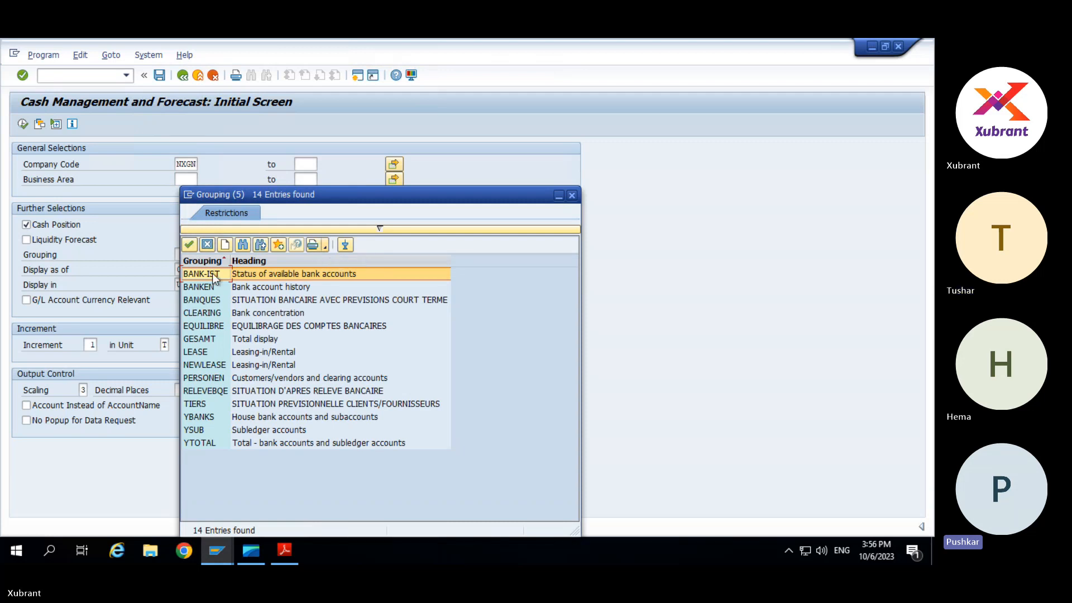
double_click(210, 292)
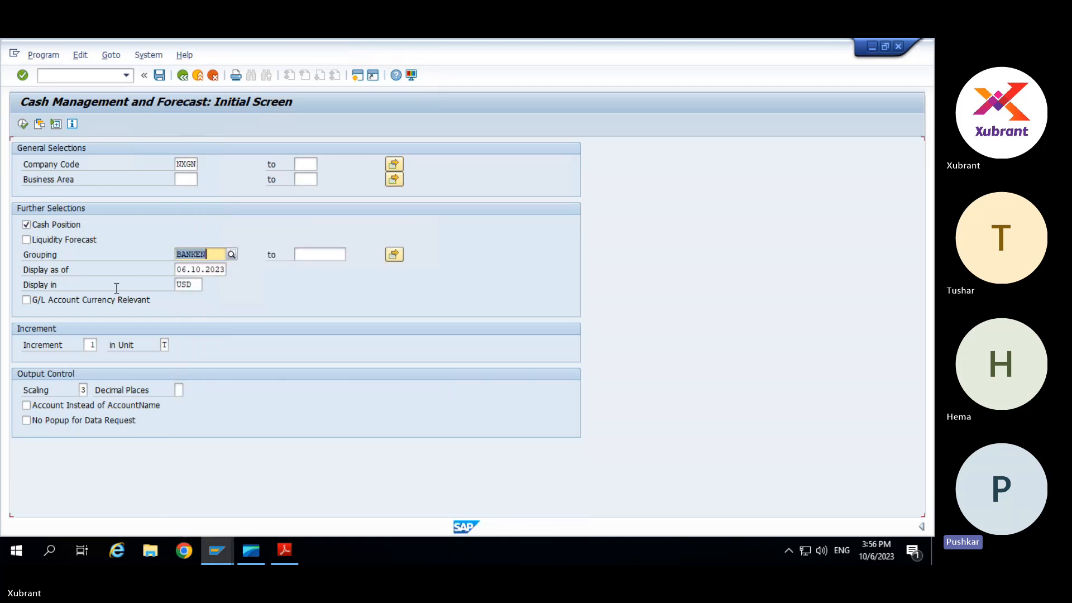
left_click(23, 124)
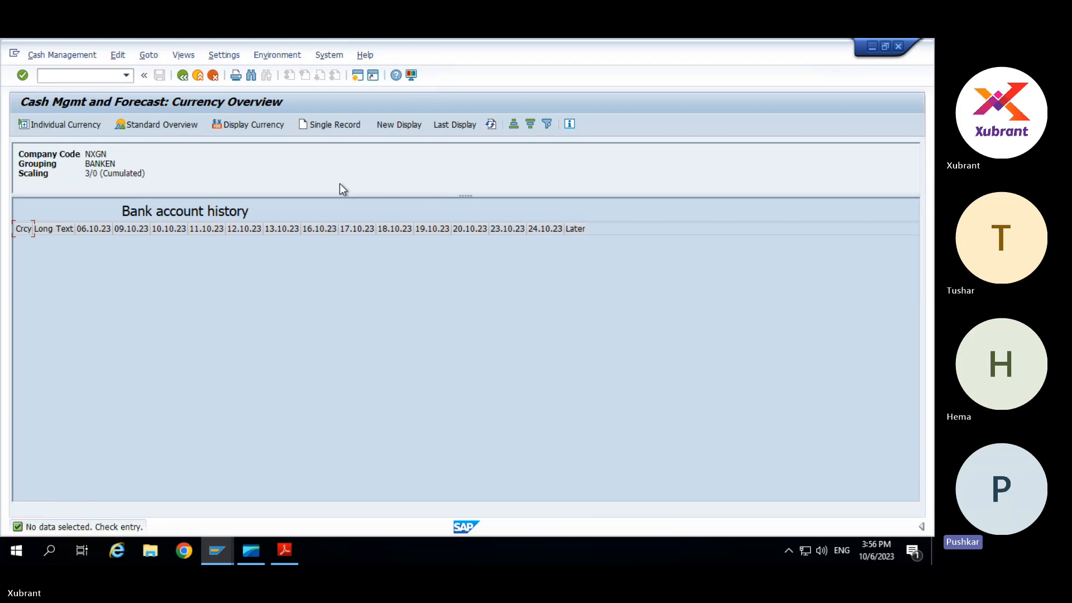
Exit the cash position report and open Maintain Structure under Grouping in the implementation guide.
key("F3")
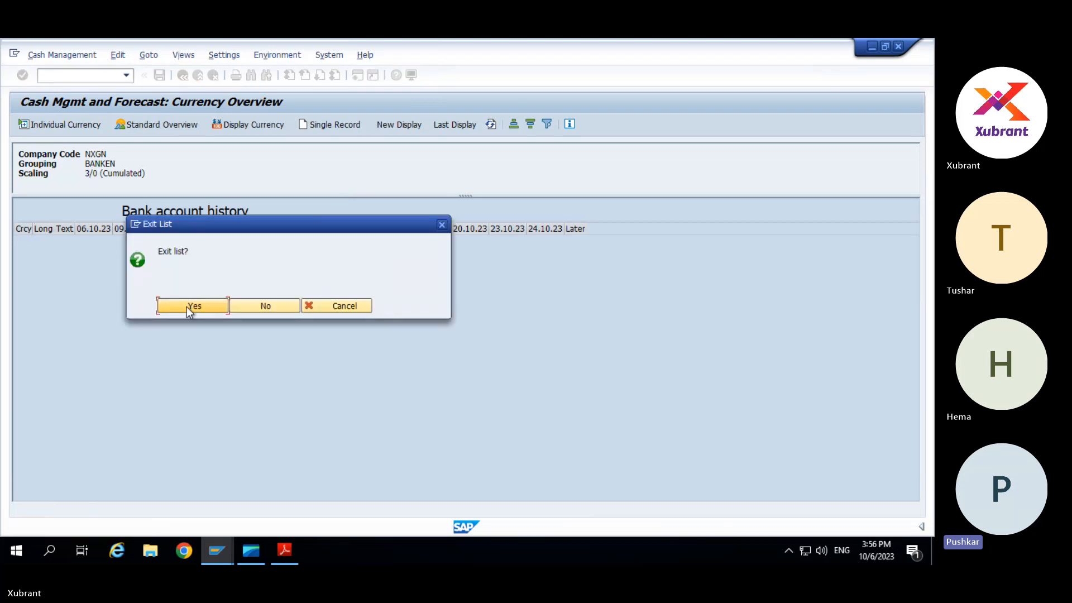
left_click(192, 306)
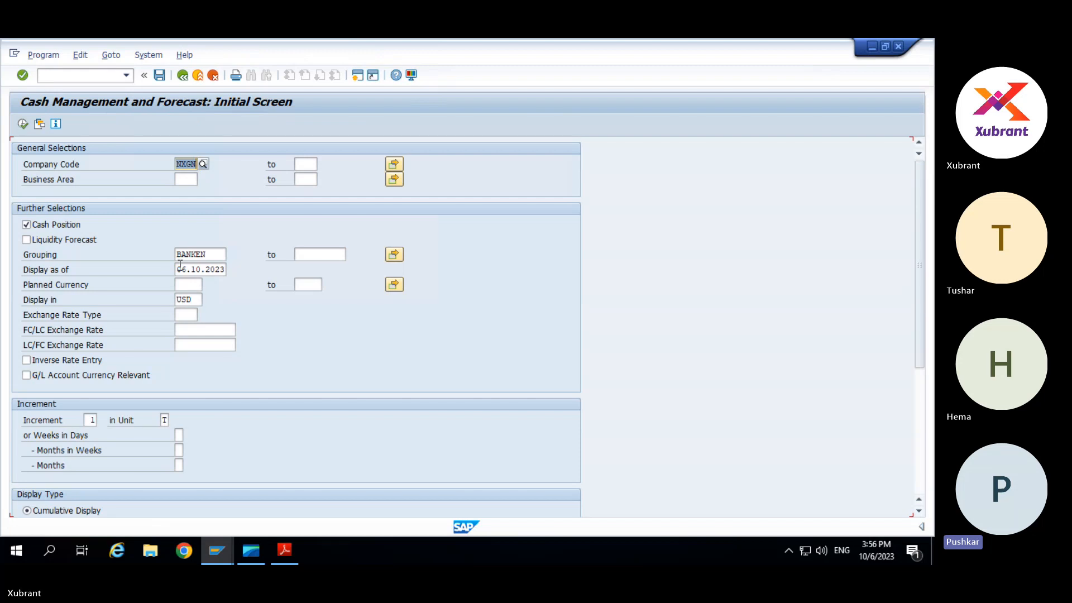
key("F3")
key("alt+Tab")
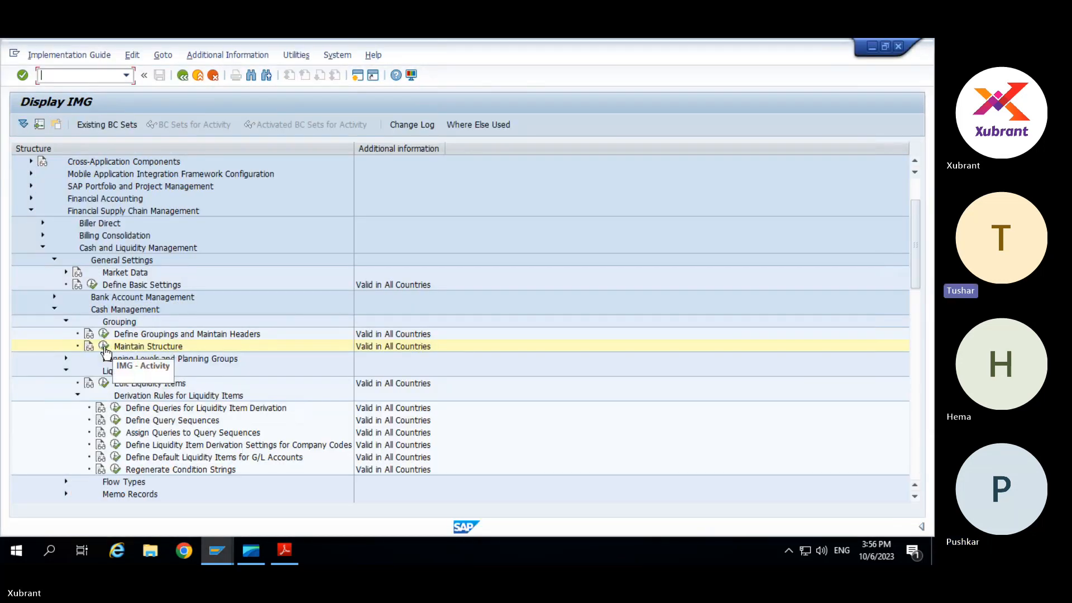
left_click(107, 343)
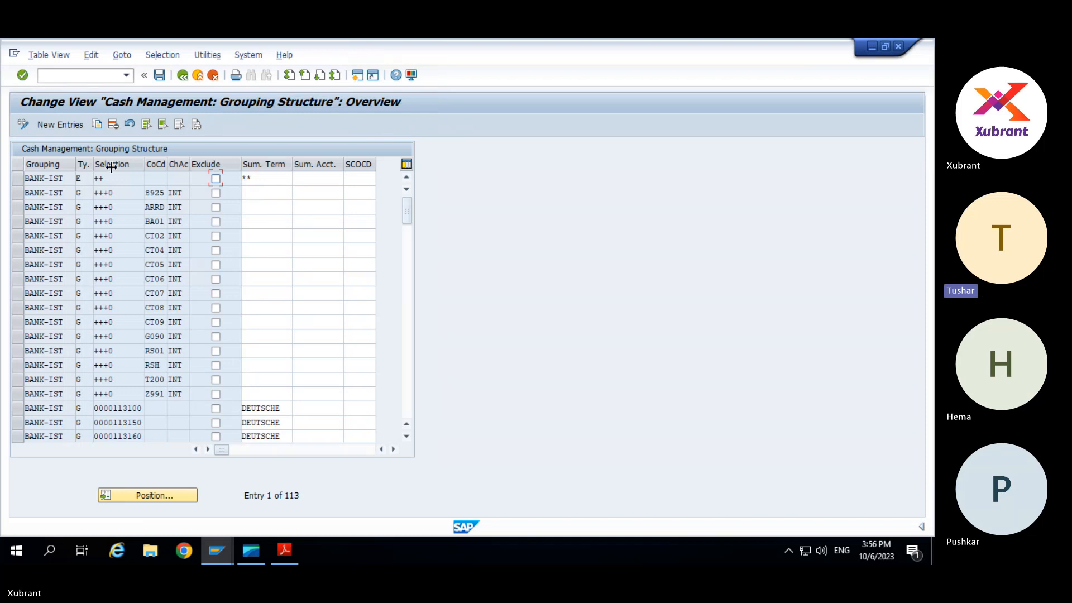
Widen the Selection column, check the possible line types and examine the BANK-IST entries down to the BANKEN rows.
left_click_drag(111, 167, 130, 167)
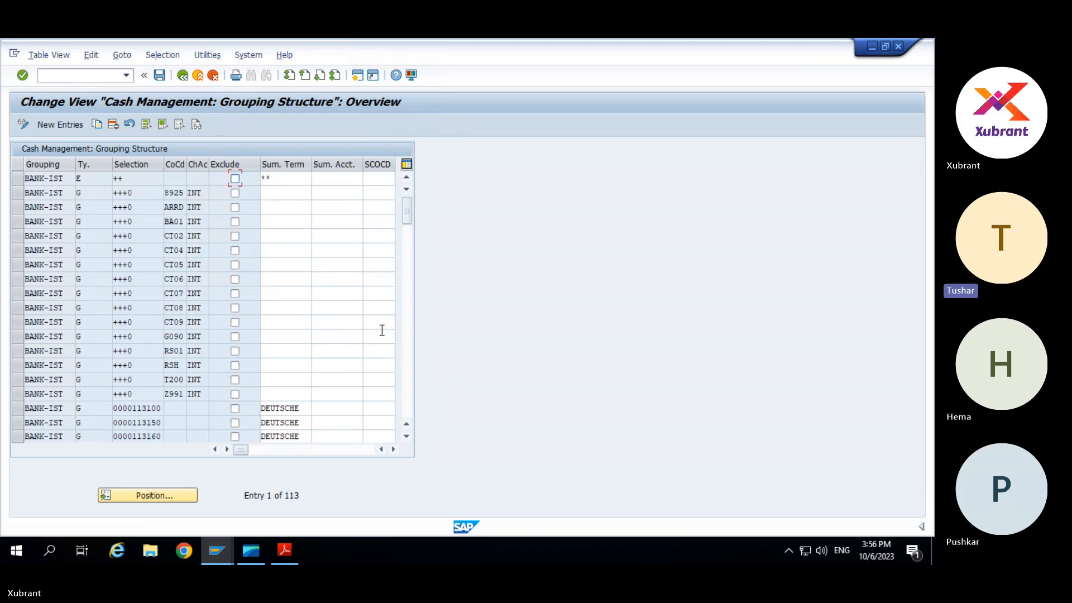
left_click(102, 194)
left_click(120, 193)
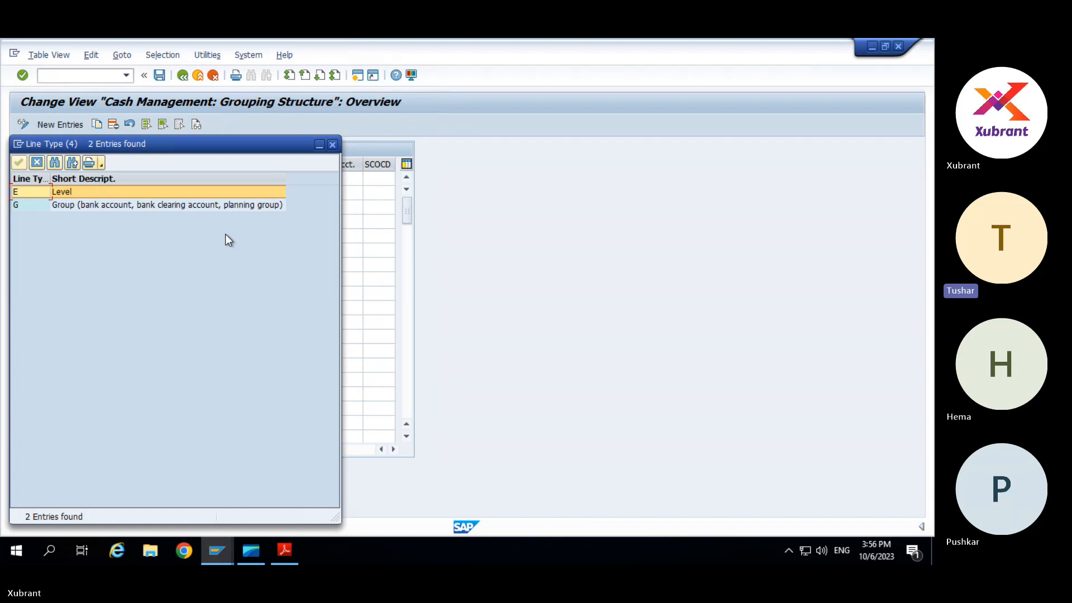
key("Escape")
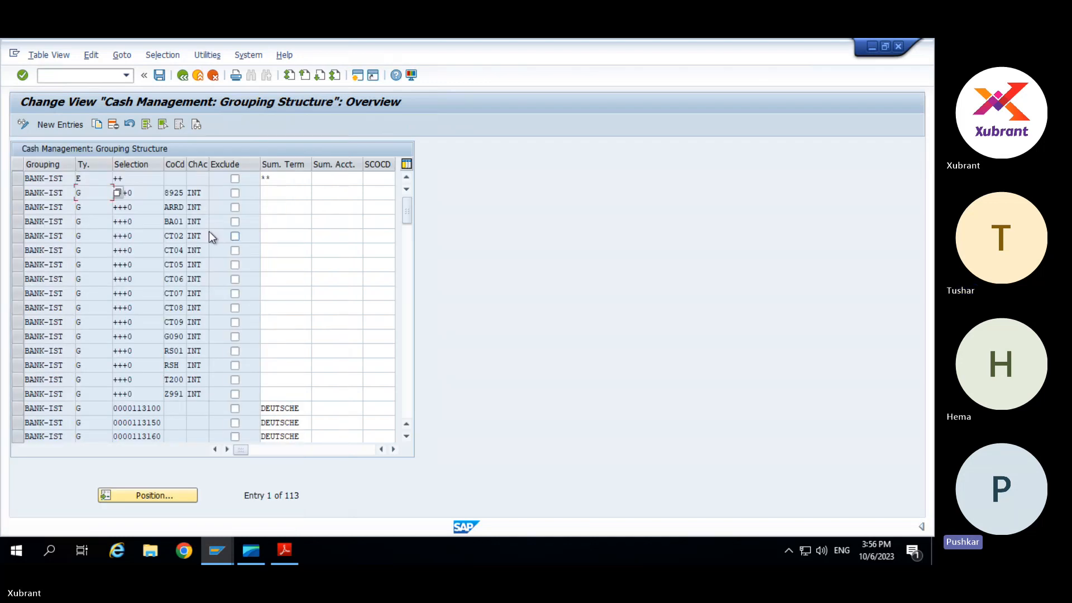
key("Tab")
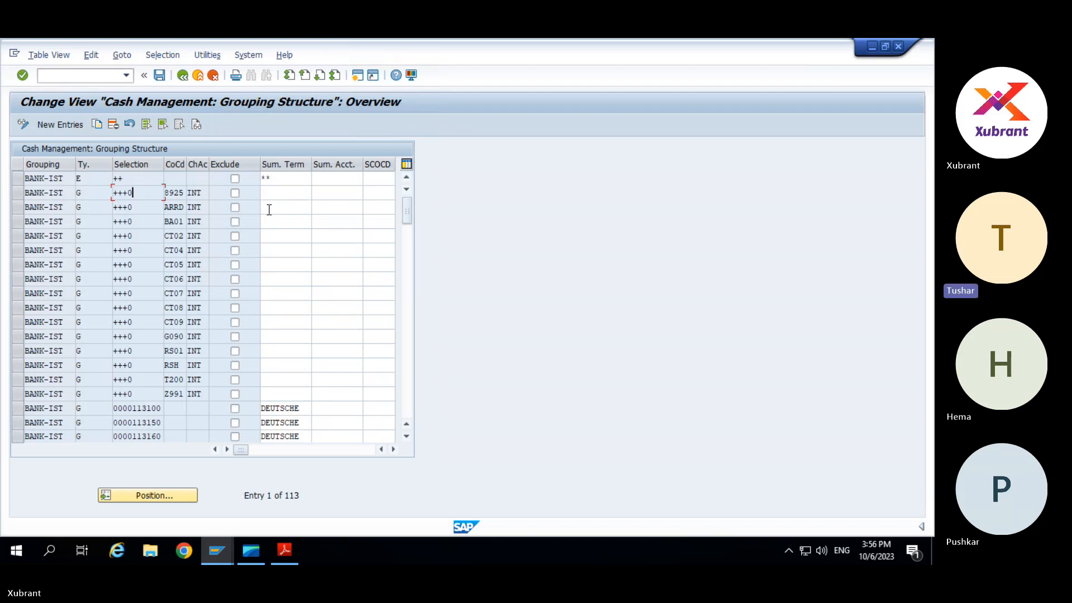
left_click(214, 195)
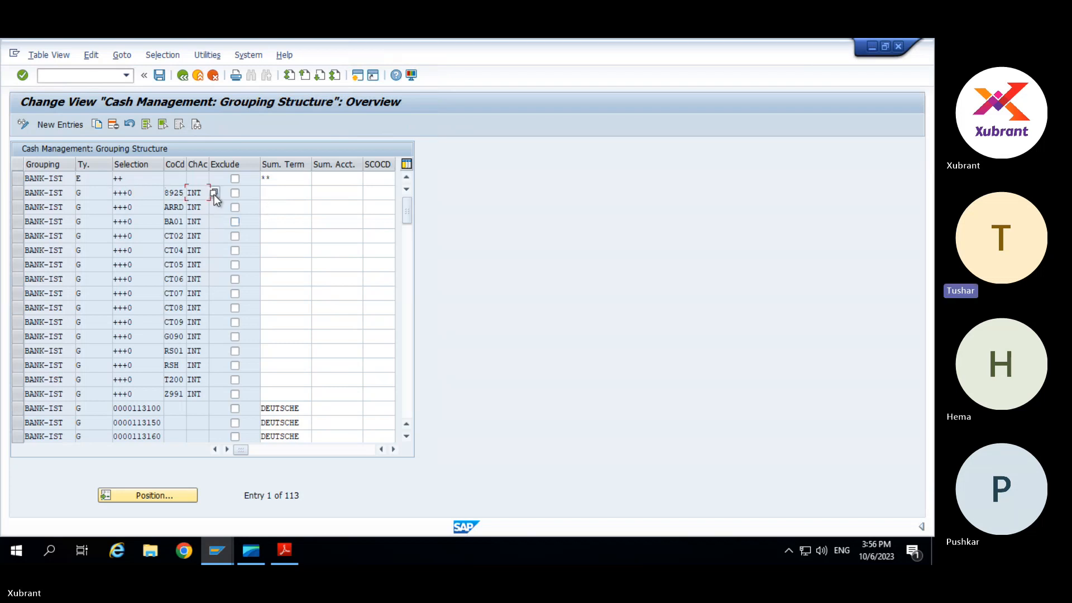
left_click(279, 192)
scroll(330, 270, "down", 3)
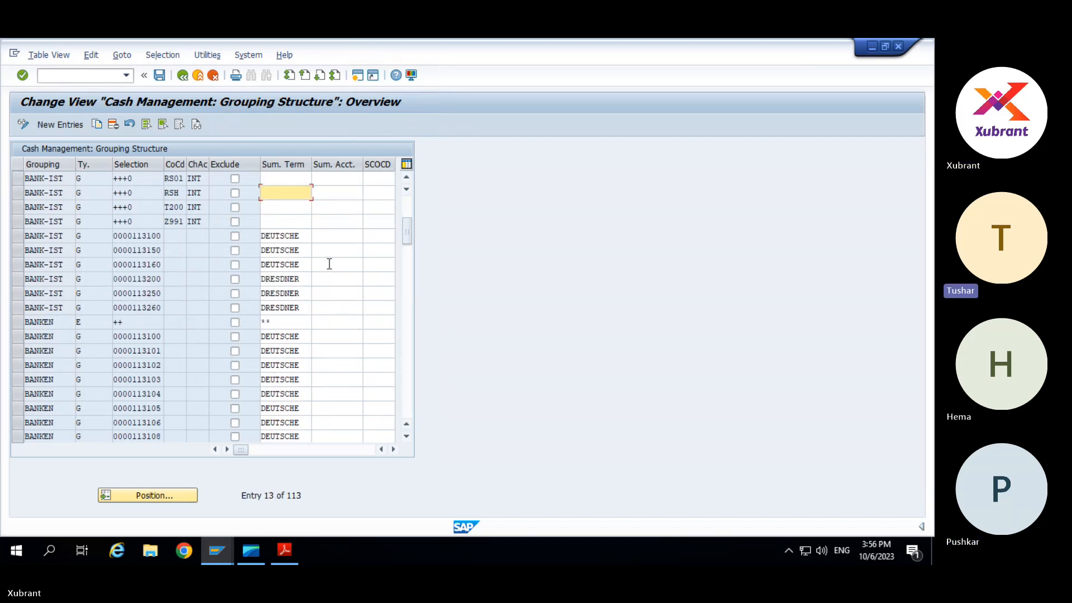
Try to run FF7AN for company code NXGN with the summarization term DEUTSCHE copied from the grouping structure as grouping.
double_click(301, 236)
key("ctrl+c")
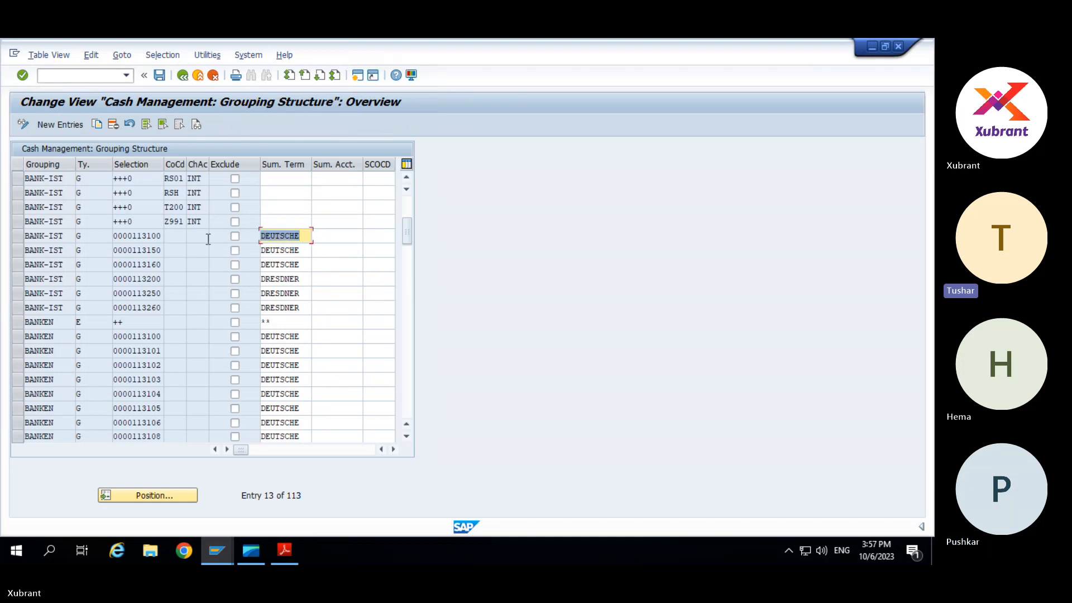
key("F3")
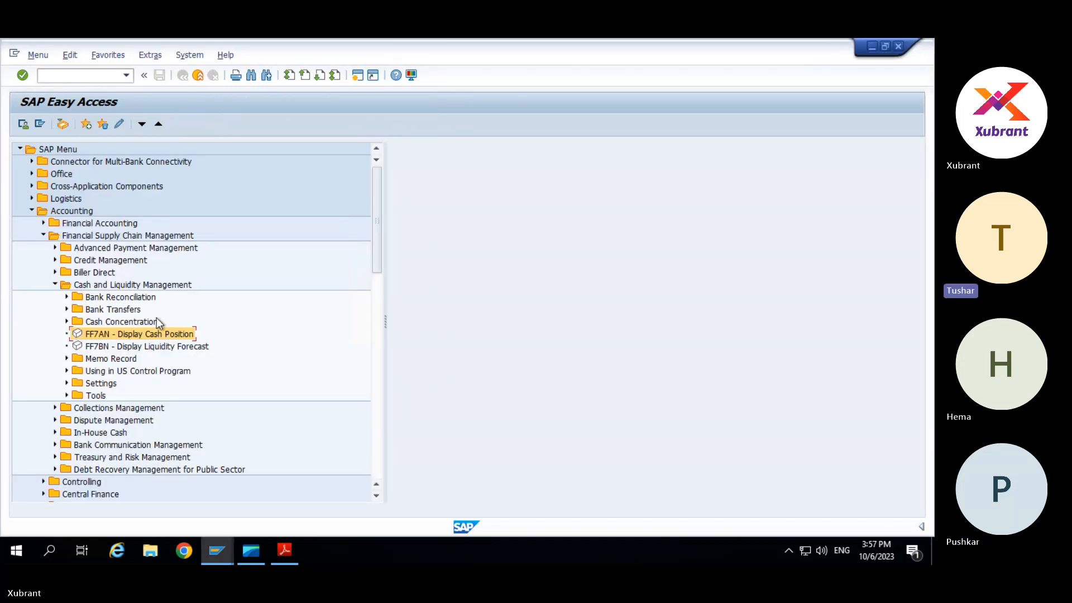
double_click(149, 333)
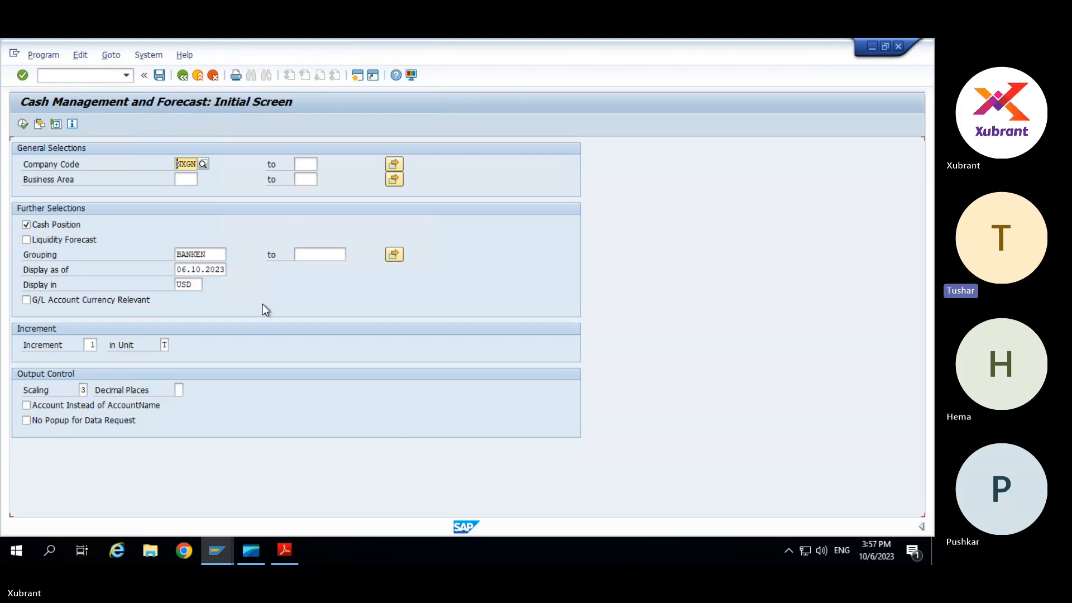
left_click_drag(213, 254, 113, 253)
key("ctrl+v")
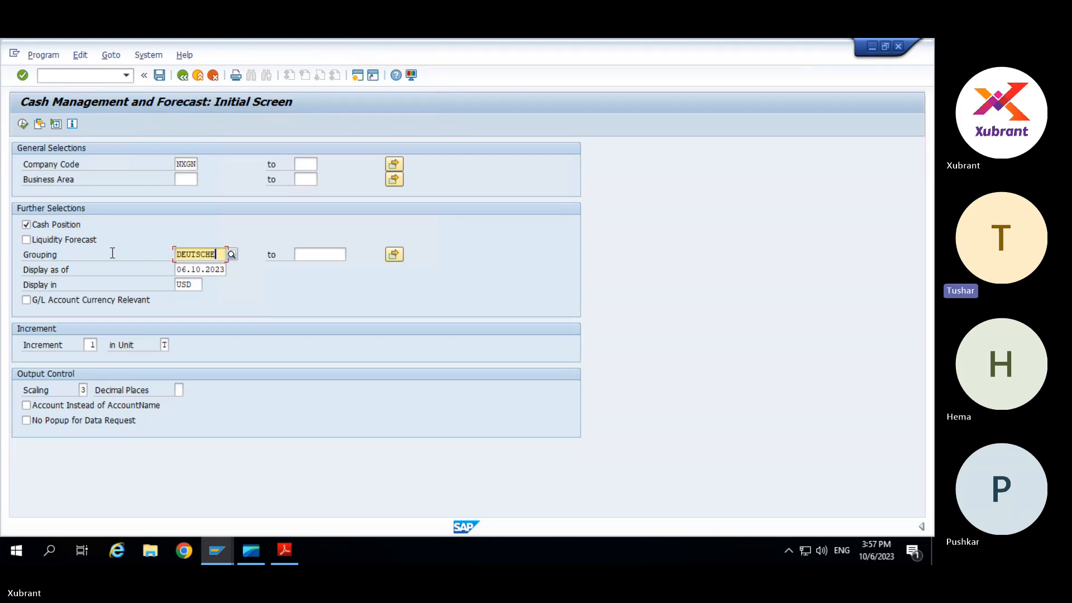
left_click(22, 123)
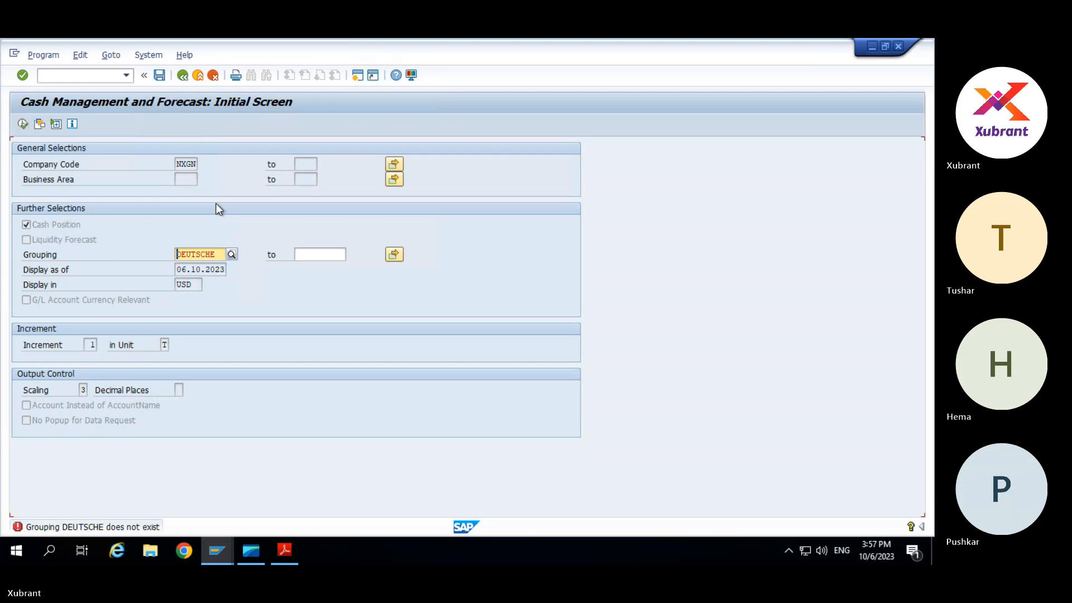
key("Delete")
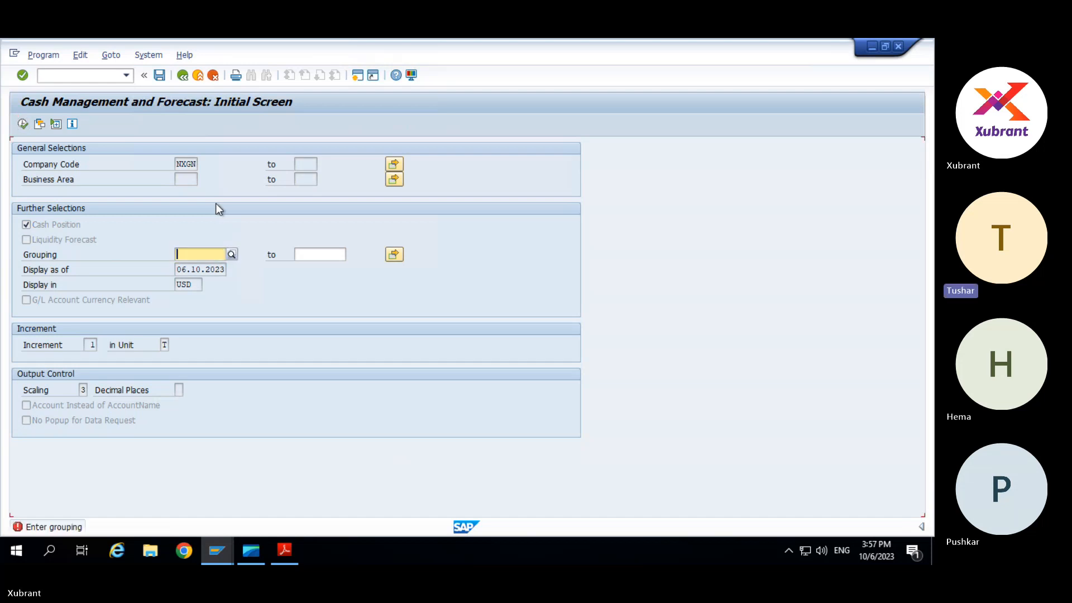
key("F3")
Reopen the cash management and forecast selection and set the display date to 01.09.2023.
key("Return")
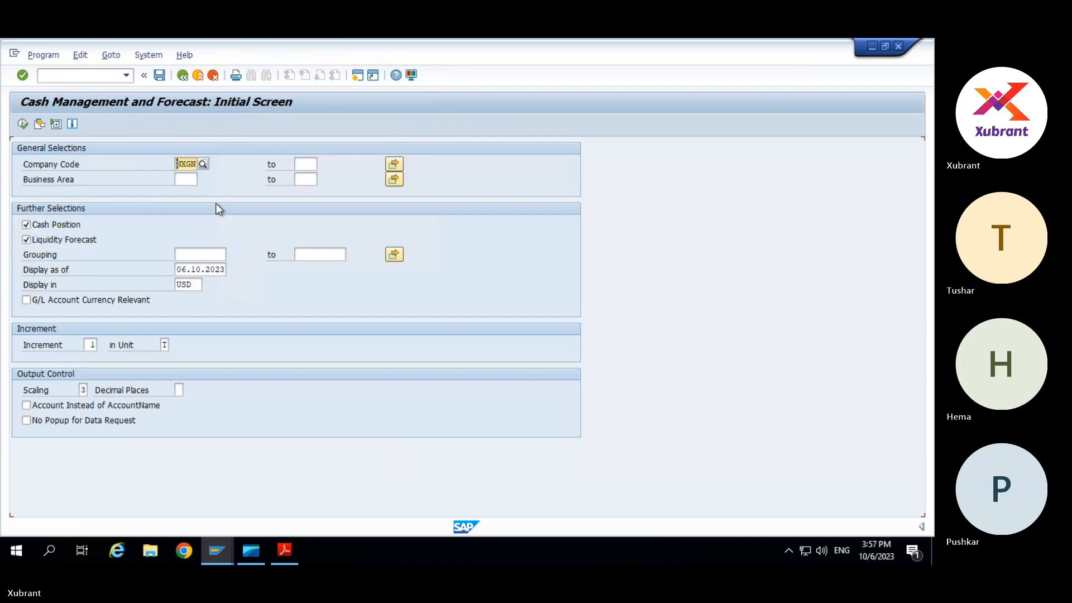
key("Down")
key("Down")
key("Down")
key("Down")
key("Down")
key("Down")
key("Down")
left_click_drag(177, 270, 276, 268)
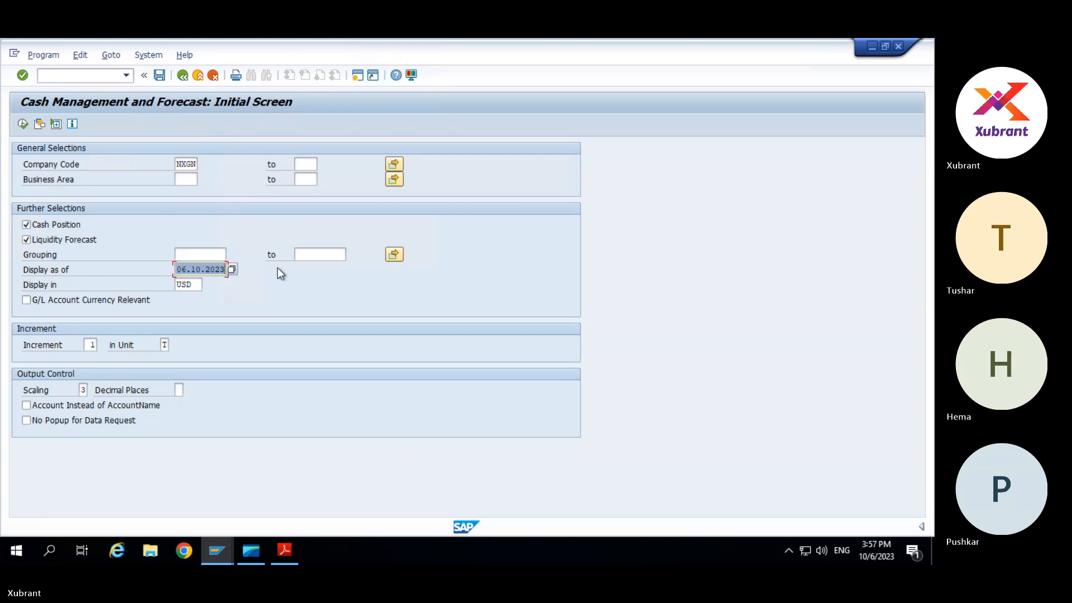
type("01092023")
key("Return")
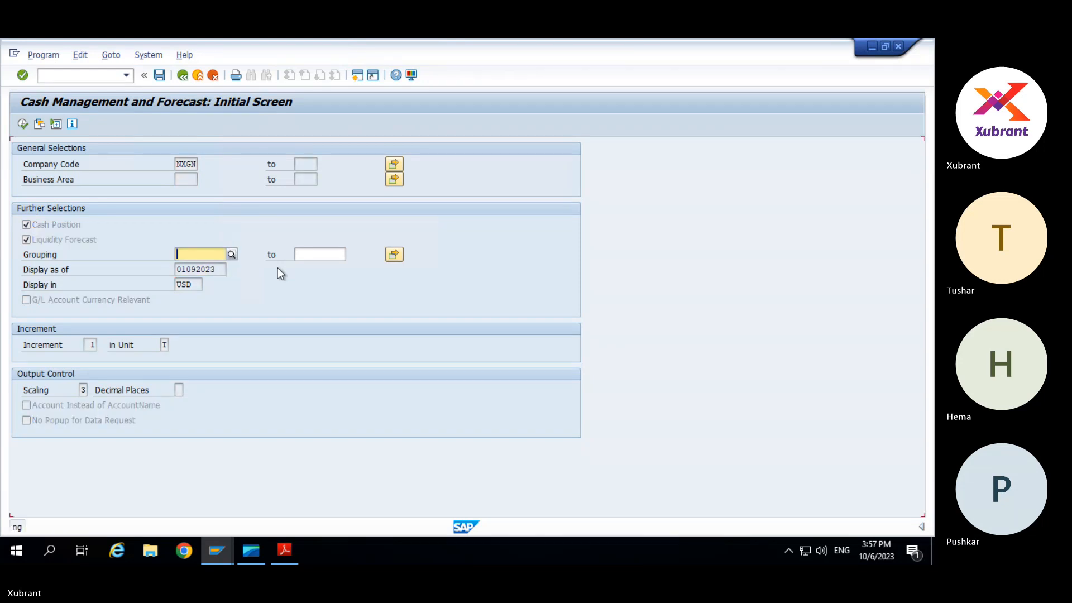
Choose grouping YBANKS, House bank accounts and subaccounts, and run the report for company code NXGN.
key("F4")
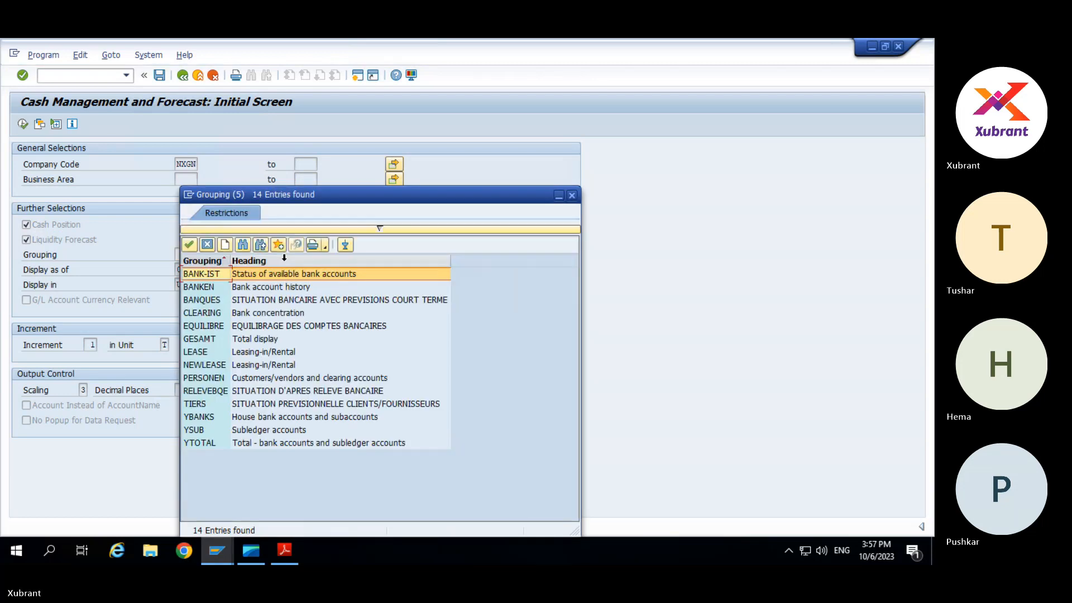
left_click(330, 420)
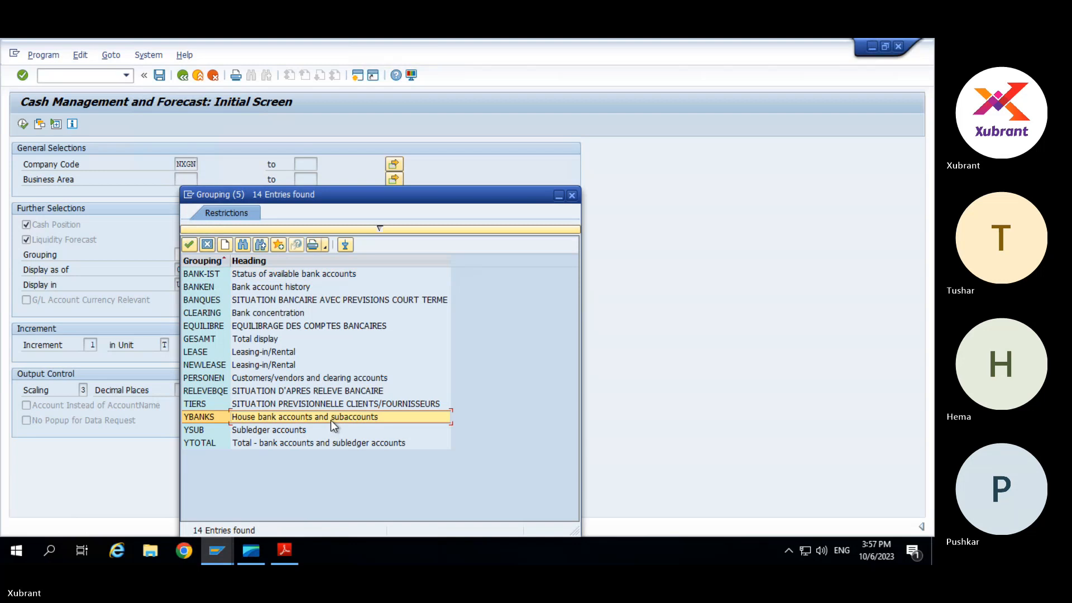
double_click(331, 420)
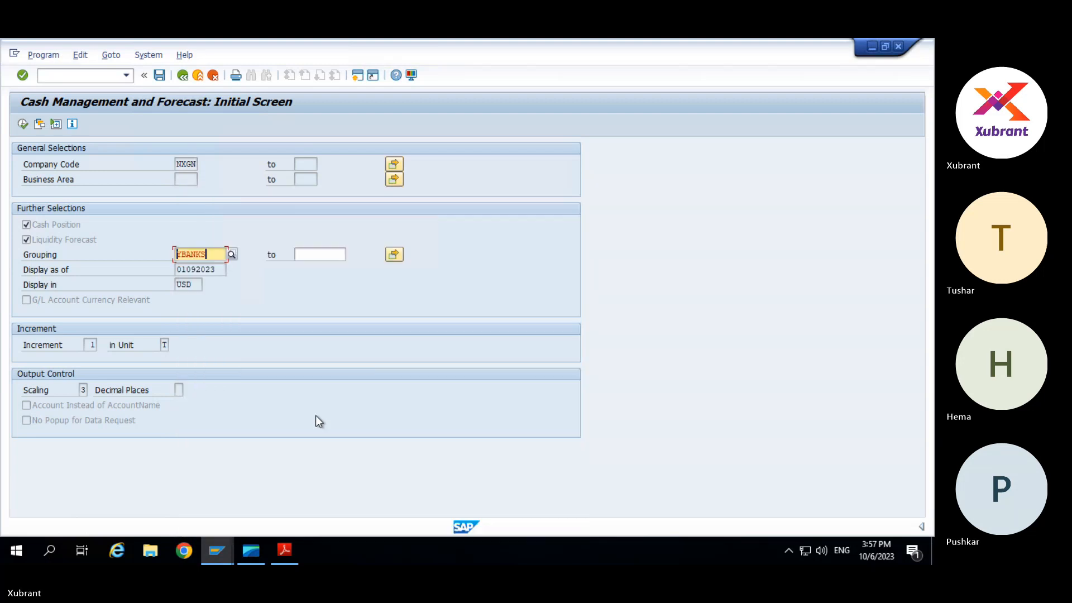
left_click(23, 124)
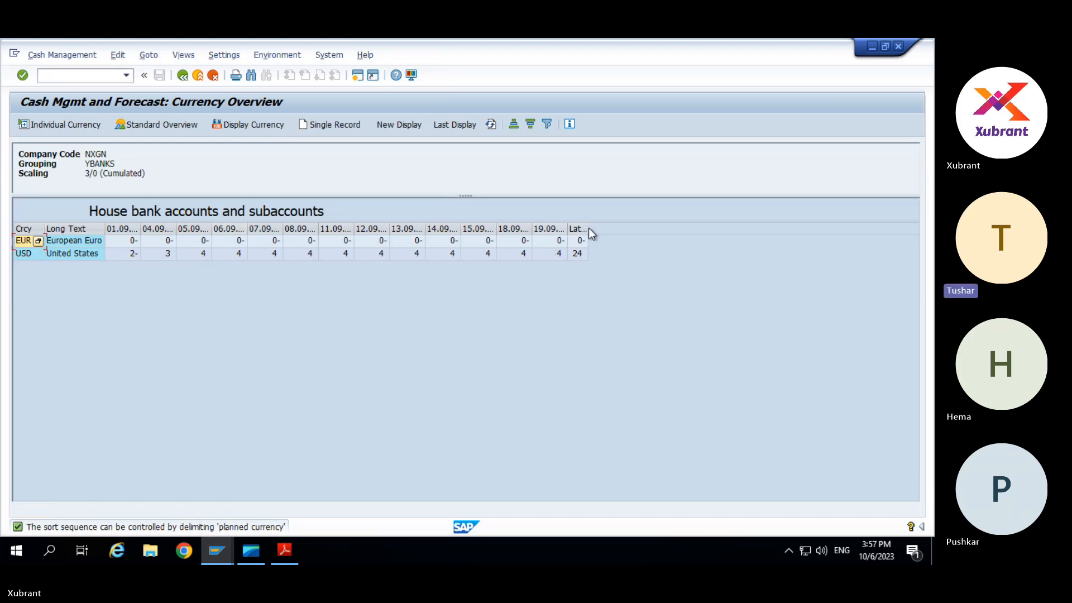
Widen the Later column, drill from the USD amount for 01.09 through the BANKS summary to the planning levels, and exit the list.
left_click_drag(588, 228, 763, 228)
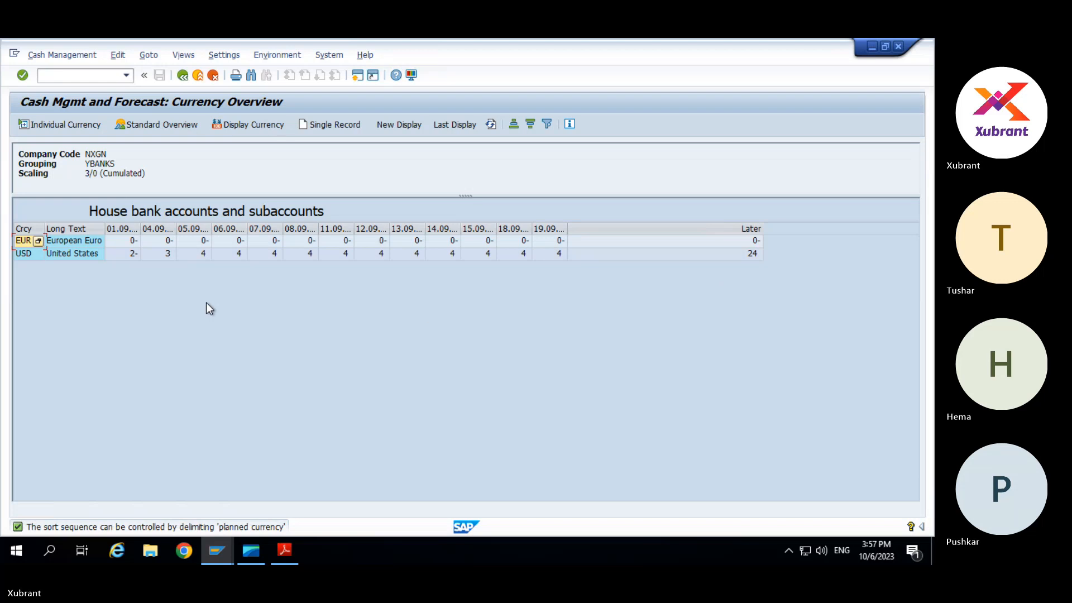
left_click(130, 254)
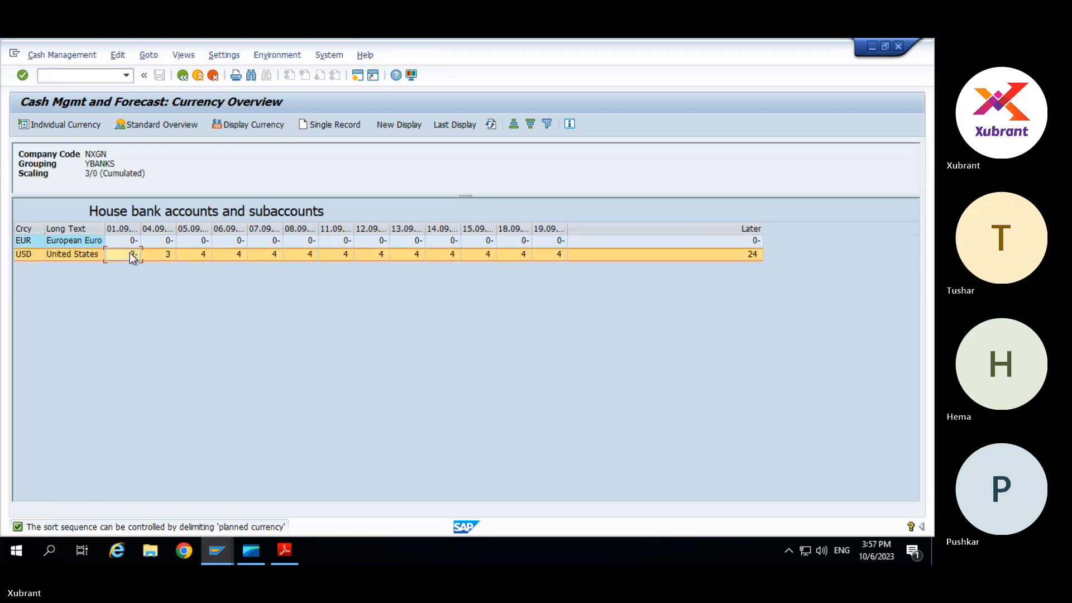
double_click(130, 254)
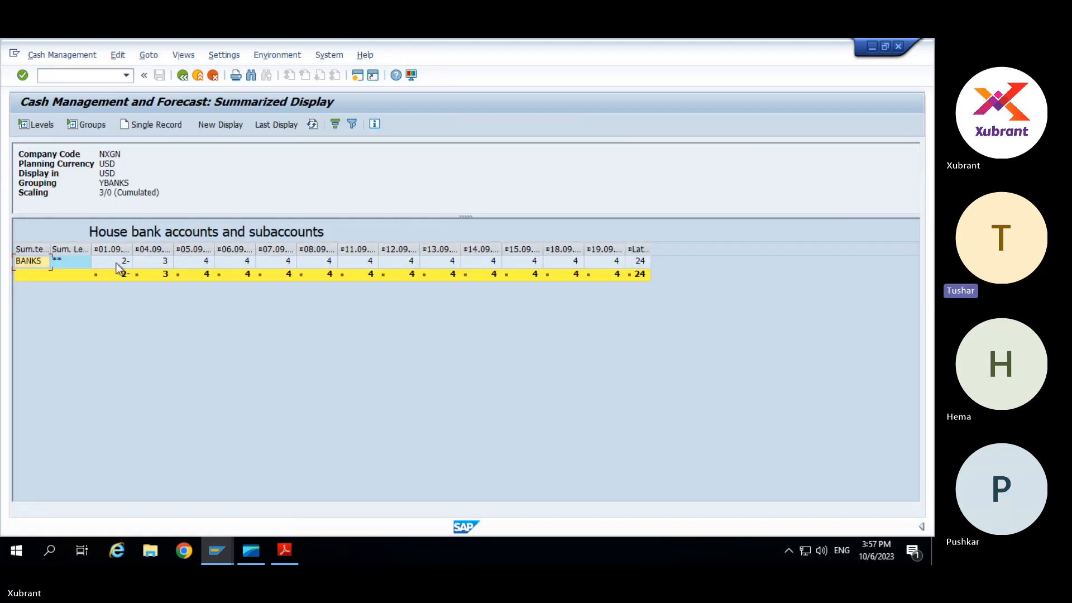
double_click(116, 262)
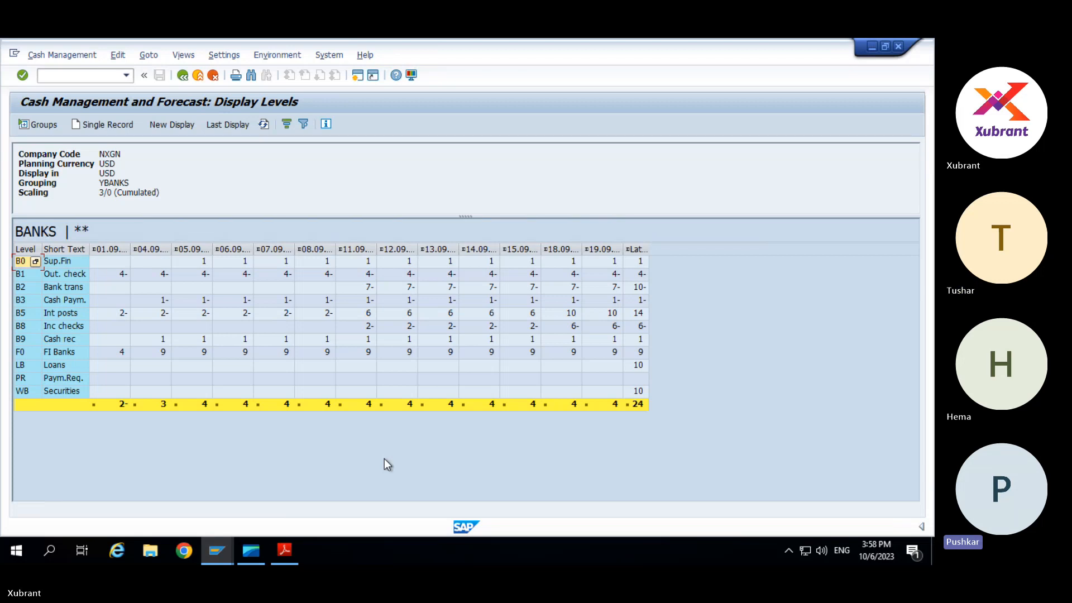
key("F3")
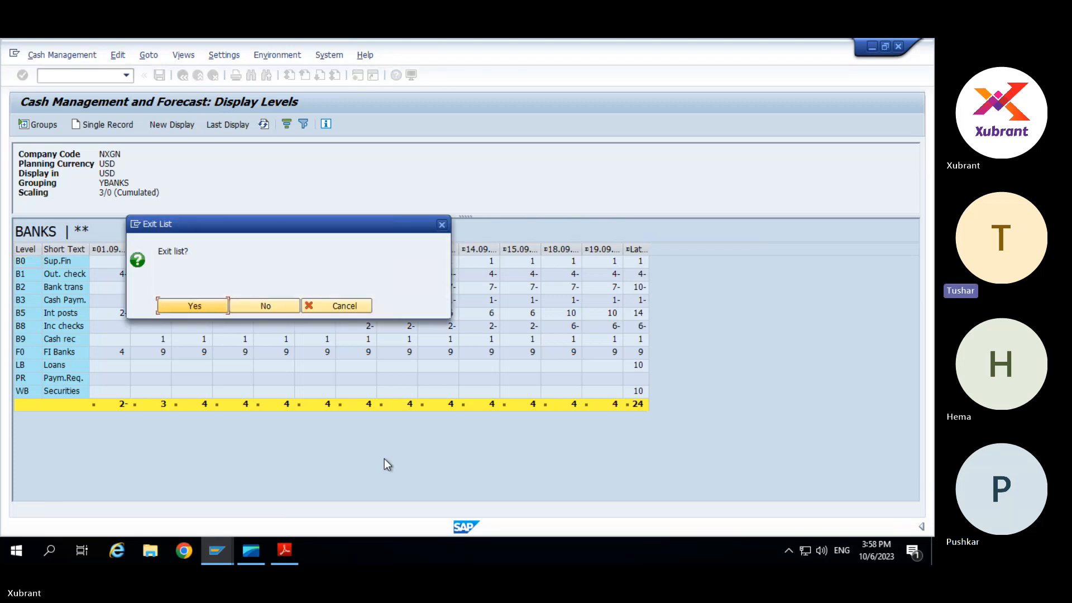
key("Return")
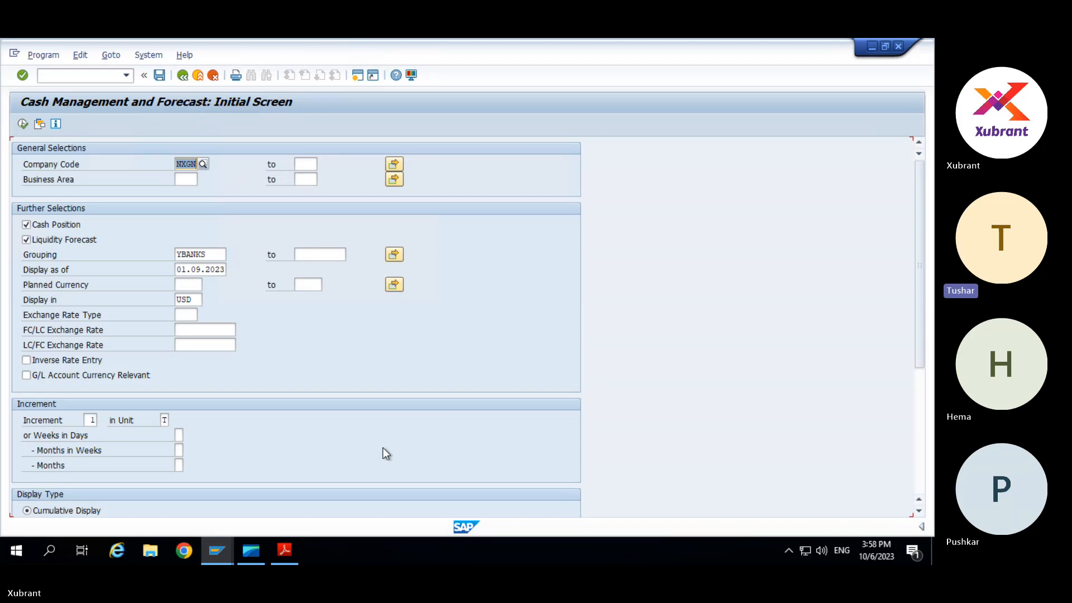
Examine the available increment units and the display type, output control and planned amount shift options on the selection screen.
scroll(358, 426, "down", 1)
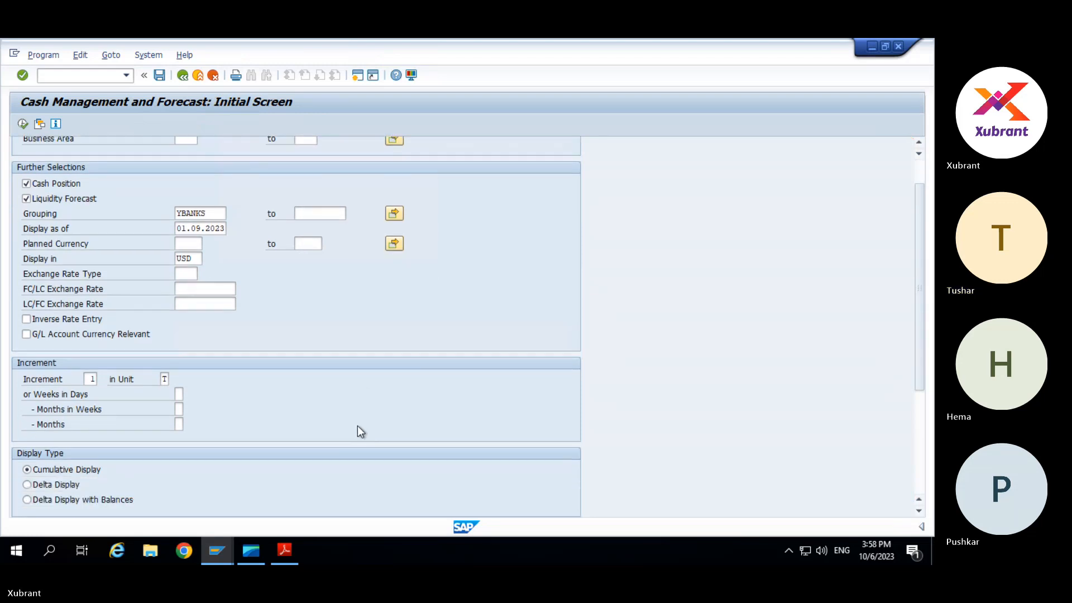
left_click(166, 379)
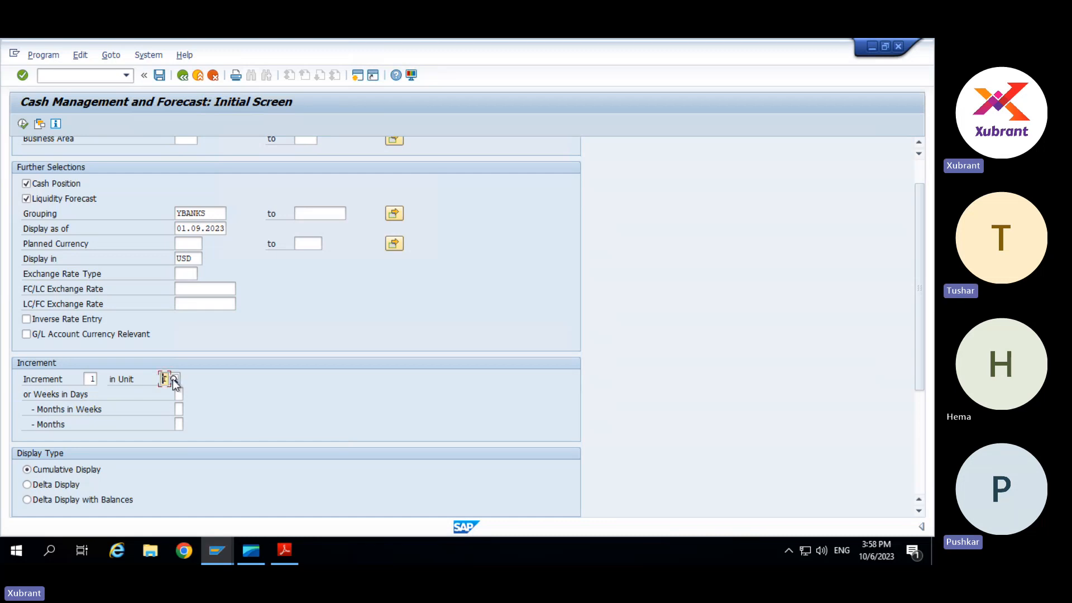
key("F4")
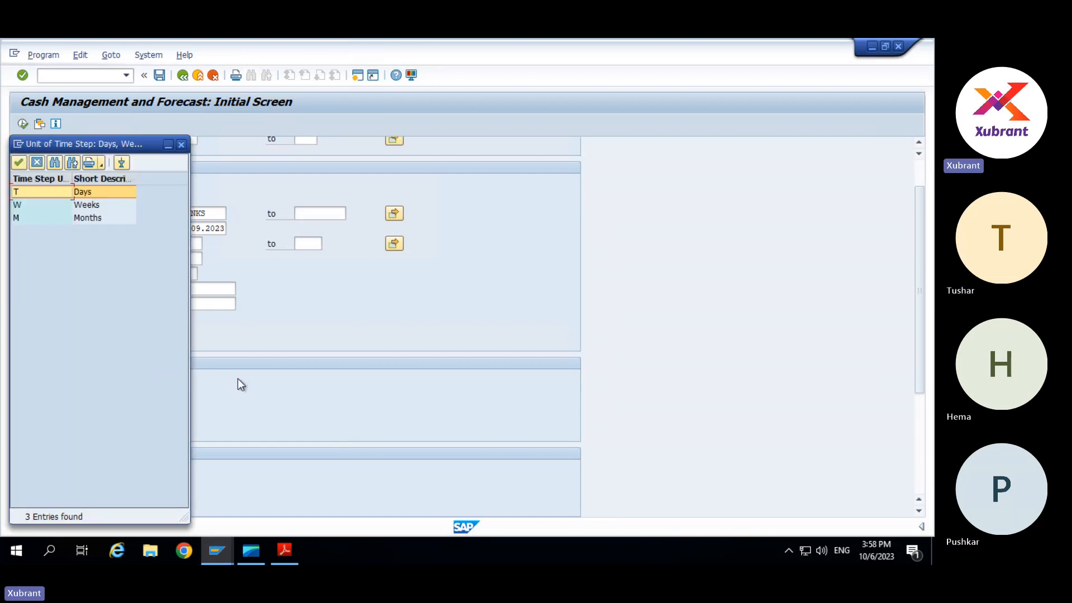
key("Return")
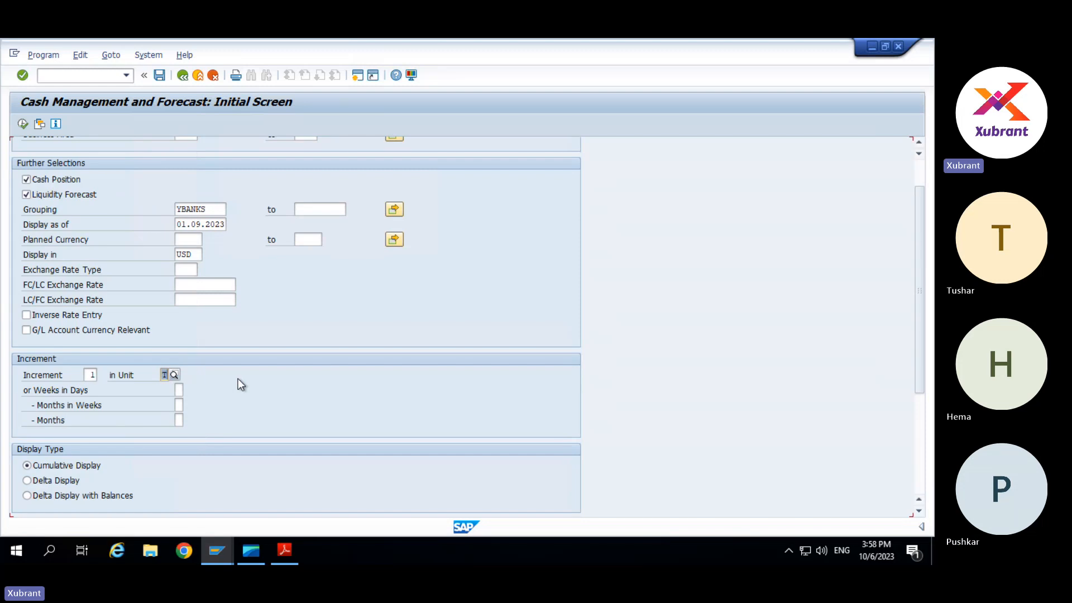
scroll(227, 439, "down", 5)
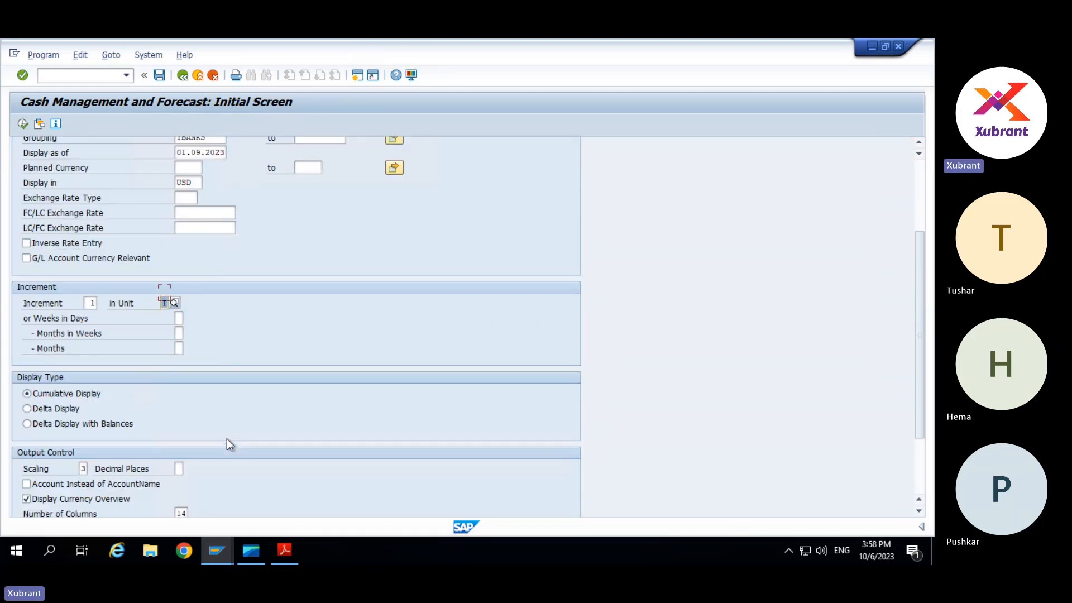
scroll(229, 444, "down", 1)
scroll(227, 445, "down", 1)
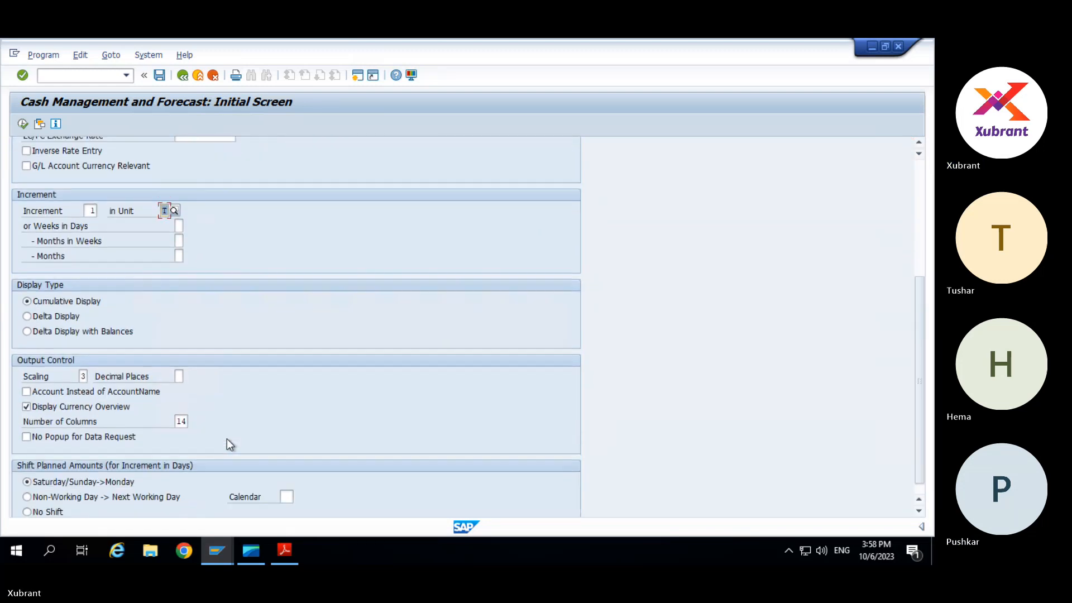
Clear the scaling value in the output control and run the YBANKS report for company code NXGN with start date 01.09.2023.
left_click(87, 375)
key("BackSpace")
key("Return")
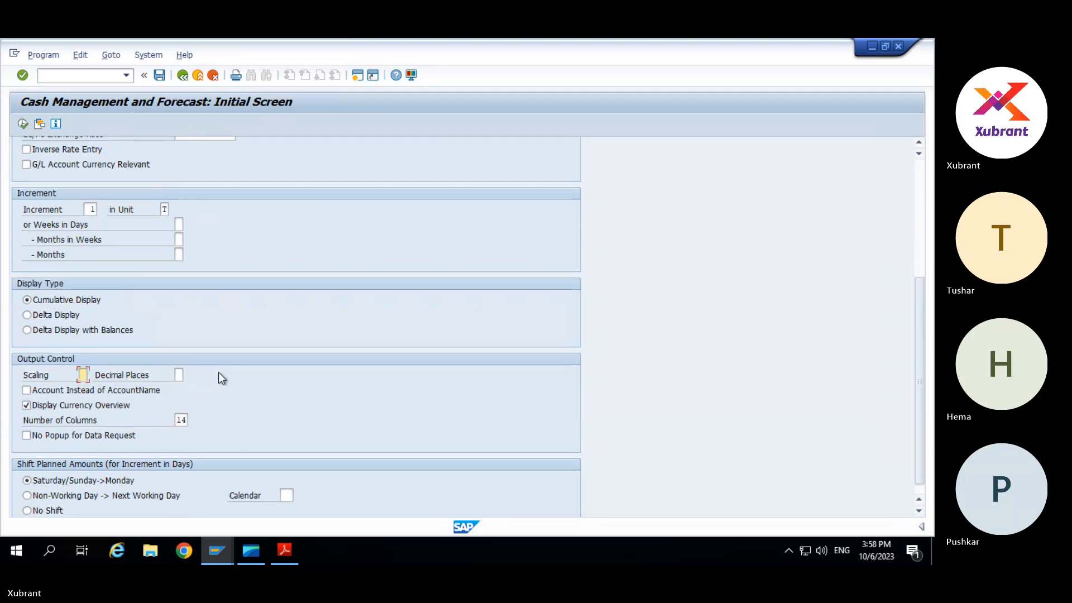
scroll(219, 375, "up", 3)
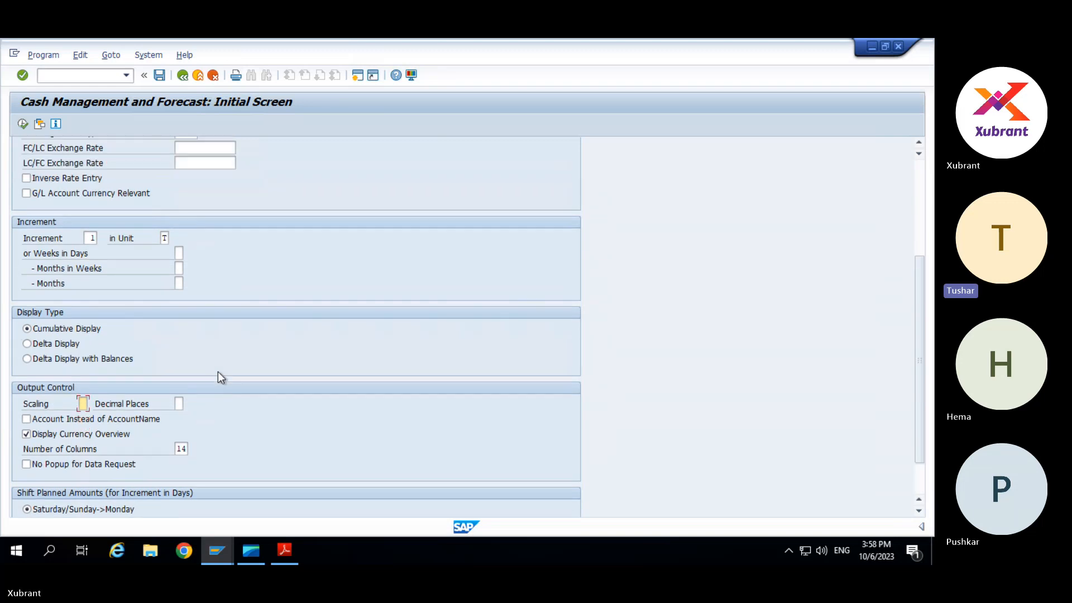
scroll(218, 371, "up", 3)
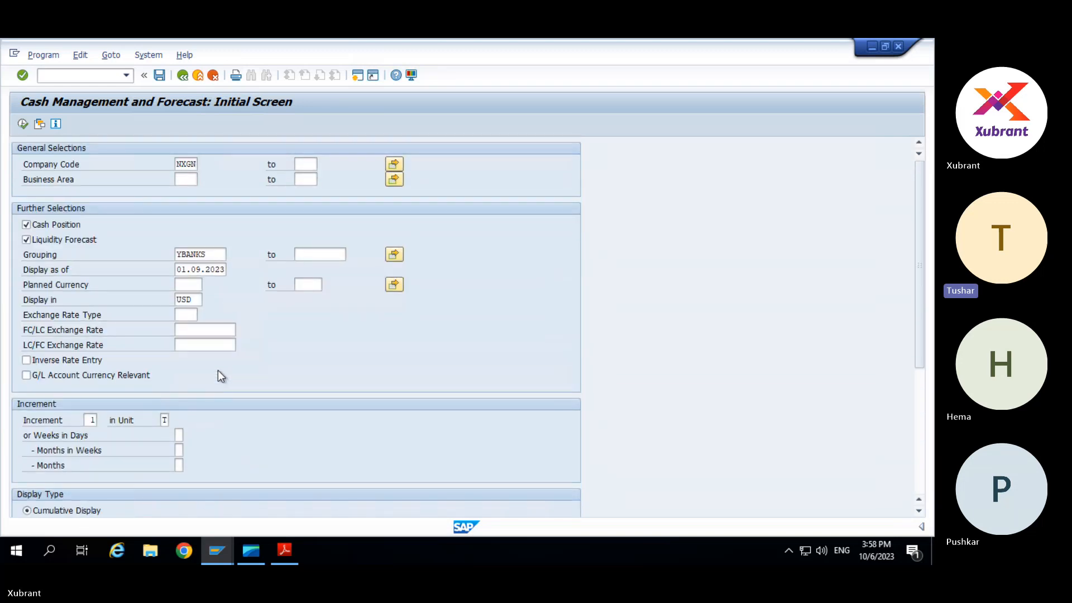
left_click(23, 123)
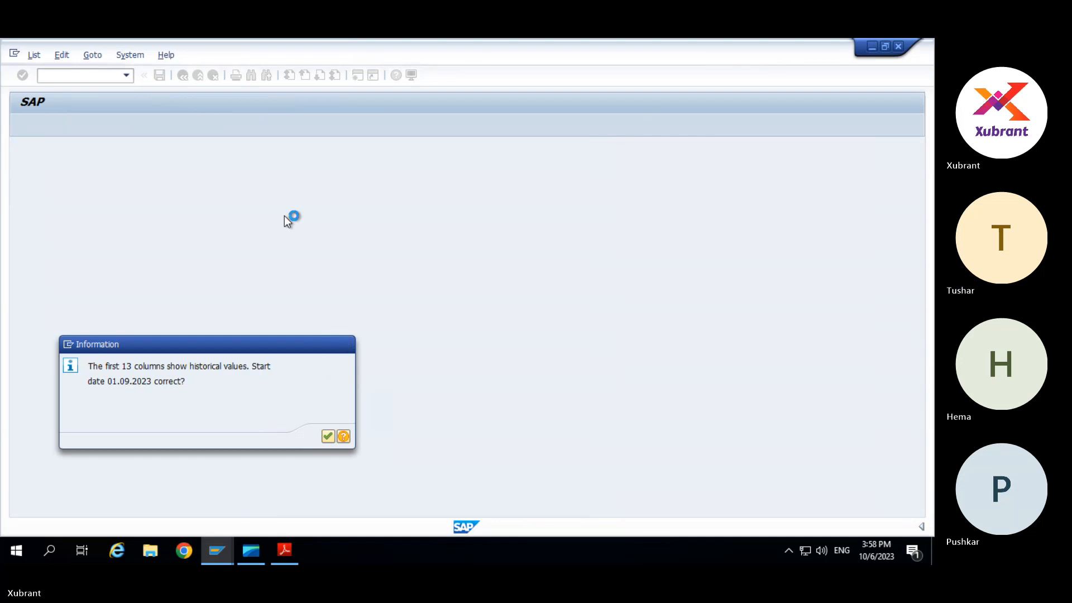
key("Return")
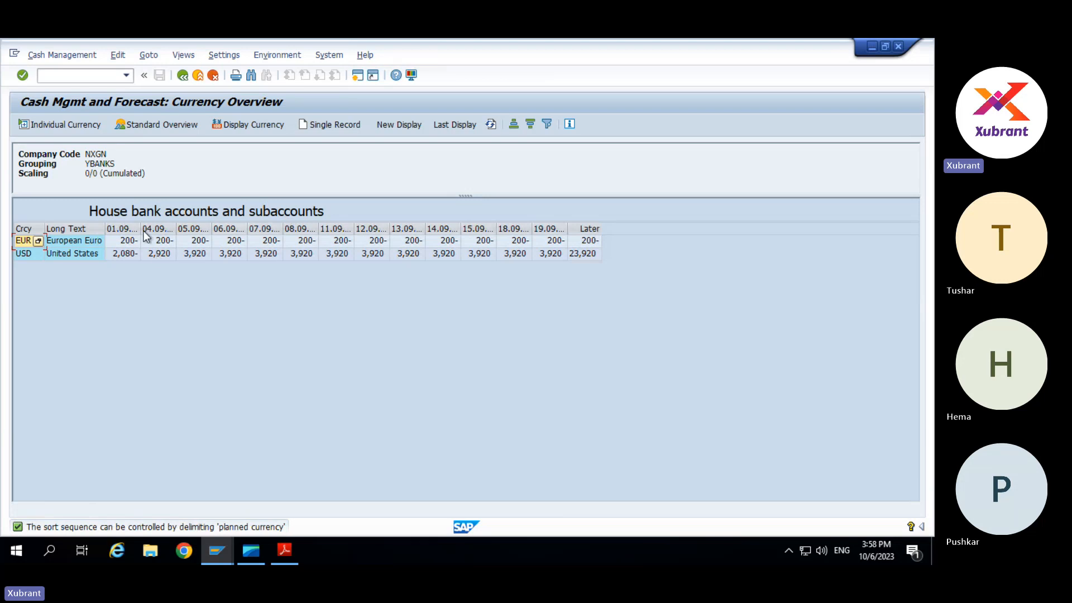
Drill from the USD amount for 01.09 into the BANKS summary, widen the summarization term column, and open its planning levels.
left_click_drag(130, 230, 167, 229)
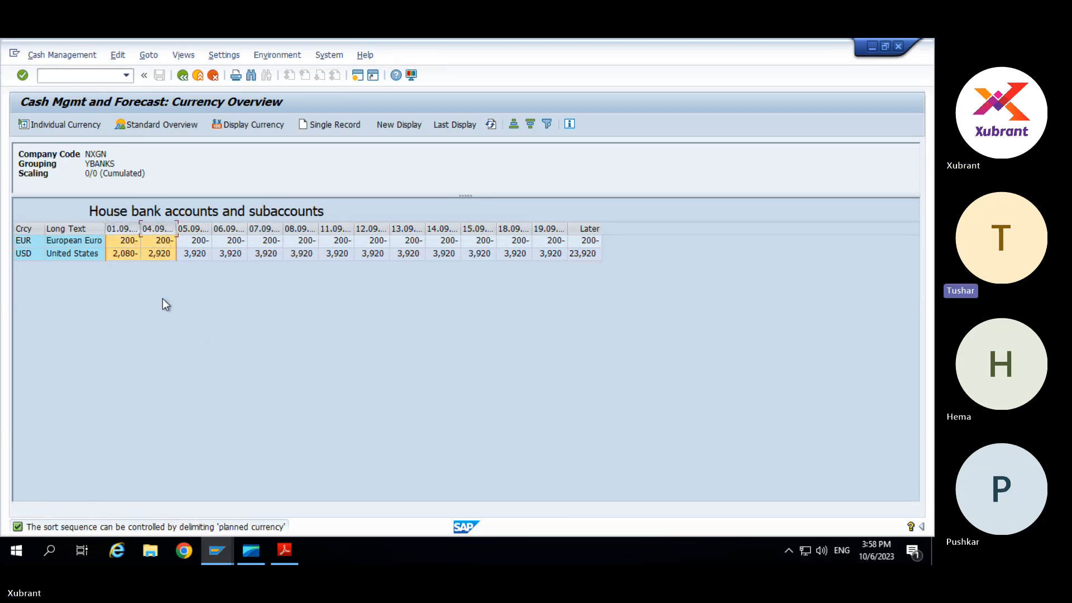
double_click(126, 260)
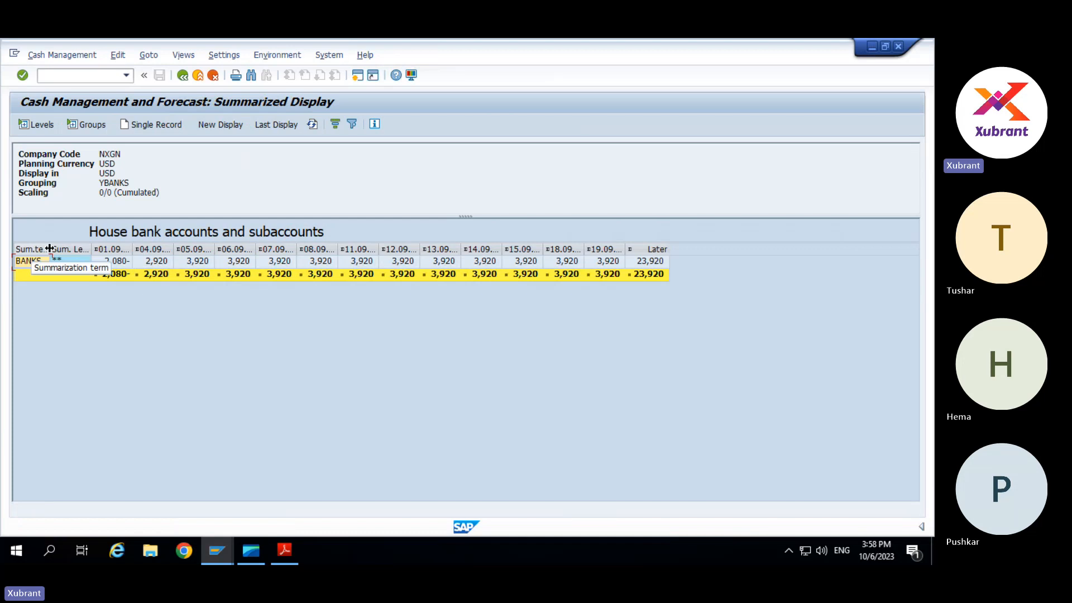
left_click_drag(49, 248, 94, 250)
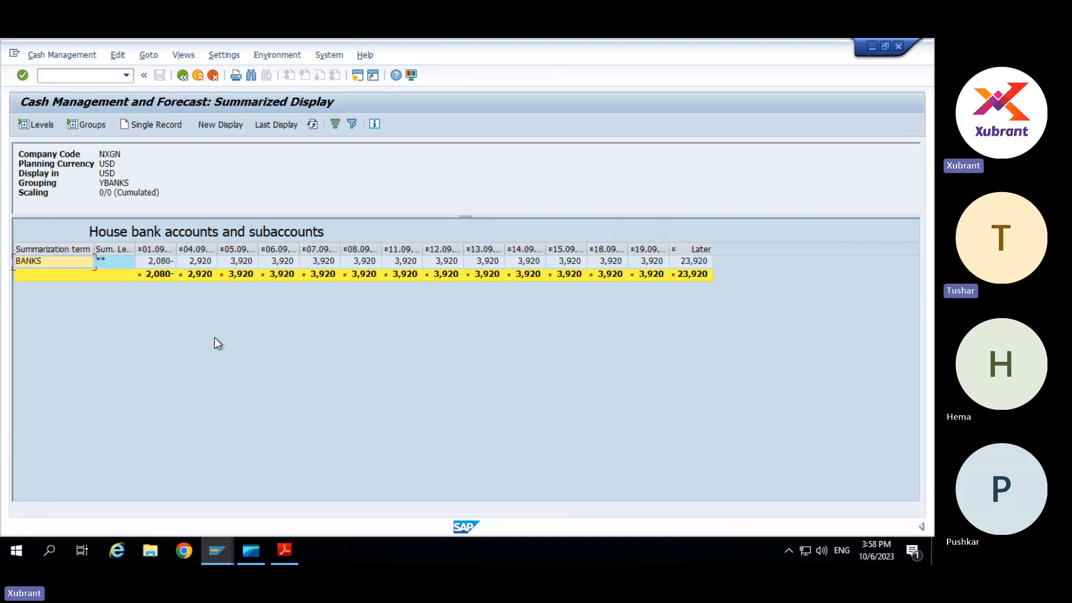
double_click(38, 262)
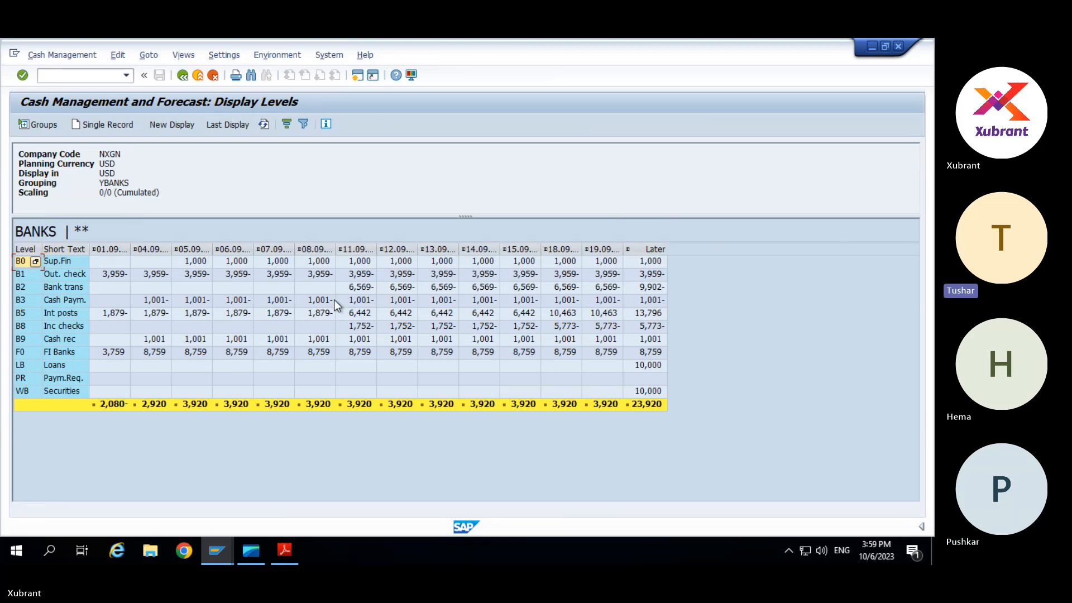
Look through the grouping structure entries down to the GESAMT and PERSONEN groupings, and exit the planning levels list in the report session.
key("alt+Tab")
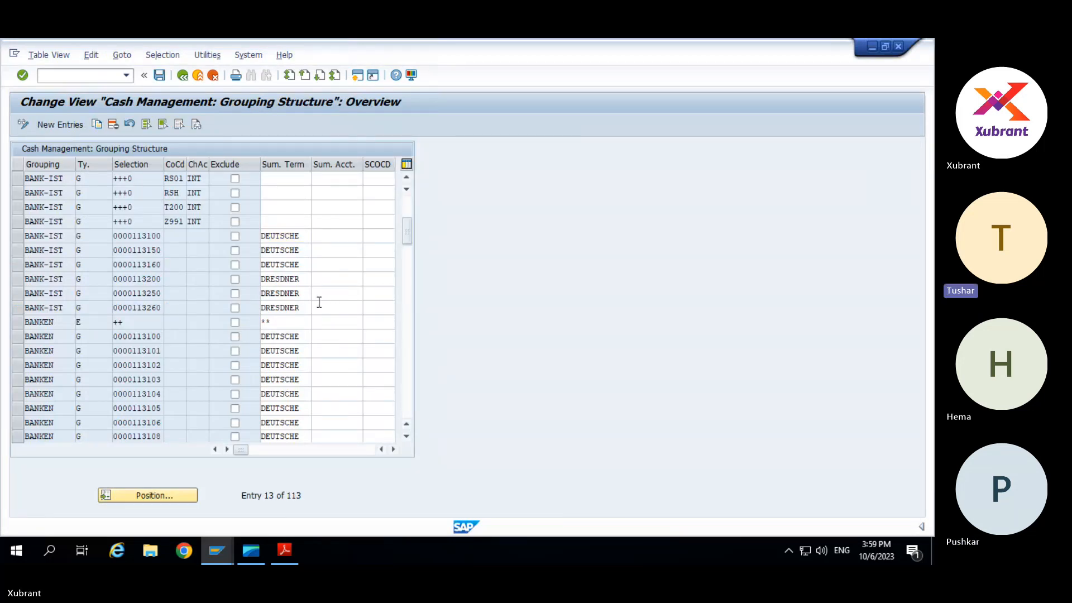
scroll(319, 302, "down", 6)
scroll(319, 302, "down", 6)
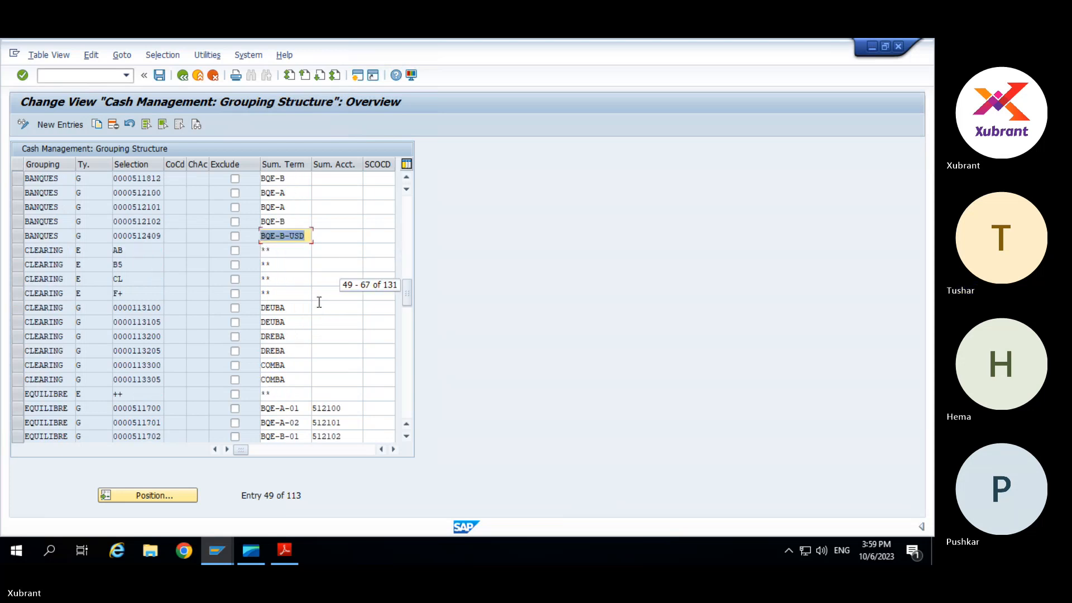
scroll(319, 302, "down", 6)
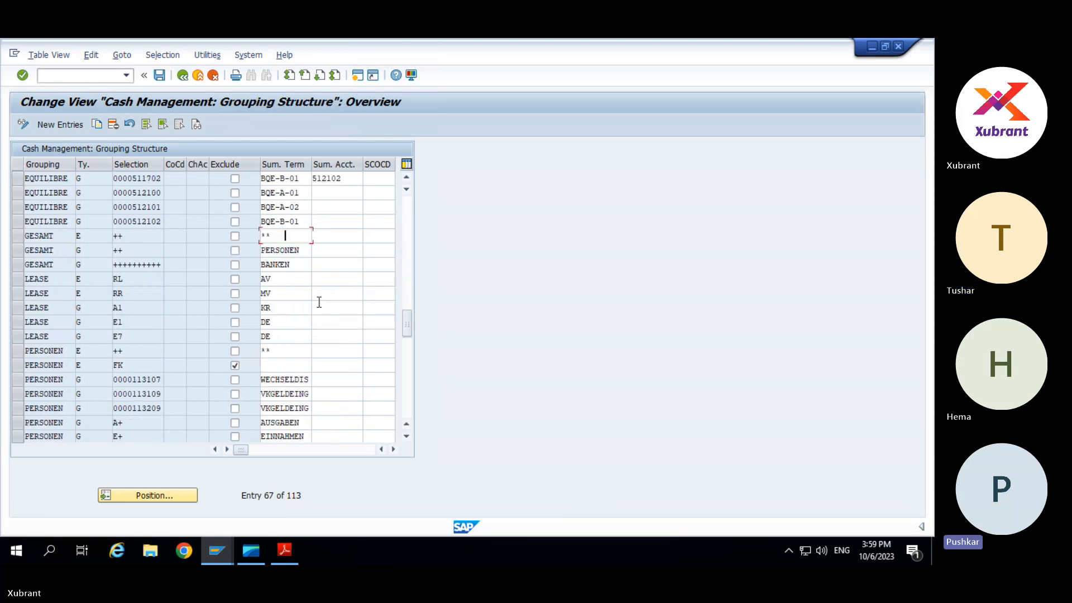
scroll(319, 302, "down", 6)
scroll(319, 303, "up", 6)
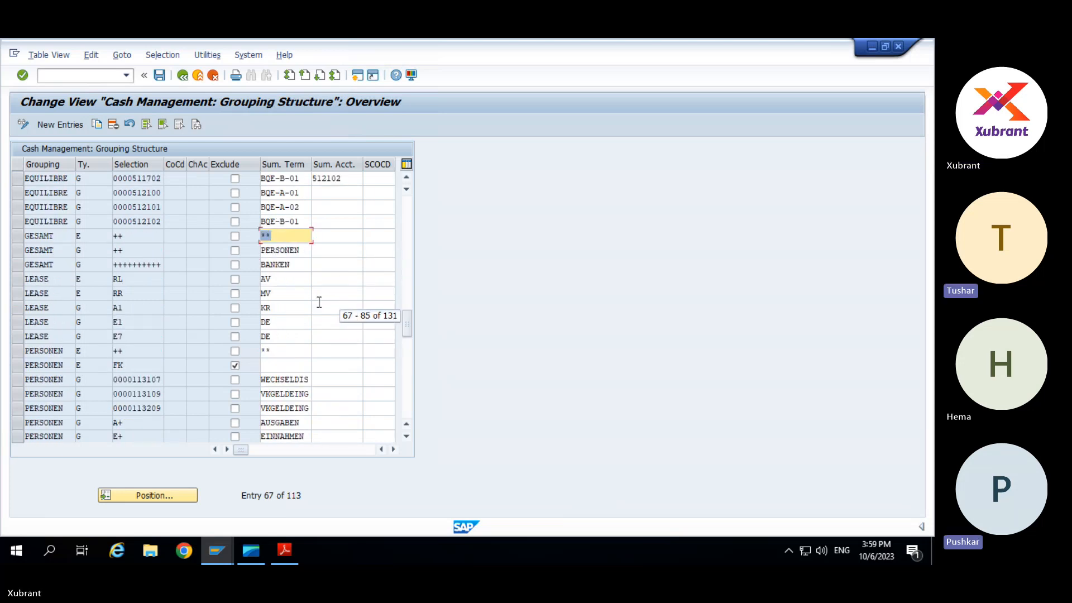
left_click(287, 264)
key("alt+Tab")
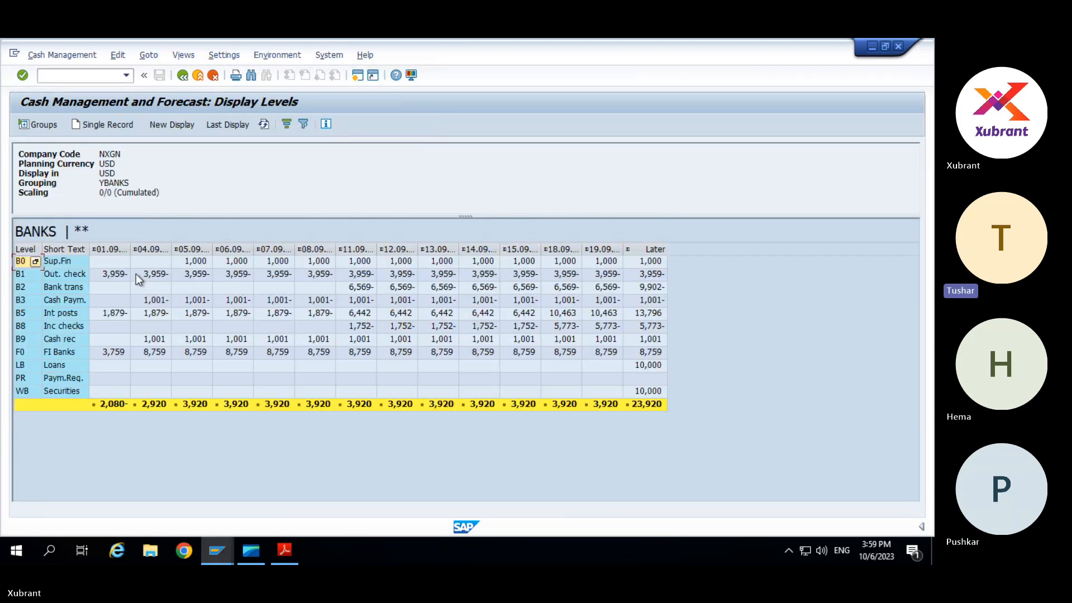
key("F3")
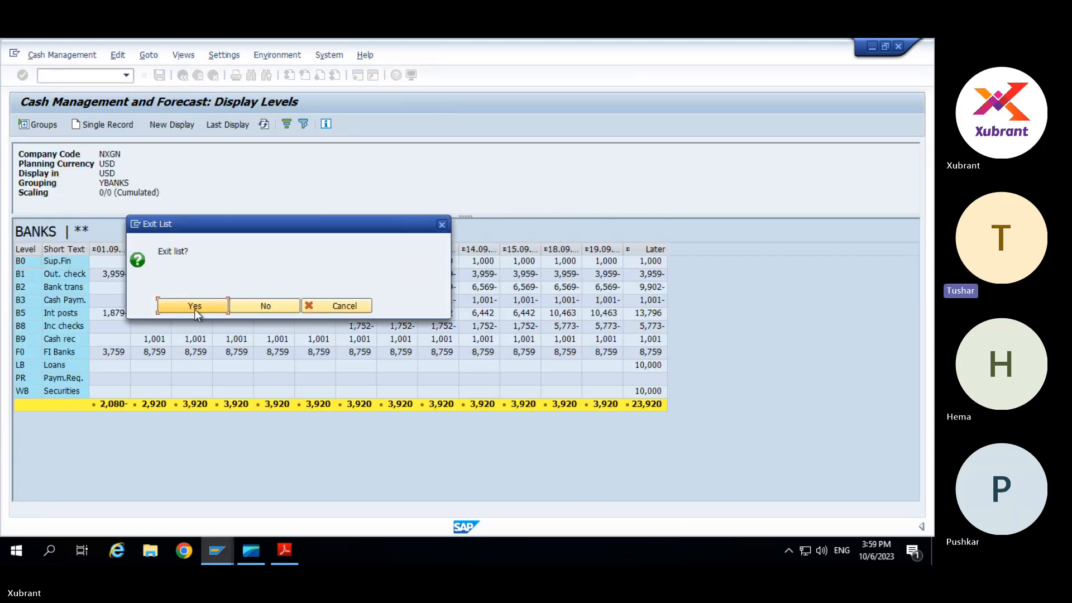
left_click(190, 308)
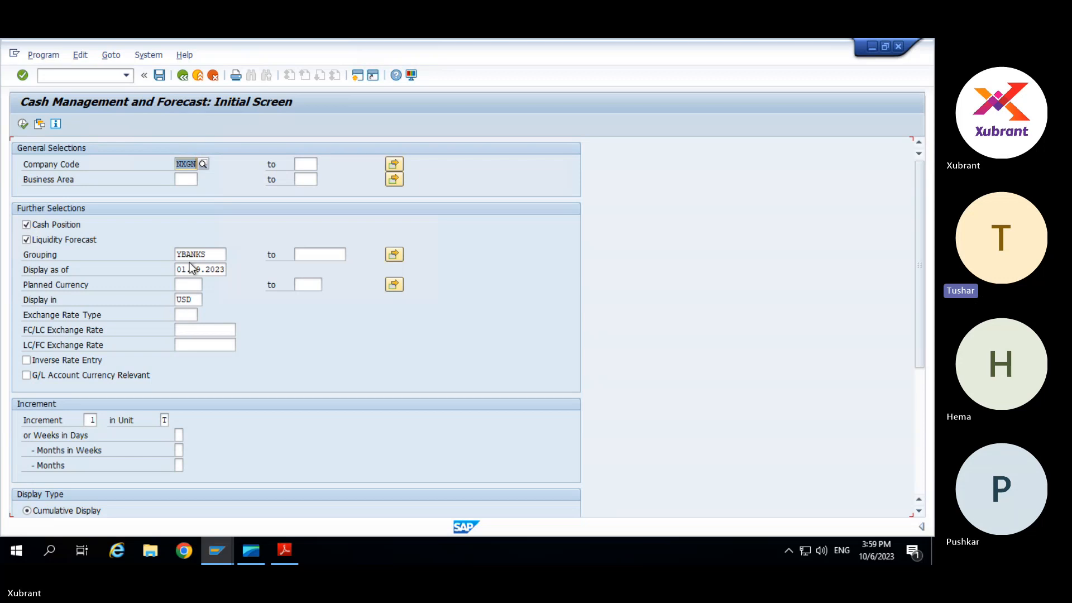
Position the grouping structure table on YBANKS and select its type G line with summarization term BANKS.
key("alt+Tab")
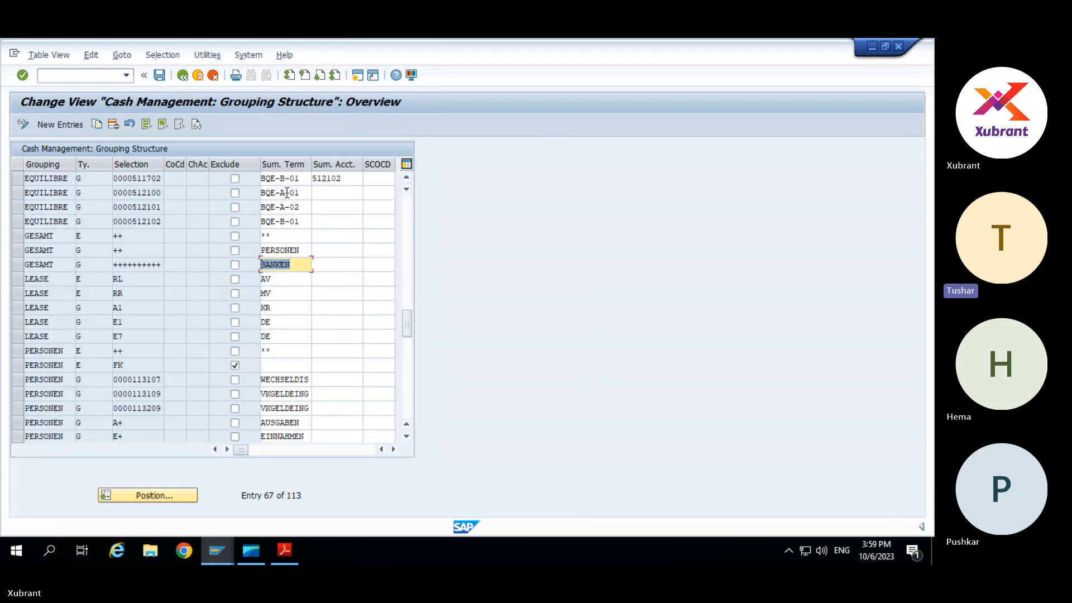
left_click(180, 494)
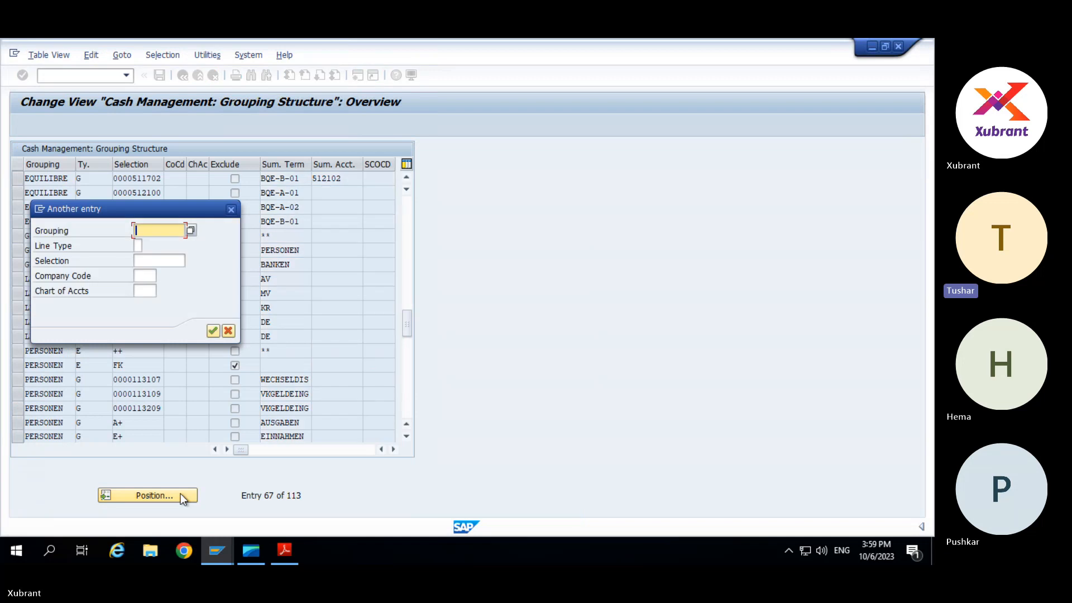
type("Ybanks")
key("Return")
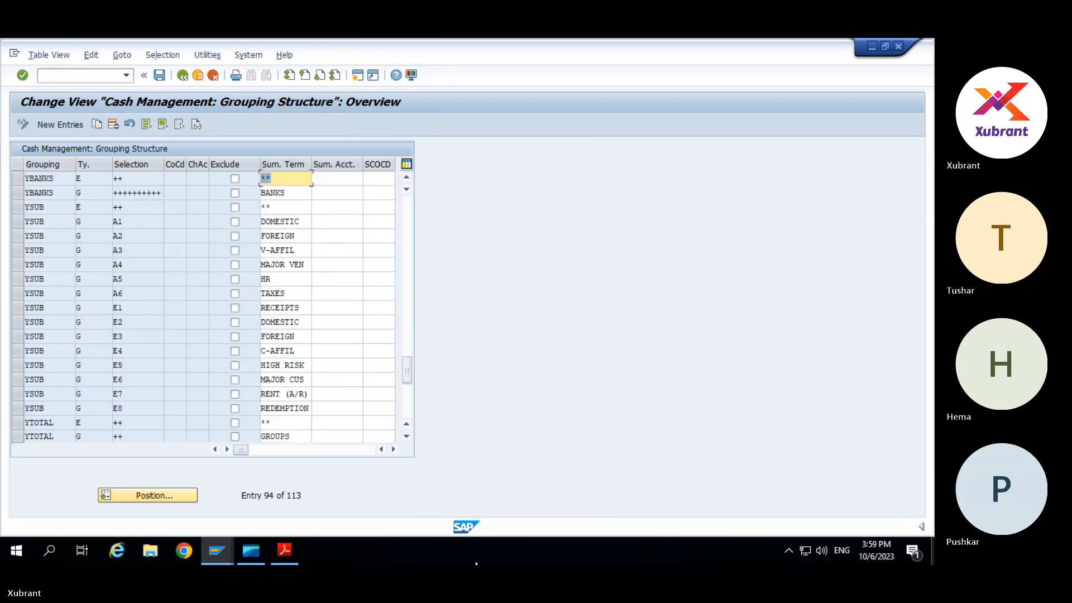
left_click(18, 193)
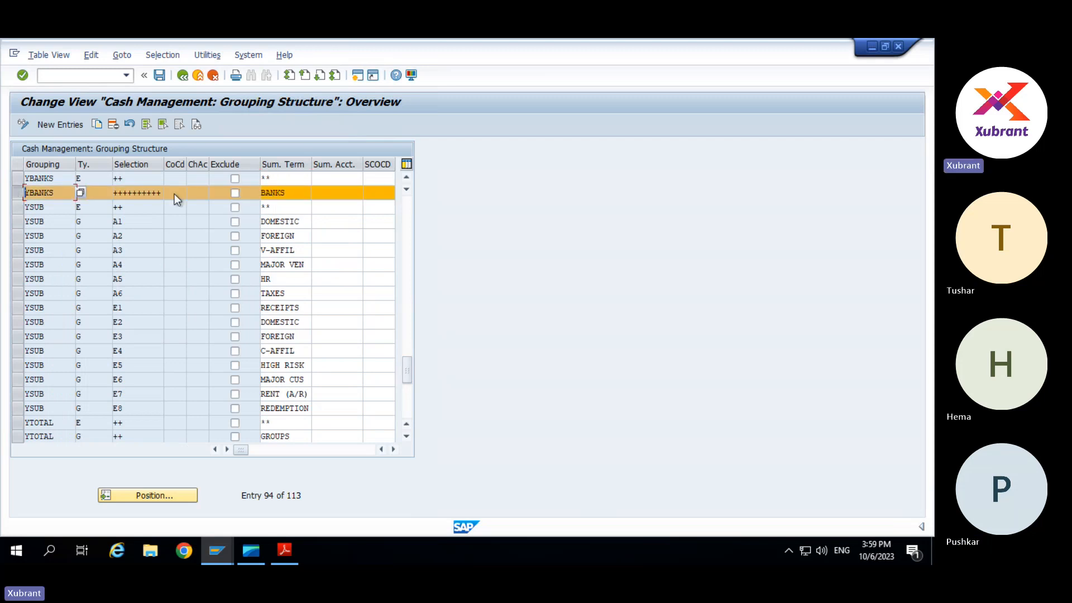
left_click(307, 193)
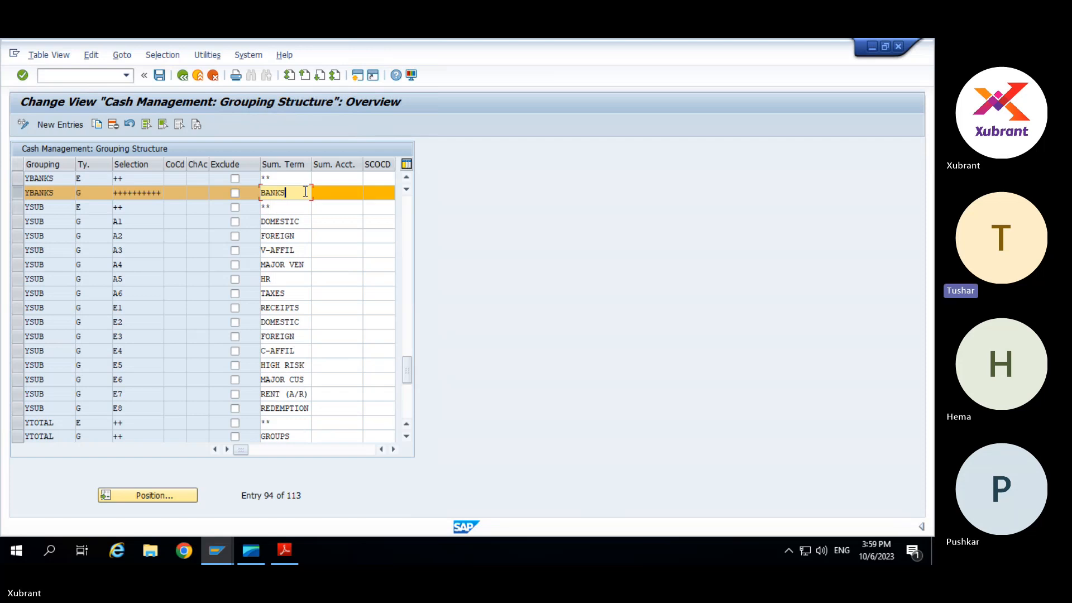
key("Return")
scroll(306, 192, "up", 6)
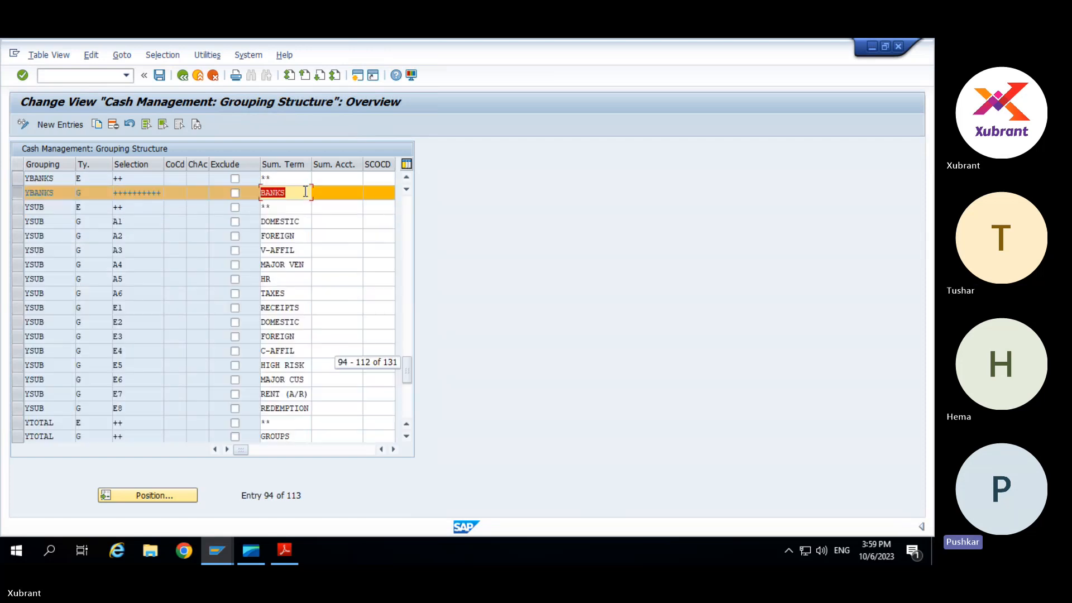
Review the report's selection options, rerun it for grouping YBANKS, and drill from the European Euro line into its summary.
key("alt+Tab")
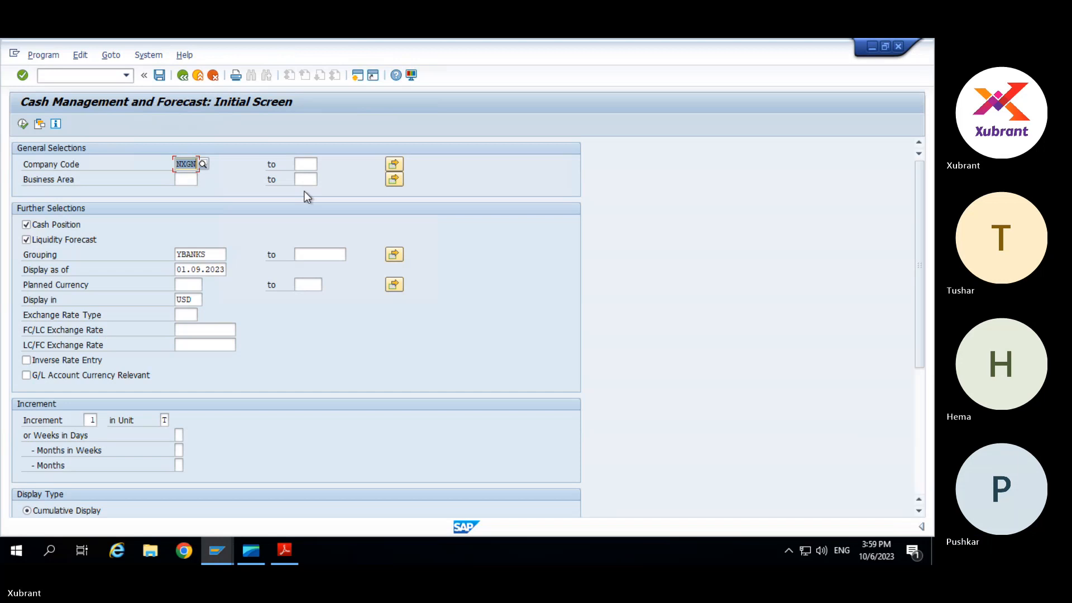
scroll(233, 440, "down", 5)
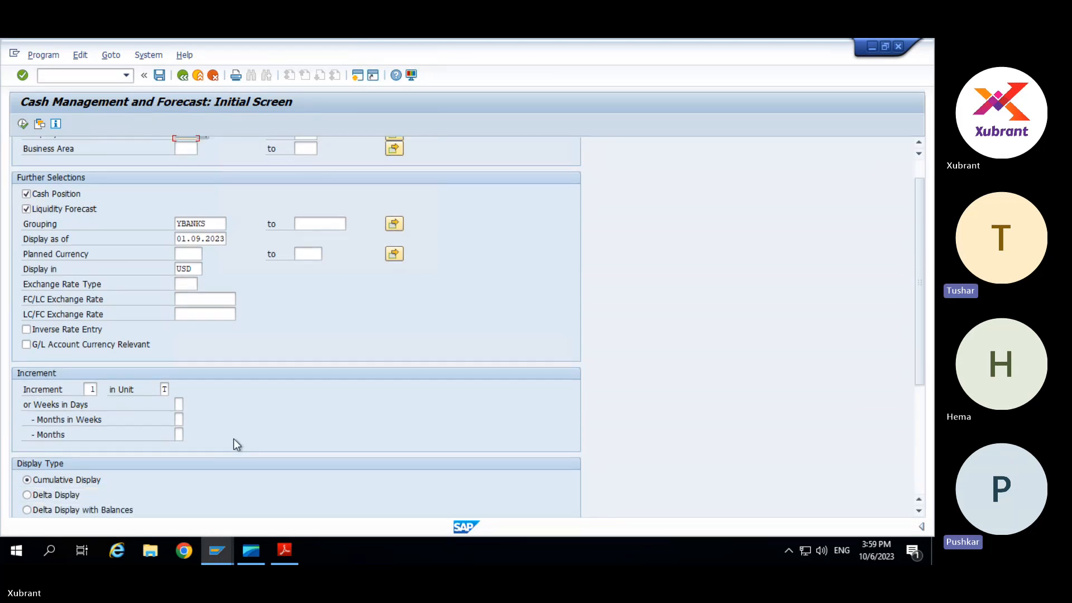
scroll(233, 439, "down", 4)
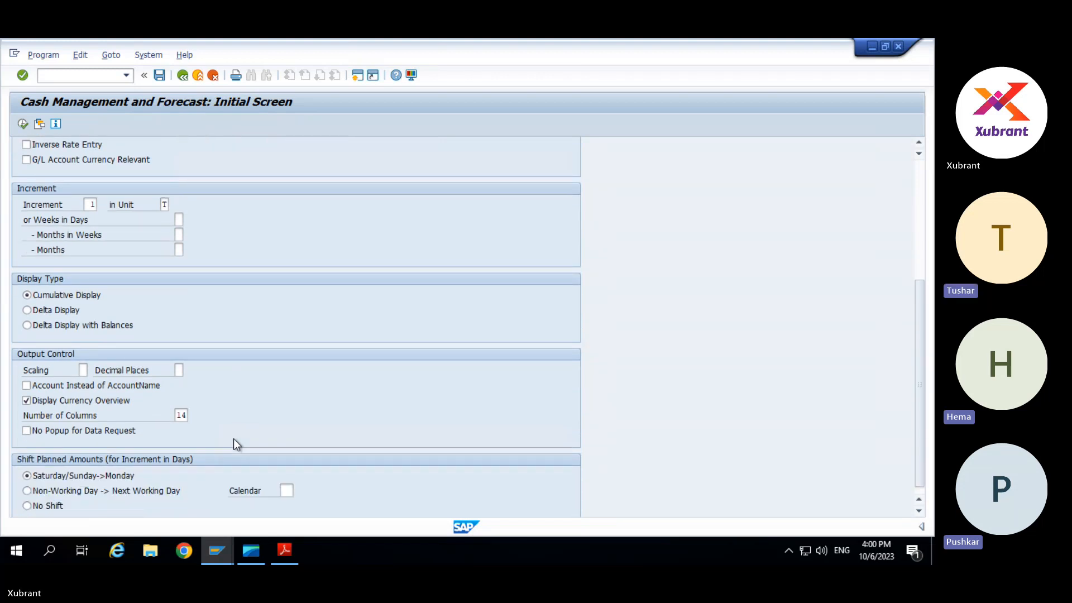
scroll(234, 438, "up", 2)
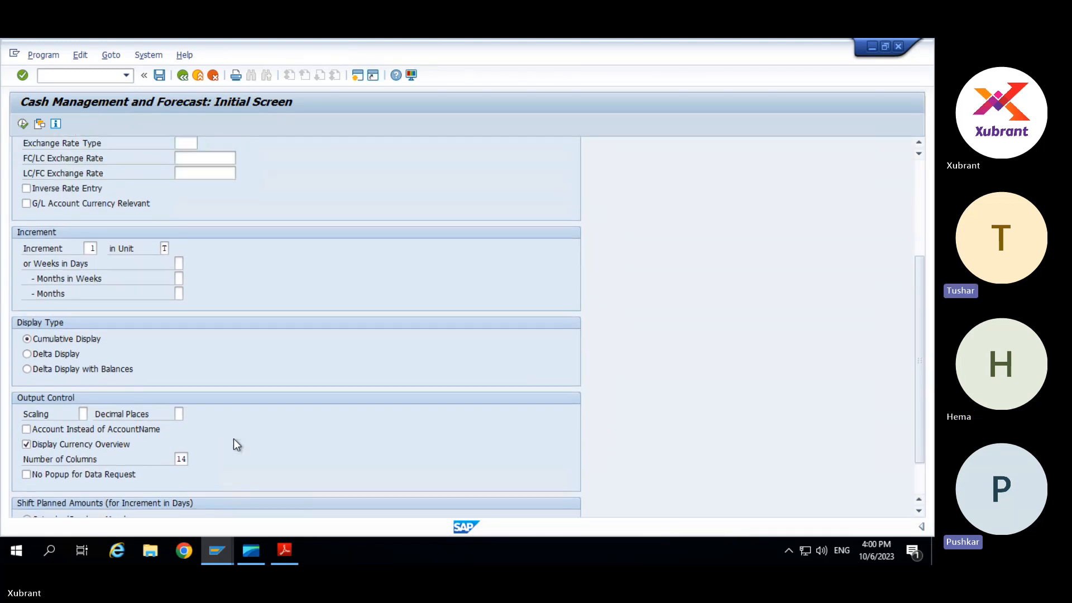
scroll(234, 439, "up", 8)
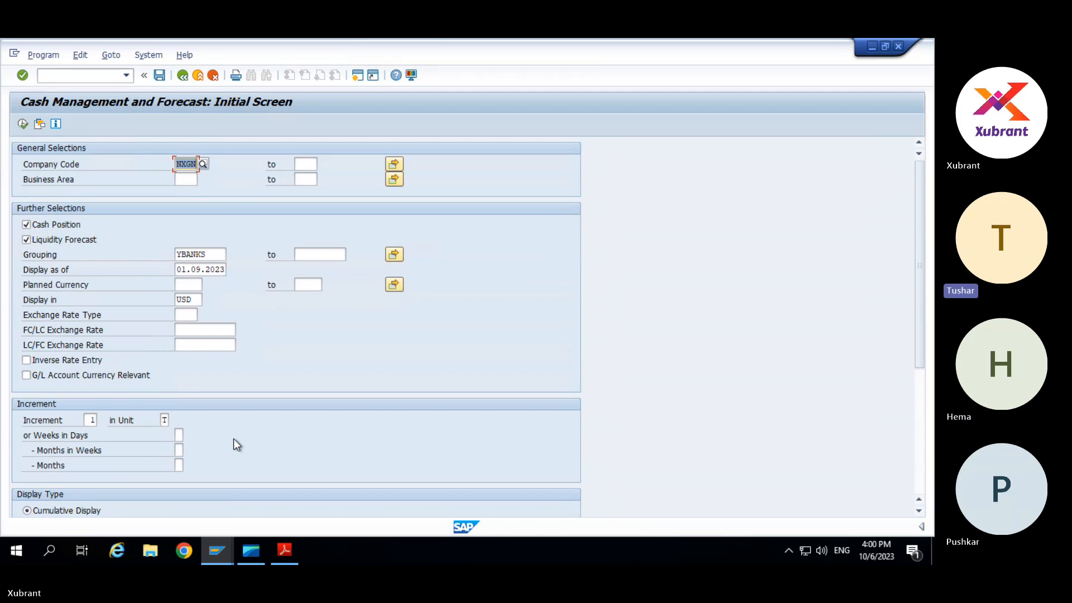
left_click(22, 123)
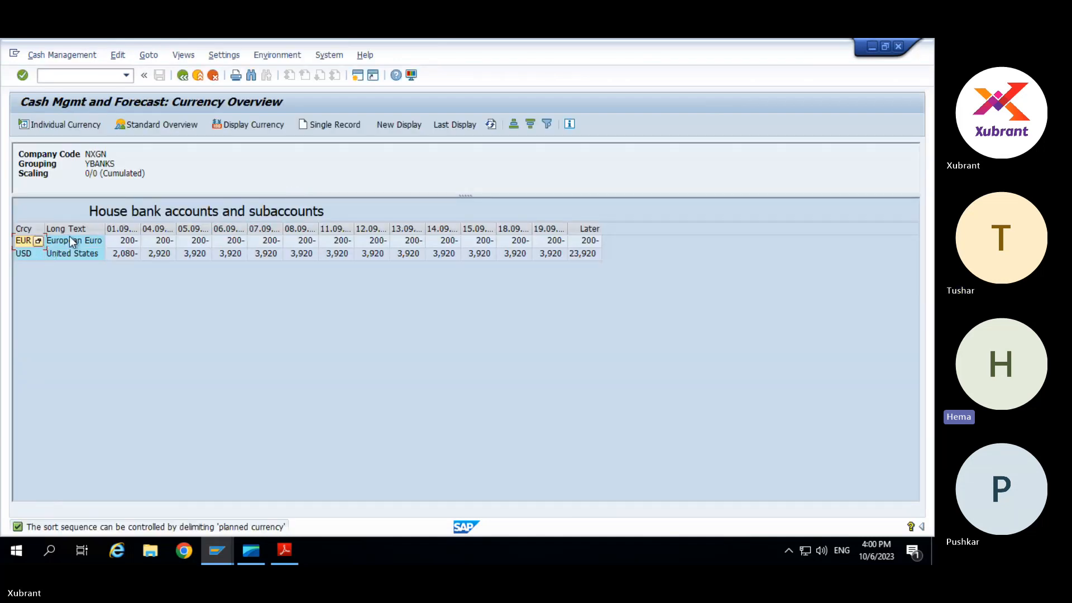
double_click(70, 241)
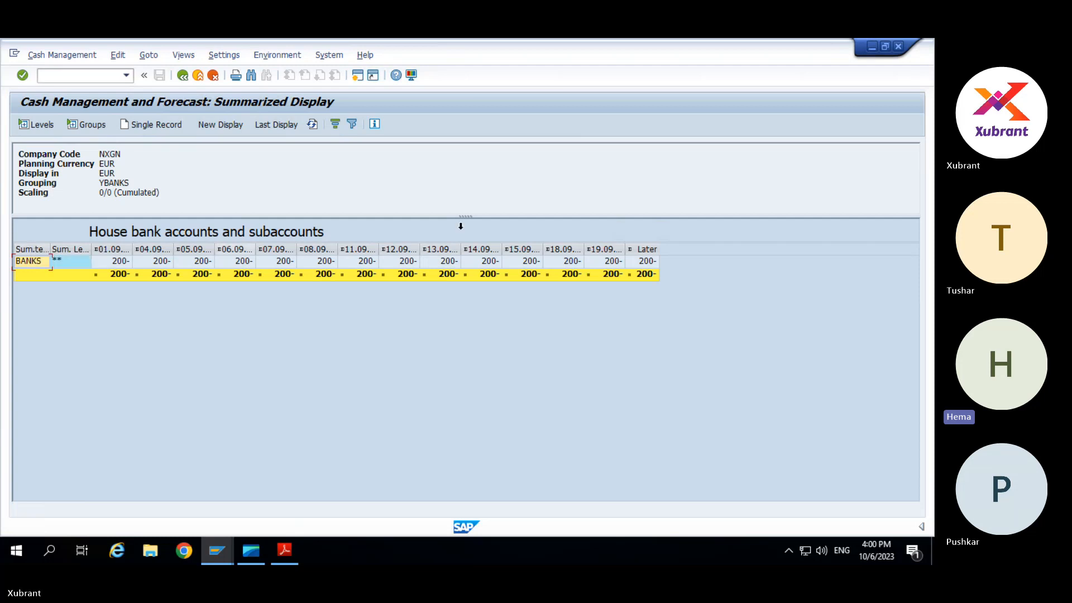
Compare the YBANKS summarization columns in the grouping structure with the EUR summary, and exit the report list.
key("alt+Tab")
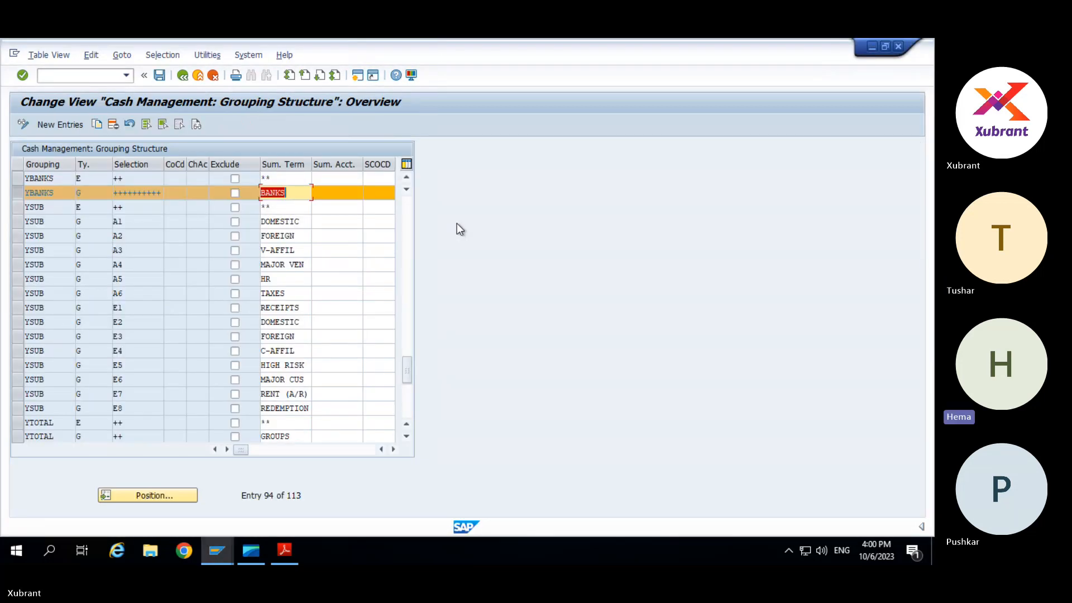
left_click(393, 449)
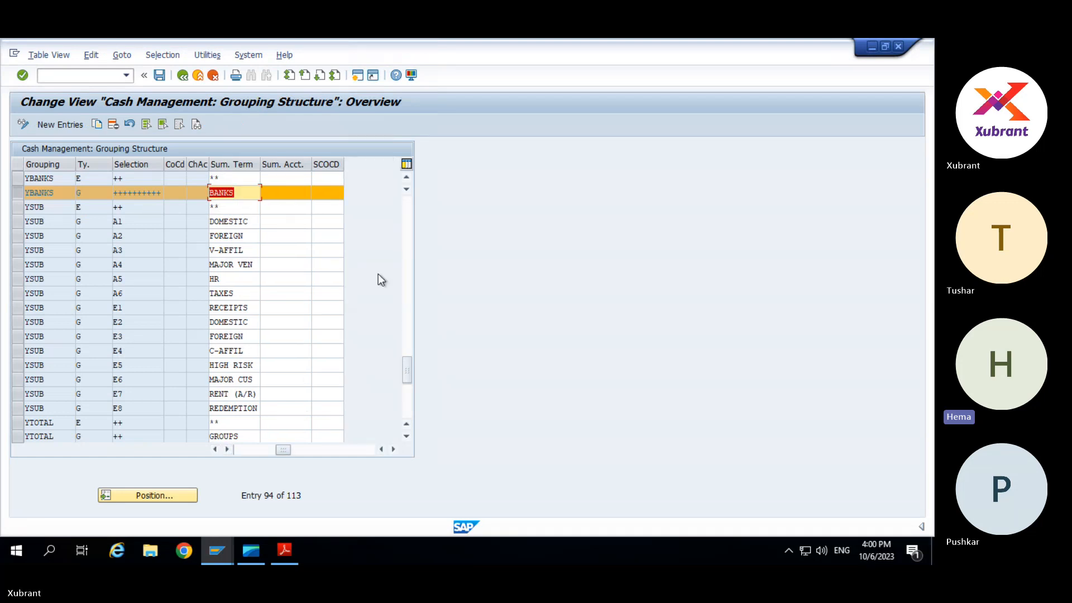
key("alt+Tab")
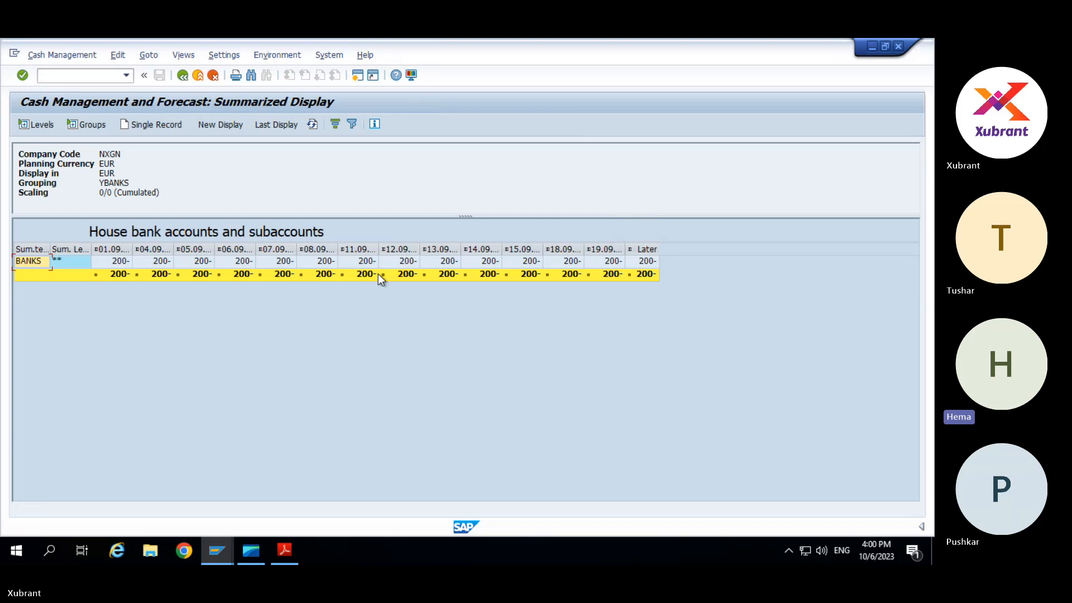
key("alt+Tab")
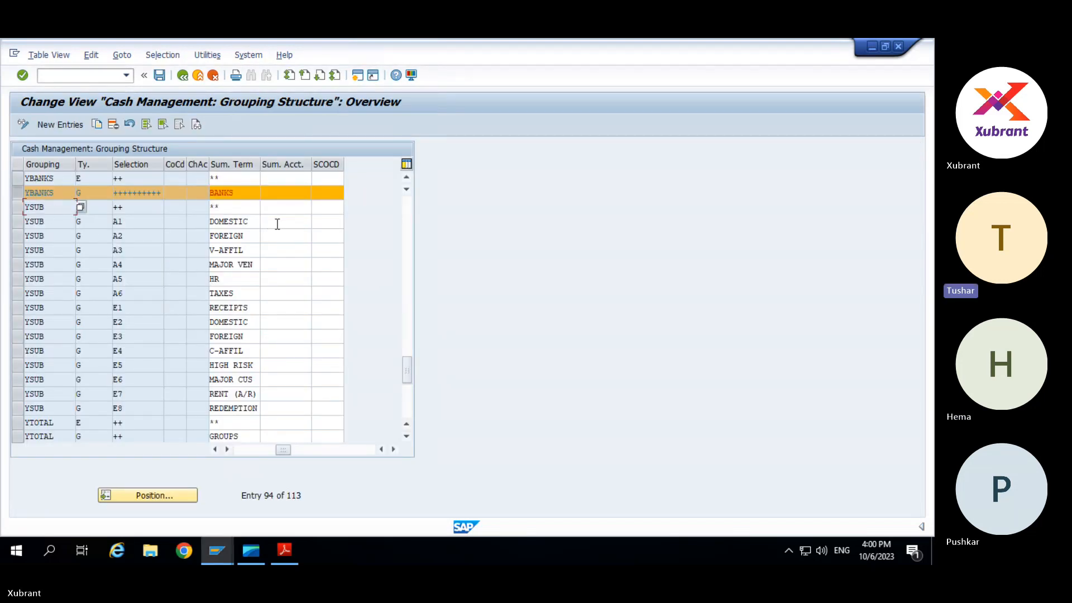
key("alt+Tab")
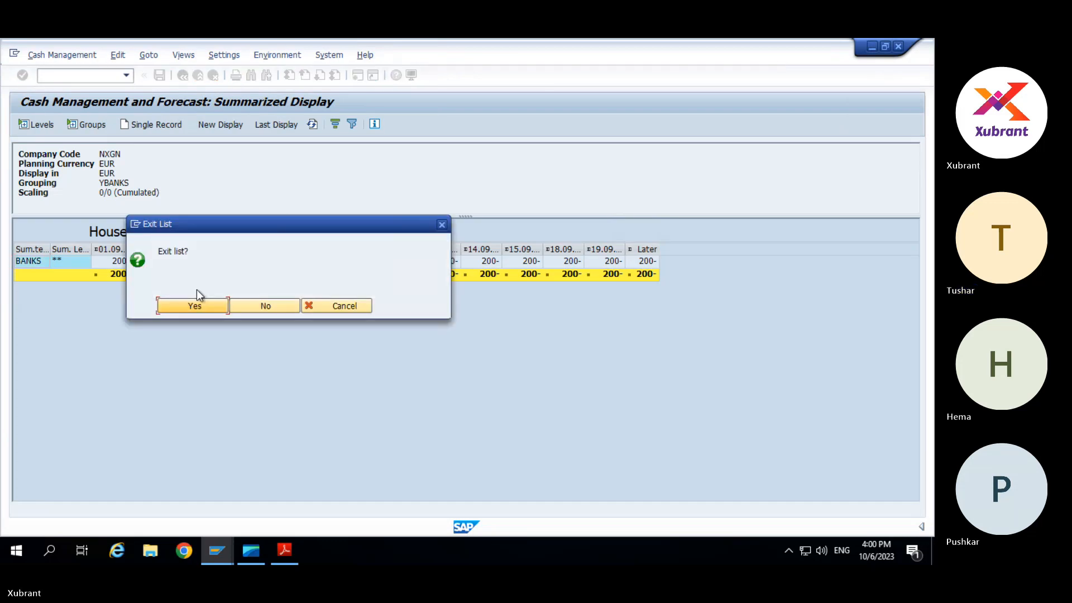
left_click(193, 306)
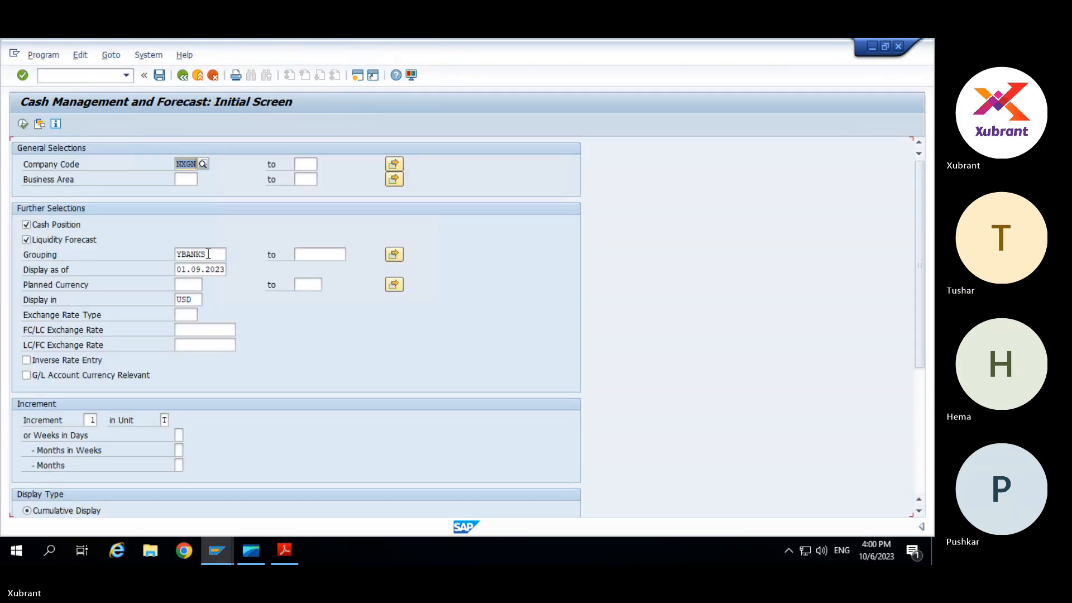
Run the cash management report for grouping YSUB and drill from the USD line into its summarized display.
left_click_drag(208, 254, 62, 251)
type("YSUB")
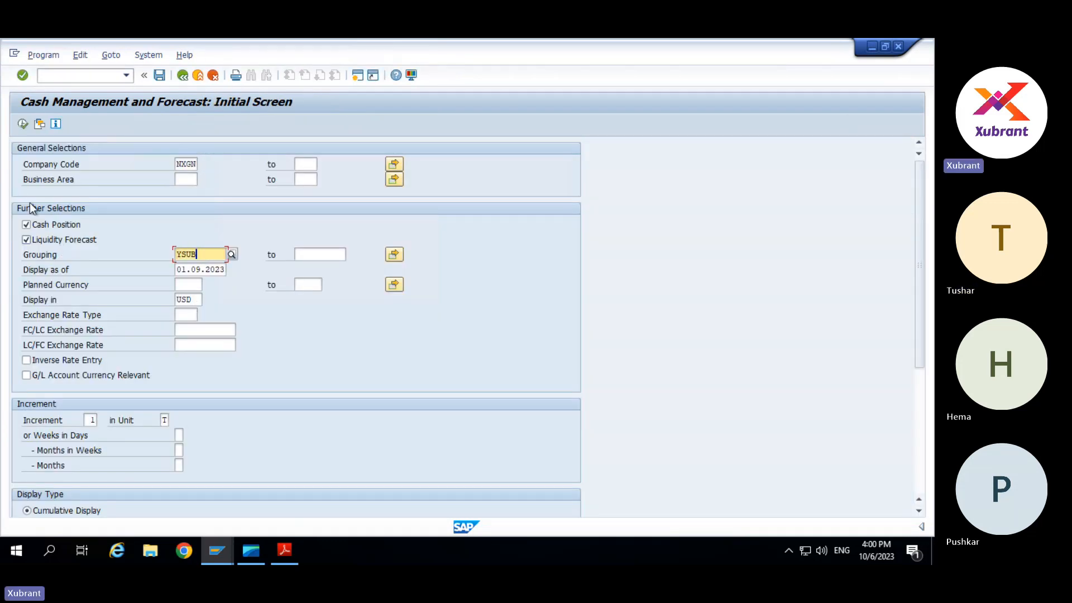
left_click(22, 124)
key("Return")
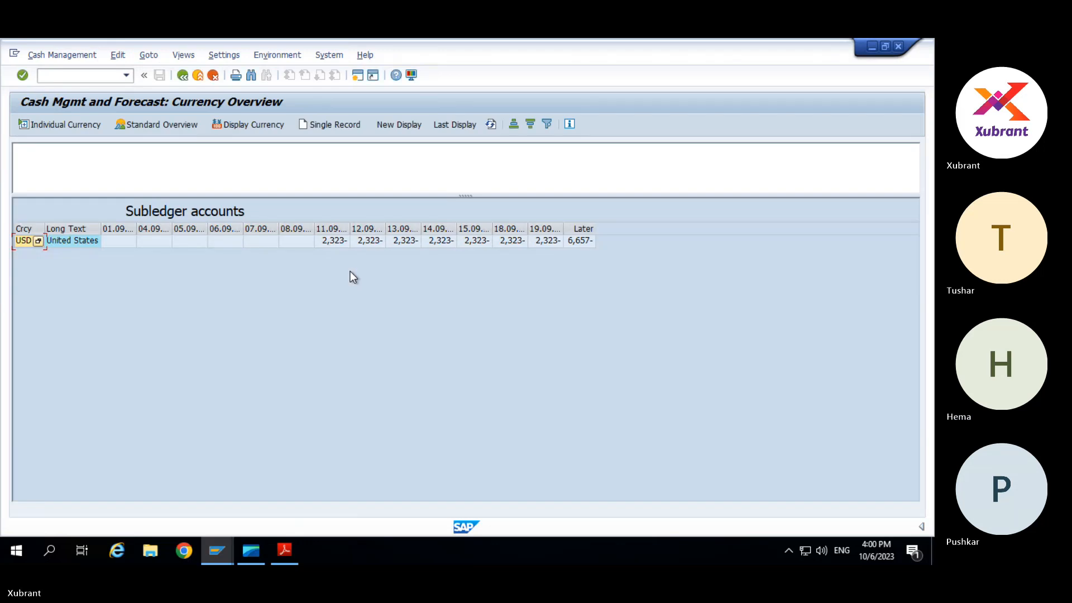
double_click(62, 248)
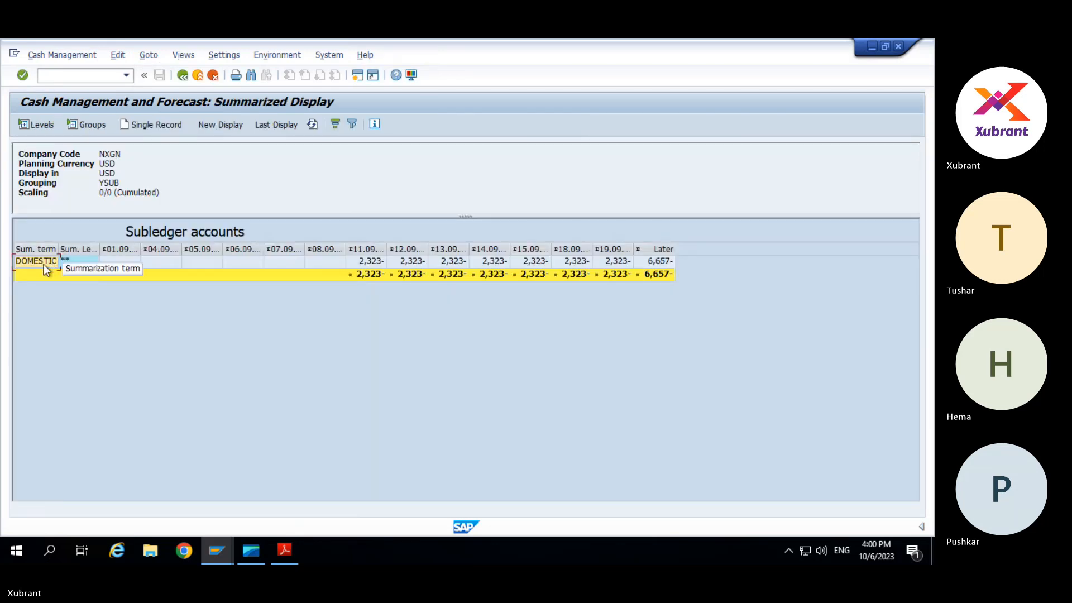
Compare the YSUB type G line for selection A1, term DOMESTIC, in the grouping structure with the report's summarization term.
key("alt+Tab")
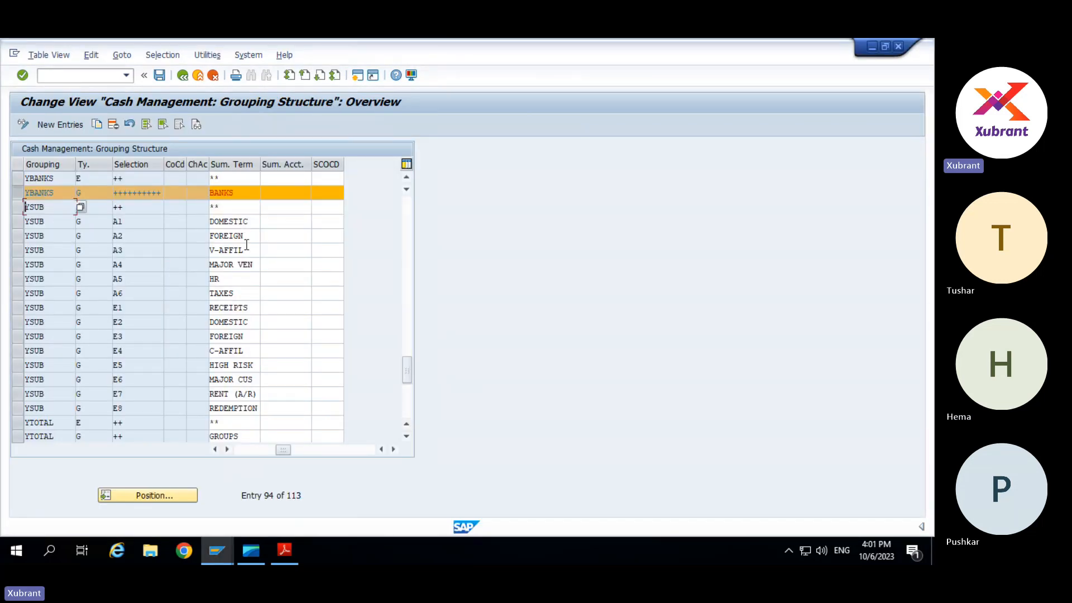
double_click(249, 221)
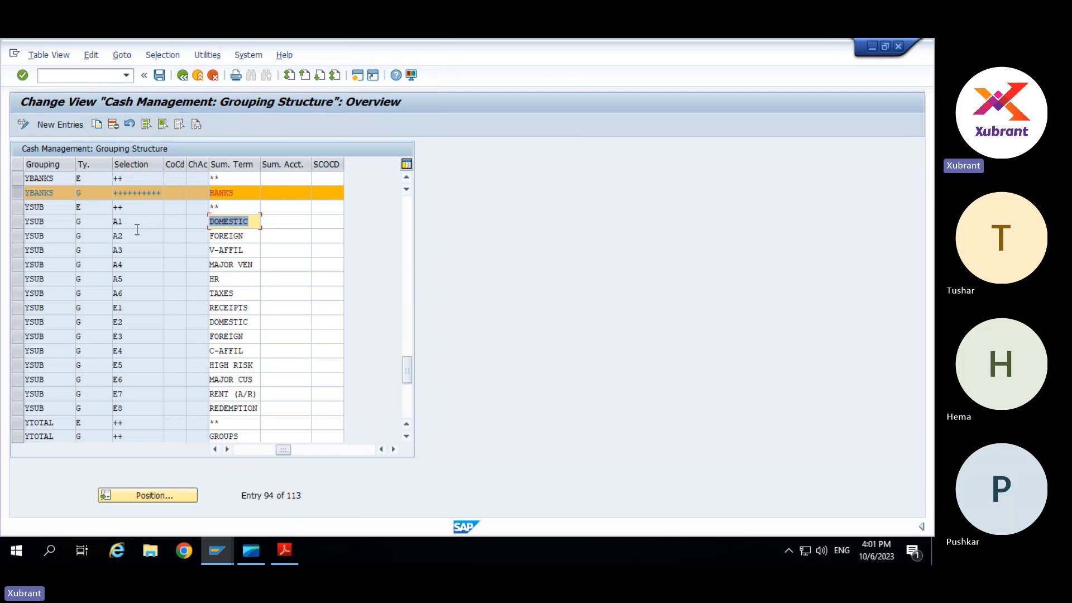
double_click(134, 222)
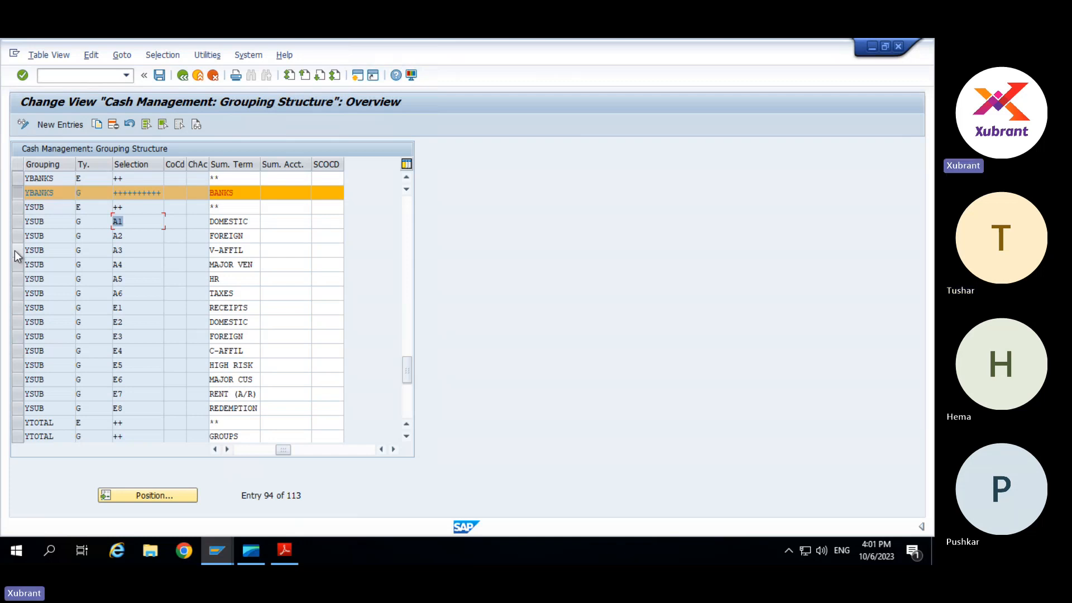
key("alt+Tab")
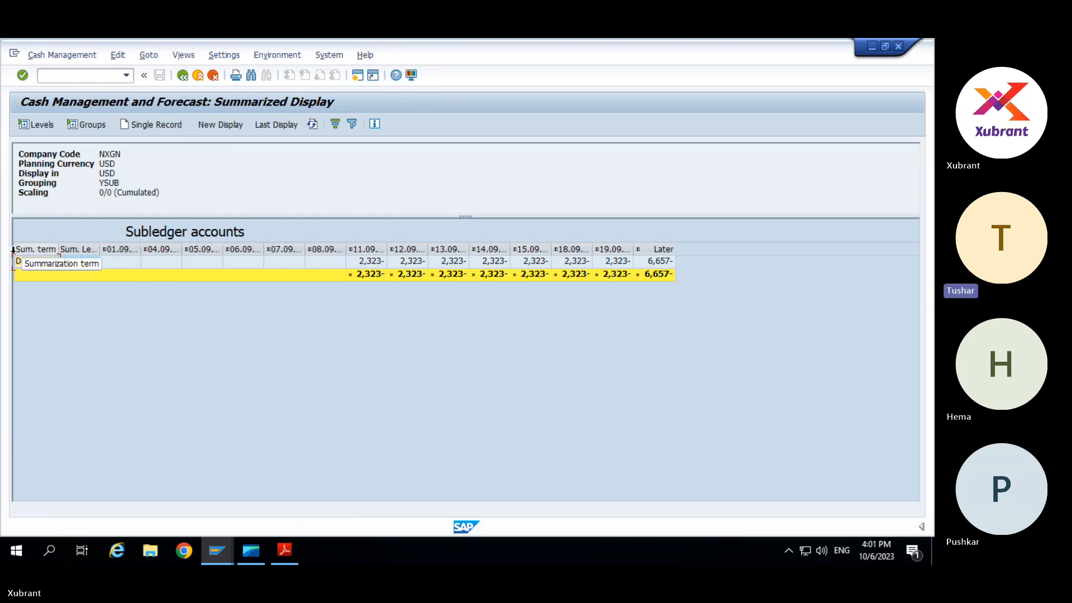
key("alt+Tab")
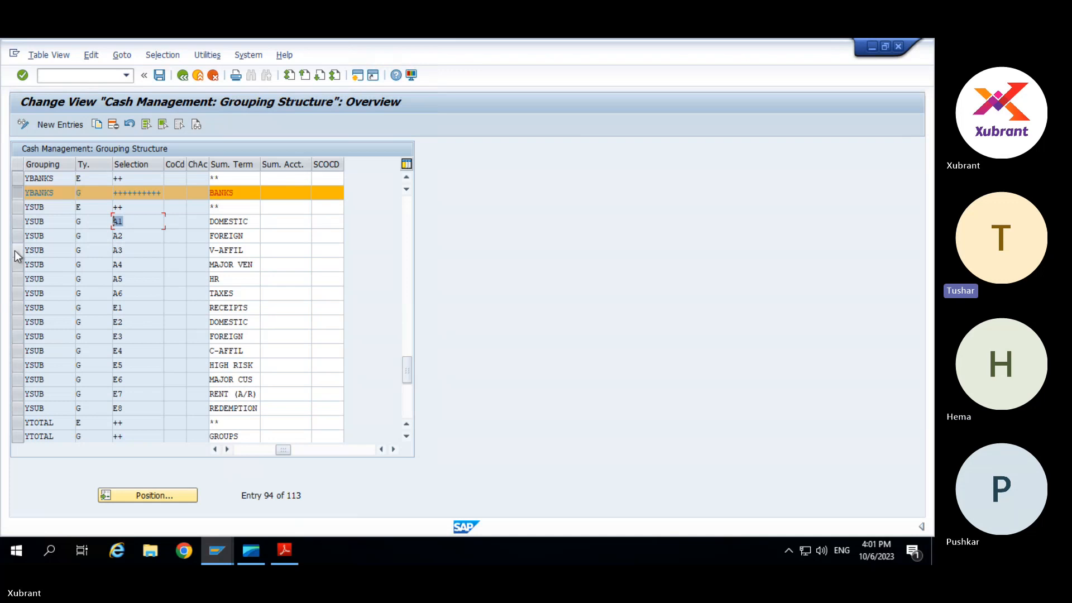
left_click(92, 221)
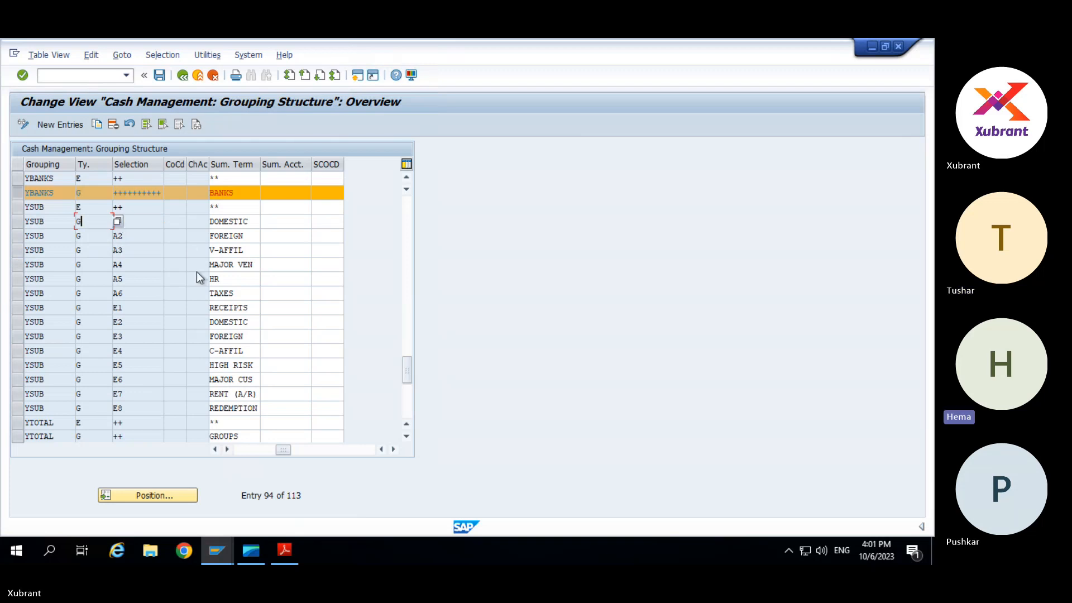
Look back through the grouping structure entries up to BANQUES, and open the Maintain Structure documentation from the implementation guide.
scroll(197, 272, "up", 6)
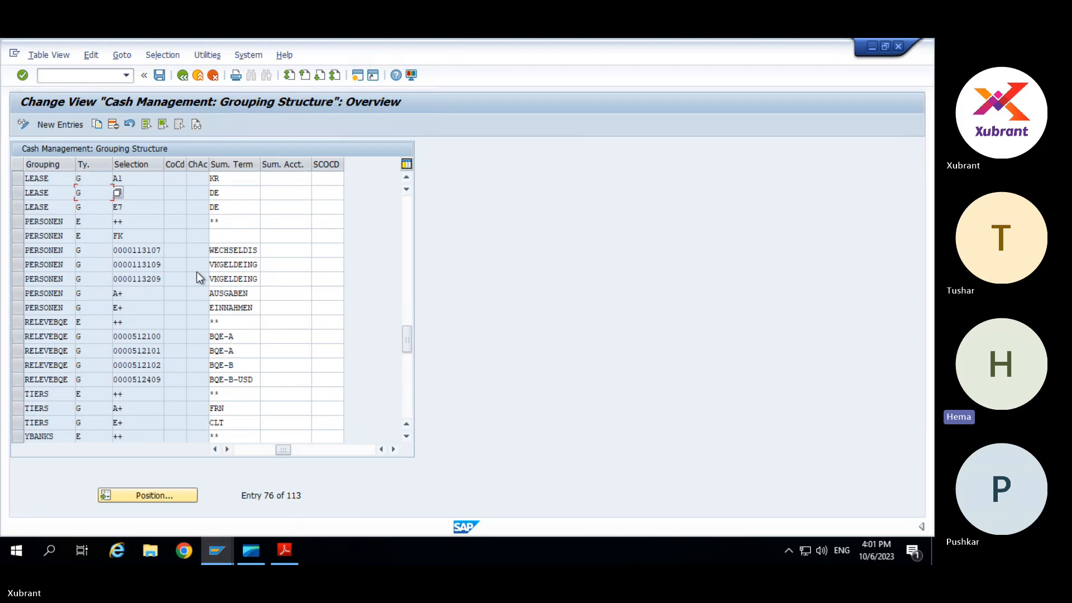
scroll(197, 272, "up", 6)
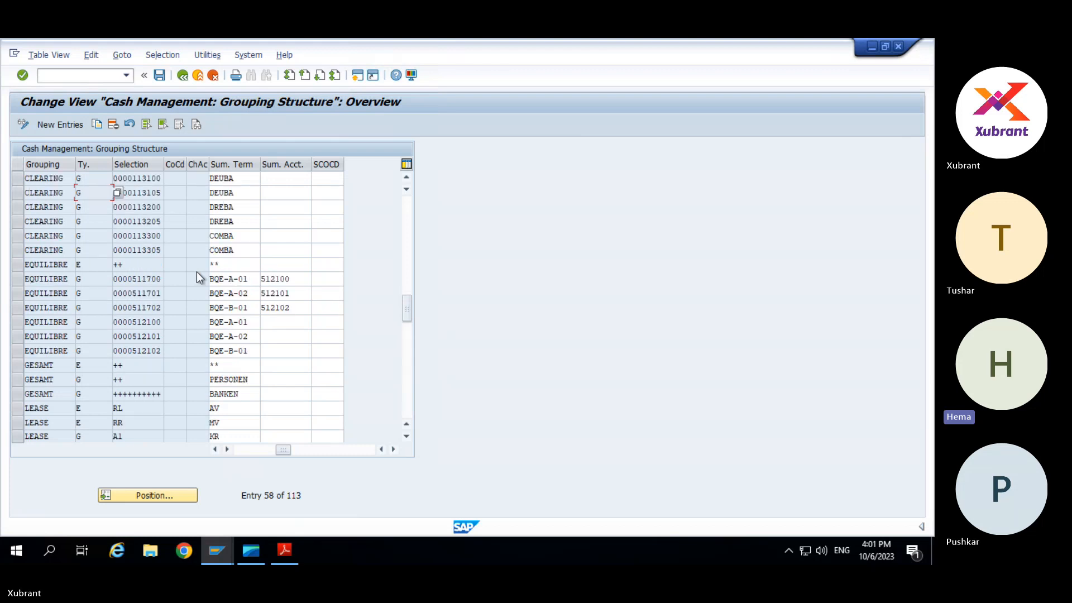
scroll(197, 272, "up", 6)
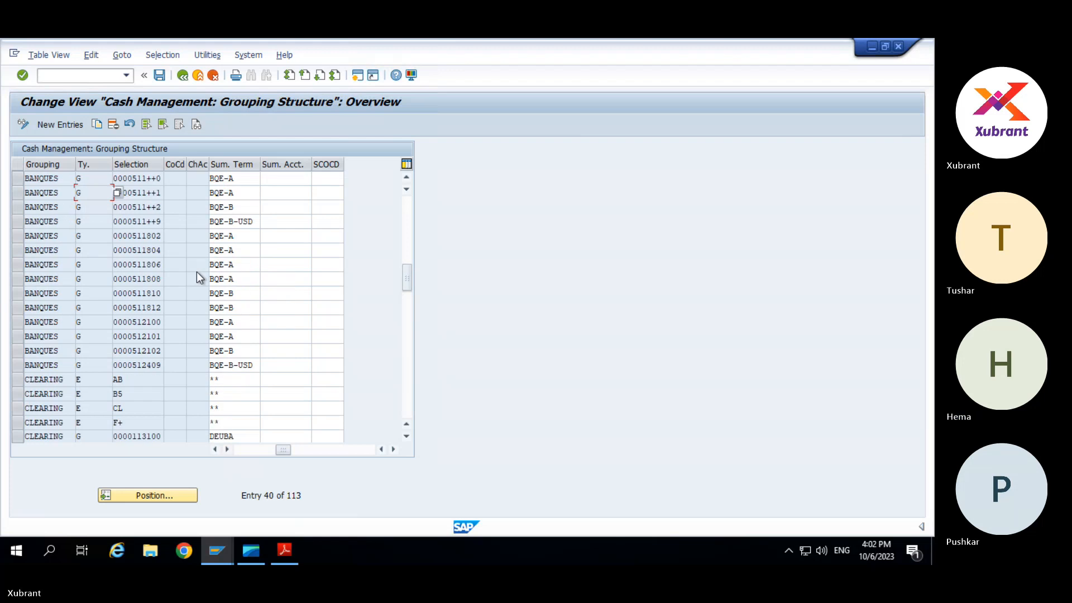
key("F3")
left_click(89, 346)
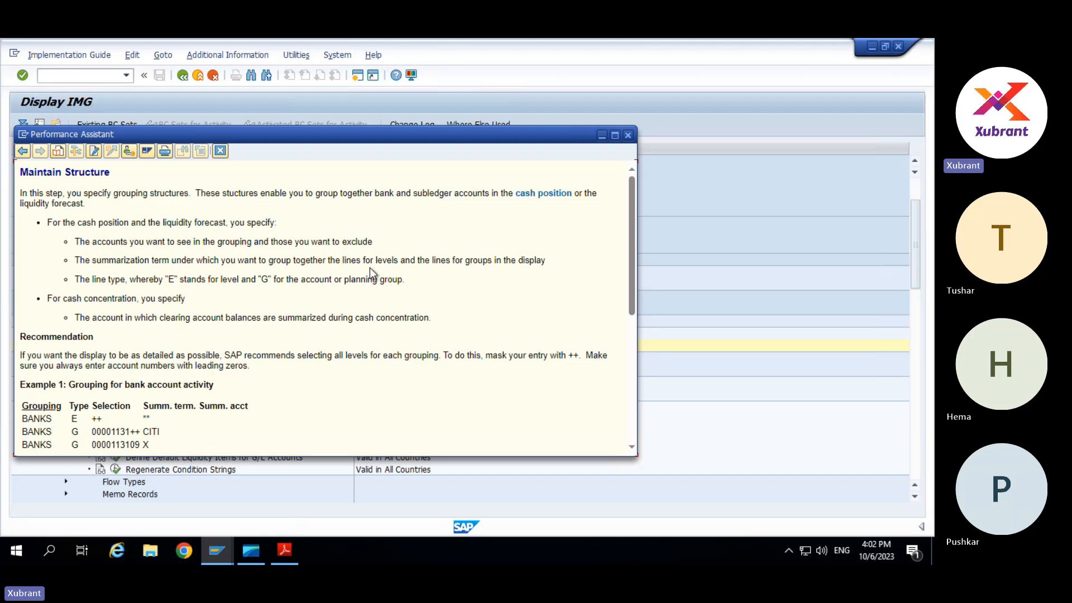
Switch to the Fiori launchpad in the browser and open Cash Flow Analyzer from the recent activities.
key("alt+Tab")
key("alt+Tab")
key("alt+Tab")
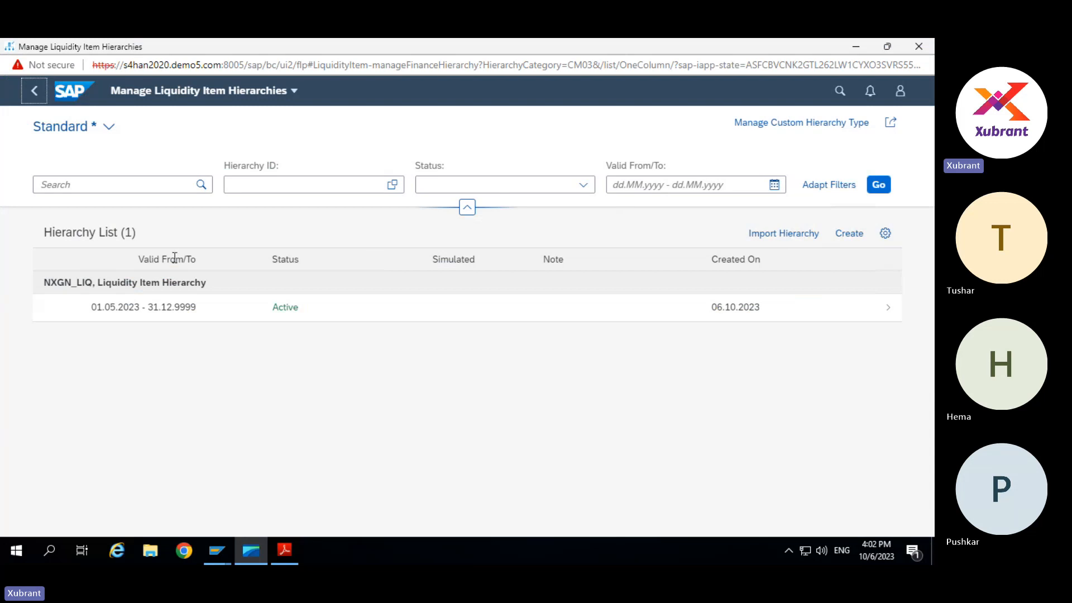
left_click(901, 92)
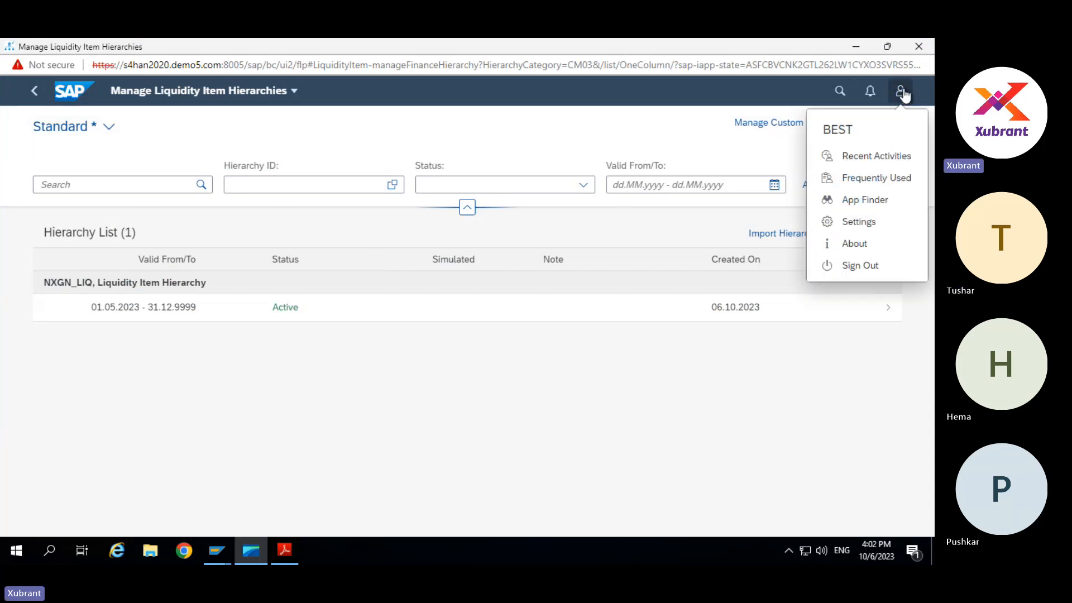
left_click(863, 157)
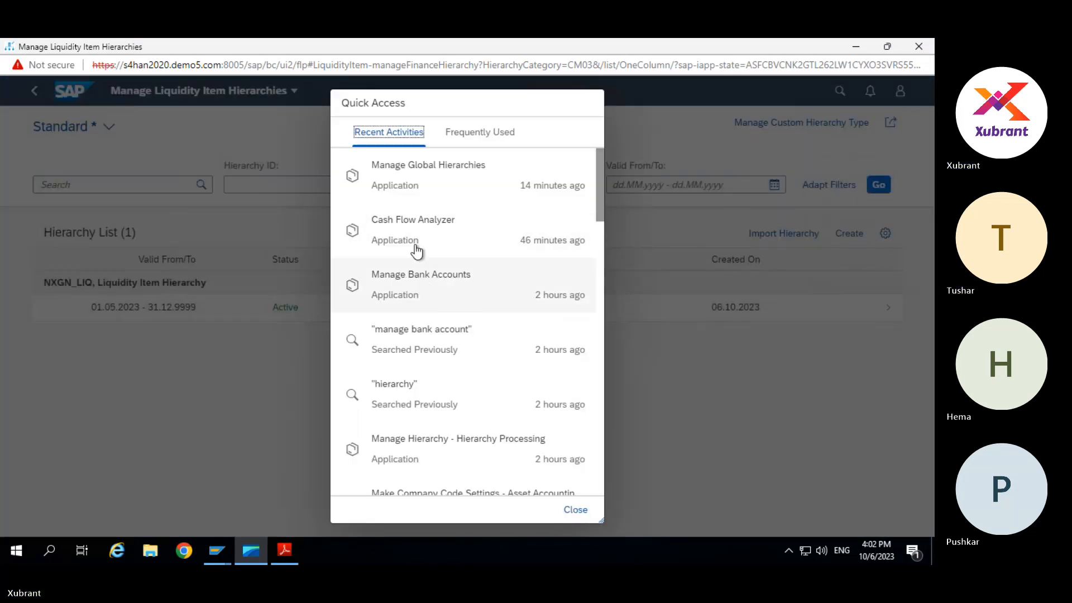
left_click(519, 226)
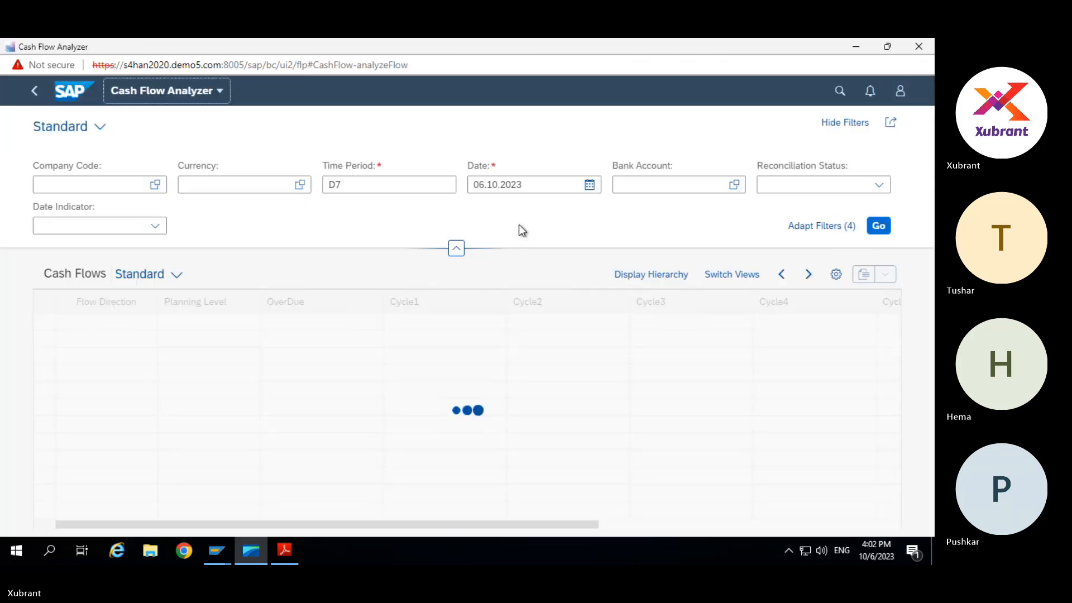
Filter the cash flows by company code NXGN, load the results, and expand the USD currency group.
left_click(67, 179)
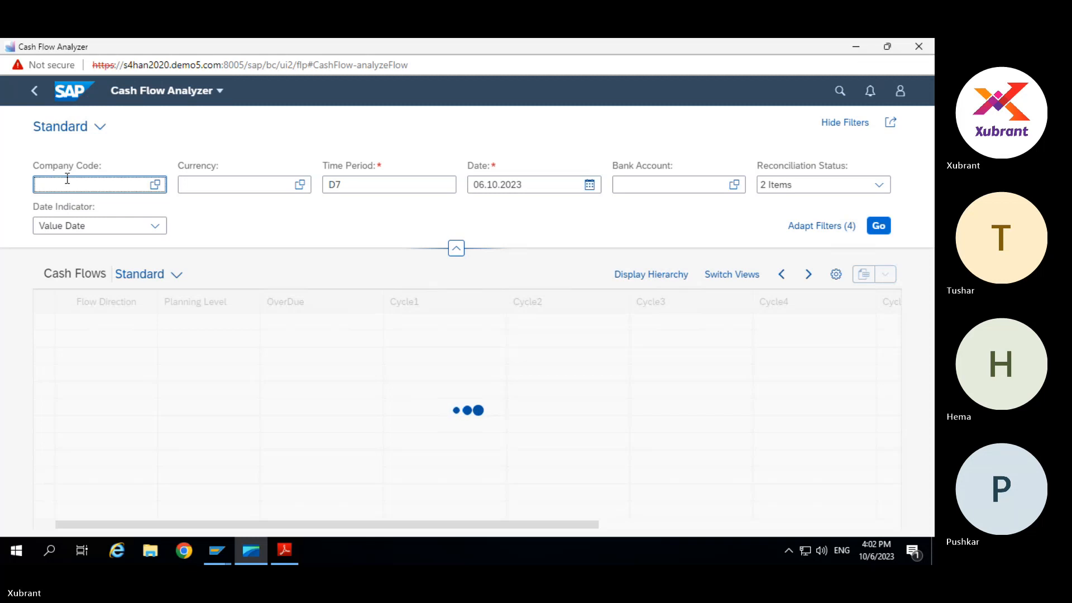
type("nxgn")
key("Return")
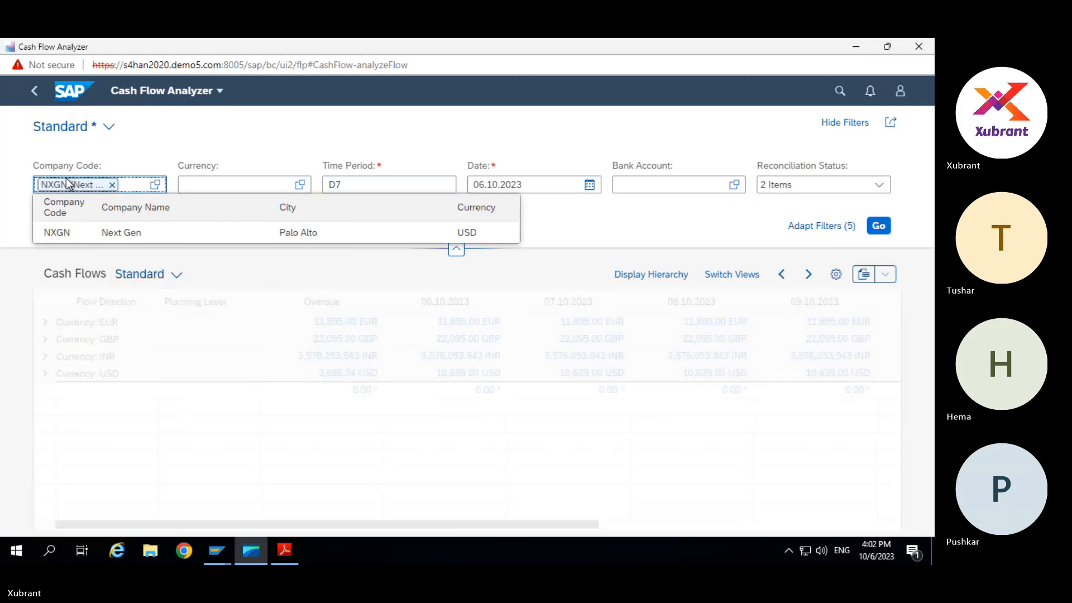
left_click(129, 233)
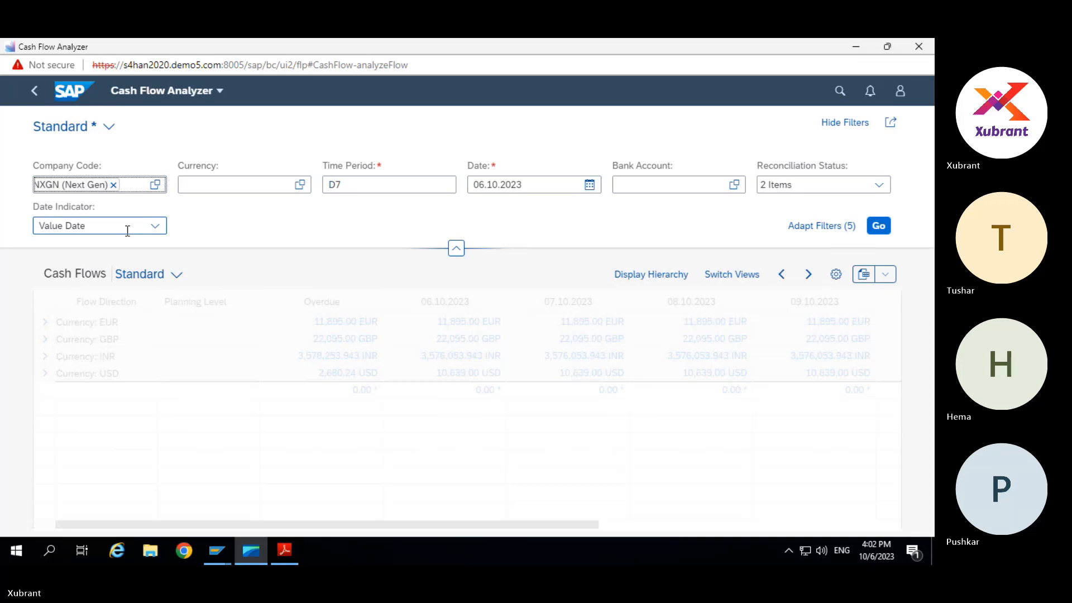
left_click(879, 226)
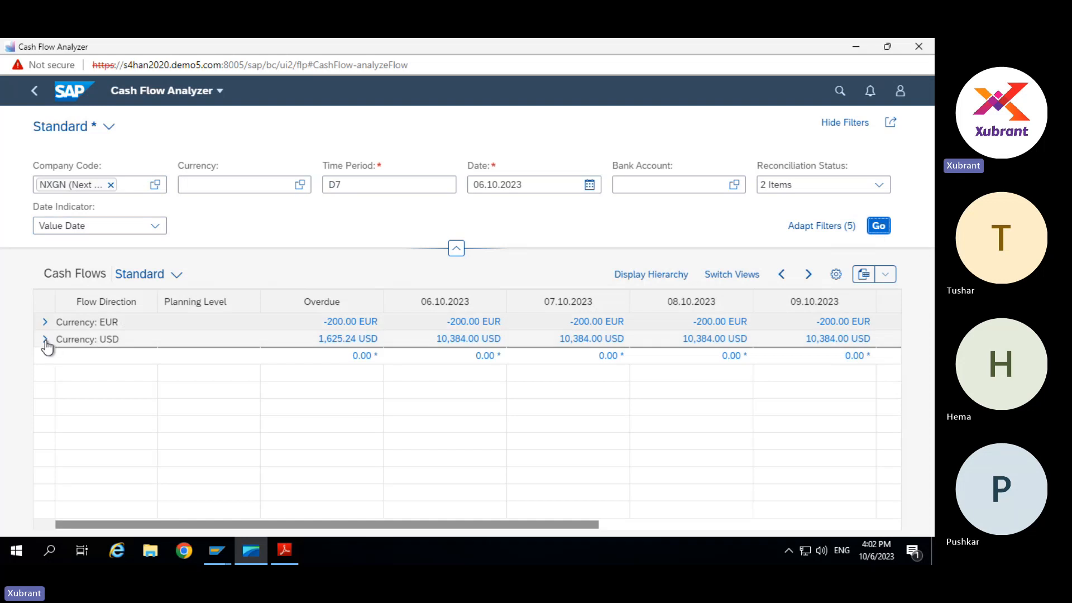
left_click(45, 339)
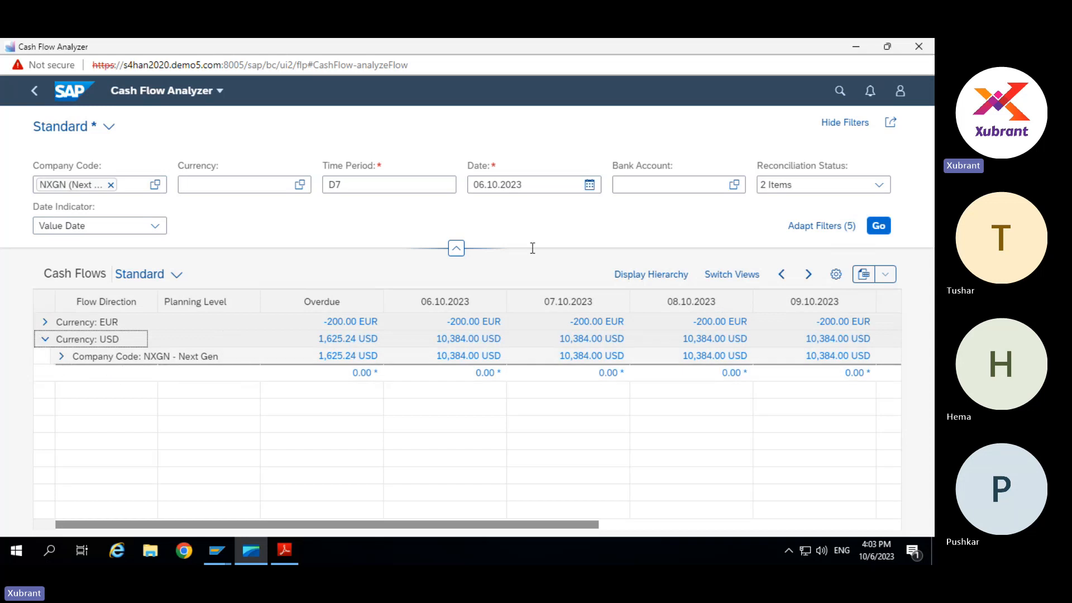
Display the cash flows by bank account hierarchy NXGN_BOA, closing the open Maintain Structure documentation along the way.
left_click(651, 274)
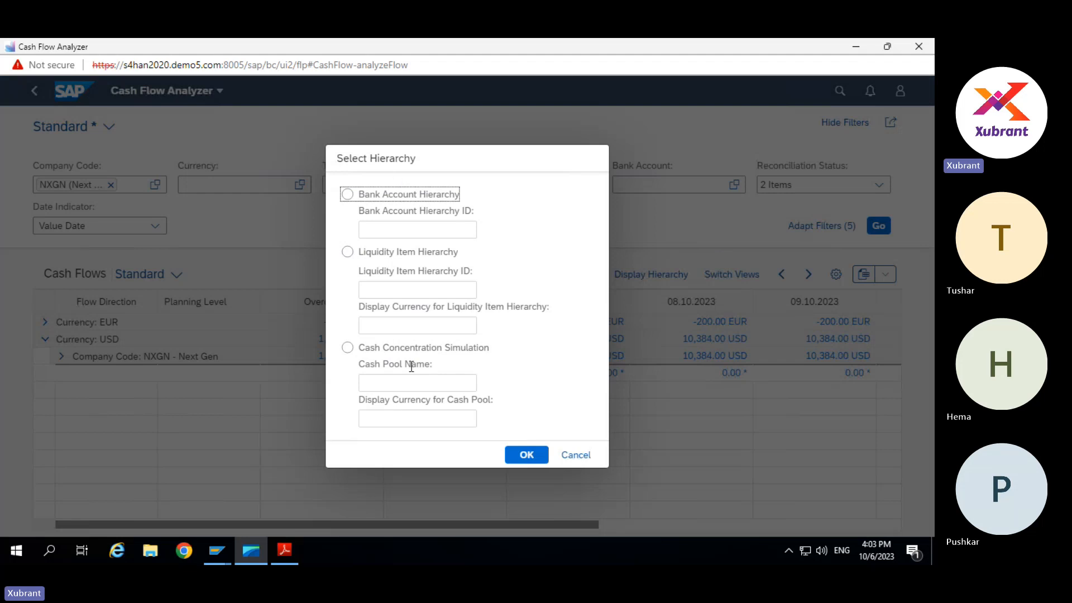
key("alt+Tab")
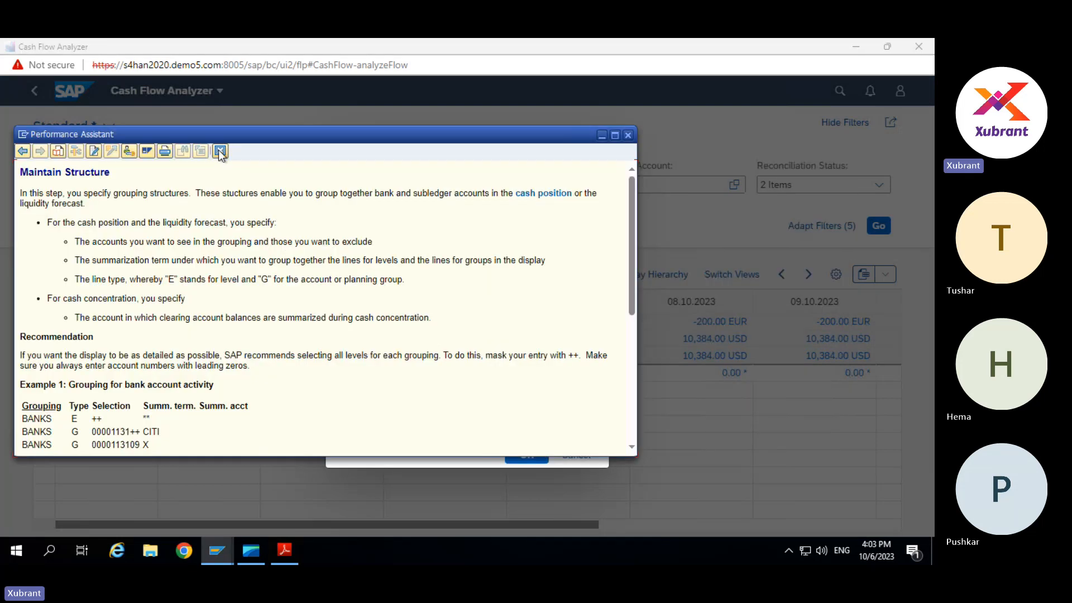
left_click(220, 151)
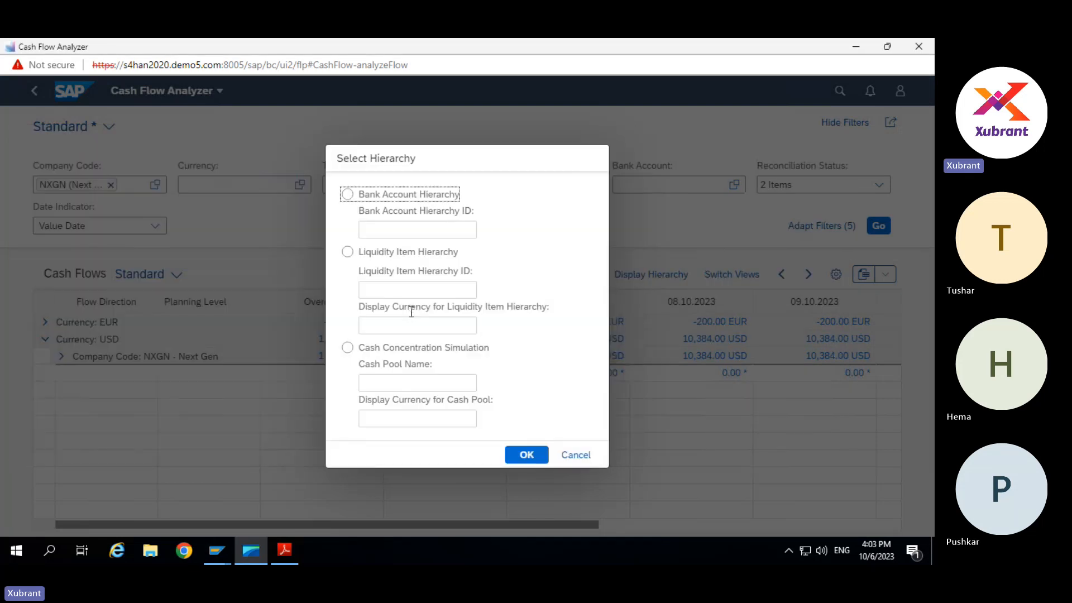
left_click(355, 202)
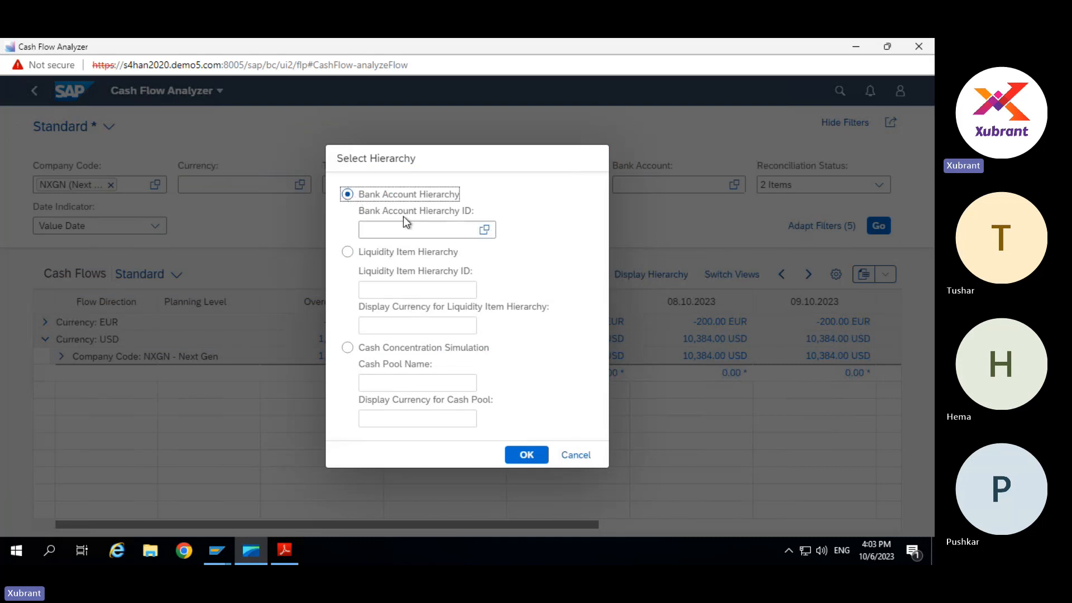
left_click(496, 229)
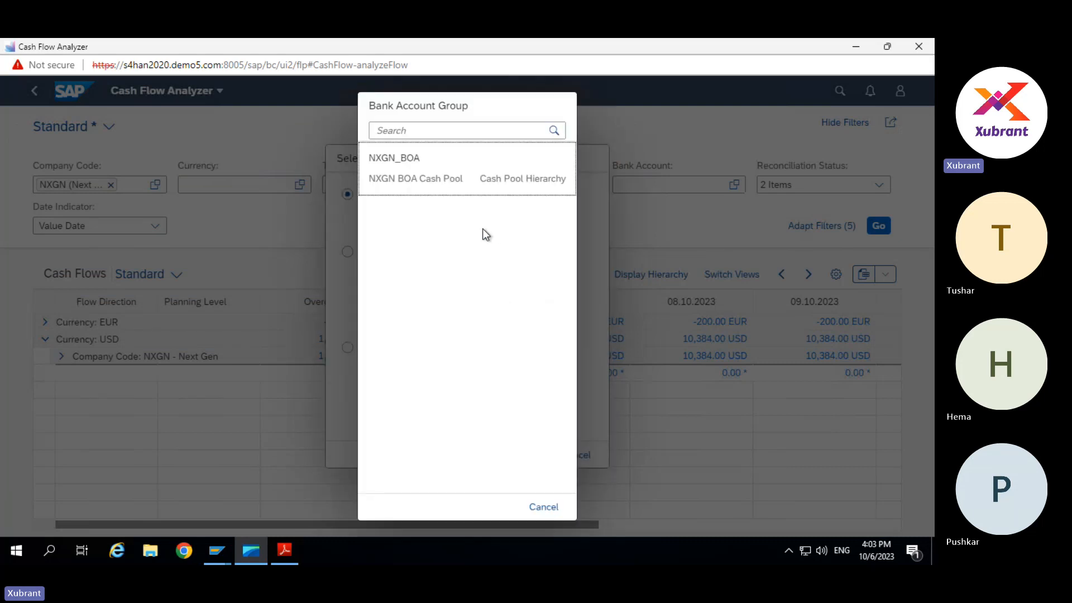
left_click(438, 186)
left_click(527, 456)
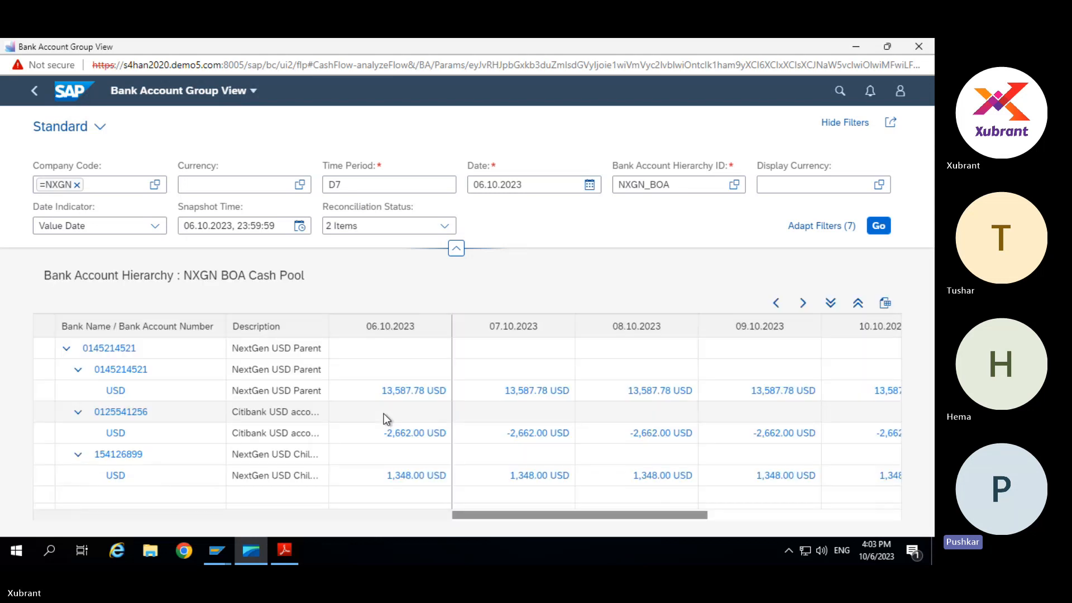
Switch back to the YSUB report in SAP GUI and drill into the planning levels of the DOMESTIC line.
key("alt+Tab")
key("alt+Tab")
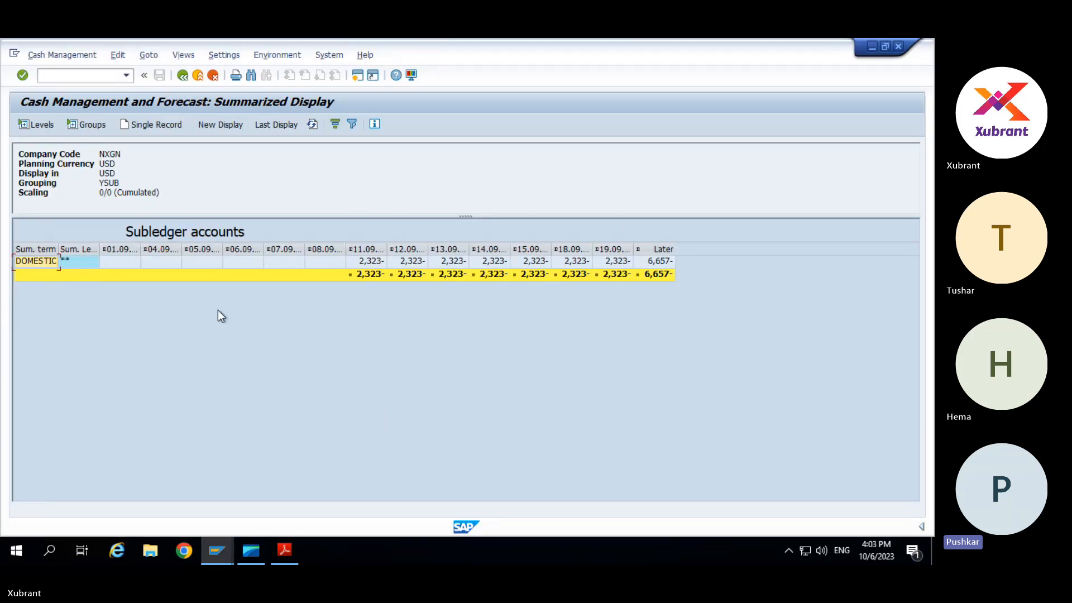
double_click(186, 266)
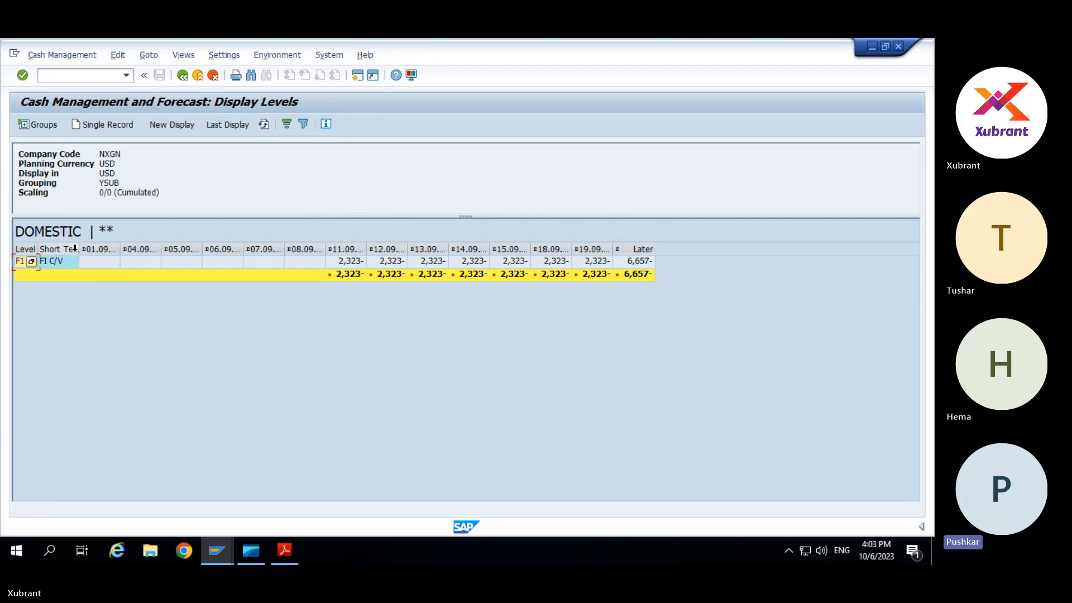
left_click_drag(74, 249, 95, 256)
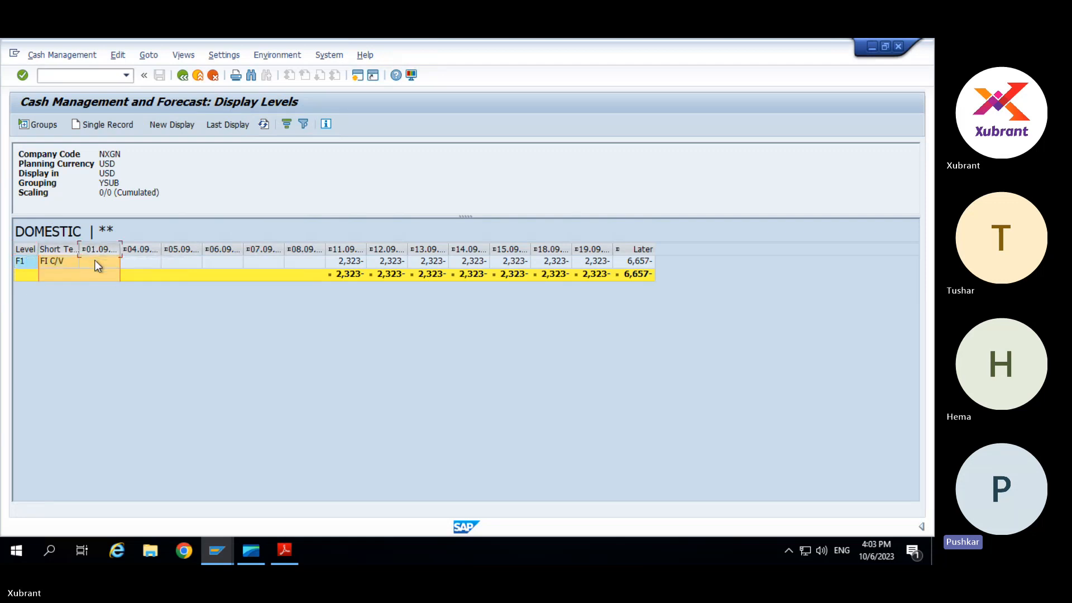
double_click(95, 260)
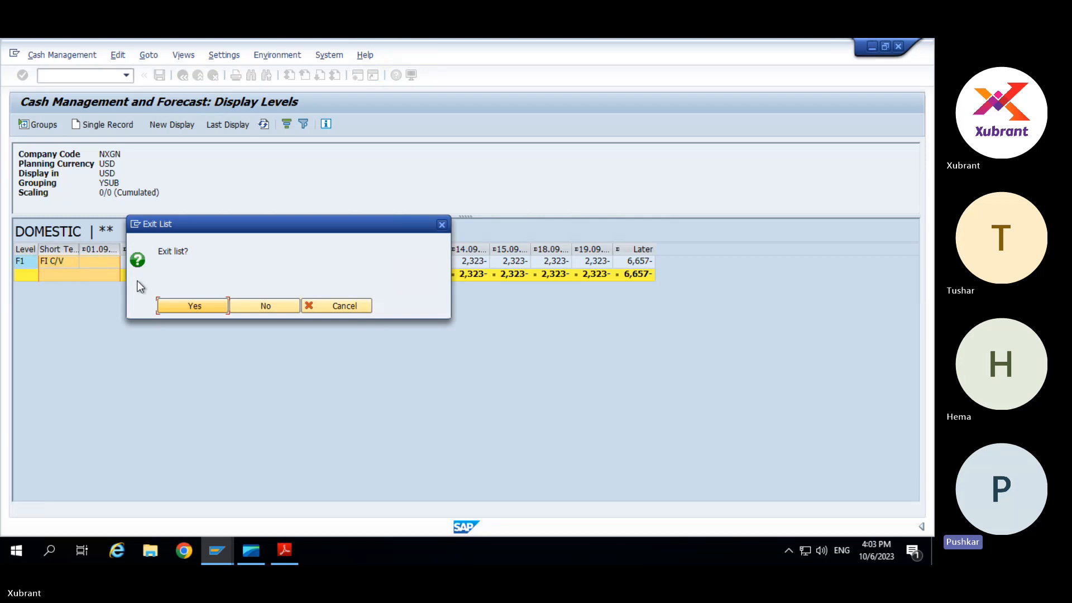
Exit the report list and review the selection screen's increment, display type, output control and shift options.
left_click(192, 306)
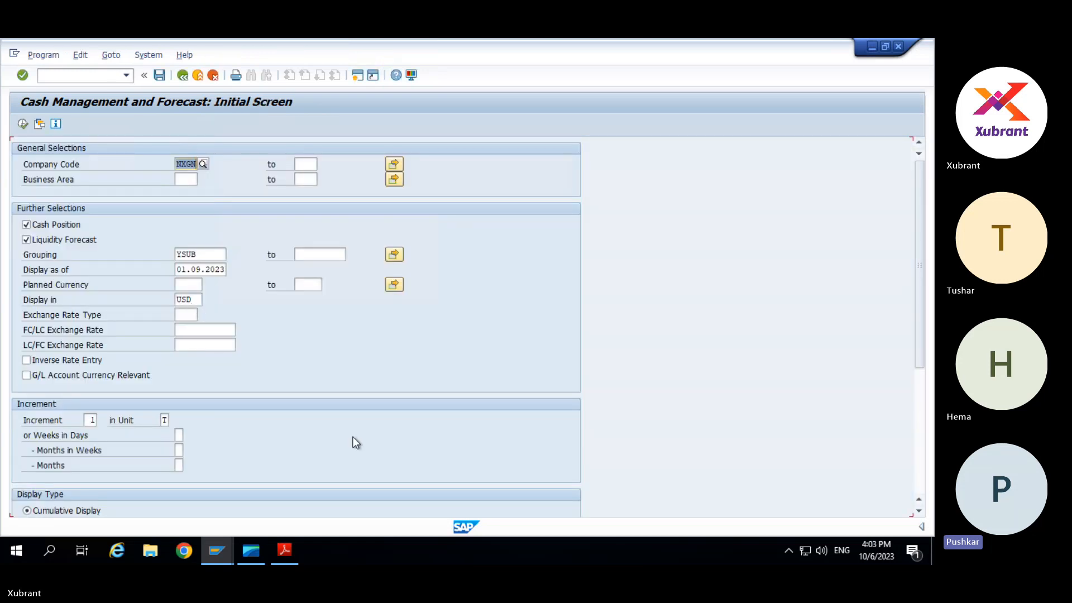
scroll(353, 437, "down", 3)
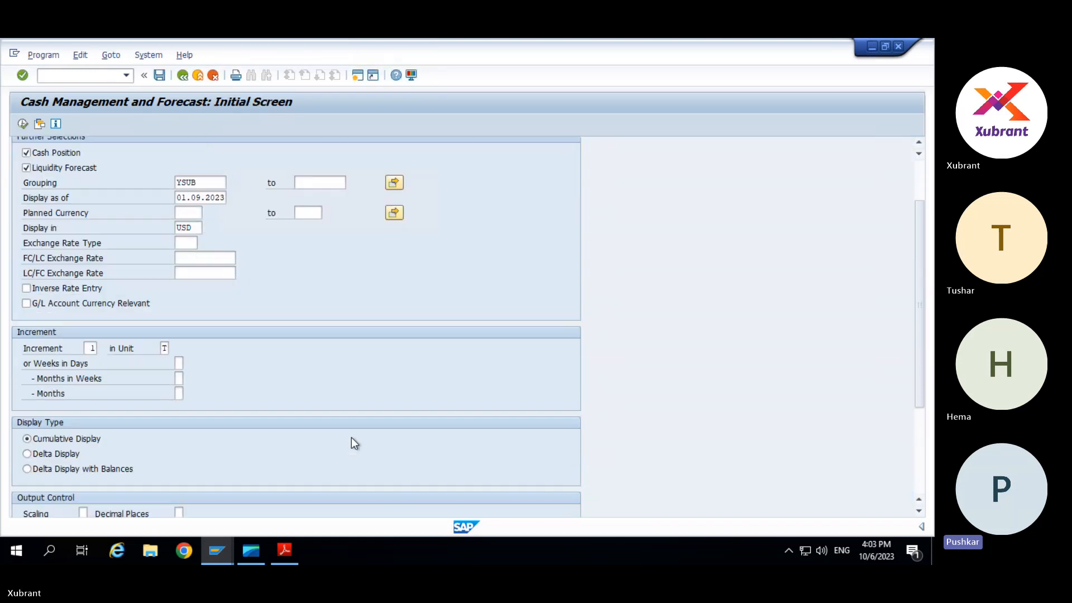
scroll(350, 437, "down", 3)
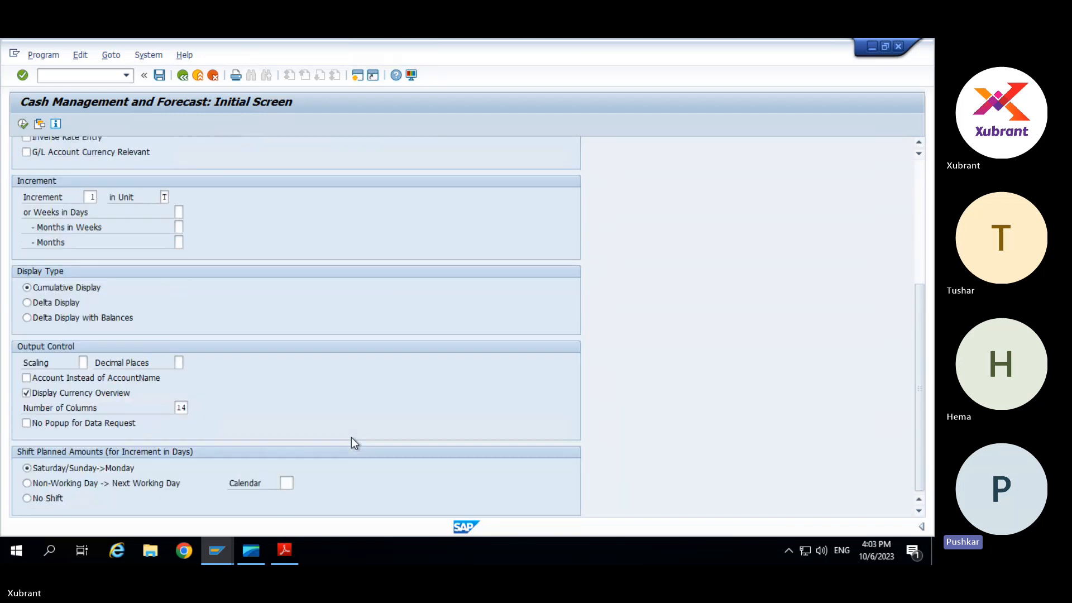
Switch to the IMG and display the cash management account names under Memo Records for company code NXGN.
key("alt+Tab")
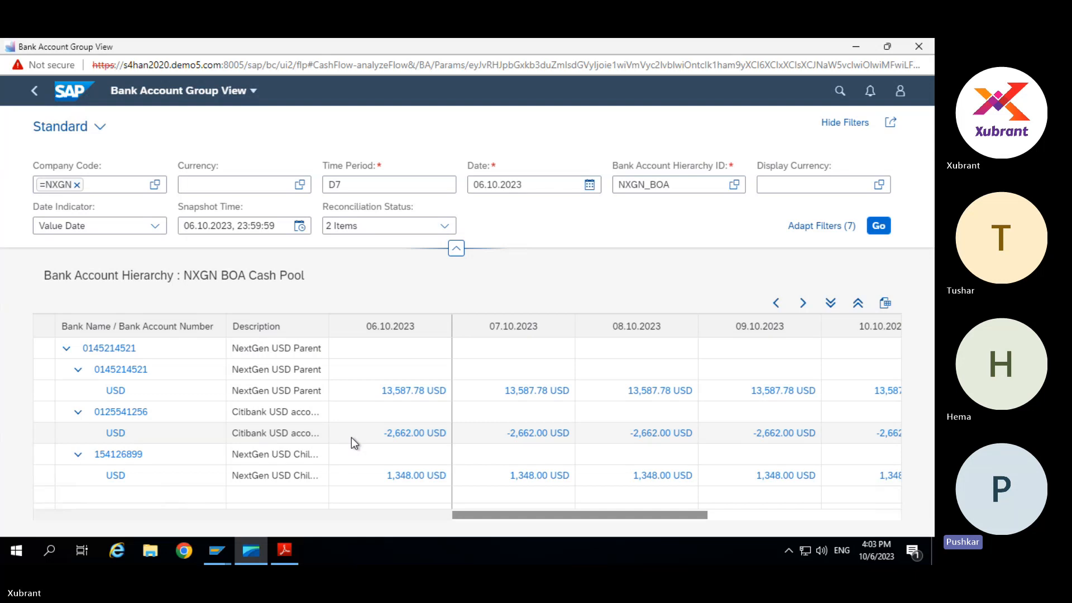
key("alt+Tab")
key("alt+Tab")
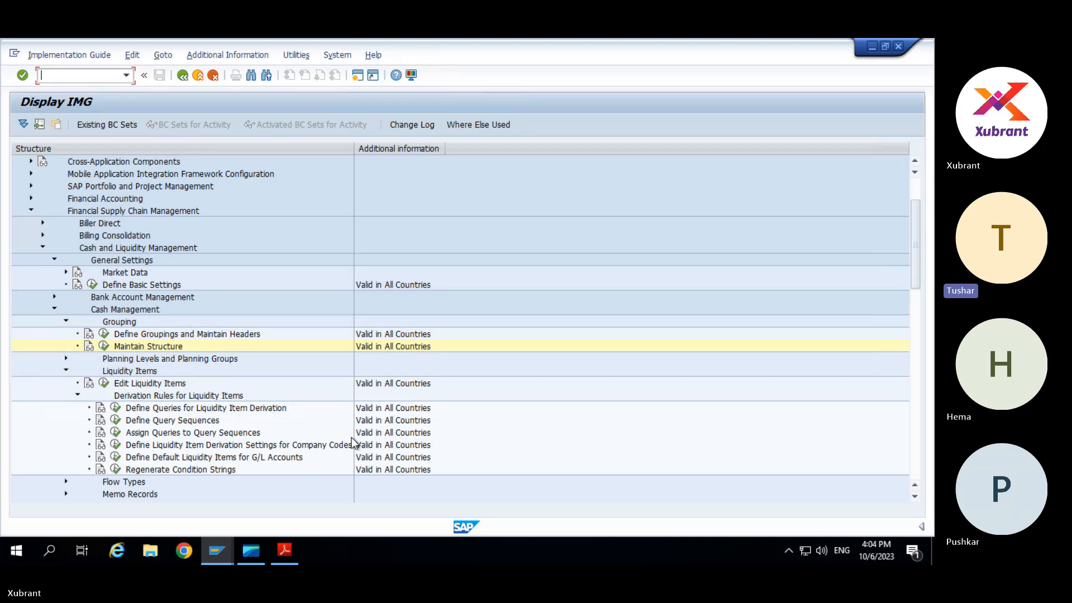
scroll(281, 386, "down", 7)
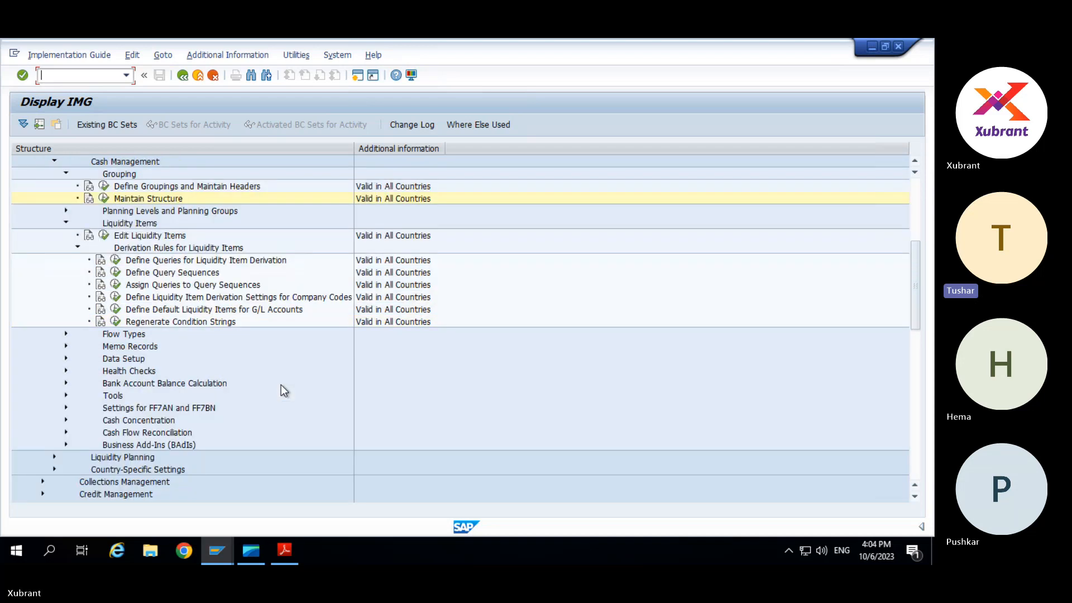
left_click(66, 236)
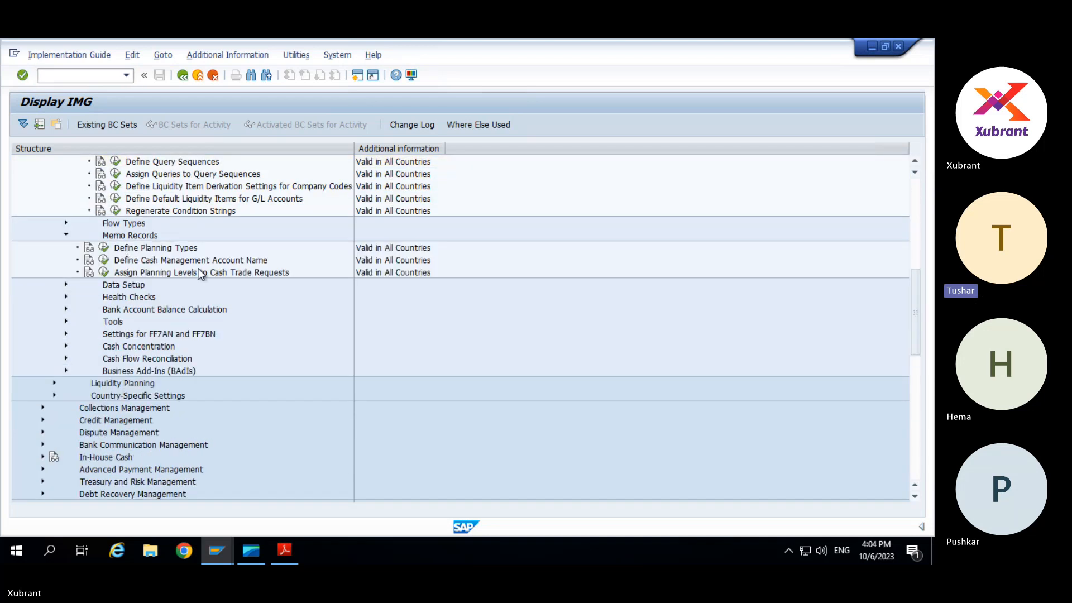
left_click(104, 259)
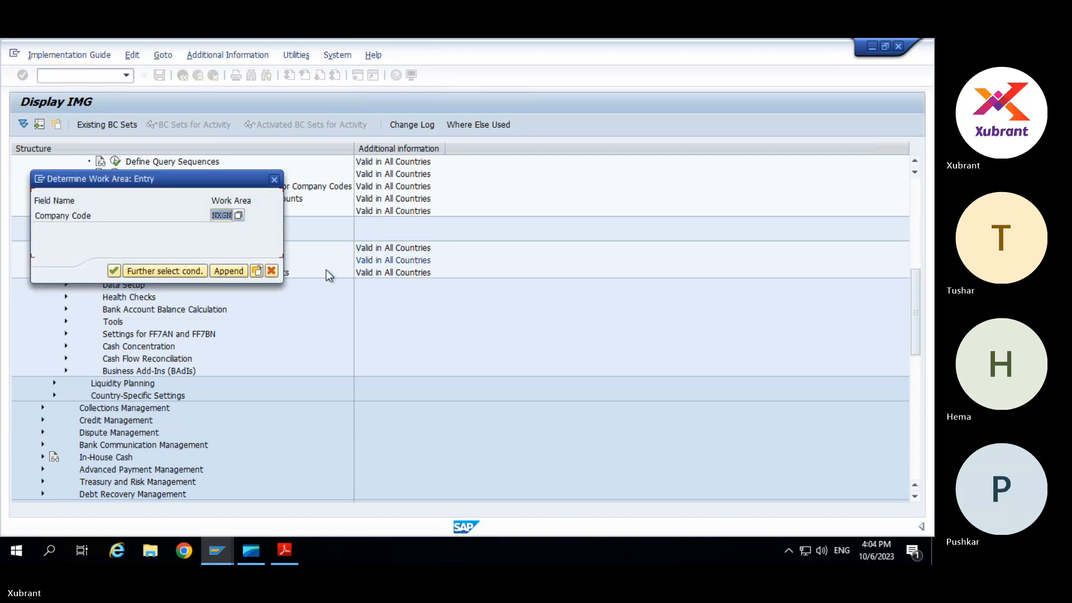
key("Return")
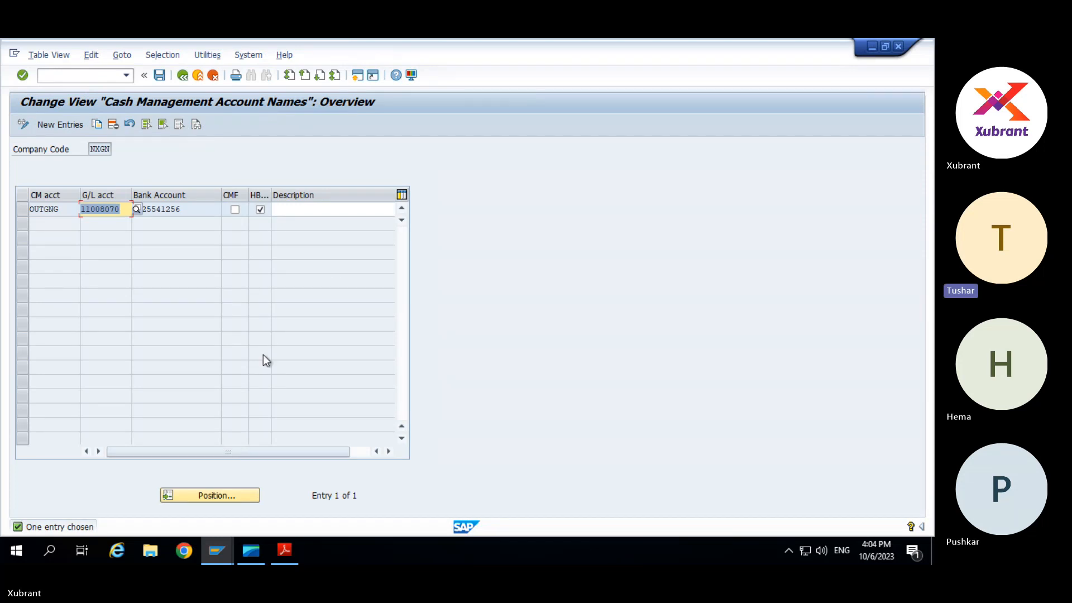
key("Tab")
key("Tab")
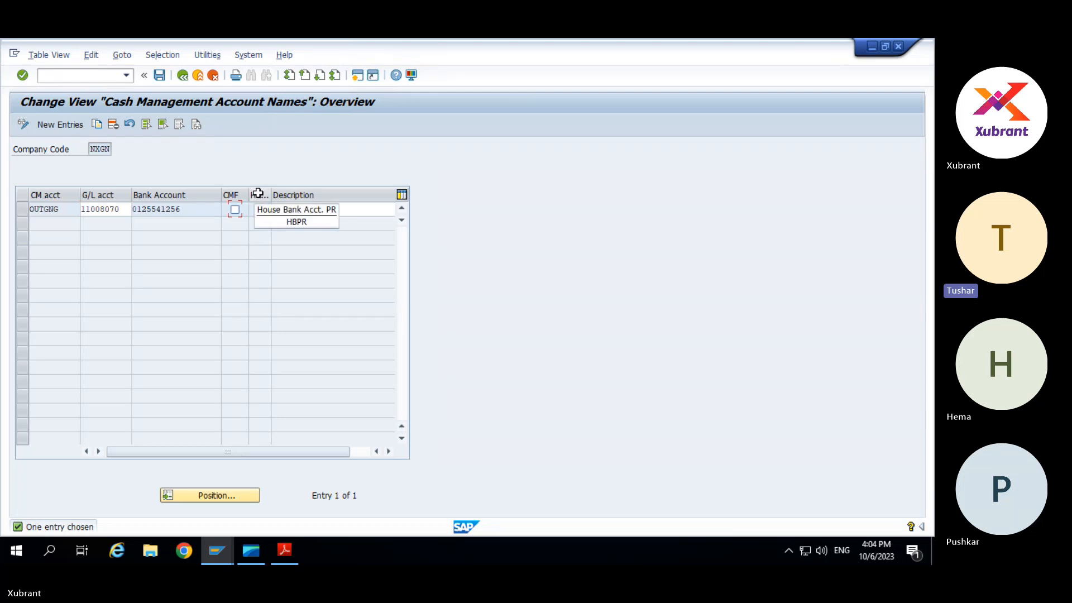
Leave the account names table and read the documentation for the Define Cash Management Account Name activity.
key("F3")
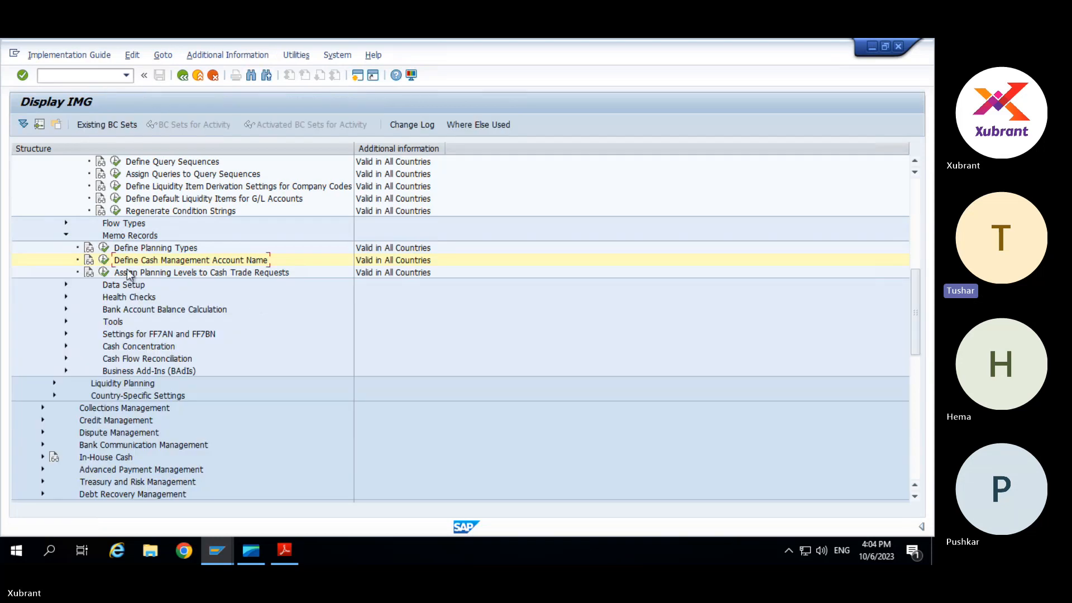
left_click(88, 261)
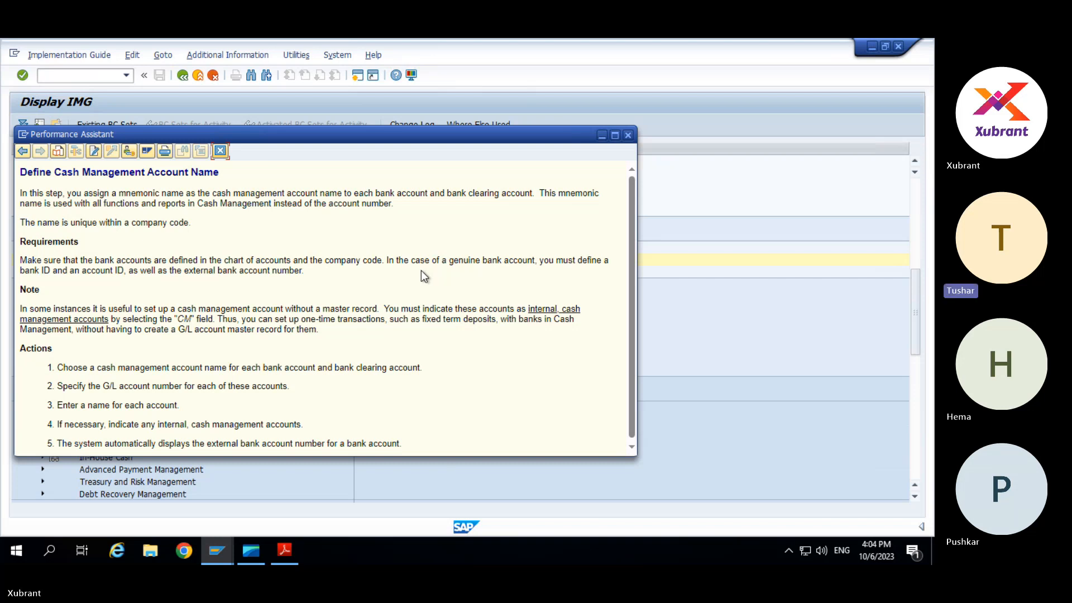
key("Escape")
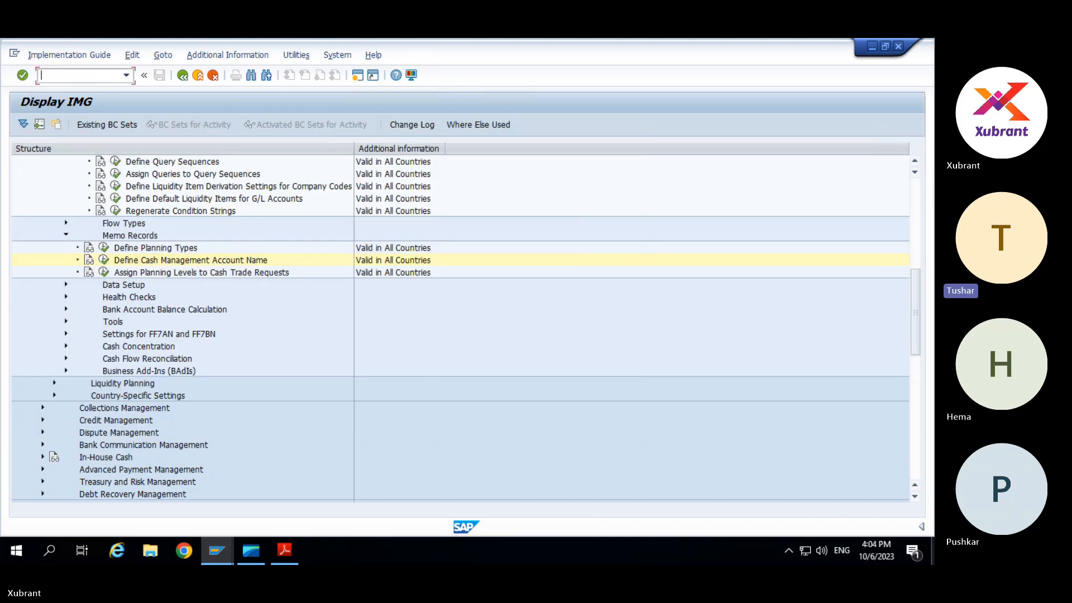
Exit the Cash Management and Forecast selection screen and start Create Memo Record (FF63) from the Memo Record folder.
key("alt+Tab")
key("alt+Tab")
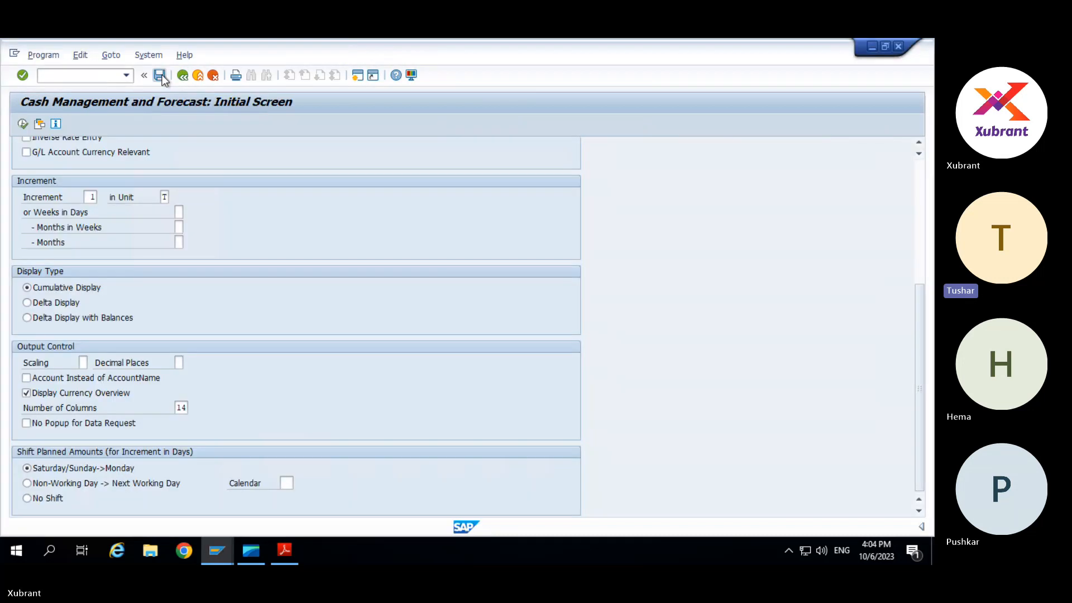
left_click(183, 75)
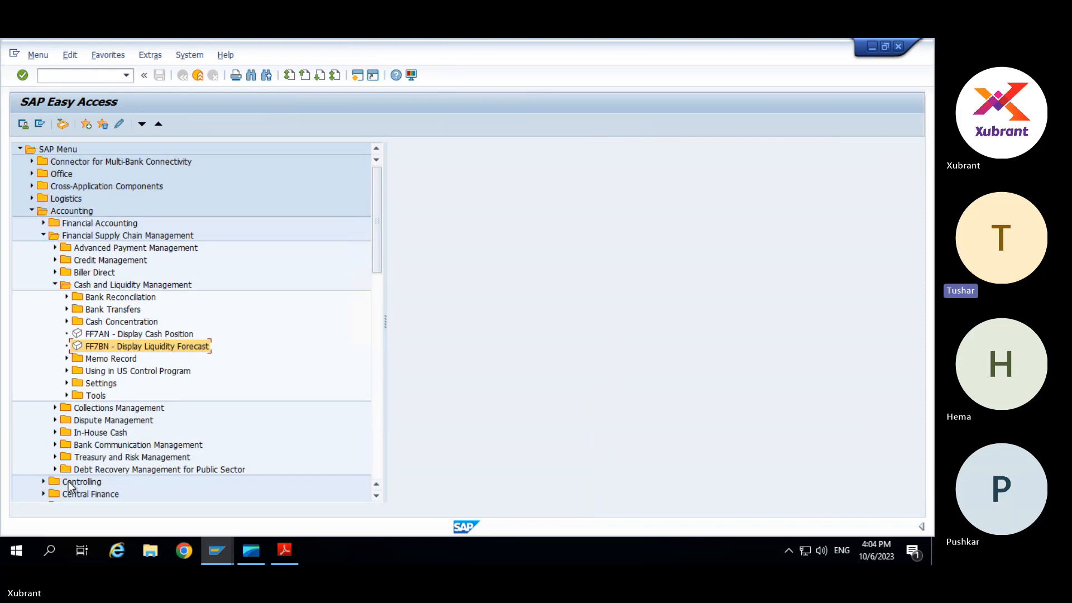
left_click(67, 359)
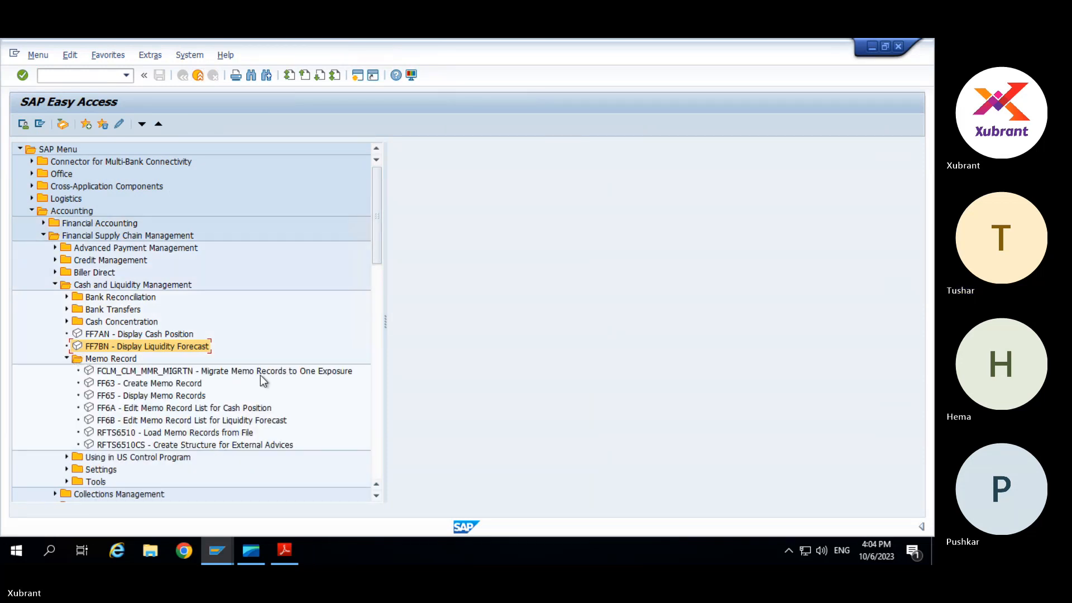
double_click(170, 385)
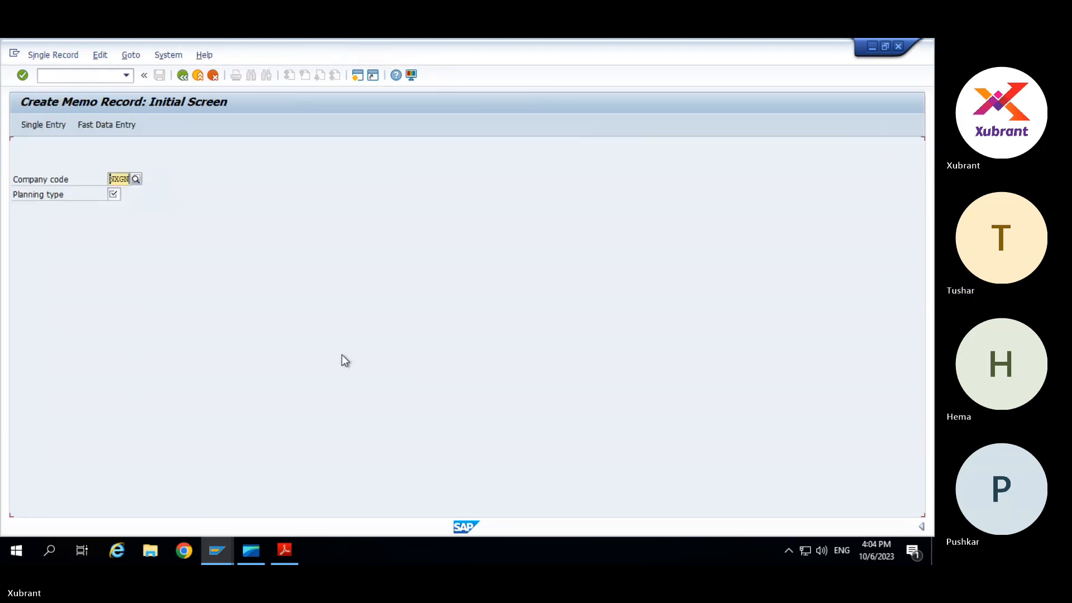
Set the memo record's planning type to DE (Loan revenue) and continue to its entry screen, reopening the NXGN account names table along the way.
left_click(117, 195)
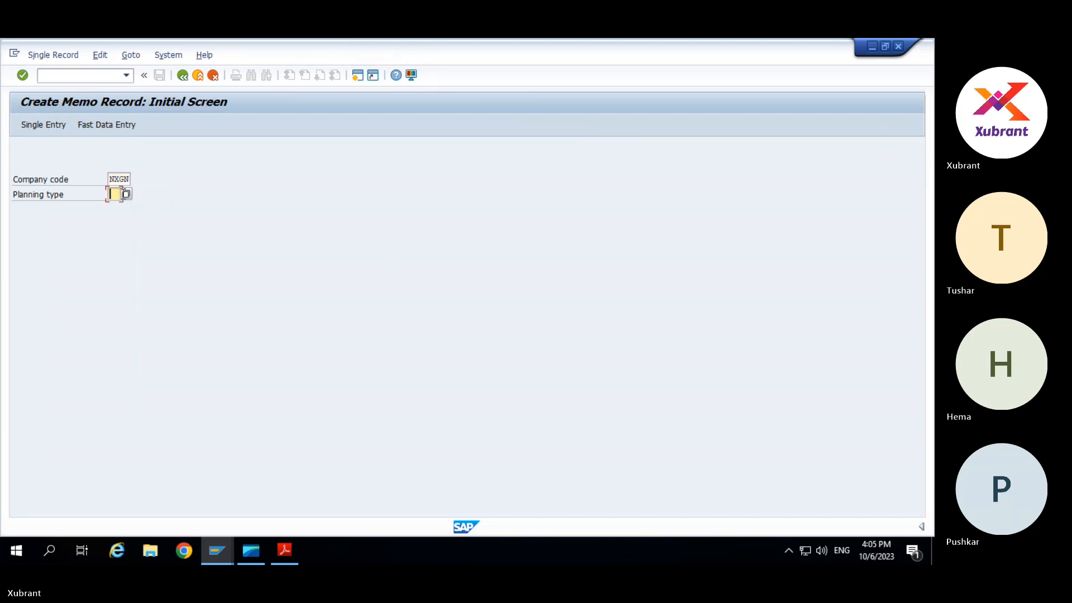
left_click(129, 195)
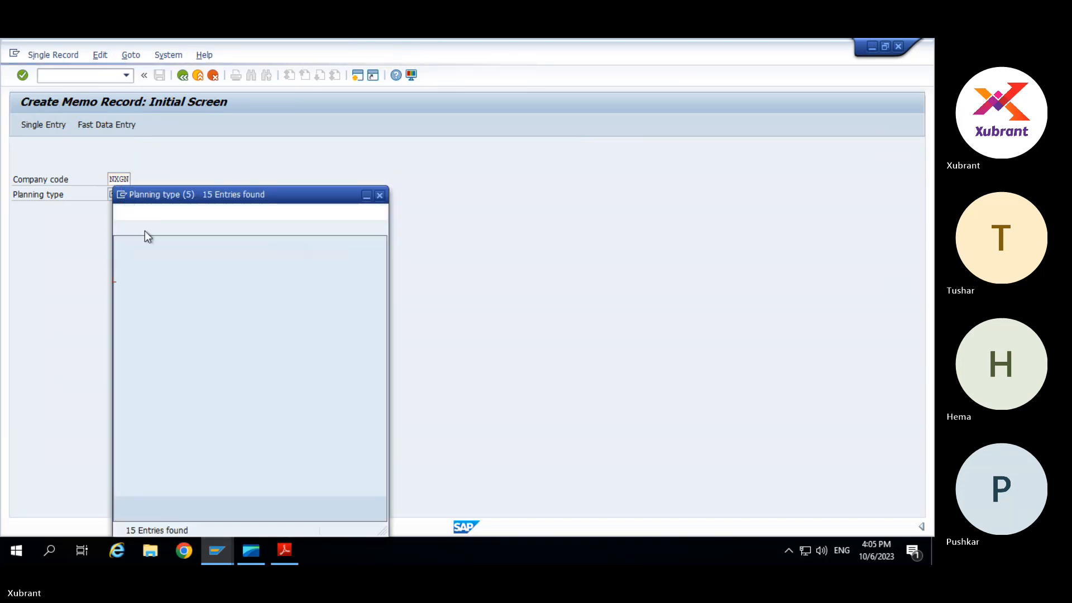
key("alt+Tab")
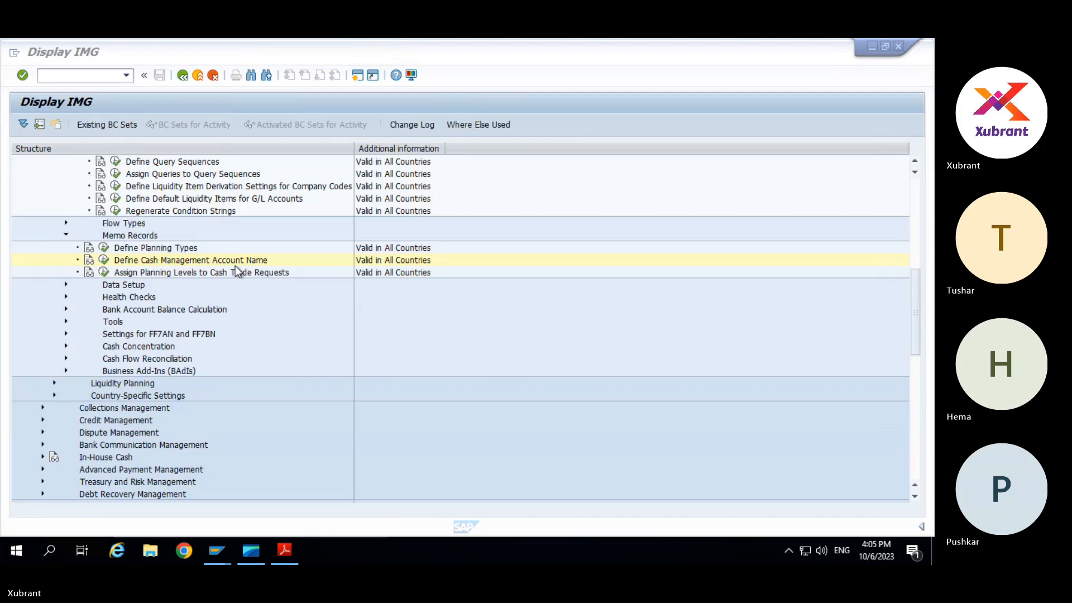
left_click(104, 260)
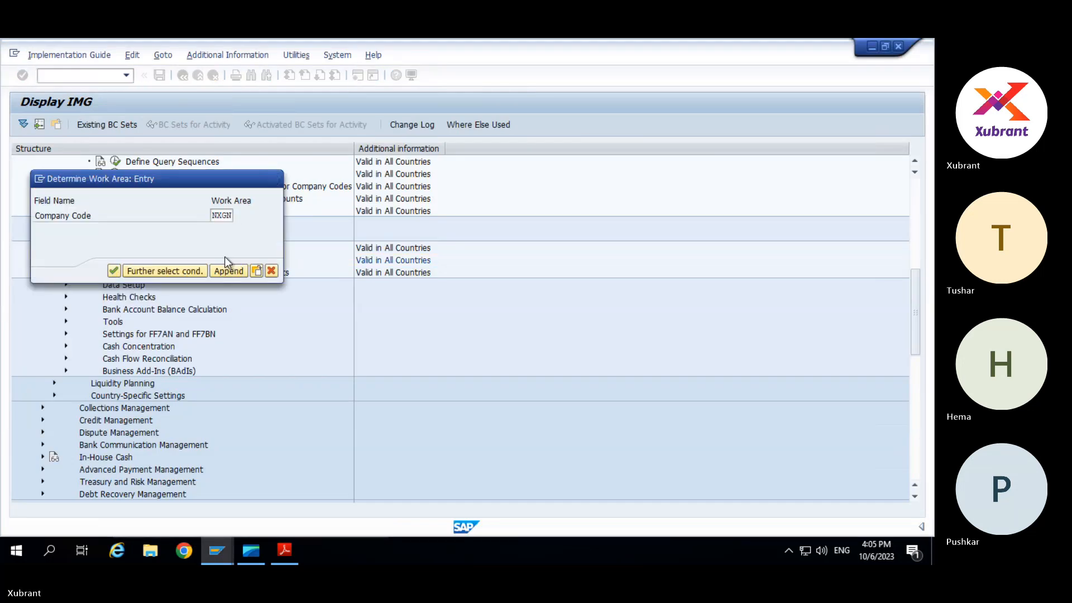
key("Return")
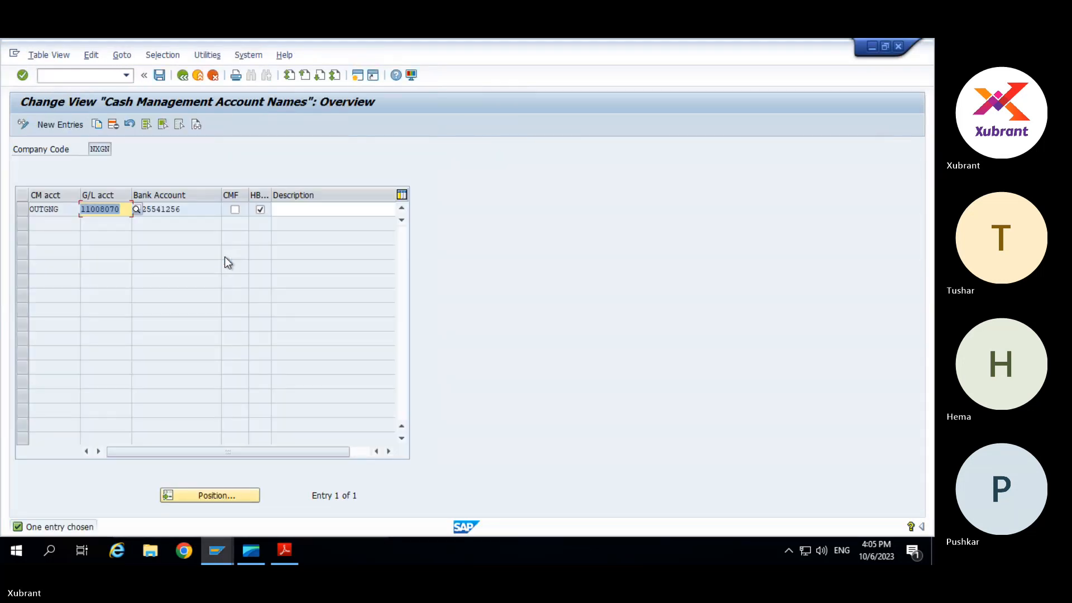
key("alt+Tab")
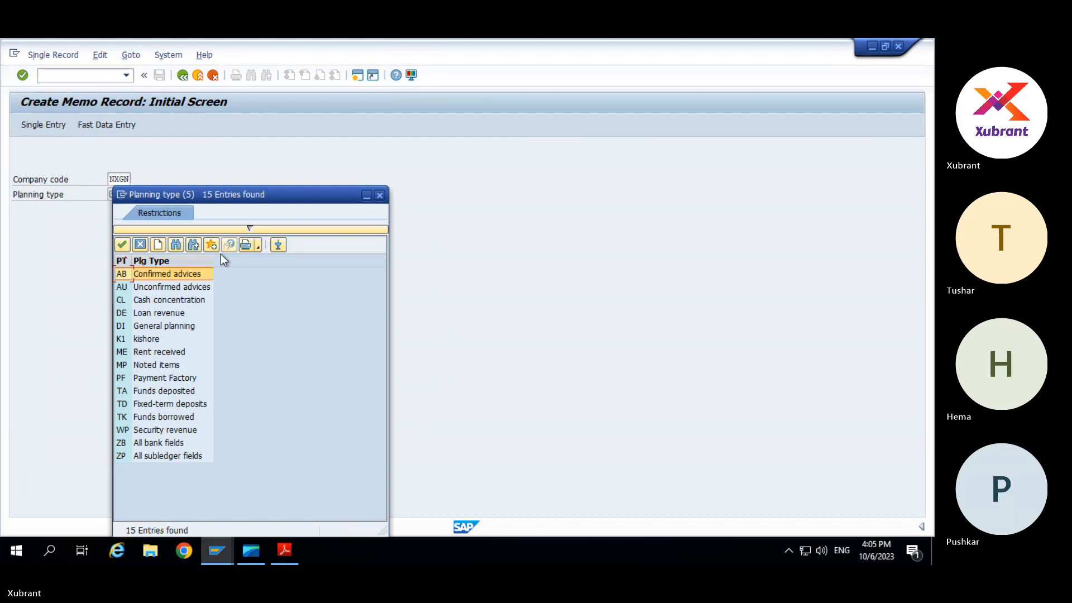
double_click(154, 316)
key("Return")
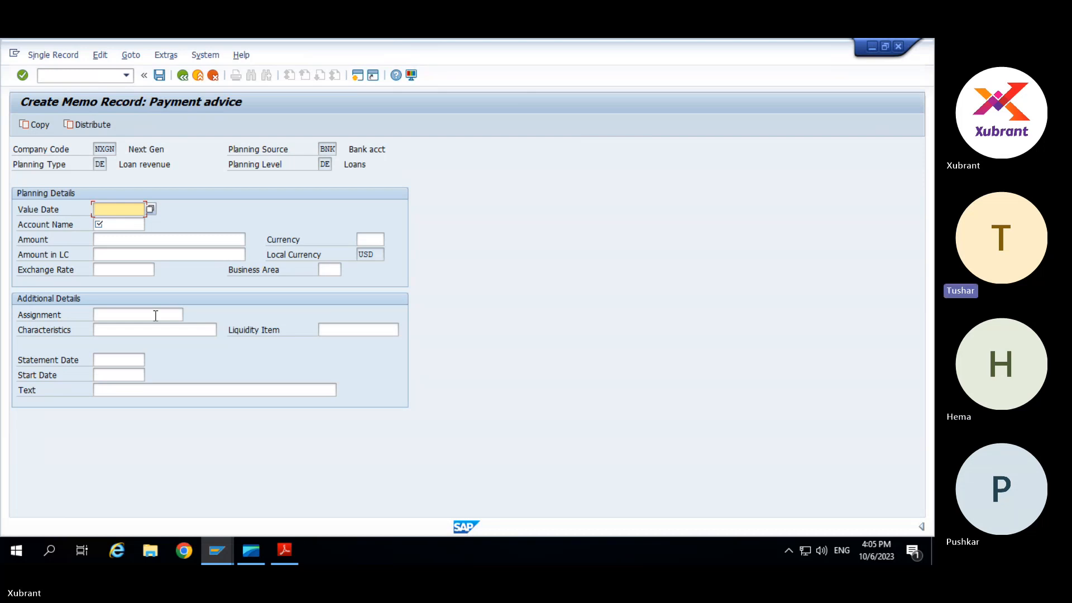
List the possible account names for the memo record and compare them with the Cash Management Account Names table.
key("alt+Tab")
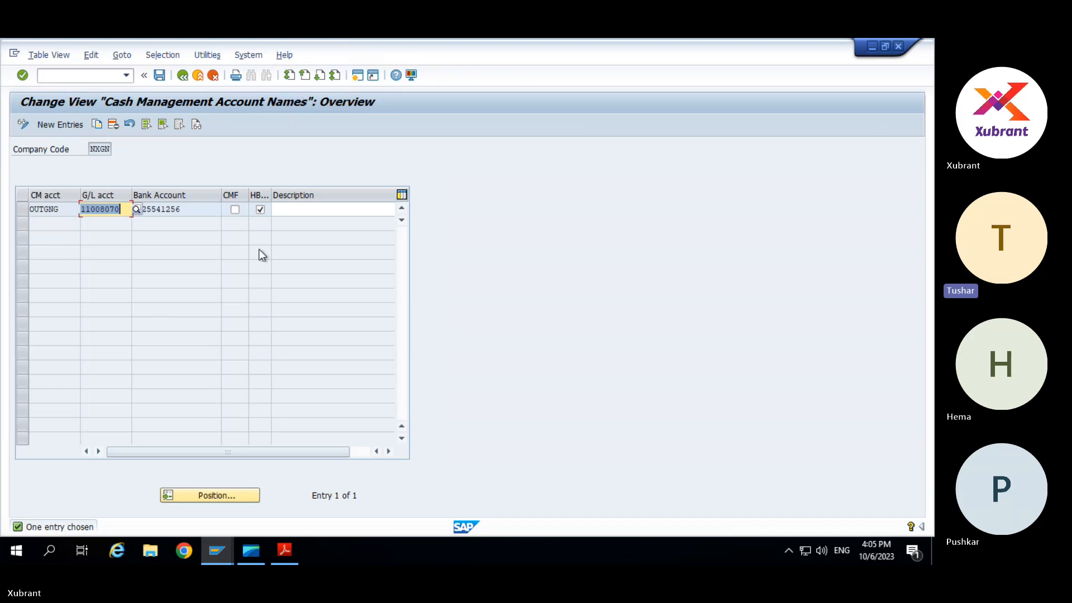
key("alt+Tab")
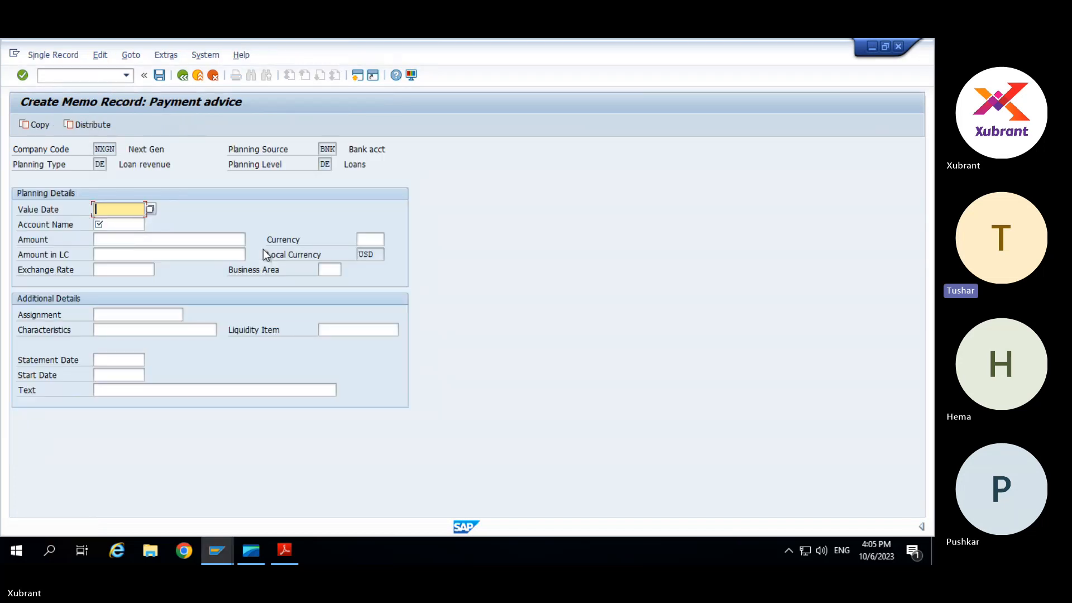
left_click(139, 225)
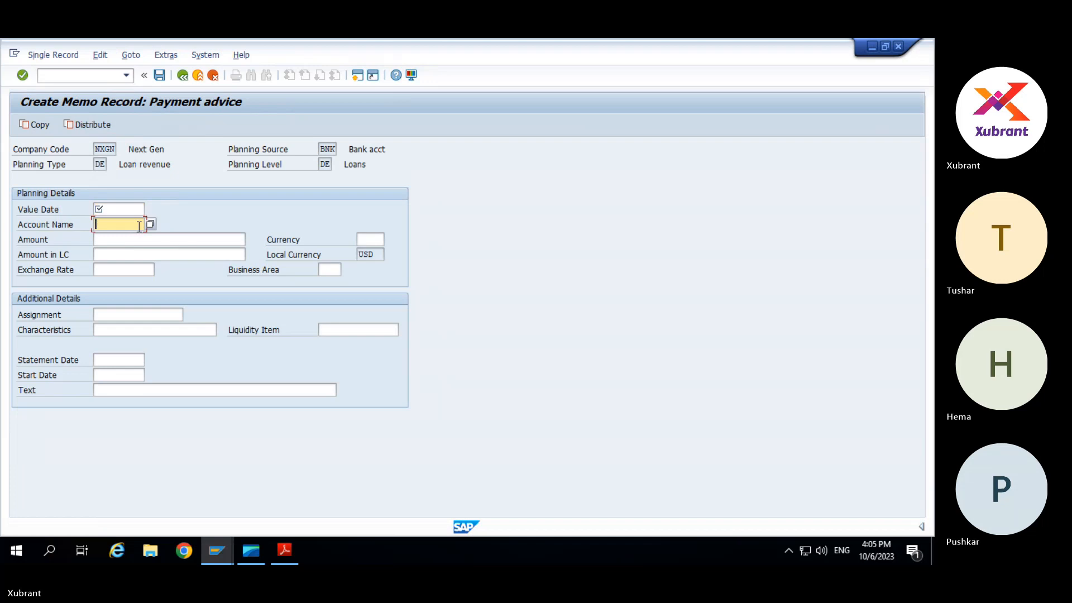
left_click(150, 224)
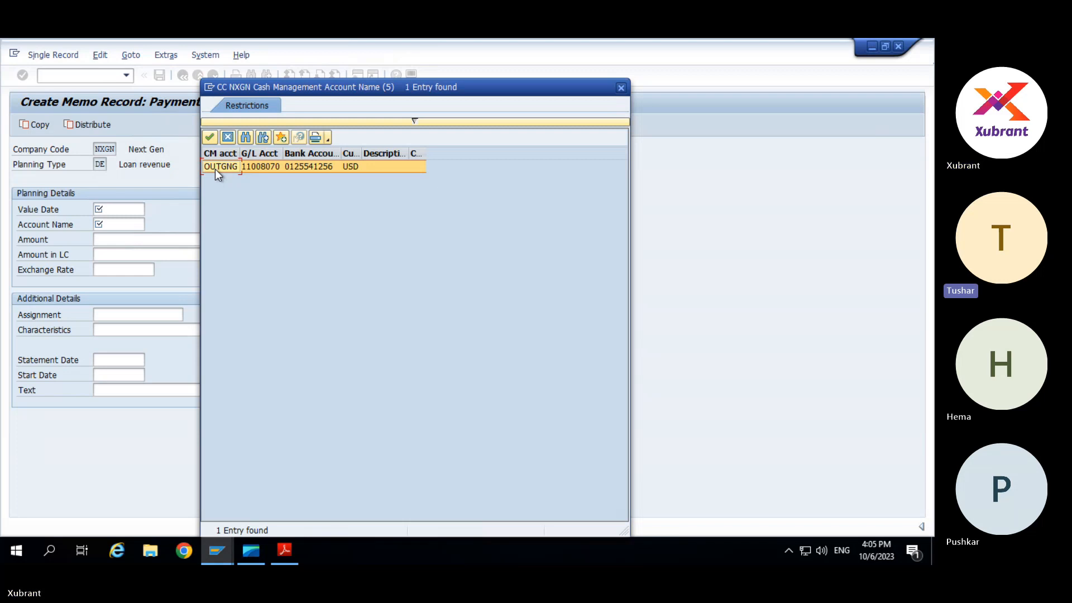
key("alt+Tab")
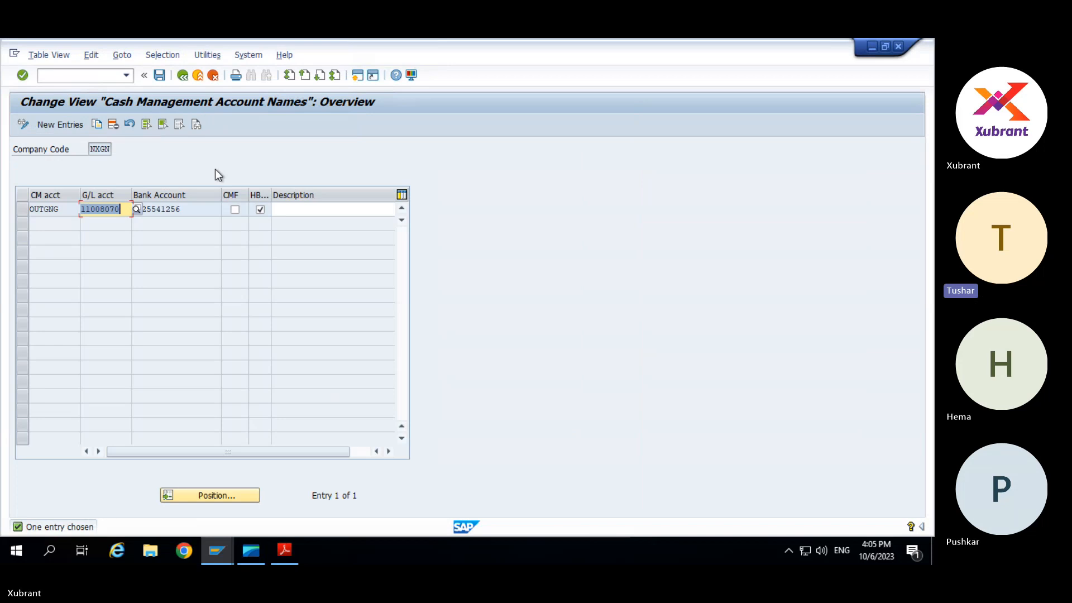
key("alt+Tab")
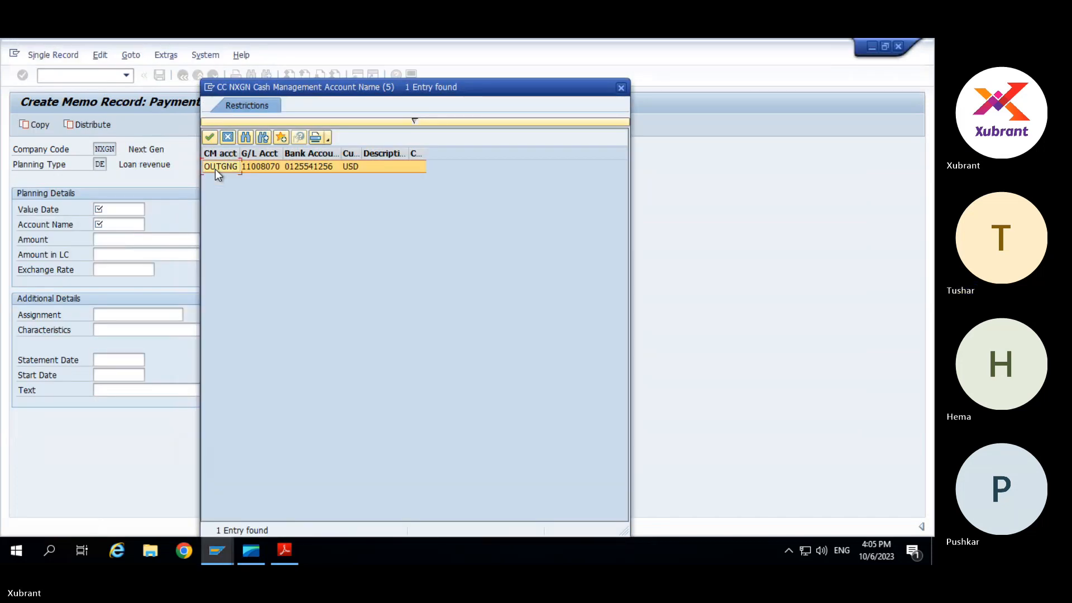
Switch to the Fiori launchpad, search the apps for "memo" and open Manage Memo Records.
key("alt+Tab")
key("alt+Tab")
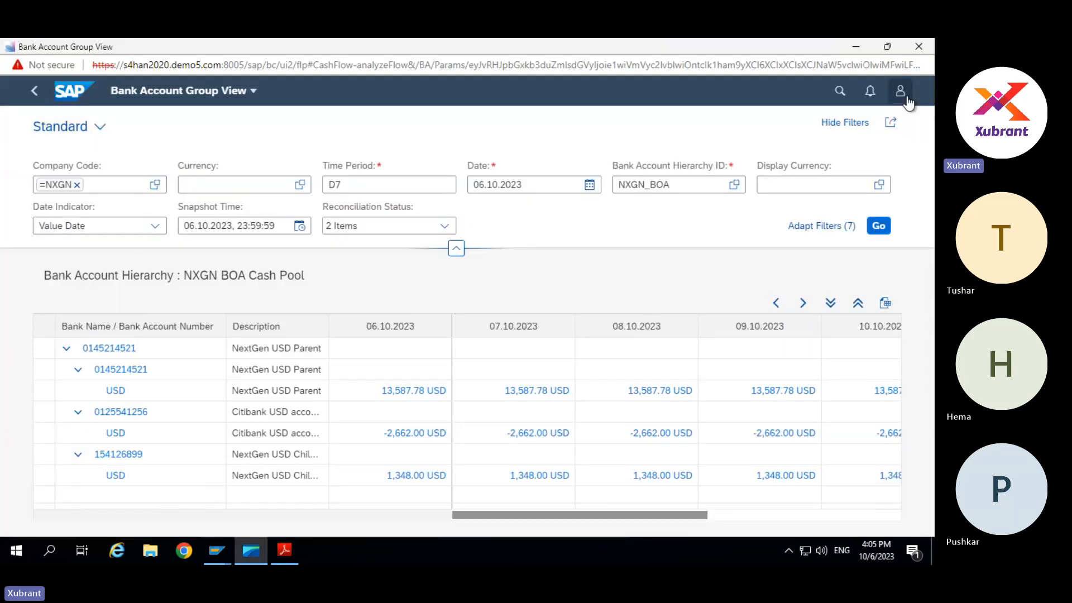
key("Return")
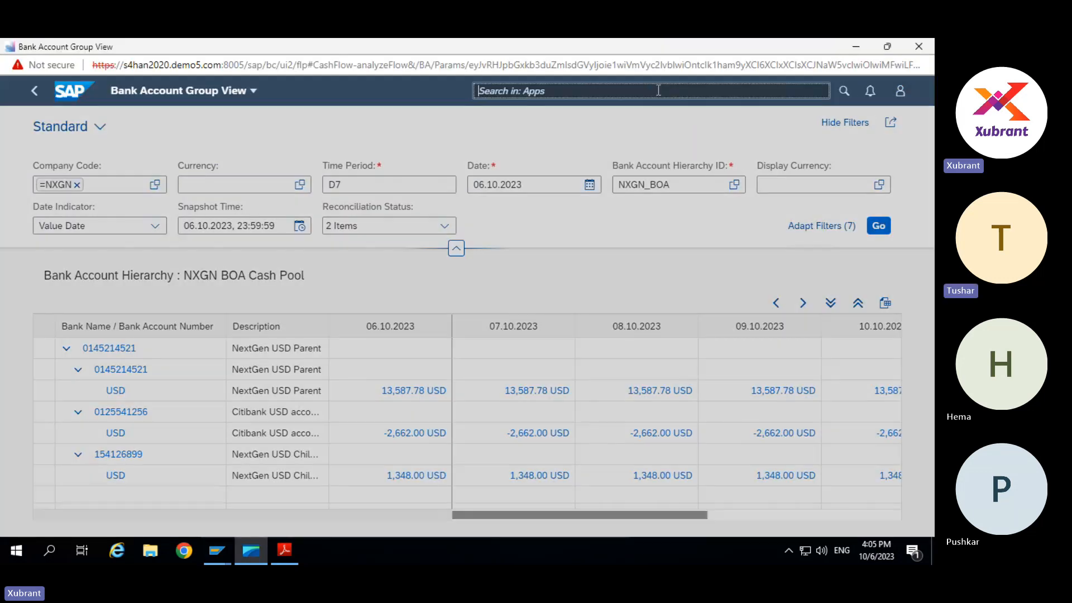
type("memo")
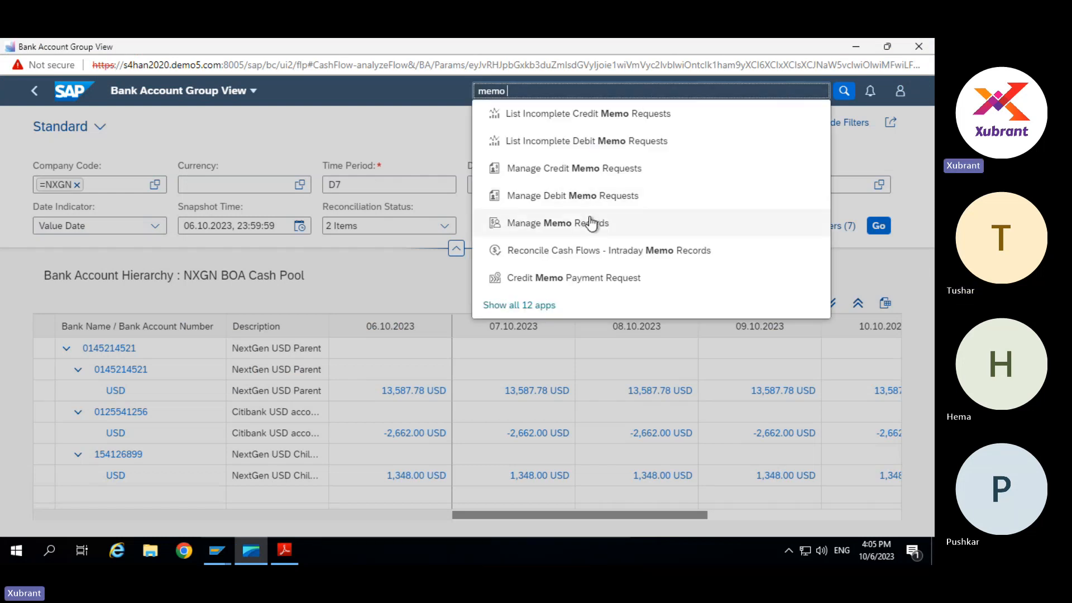
left_click(650, 217)
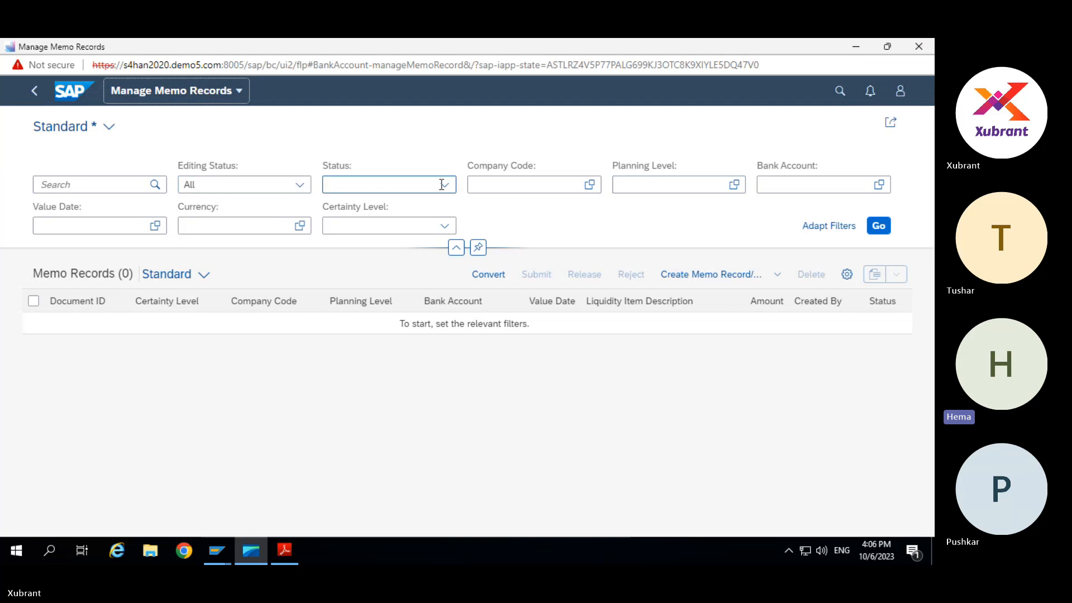
Filter the memo records by company code NXGN, load them, and open the B0 (Supplier Financing) record.
left_click(496, 188)
type("nxgn")
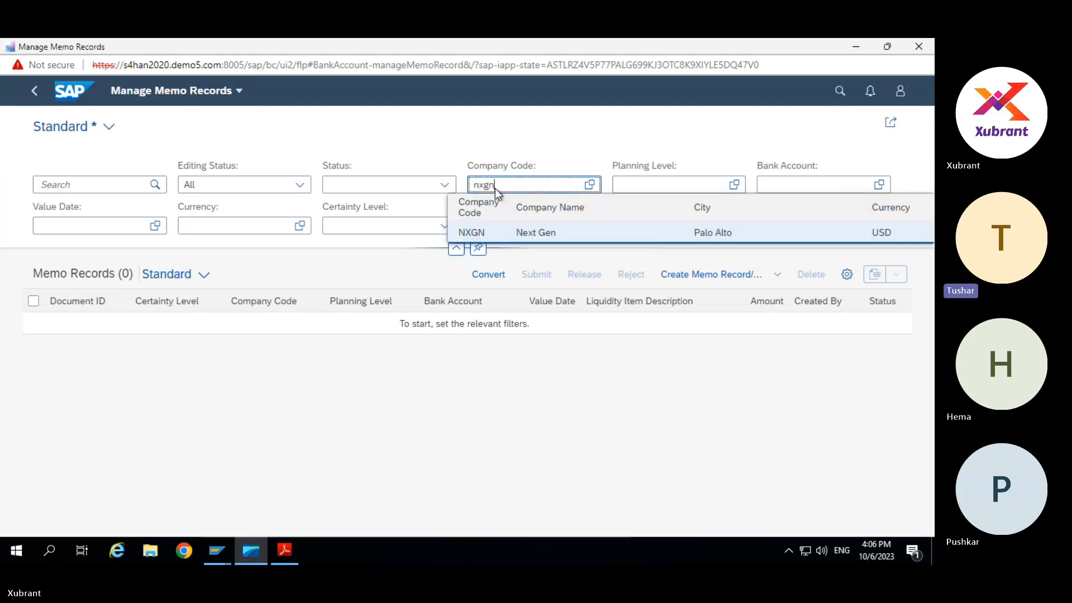
key("Return")
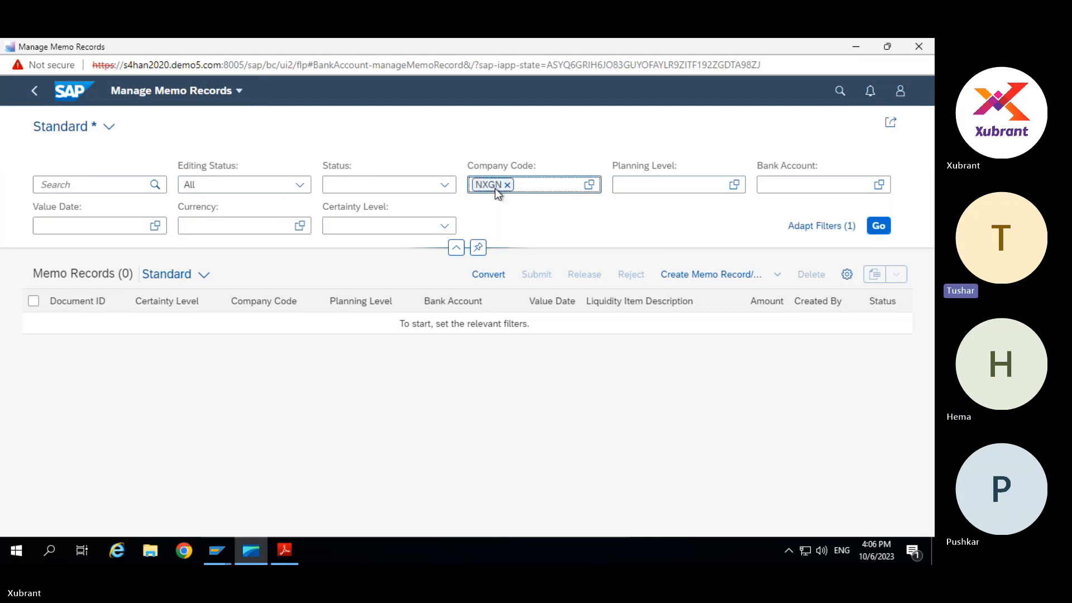
left_click(877, 227)
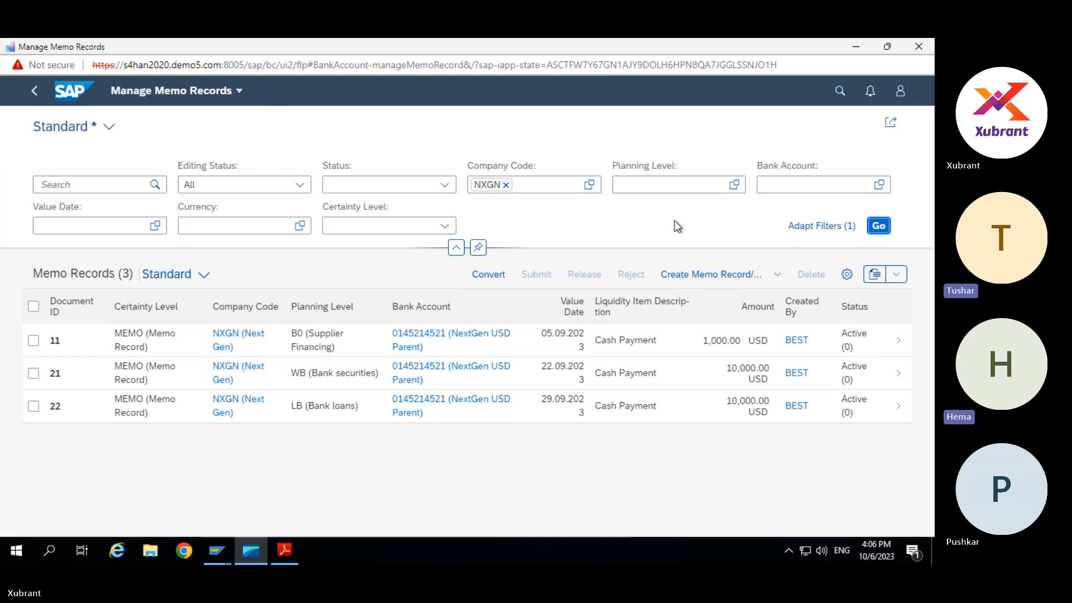
left_click(352, 342)
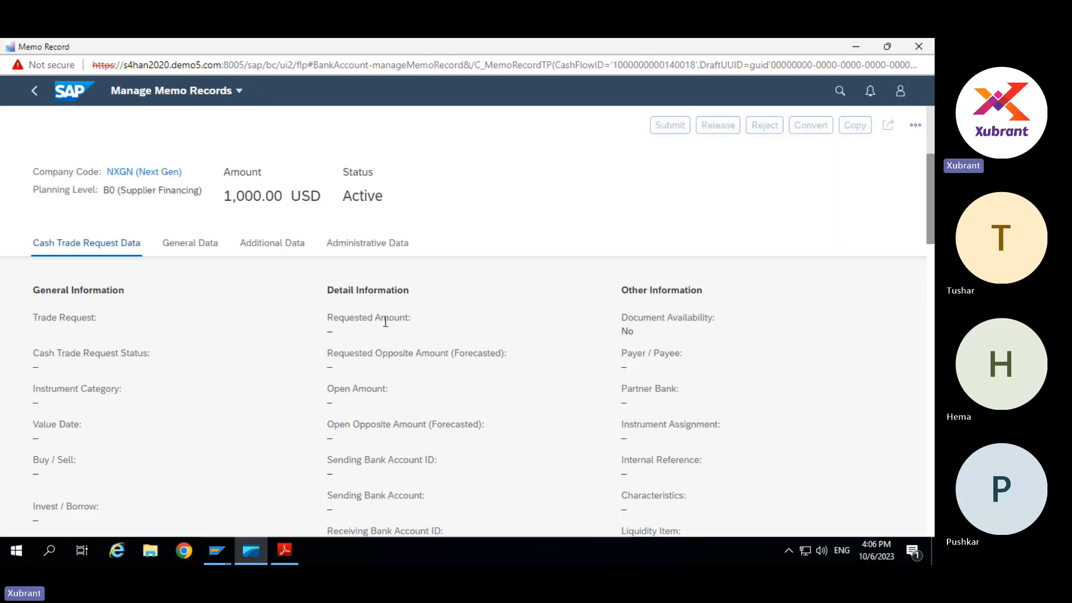
Compare the B0 memo record's bank account and house bank details with the OUTGNG entry in SAP GUI's Cash Management Account Names table.
key("alt+Tab")
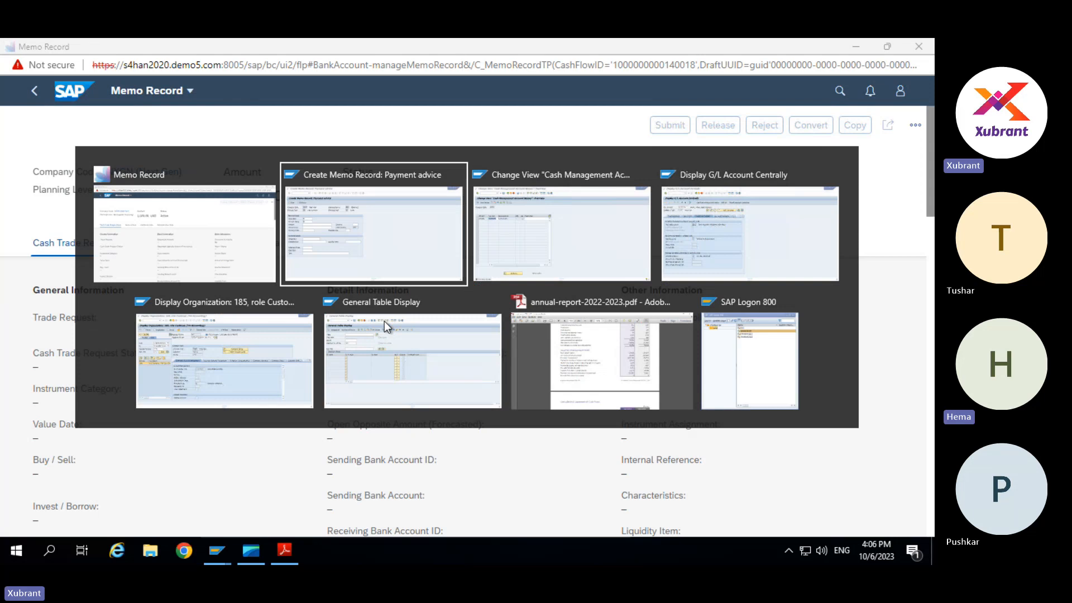
key("alt+Tab")
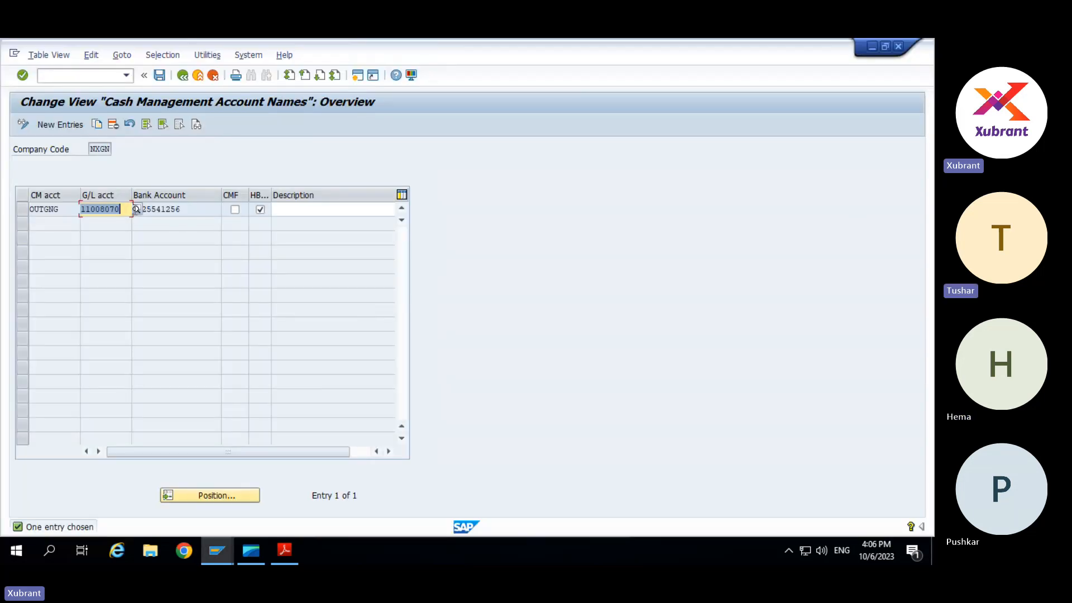
key("Tab")
key("shift+Tab")
key("alt+Tab")
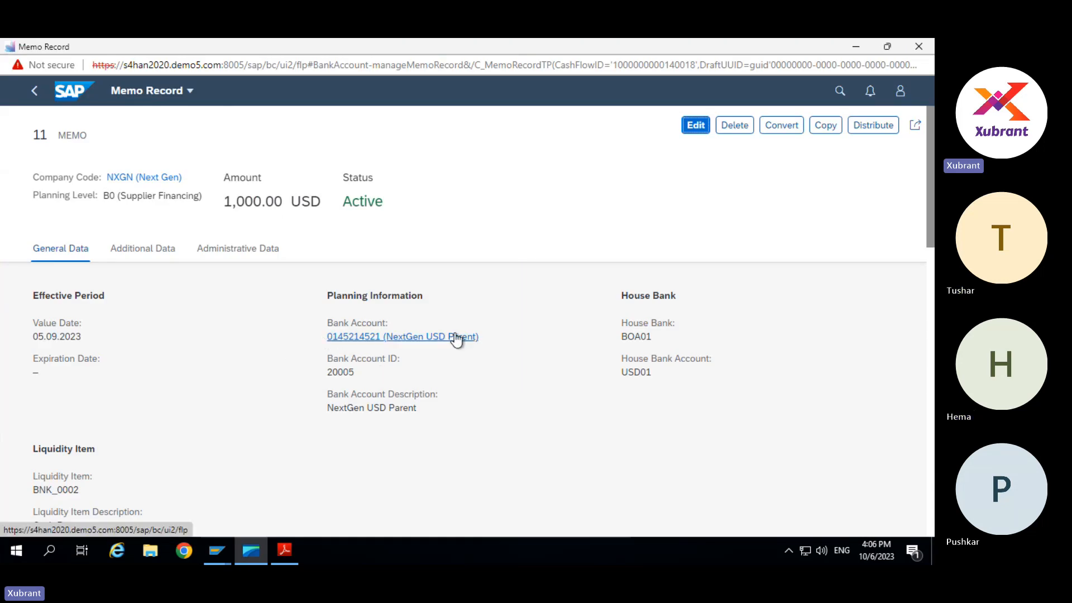
scroll(296, 373, "down", 3)
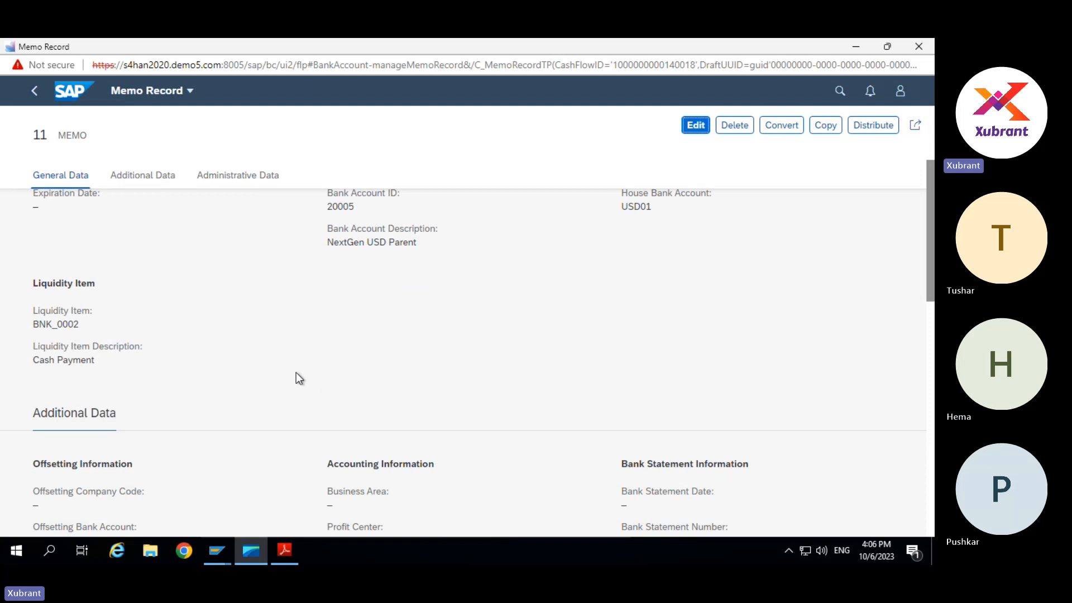
scroll(296, 373, "up", 3)
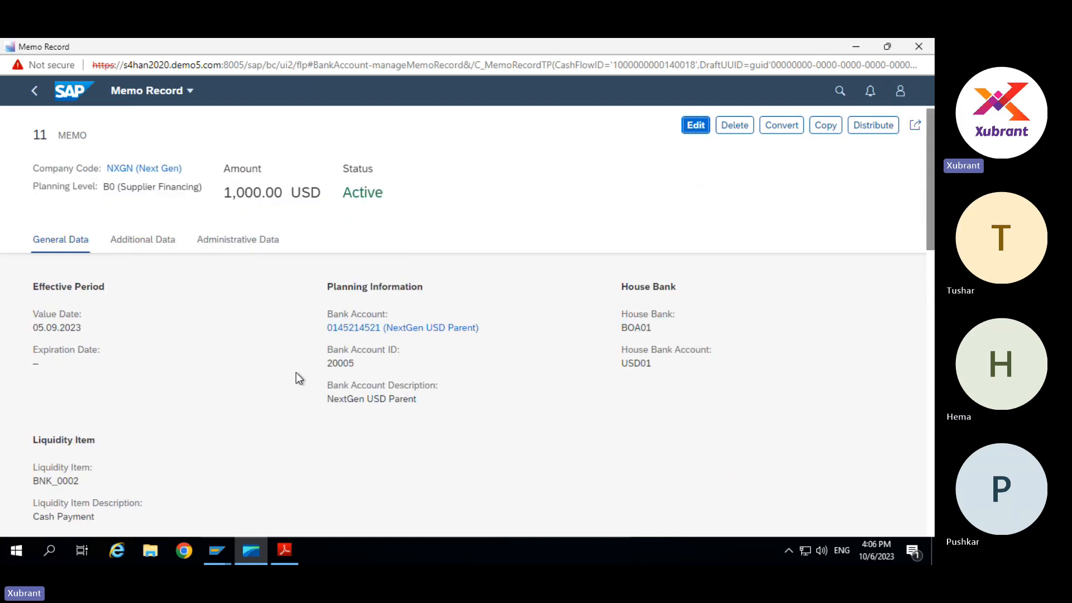
key("alt+Tab")
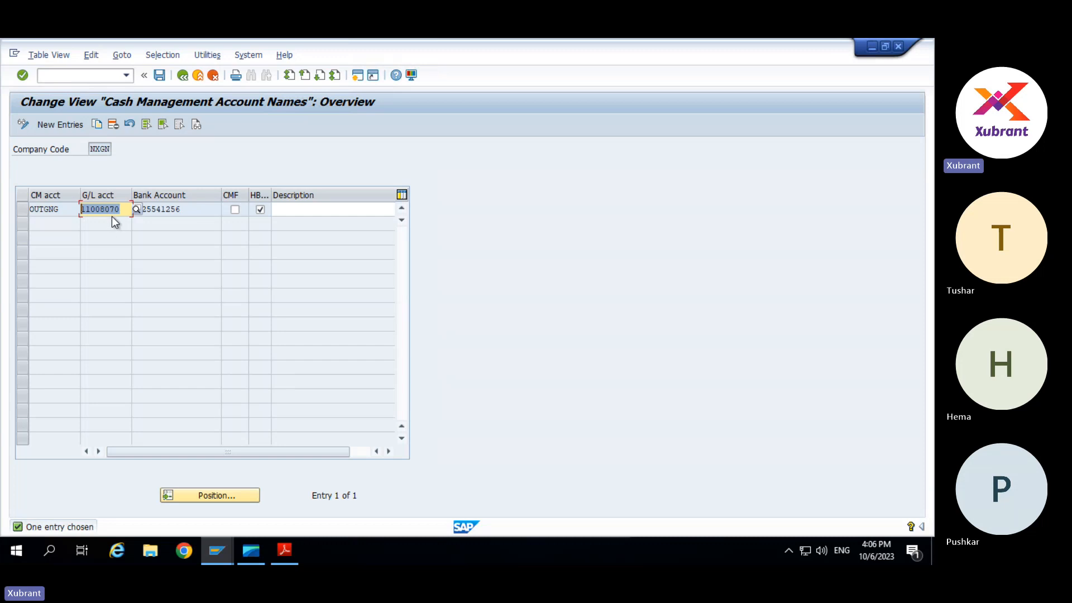
key("alt+Tab")
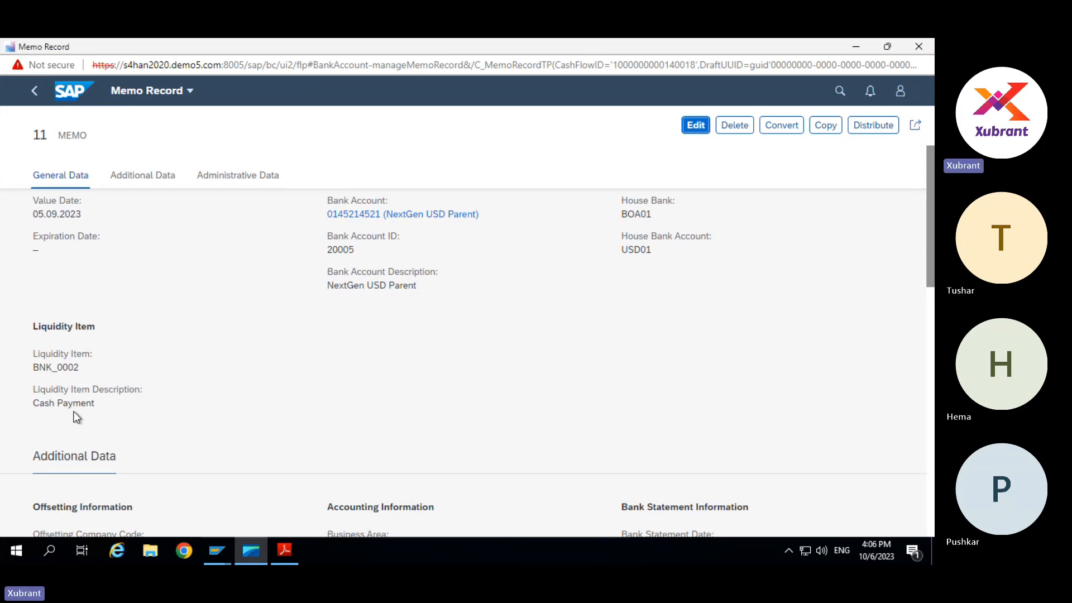
Examine the memo record's liquidity item description, additional data and administrative data in the Fiori app.
left_click_drag(33, 404, 120, 400)
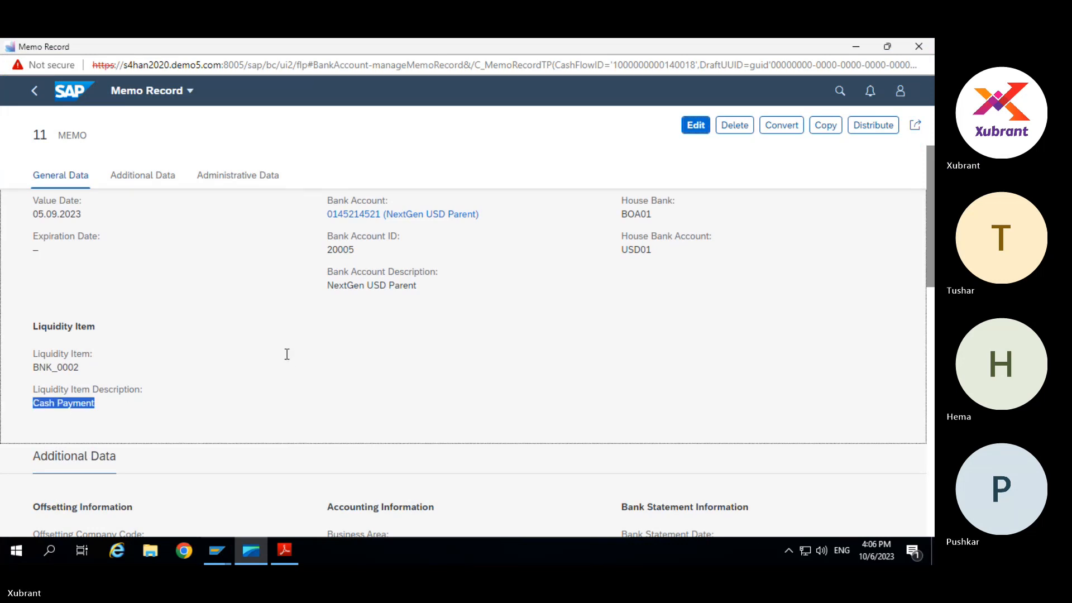
scroll(287, 354, "down", 10)
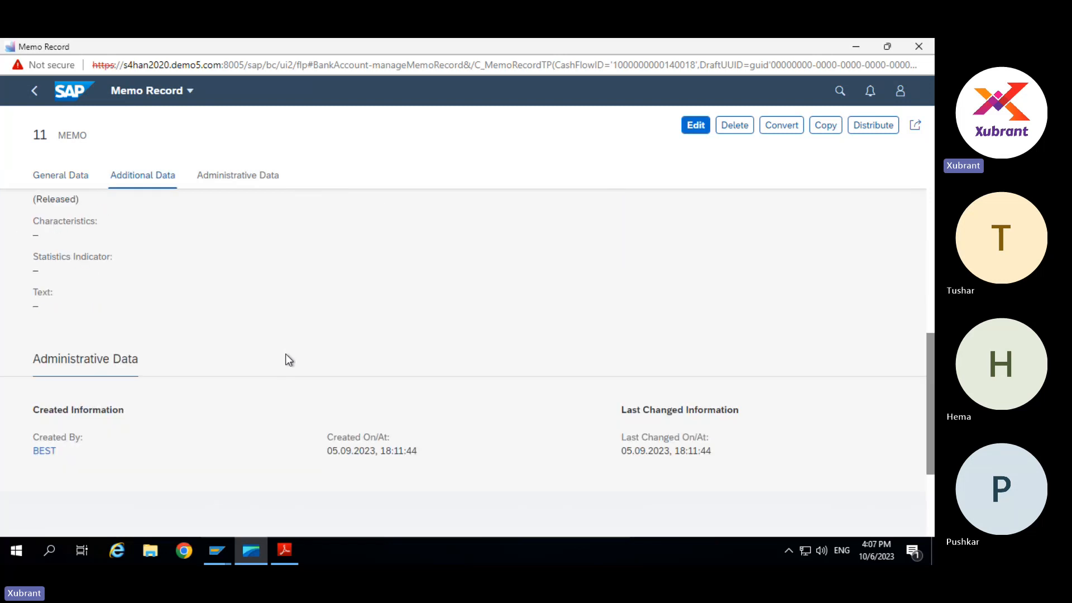
scroll(288, 359, "down", 2)
scroll(288, 356, "up", 12)
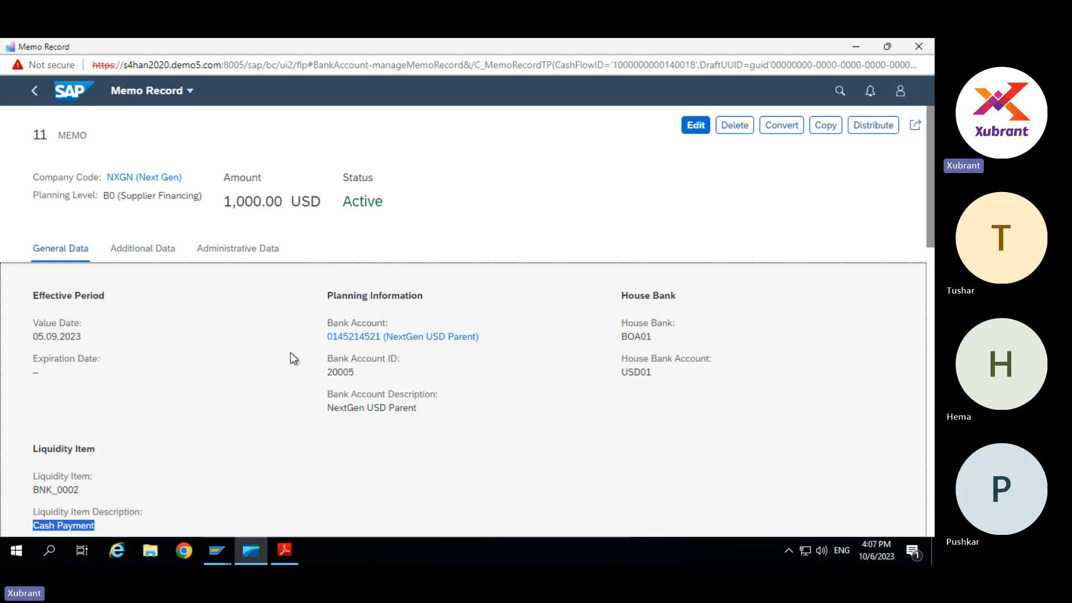
scroll(305, 342, "down", 10)
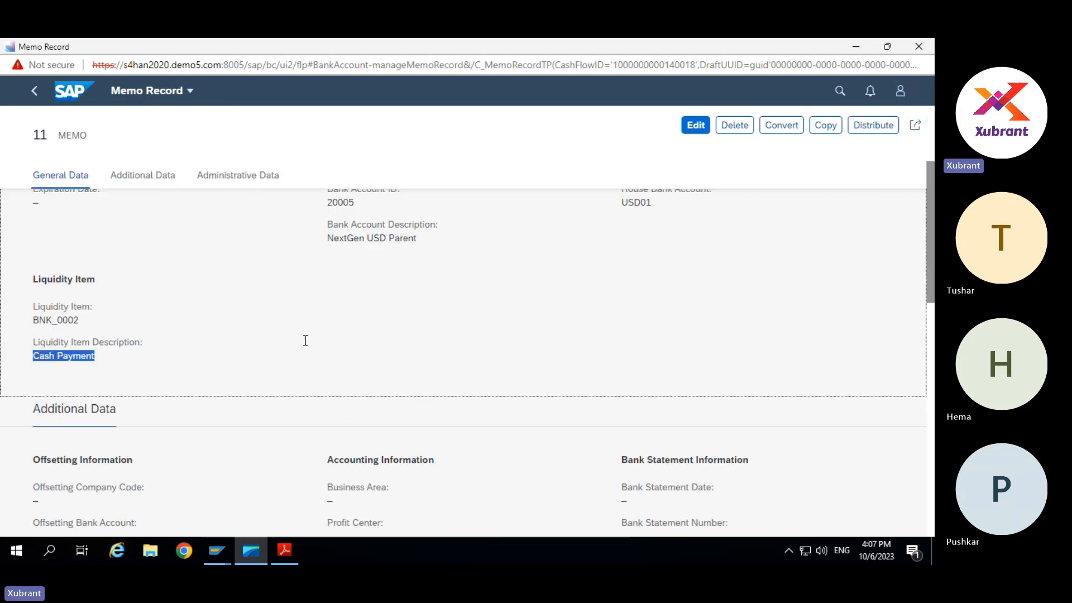
scroll(307, 346, "down", 6)
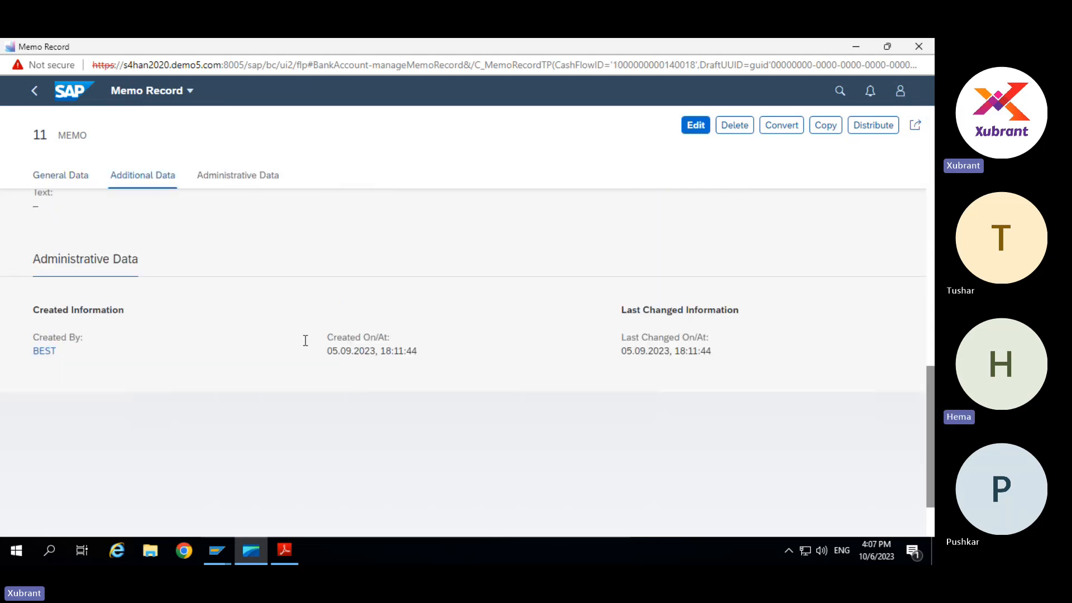
scroll(307, 346, "up", 4)
Recheck the memo record's general and planning information against the G/L account assignment in the Cash Management Account Names table.
key("alt+Tab")
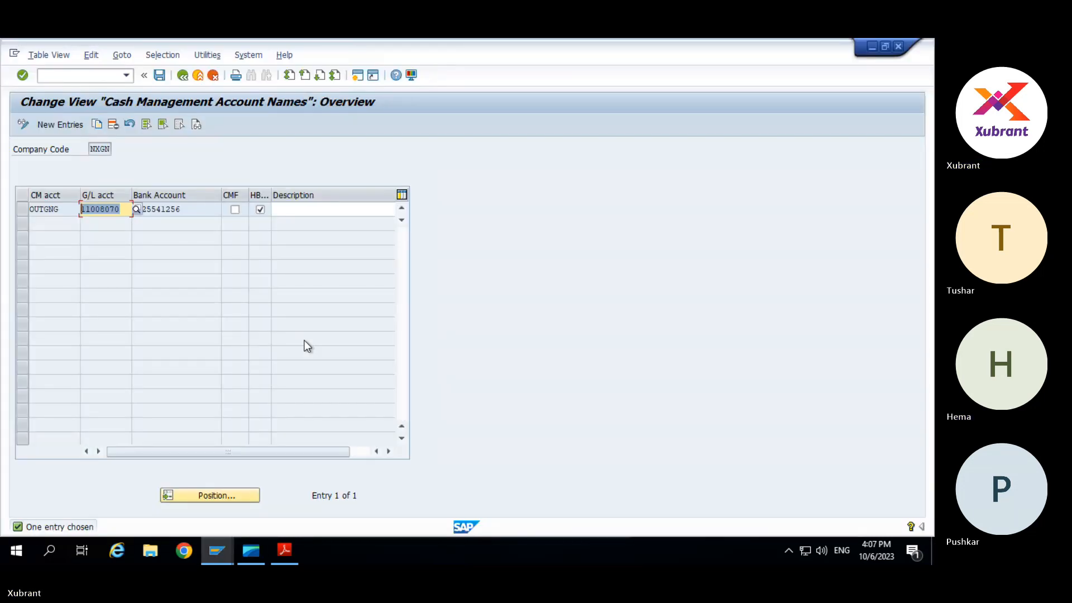
key("alt+Tab")
scroll(305, 344, "up", 5)
scroll(304, 340, "up", 5)
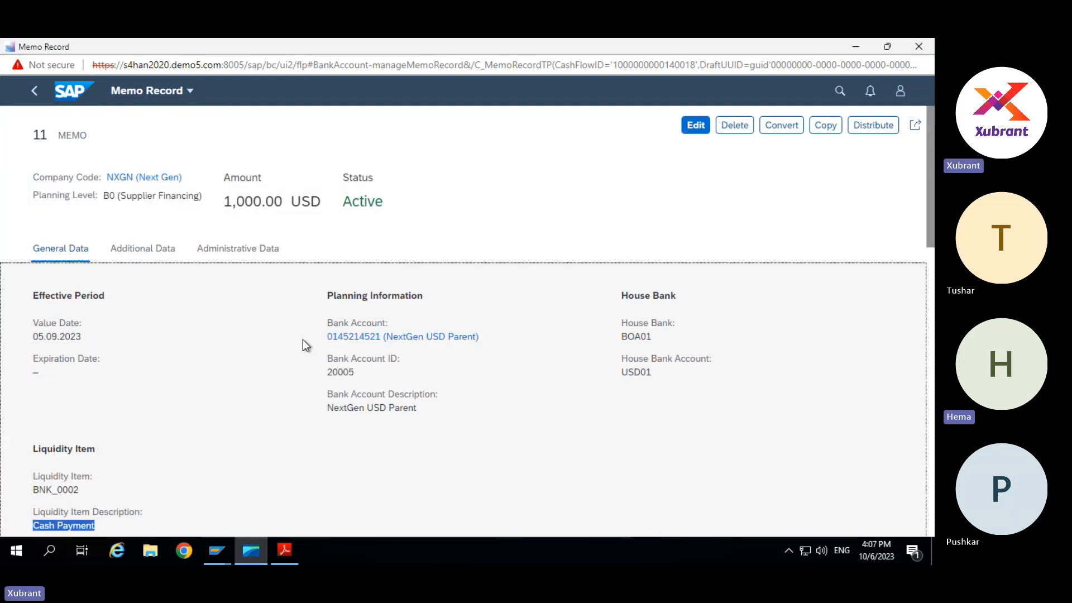
key("alt+Tab")
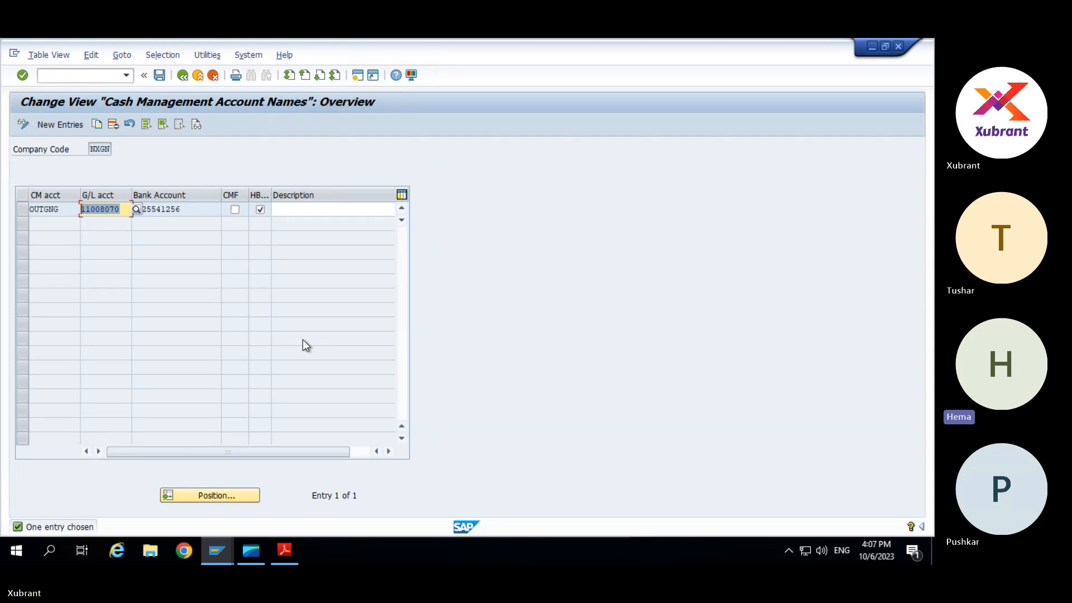
key("alt+Tab")
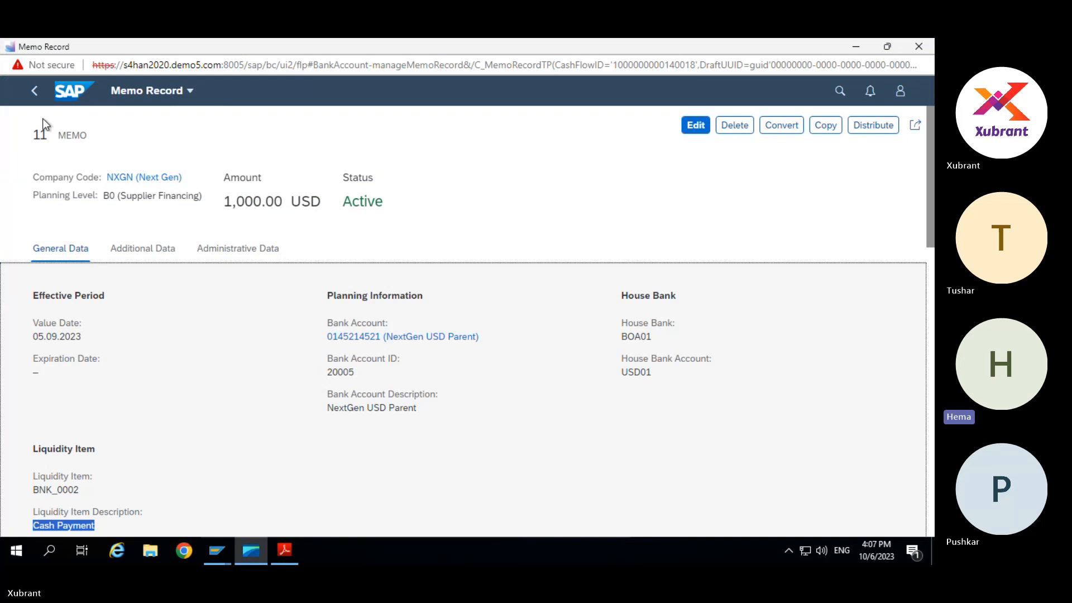
Reopen memo record 11 (Supplier Financing) from the NXGN memo record list and convert it into an inactive record.
left_click(34, 94)
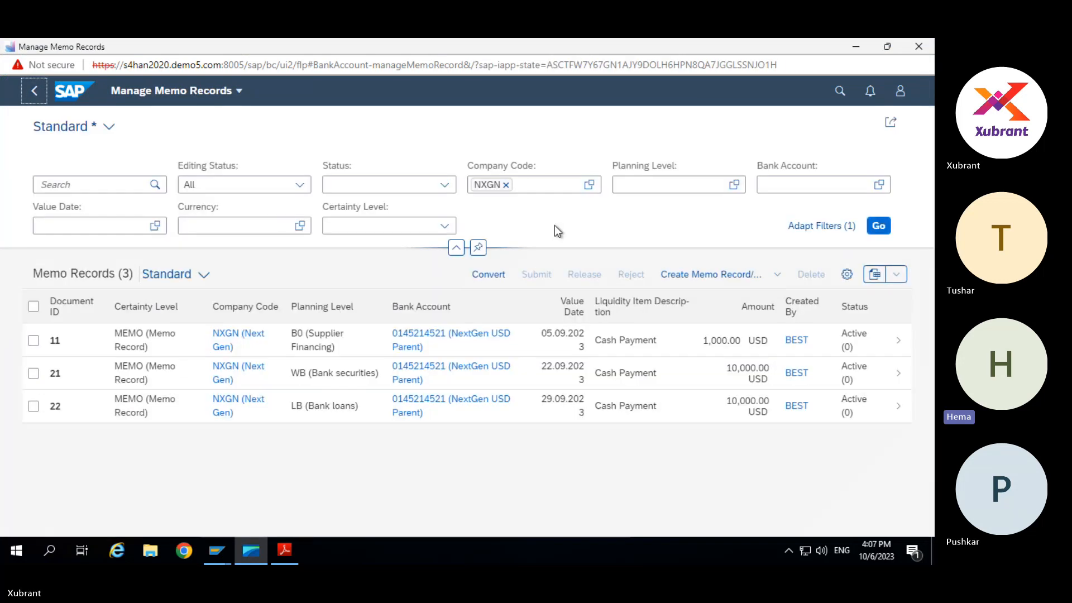
left_click(479, 348)
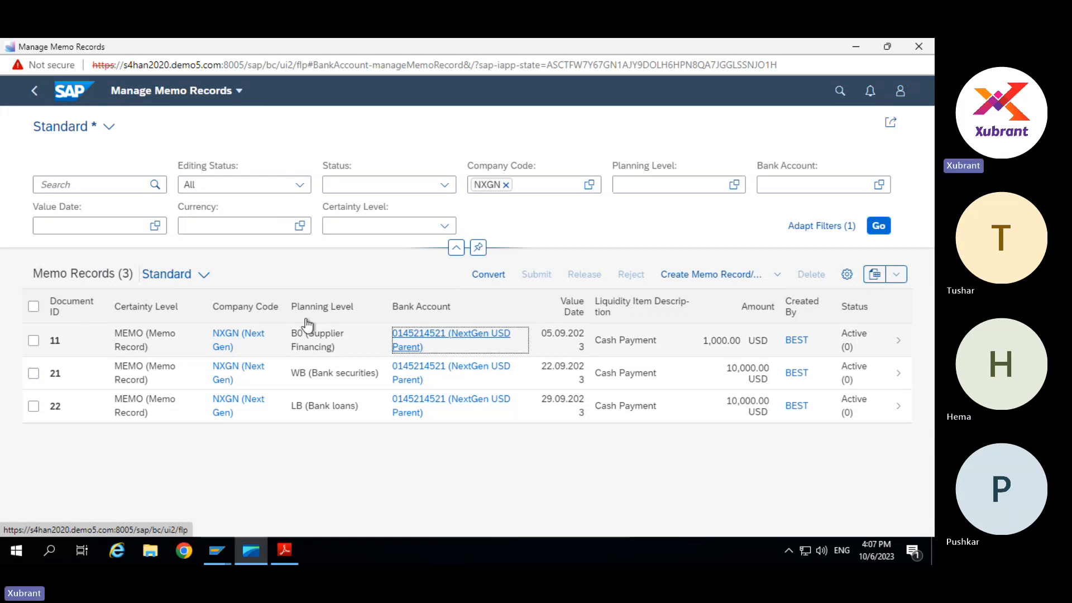
left_click(479, 276)
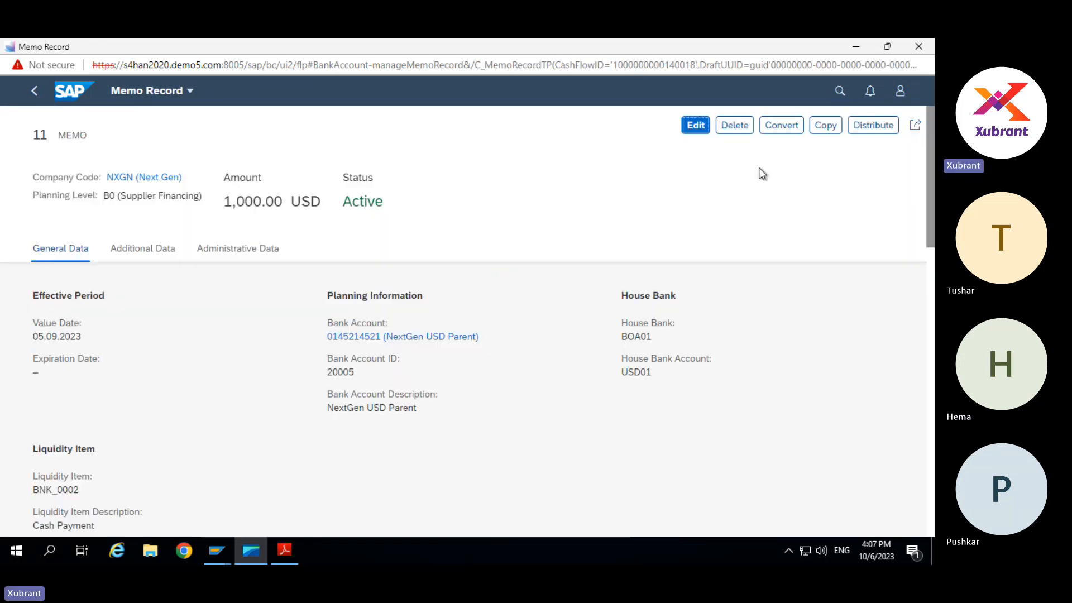
left_click(792, 127)
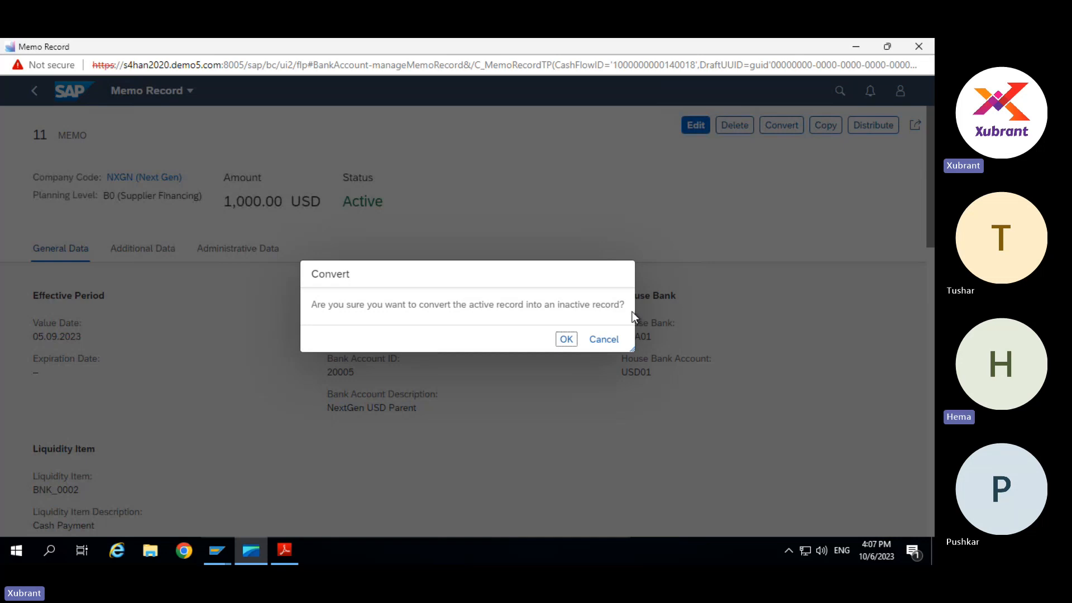
left_click(567, 340)
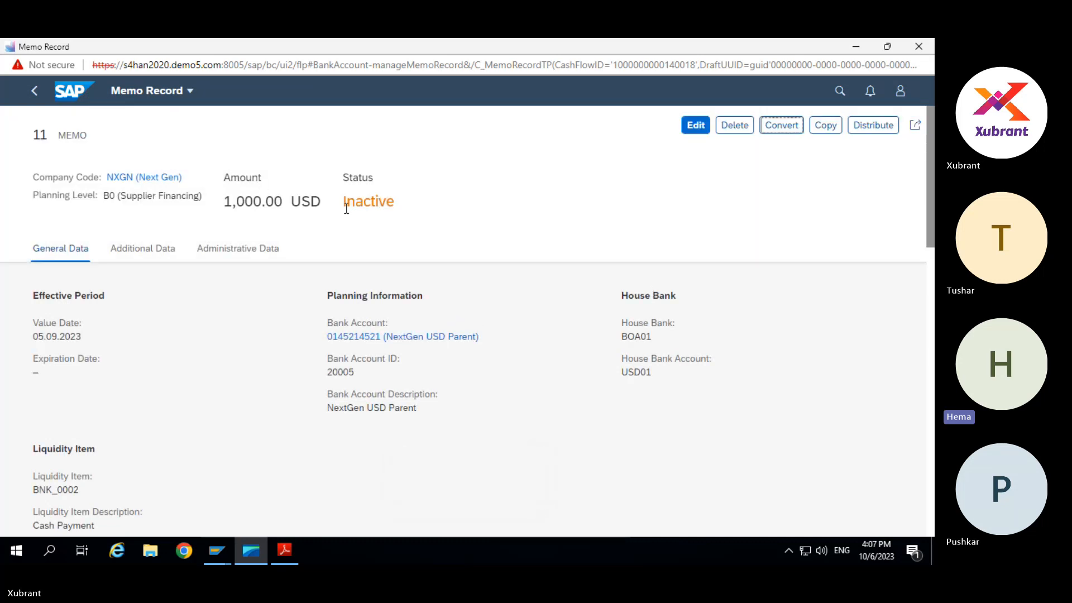
left_click_drag(340, 202, 422, 204)
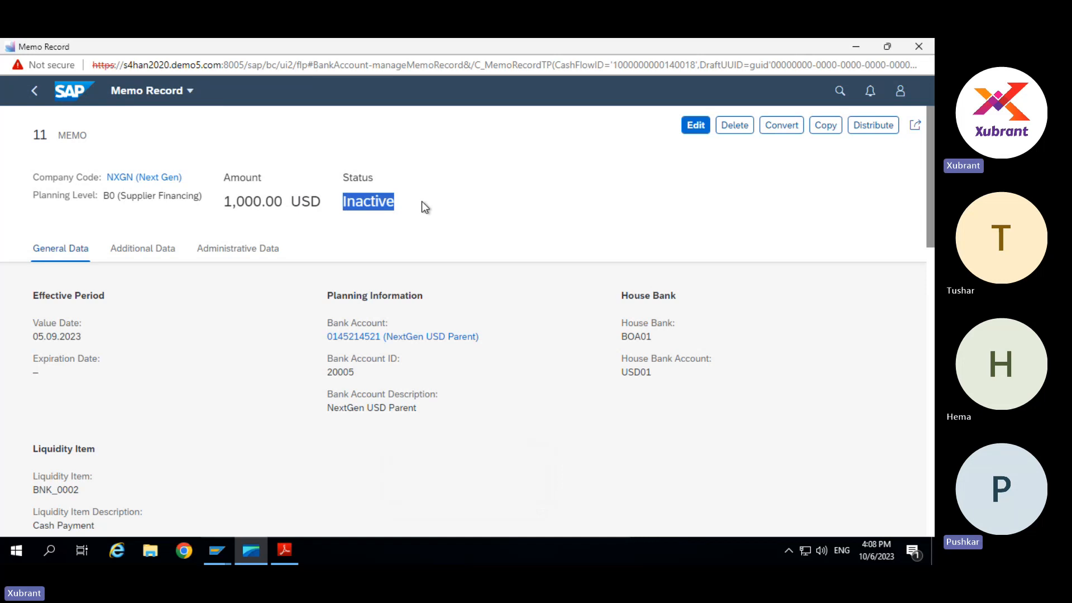
Switch to SAP GUI and review the planning level assignments for cash trade requests and the NXGN cash management account names.
key("alt+Tab")
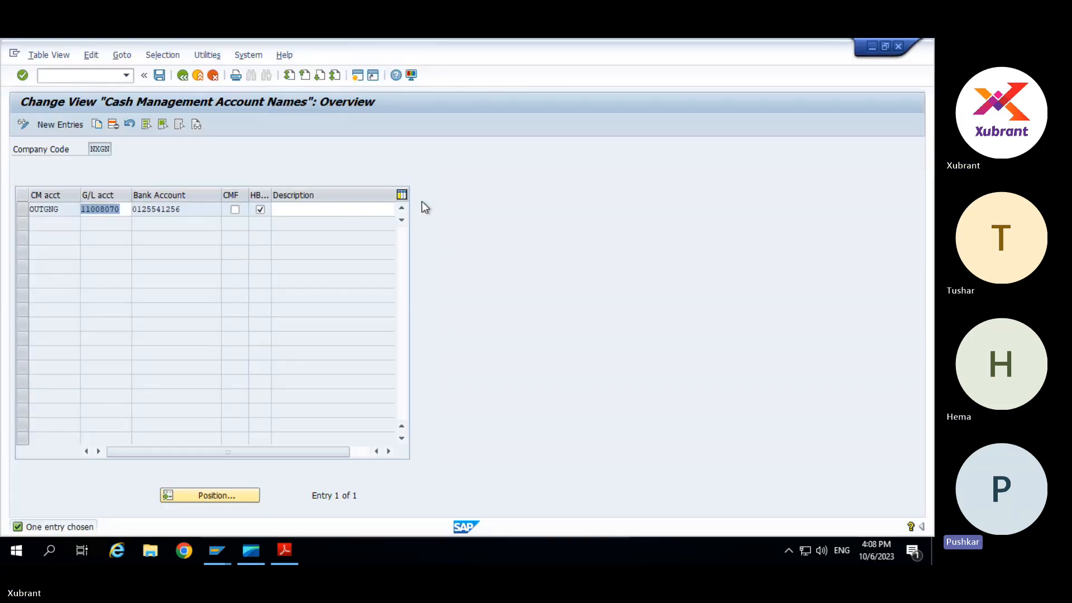
key("F3")
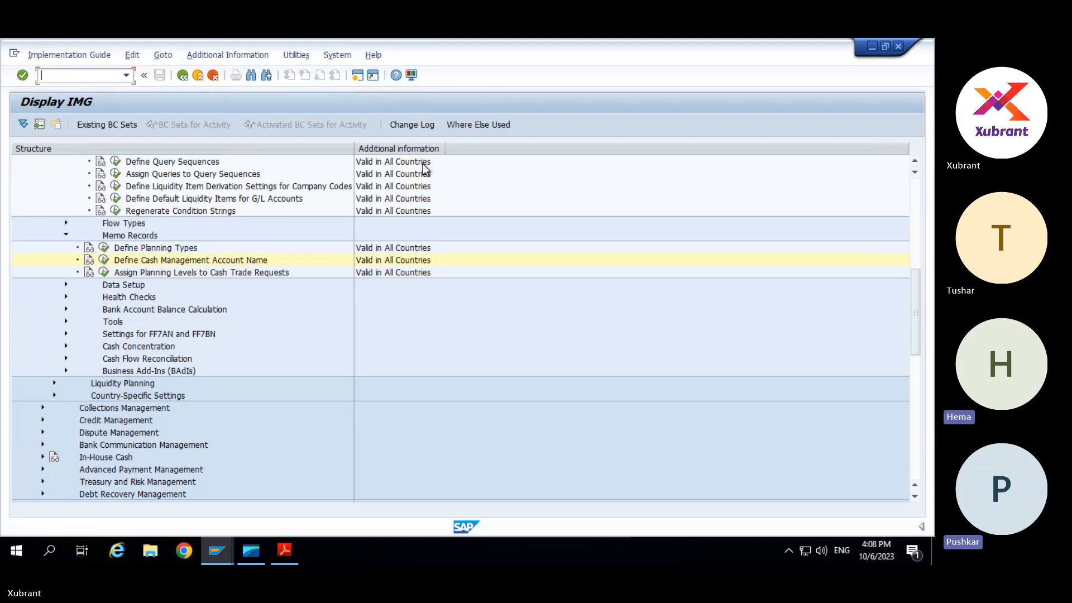
left_click(104, 272)
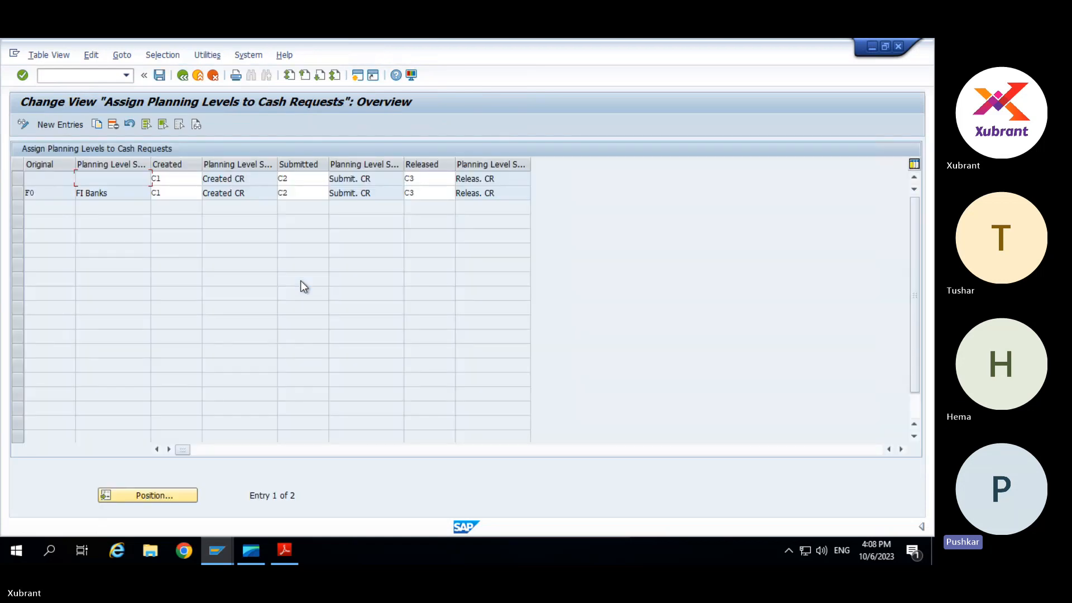
key("F3")
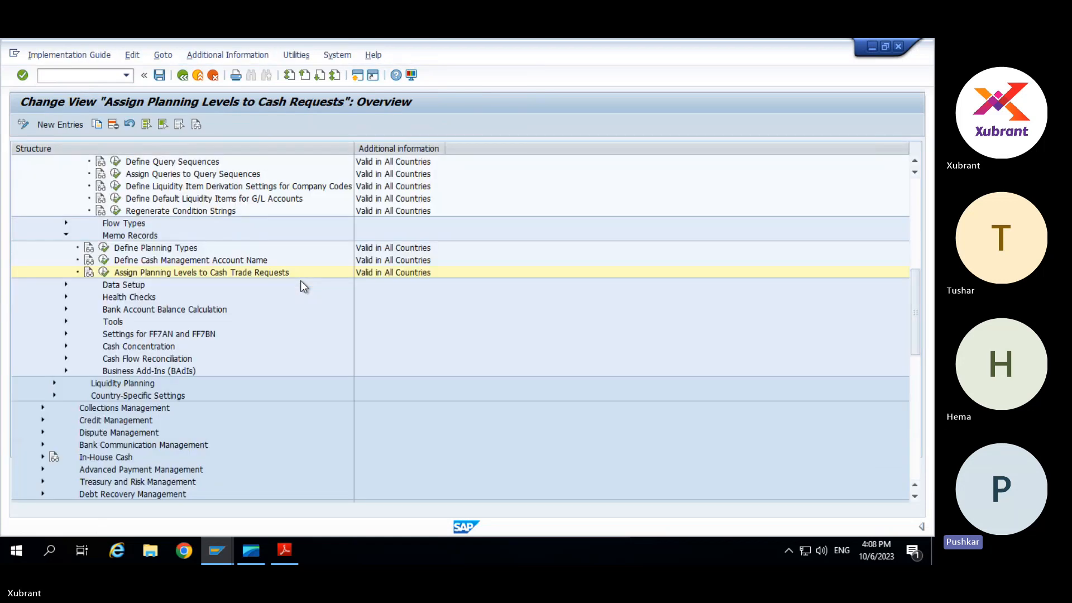
left_click(104, 273)
key("Return")
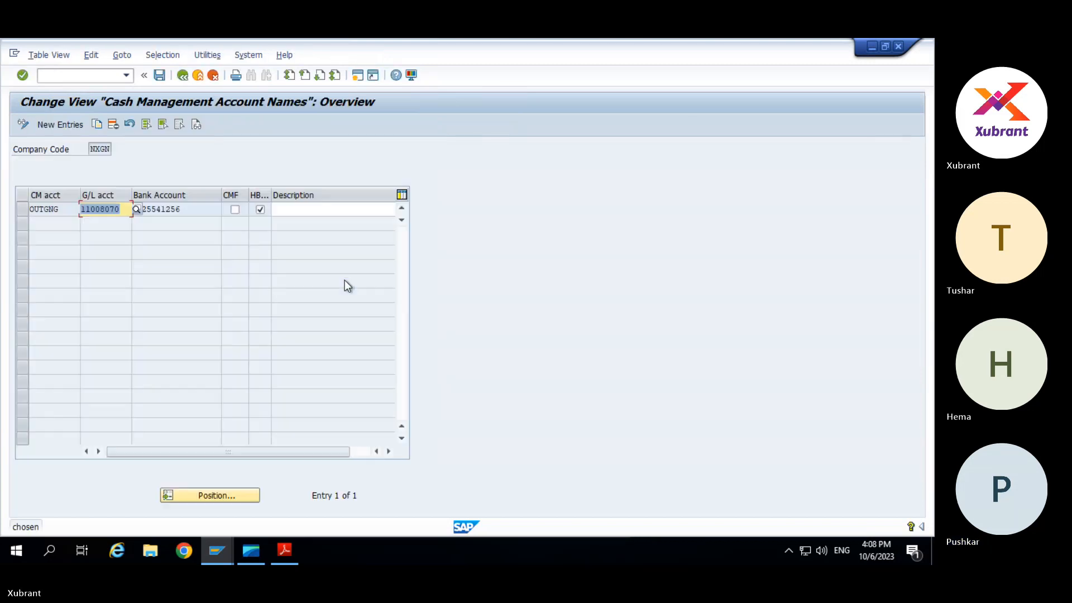
key("F3")
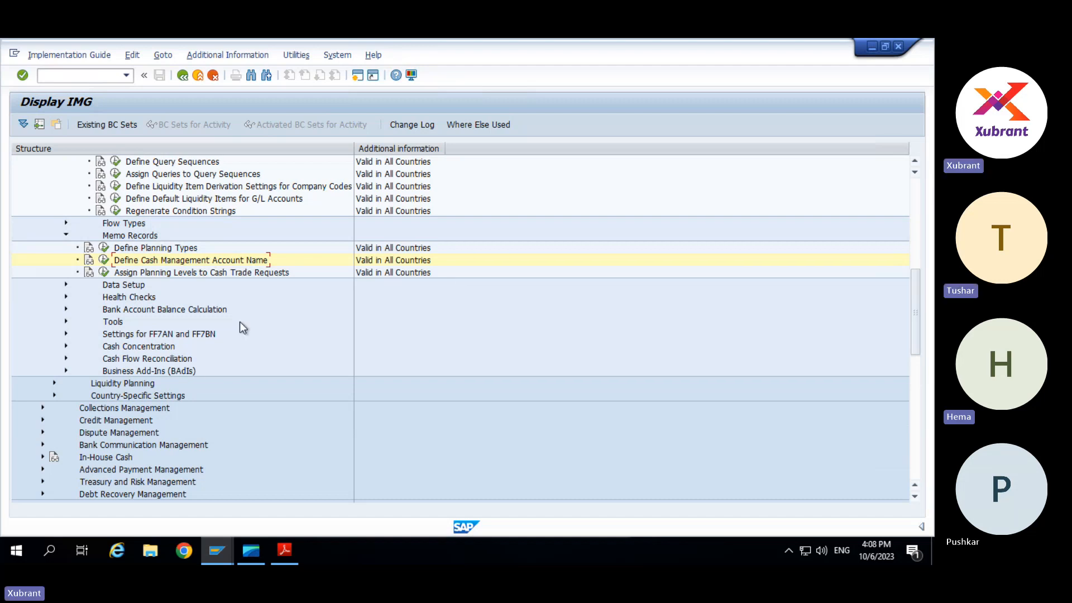
Expand Settings for FF7AN and FF7BN, and open Define levels in payment requests under Planning Levels and Planning Groups.
left_click(66, 333)
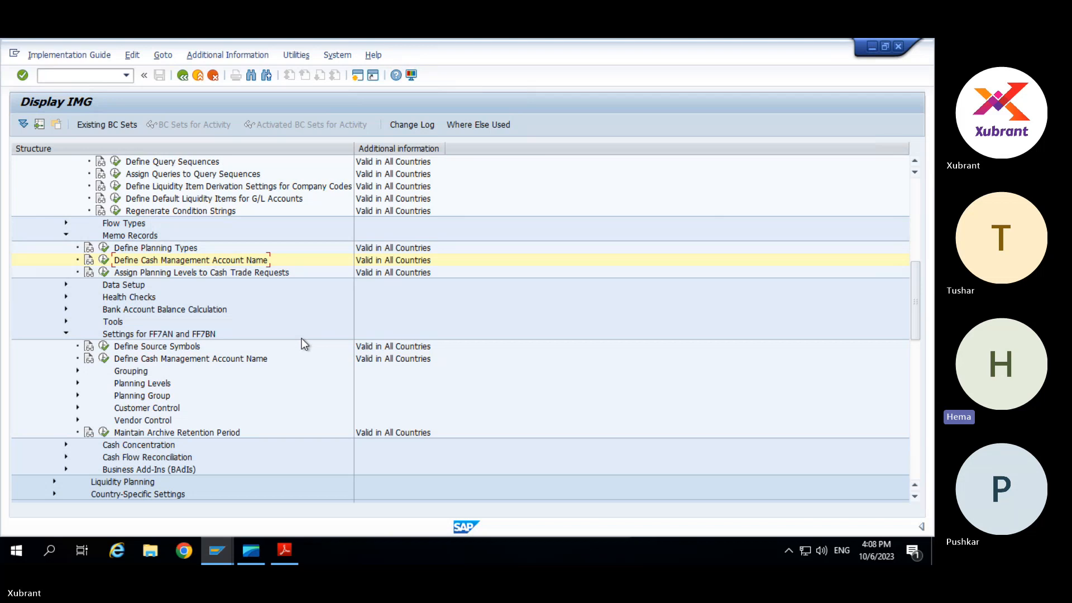
scroll(257, 304, "up", 8)
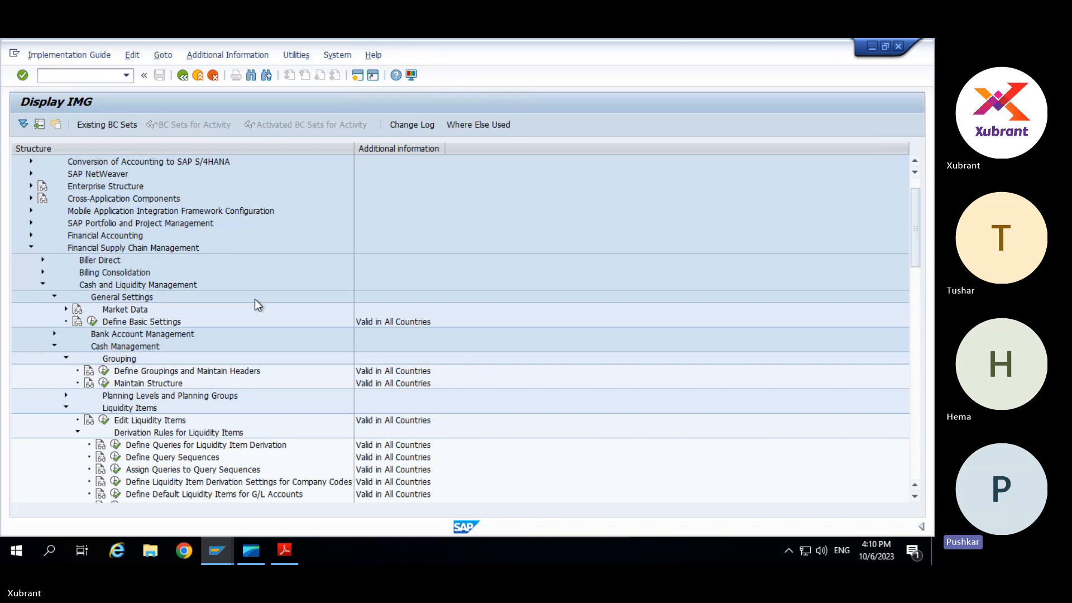
left_click(67, 396)
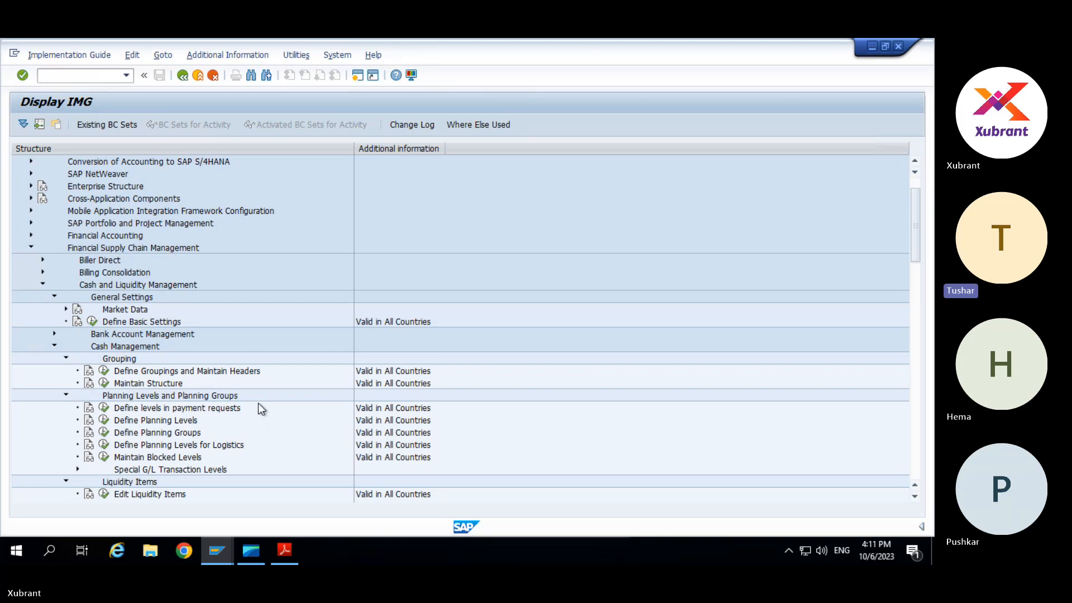
left_click(104, 408)
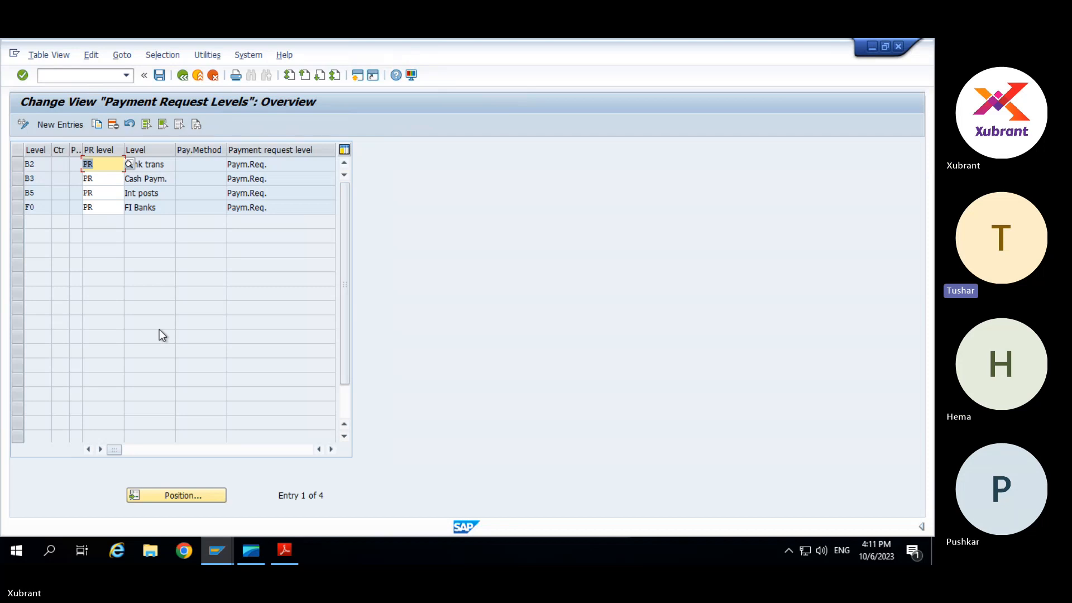
List the possible planning levels for the B2 payment request entry, keeping the value list beside the table for comparison.
left_click(49, 163)
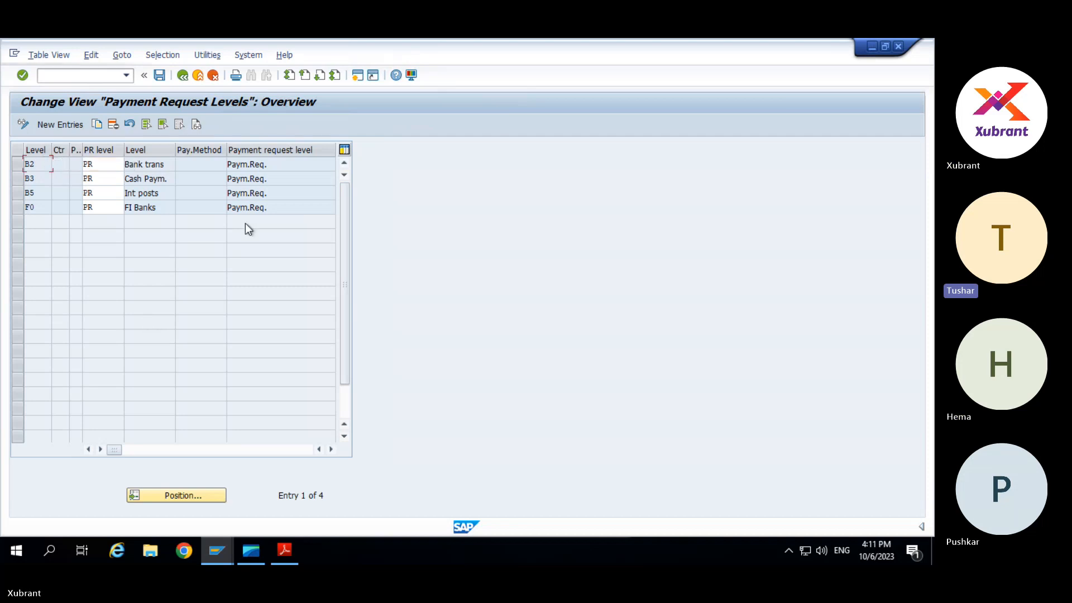
key("F4")
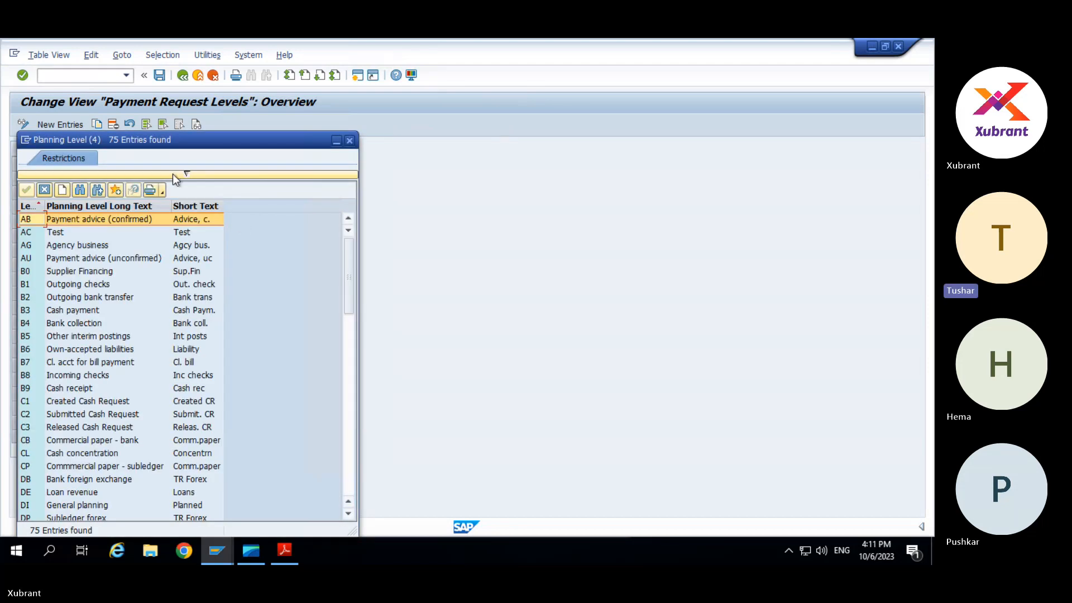
left_click_drag(192, 148, 499, 149)
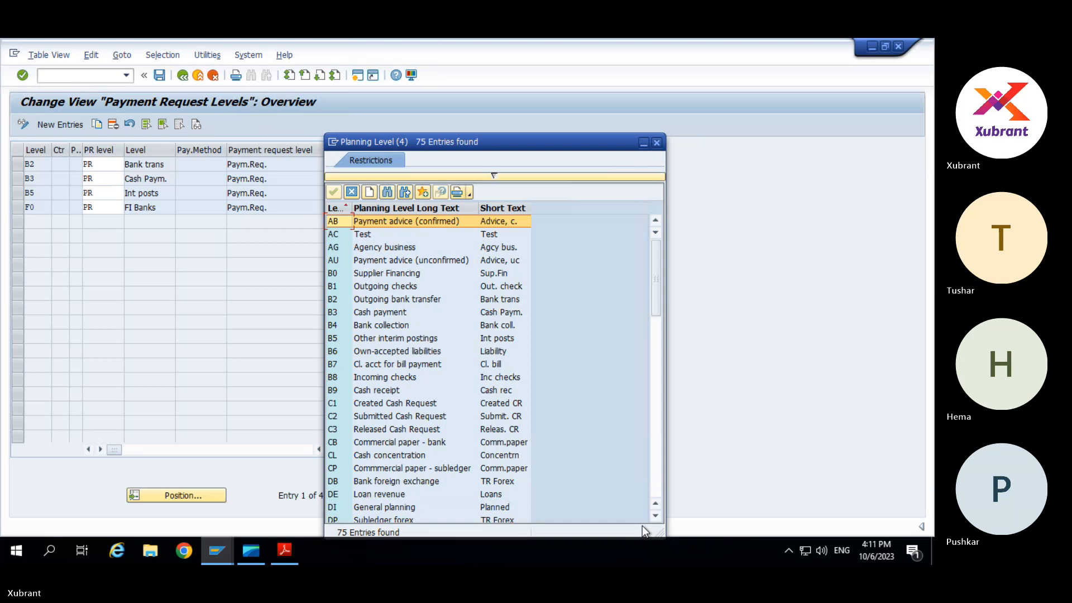
Close the planning level list, return to the IMG and read the documentation for Define levels in payment requests.
key("Escape")
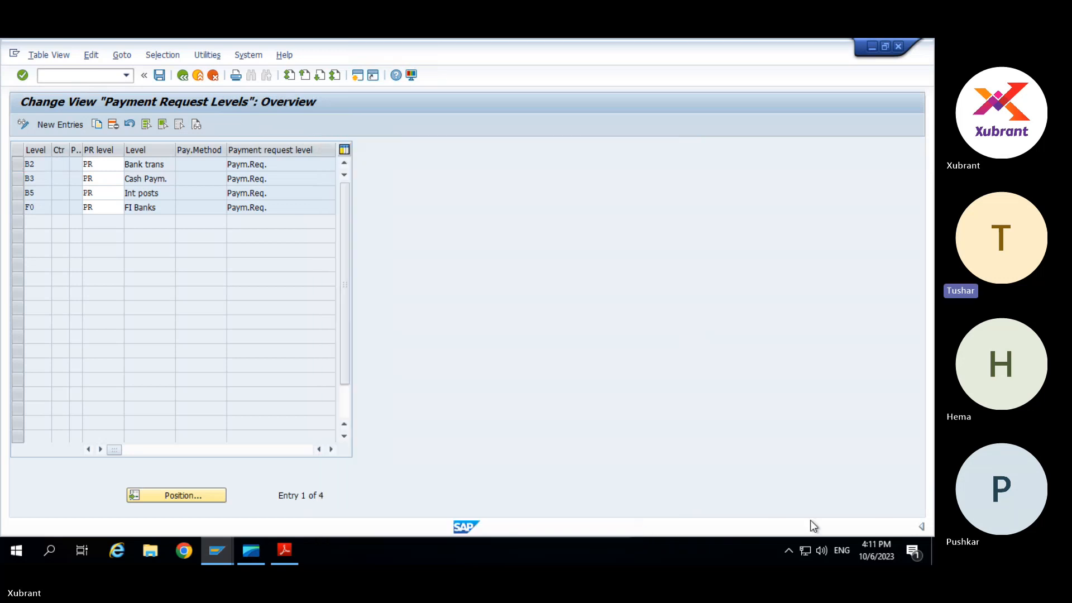
key("F3")
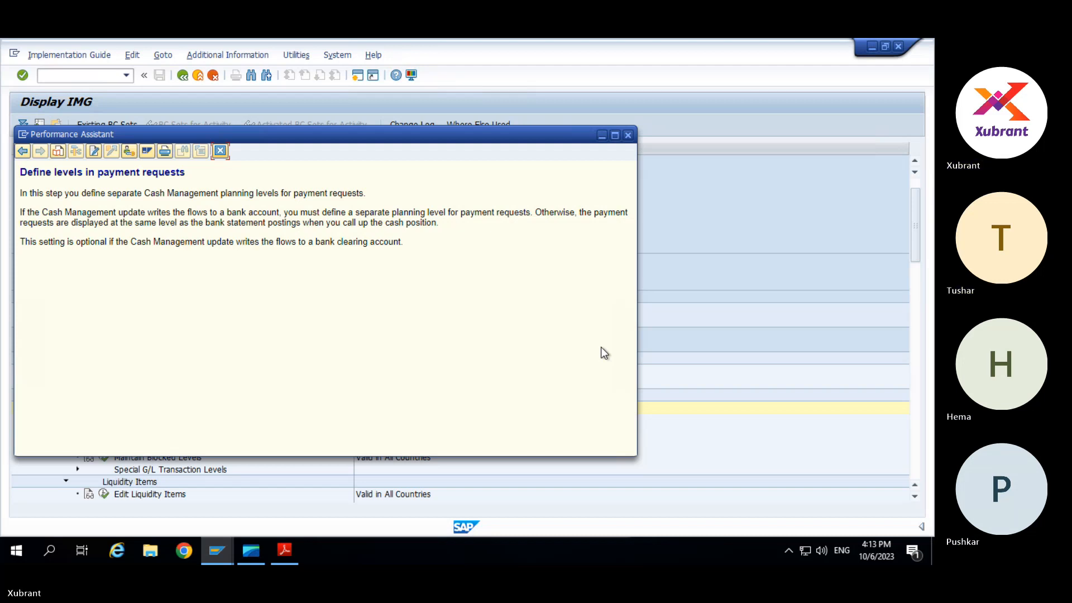
left_click(651, 303)
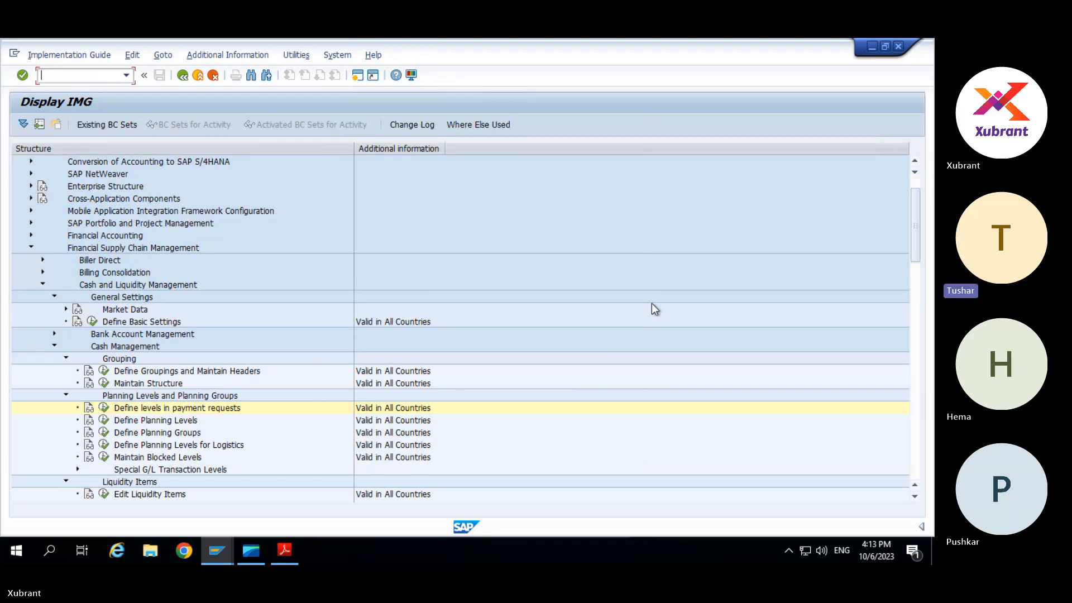
Reopen Define levels in payment requests and list the possible country keys for the B2 entry.
left_click(104, 408)
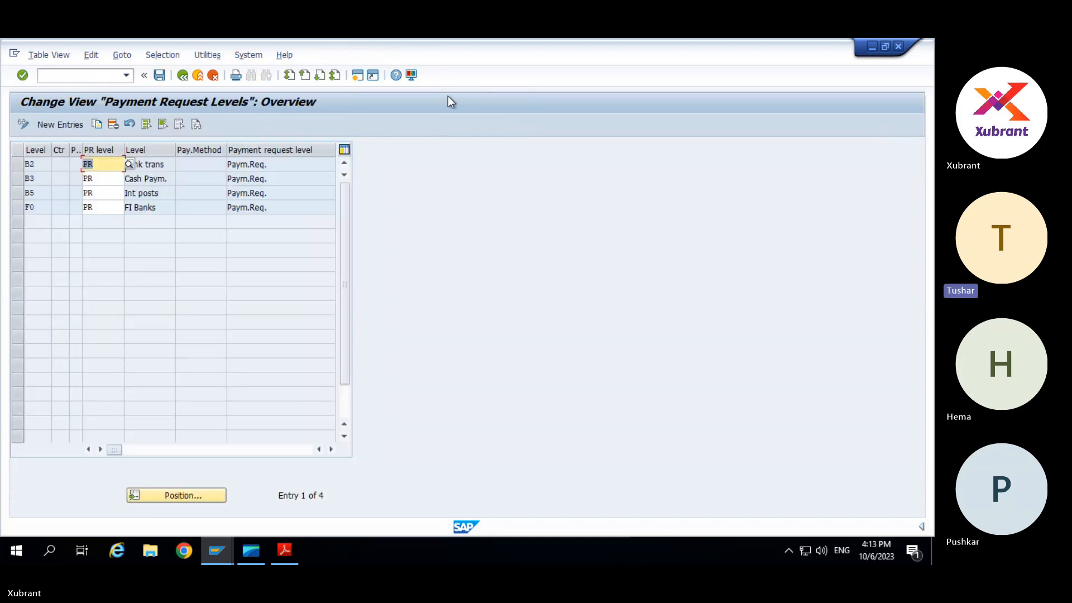
key("F3")
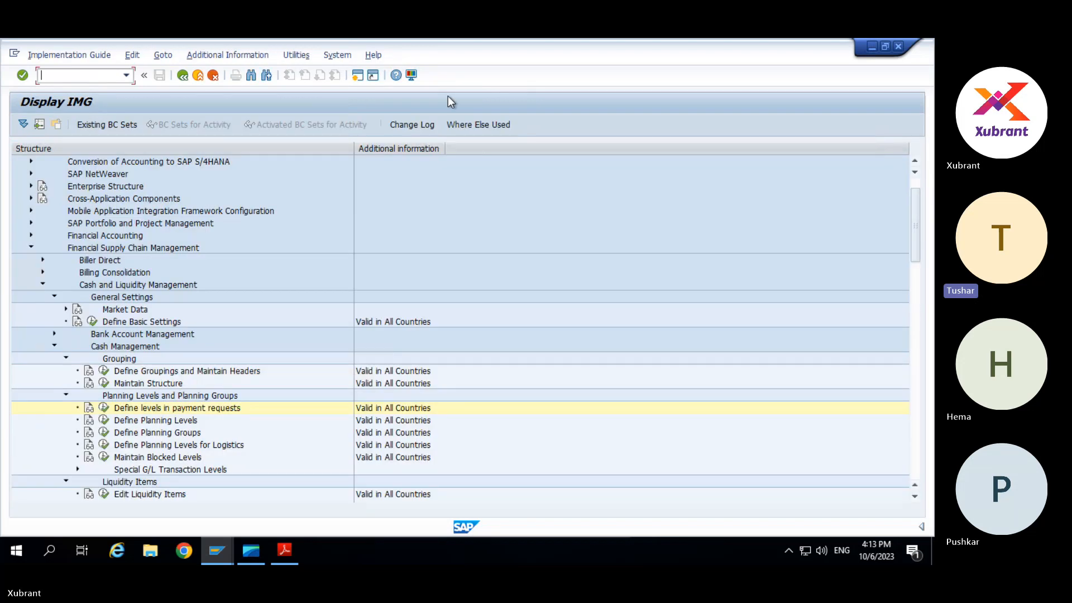
left_click(104, 408)
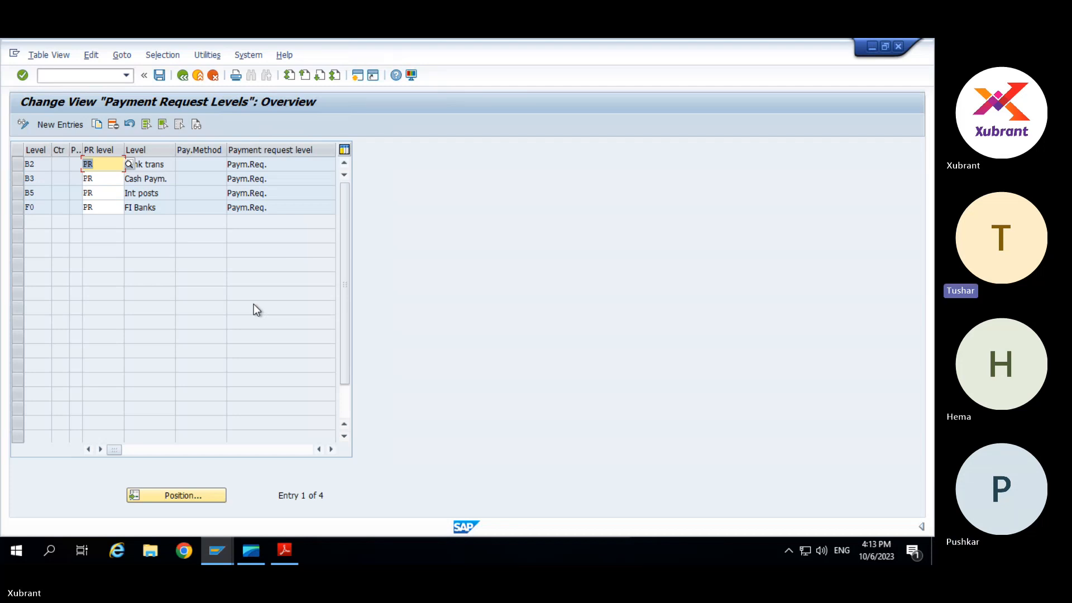
left_click(62, 165)
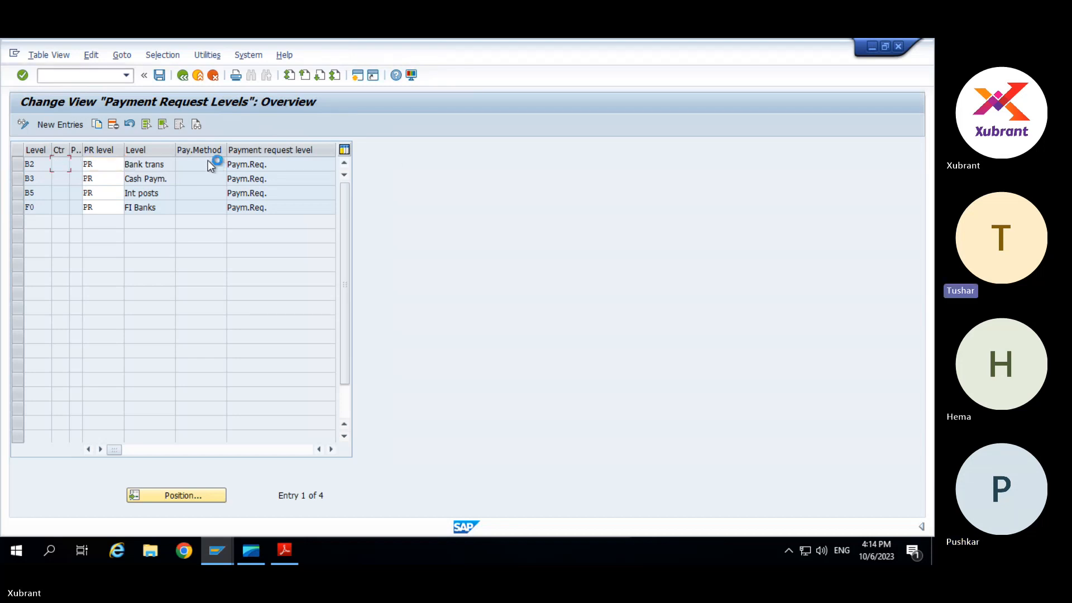
key("F4")
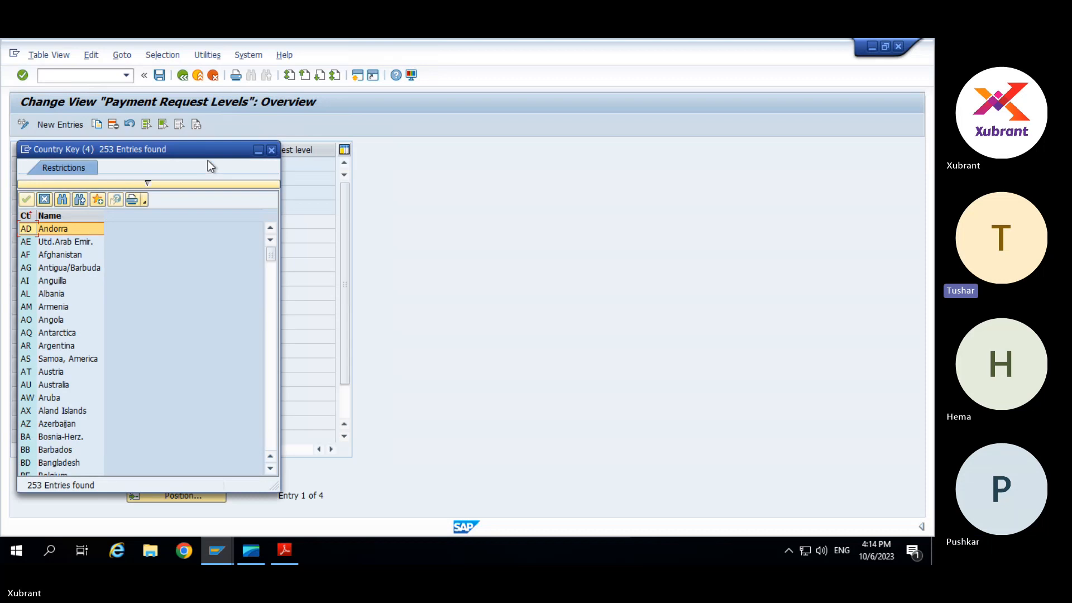
left_click(271, 149)
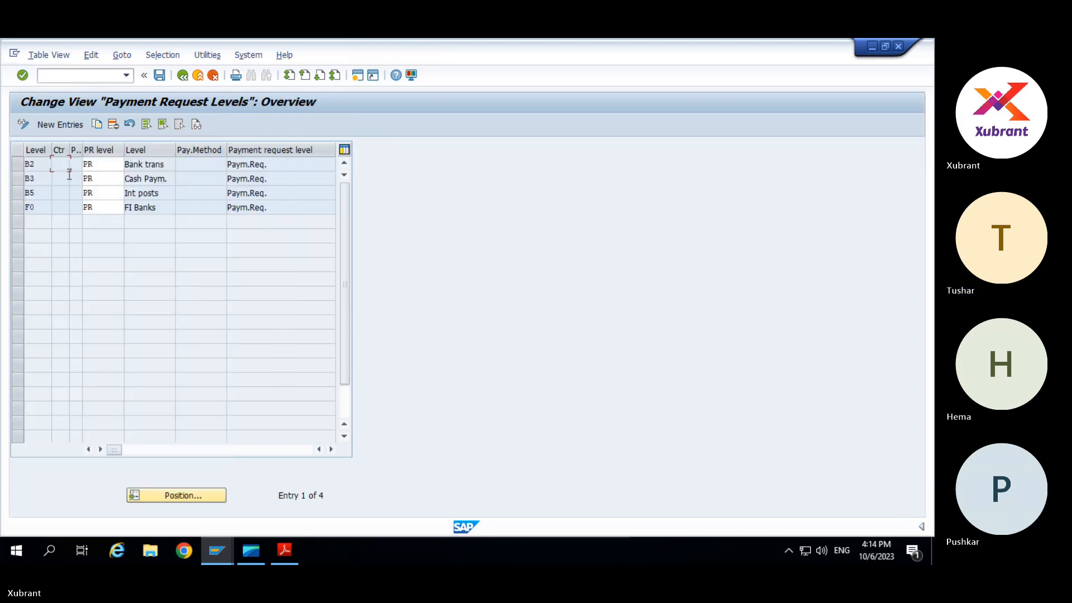
Widen the PM column of the payment request levels table and check the fields of a blank new entry.
double_click(35, 165)
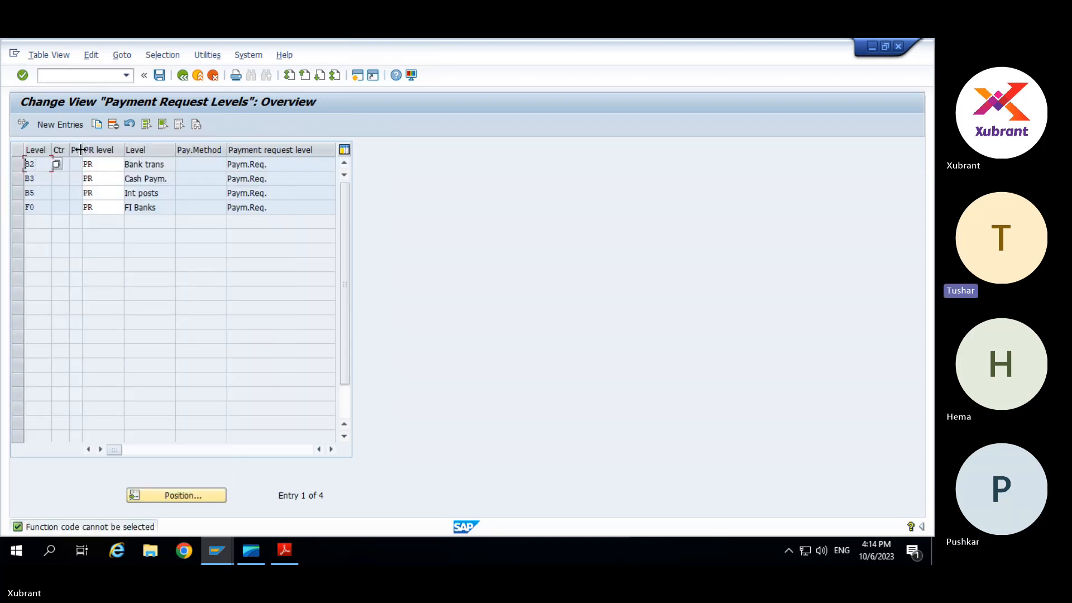
left_click_drag(82, 150, 145, 150)
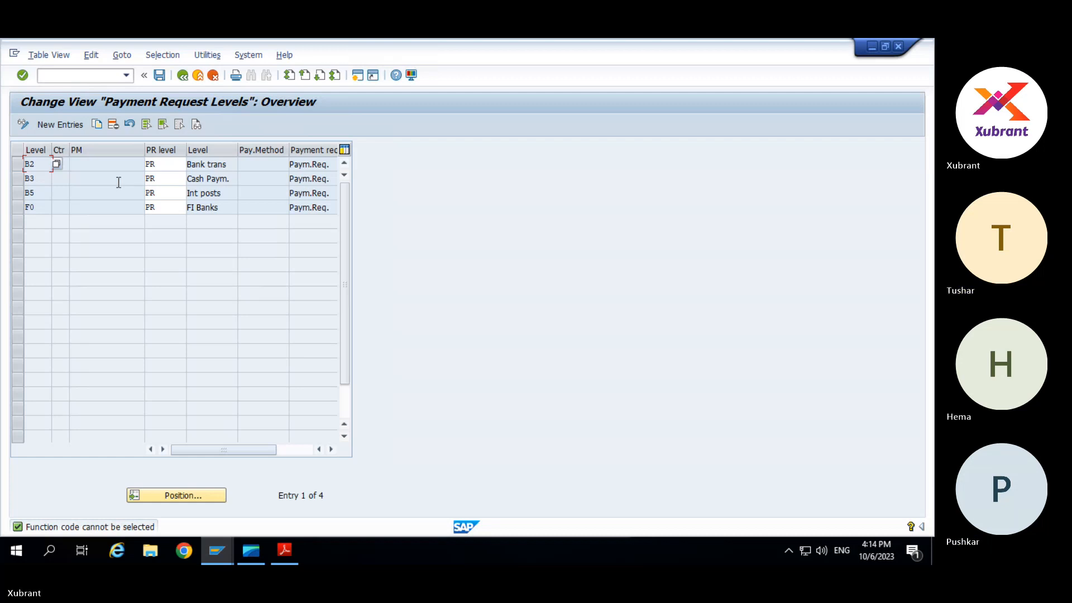
left_click(61, 124)
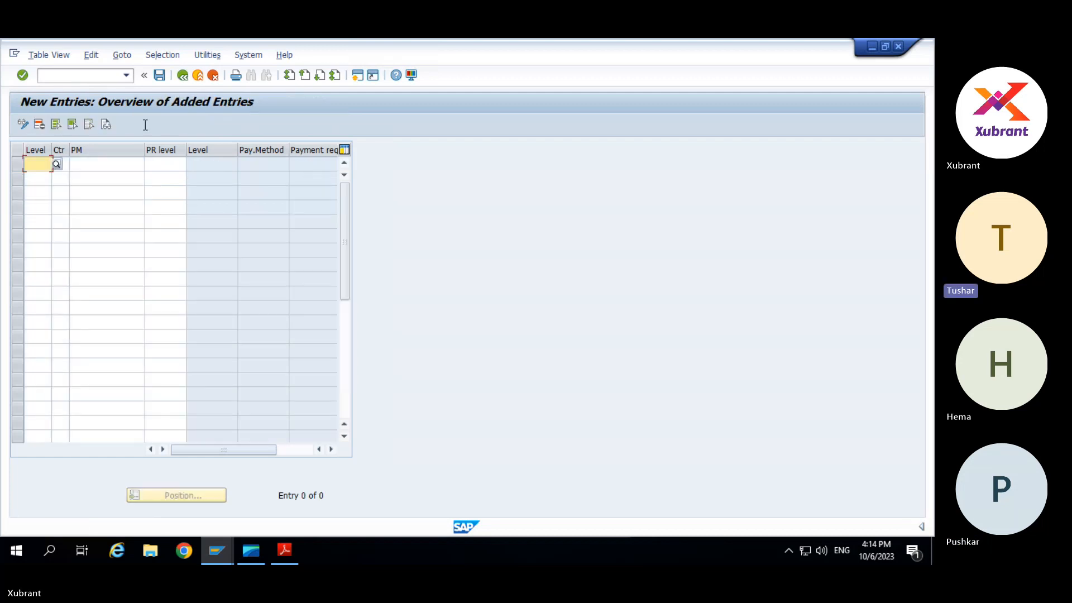
left_click(178, 76)
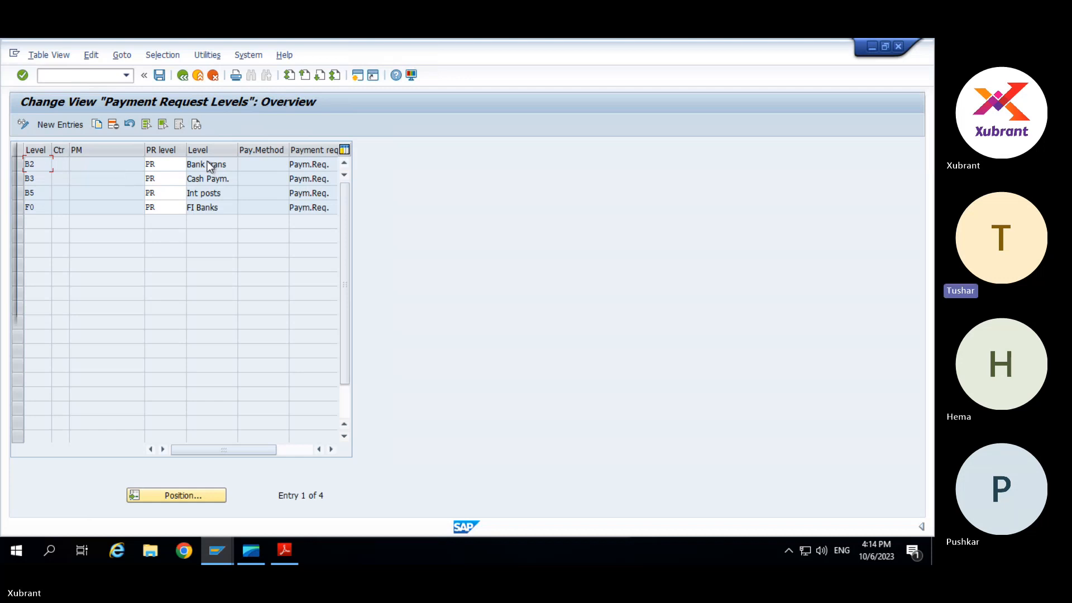
Review the full list of planning levels available for the B2 entry's Level field and return to the IMG.
key("F4")
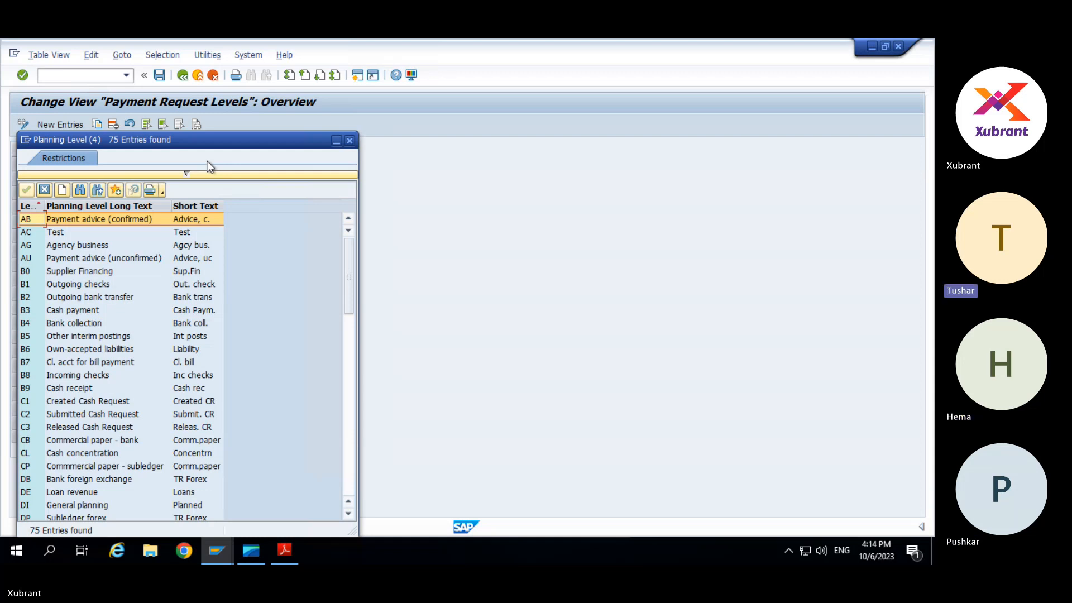
scroll(133, 366, "down", 13)
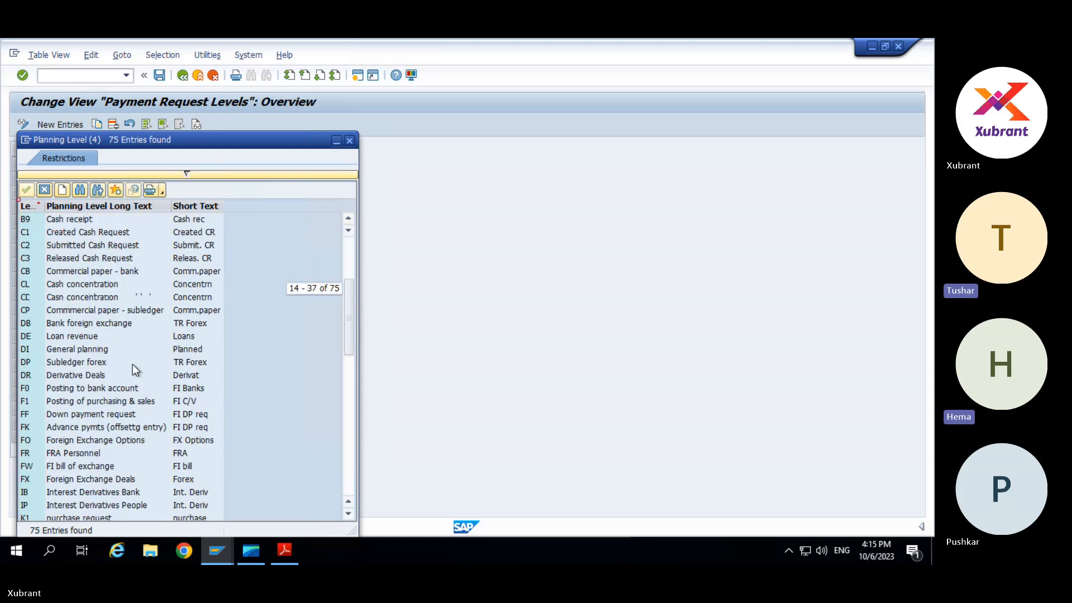
scroll(133, 367, "down", 4)
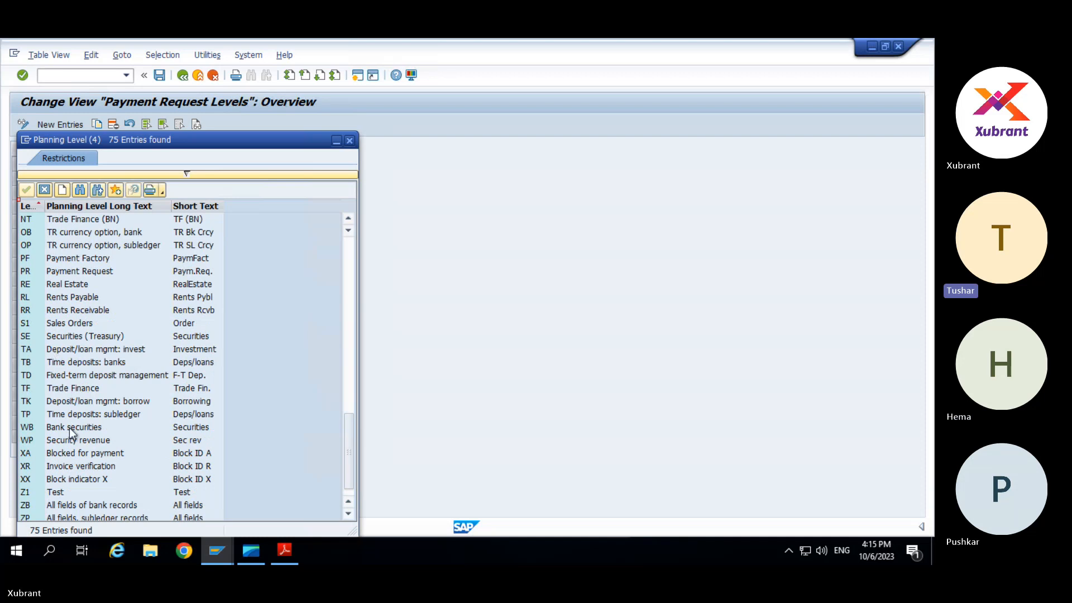
scroll(127, 424, "down", 1)
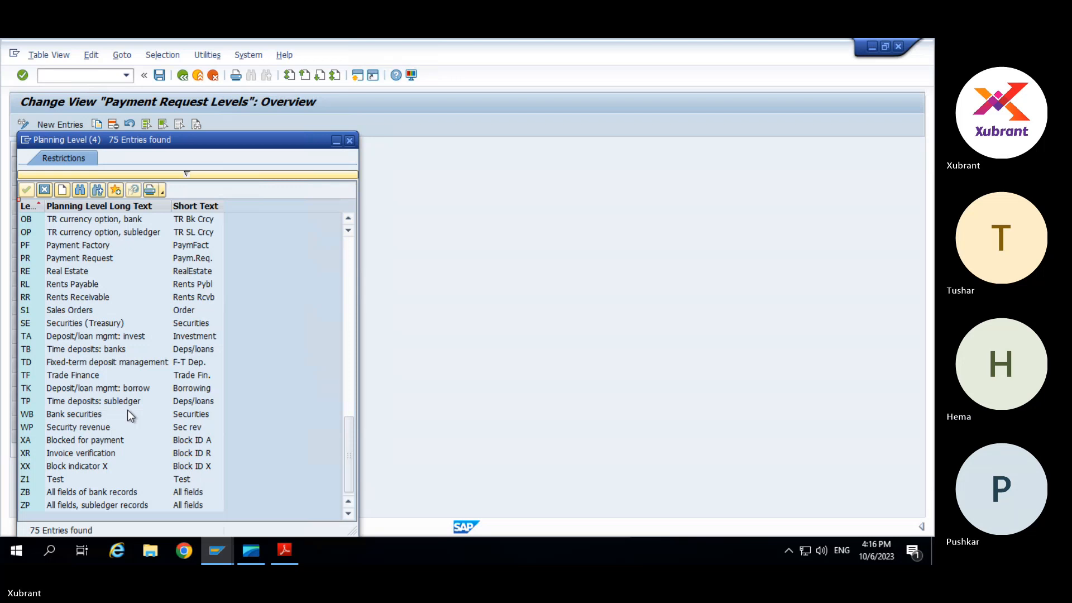
key("Escape")
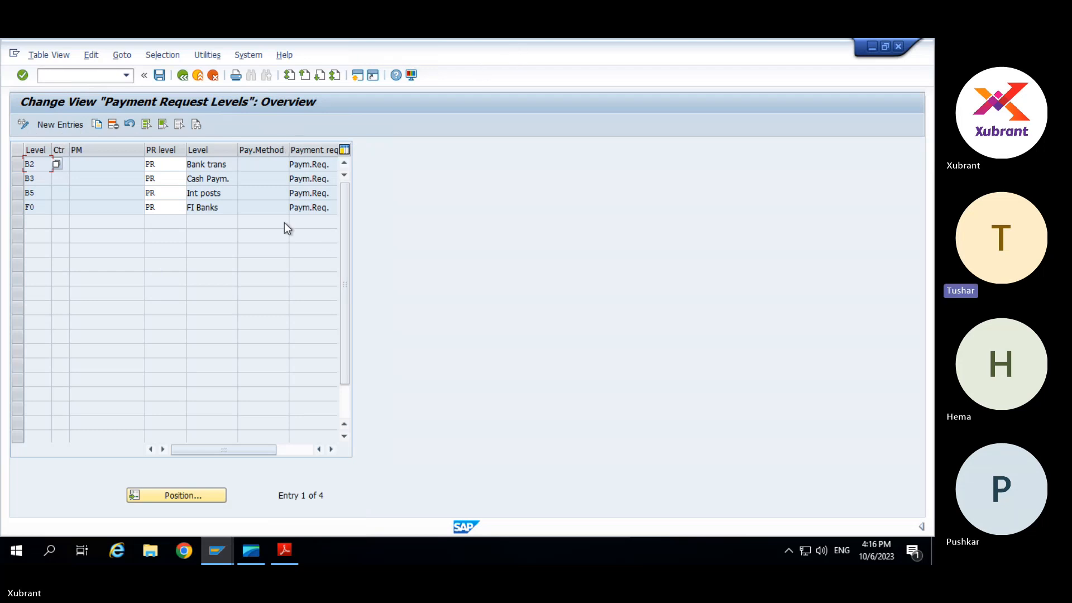
left_click(200, 76)
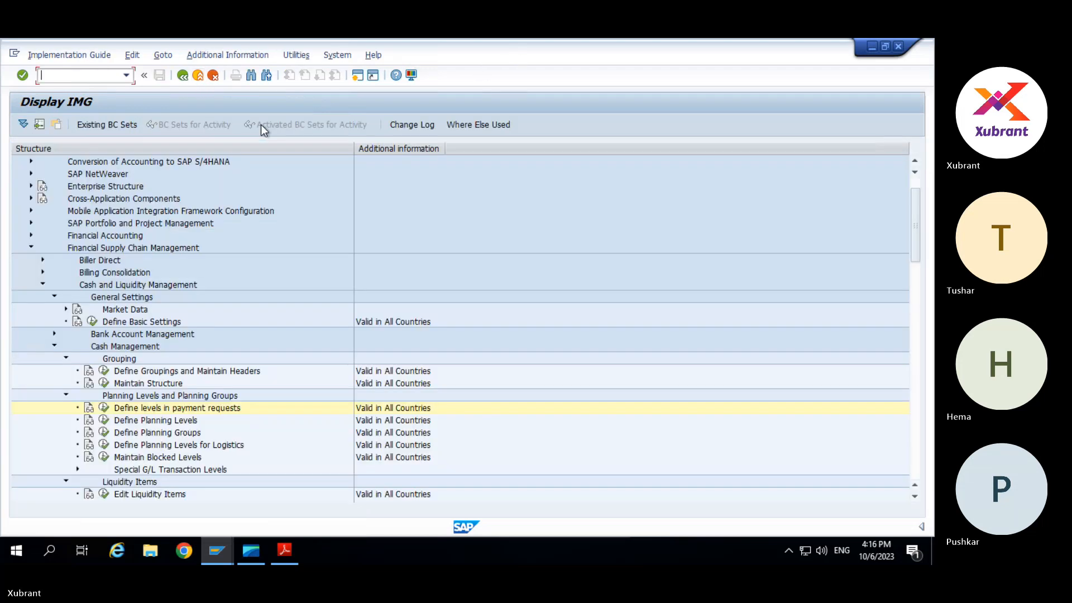
Switch from the IMG to the Fiori Memo Record window.
key("alt+Tab")
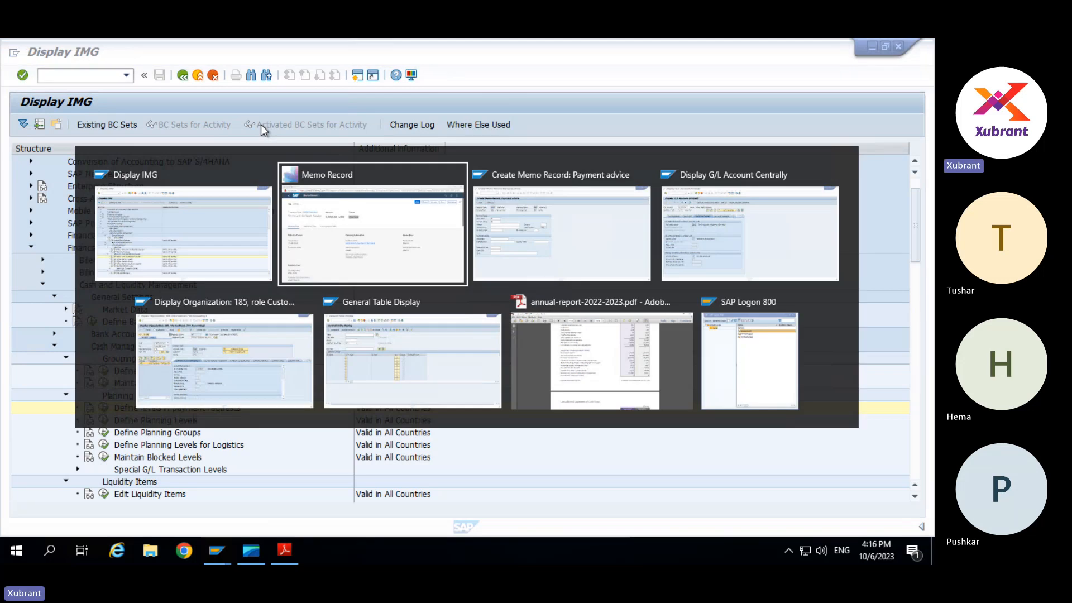